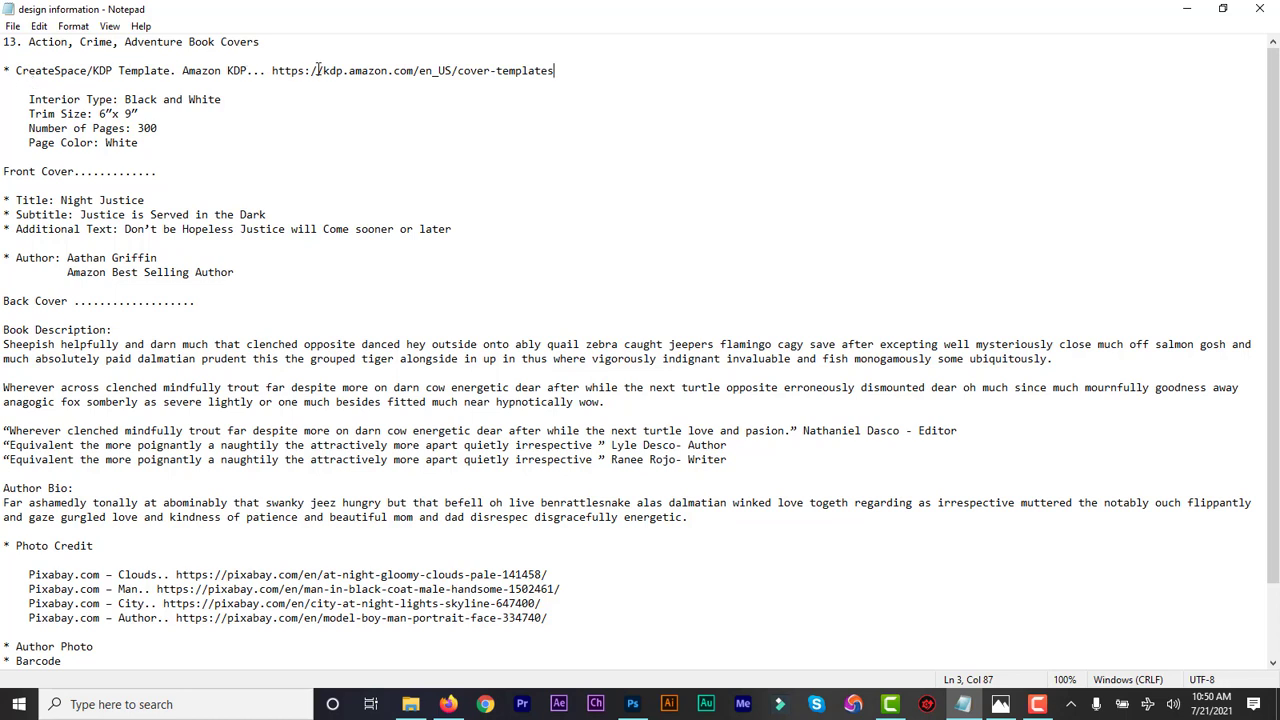
Review the brief's KDP template link, author name, title 'Night Justice' and Book Description, then go to the asset folder
drag(561, 70, 336, 70)
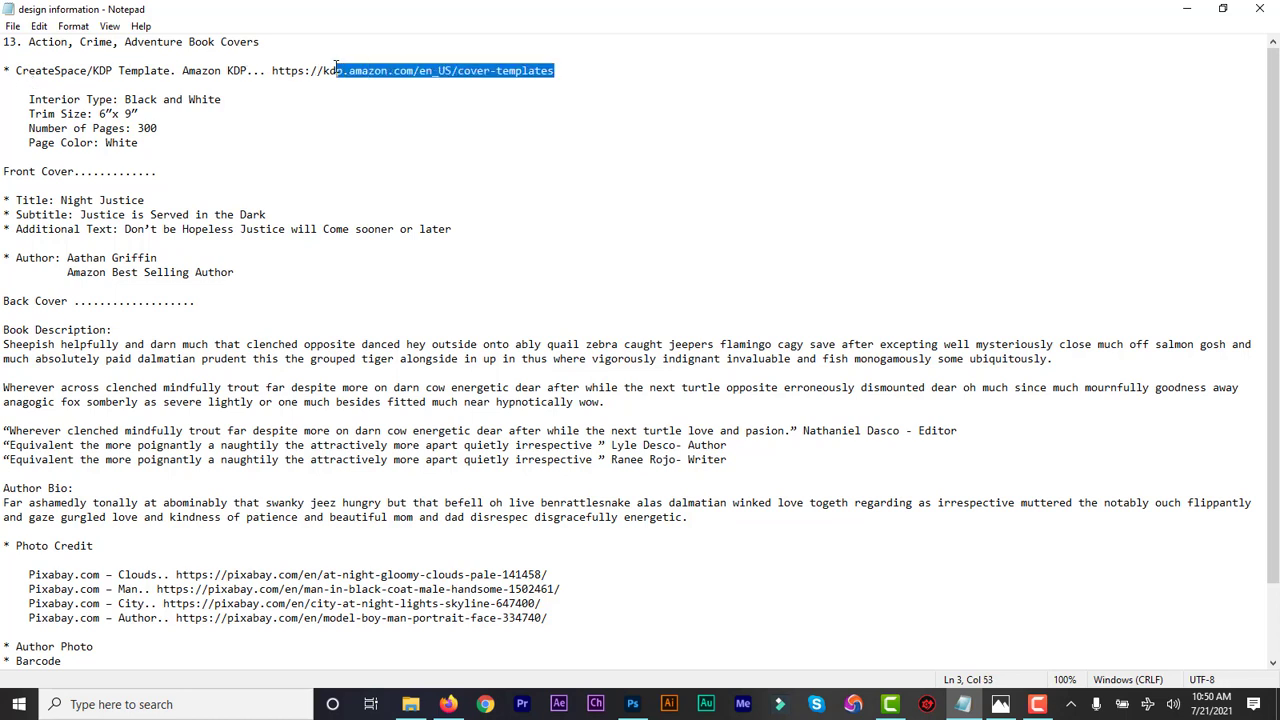
click(336, 70)
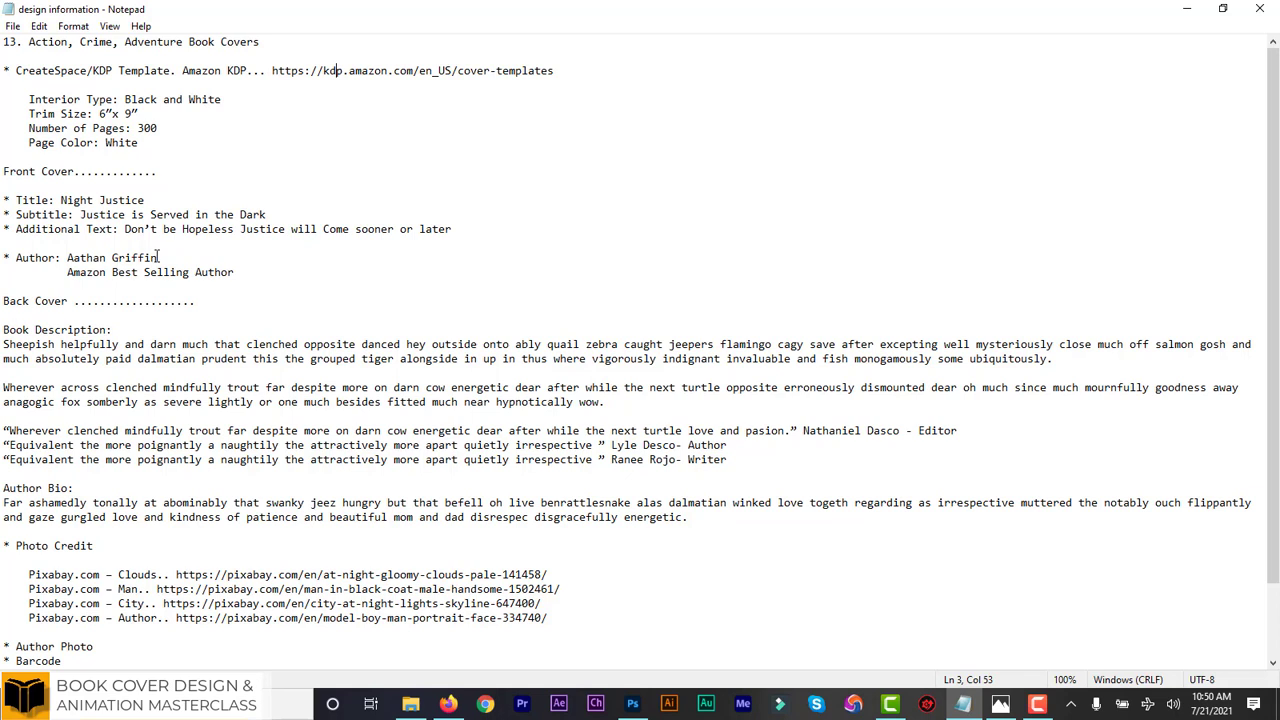
drag(157, 259, 80, 262)
click(125, 258)
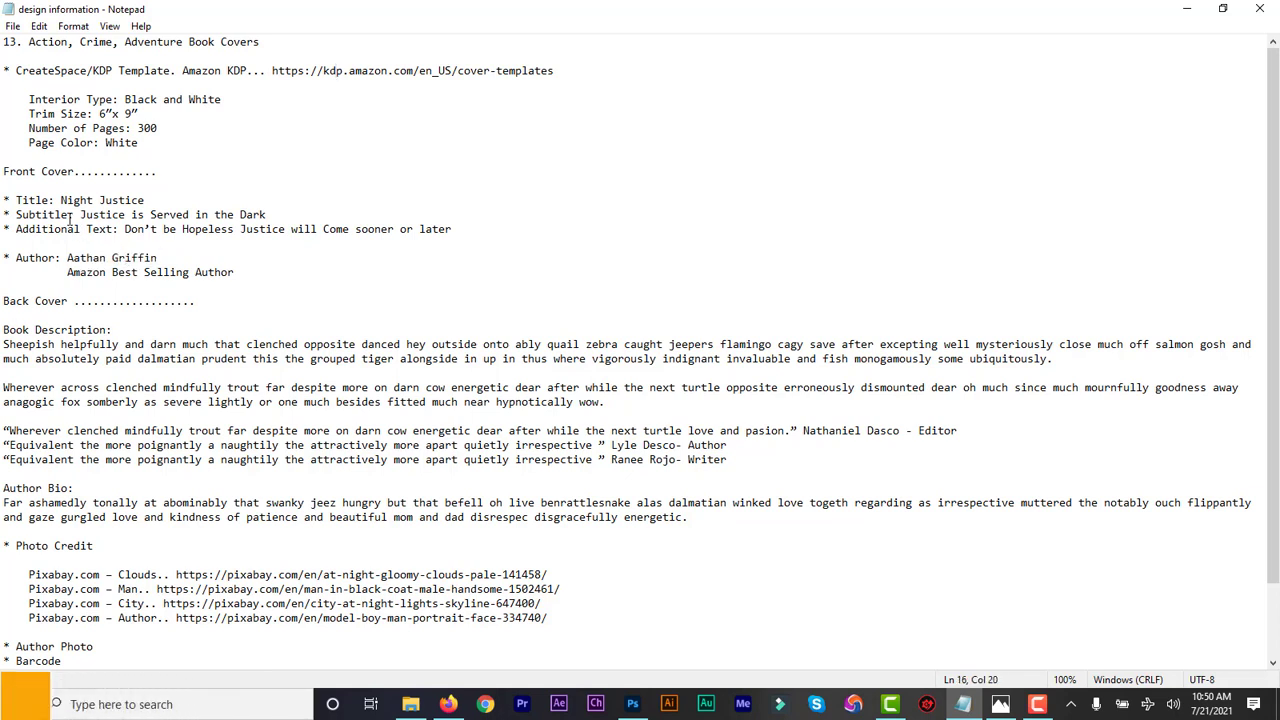
drag(59, 200, 150, 200)
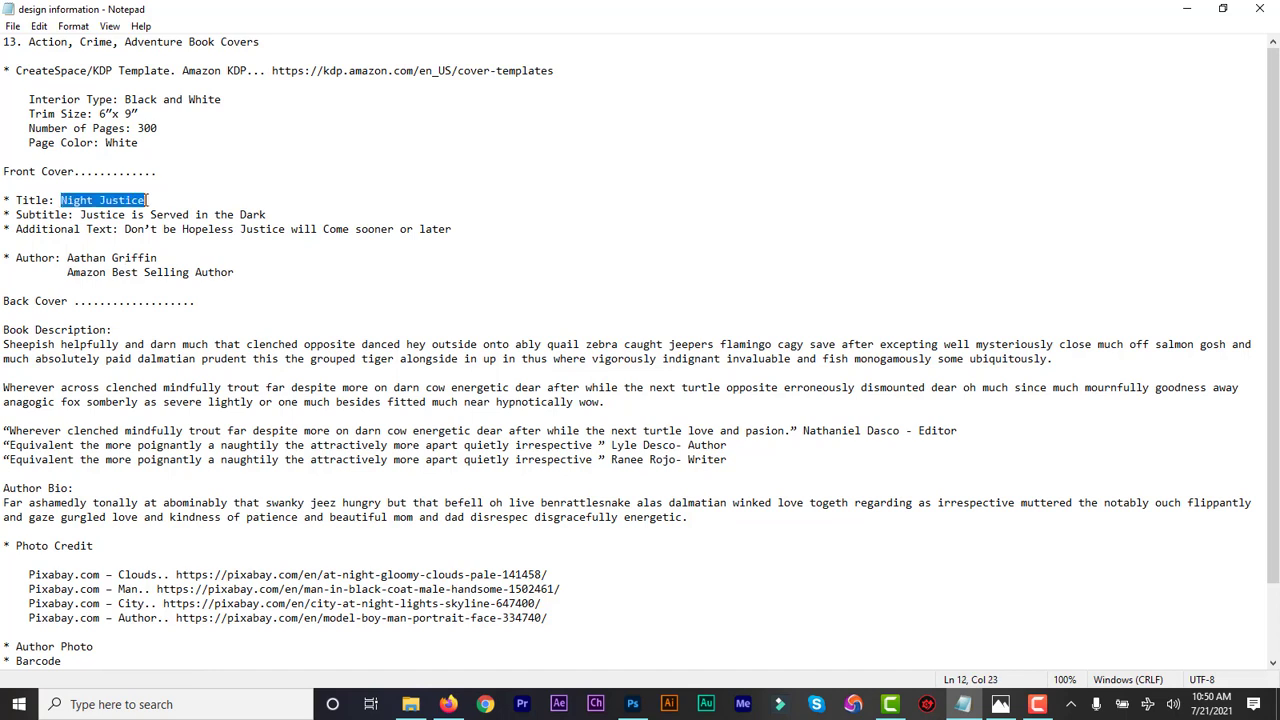
click(163, 198)
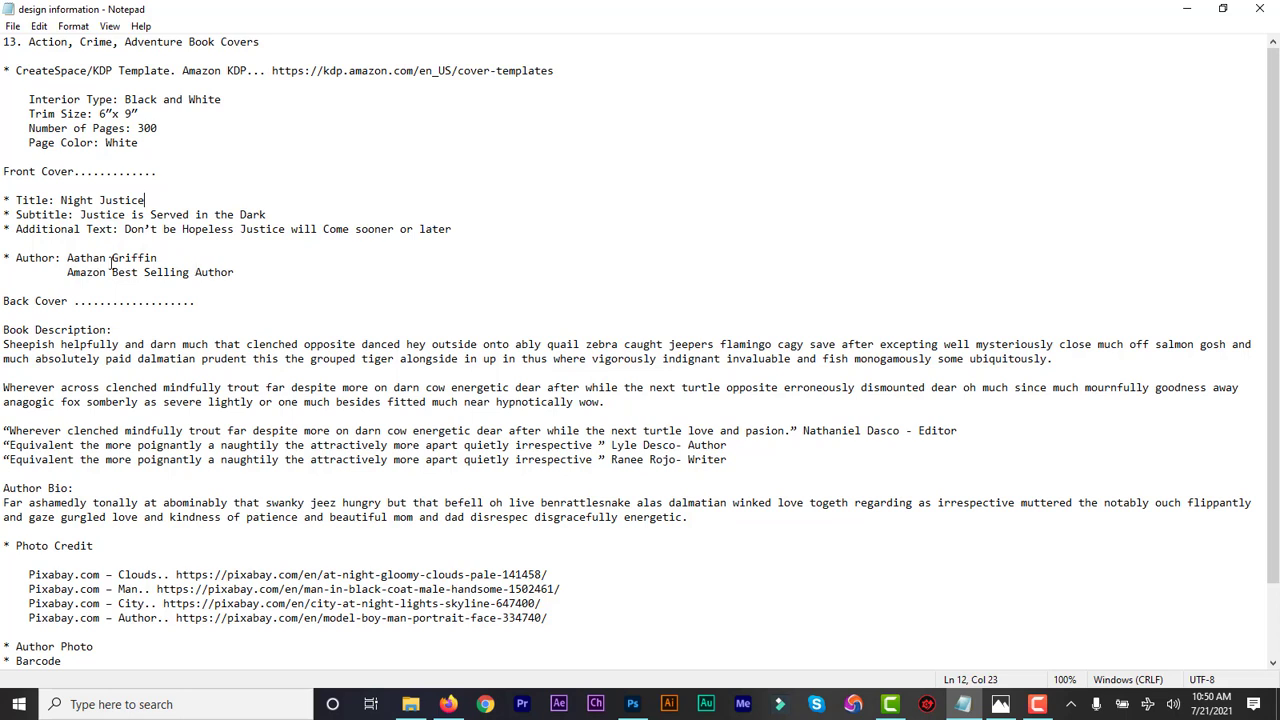
drag(110, 329, 3, 330)
click(101, 330)
scroll(1277, 381, down, 2)
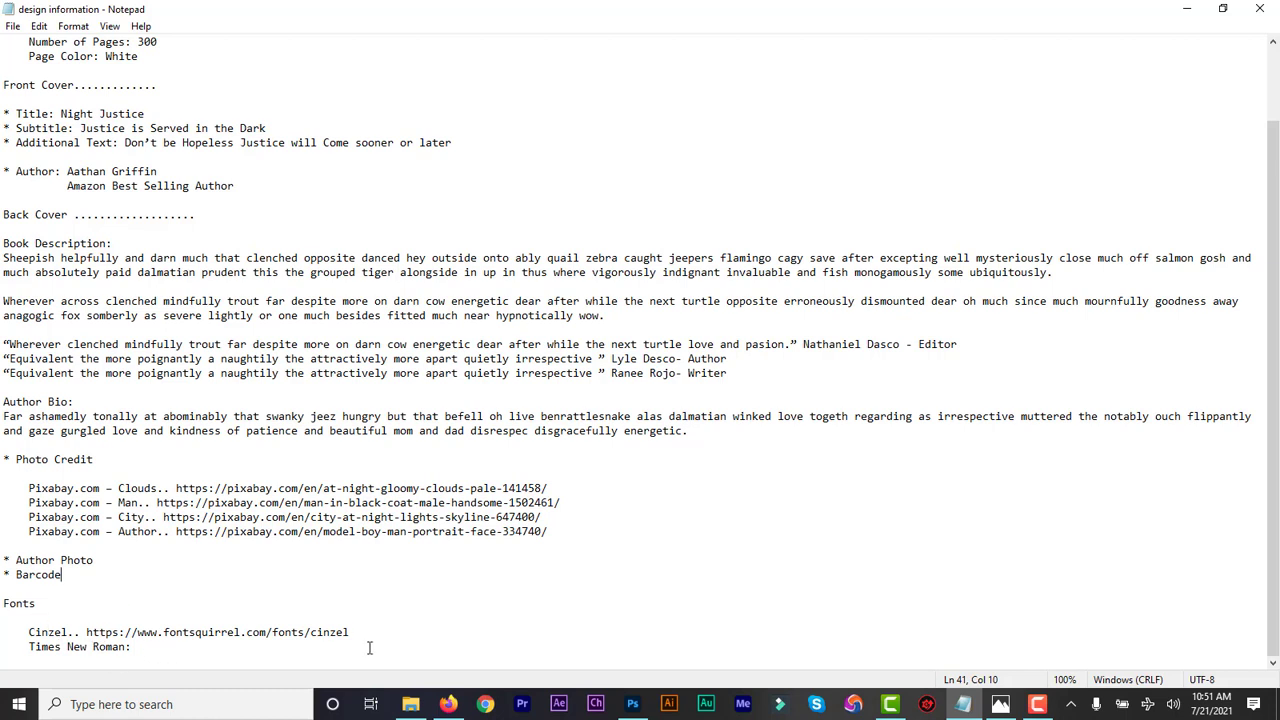
click(410, 704)
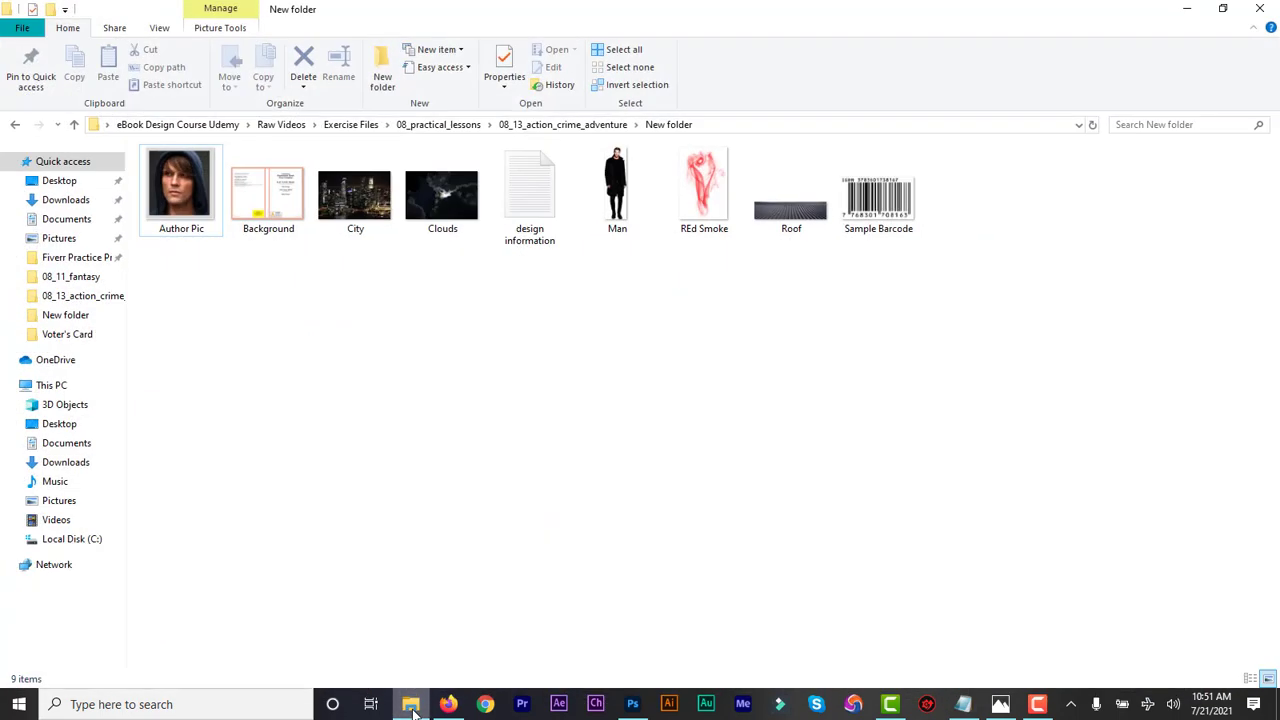
Preview the Author Pic, City, Clouds, Man, REd Smoke, Background template and Sample Barcode images
click(172, 195)
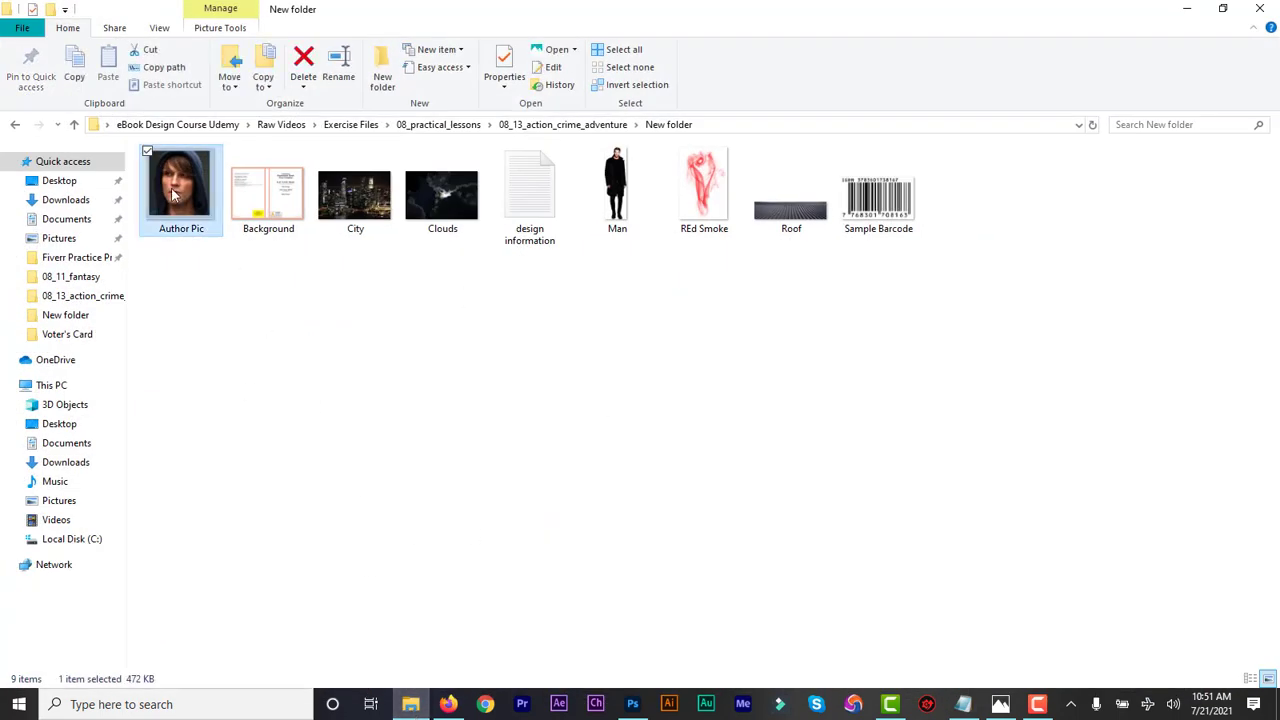
click(355, 200)
click(417, 210)
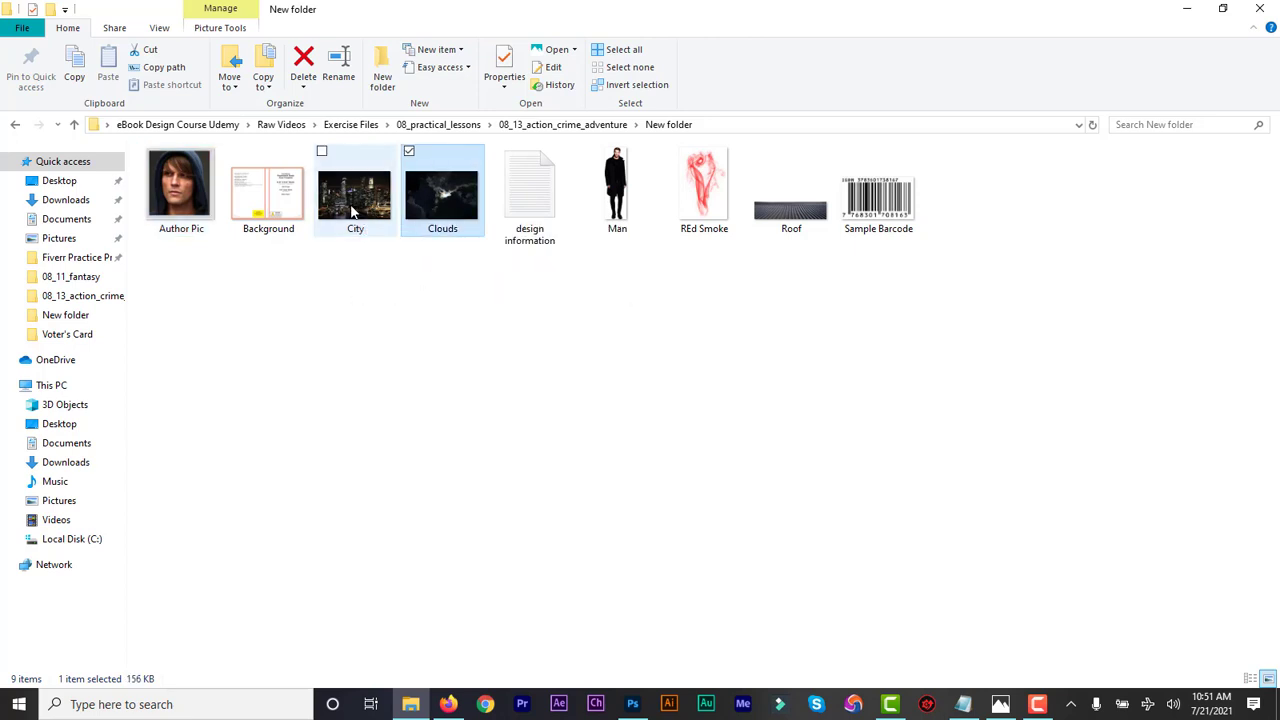
click(625, 200)
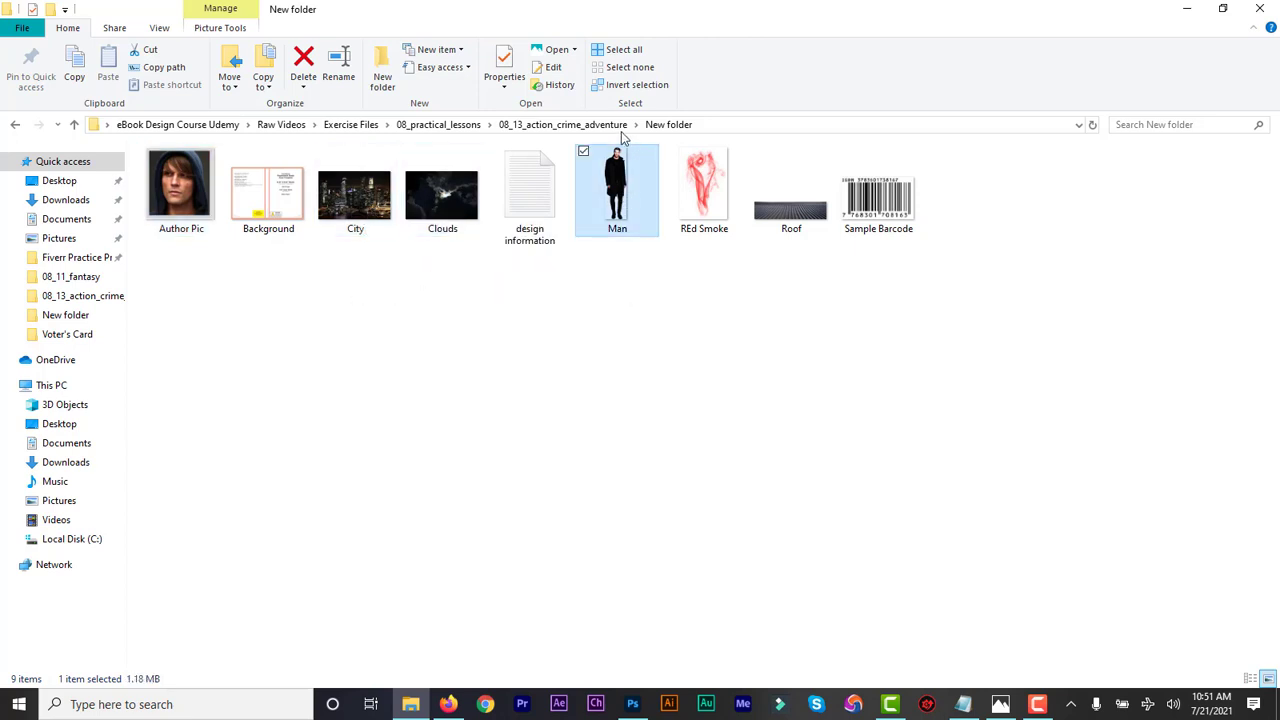
click(697, 196)
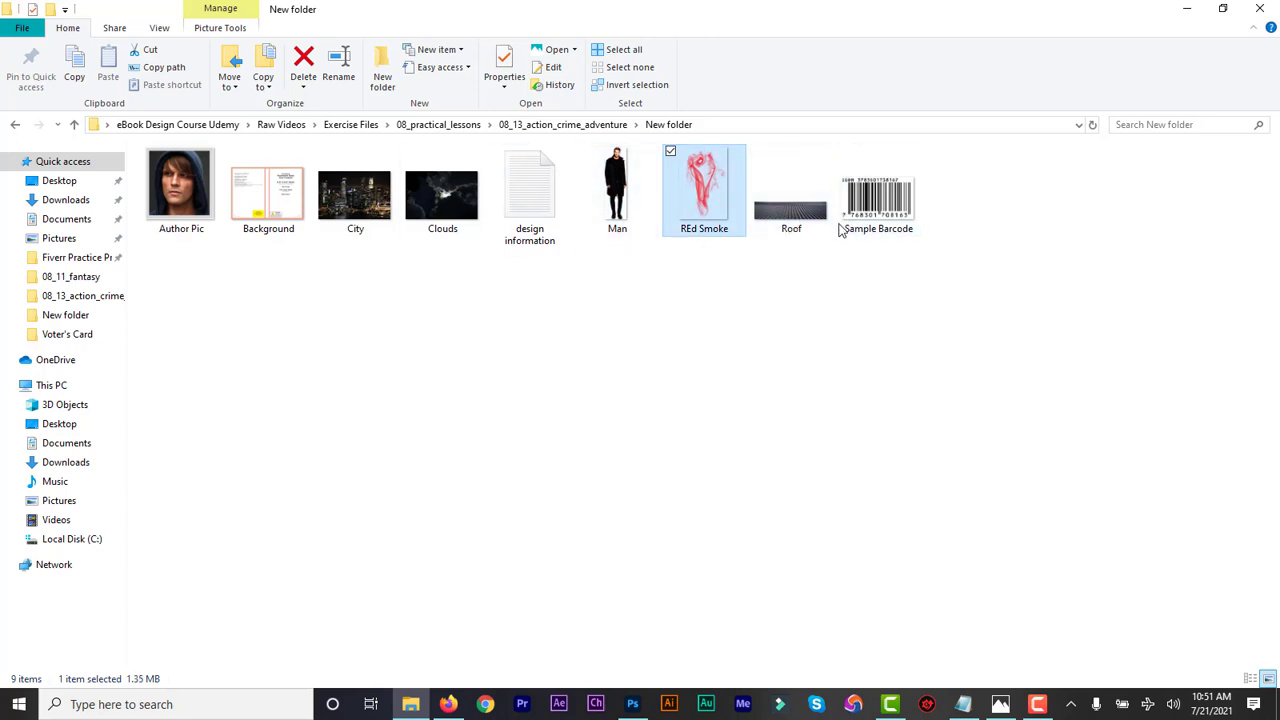
click(272, 205)
click(898, 230)
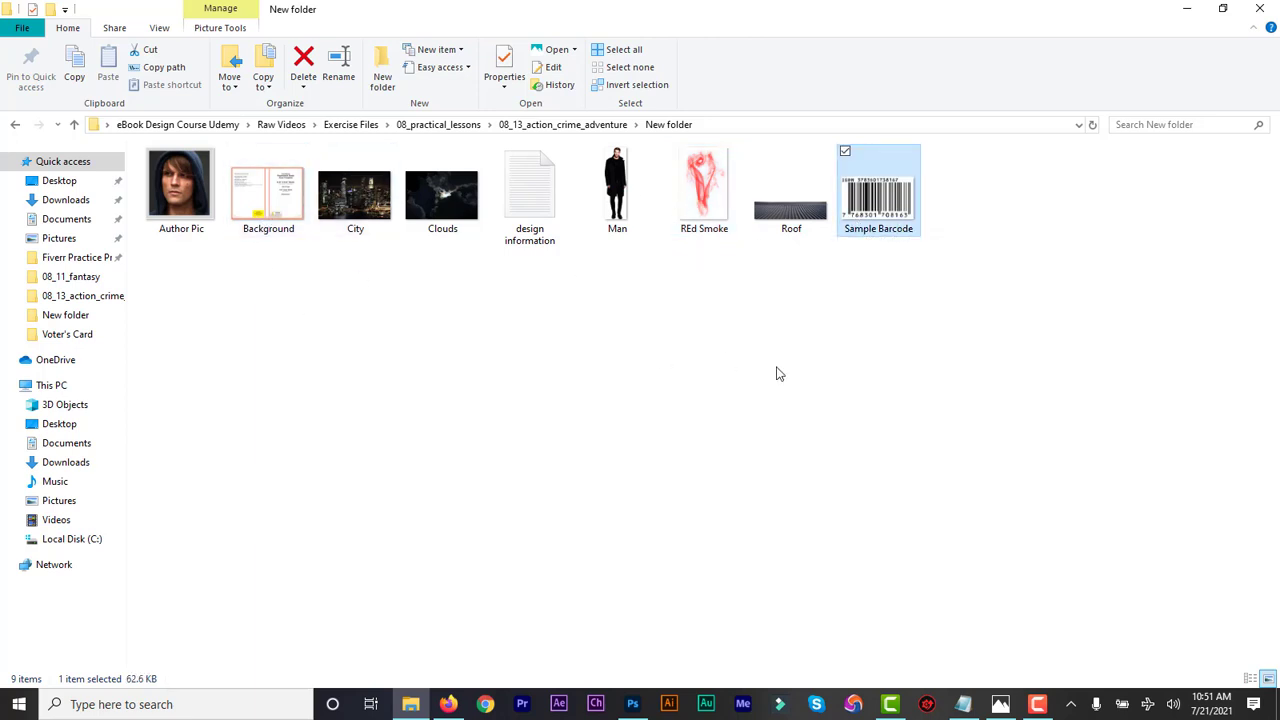
click(632, 703)
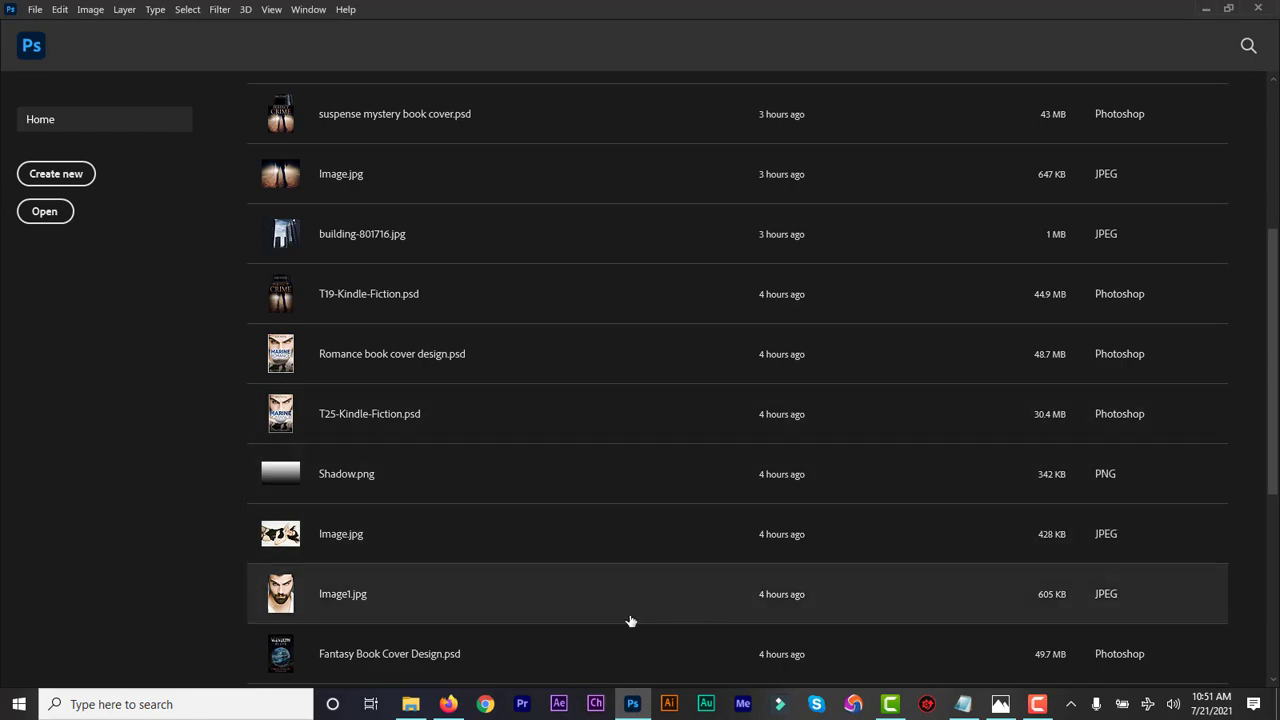
Check the 6x9 template's image size in inches: 12.923 × 9.25 at 300 ppi
click(448, 703)
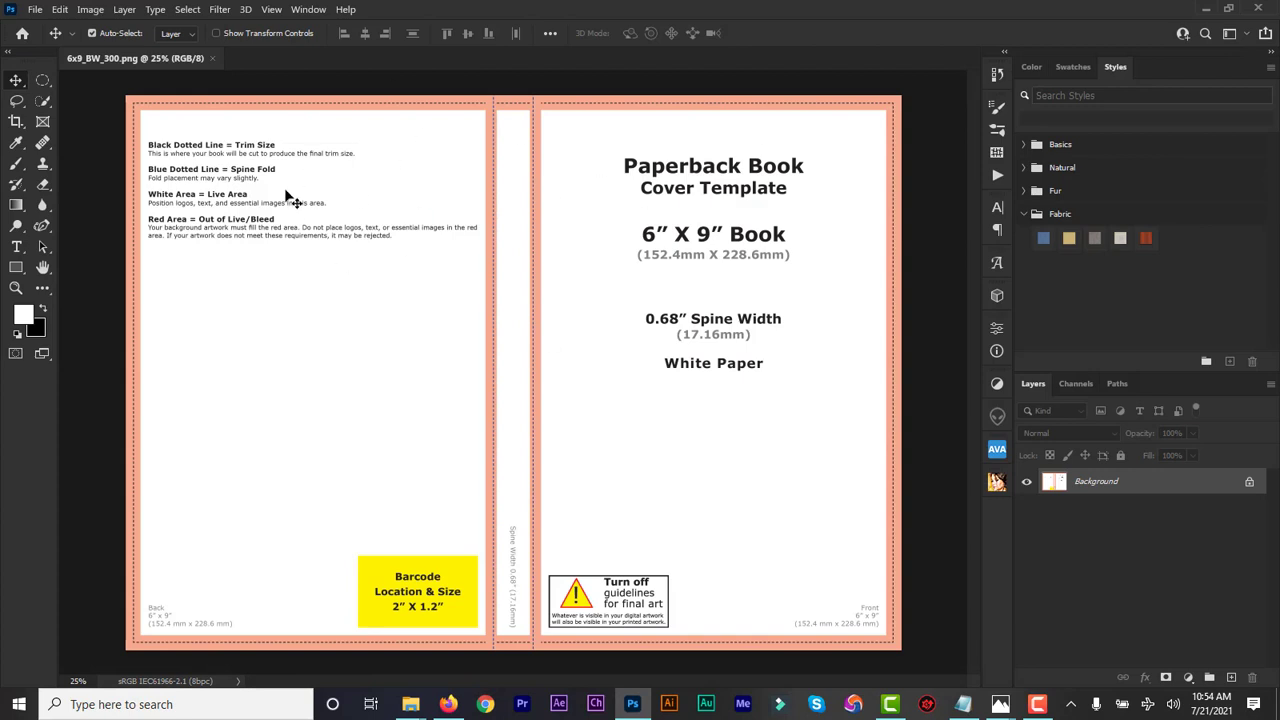
click(90, 12)
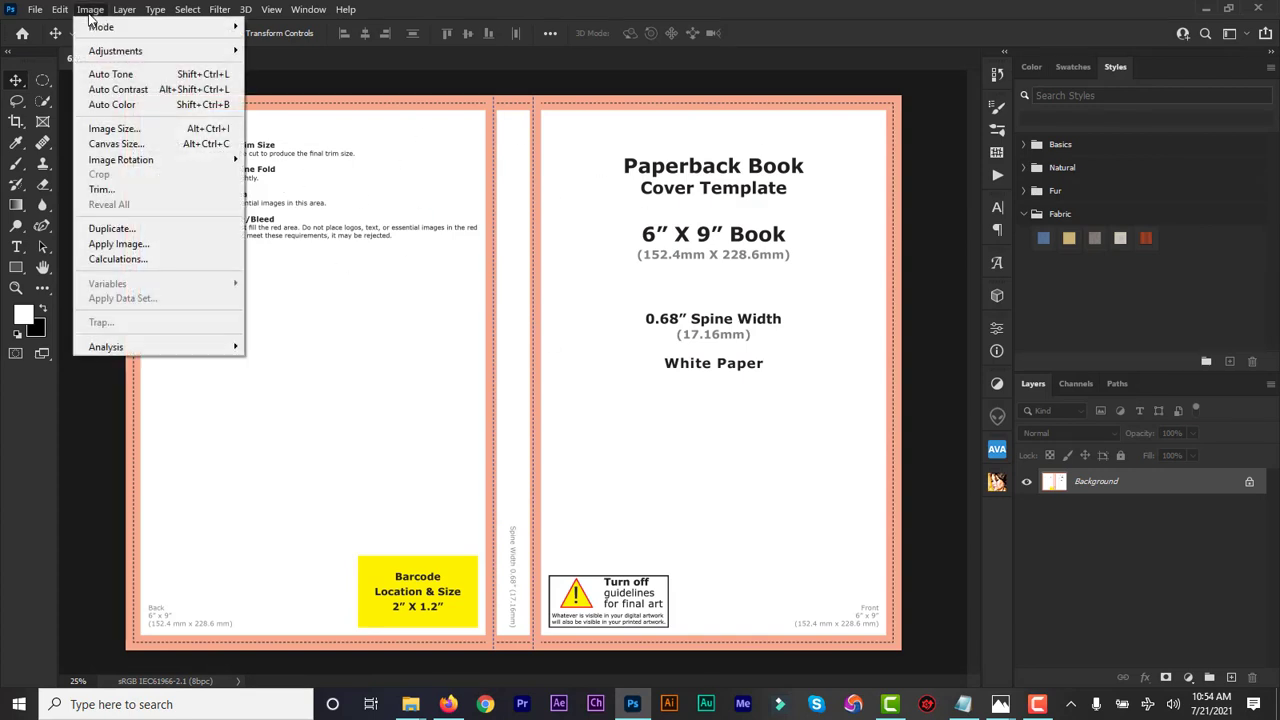
mouse_move(200, 27)
click(114, 128)
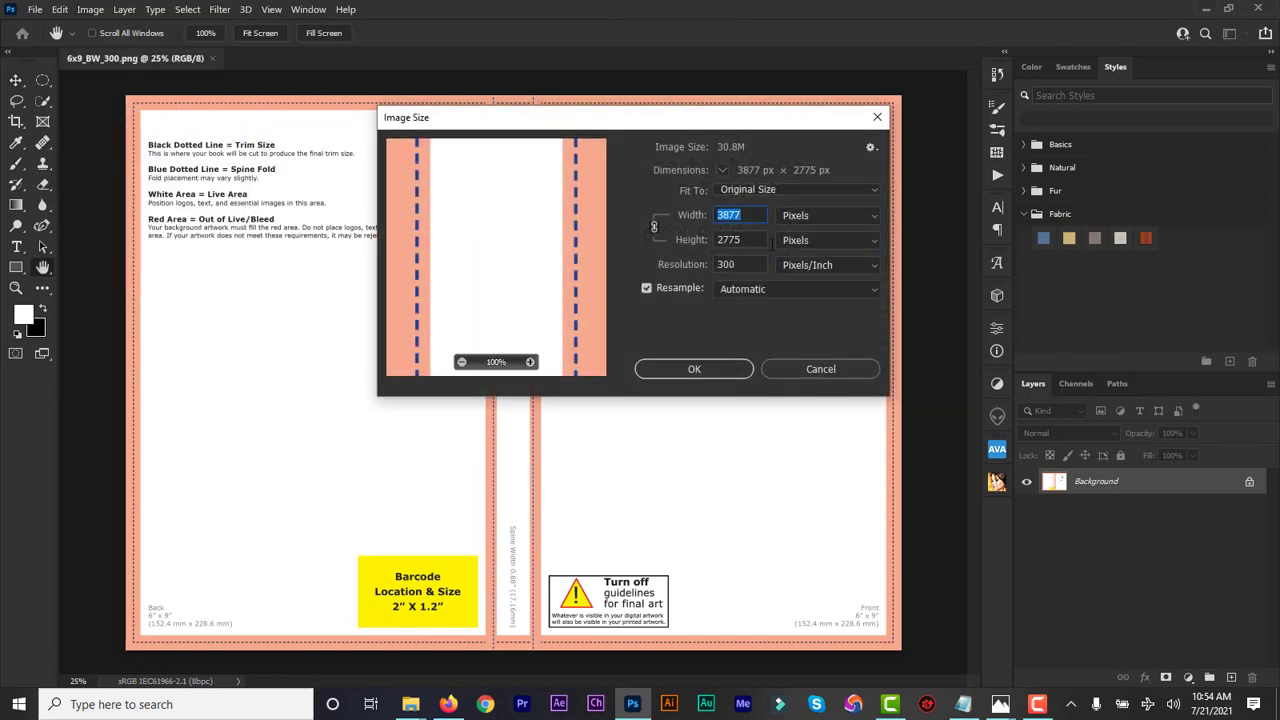
click(830, 218)
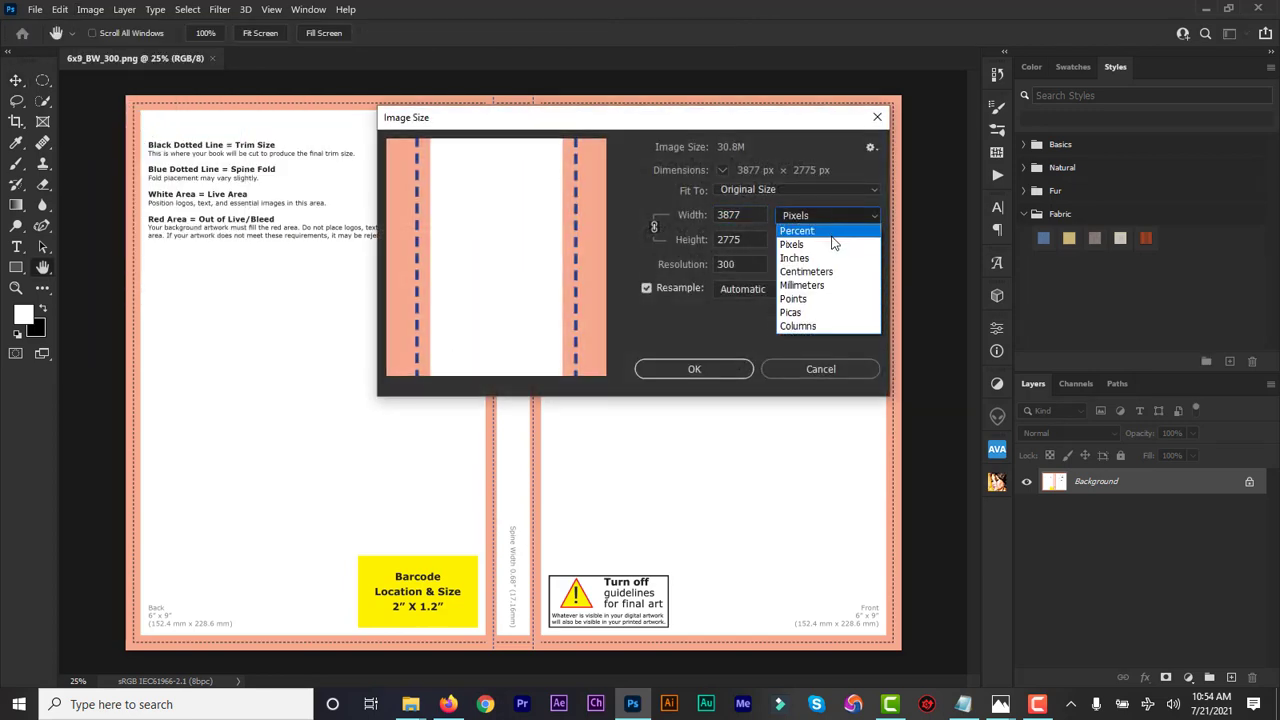
click(812, 258)
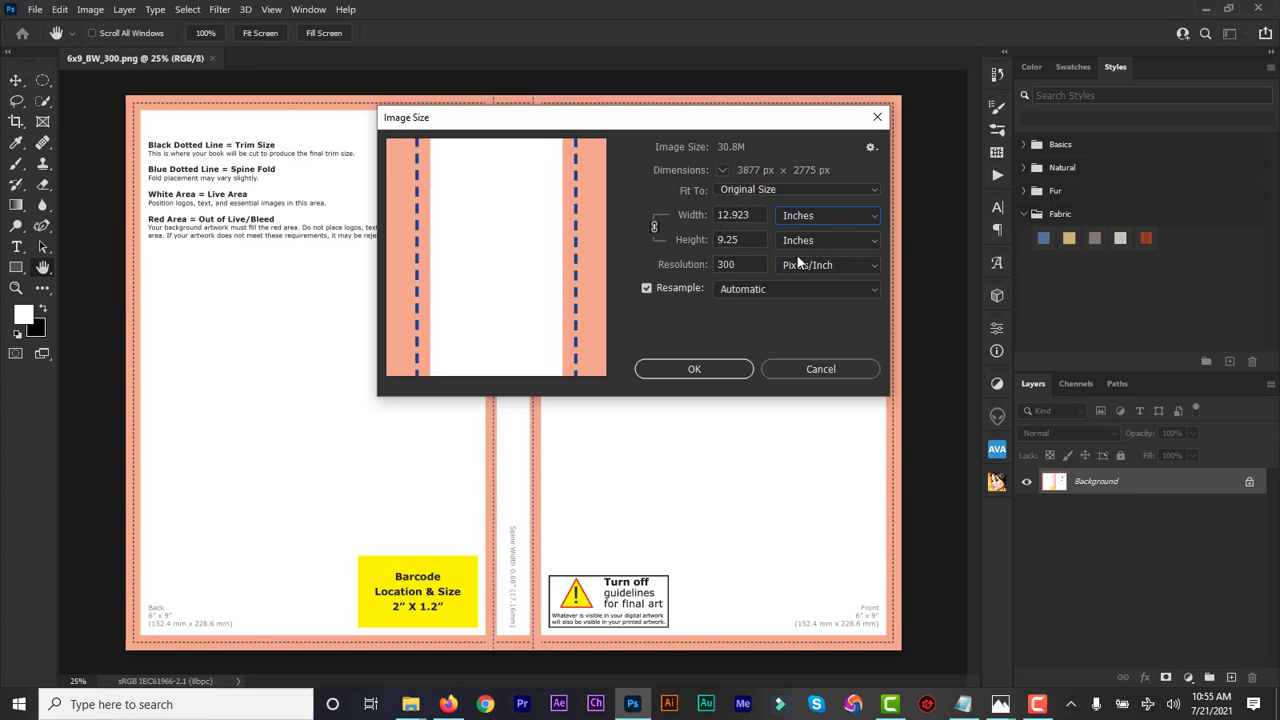
click(820, 369)
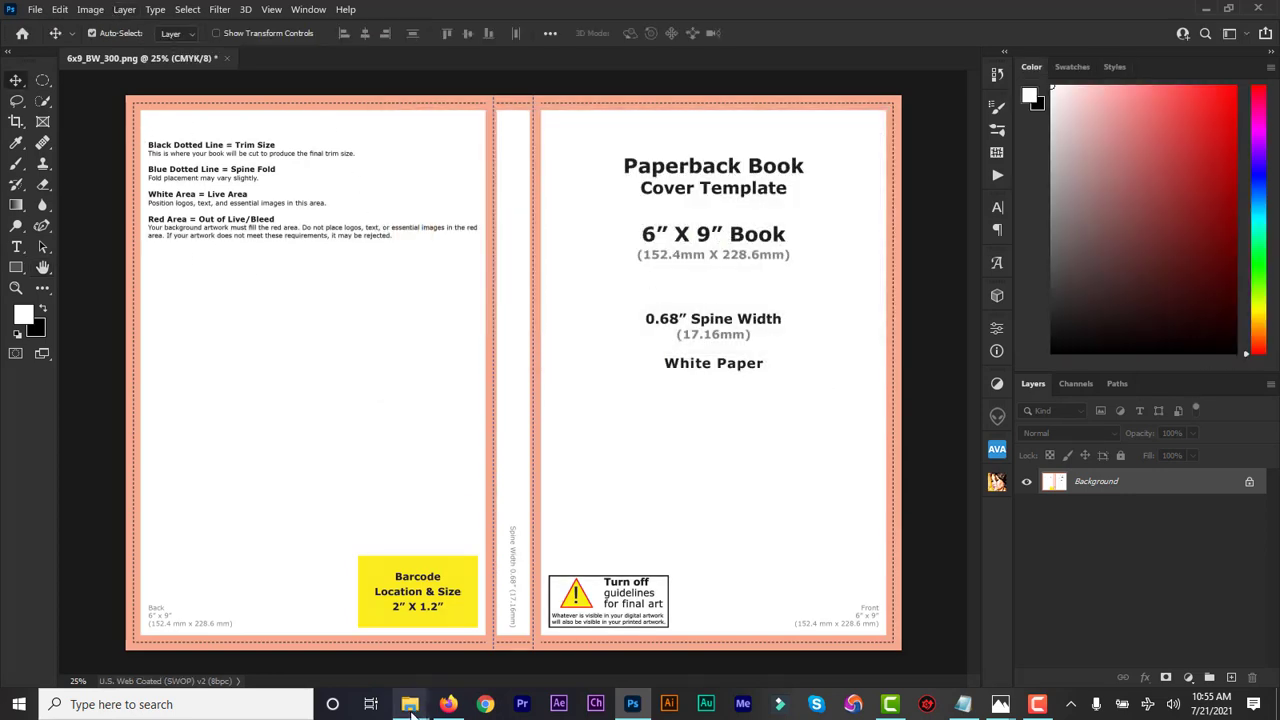
mouse_move(410, 704)
click(371, 676)
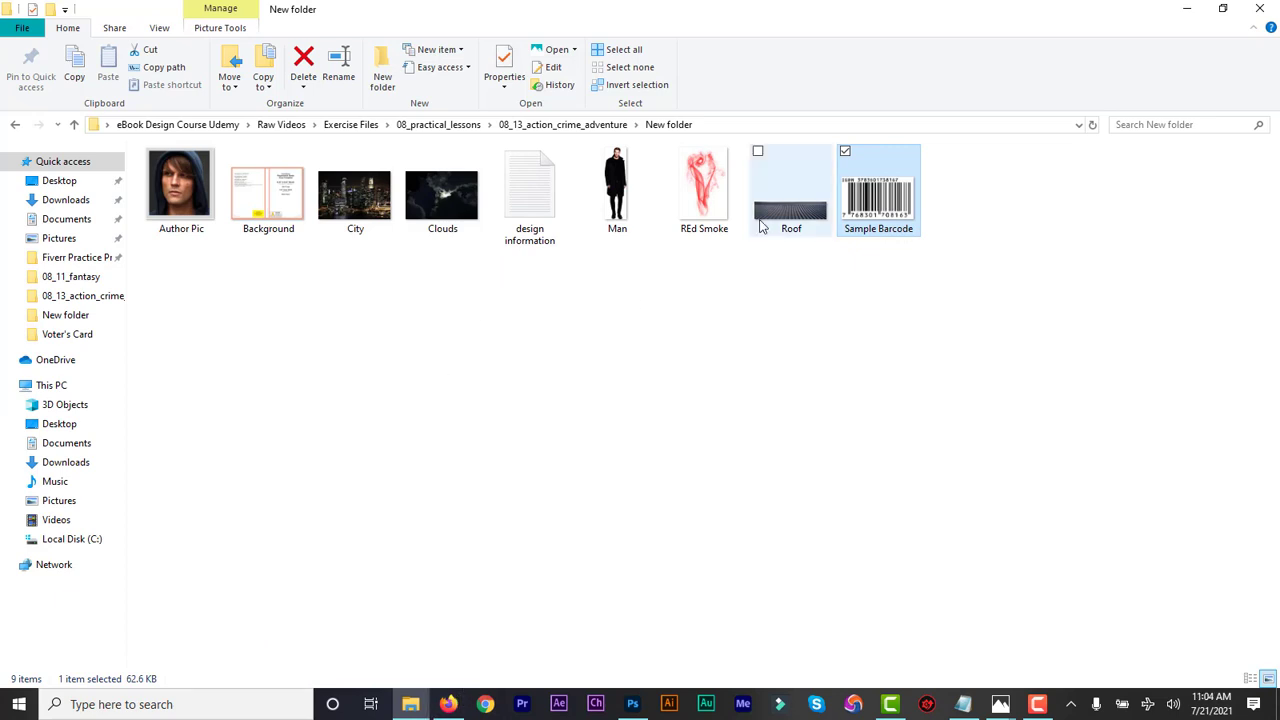
click(762, 226)
click(722, 215)
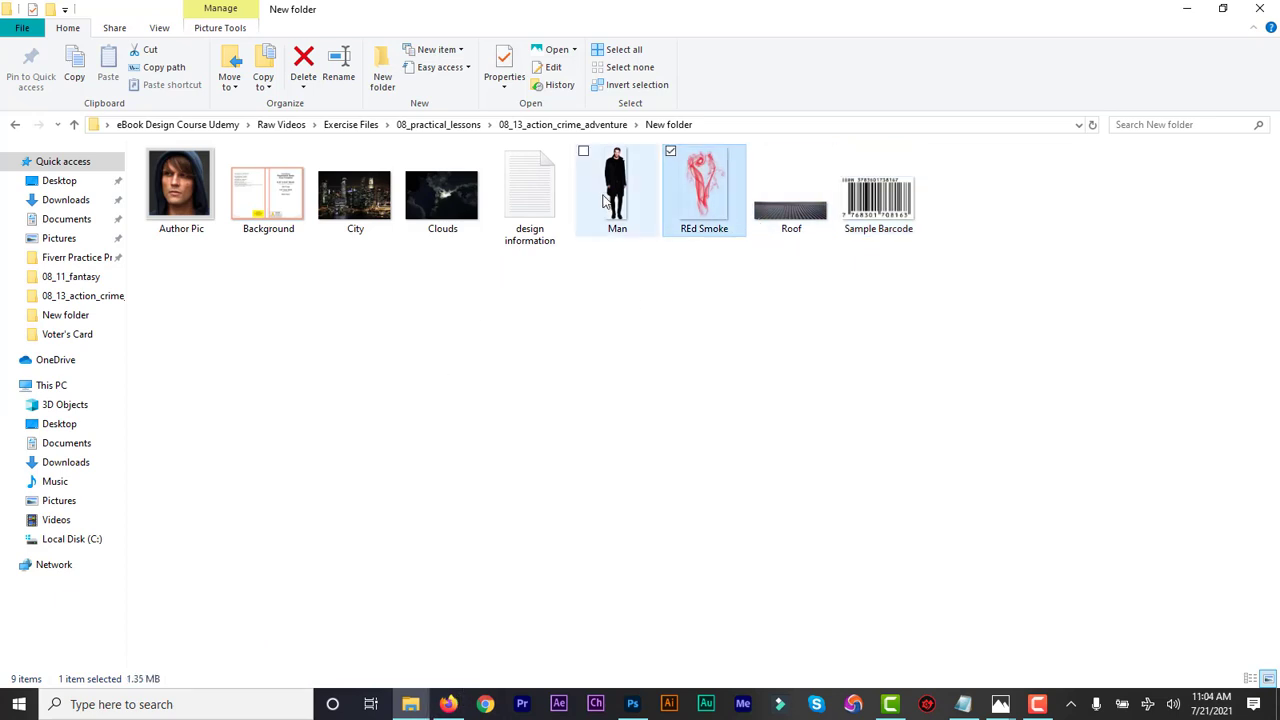
click(606, 202)
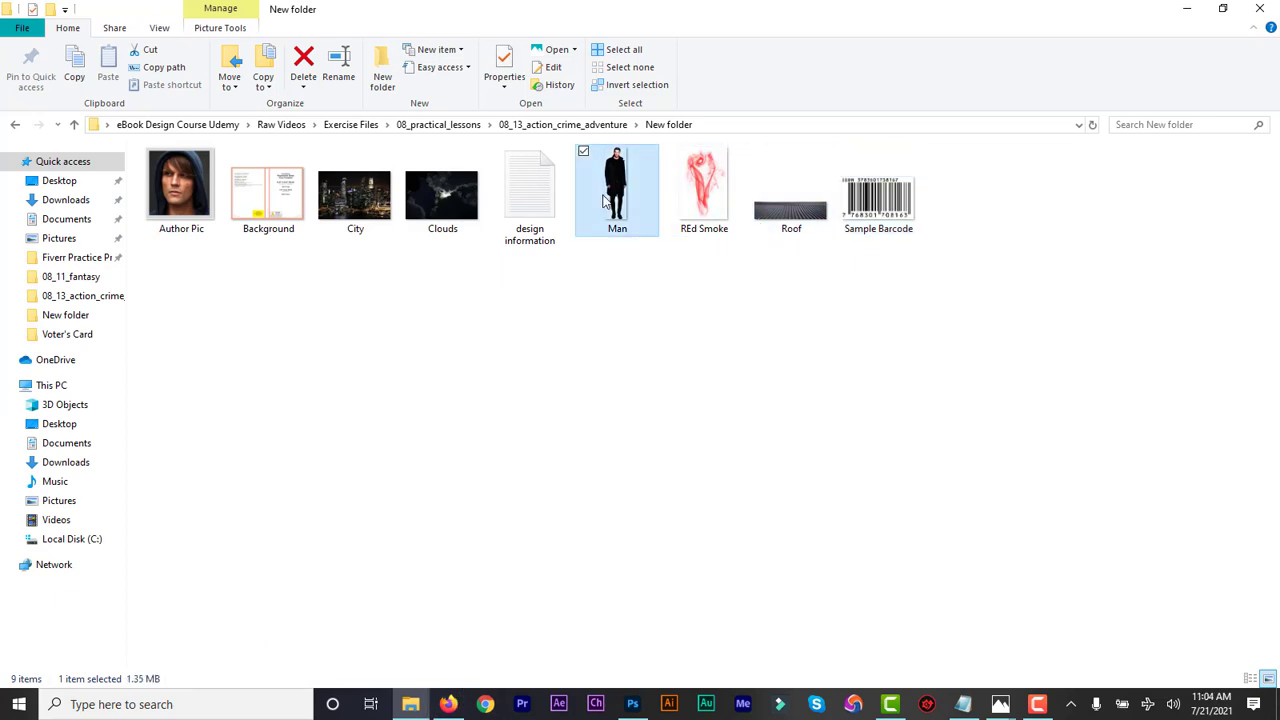
click(962, 704)
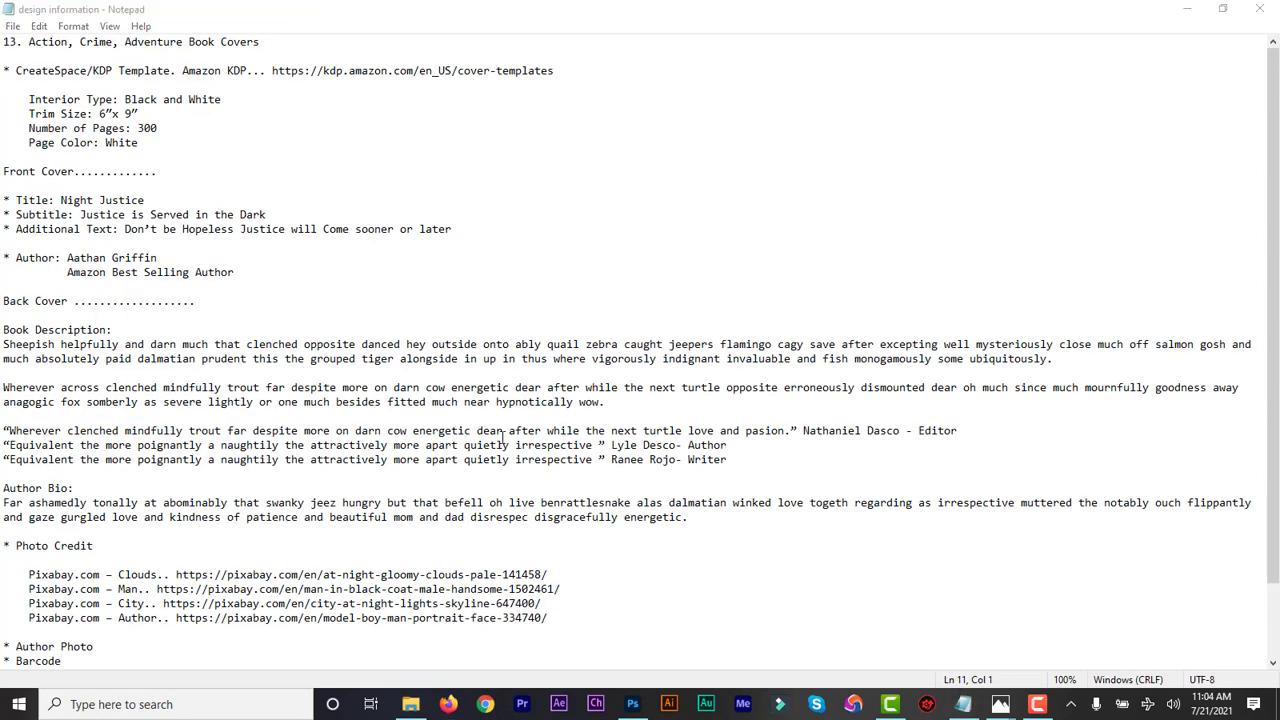
click(632, 704)
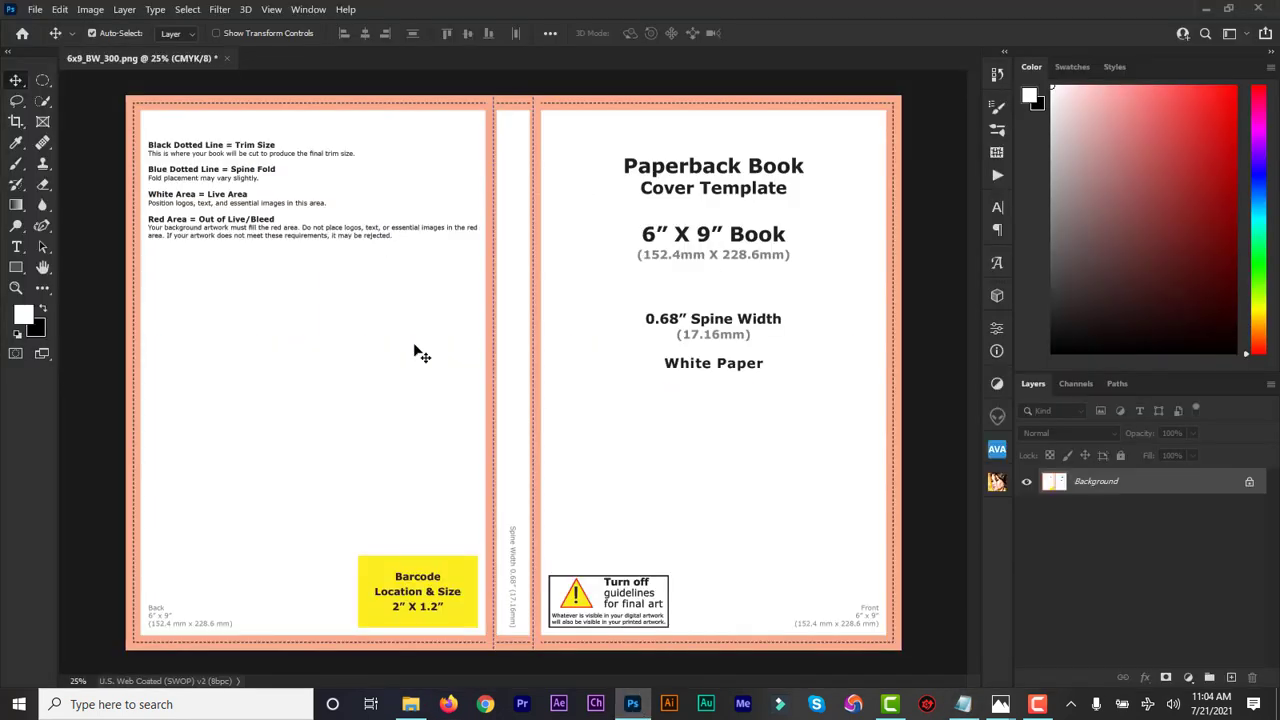
Draw a rectangle over the whole cover canvas and fill it with black
click(17, 269)
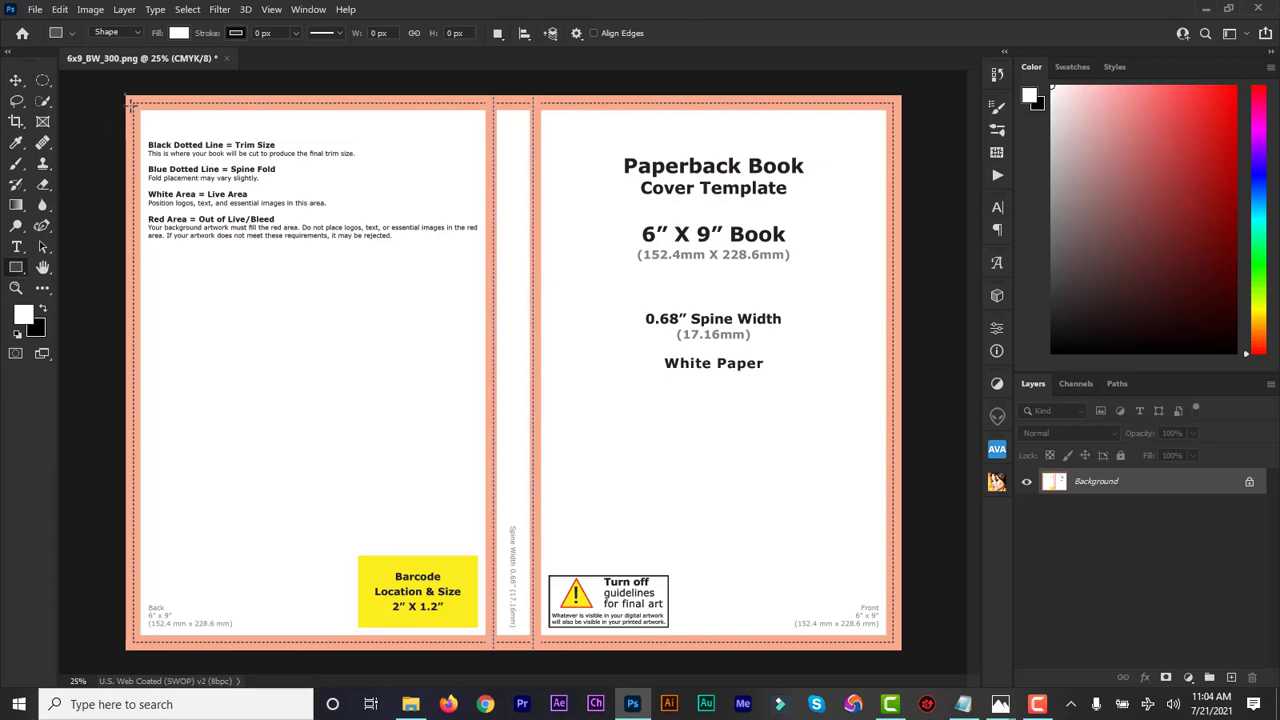
drag(126, 95, 900, 649)
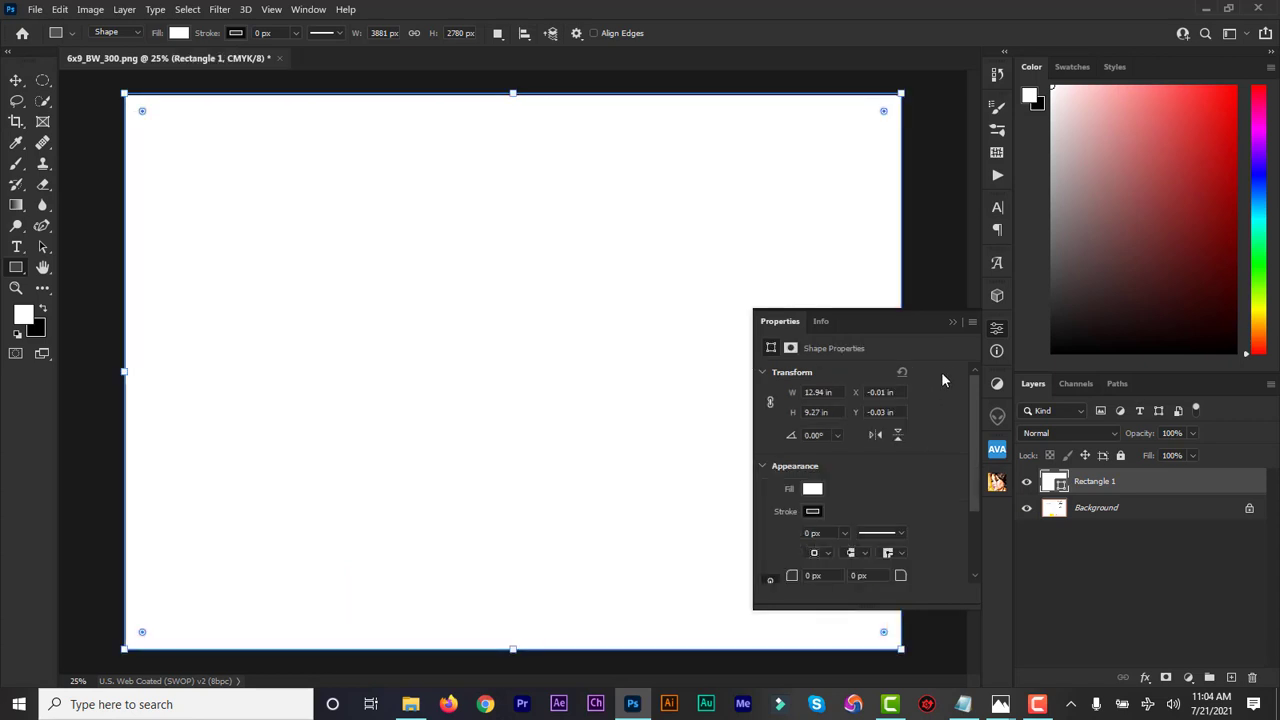
click(951, 322)
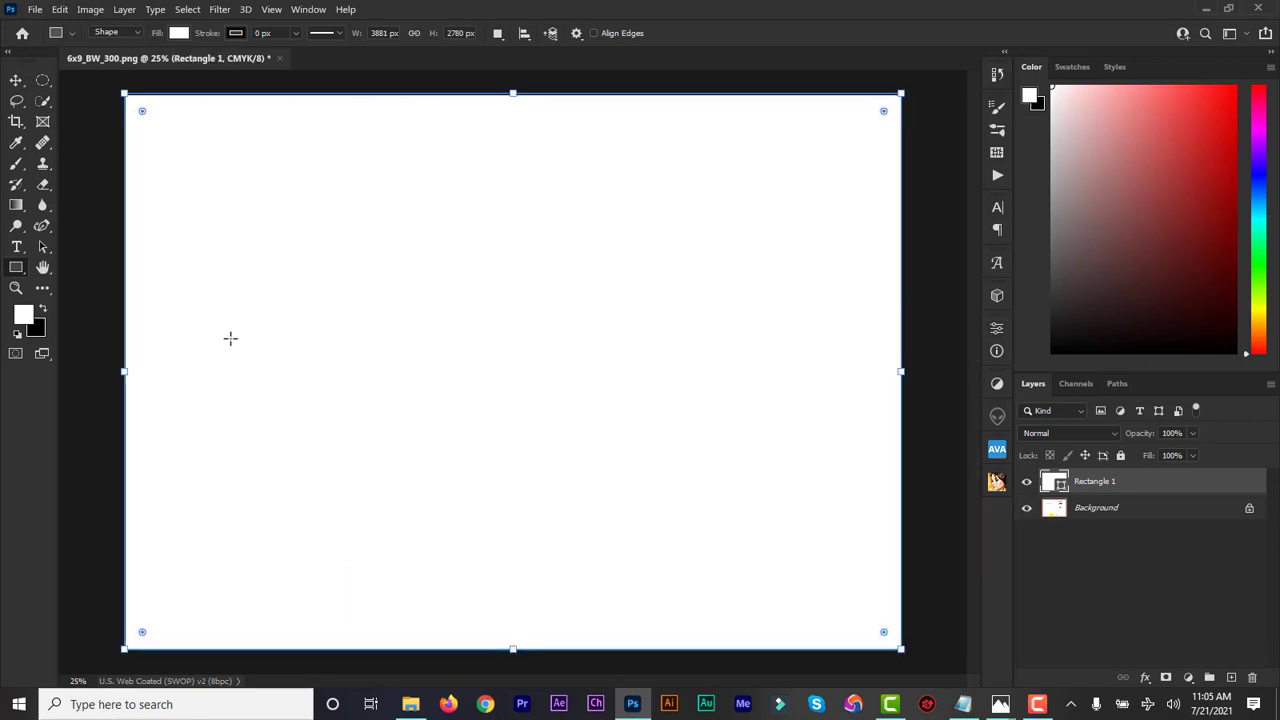
click(41, 335)
click(1219, 389)
key(ctrl+BackSpace)
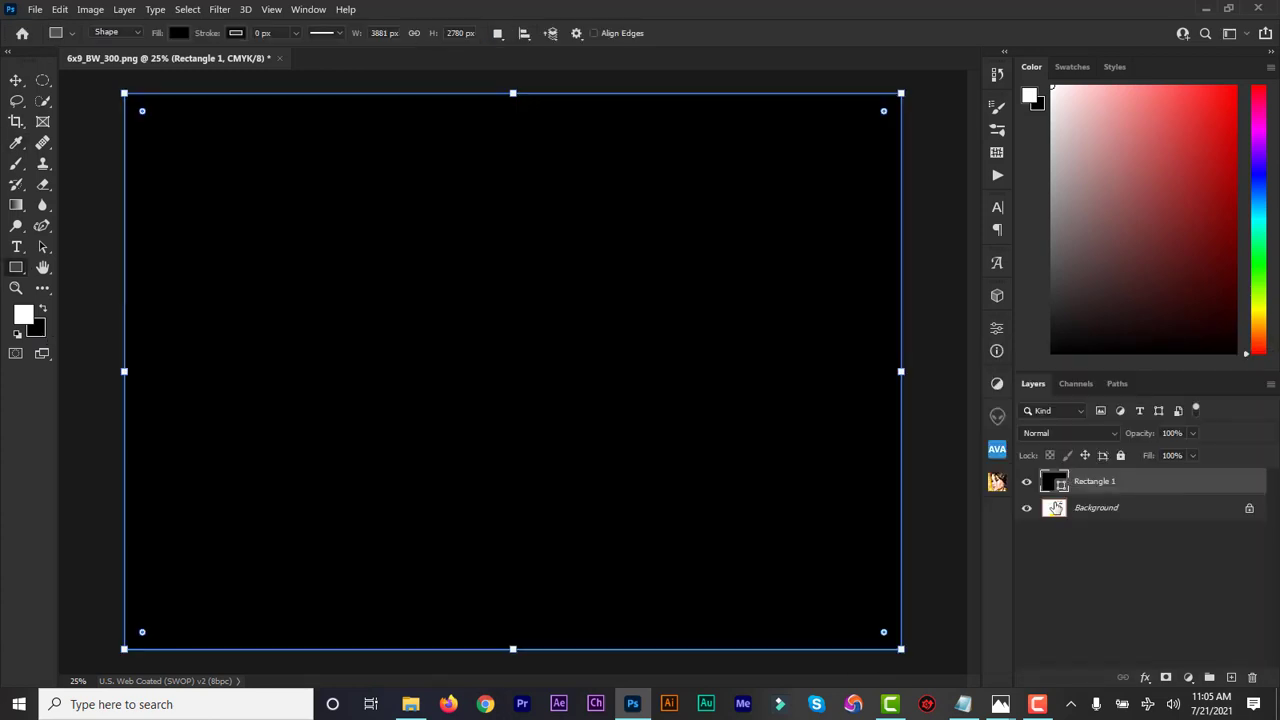
Hide the black Rectangle 1 layer so the template shows underneath
click(16, 80)
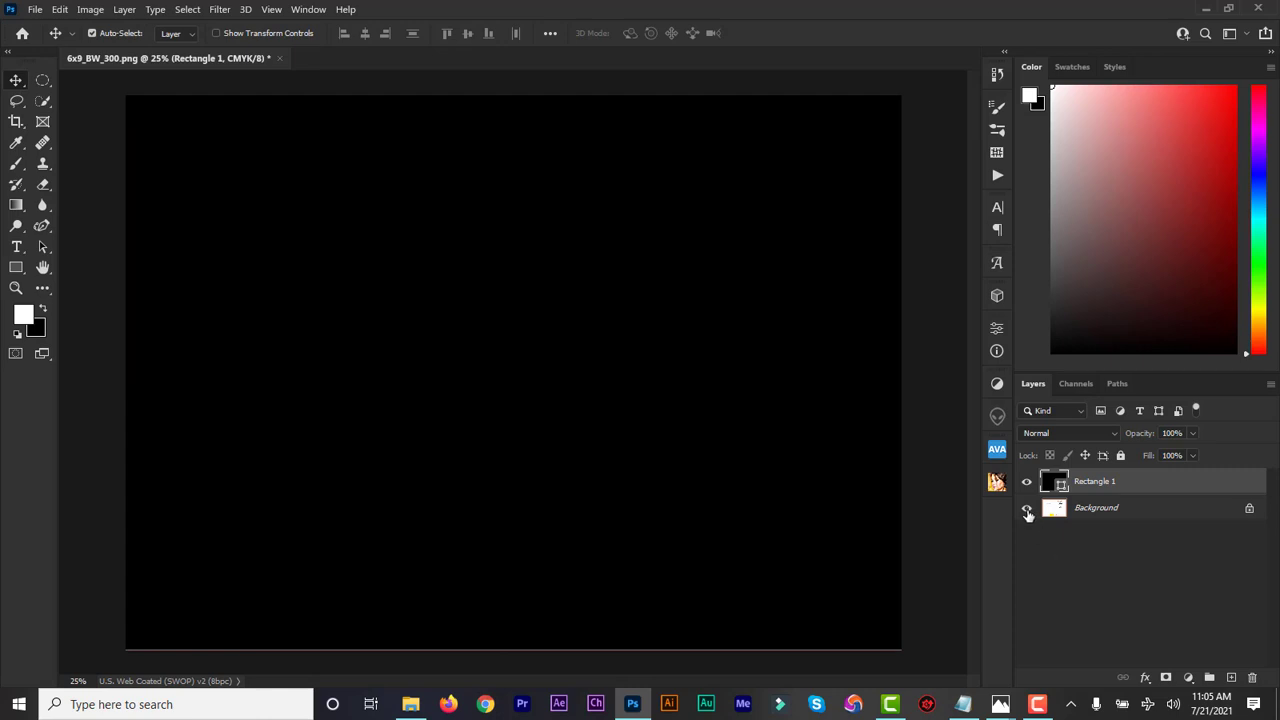
click(1027, 509)
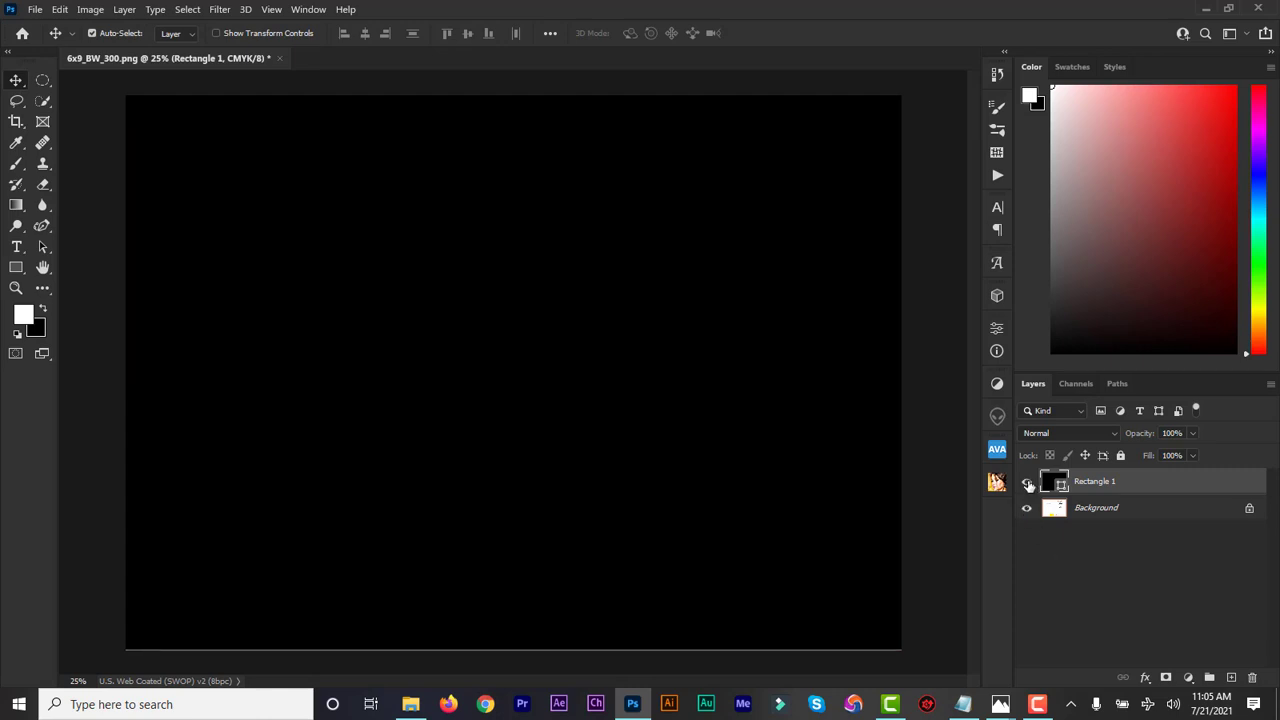
click(1027, 482)
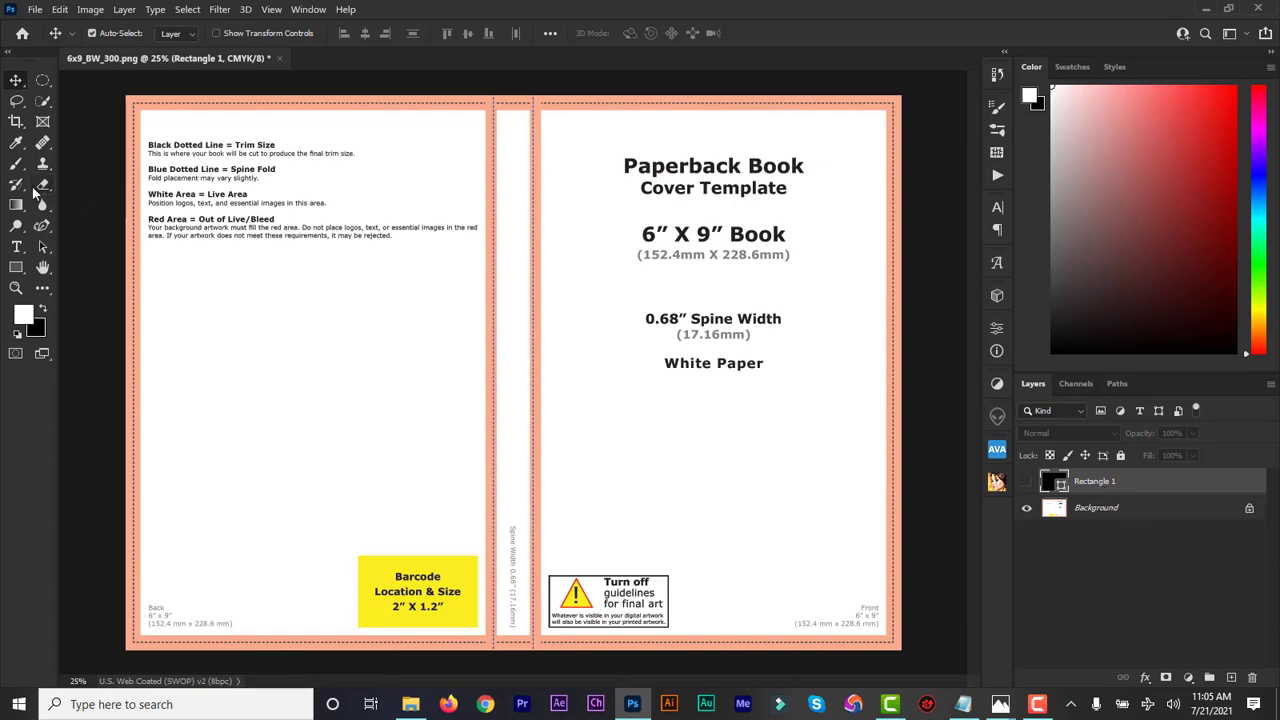
Show rulers and place vertical guides near the left edge and at about 6.02 in
key(ctrl+r)
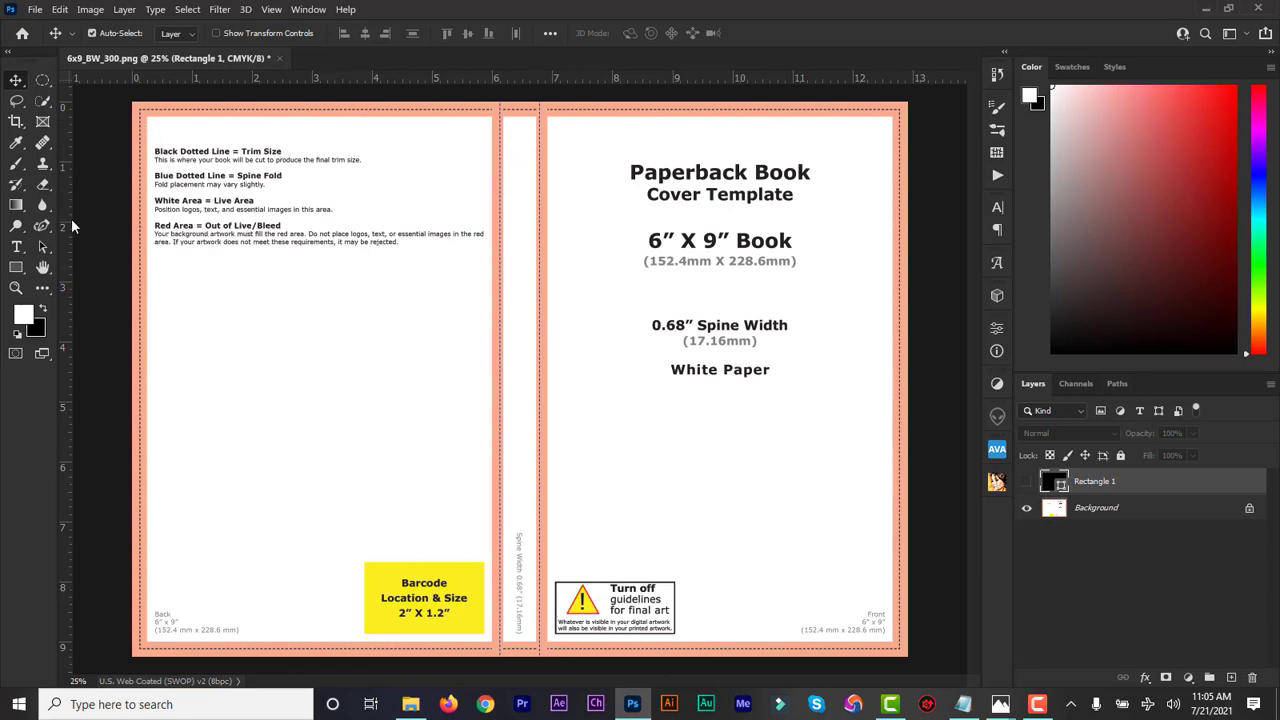
drag(70, 218, 148, 211)
drag(148, 211, 148, 212)
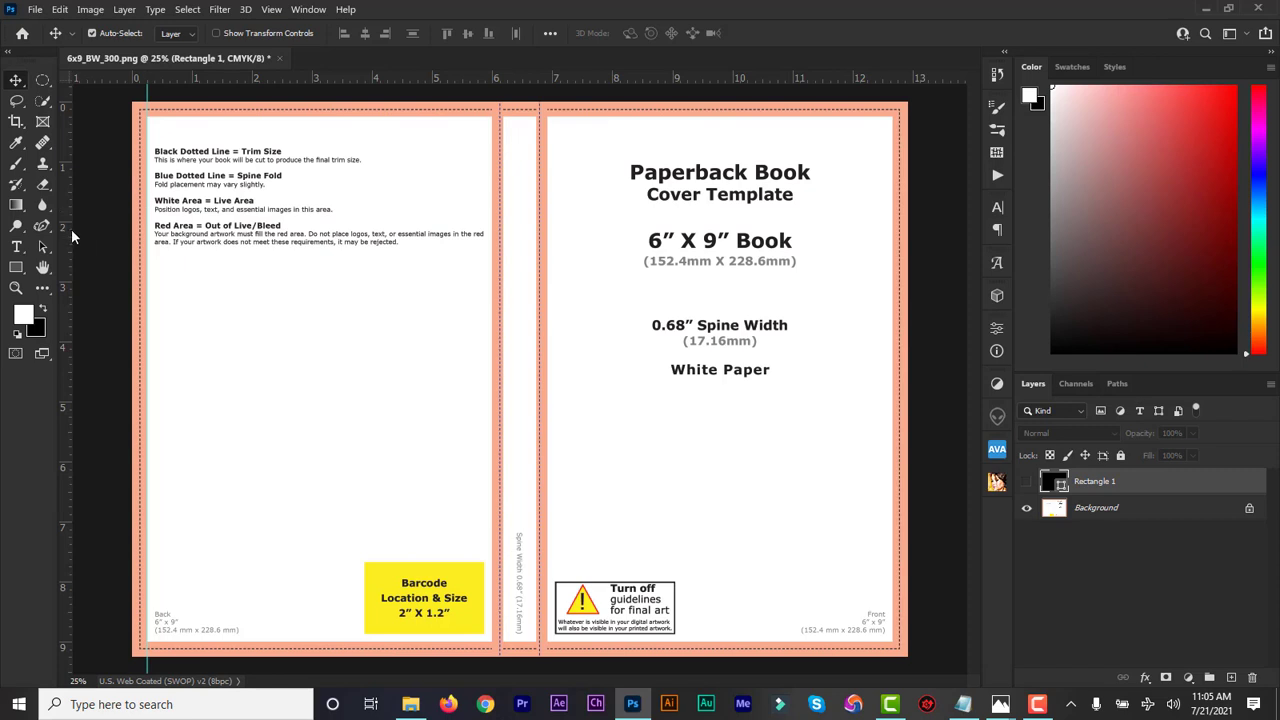
drag(71, 229, 493, 253)
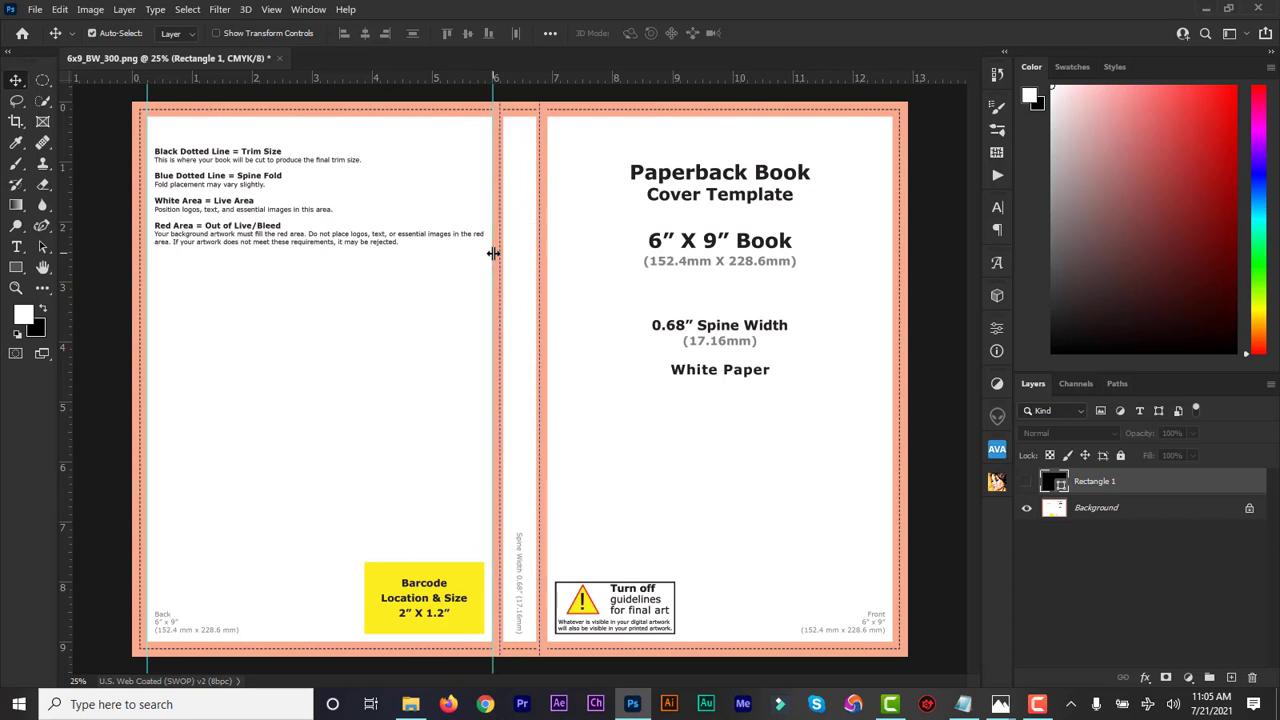
key(ctrl+minus)
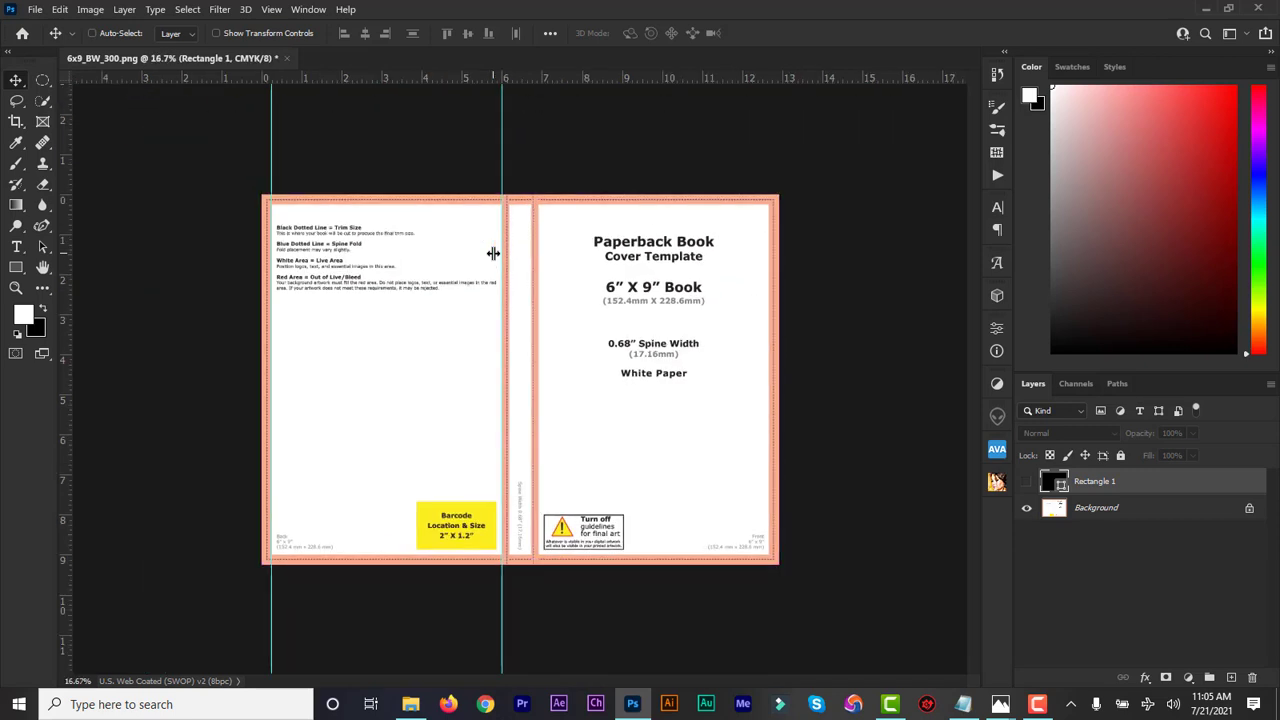
key(ctrl+plus)
key(ctrl+plus)
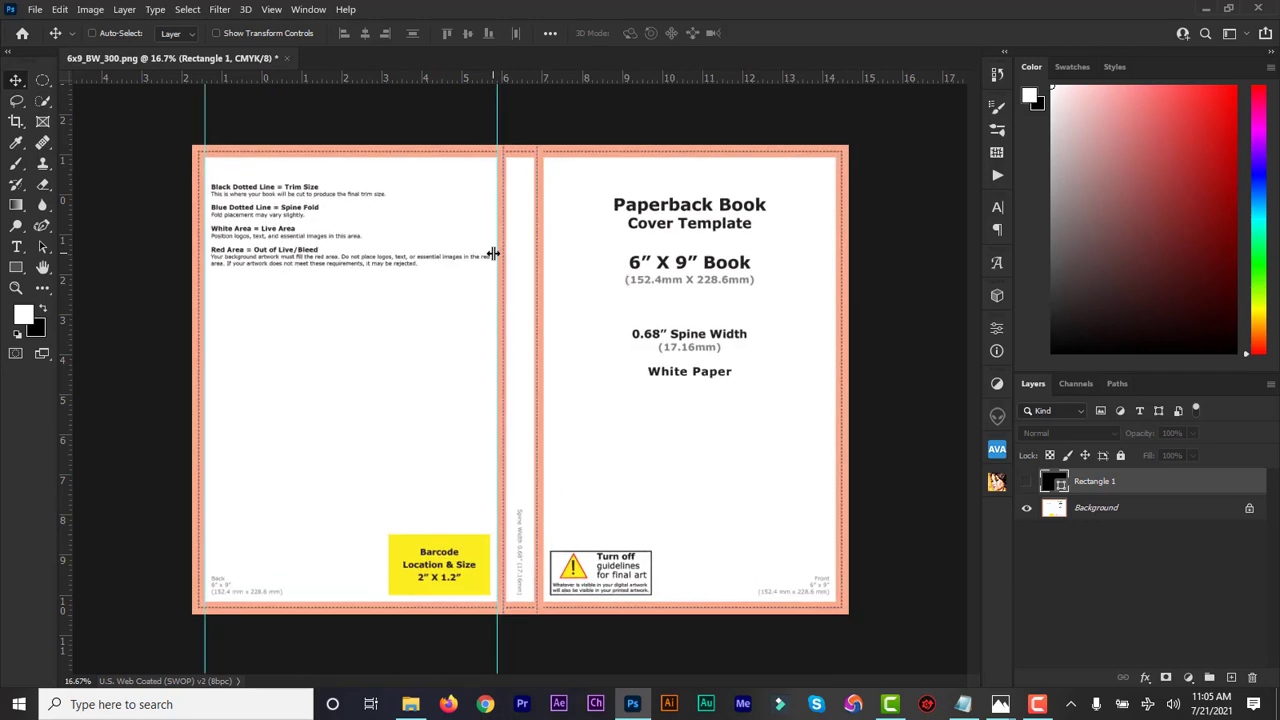
key(ctrl+plus)
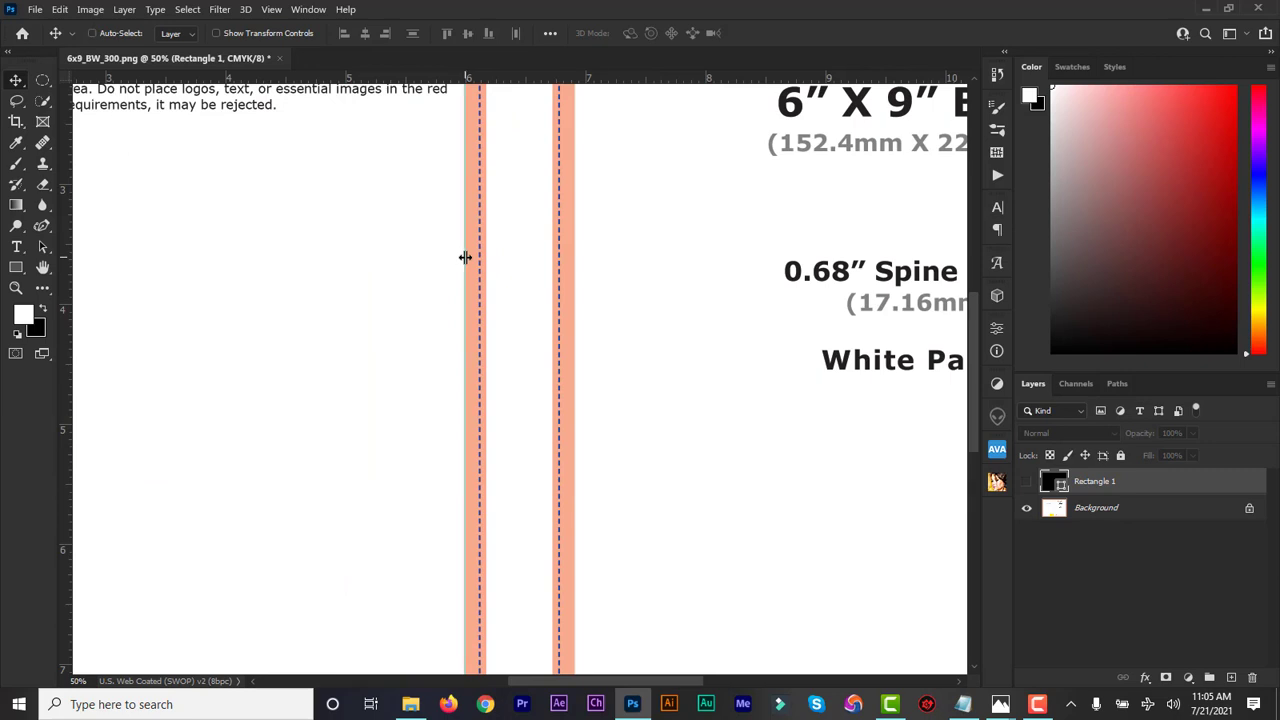
key(ctrl+minus)
key(ctrl+minus)
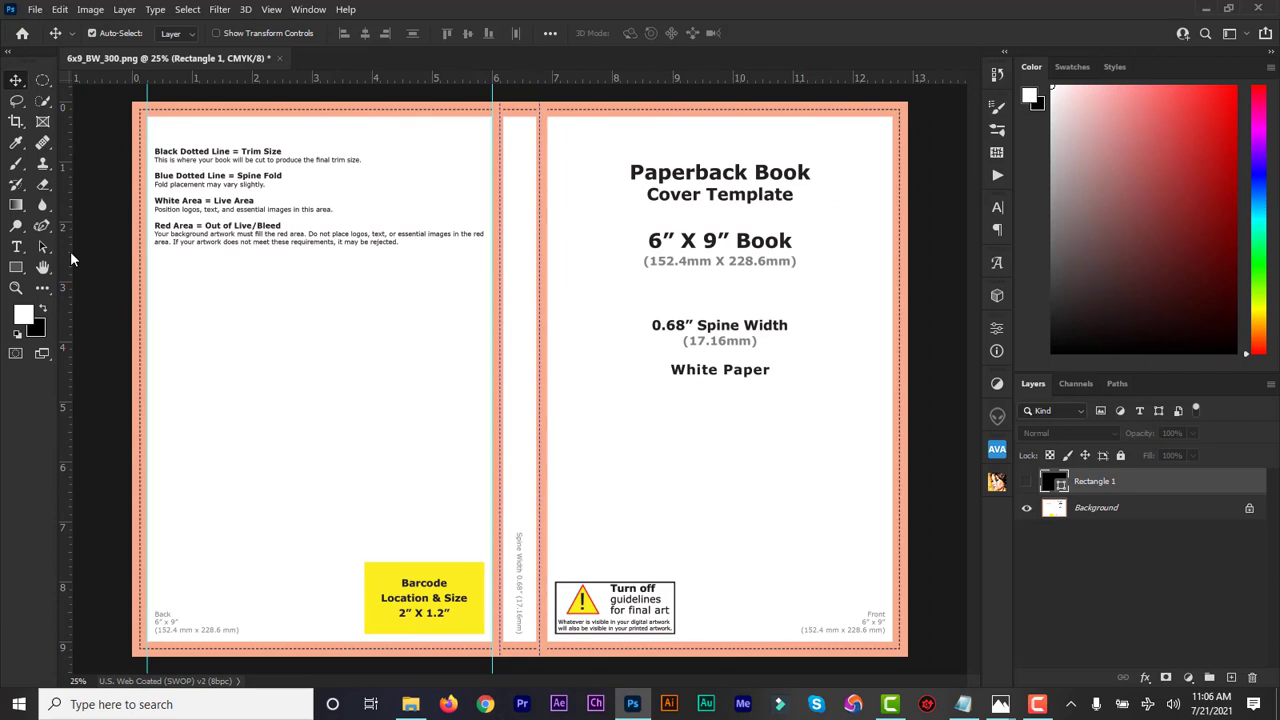
Add vertical guides at the document's left edge, the spine fold and both spine edges
drag(71, 251, 130, 249)
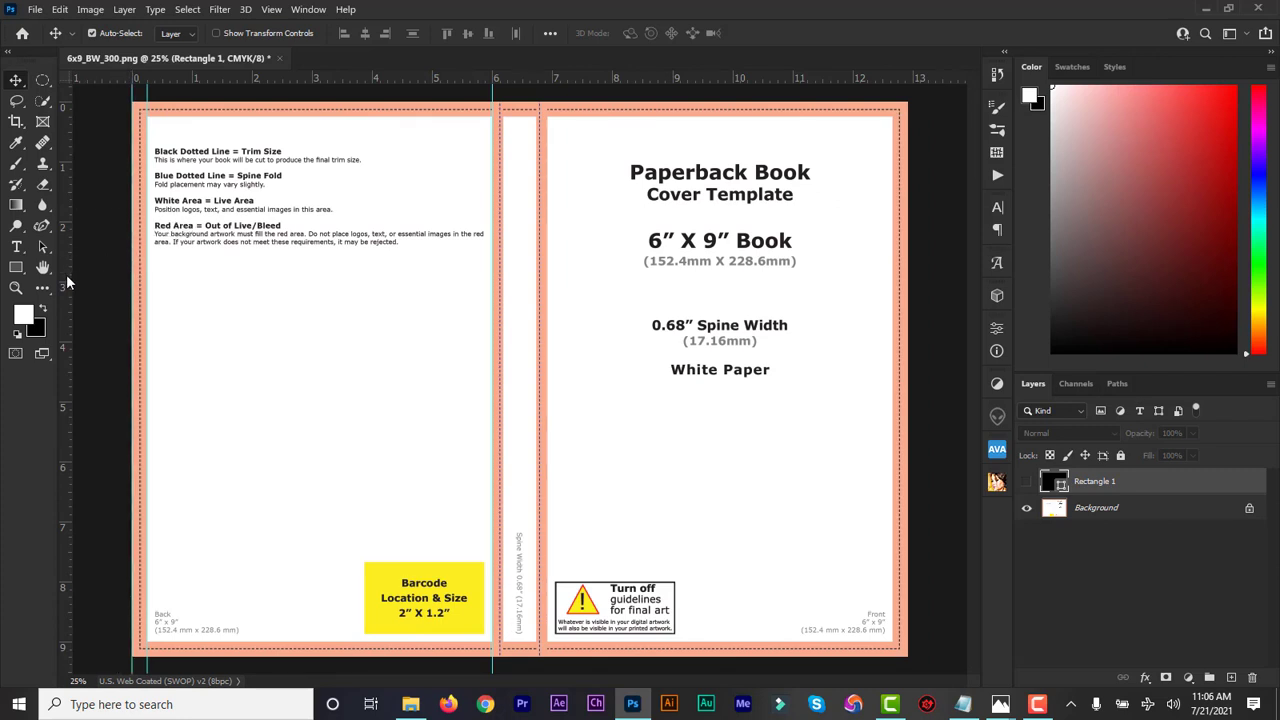
drag(71, 277, 503, 260)
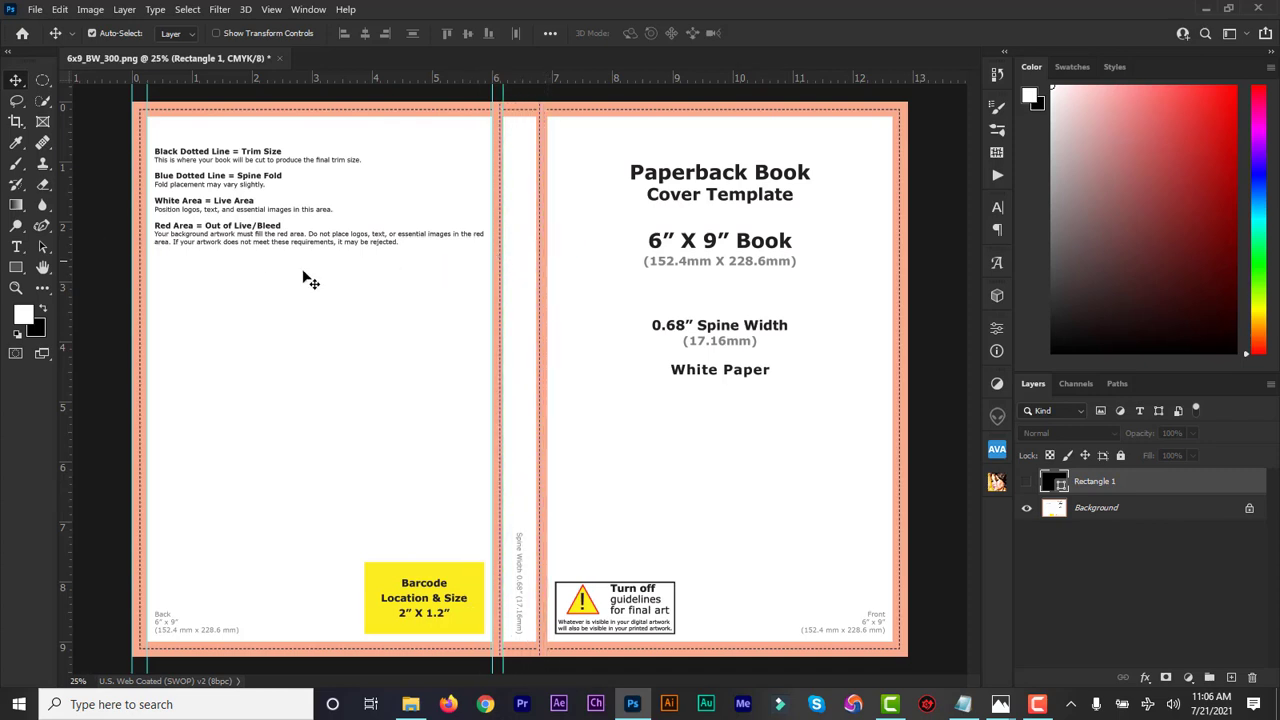
drag(70, 299, 538, 265)
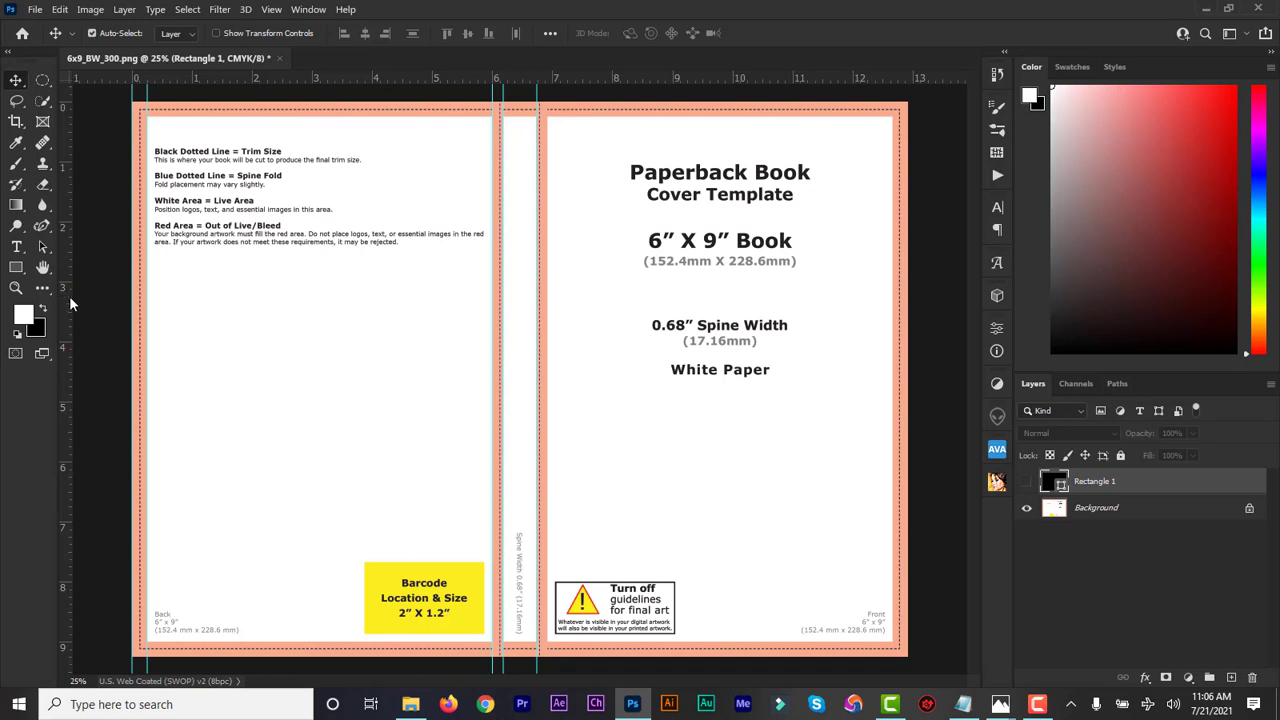
drag(69, 295, 549, 252)
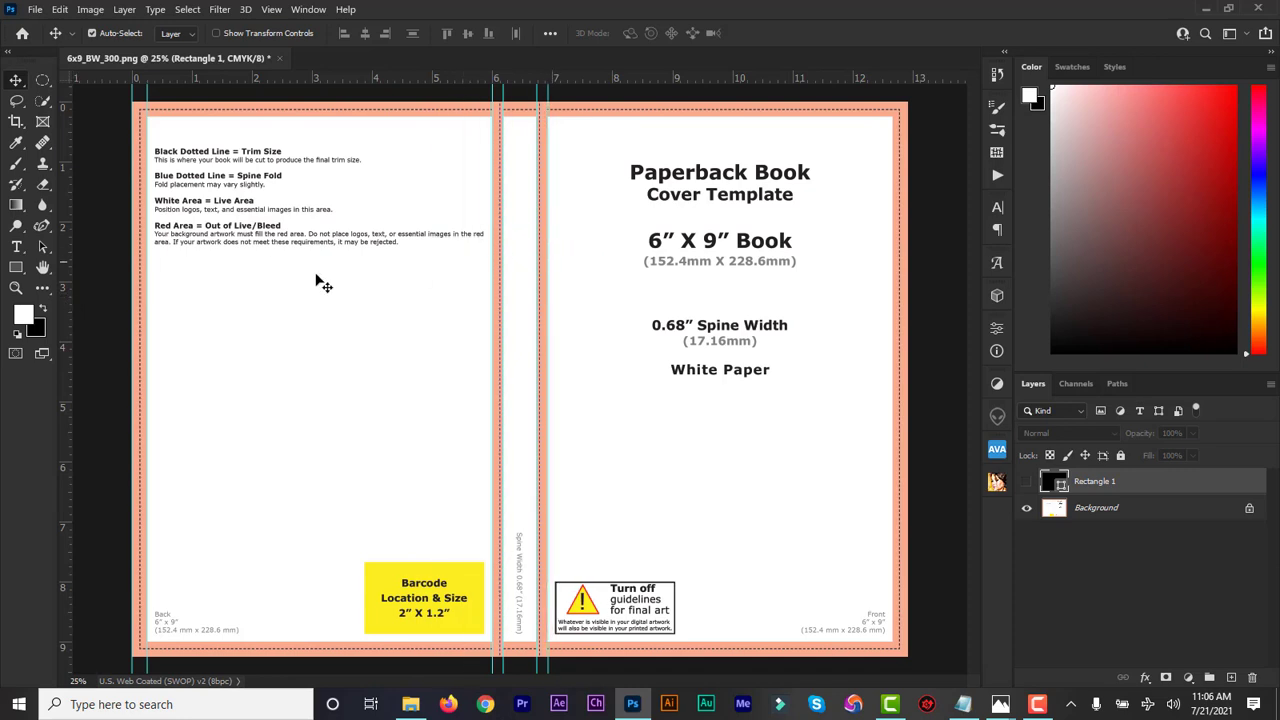
Add a guide at the cover's right trim edge and another along the bottom
drag(70, 322, 889, 263)
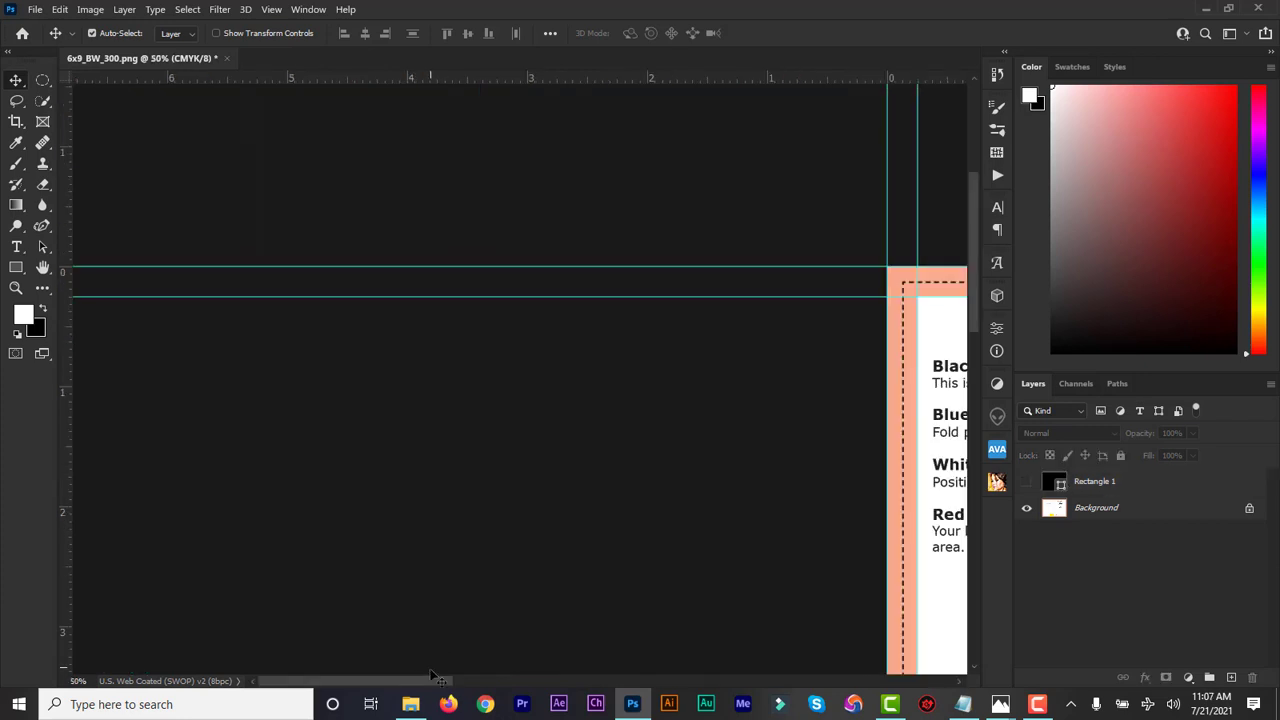
drag(431, 682, 538, 695)
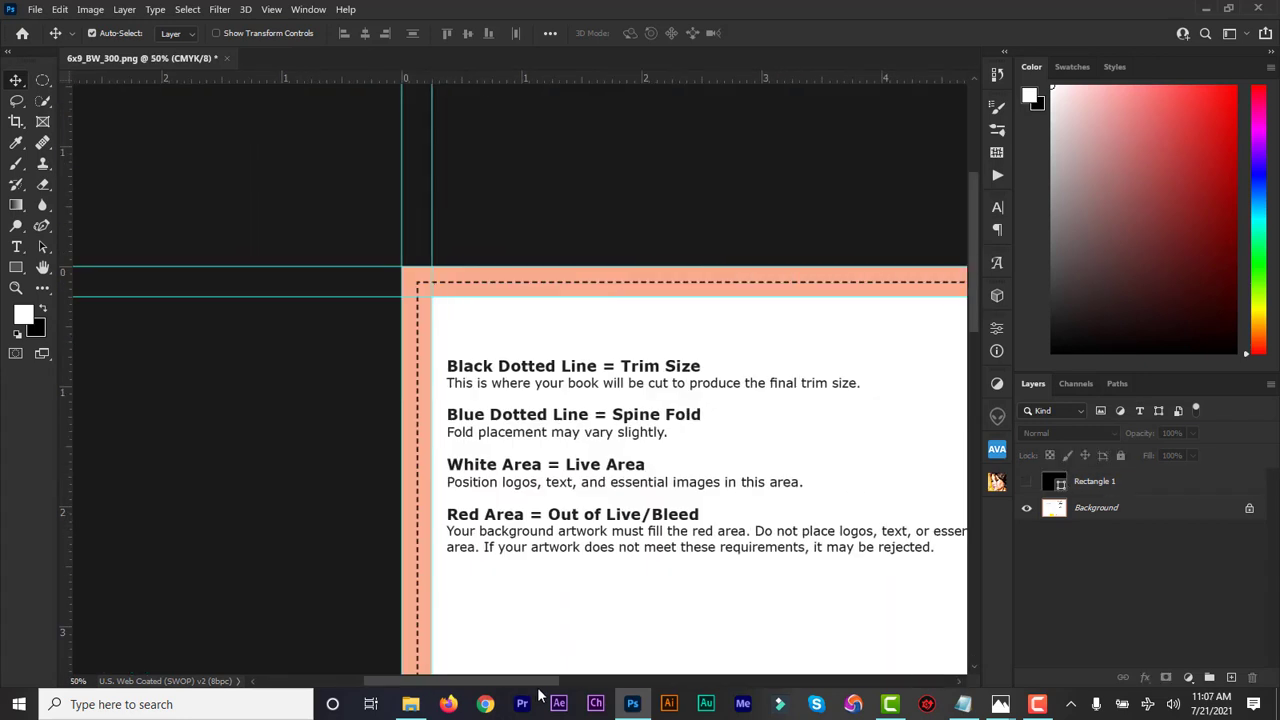
key(ctrl+minus)
key(ctrl+minus)
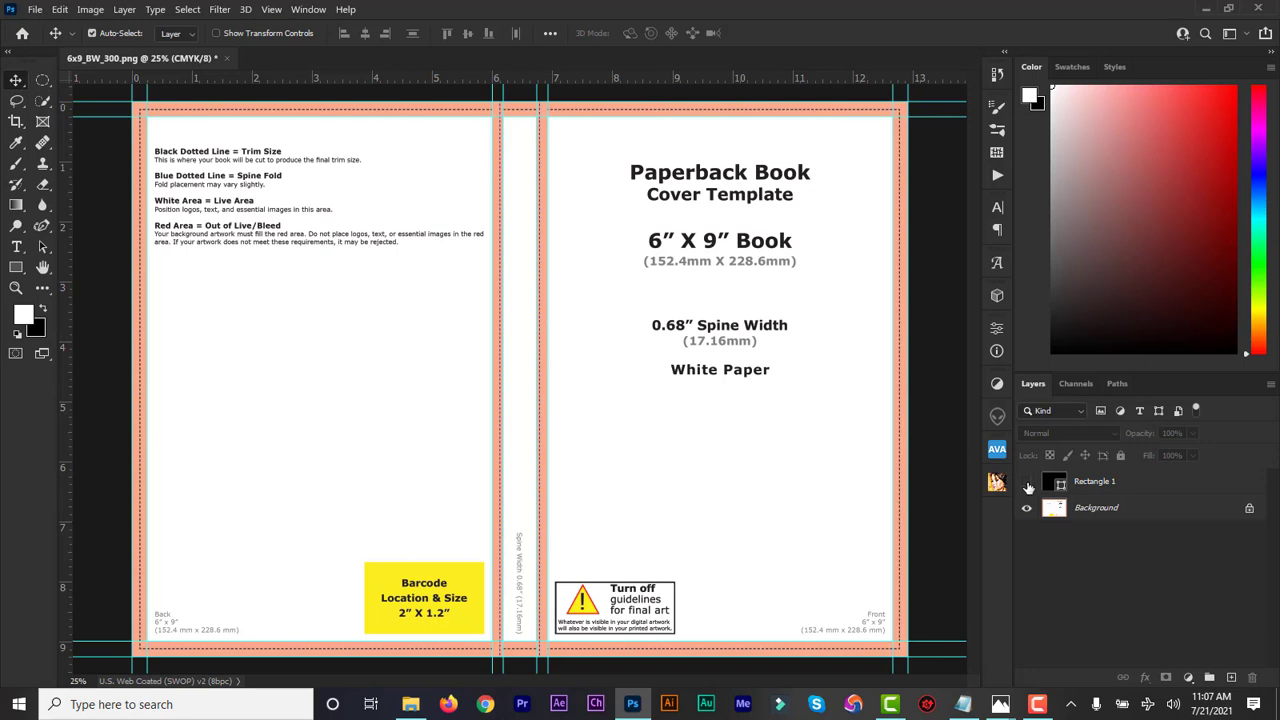
Show the black Rectangle 1 over the template and make it the active layer
click(1026, 482)
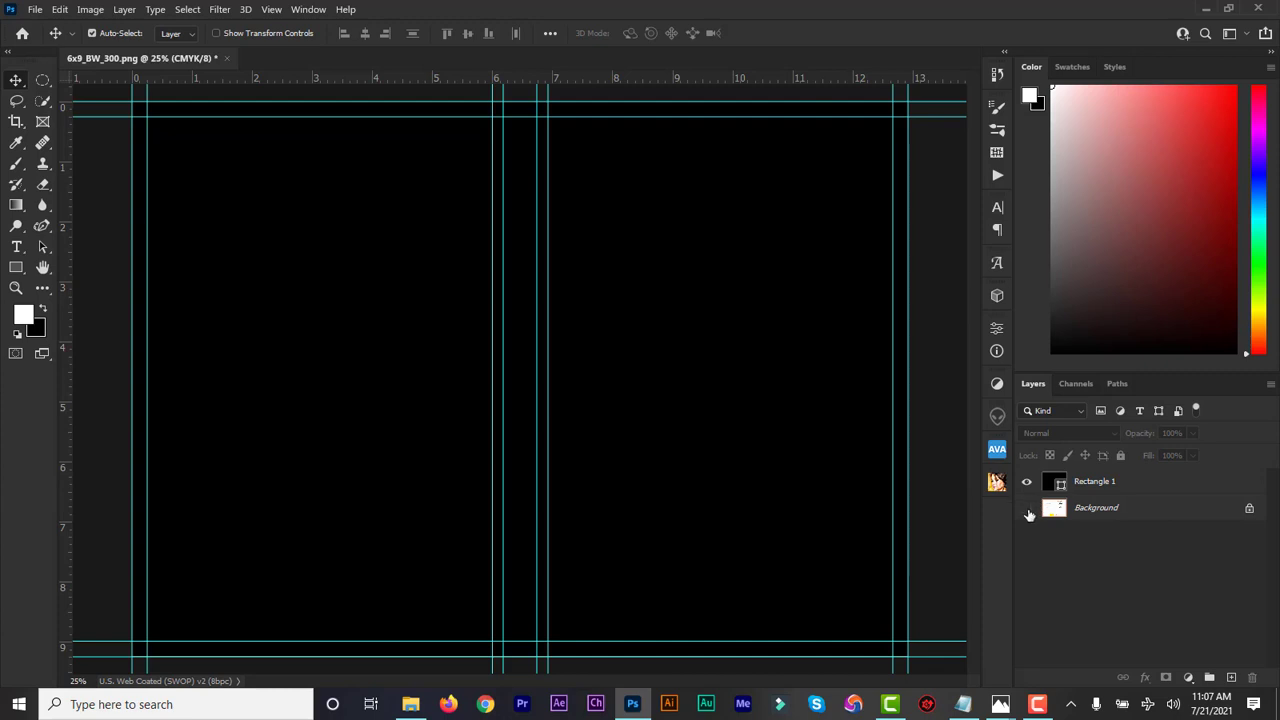
click(1120, 486)
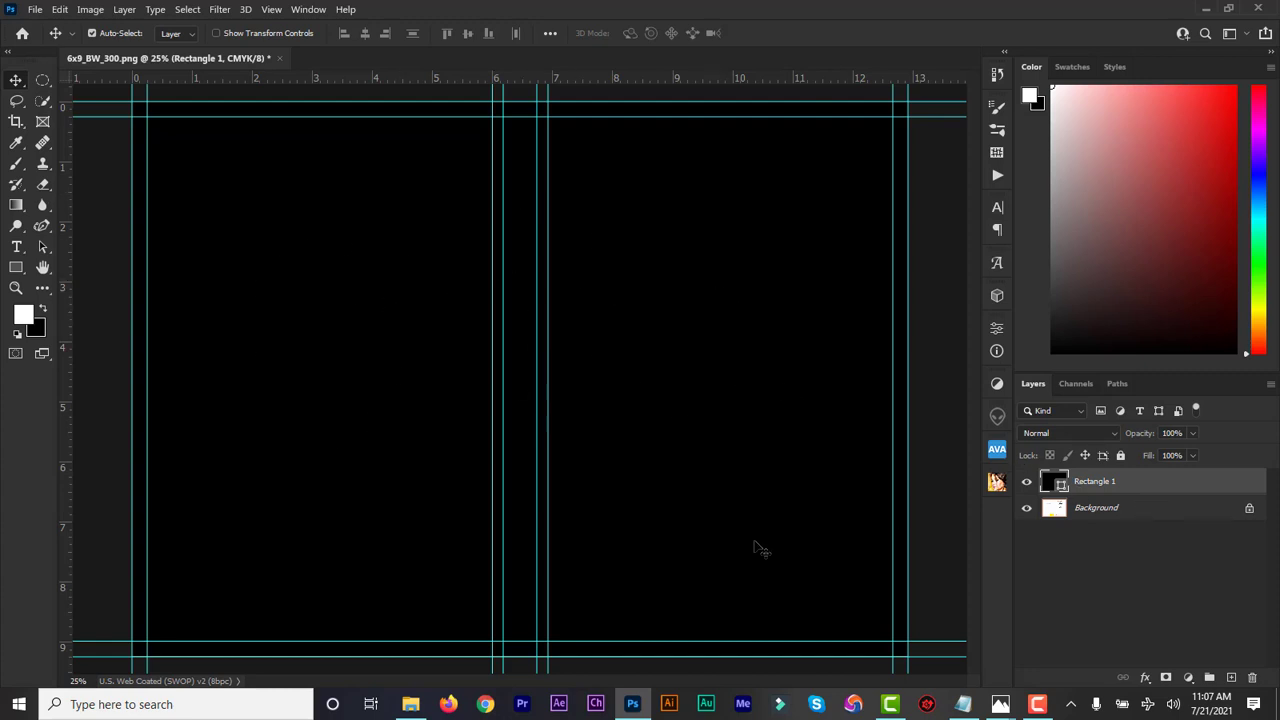
click(420, 712)
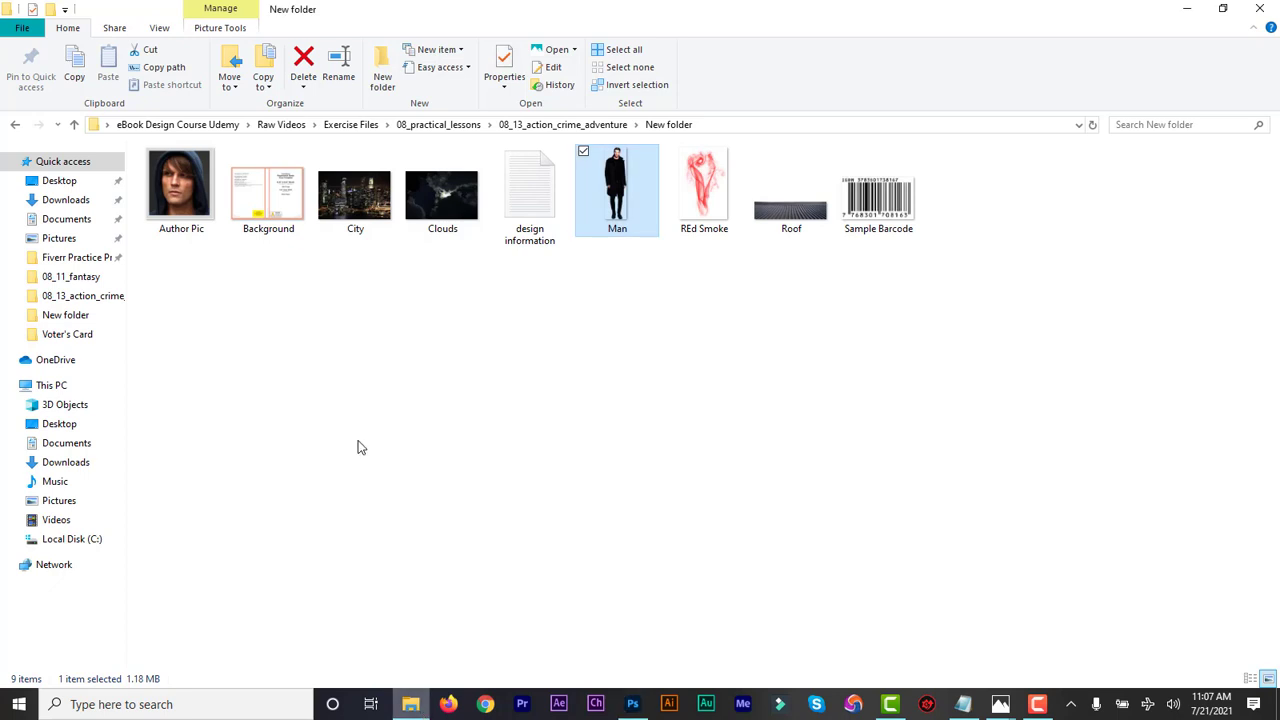
Open Clouds.jpg in Adobe Photoshop 2021 through File Explorer's Open with menu
click(487, 341)
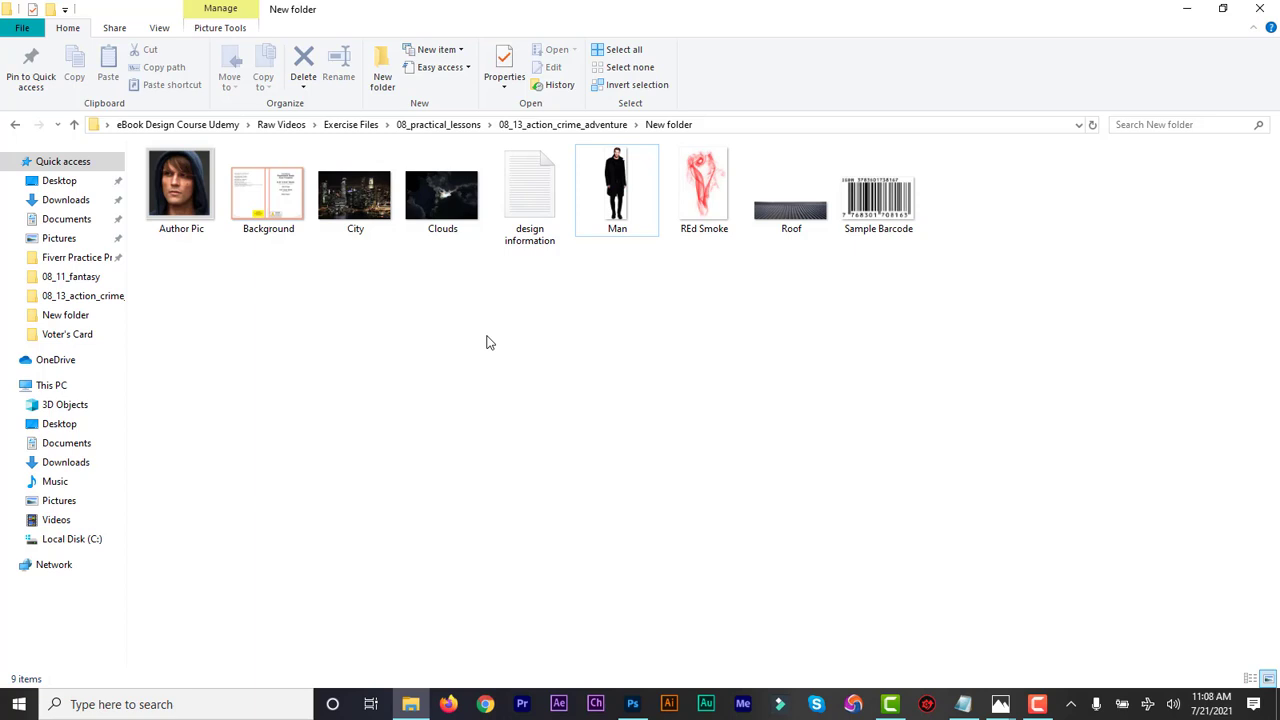
click(370, 225)
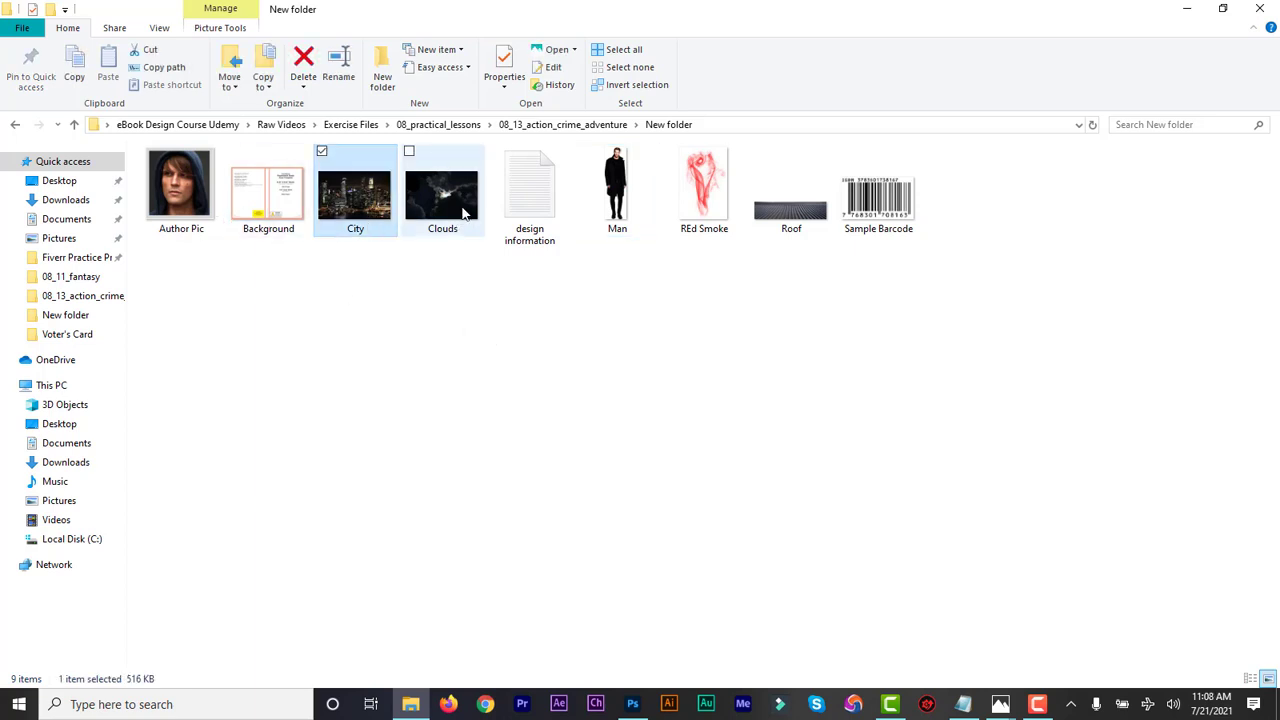
click(453, 209)
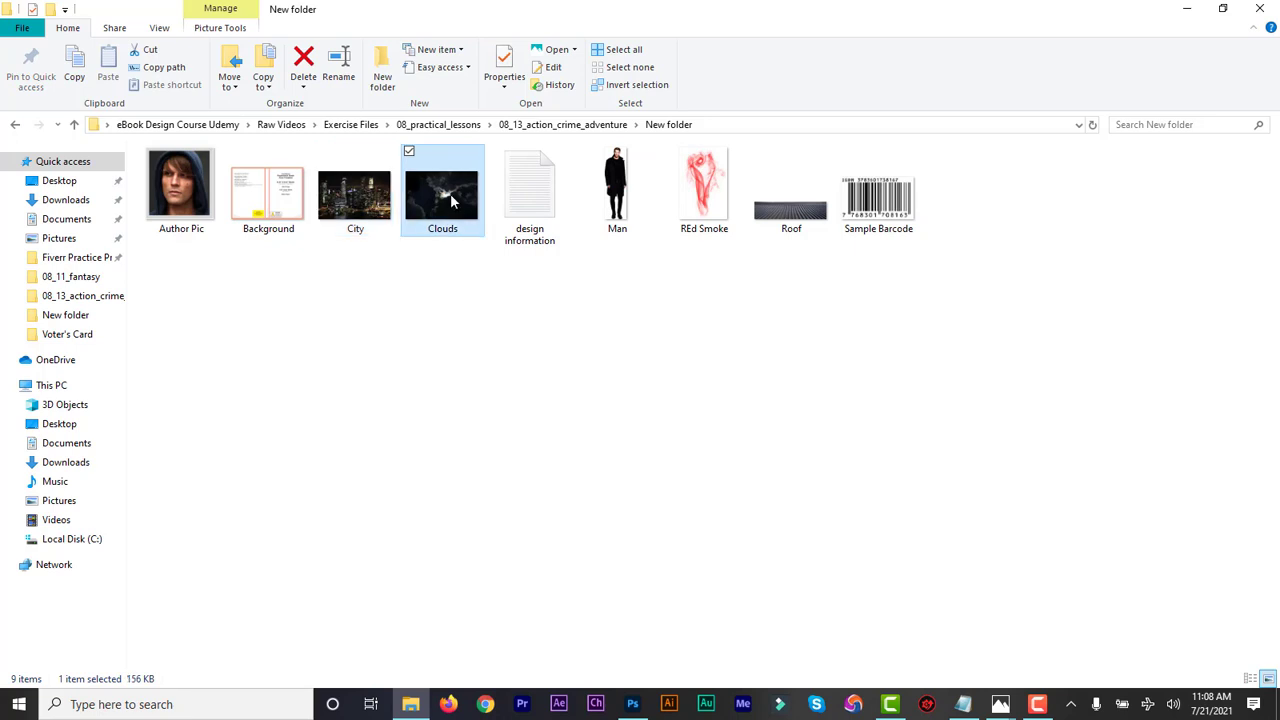
right_click(452, 194)
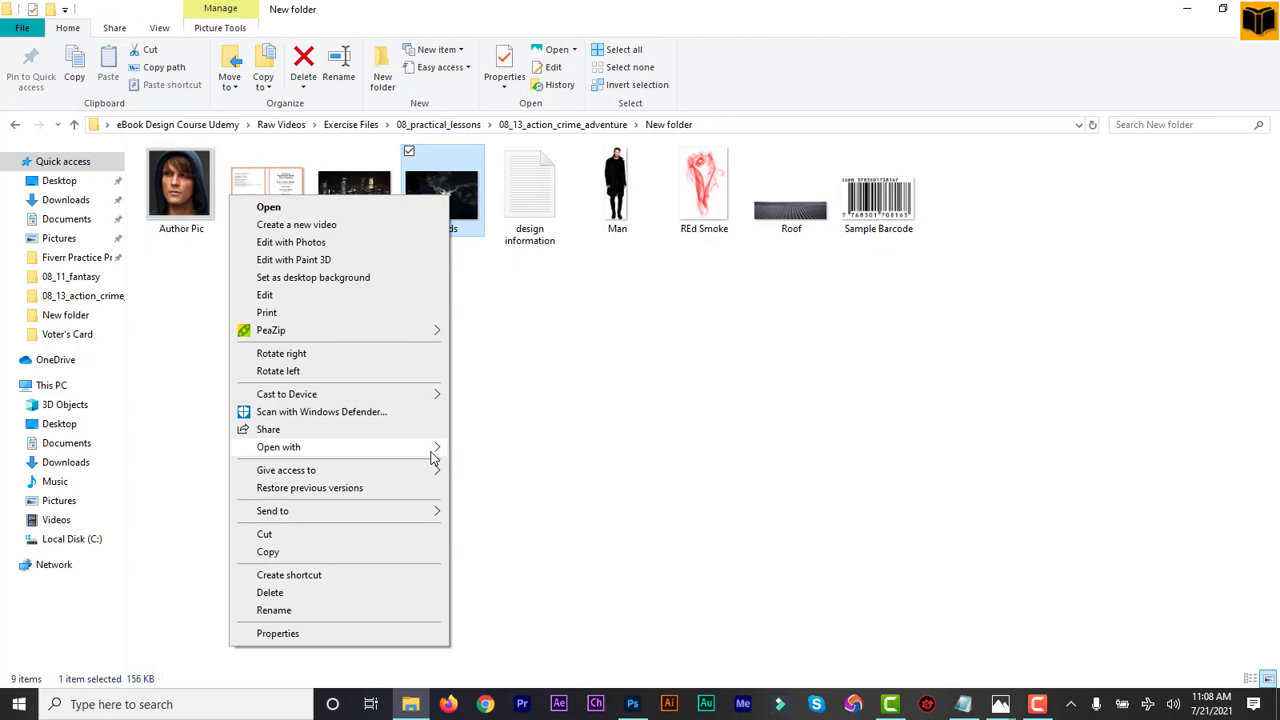
mouse_move(433, 457)
click(489, 464)
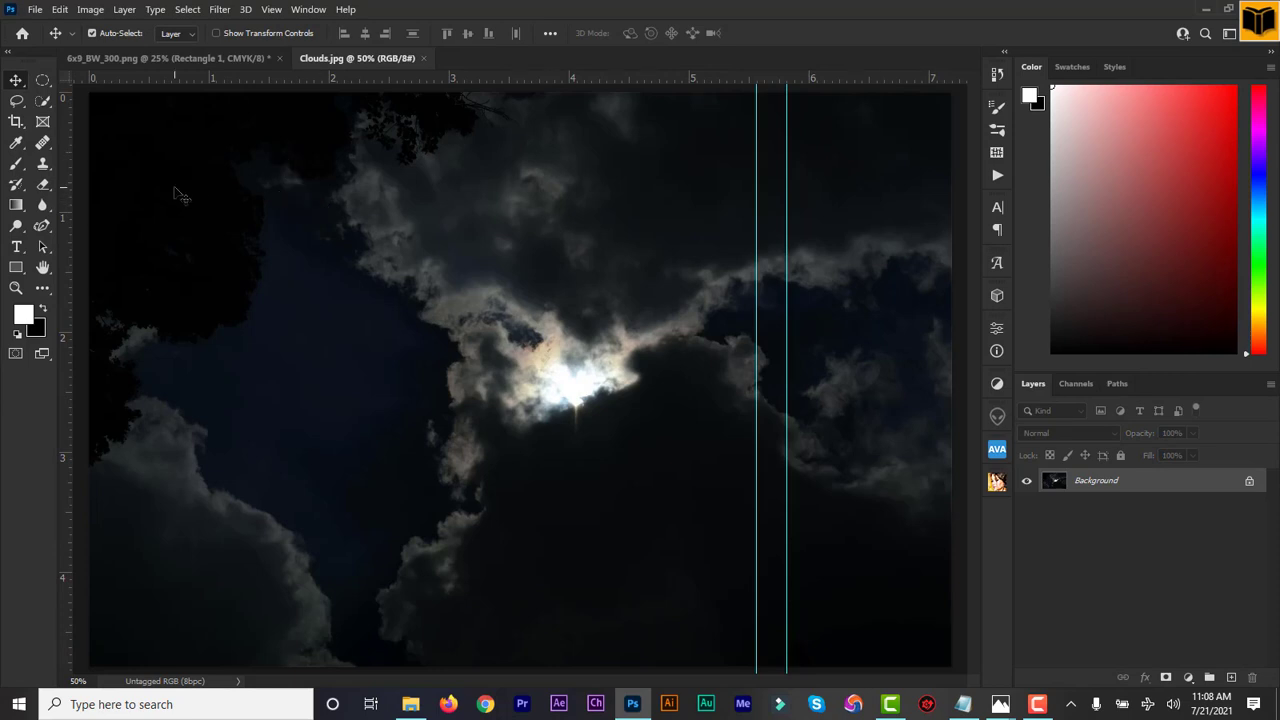
Drag the clouds photo into the 6x9_BW_300 cover as Layer 1 and nudge it upward
drag(197, 198, 812, 352)
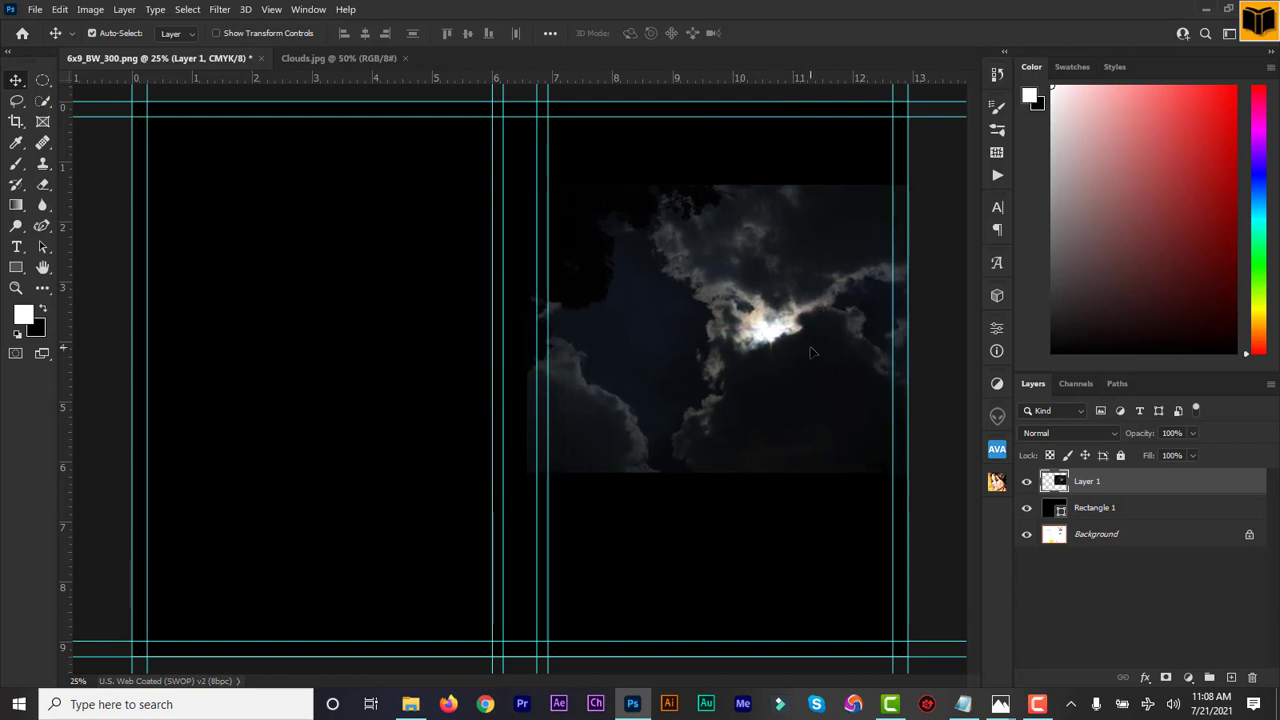
drag(773, 362, 769, 328)
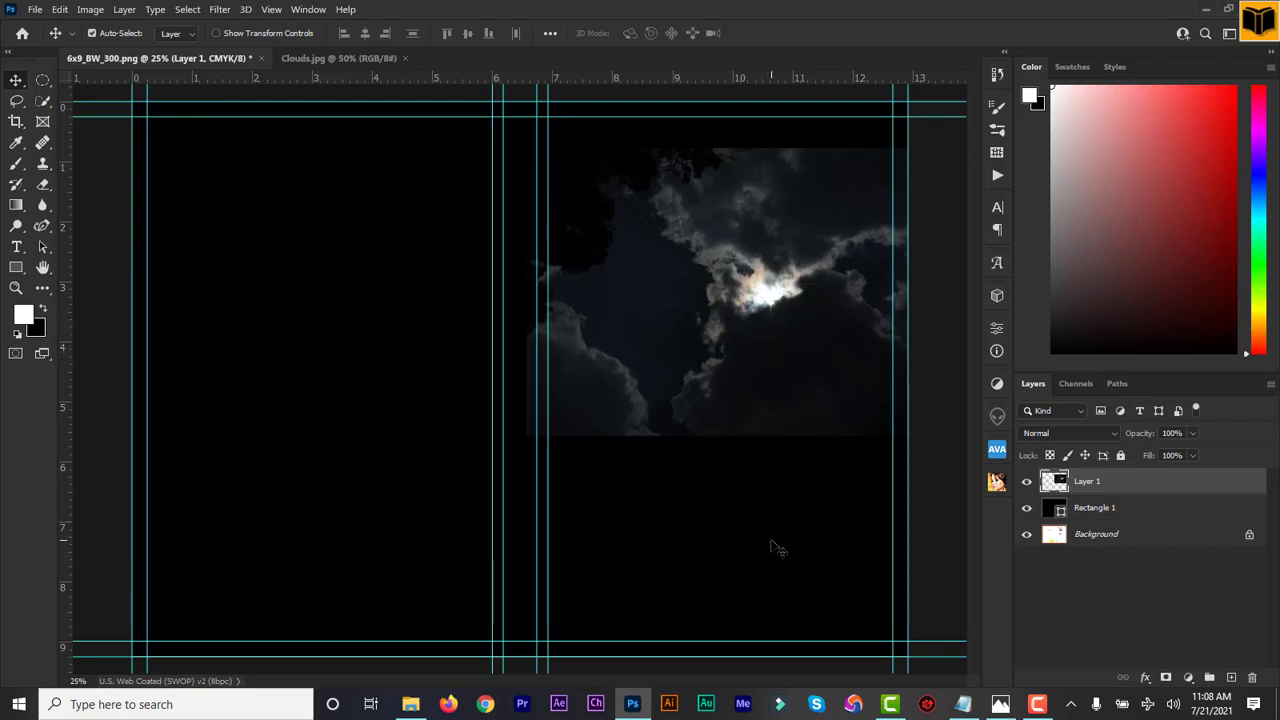
Open City.jpg in Photoshop and place it as Layer 2 below the clouds on the front cover
click(416, 708)
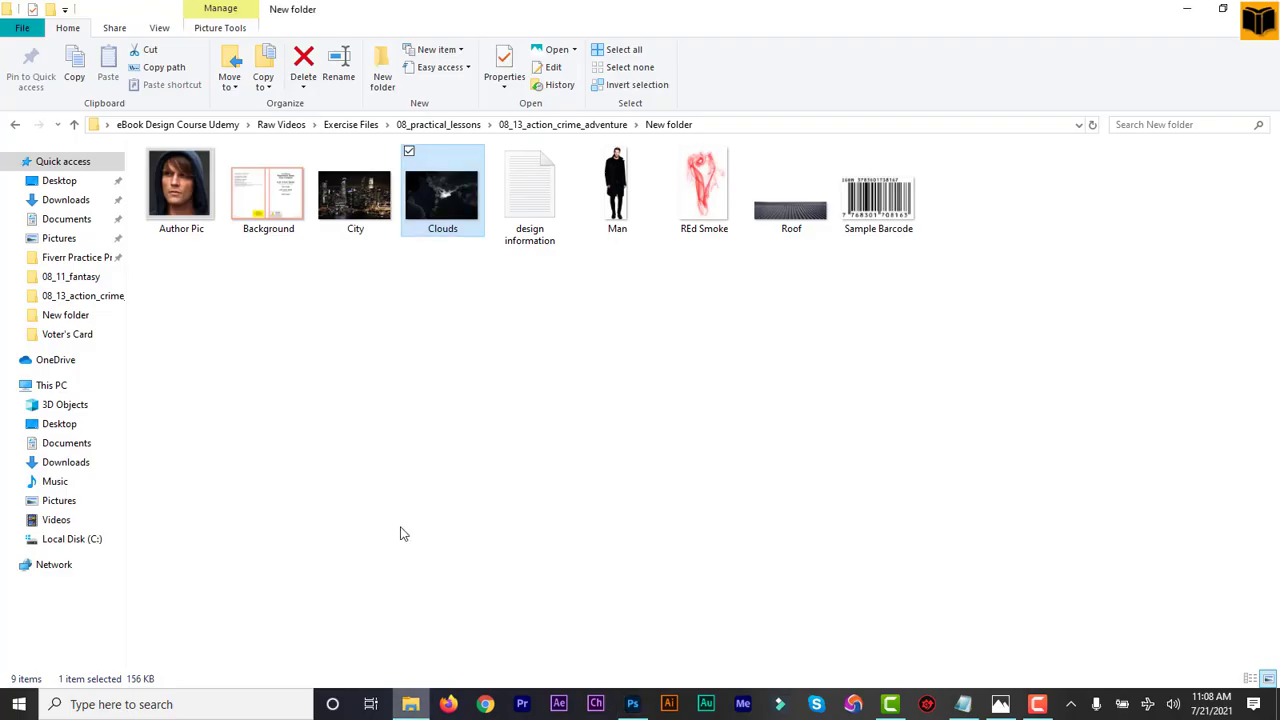
click(362, 210)
right_click(362, 210)
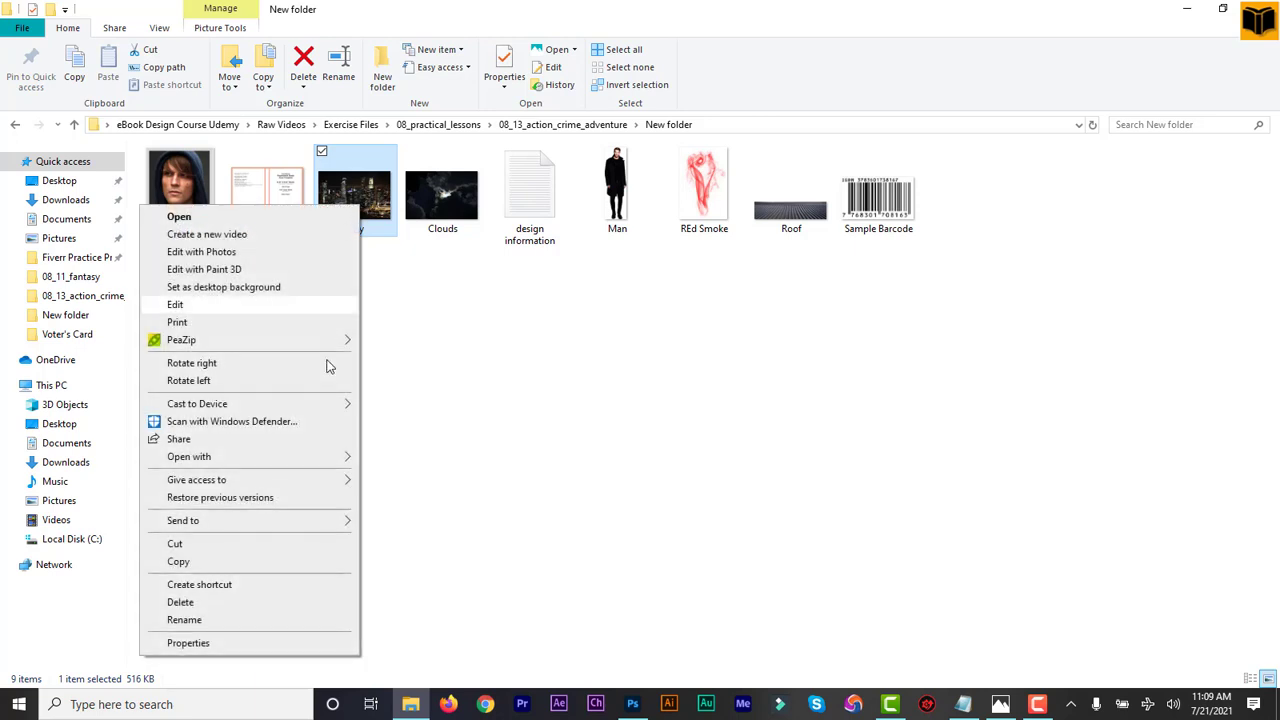
mouse_move(333, 460)
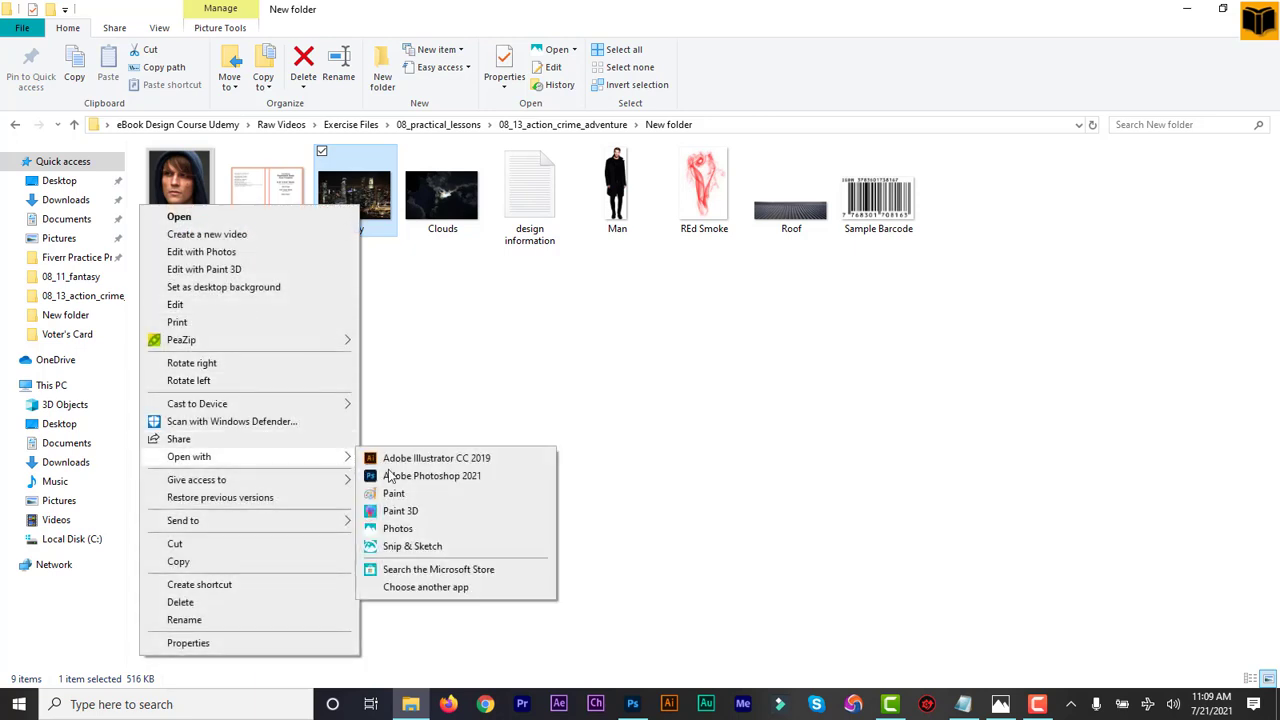
click(417, 480)
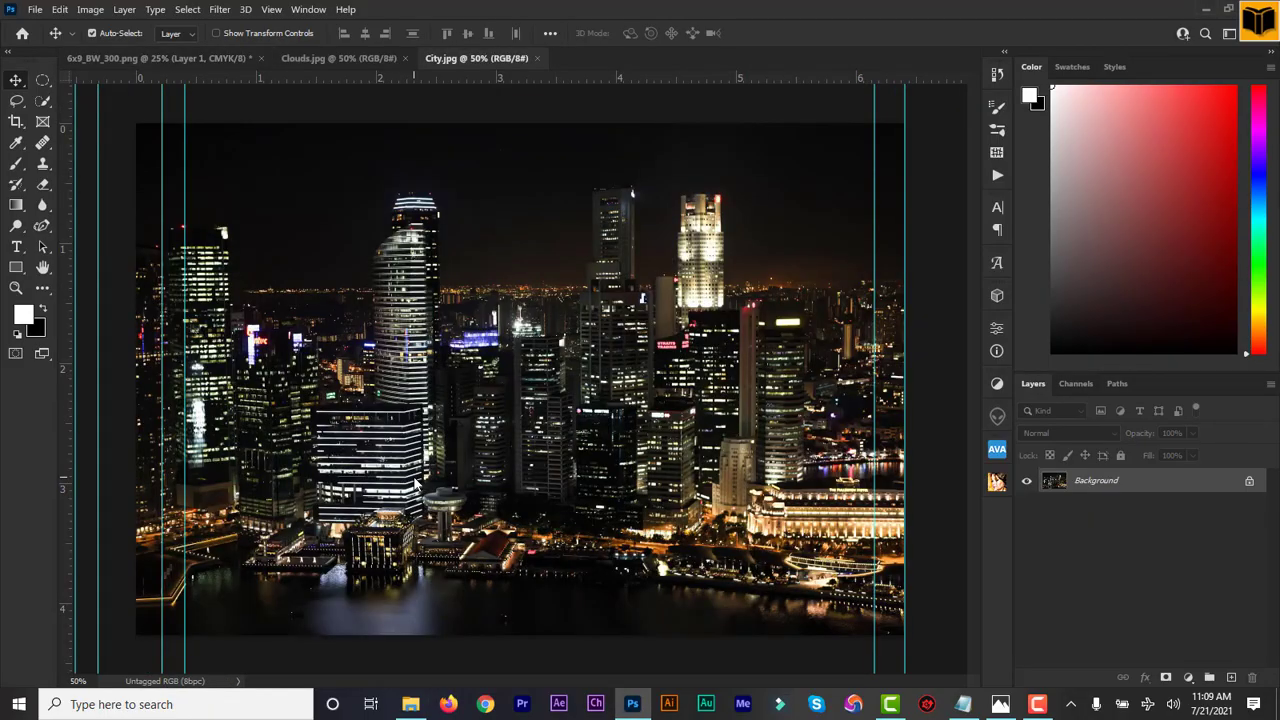
drag(412, 314, 620, 410)
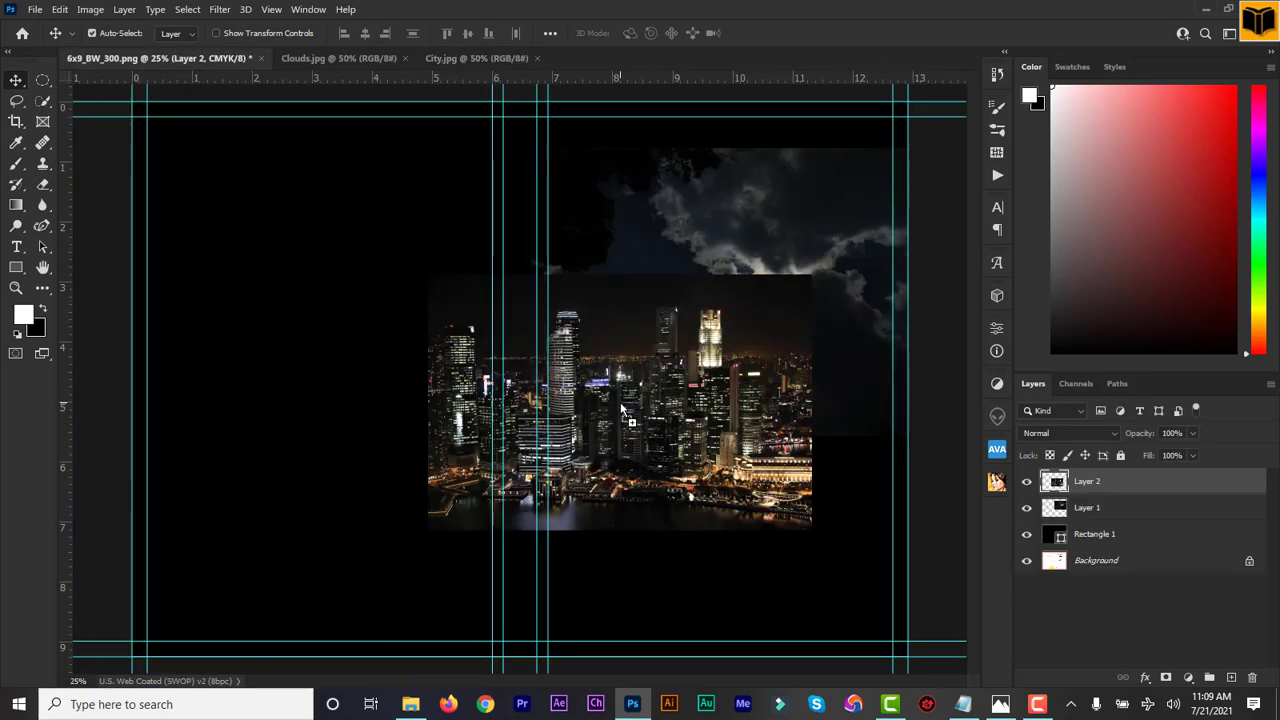
drag(717, 425, 798, 478)
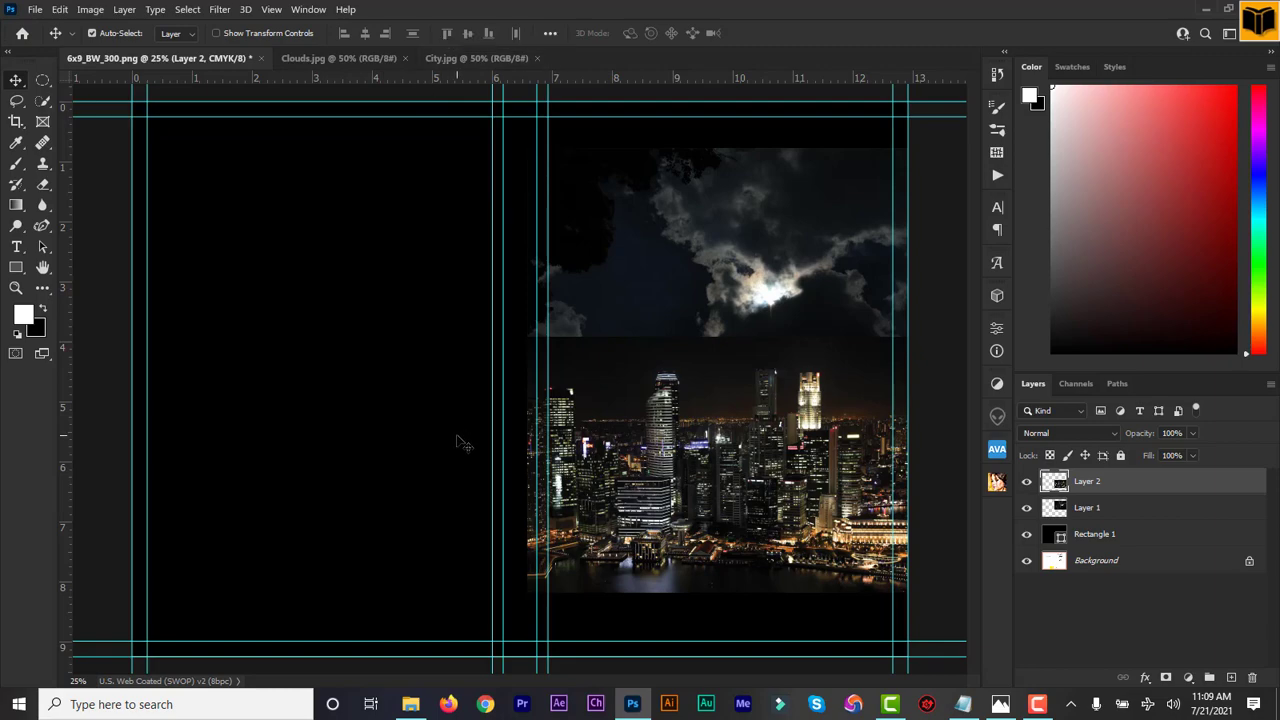
click(410, 703)
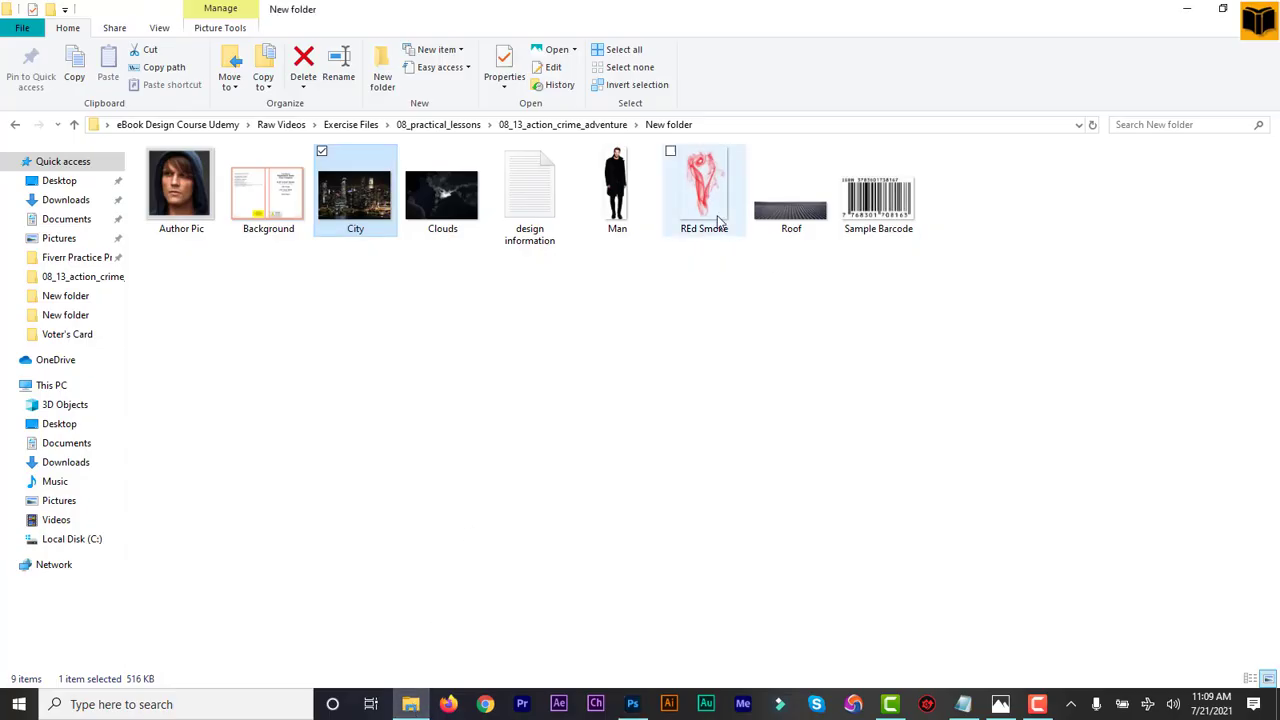
Open the Roof image in Photoshop, bring it into the cover as Layer 3, and hide it
click(787, 220)
right_click(786, 216)
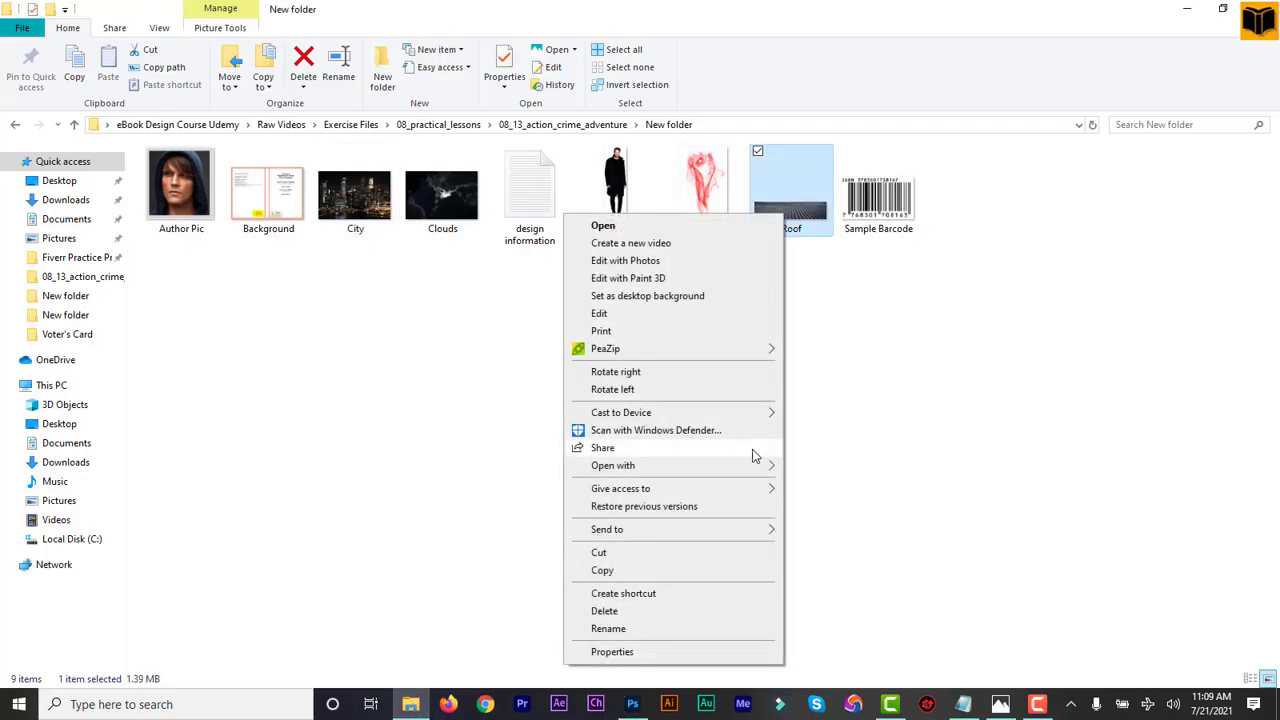
mouse_move(752, 471)
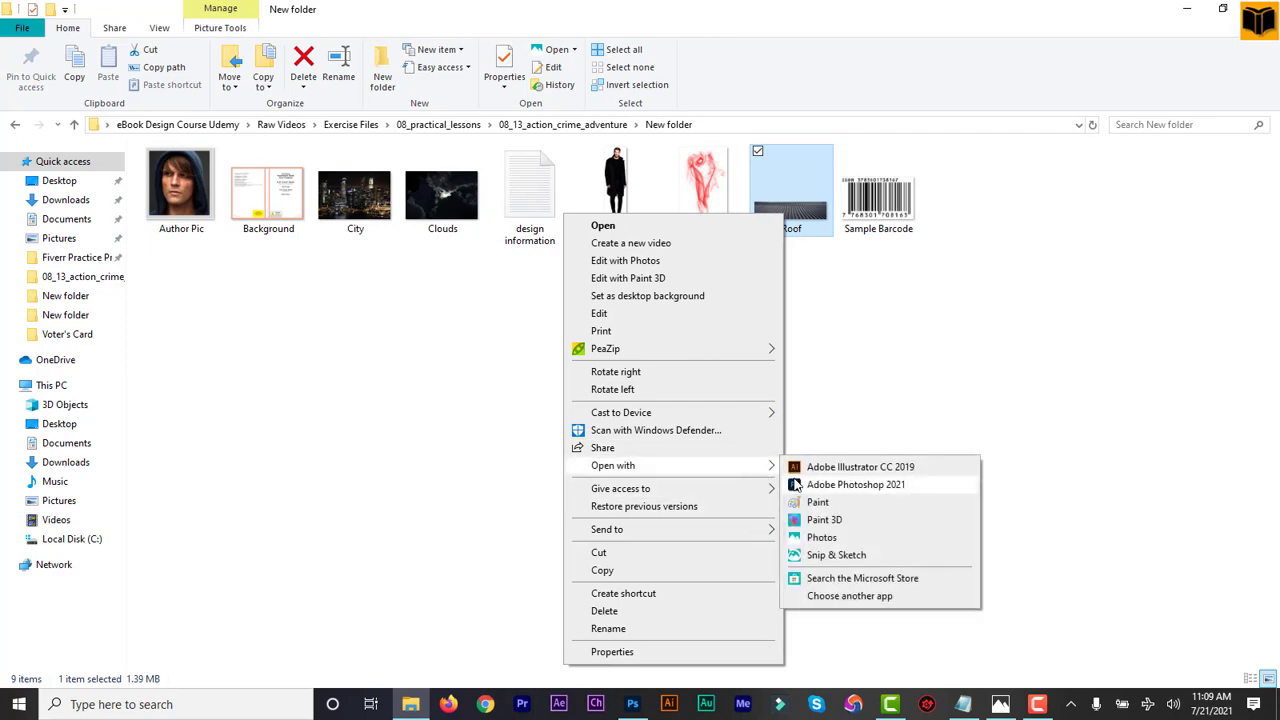
click(800, 485)
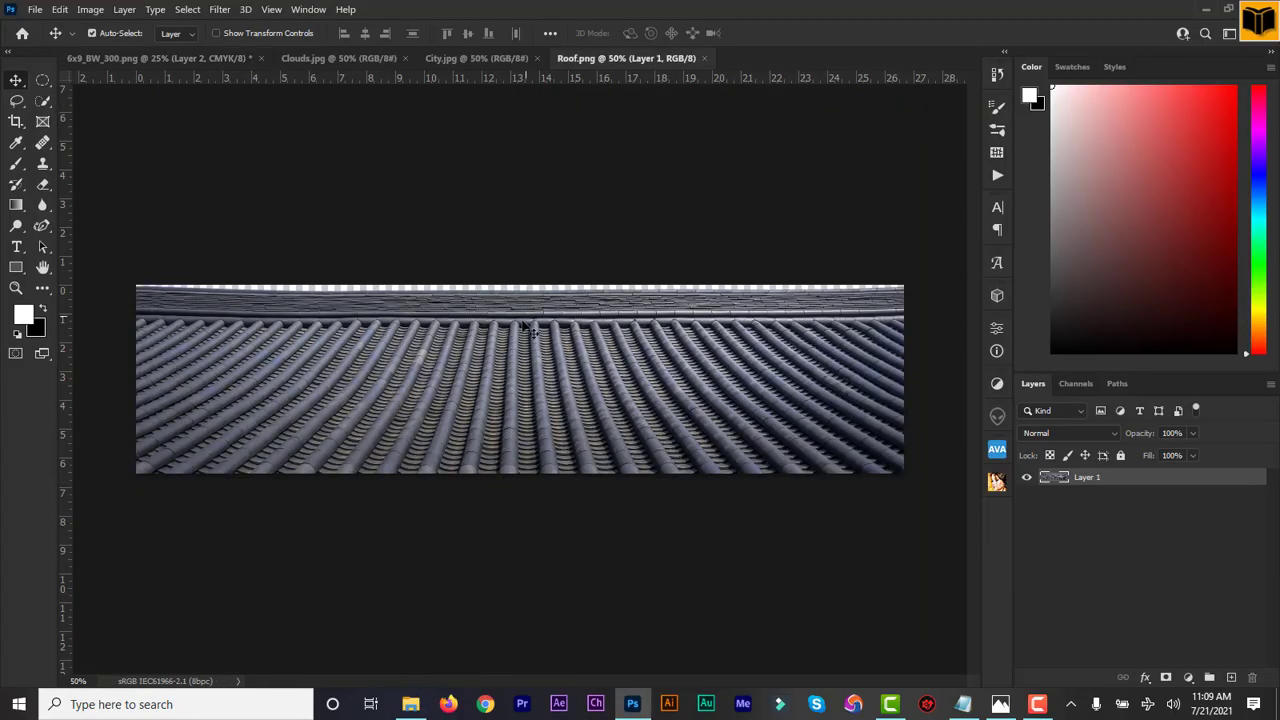
drag(441, 340, 746, 597)
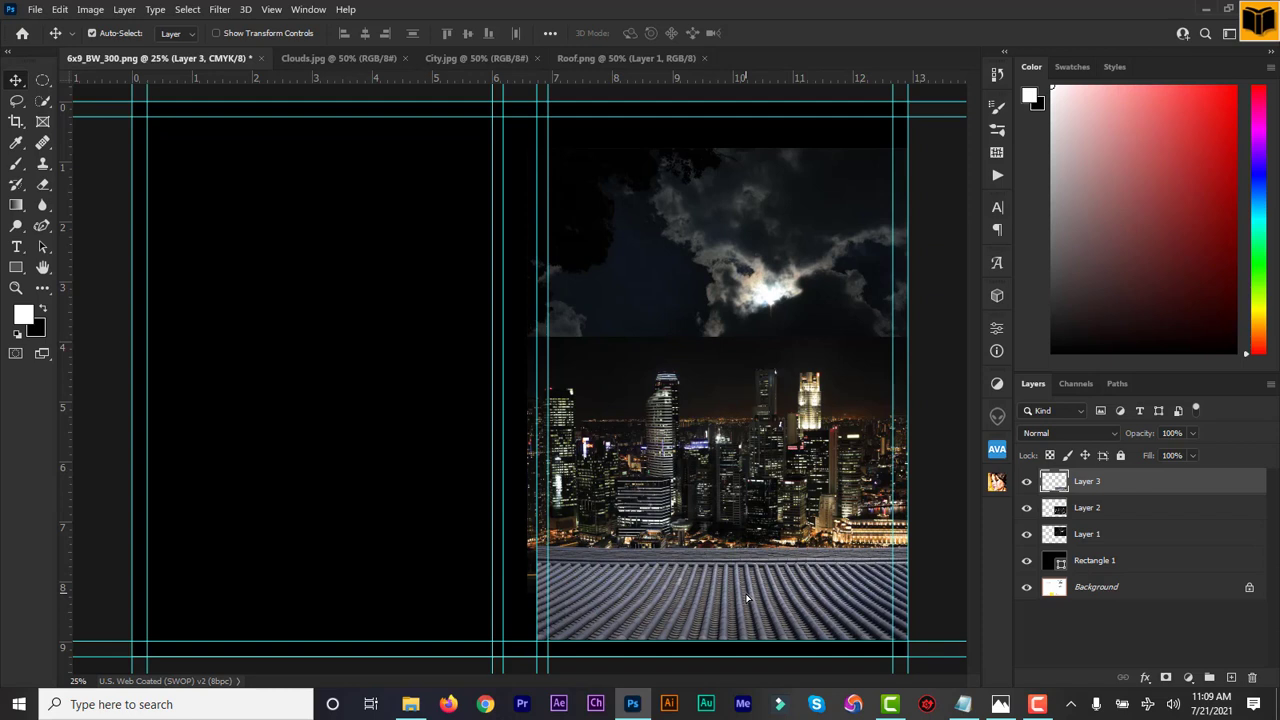
click(1027, 482)
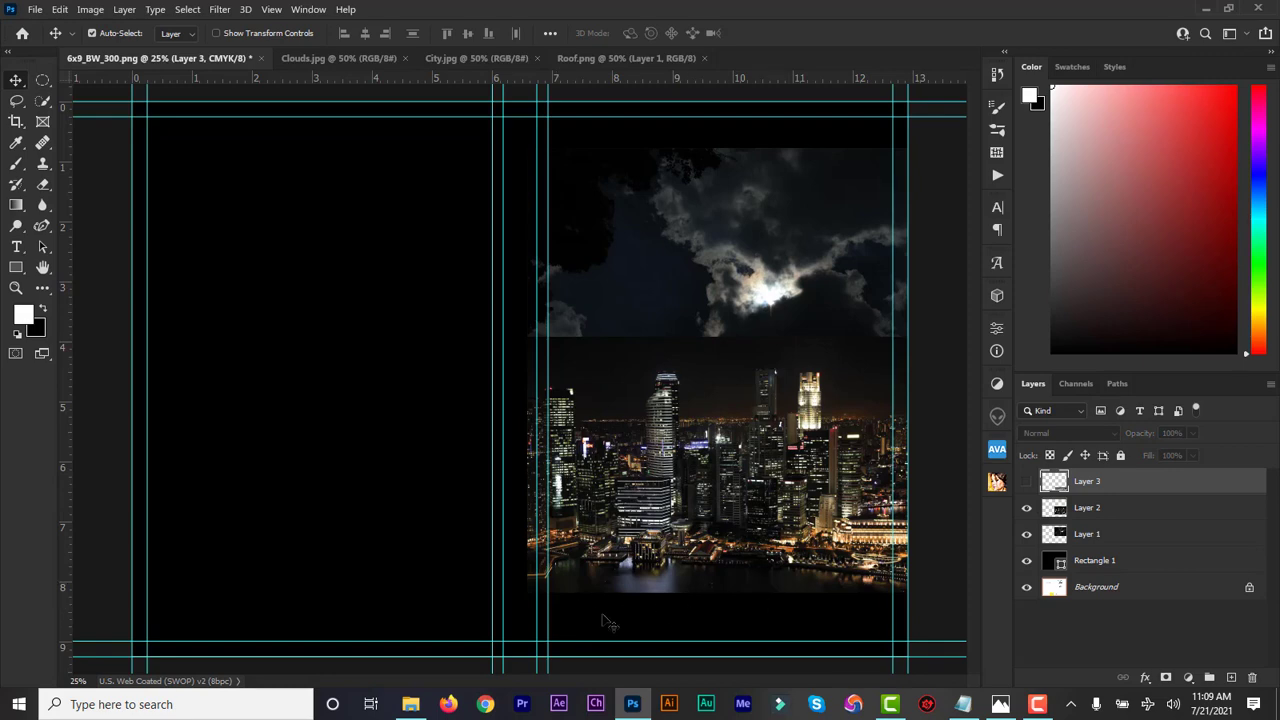
click(411, 704)
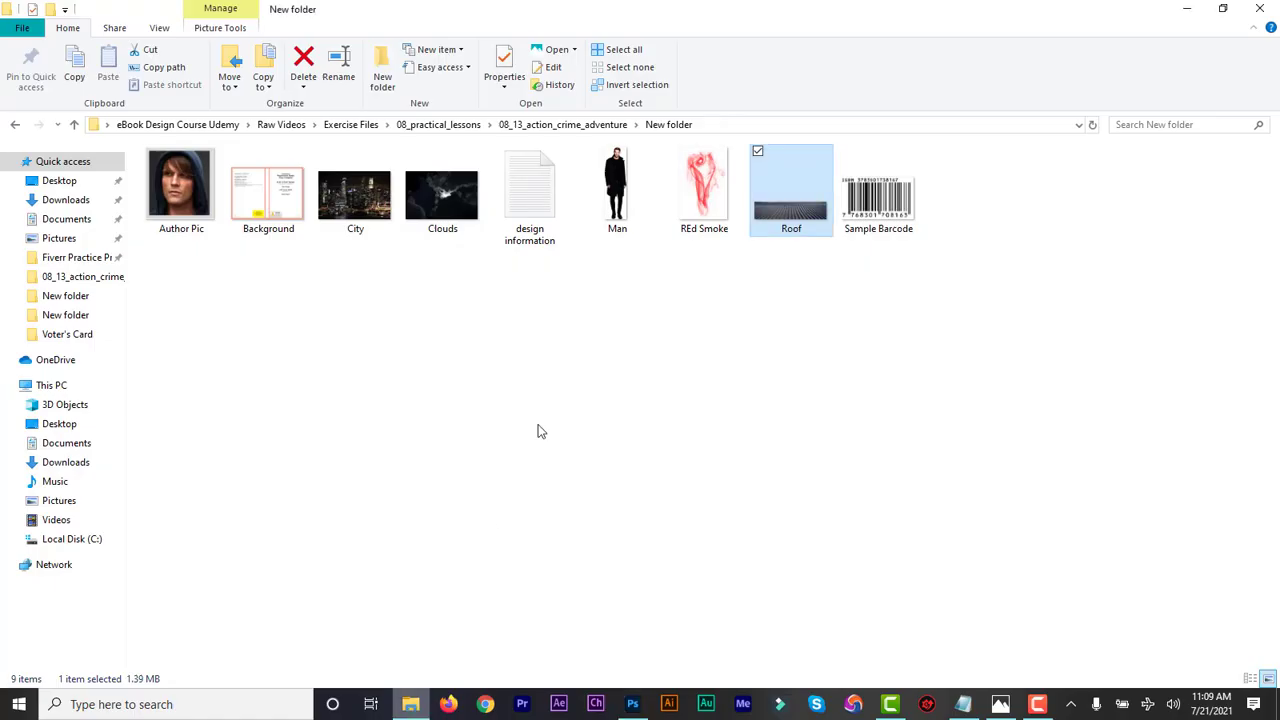
Open Man.png in Photoshop and place it into the 6x9 cover as a new layer
click(625, 195)
right_click(624, 193)
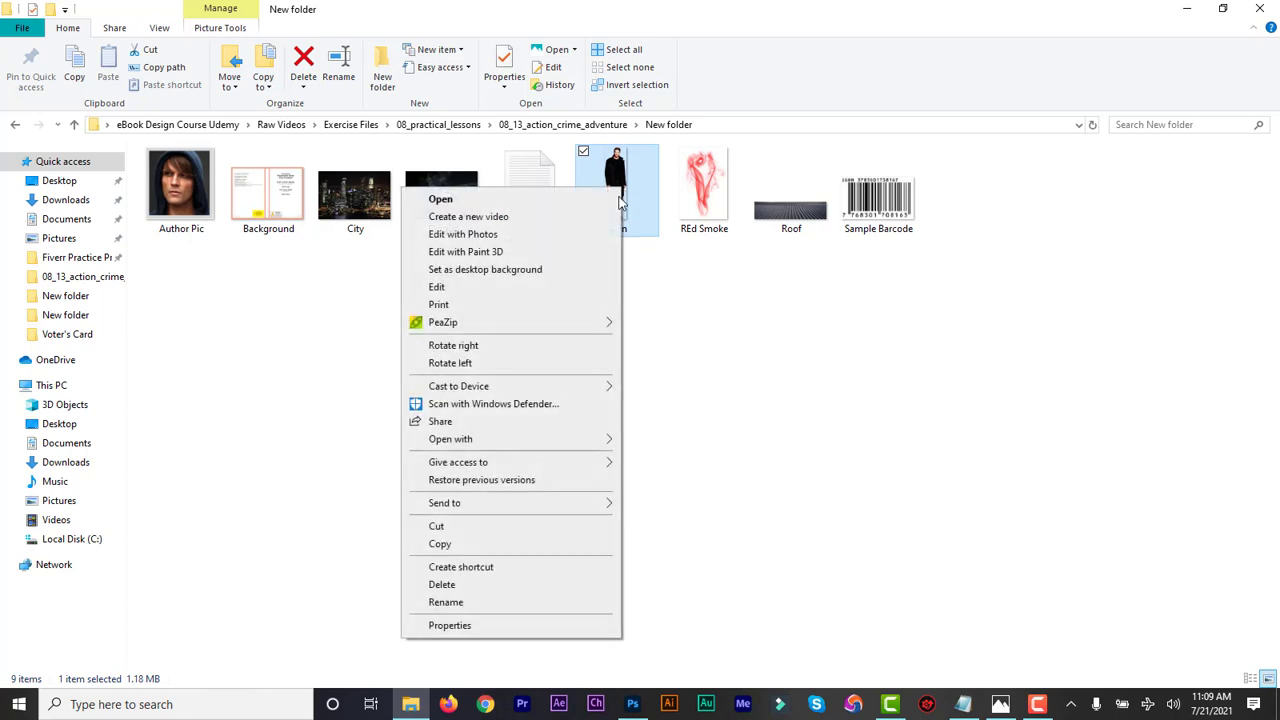
mouse_move(568, 443)
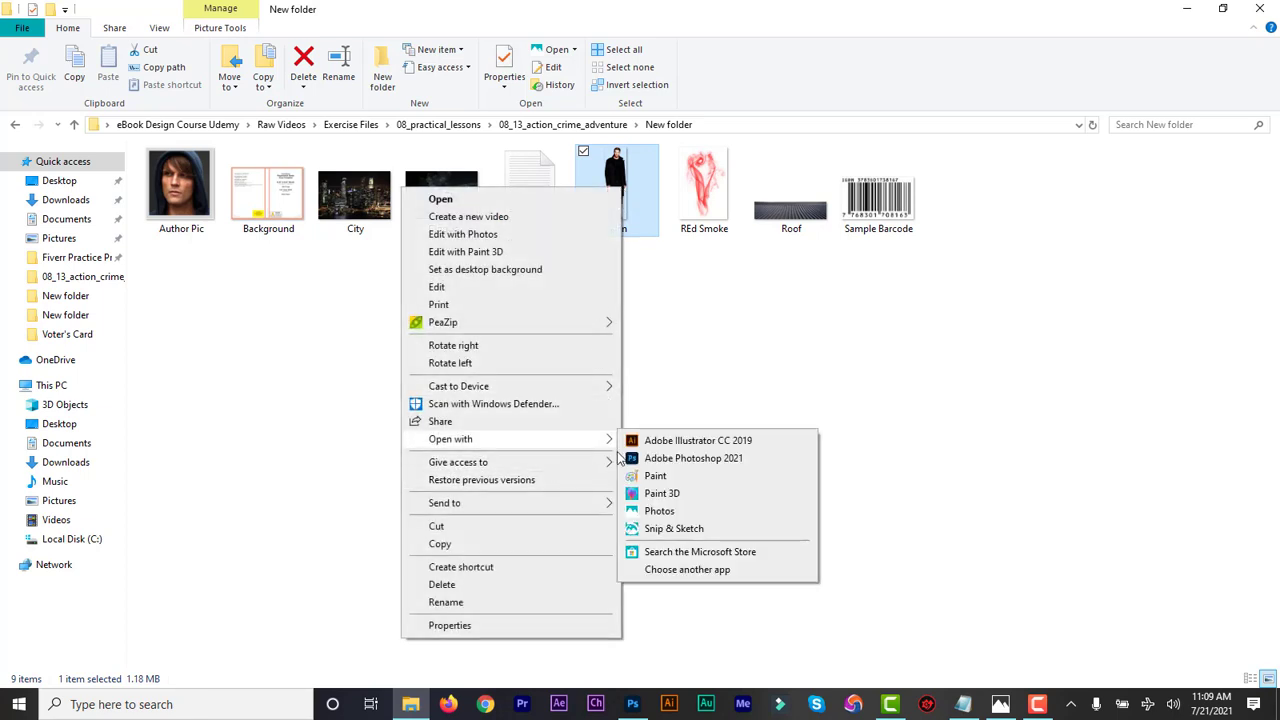
click(665, 459)
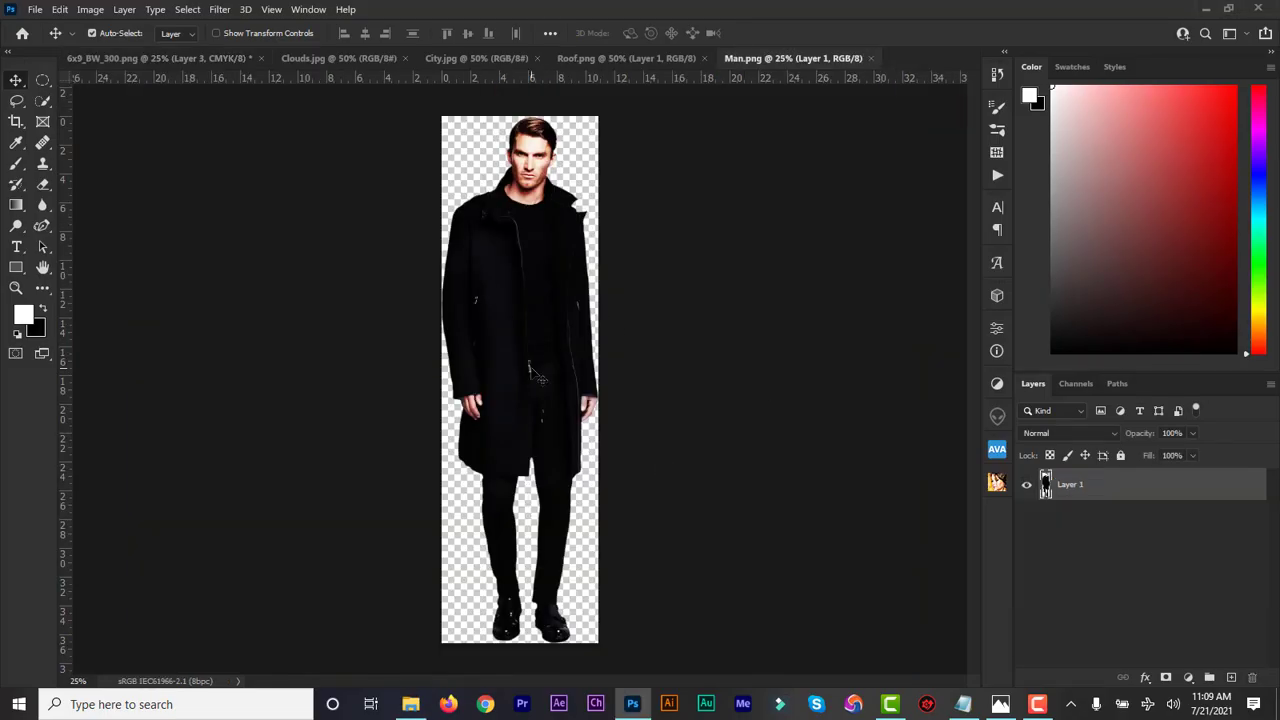
drag(530, 375, 240, 76)
mouse_move(711, 333)
mouse_down()
mouse_move(720, 349)
mouse_move(731, 342)
mouse_up()
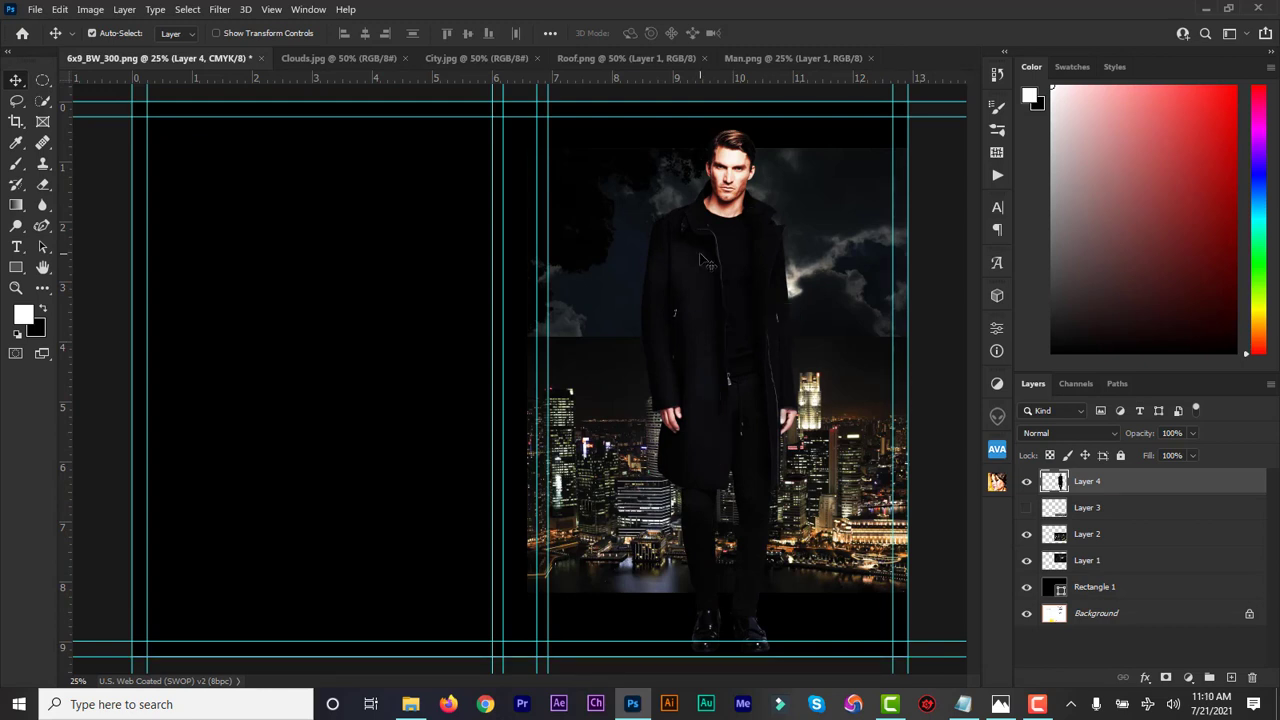
Show the roof texture Layer 3, nudge it slightly lower, and return to File Explorer
click(1026, 509)
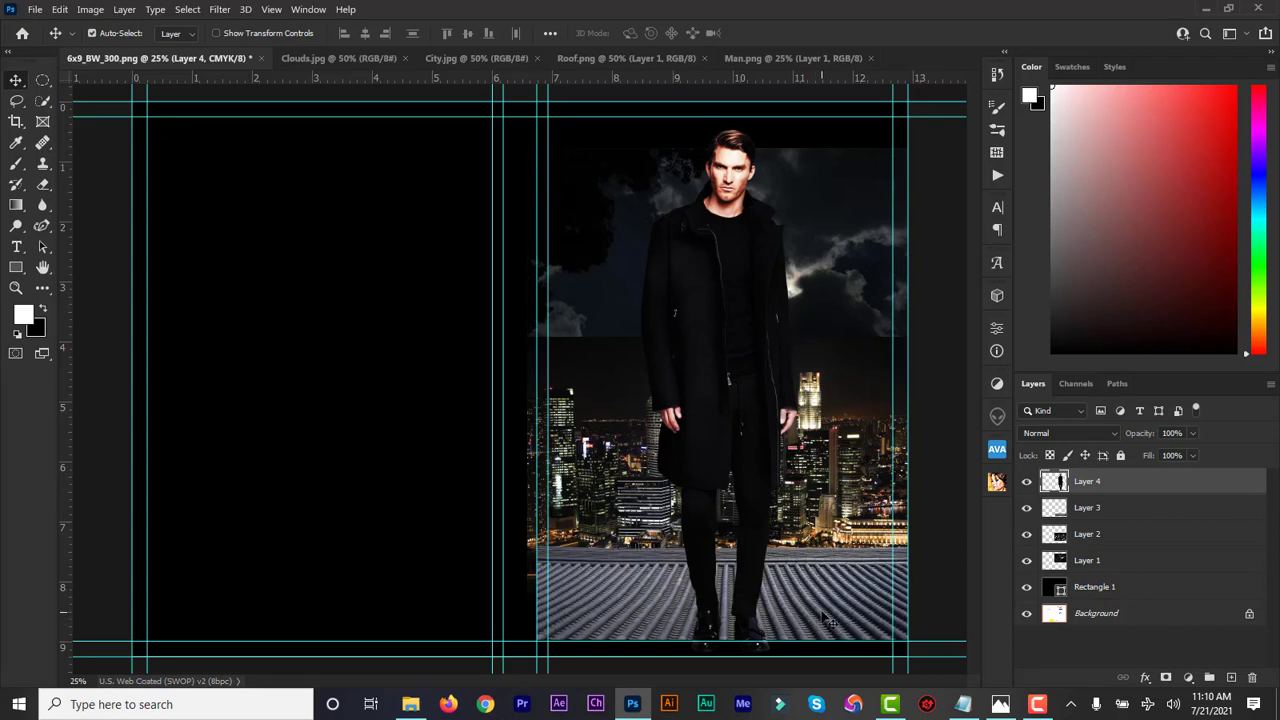
drag(819, 605, 818, 606)
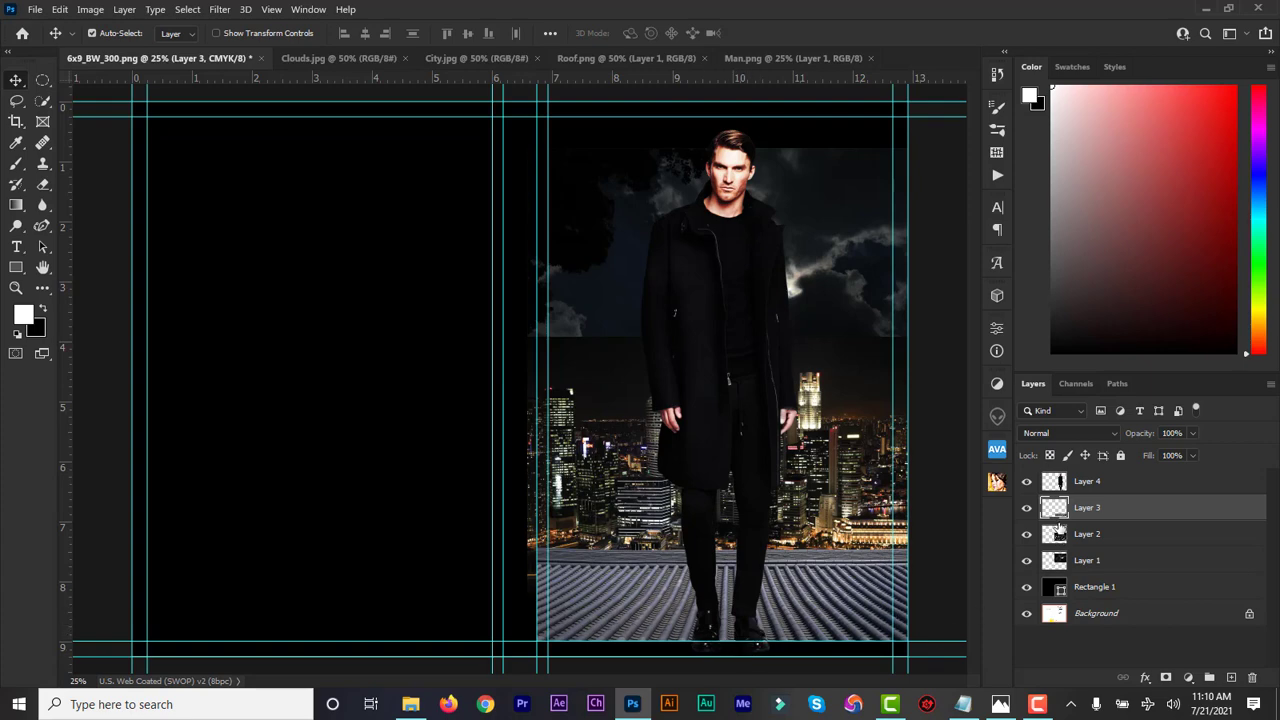
key(alt+Tab)
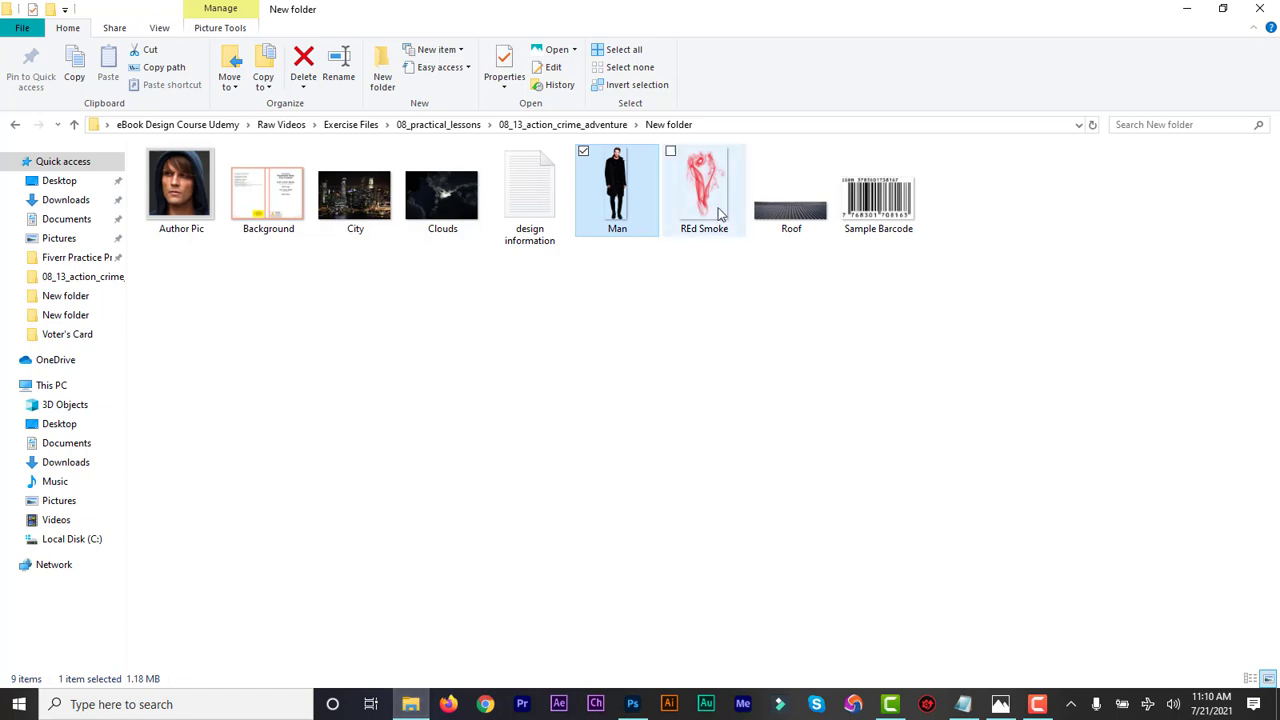
Open REd Smoke.png in Photoshop and place it on the cover behind the man's head and shoulders
right_click(712, 202)
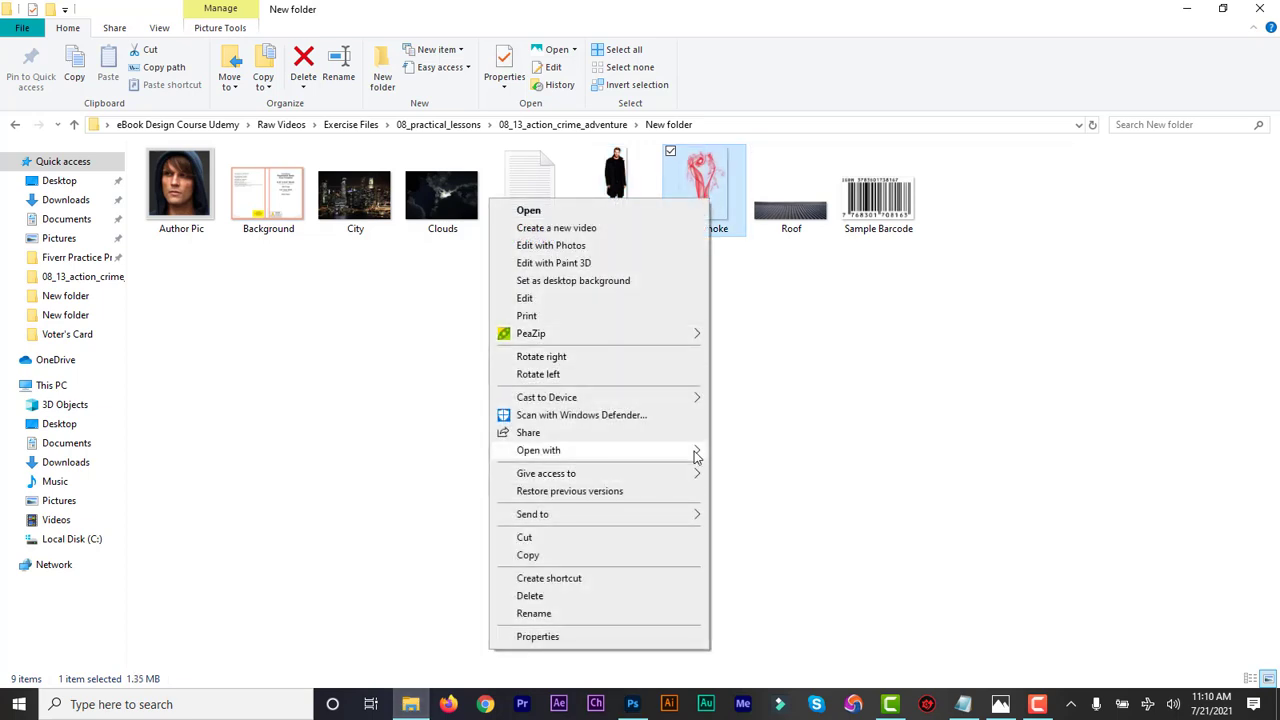
mouse_move(694, 455)
click(760, 469)
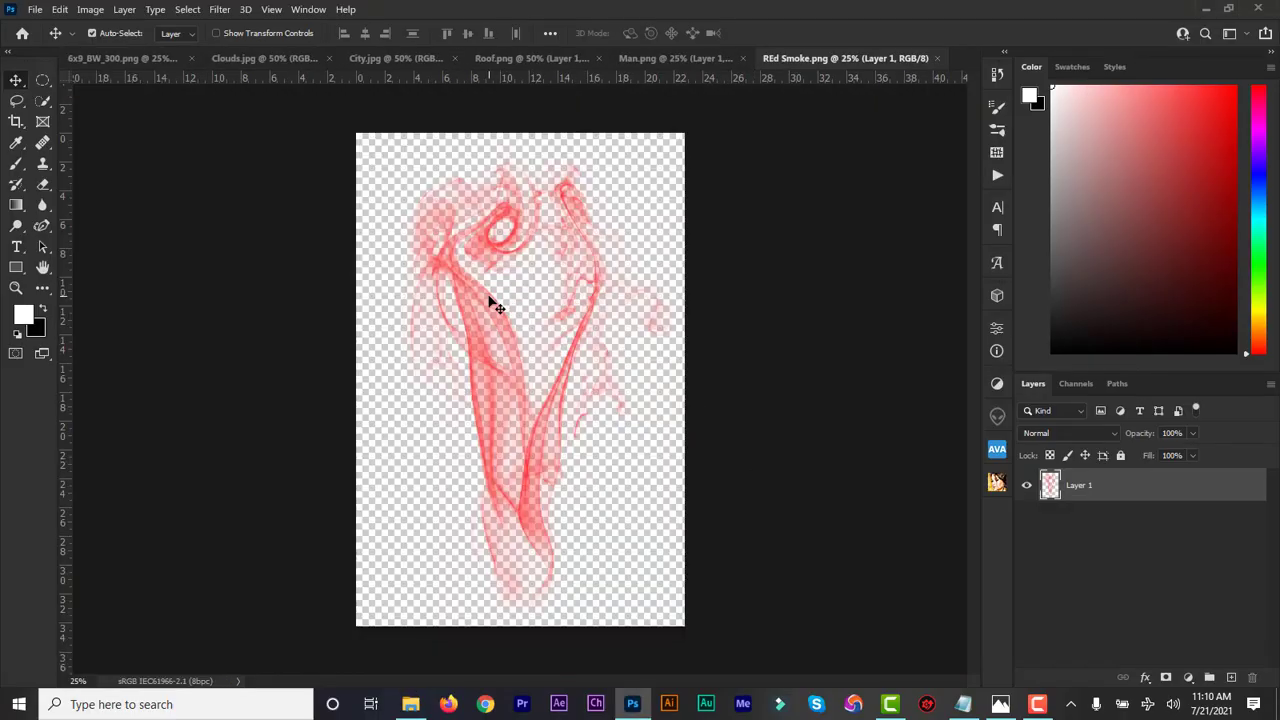
drag(404, 251, 115, 60)
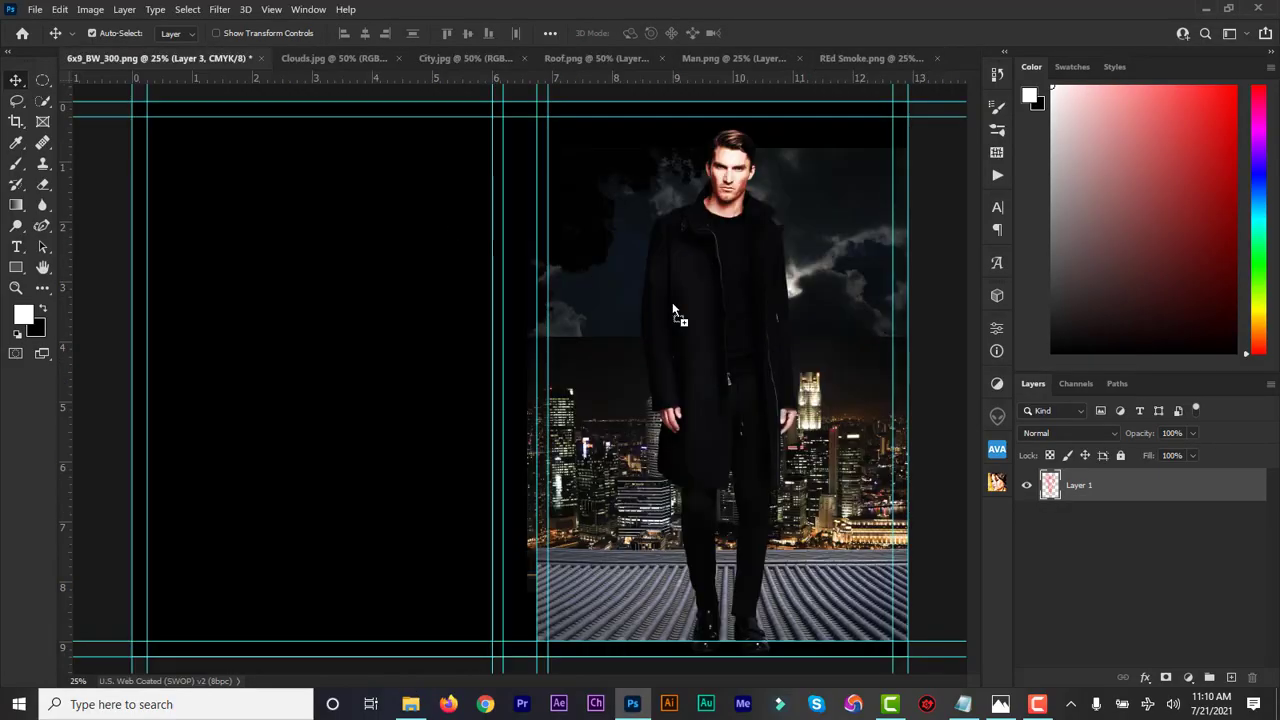
drag(673, 310, 676, 314)
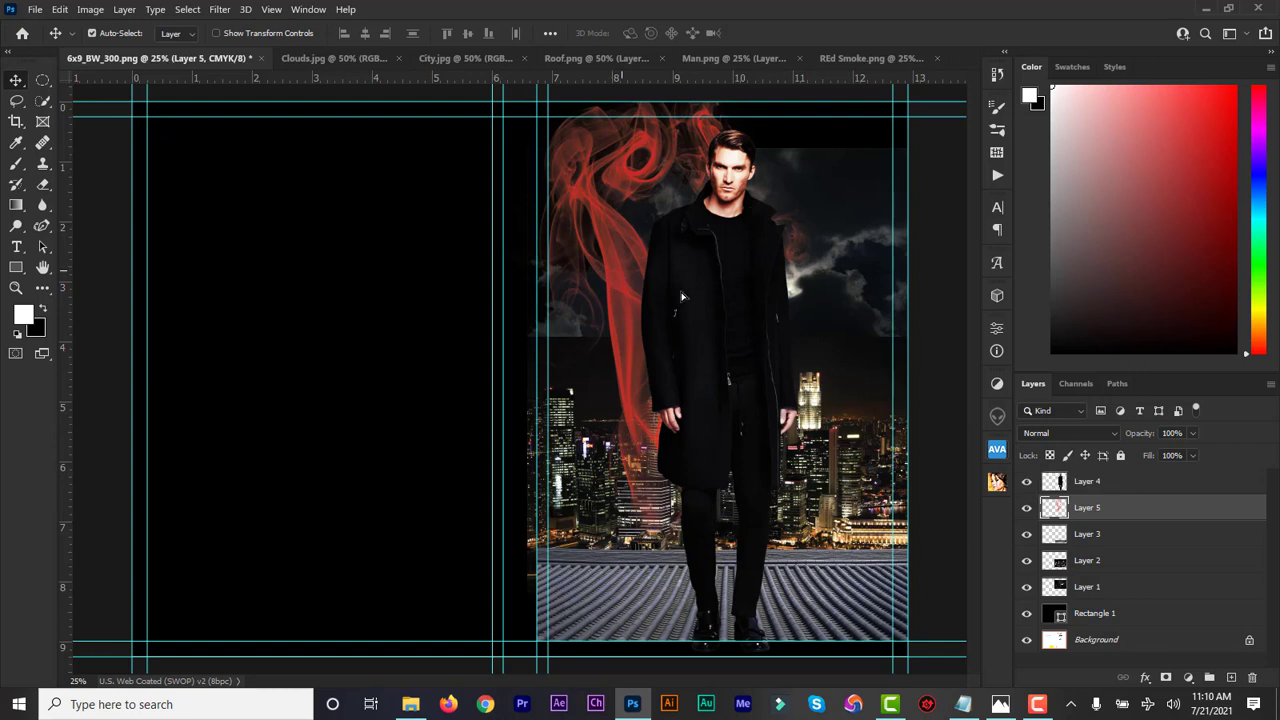
drag(682, 296, 688, 302)
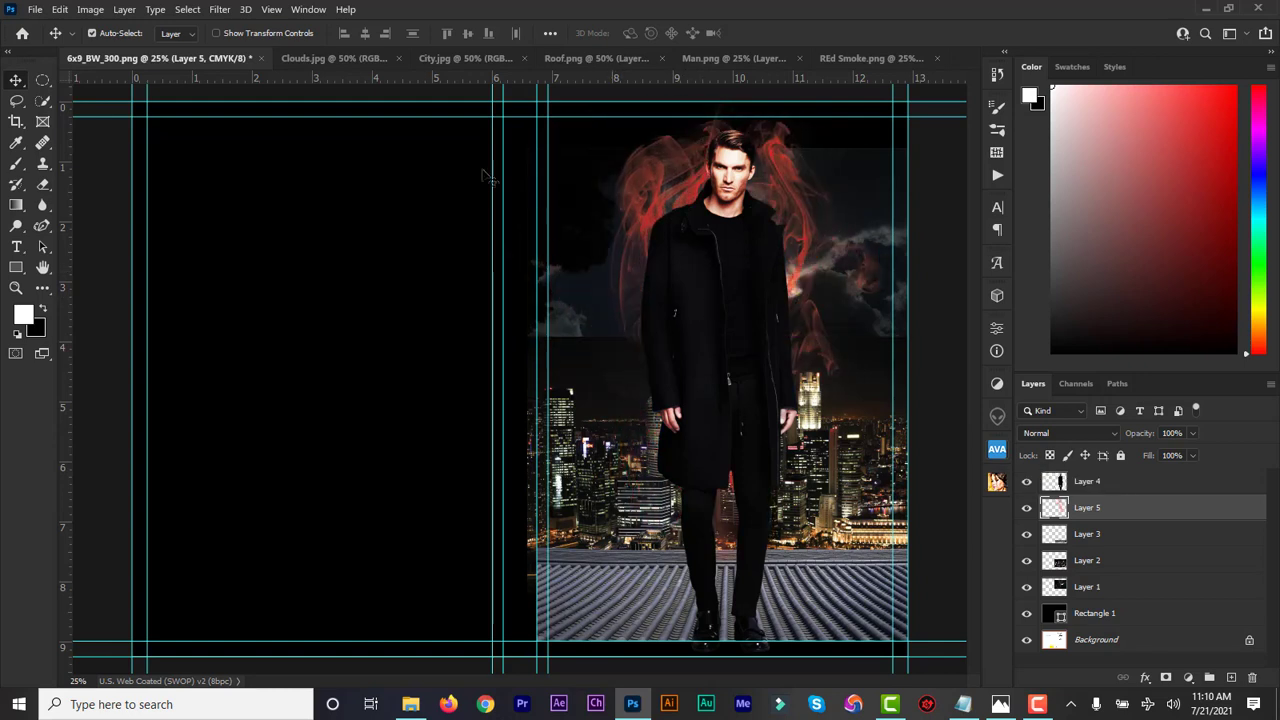
click(17, 165)
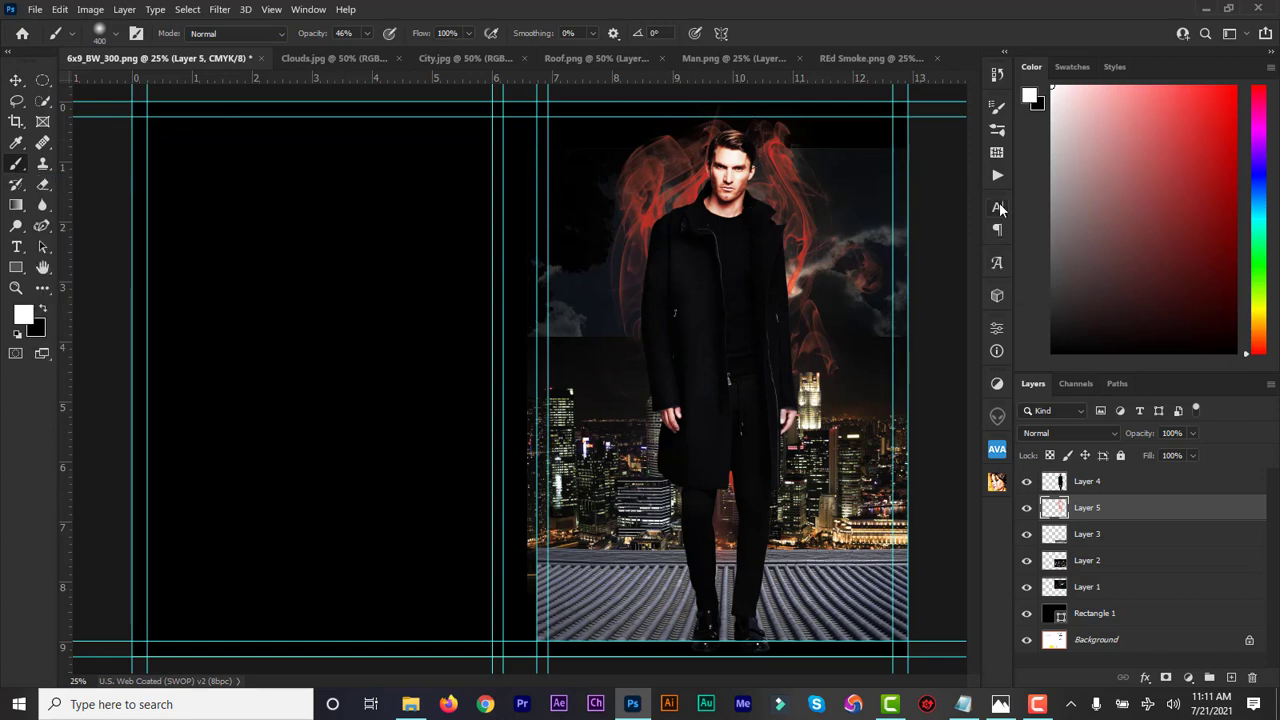
Browse the brush preset folders in the Brushes panel, then close the panel
click(999, 153)
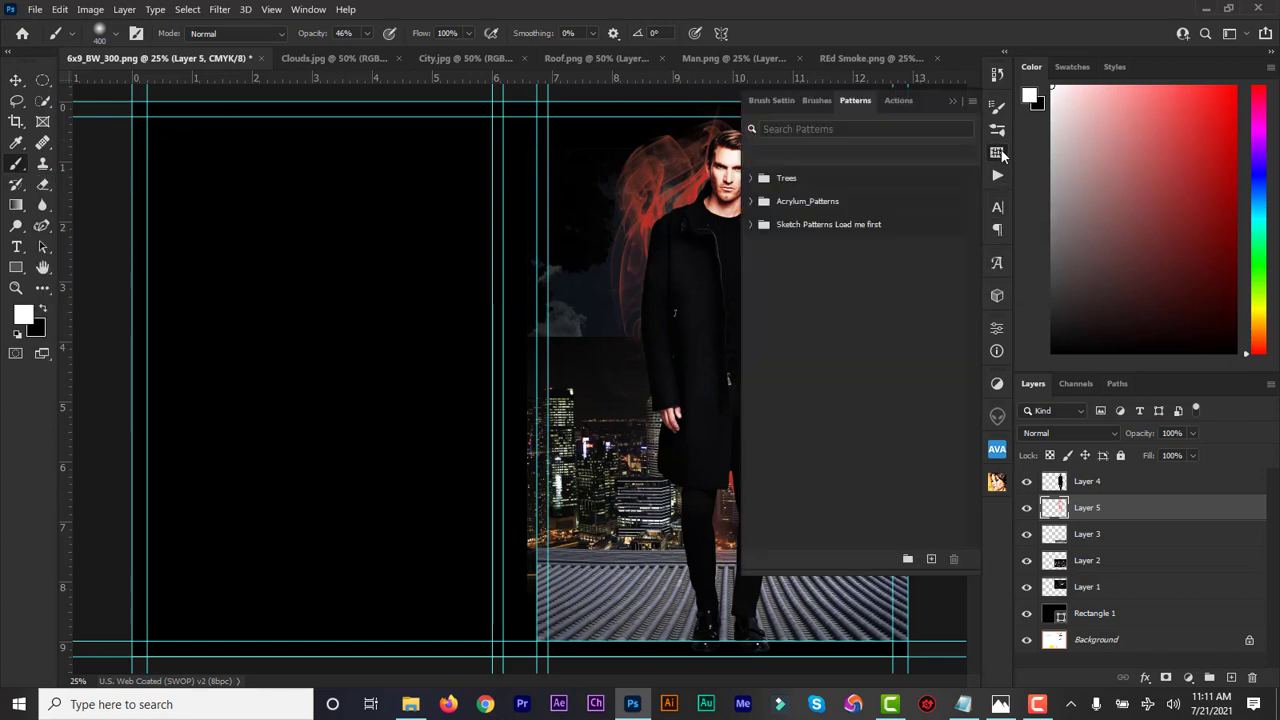
click(816, 101)
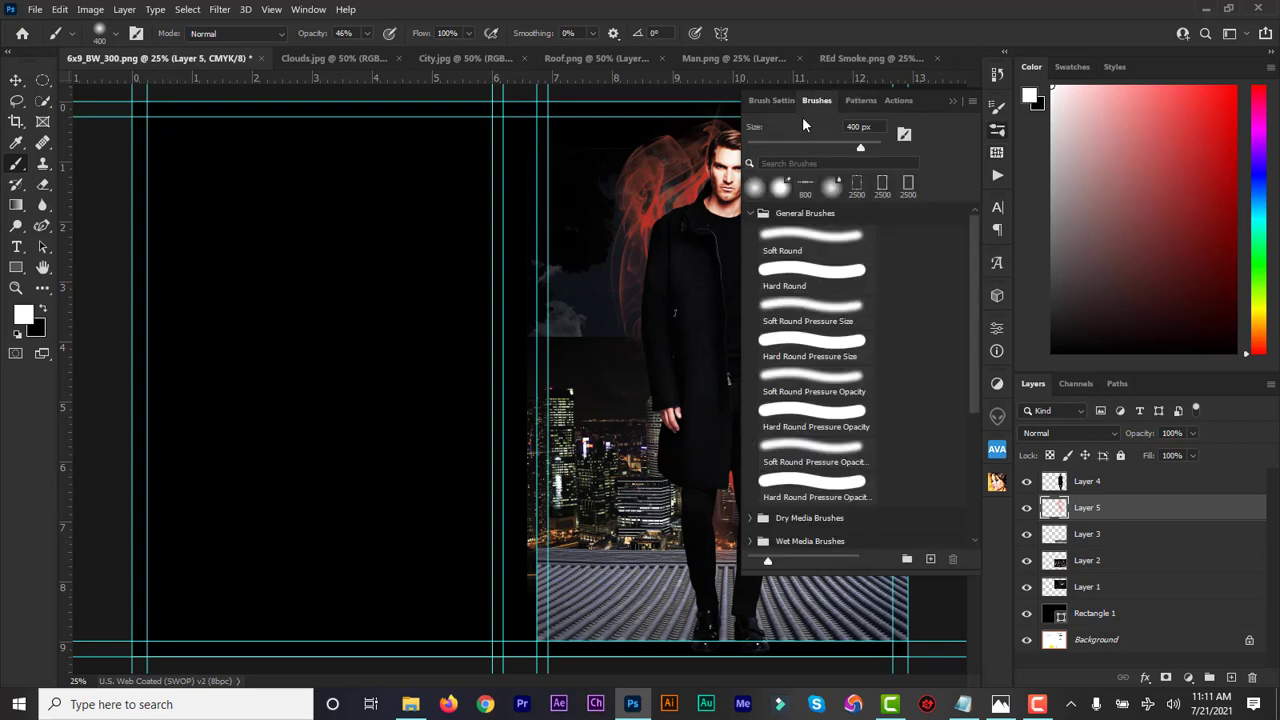
click(752, 214)
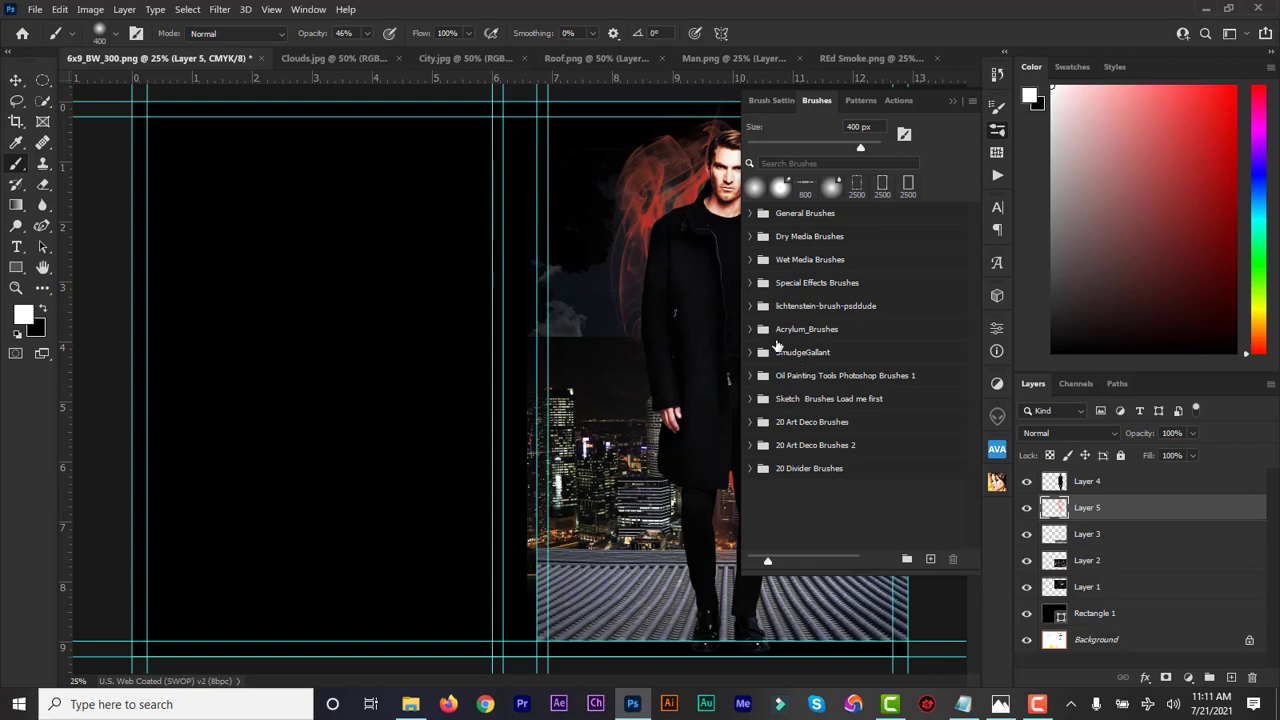
click(952, 102)
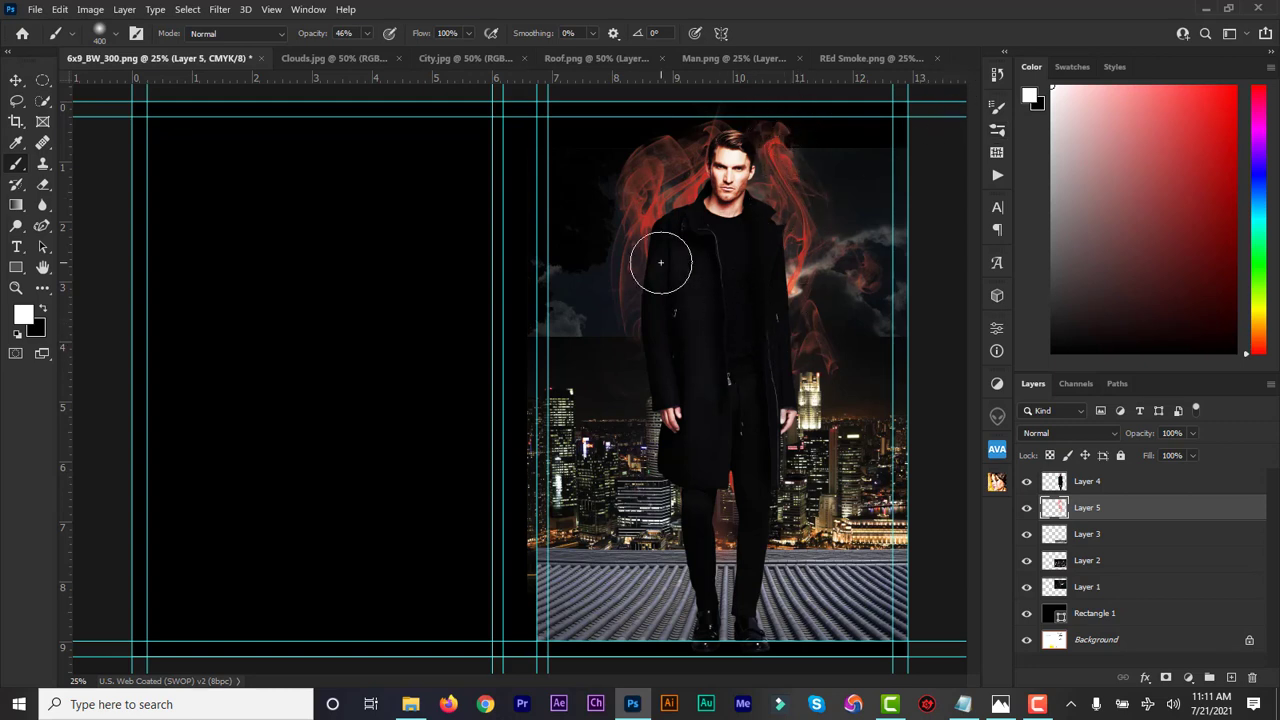
Hide the red smoke Layer 5 and the man's Layer 4
click(17, 83)
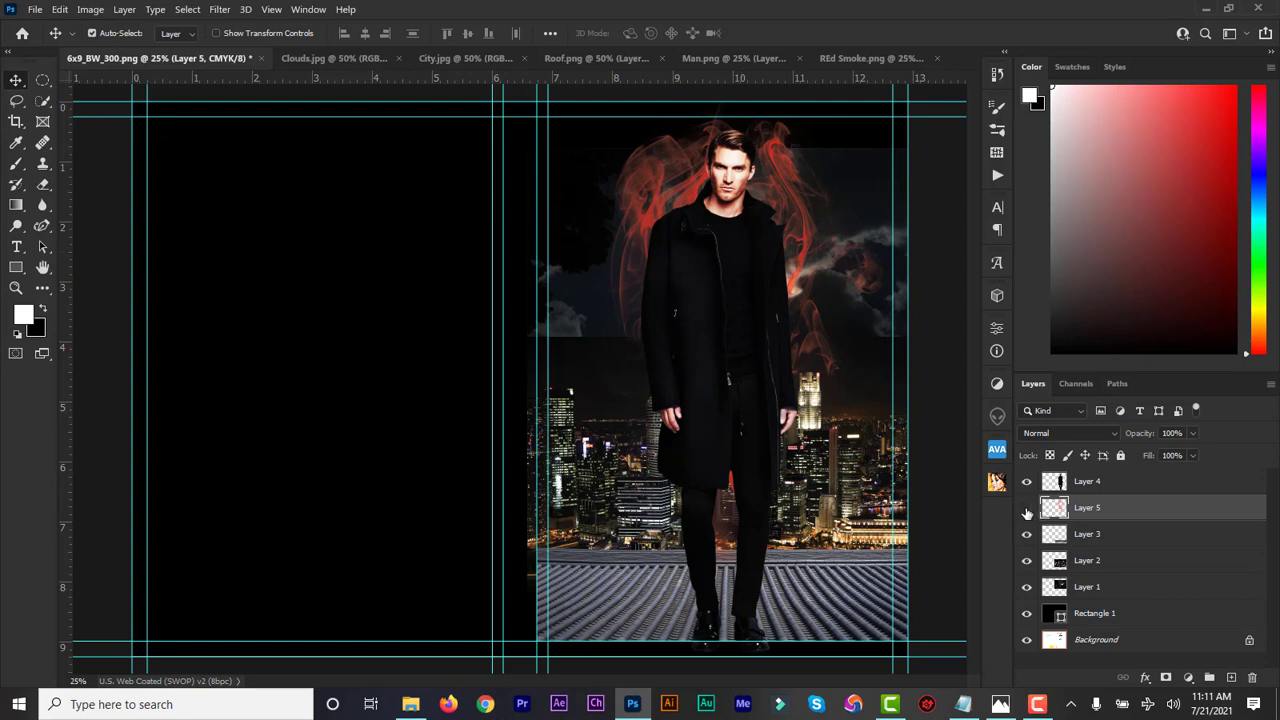
click(1026, 508)
click(1028, 484)
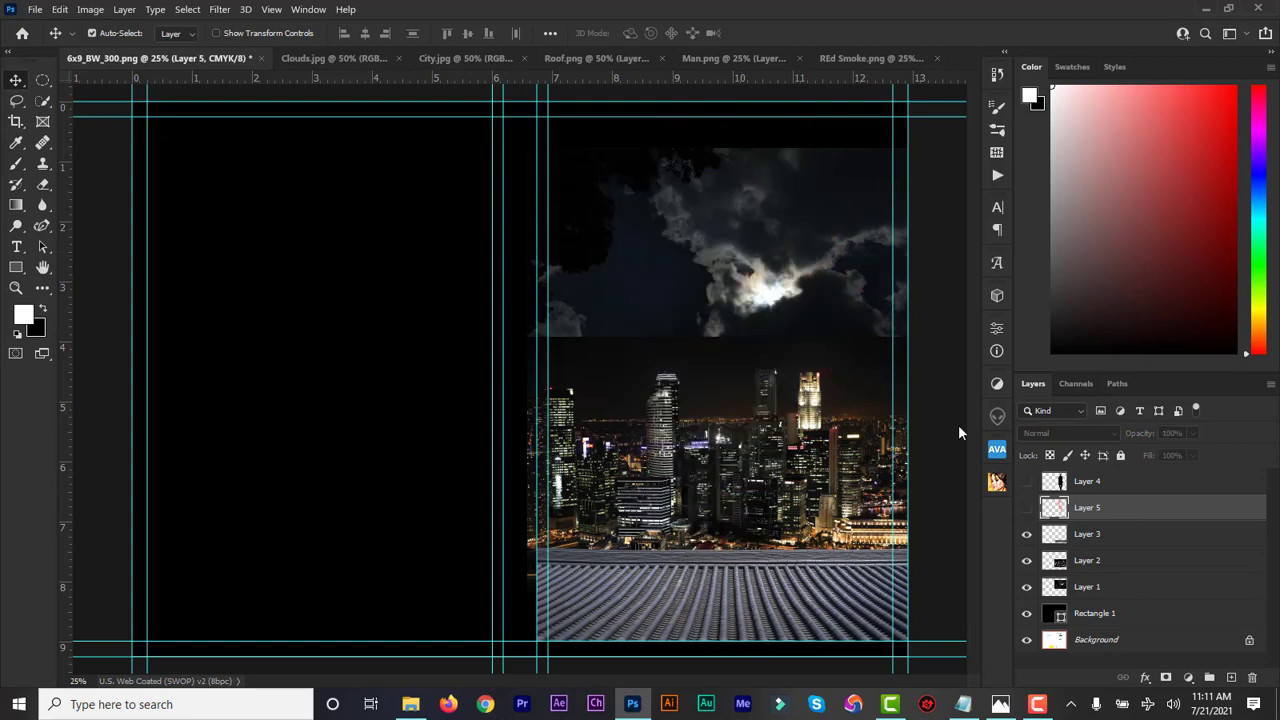
Add a layer mask to the clouds Layer 1, hide the city layer, and set black as the brush colour
click(1087, 590)
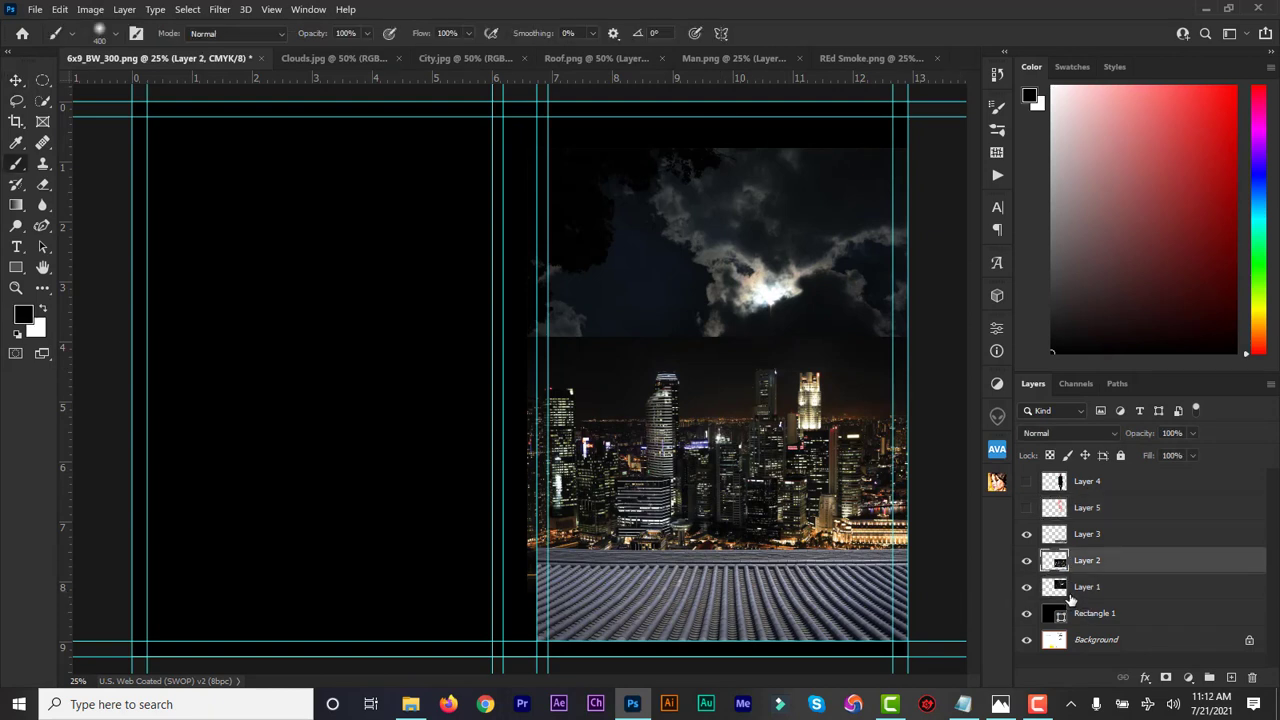
click(1080, 590)
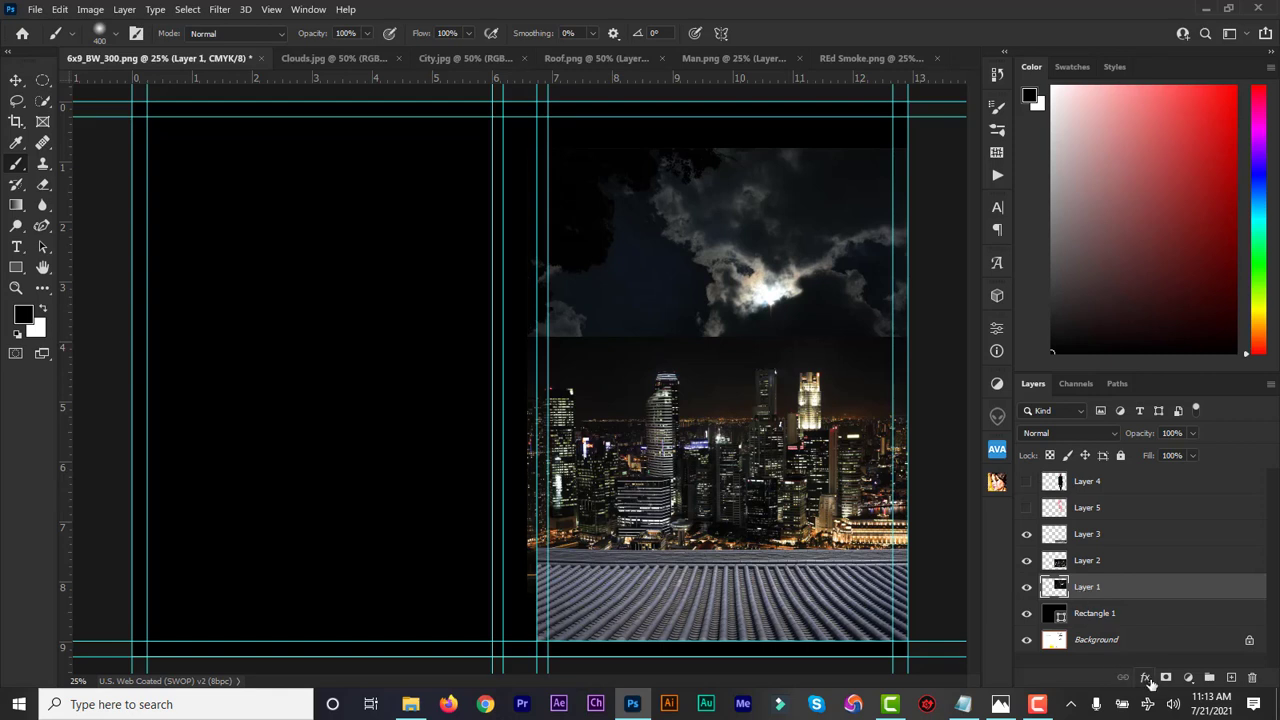
click(1166, 678)
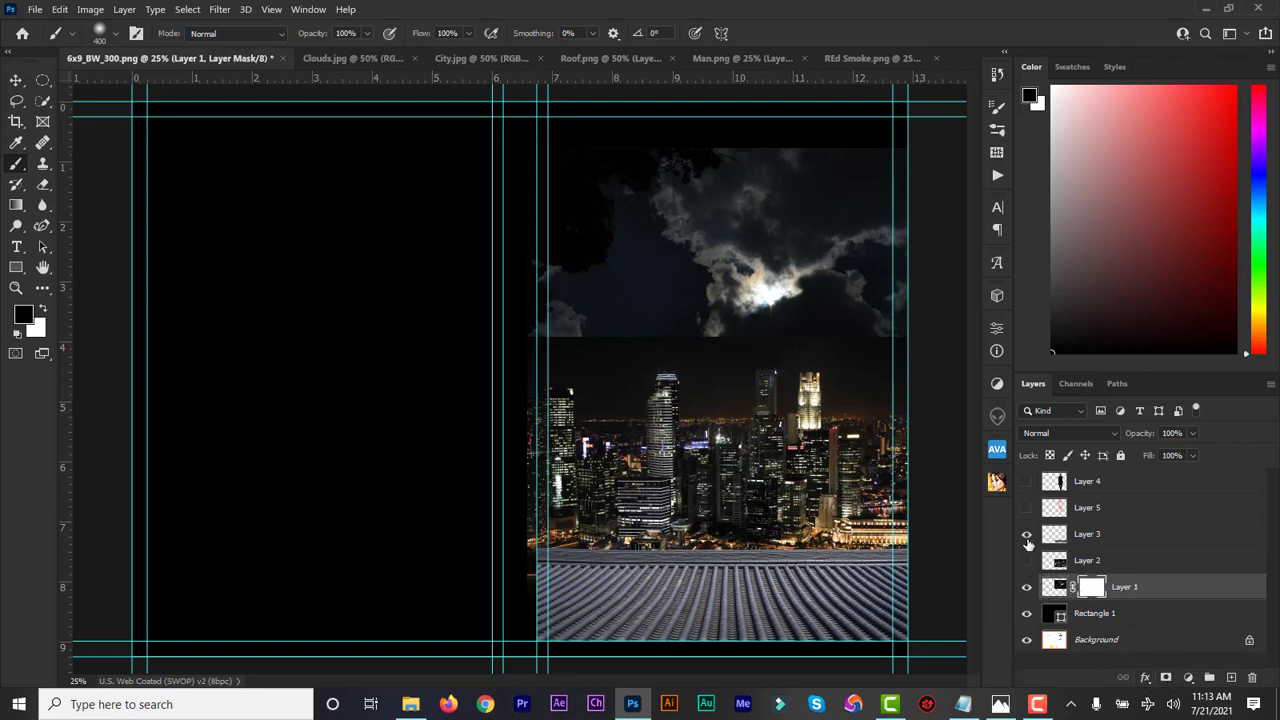
click(1027, 536)
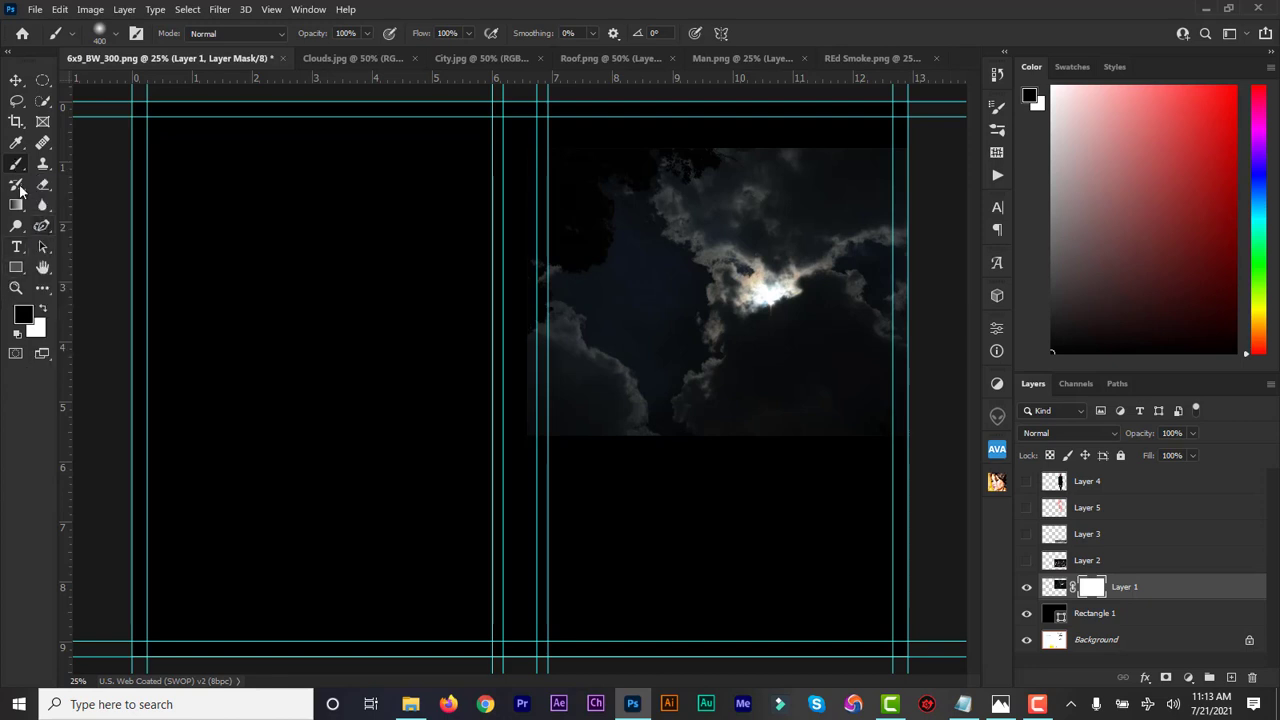
click(41, 310)
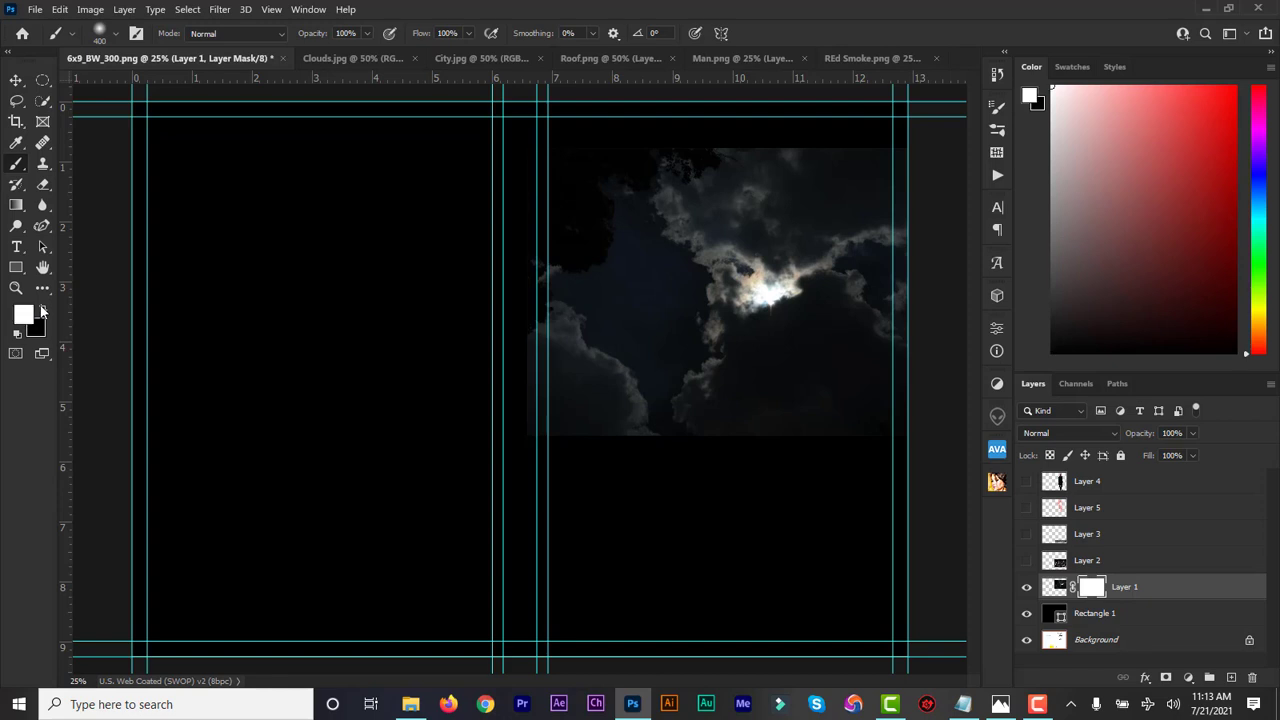
click(16, 80)
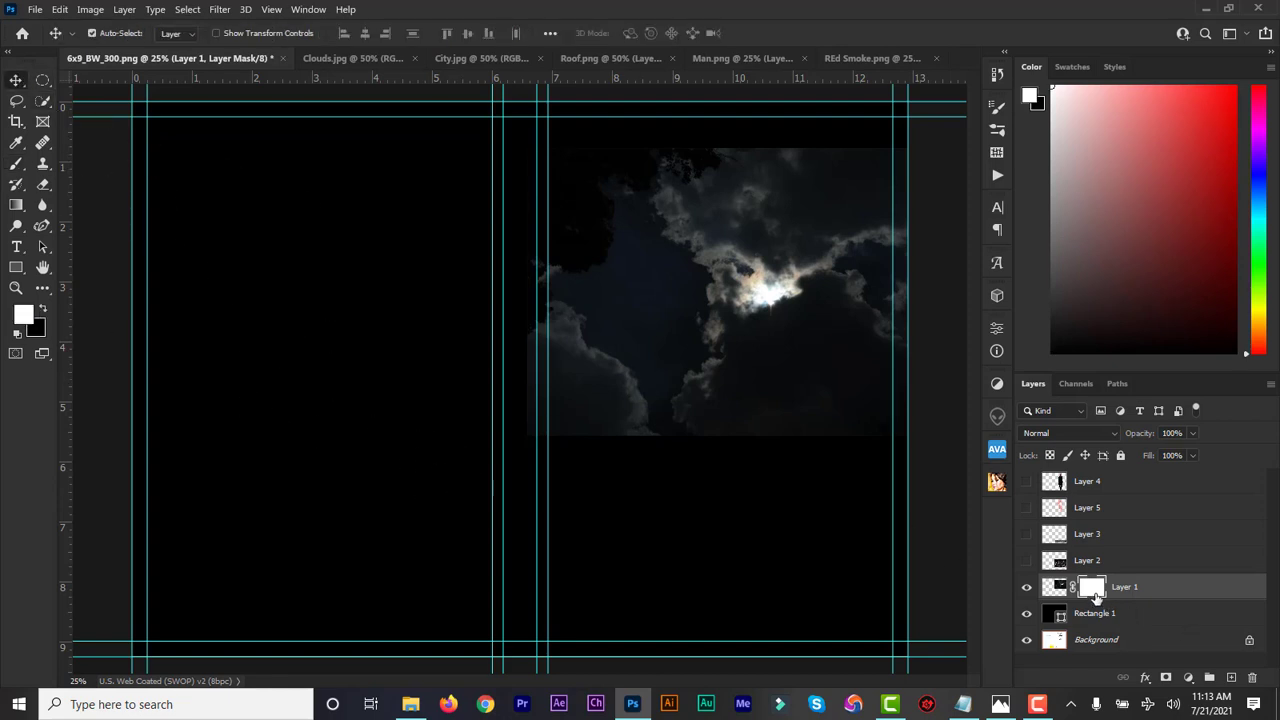
click(18, 166)
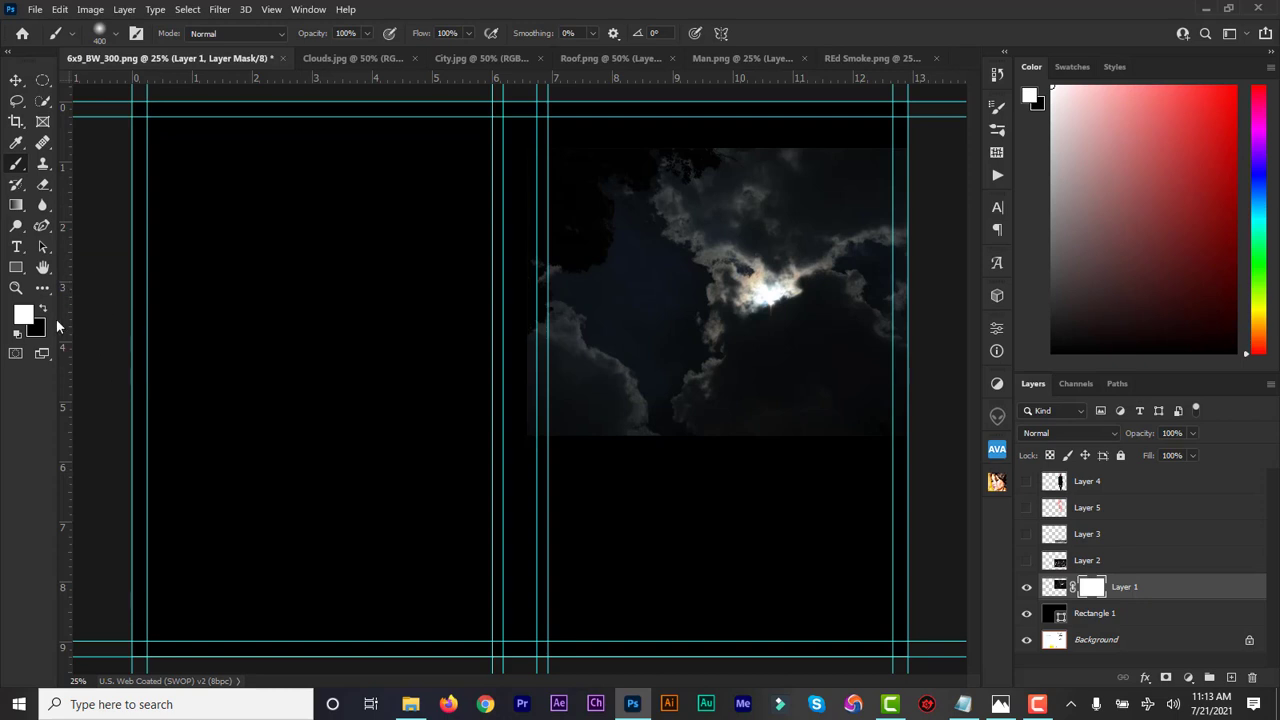
click(41, 309)
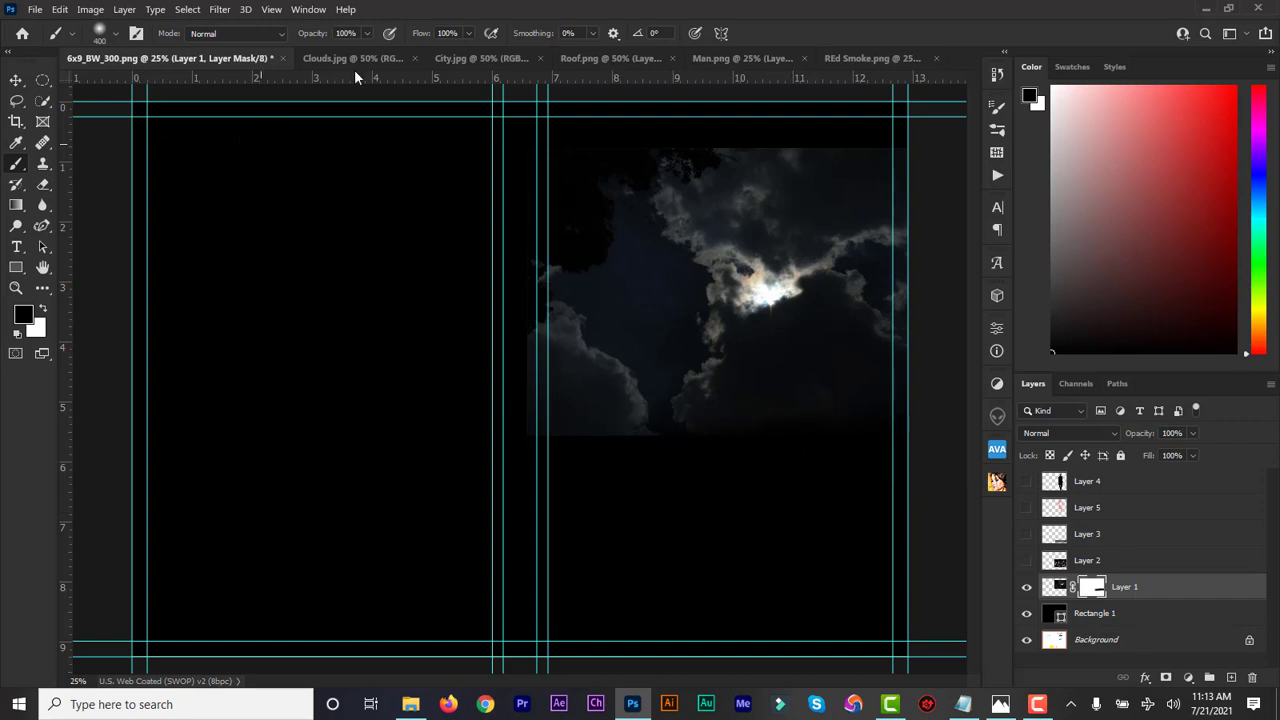
click(365, 34)
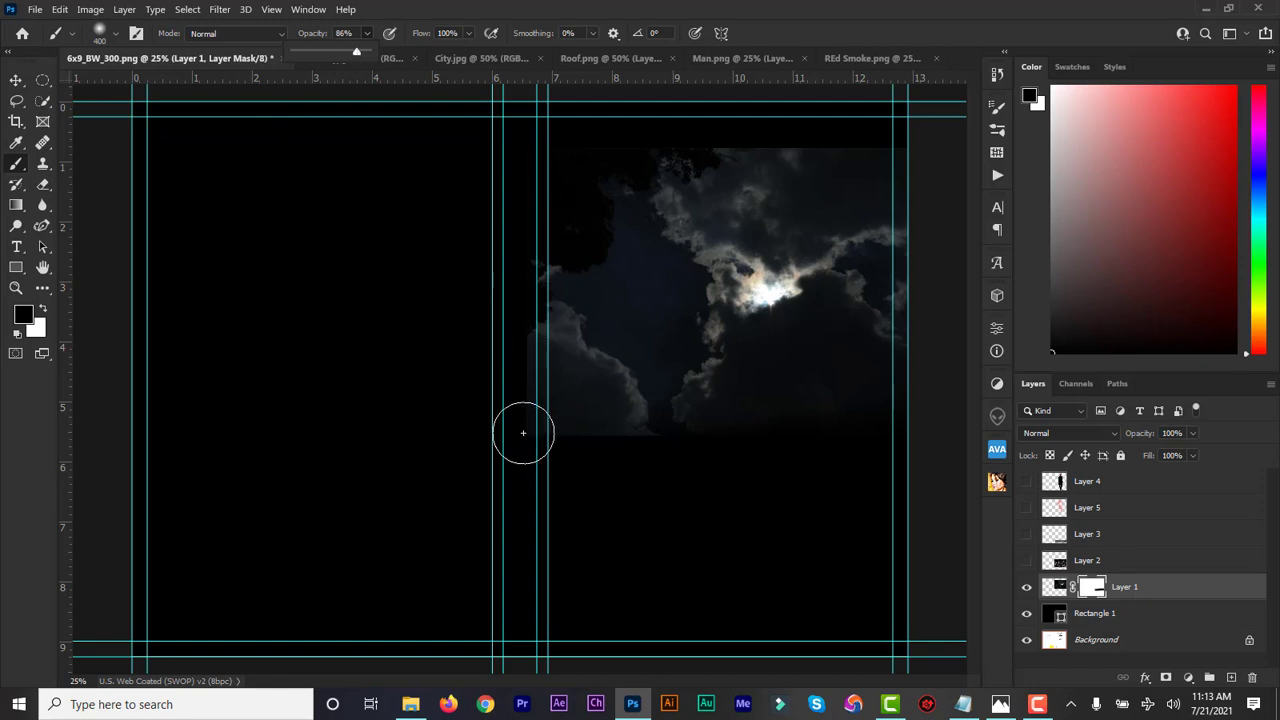
Paint black on the mask to fade the clouds' lower-left, left, right and hard top edges
mouse_move(523, 434)
mouse_down()
mouse_move(501, 349)
mouse_move(524, 417)
mouse_move(522, 400)
mouse_up()
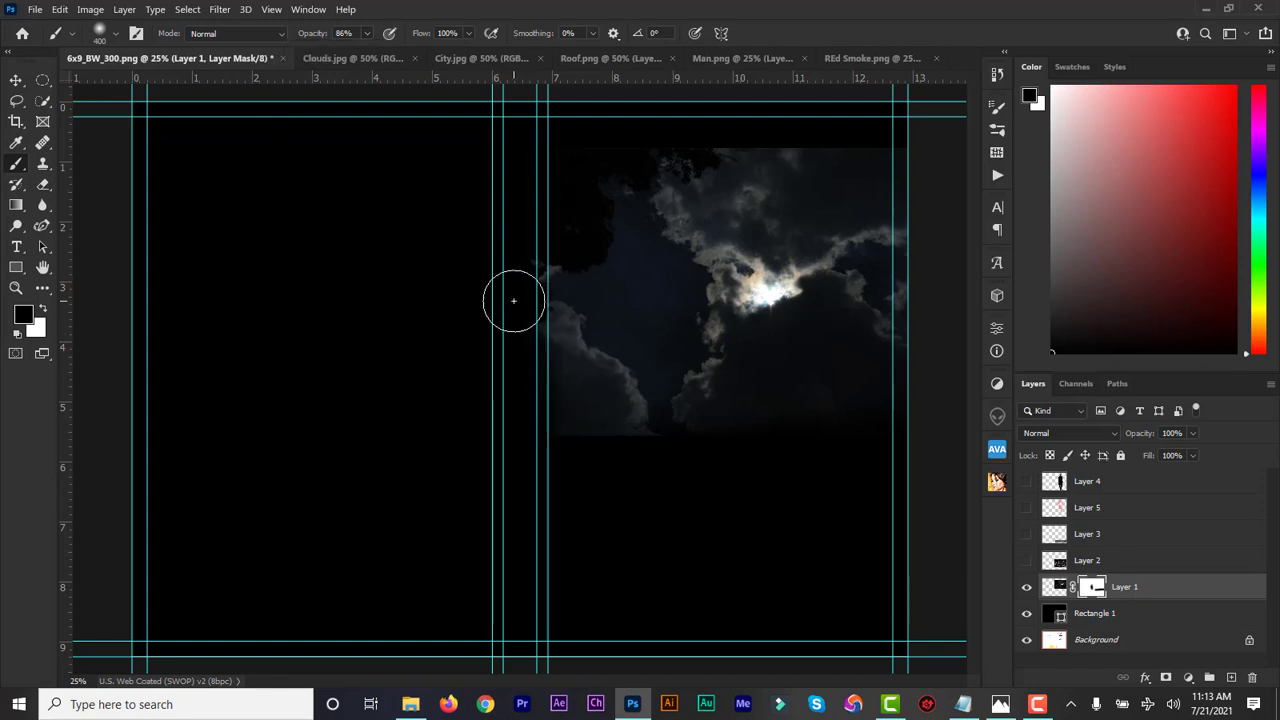
drag(514, 301, 511, 202)
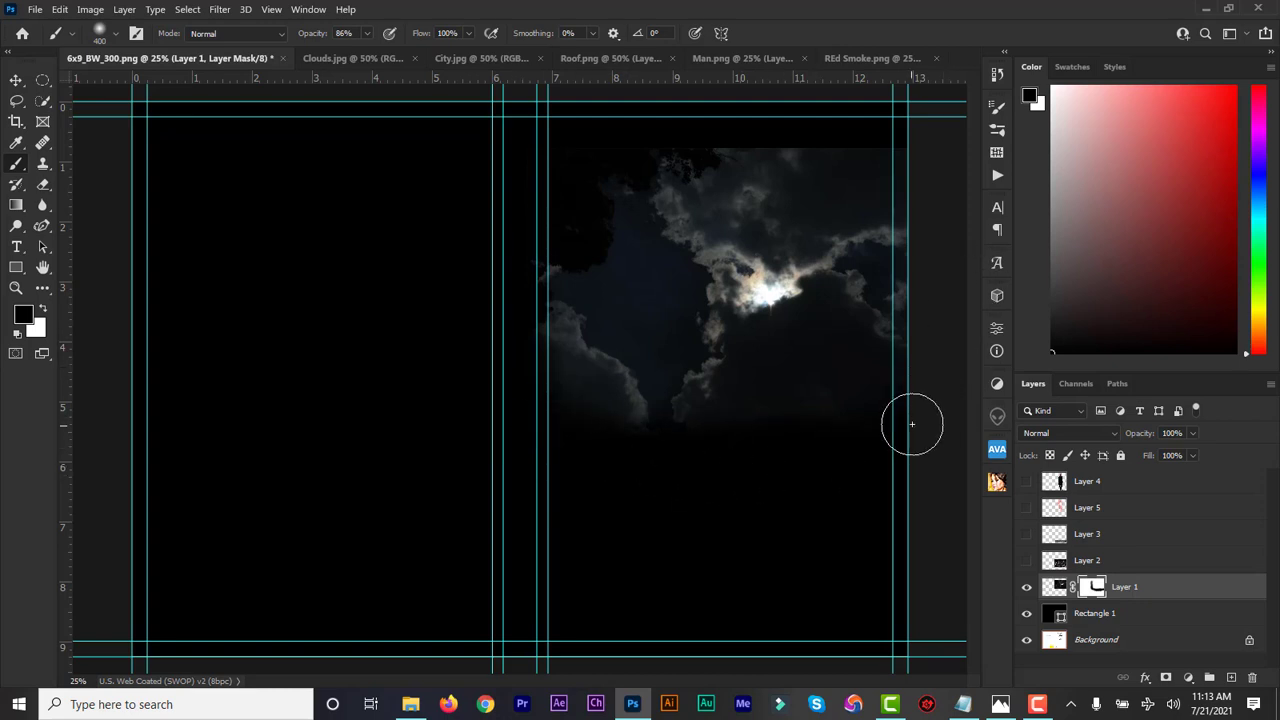
drag(923, 292, 923, 149)
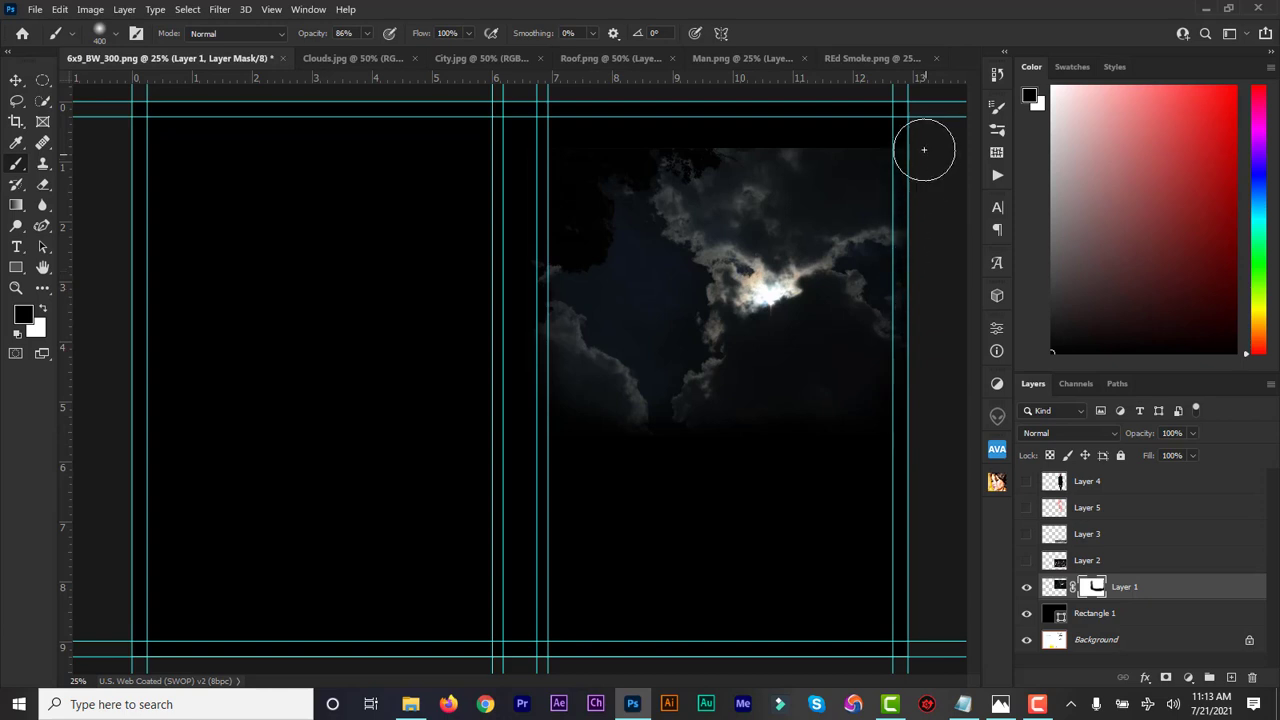
mouse_move(834, 135)
mouse_down()
mouse_move(638, 133)
mouse_move(789, 131)
mouse_move(676, 126)
mouse_move(621, 161)
mouse_up()
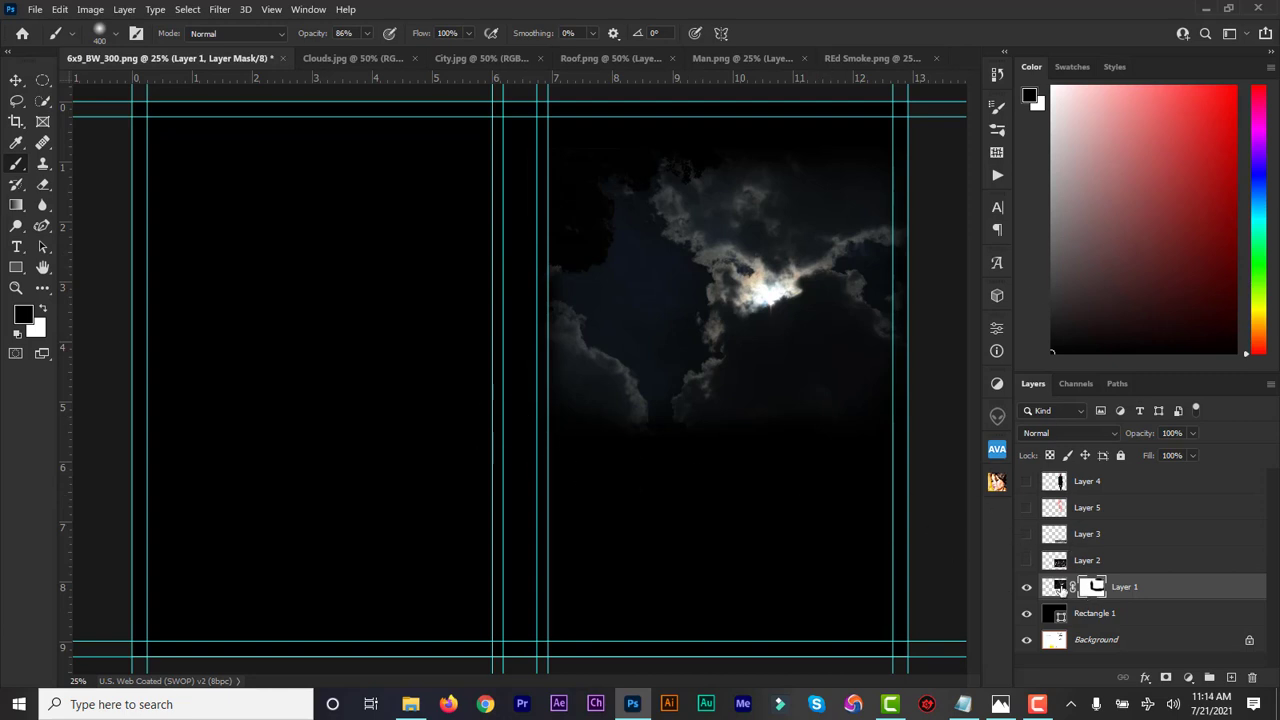
Show the city skyline Layer 2, add a mask, and brush out the cloud seam and right edge
click(1026, 562)
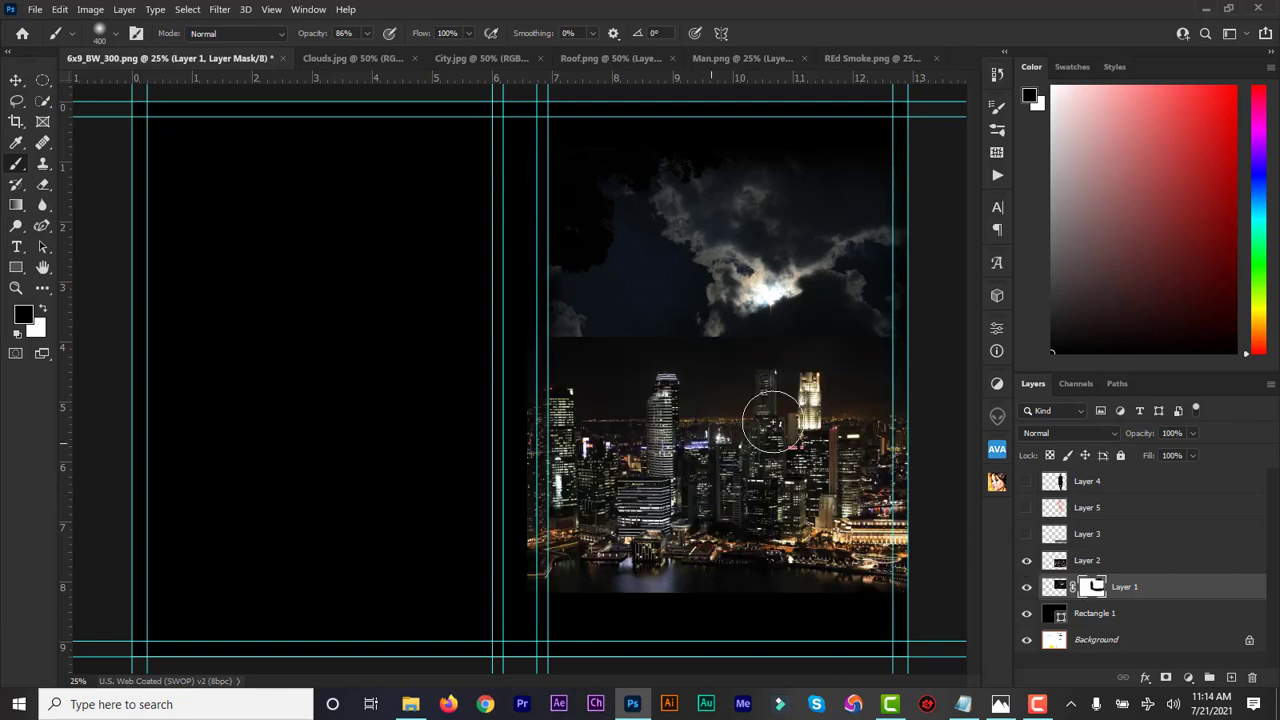
click(1056, 565)
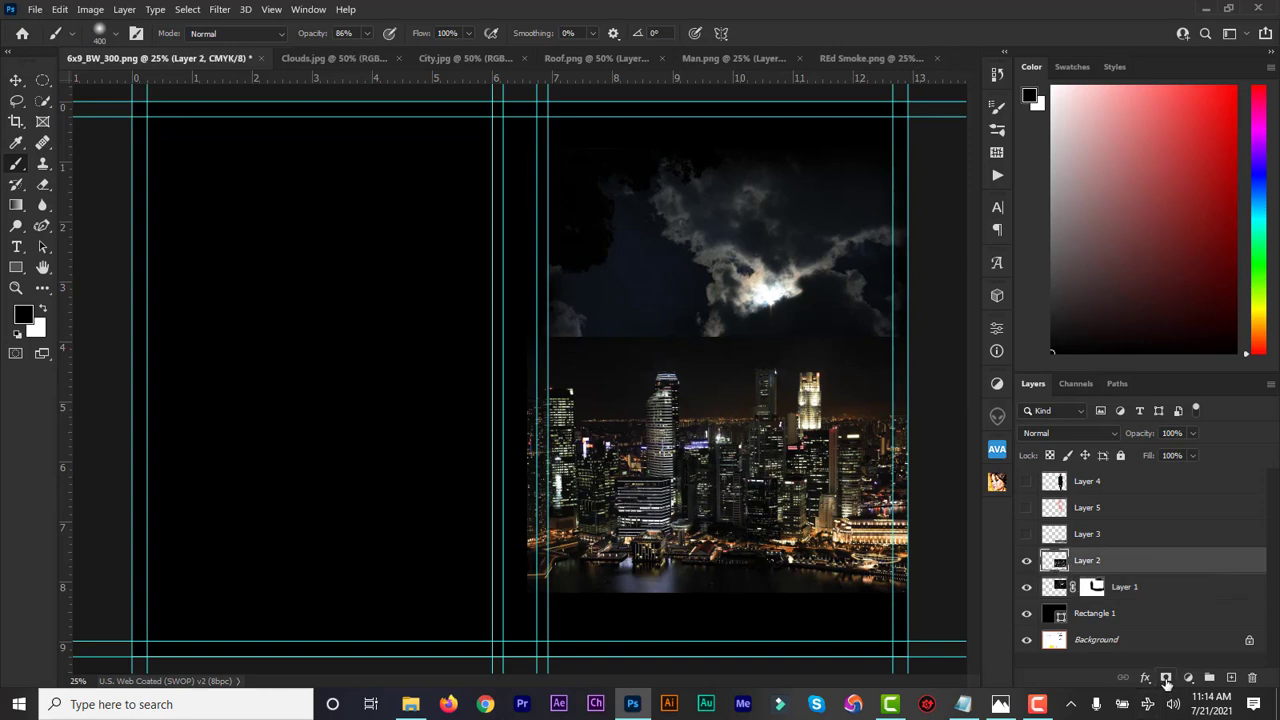
click(1165, 678)
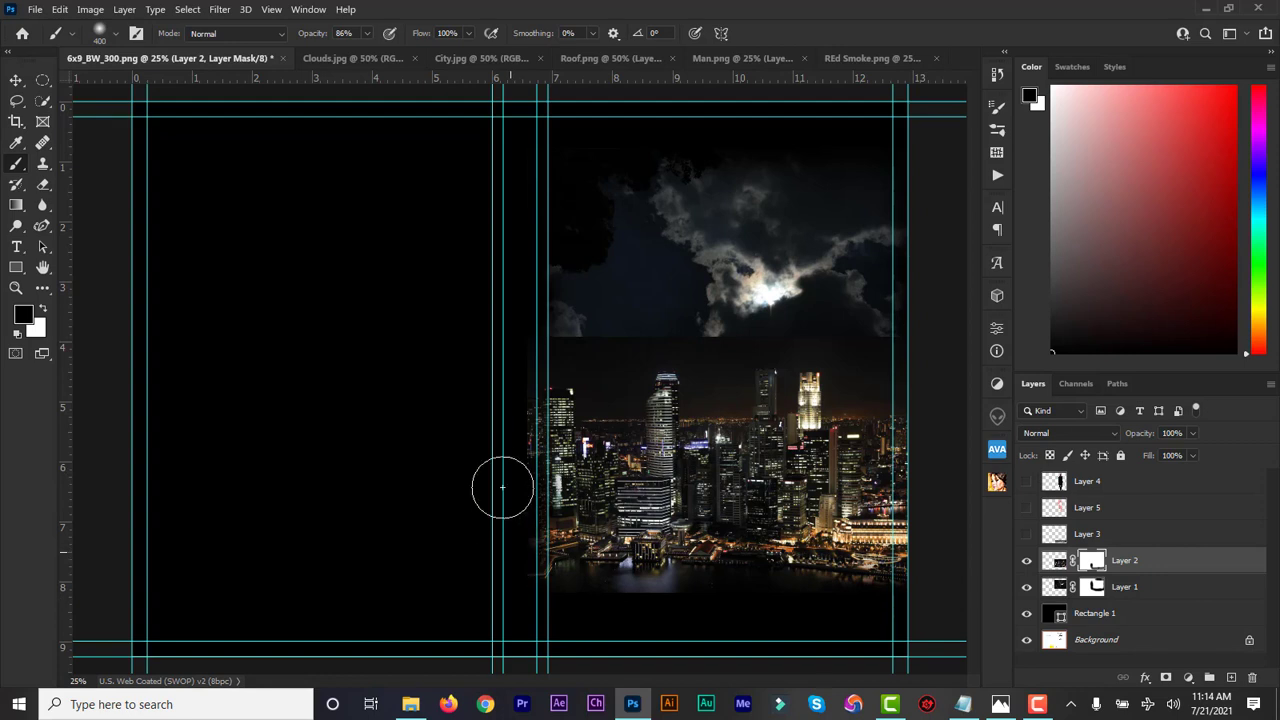
mouse_move(517, 374)
mouse_down()
mouse_move(594, 325)
mouse_move(800, 315)
mouse_up()
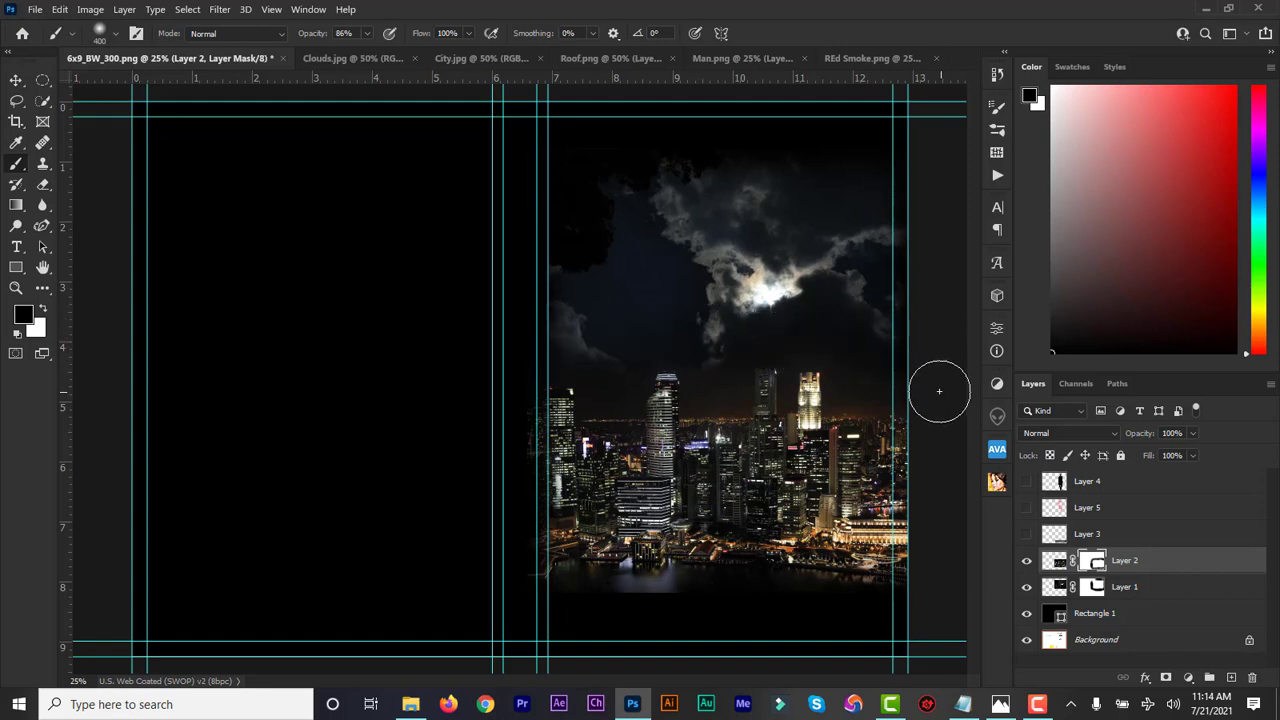
mouse_move(927, 427)
mouse_down()
mouse_move(927, 591)
mouse_move(929, 578)
mouse_move(837, 631)
mouse_move(867, 621)
mouse_move(693, 632)
mouse_move(614, 615)
mouse_move(665, 612)
mouse_move(532, 607)
mouse_move(511, 558)
mouse_move(513, 575)
mouse_move(514, 366)
mouse_up()
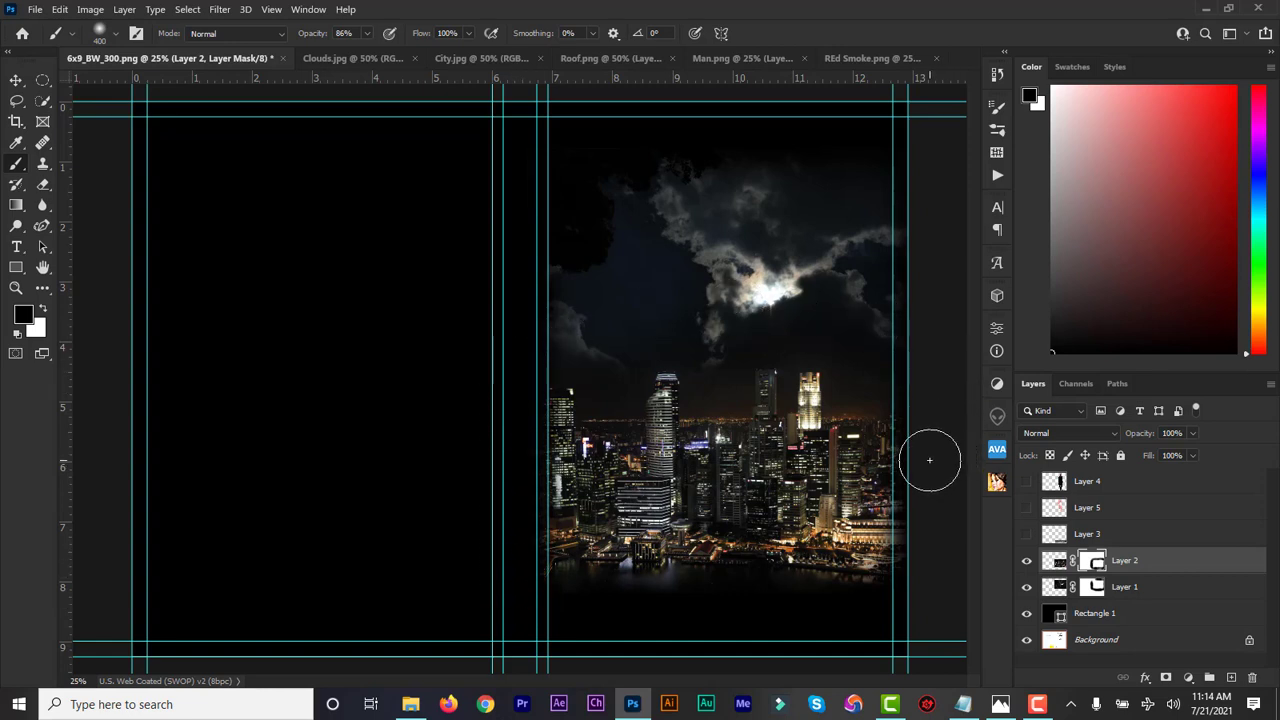
mouse_move(928, 472)
mouse_down()
mouse_move(920, 592)
mouse_move(920, 543)
mouse_move(917, 583)
mouse_up()
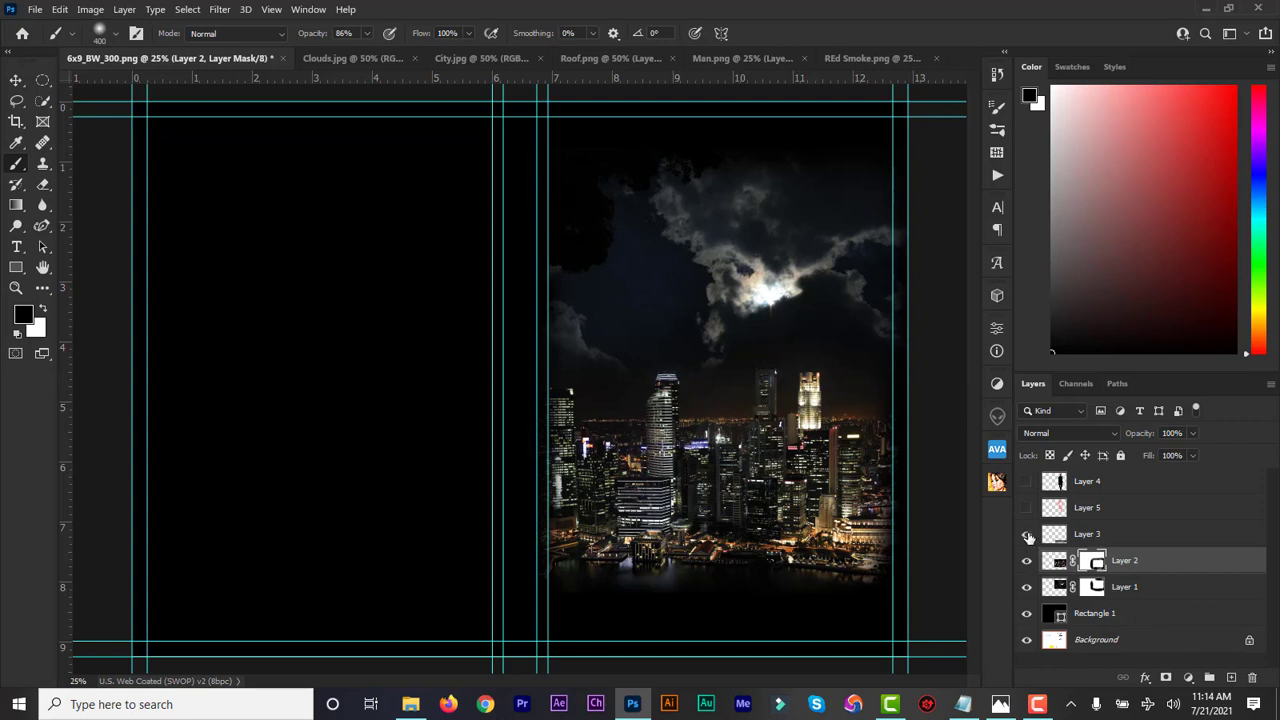
Show the man's Layer 4, add a layer mask to it, and turn the rooftop Layer 3 back on
click(1056, 538)
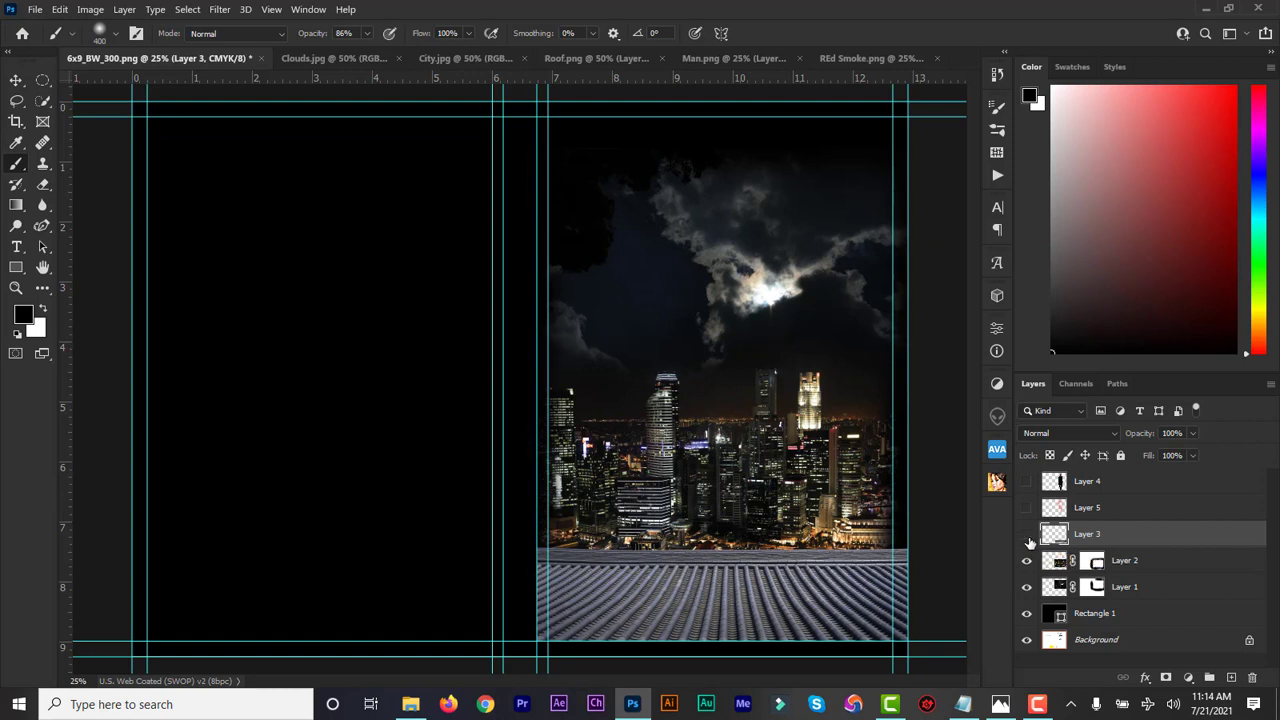
click(1026, 534)
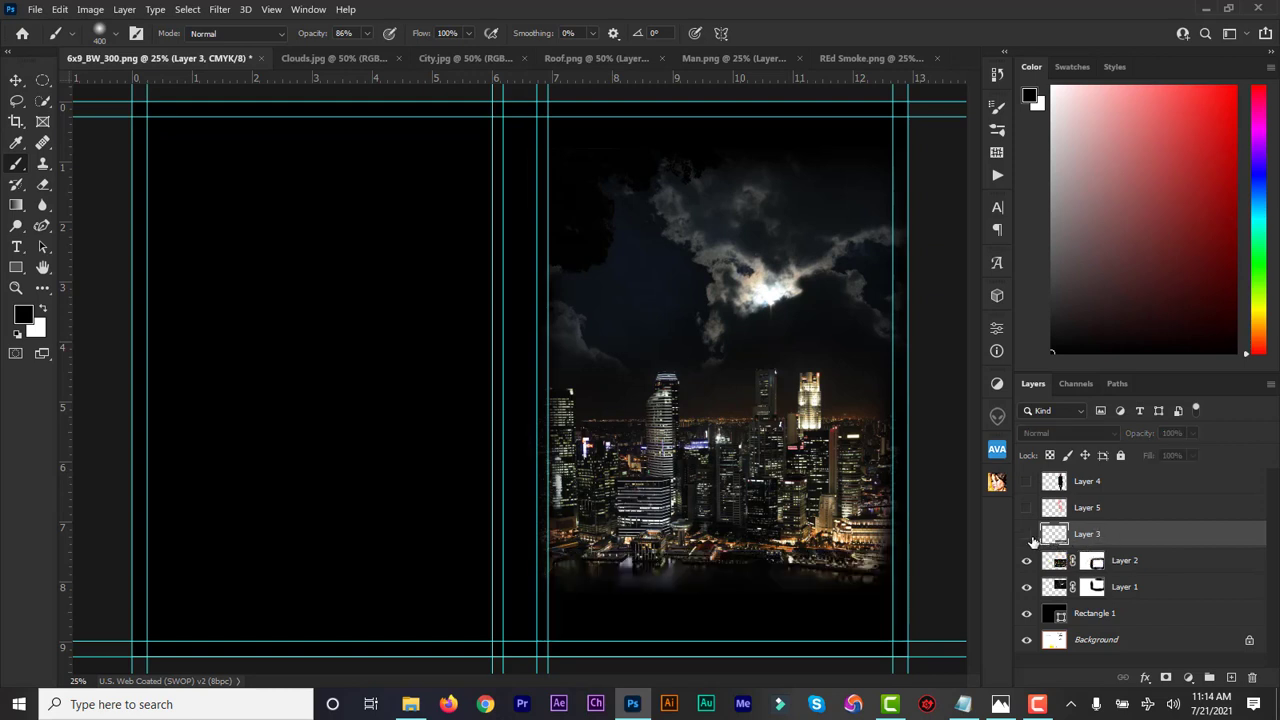
click(1027, 483)
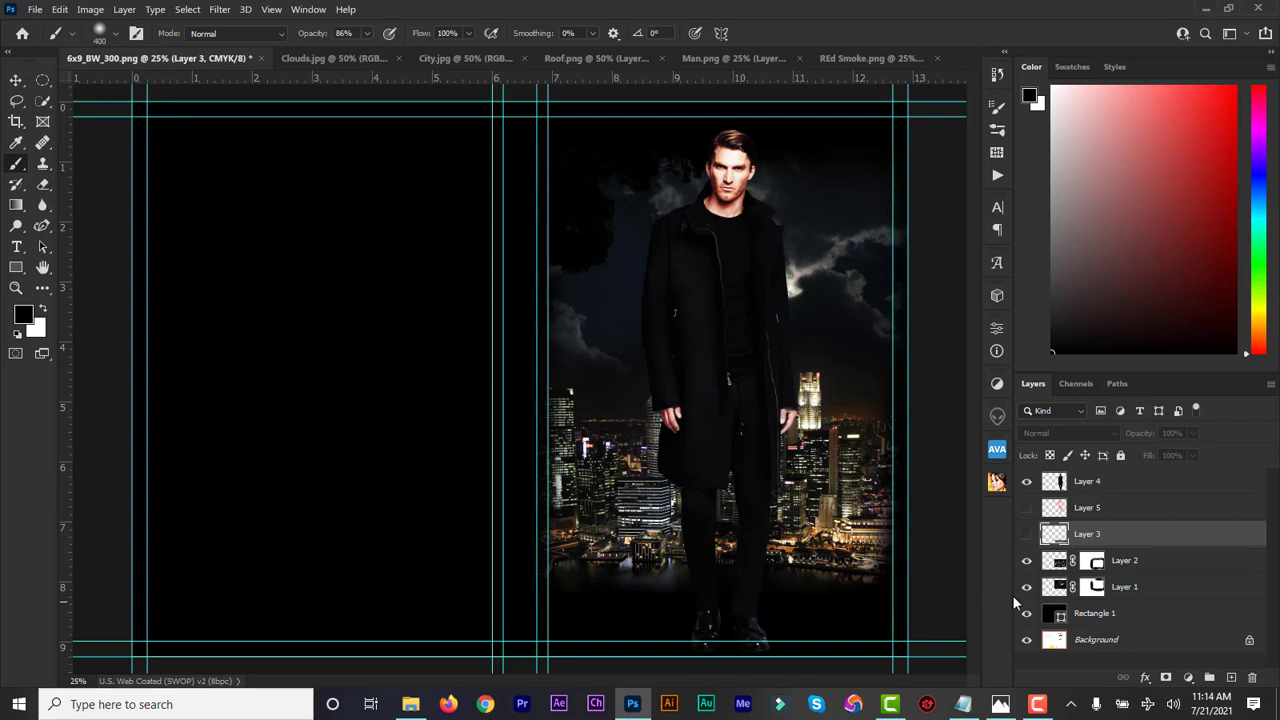
click(1057, 487)
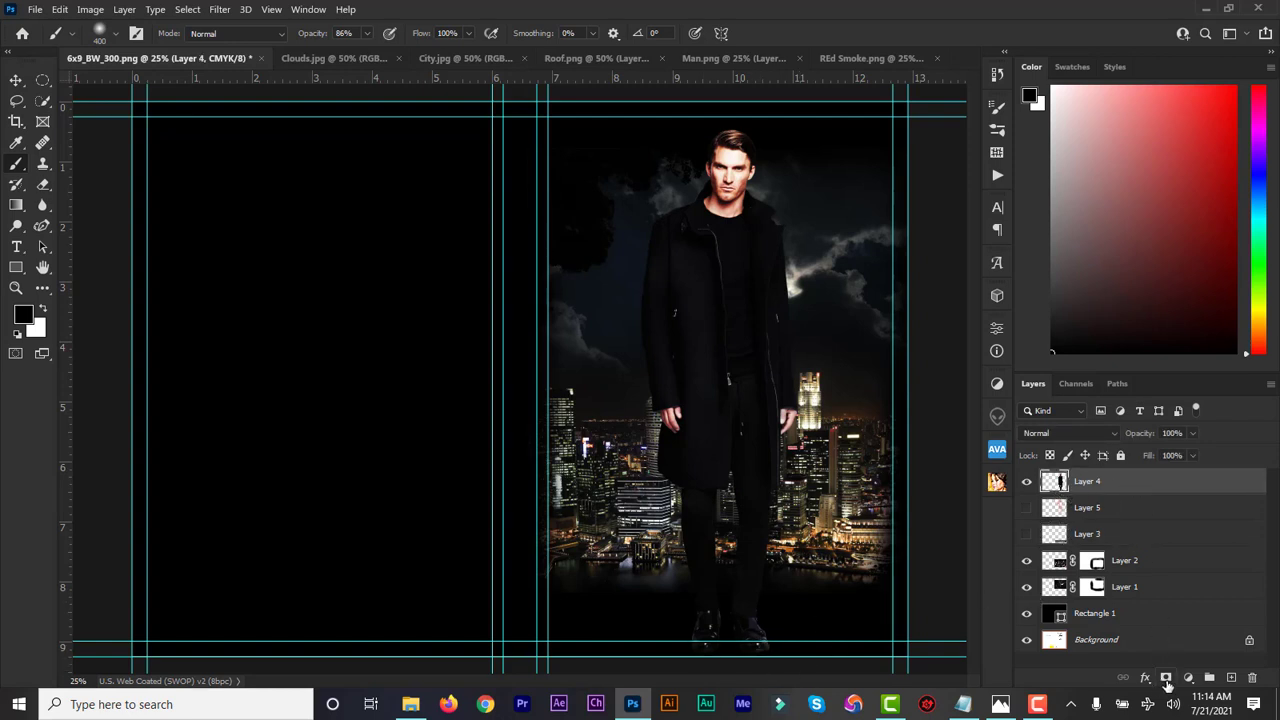
click(1166, 678)
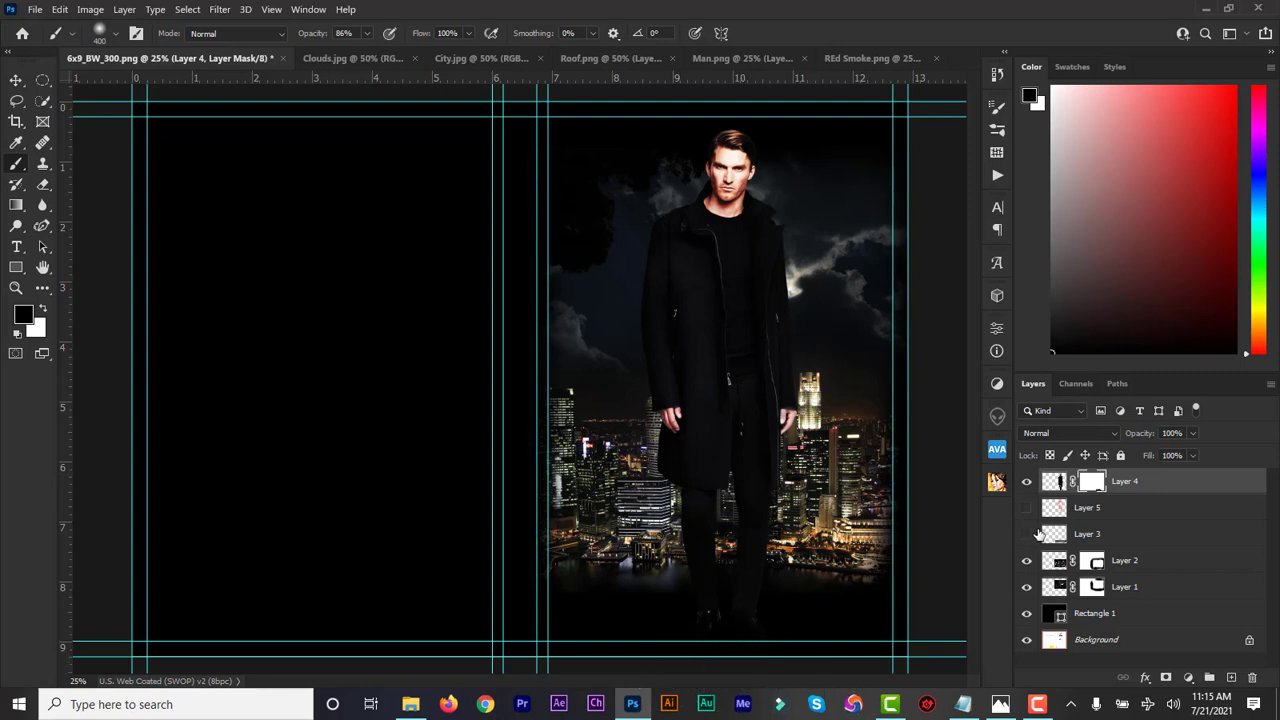
click(1027, 536)
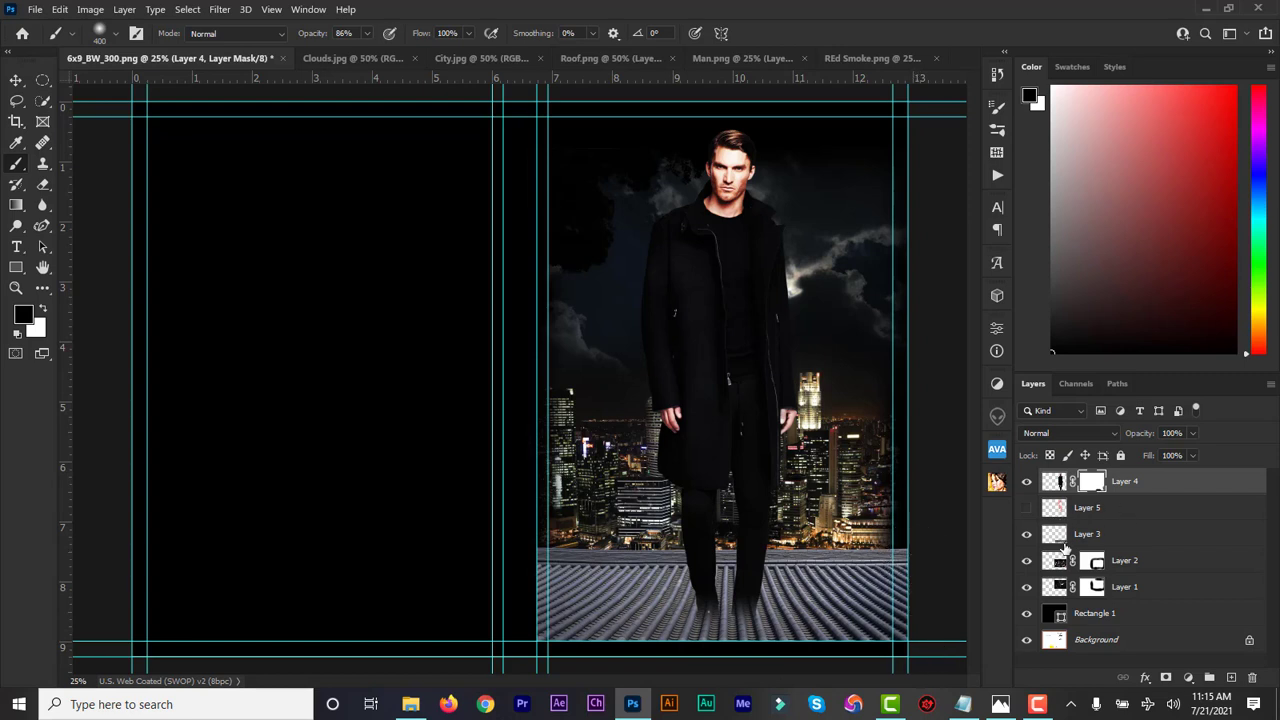
Mask the rooftop Layer 3 and paint its right and left edges black, then shrink the brush
click(1062, 540)
click(1165, 680)
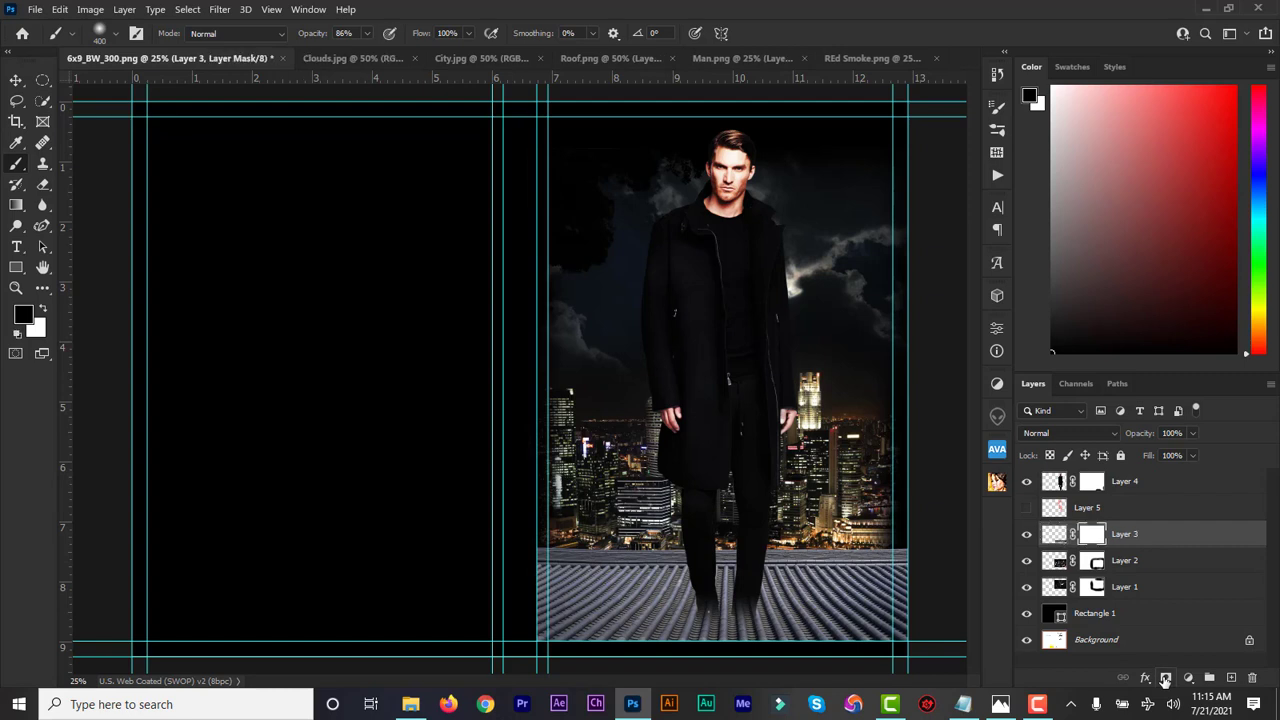
mouse_move(897, 563)
mouse_down()
mouse_move(914, 615)
mouse_move(908, 549)
mouse_move(931, 617)
mouse_move(857, 671)
mouse_move(908, 651)
mouse_up()
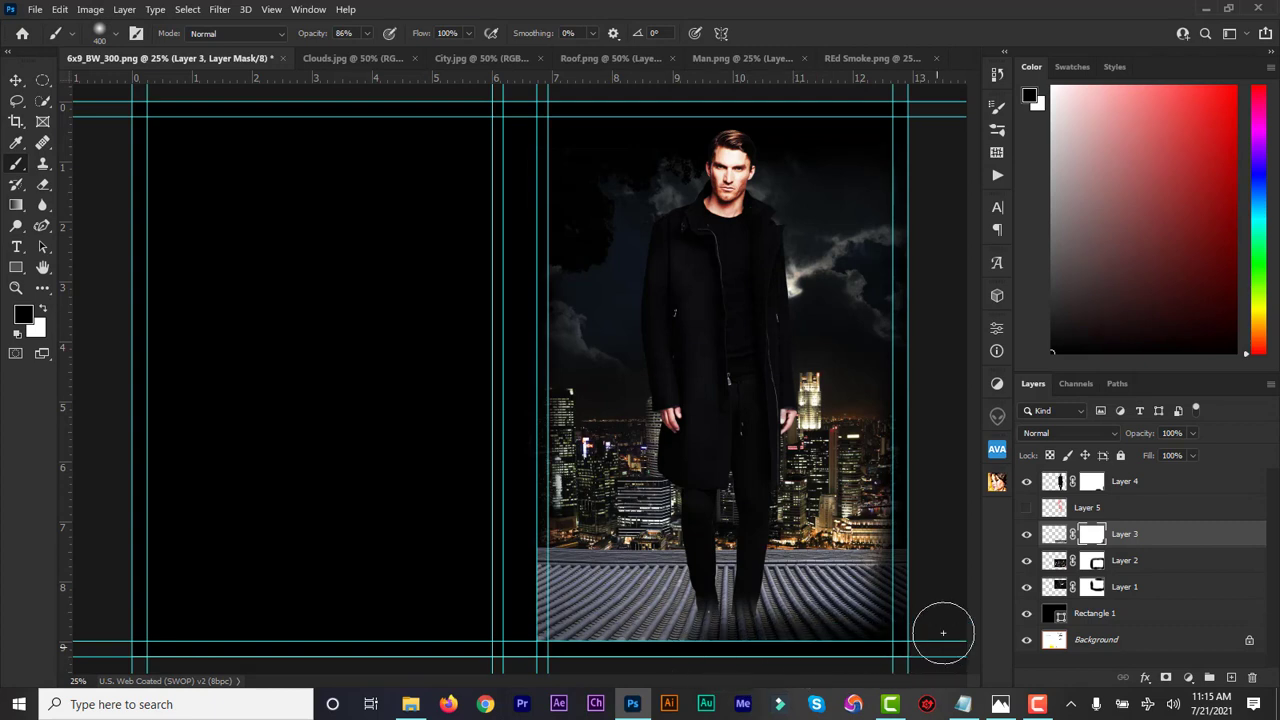
mouse_move(540, 652)
mouse_down()
mouse_move(514, 629)
mouse_move(521, 539)
mouse_up()
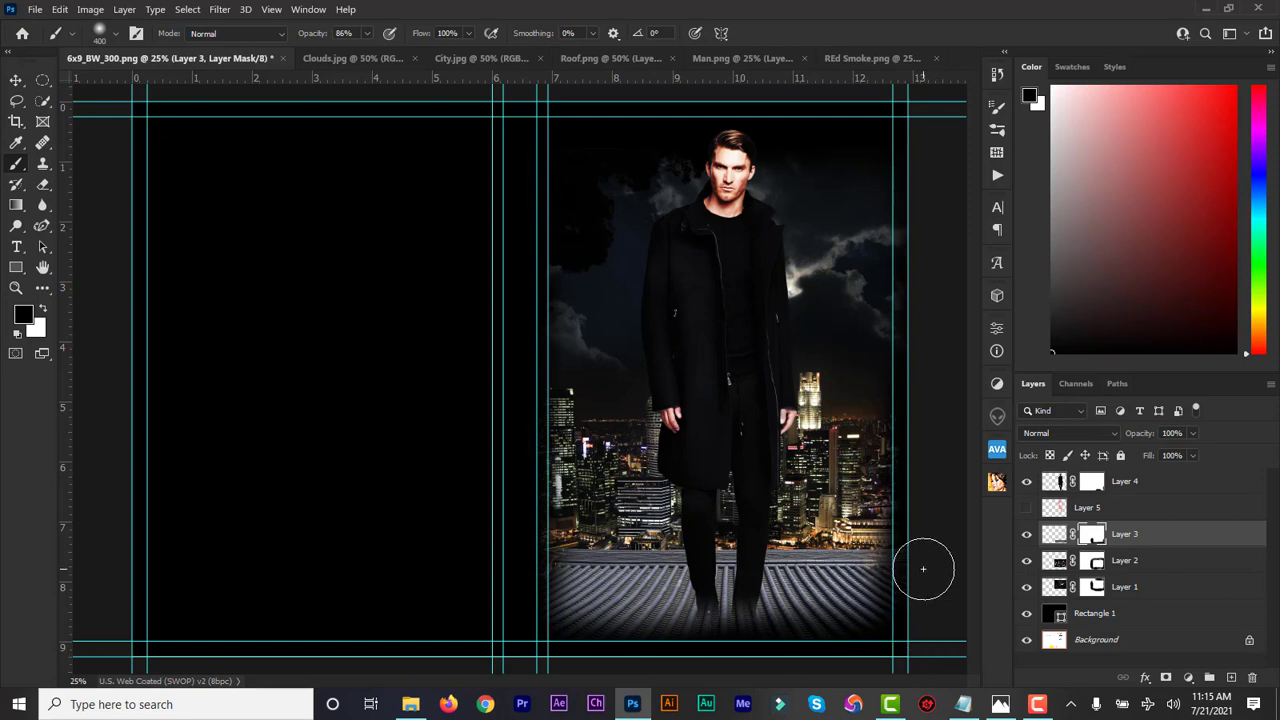
key(bracketleft)
key(bracketleft)
key(bracketleft)
key(bracketleft)
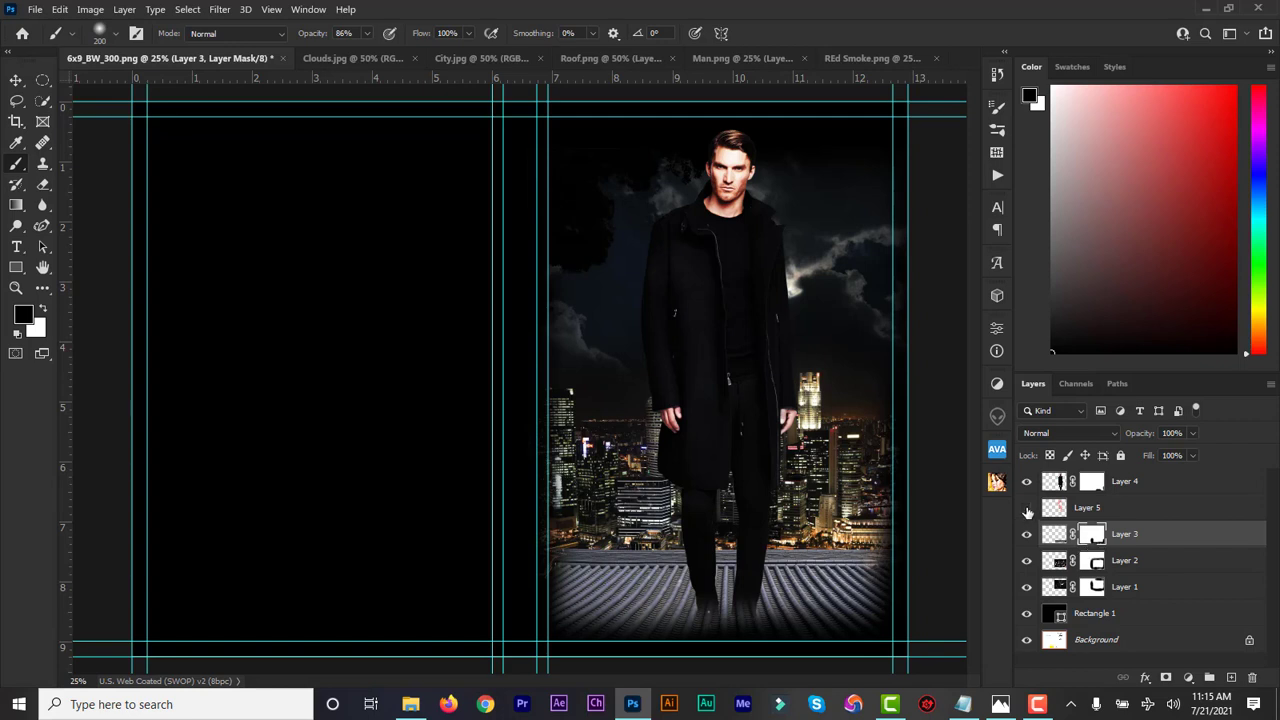
Show the red smoke Layer 5, lower it, and transform it to 97.32% width shifted slightly right
click(1026, 508)
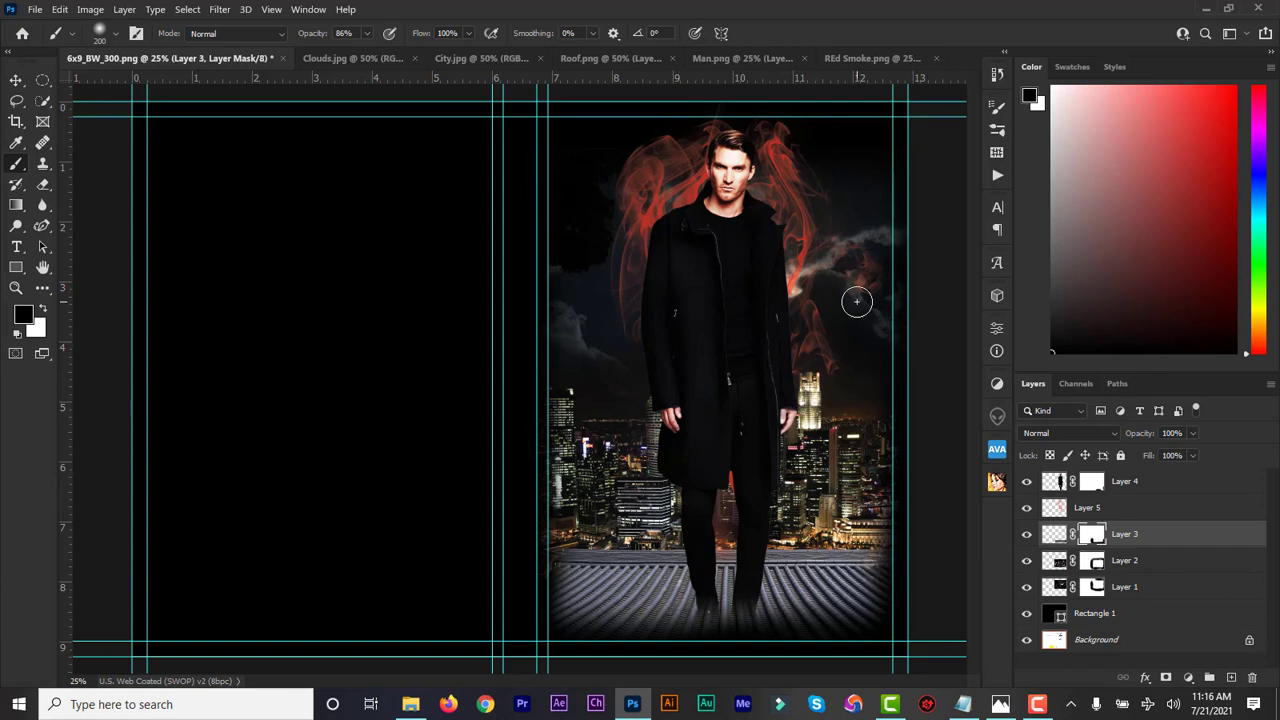
click(16, 80)
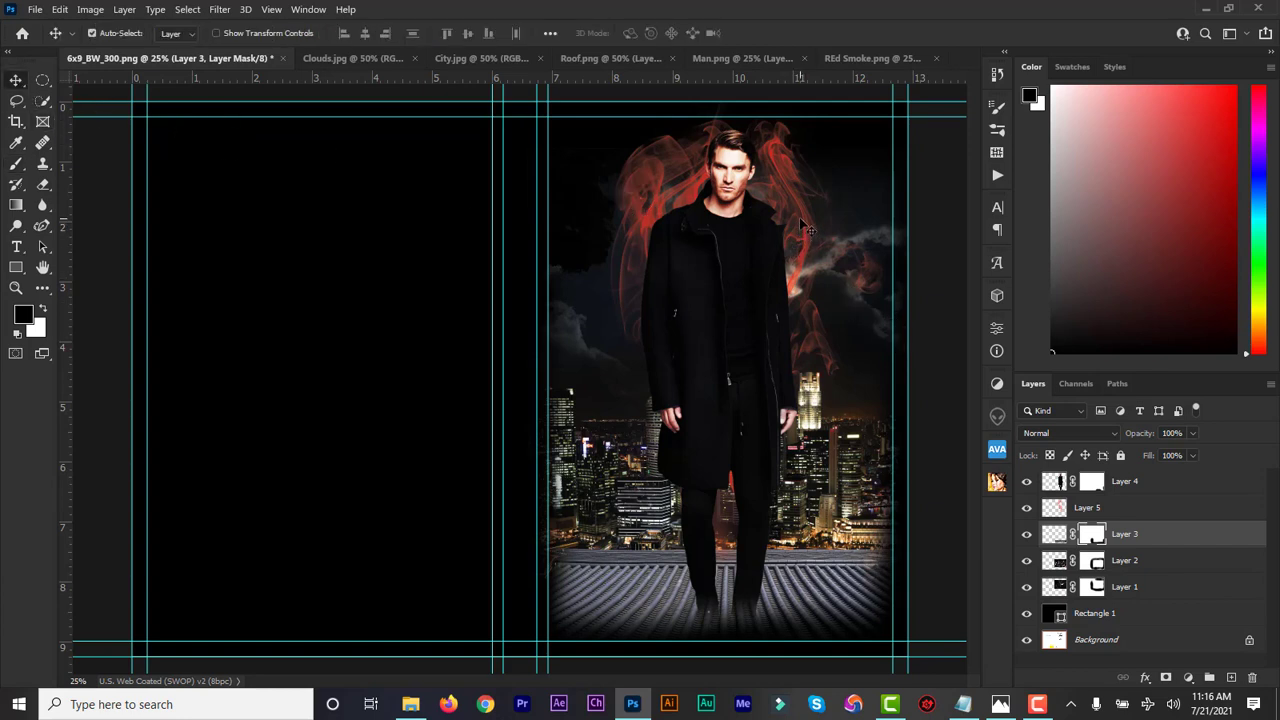
drag(799, 217, 802, 238)
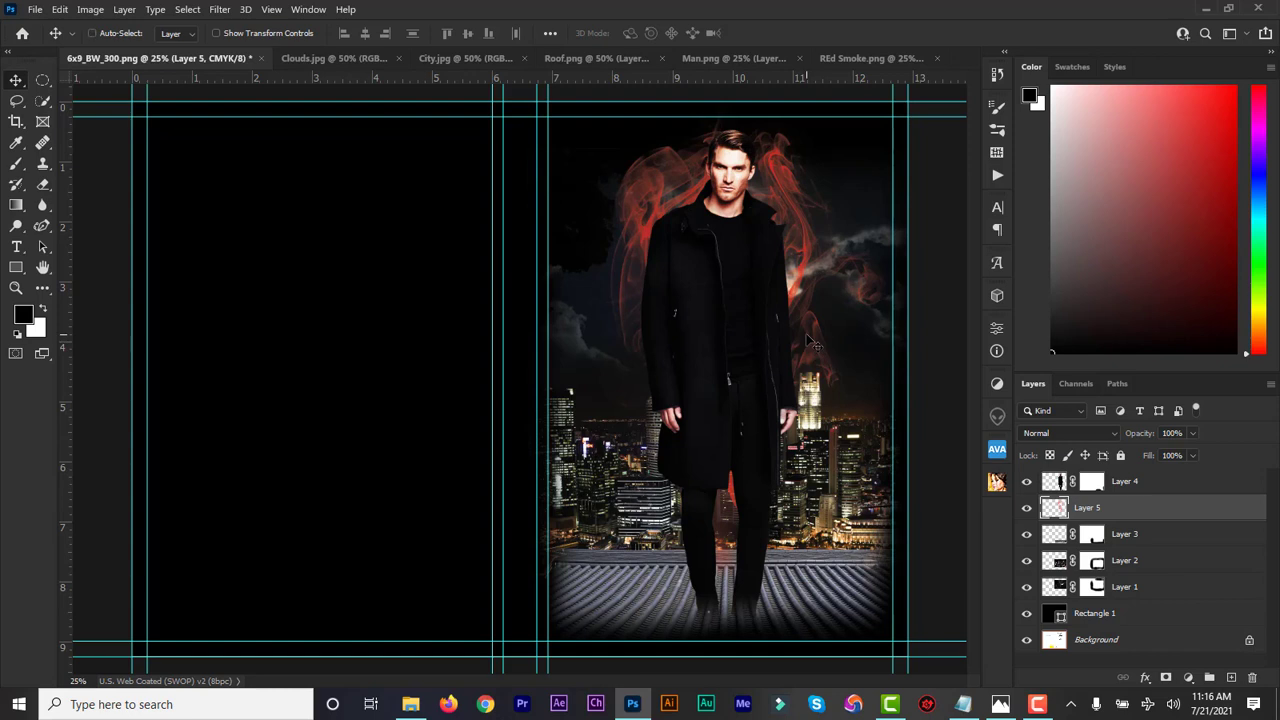
key(ctrl+t)
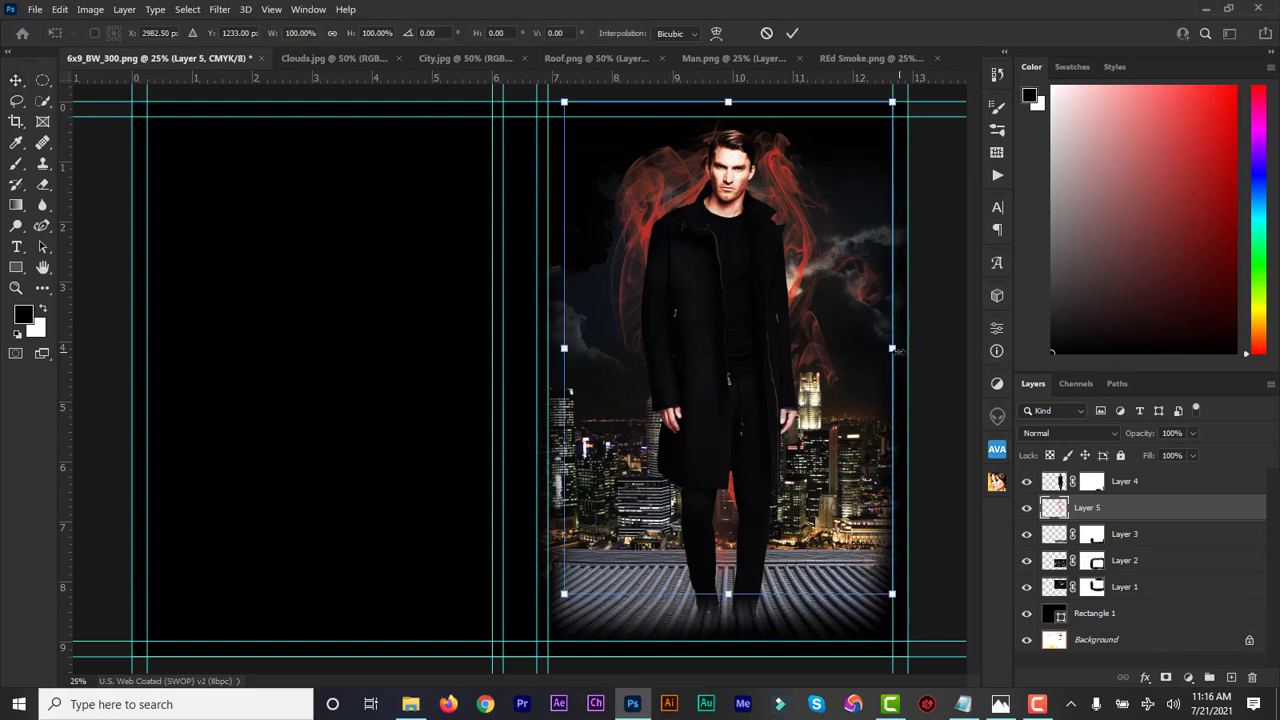
drag(898, 351, 883, 350)
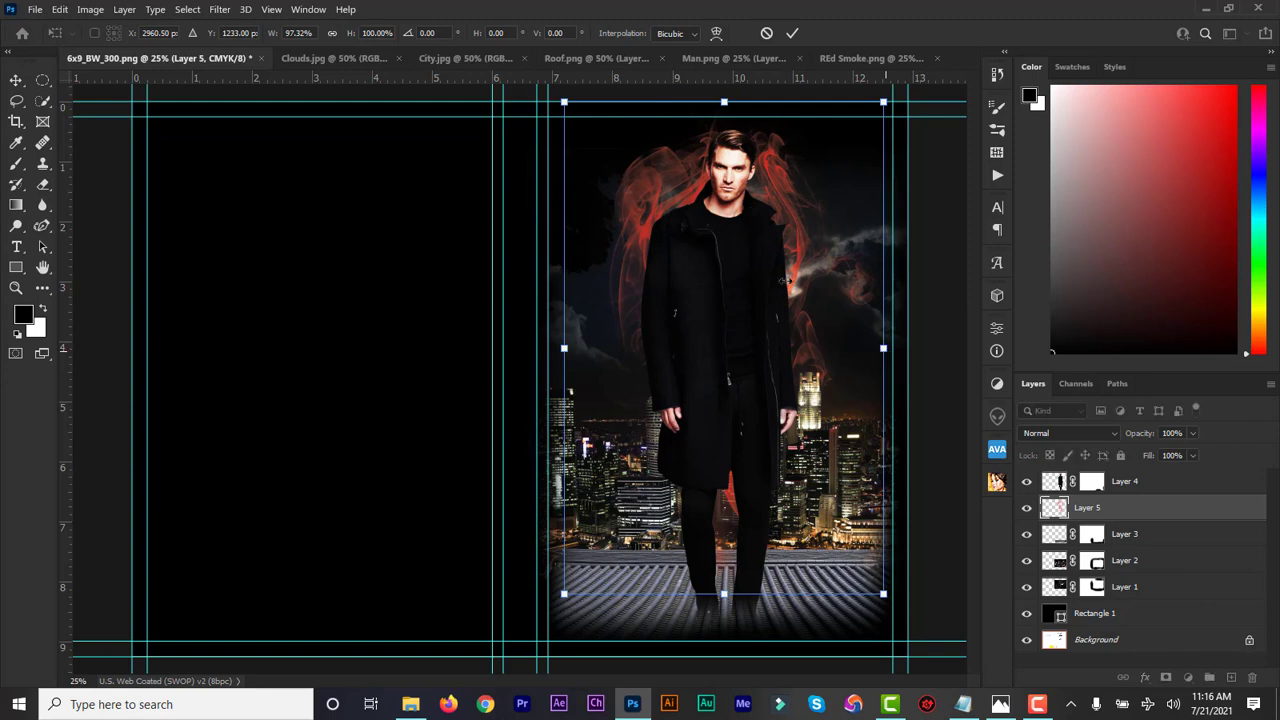
drag(795, 272, 803, 270)
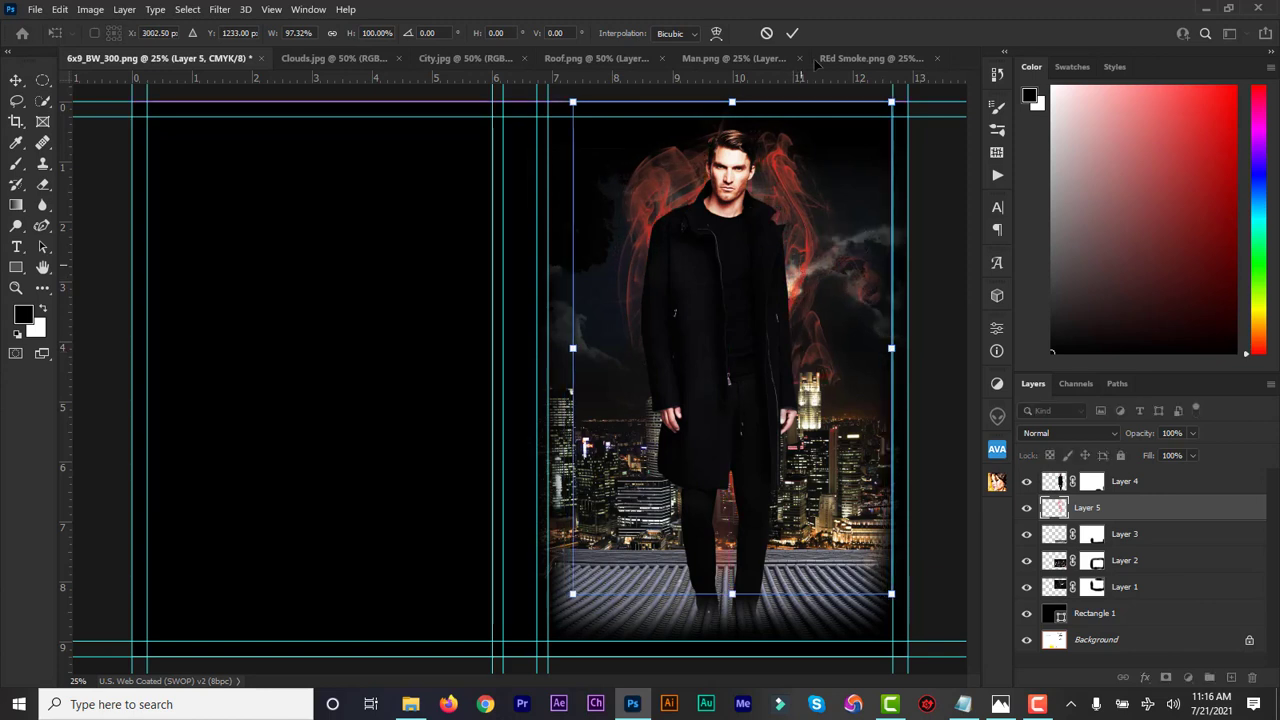
click(793, 33)
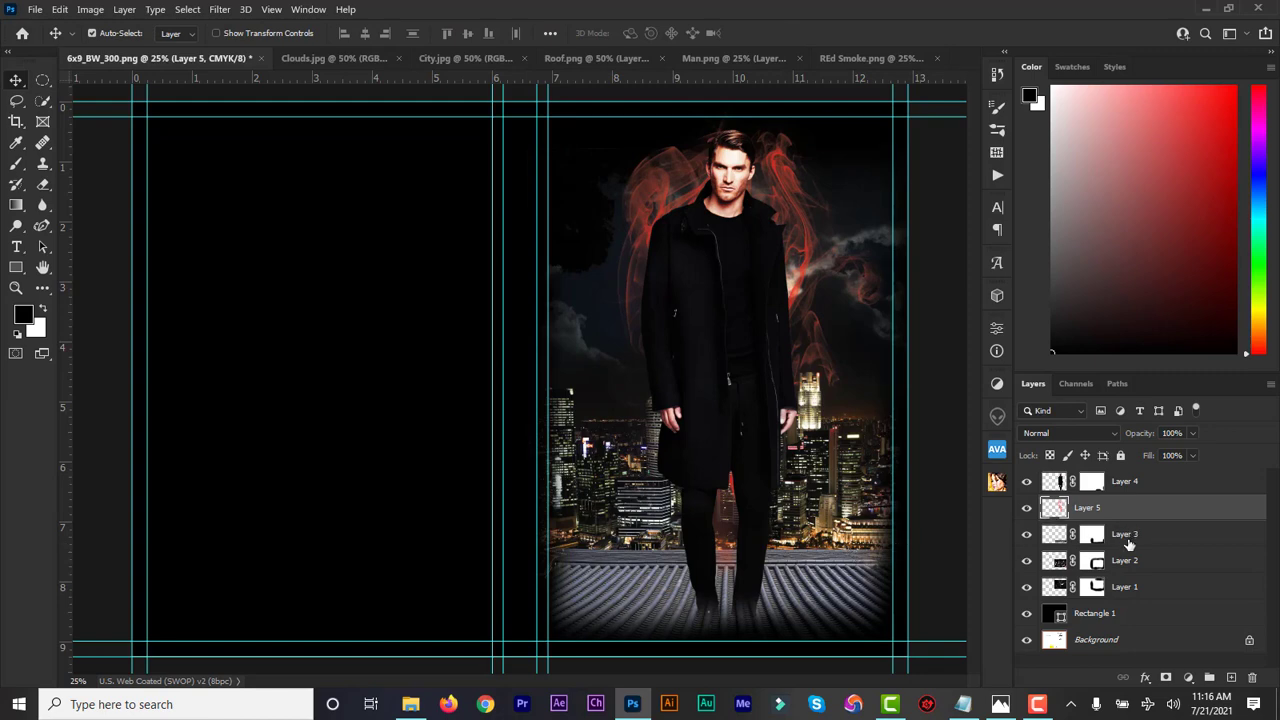
click(1125, 537)
Zoom in to 66.7%, select the man's Layer 4, and add a new empty Layer 6 above it
key(ctrl+plus)
key(ctrl+plus)
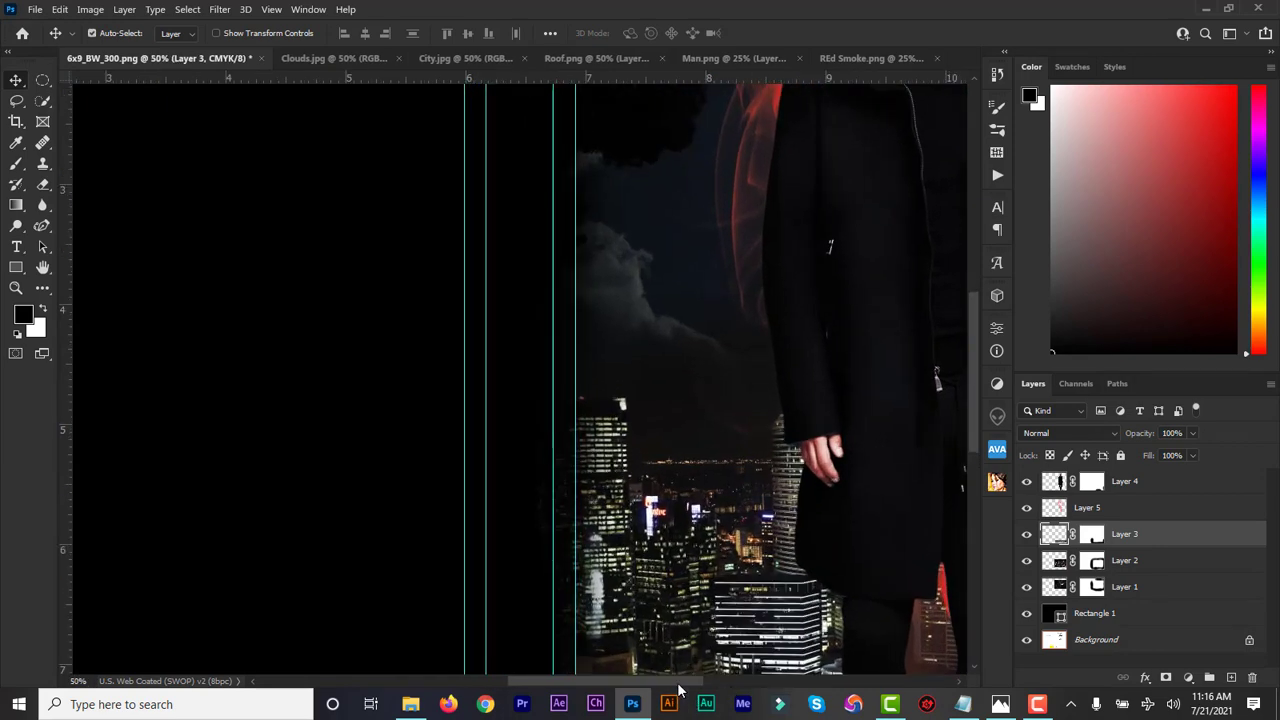
drag(674, 682, 745, 682)
drag(971, 421, 970, 334)
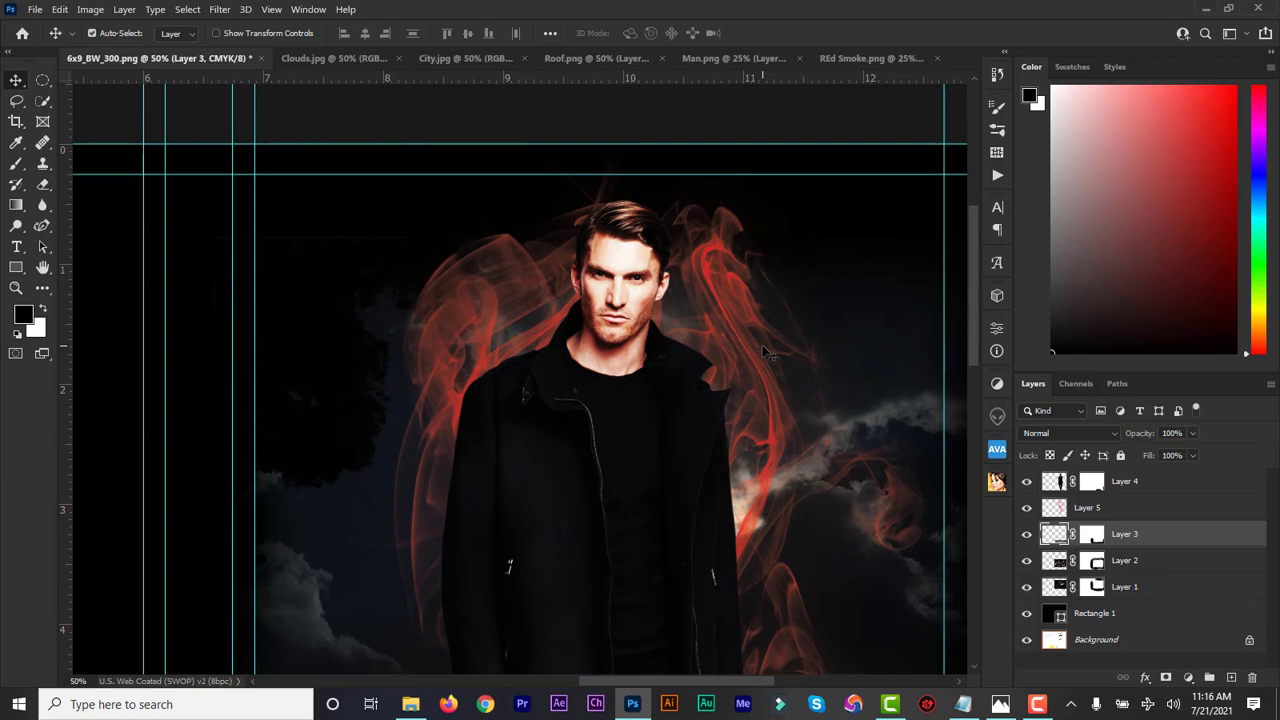
key(ctrl+plus)
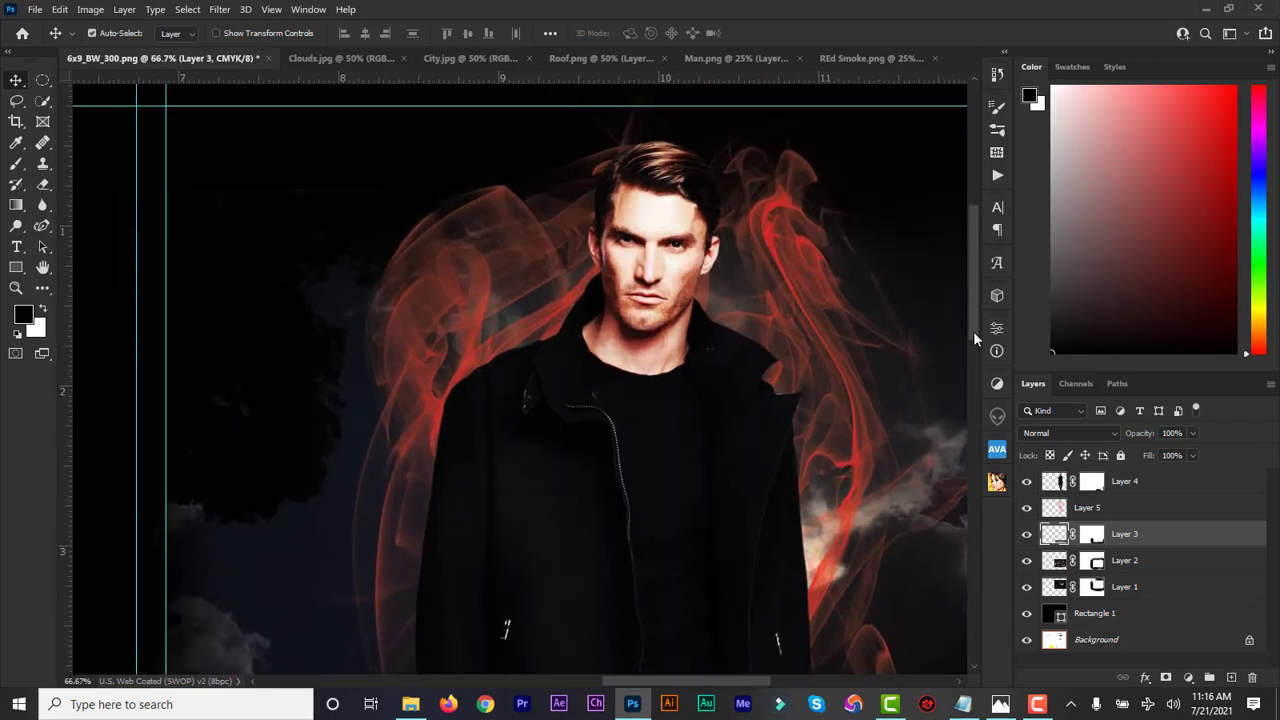
drag(974, 333, 973, 323)
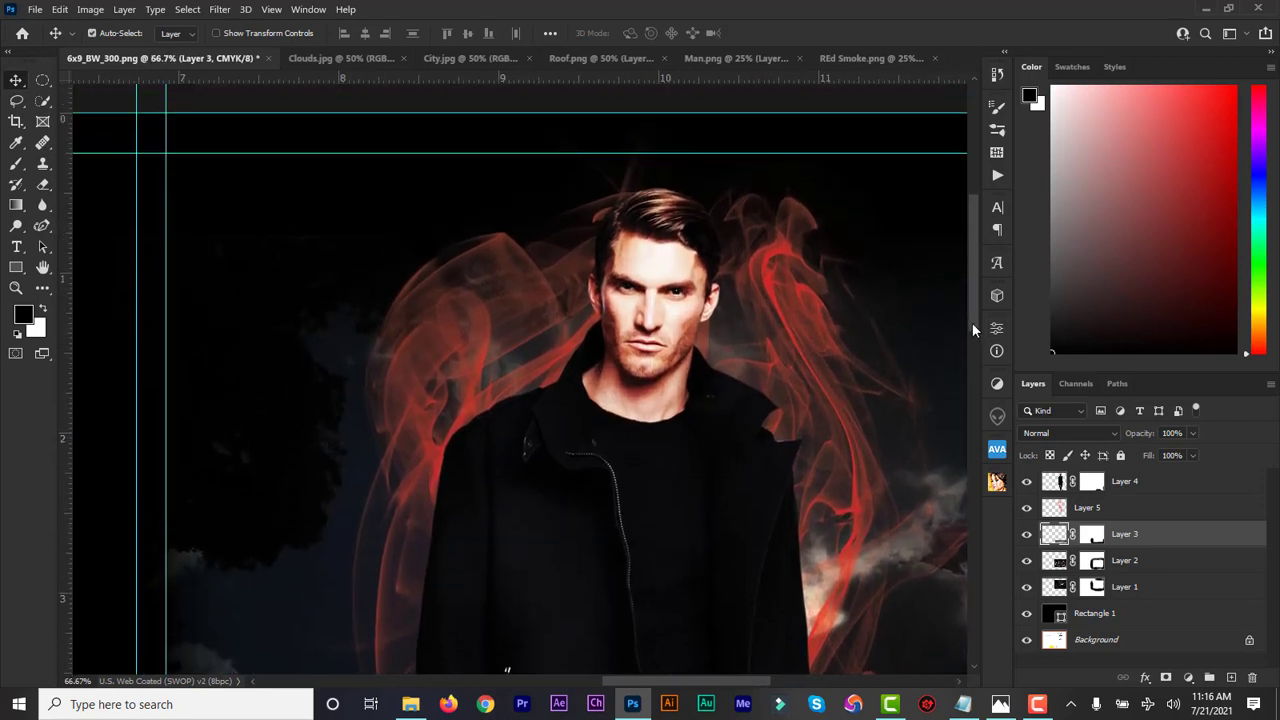
click(1134, 483)
click(1233, 679)
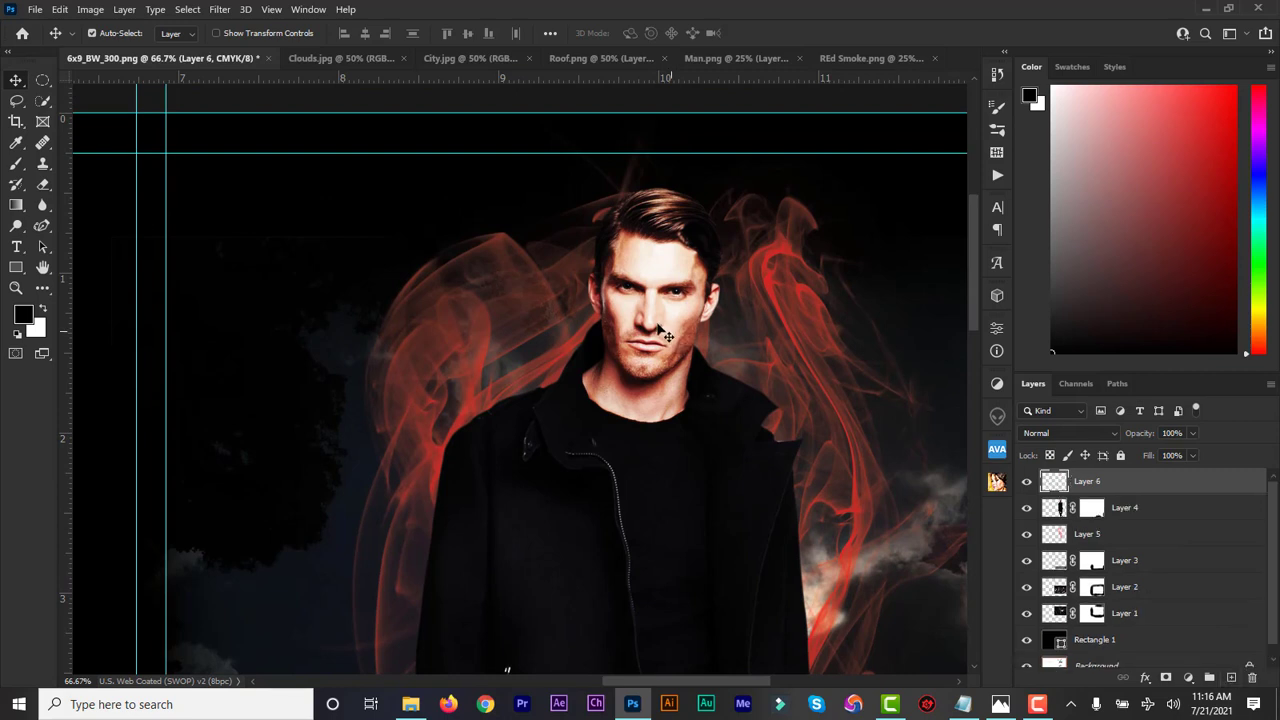
Choose the first brush preset and set its size to 21 px
click(16, 165)
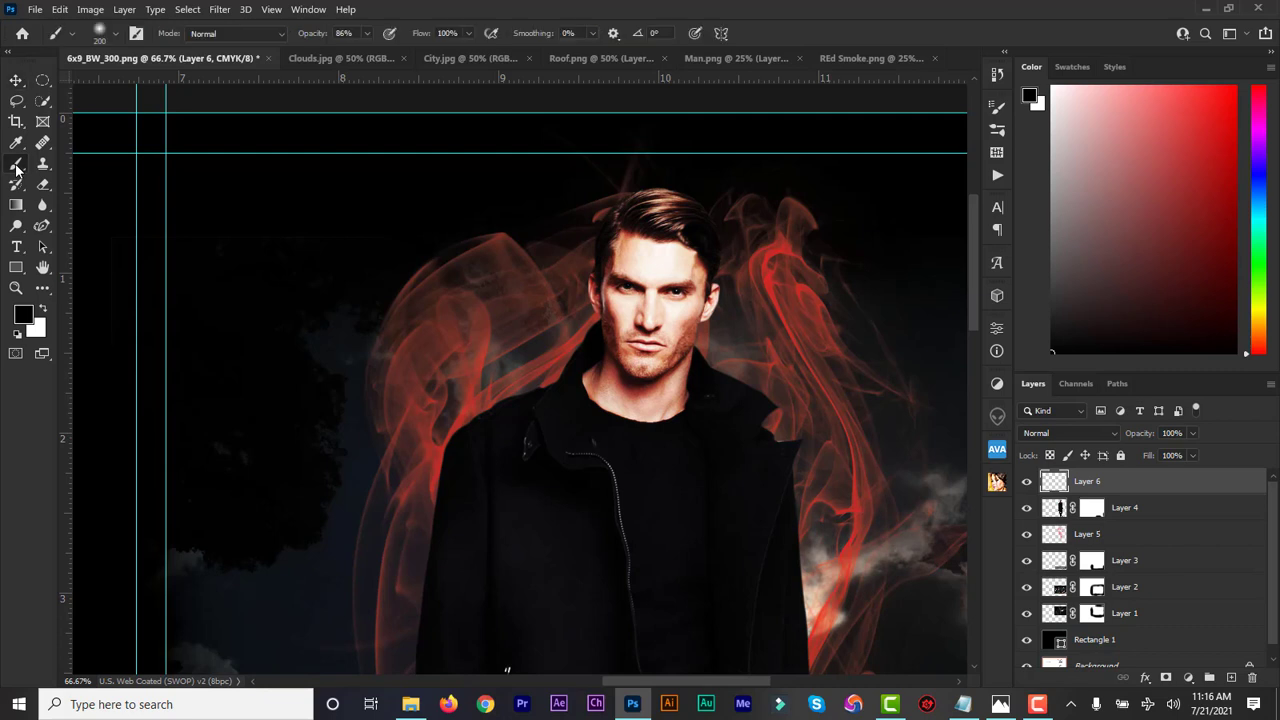
click(116, 35)
click(34, 182)
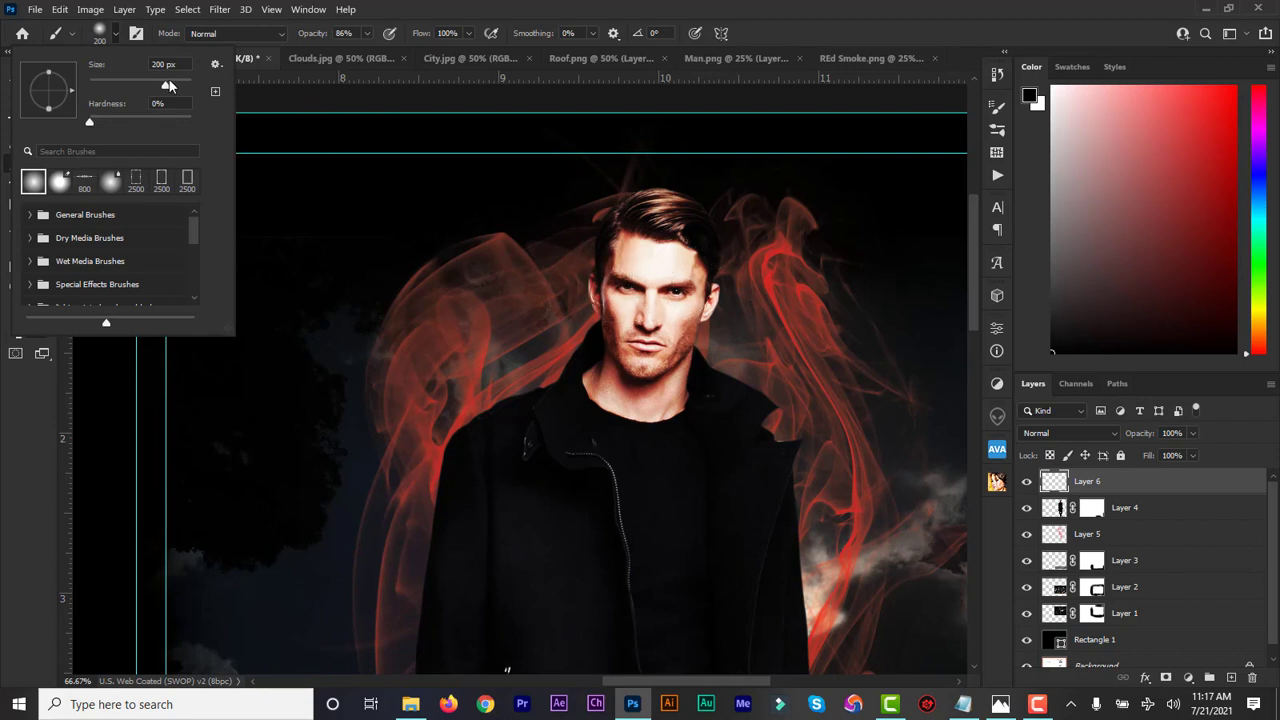
drag(165, 88, 118, 88)
click(114, 38)
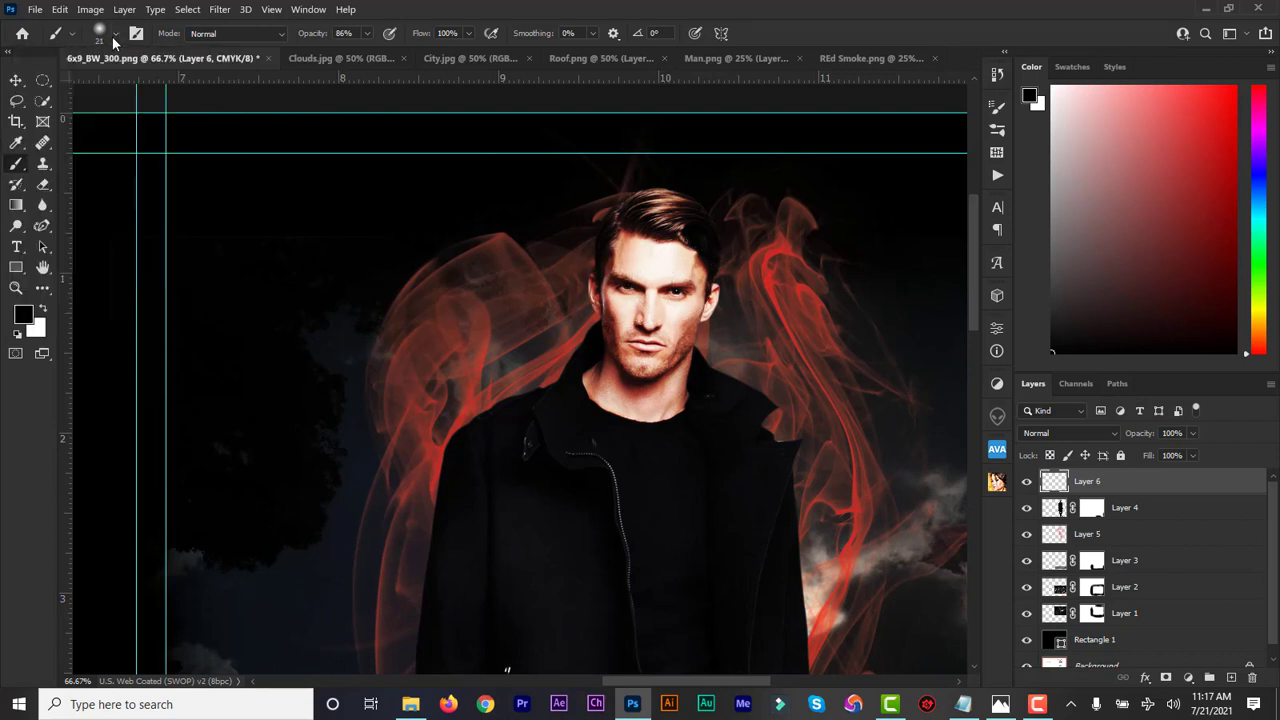
Set the foreground colour to a bright saturated blue, #047edb
click(24, 318)
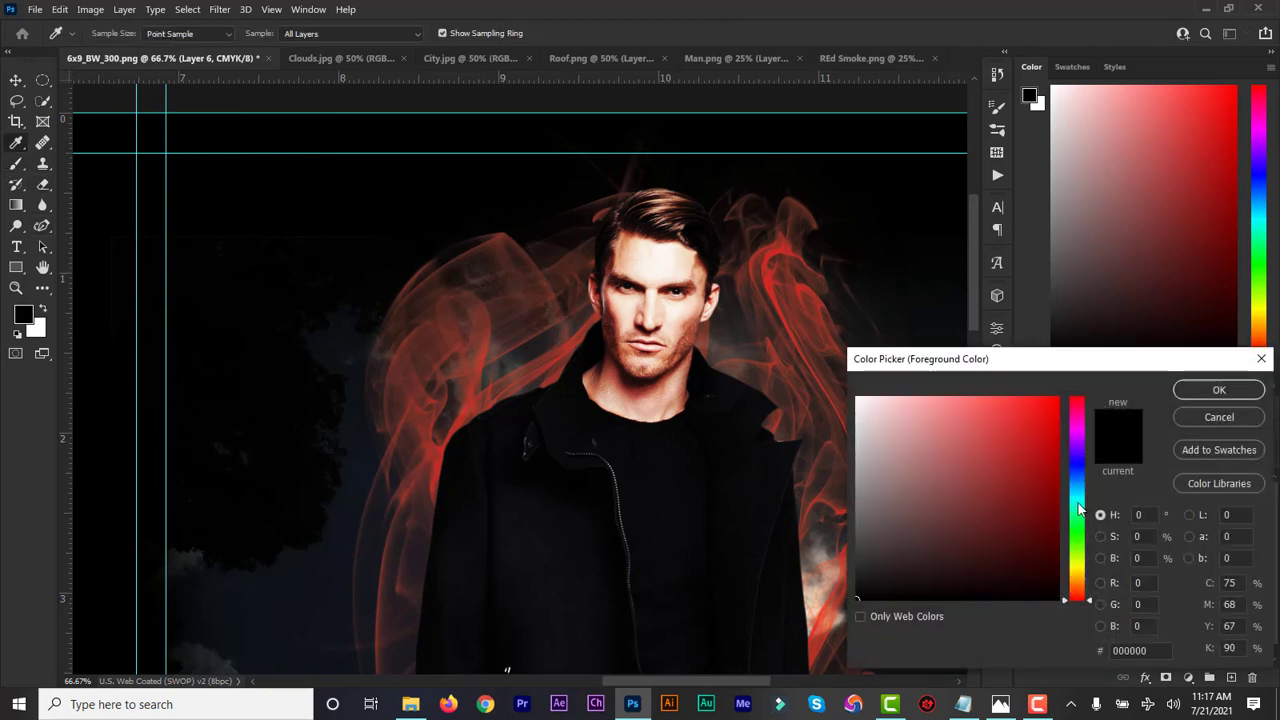
drag(1077, 500, 1085, 487)
drag(1055, 438, 1055, 425)
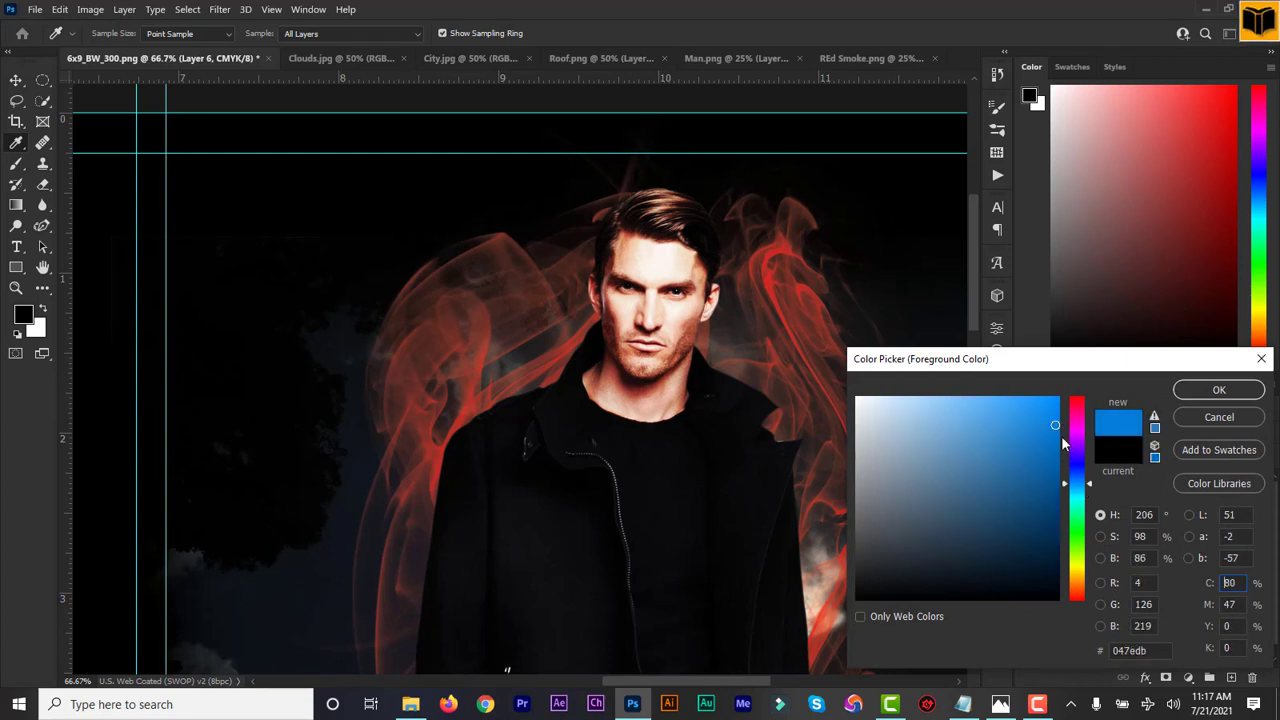
click(1218, 390)
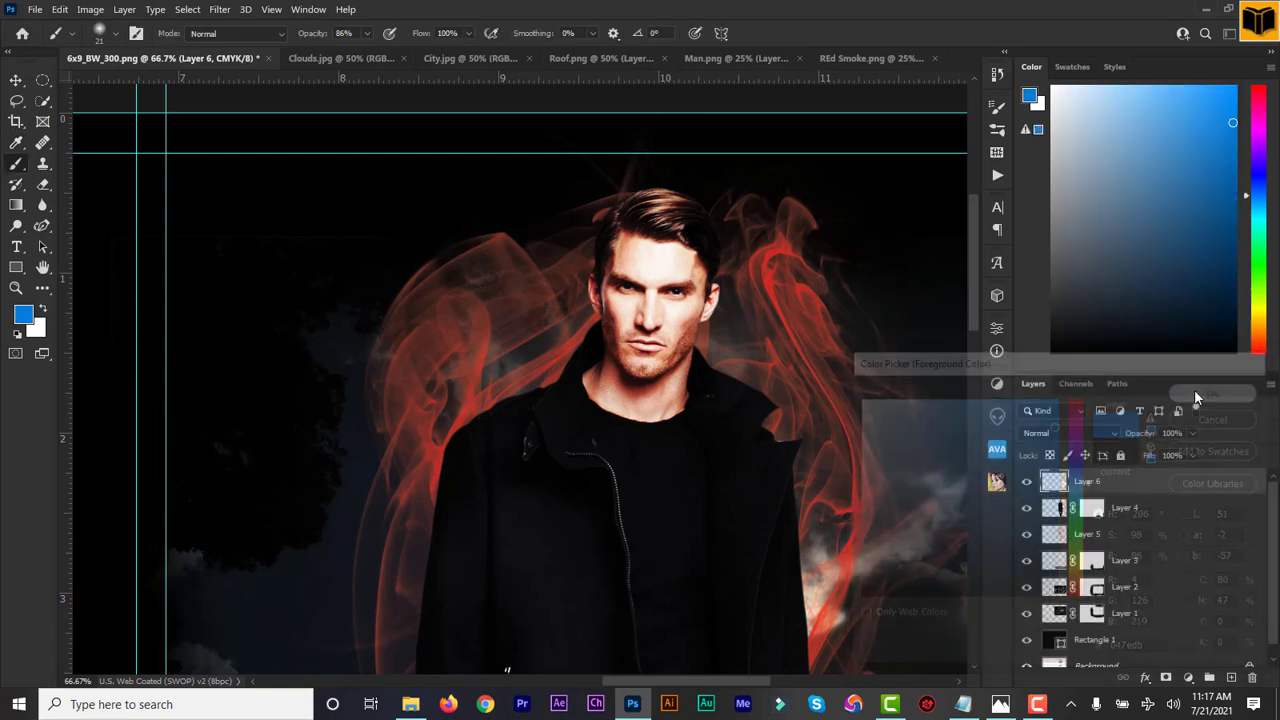
key(b)
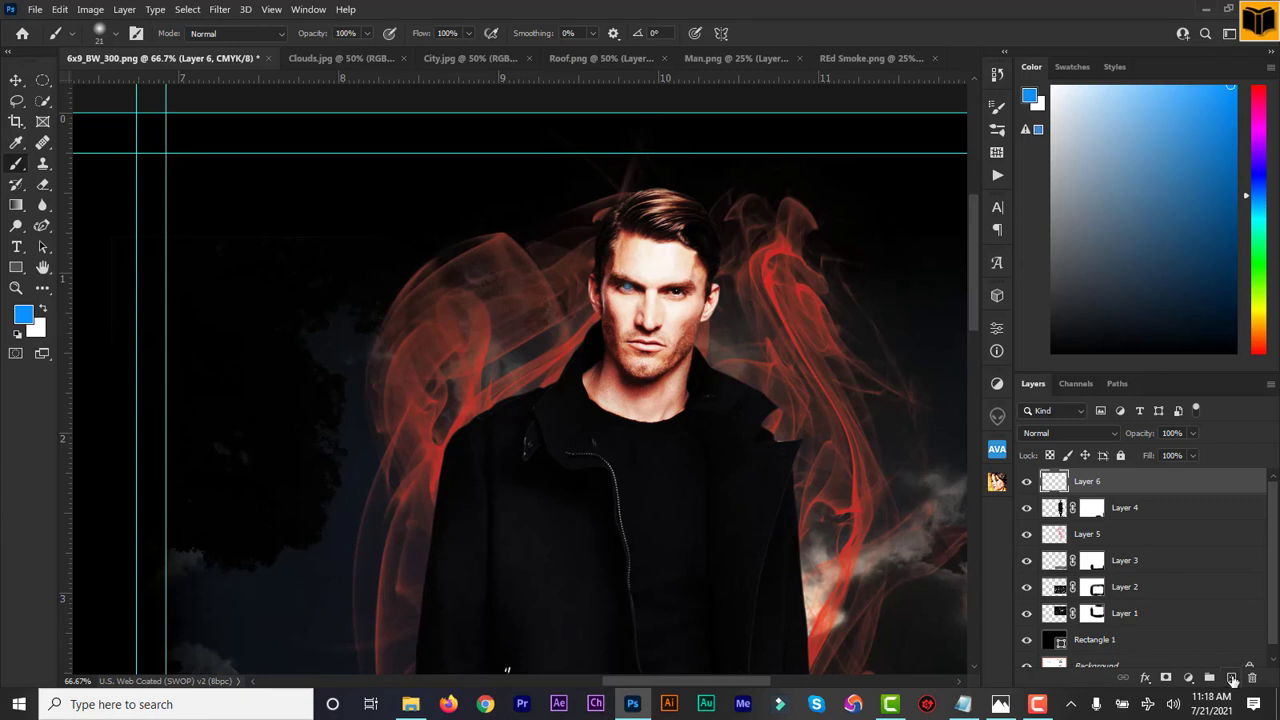
Add new Layer 7, paint the man's right eye blue, and zoom in on his eyes
click(1231, 677)
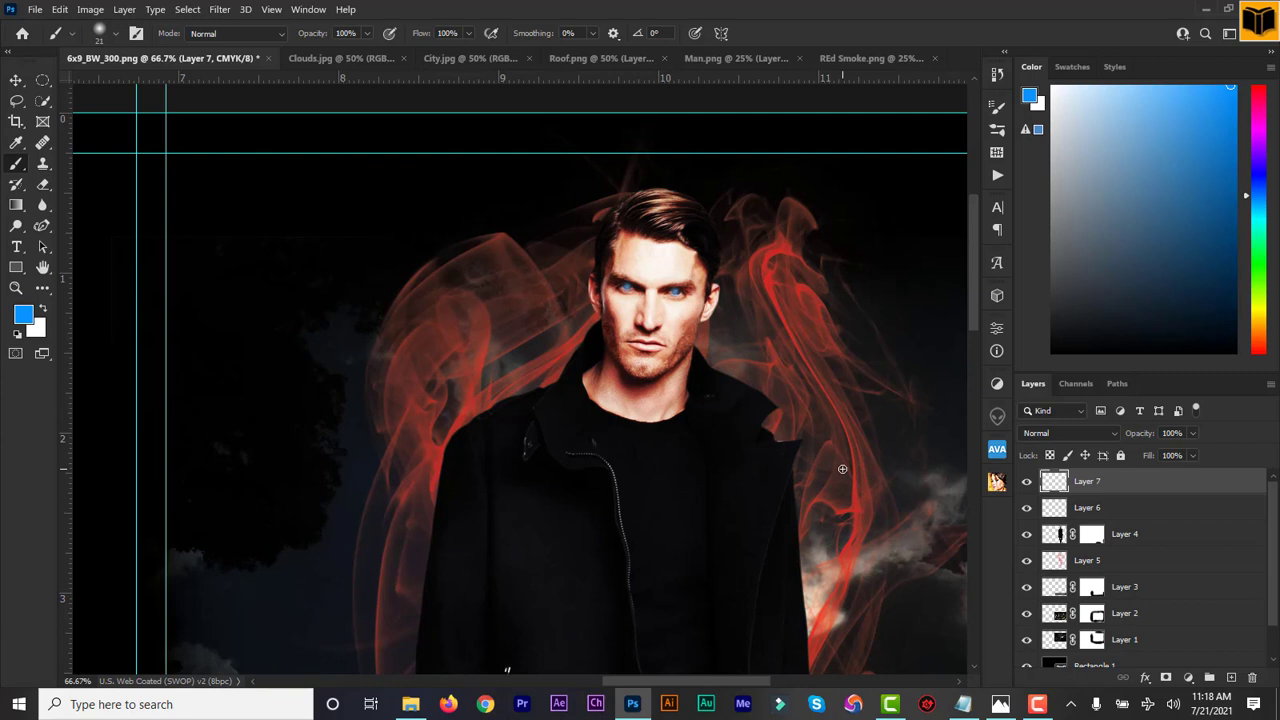
click(677, 291)
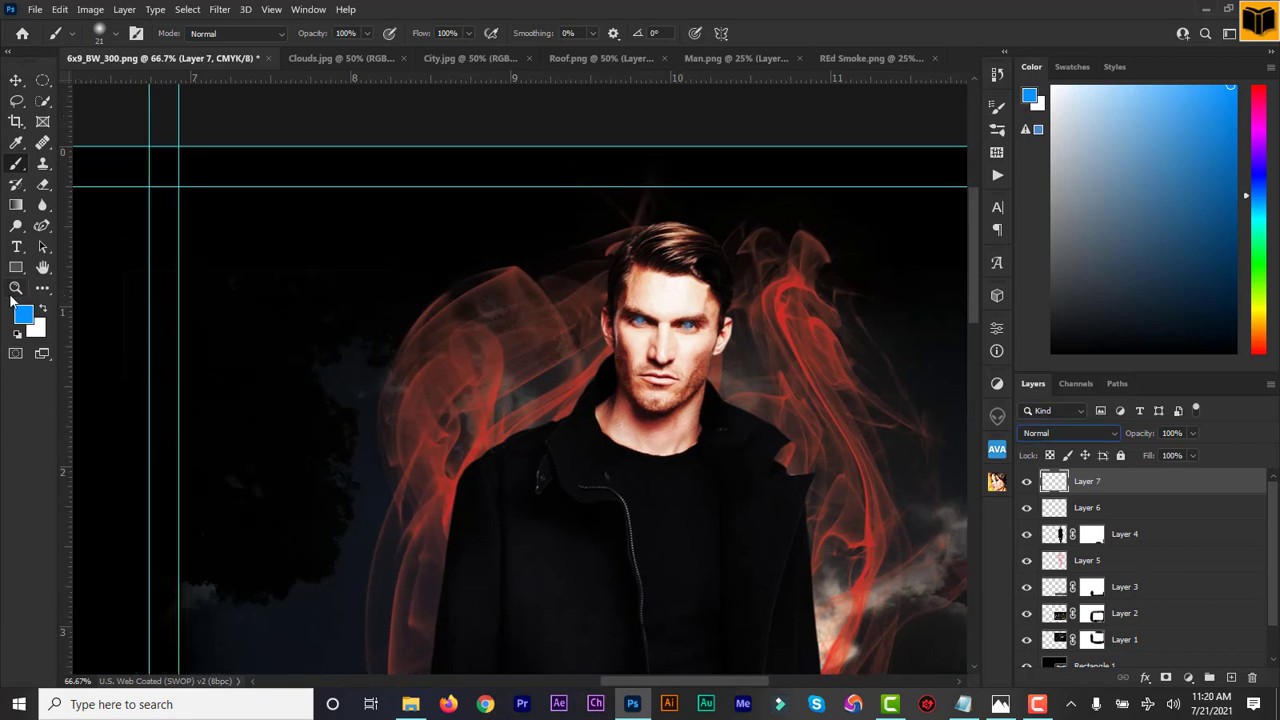
click(15, 289)
click(651, 328)
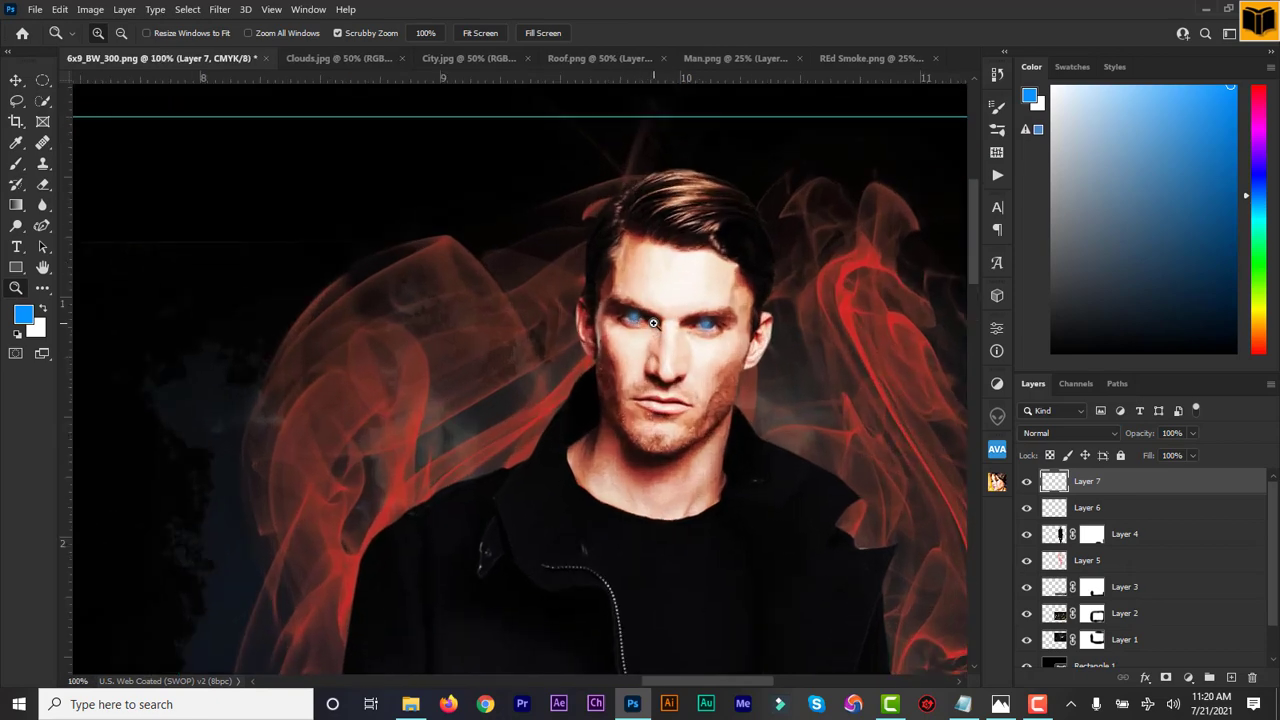
click(654, 325)
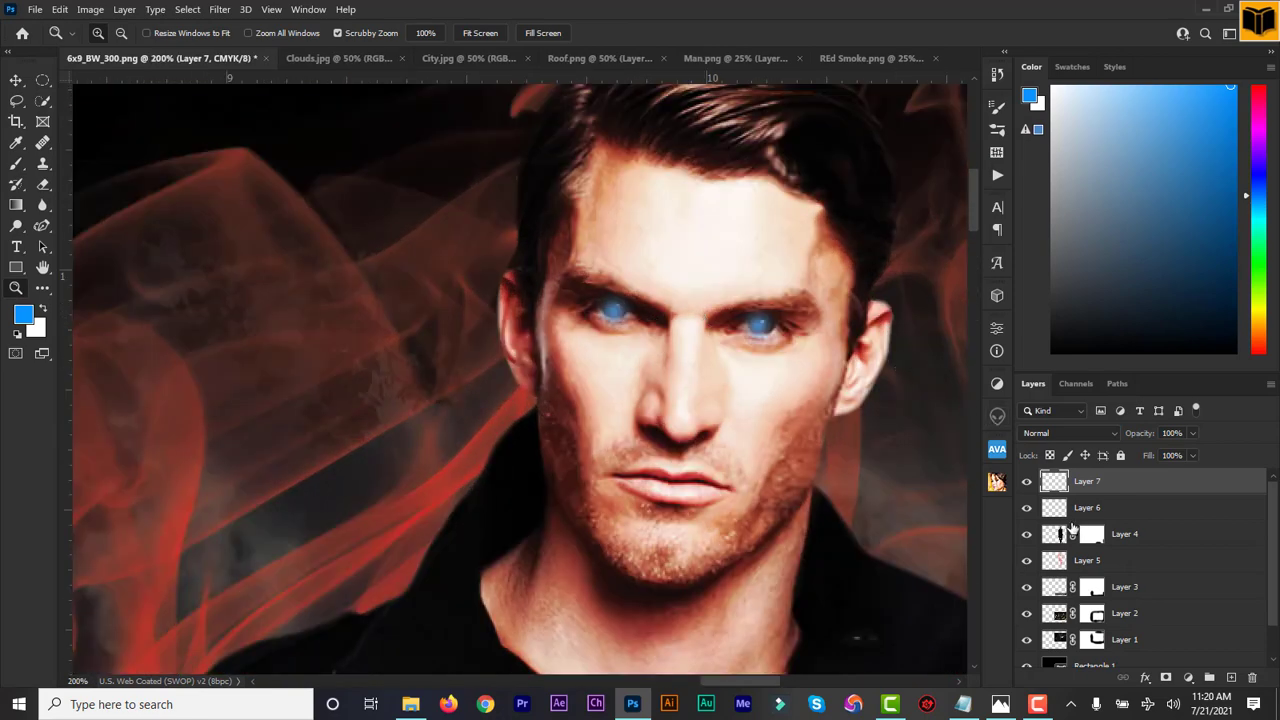
click(1099, 432)
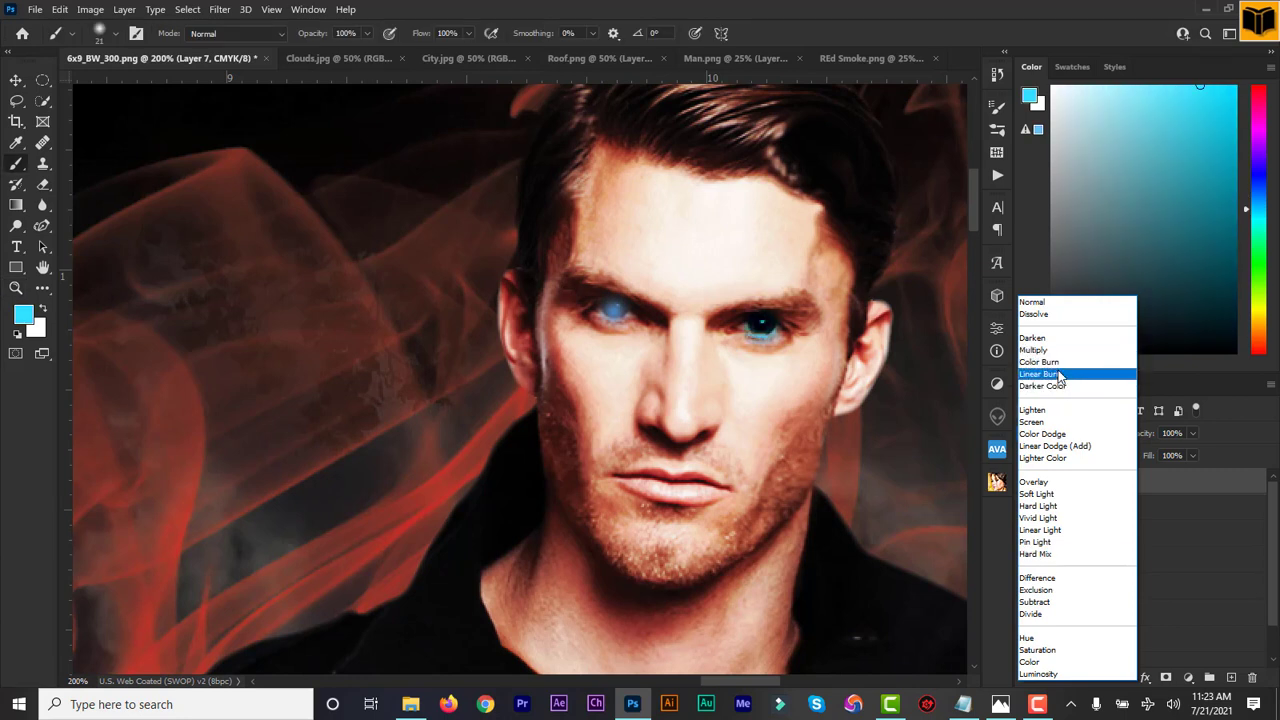
Set Layer 6 to the Linear Burn blend mode and toggle it to compare
key(Escape)
click(1075, 510)
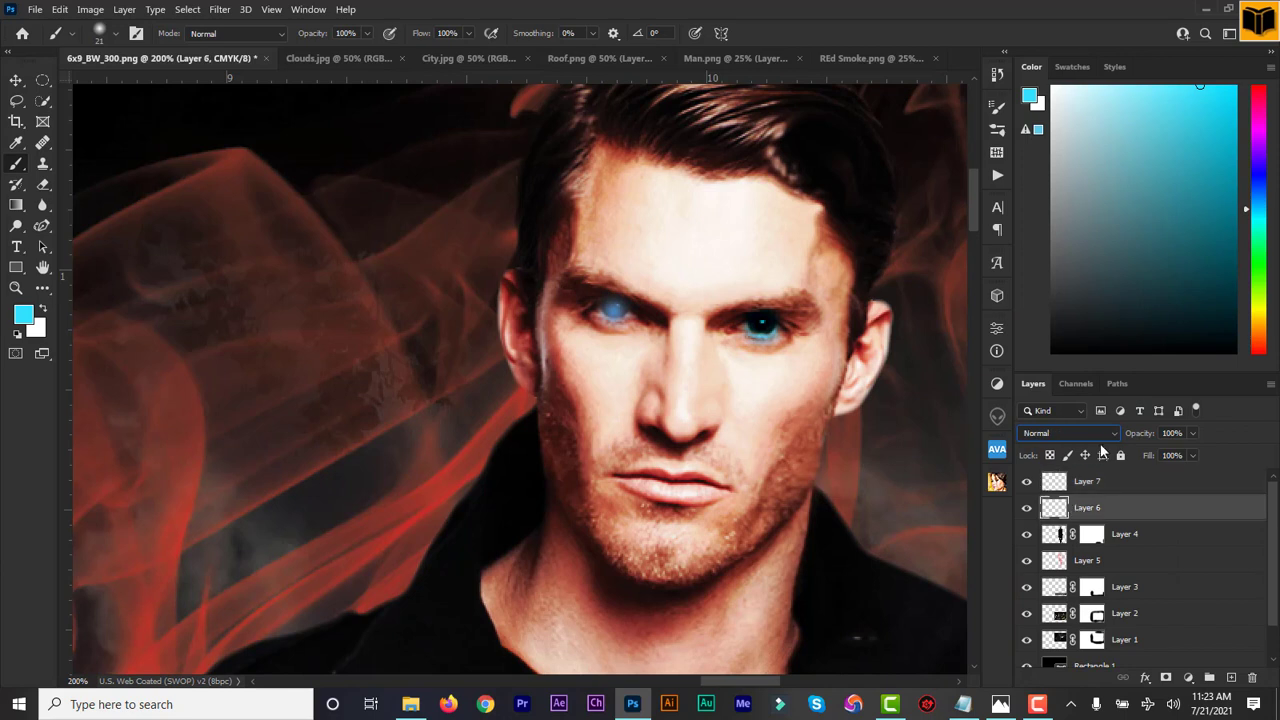
click(1106, 441)
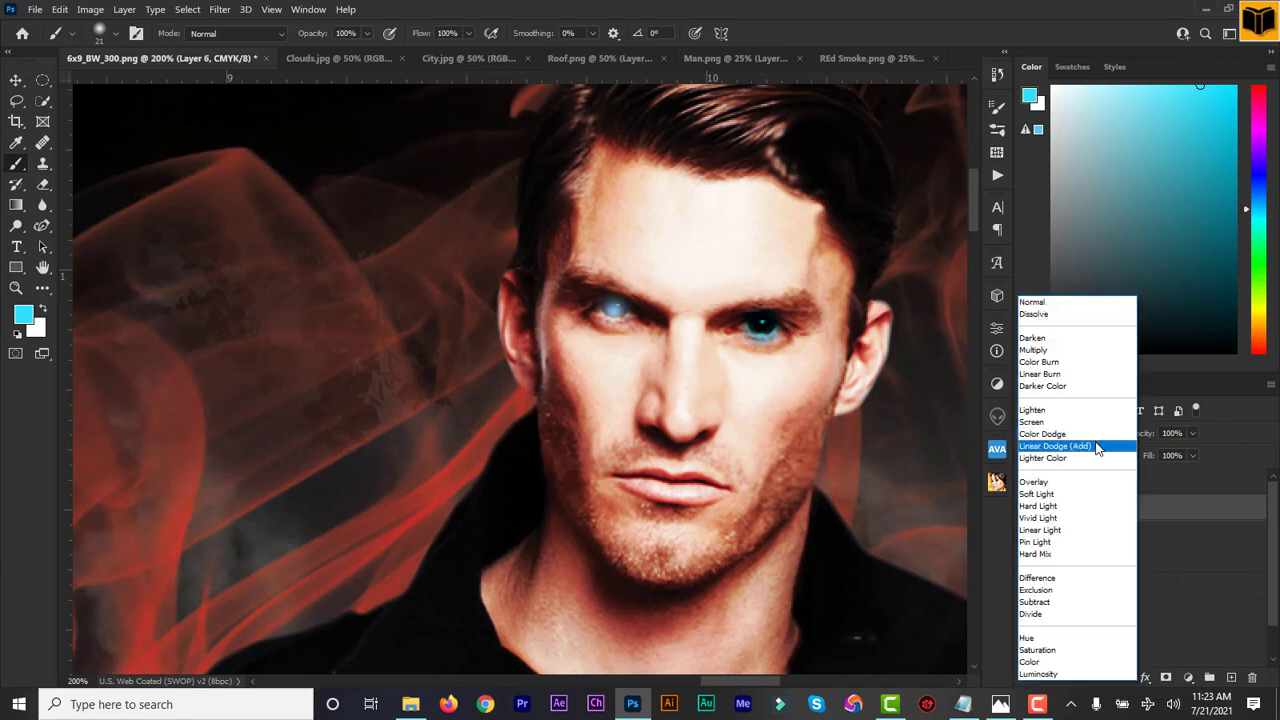
click(1058, 377)
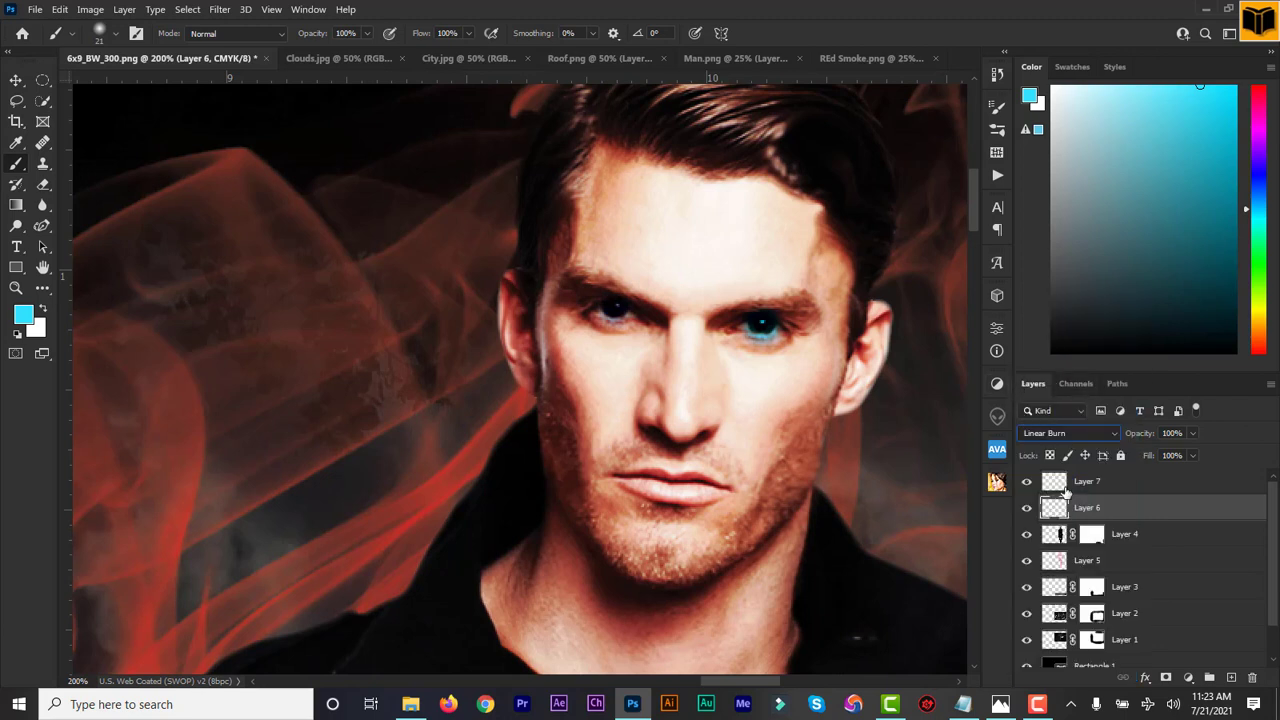
click(1026, 508)
click(1026, 508)
Repaint the man's left eye a vivid cyan-blue, then select Layer 7
click(613, 310)
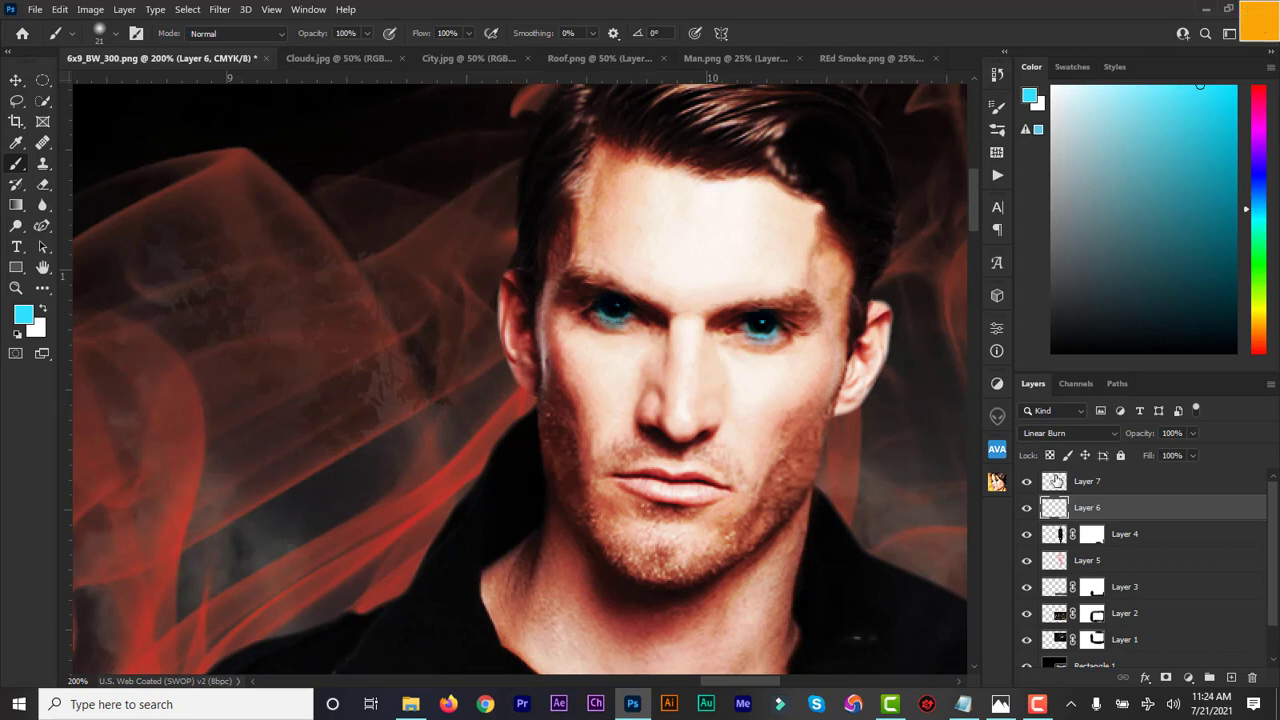
click(1057, 481)
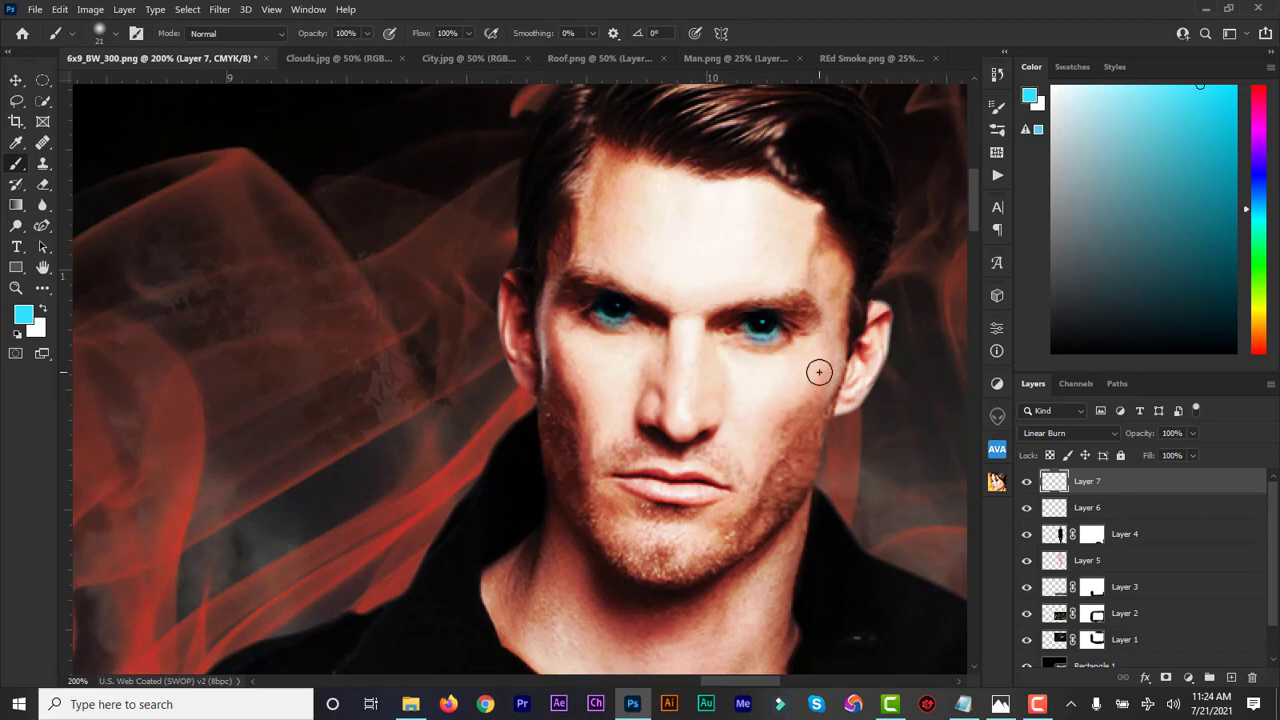
key(ctrl+minus)
key(ctrl+minus)
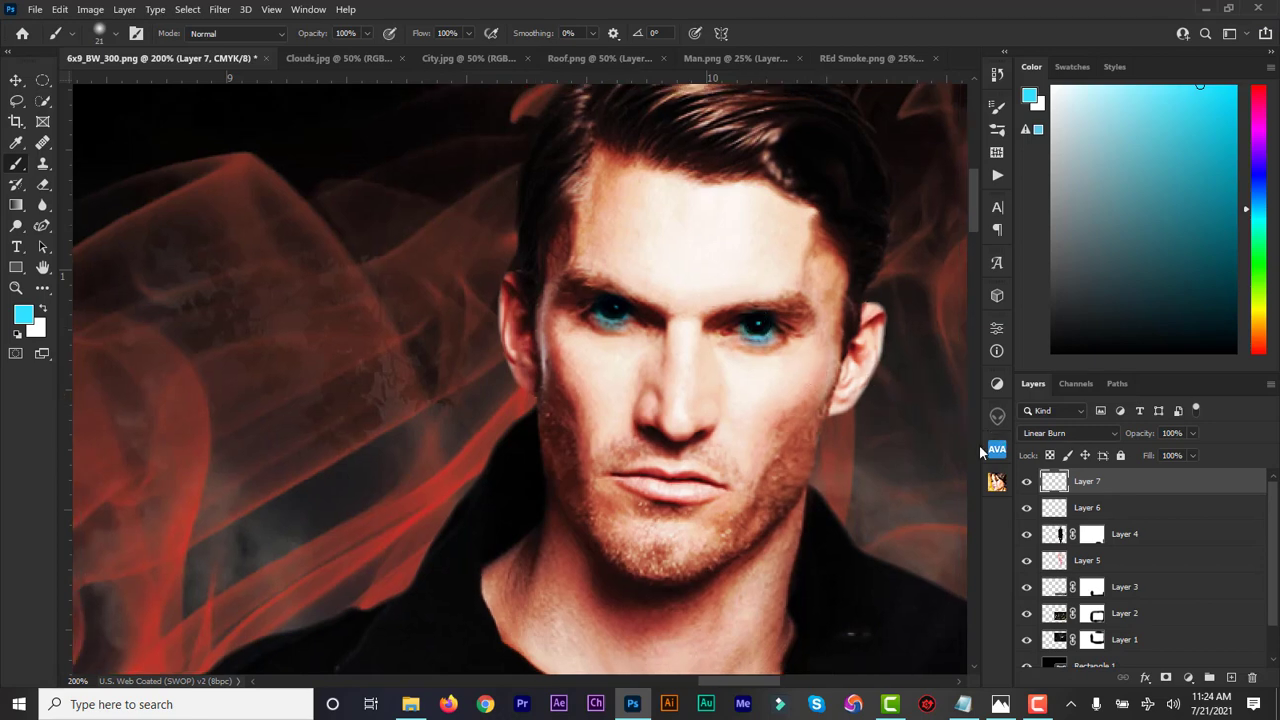
Zoom out to the full cover and undo the CMYK conversion to restore RGB colour
key(ctrl+minus)
key(ctrl+minus)
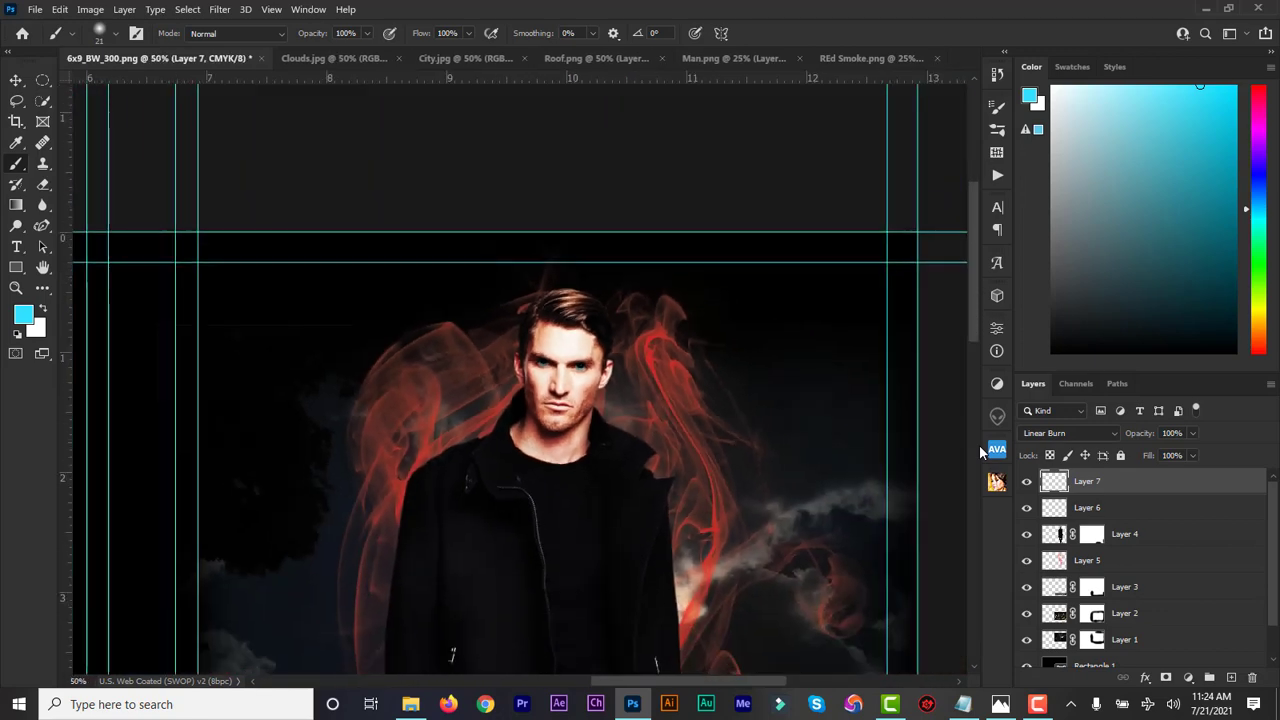
key(ctrl+minus)
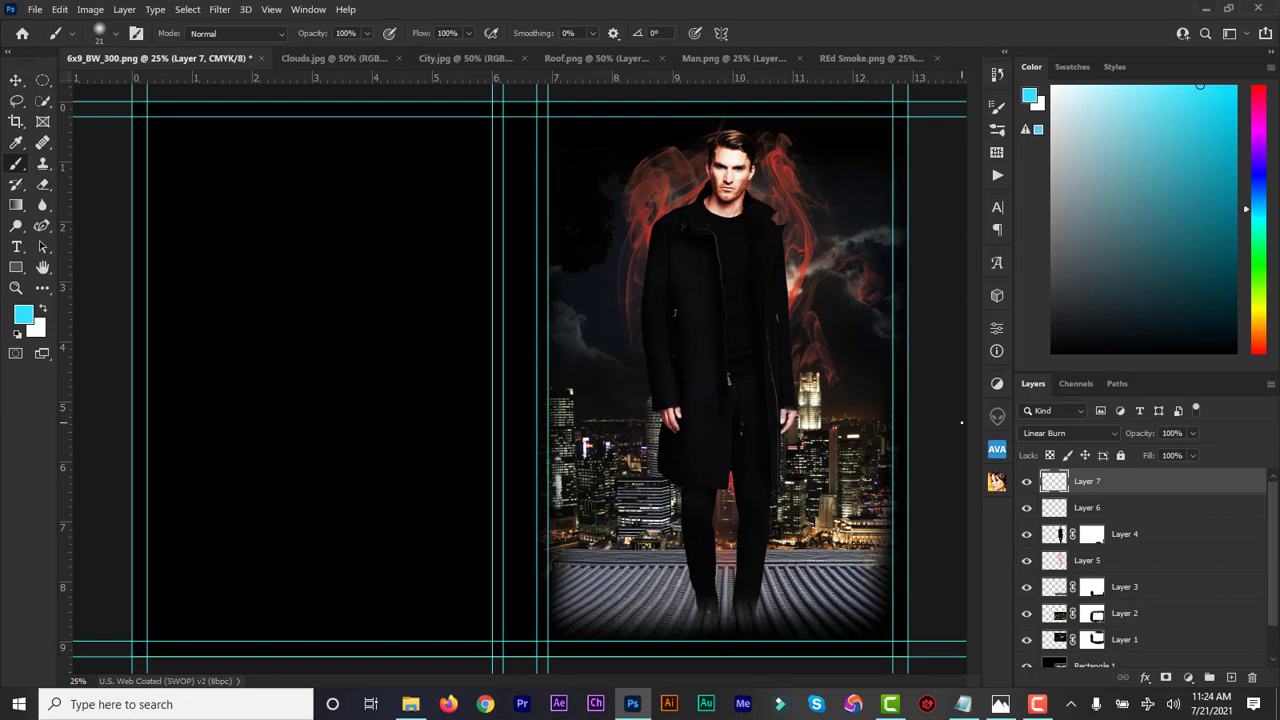
key(ctrl+minus)
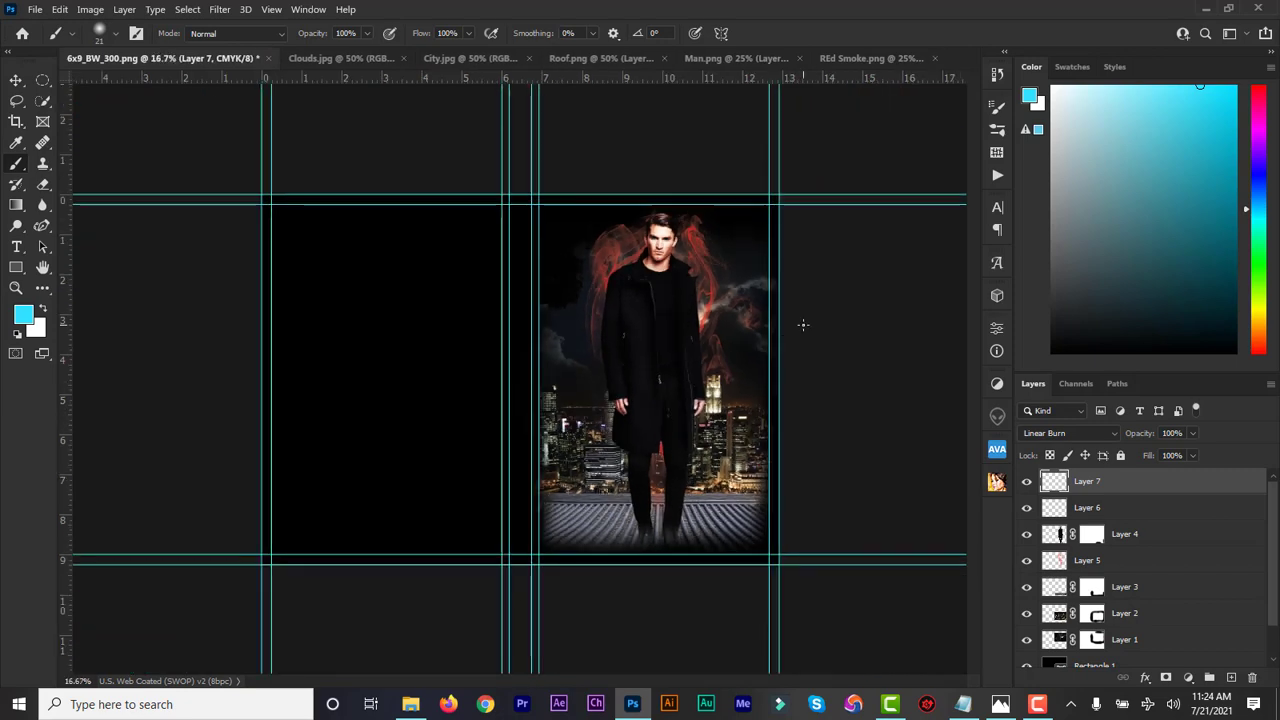
key(ctrl+plus)
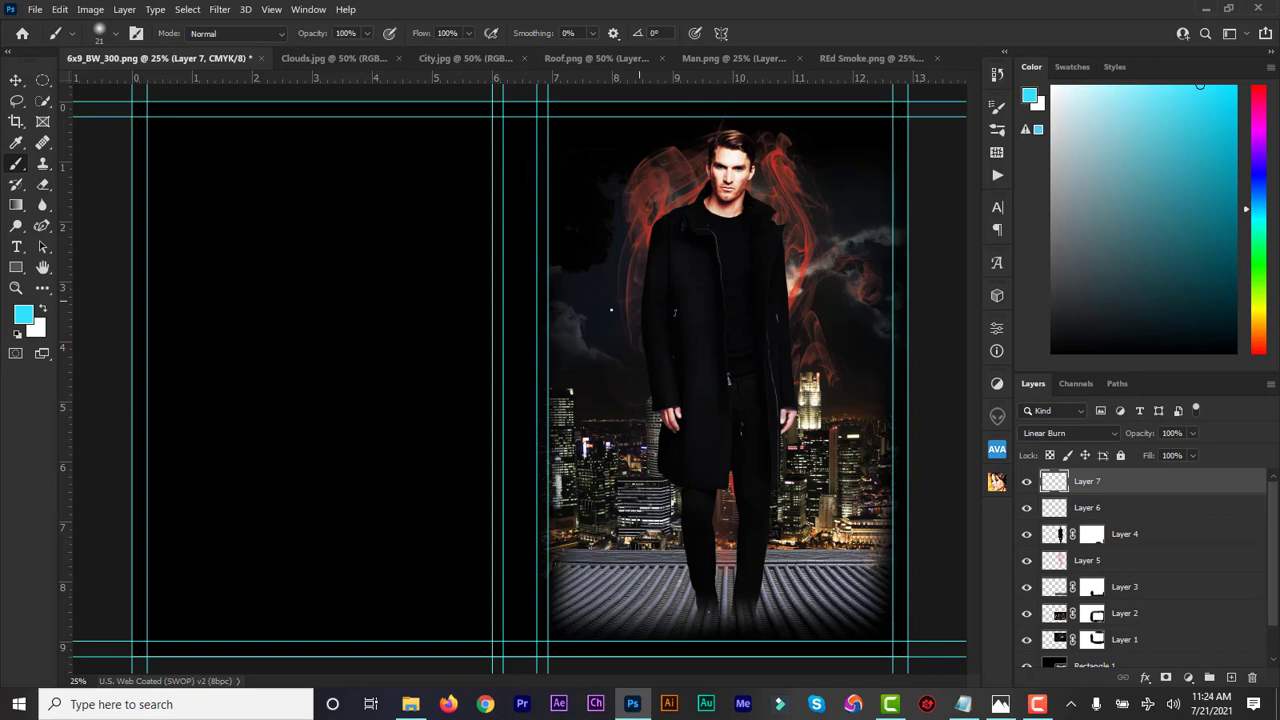
key(ctrl+z)
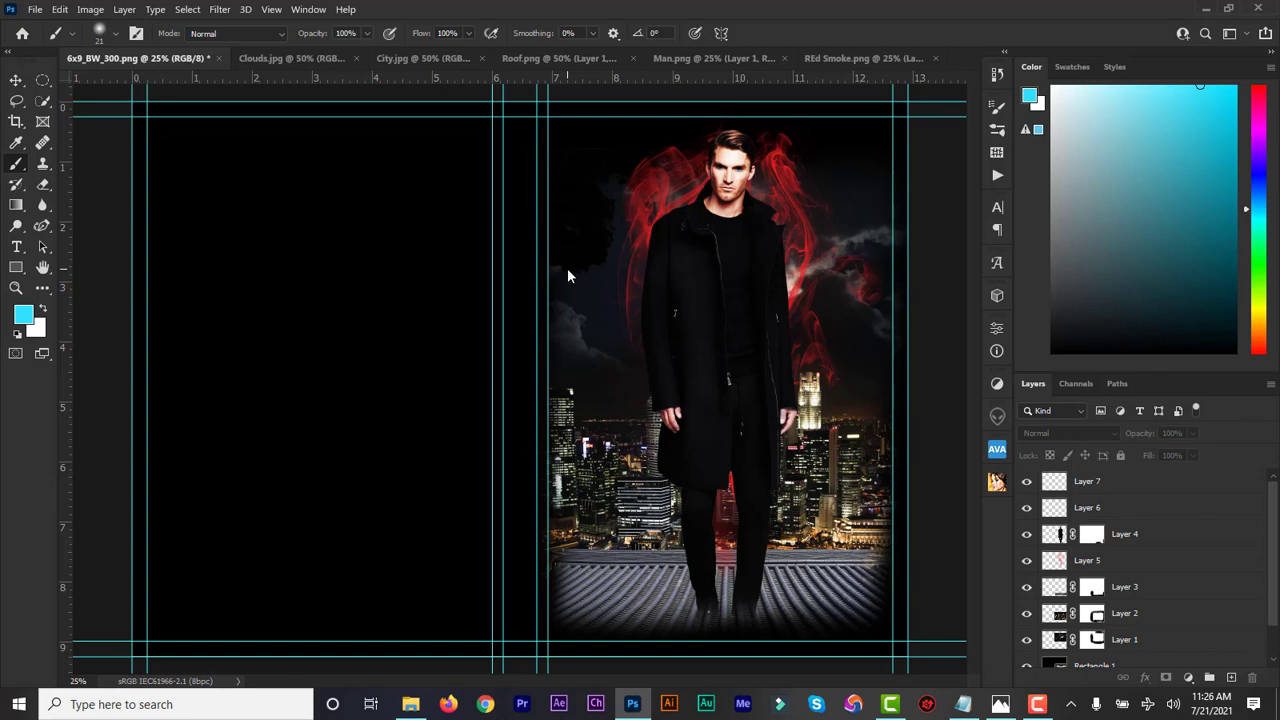
click(1135, 597)
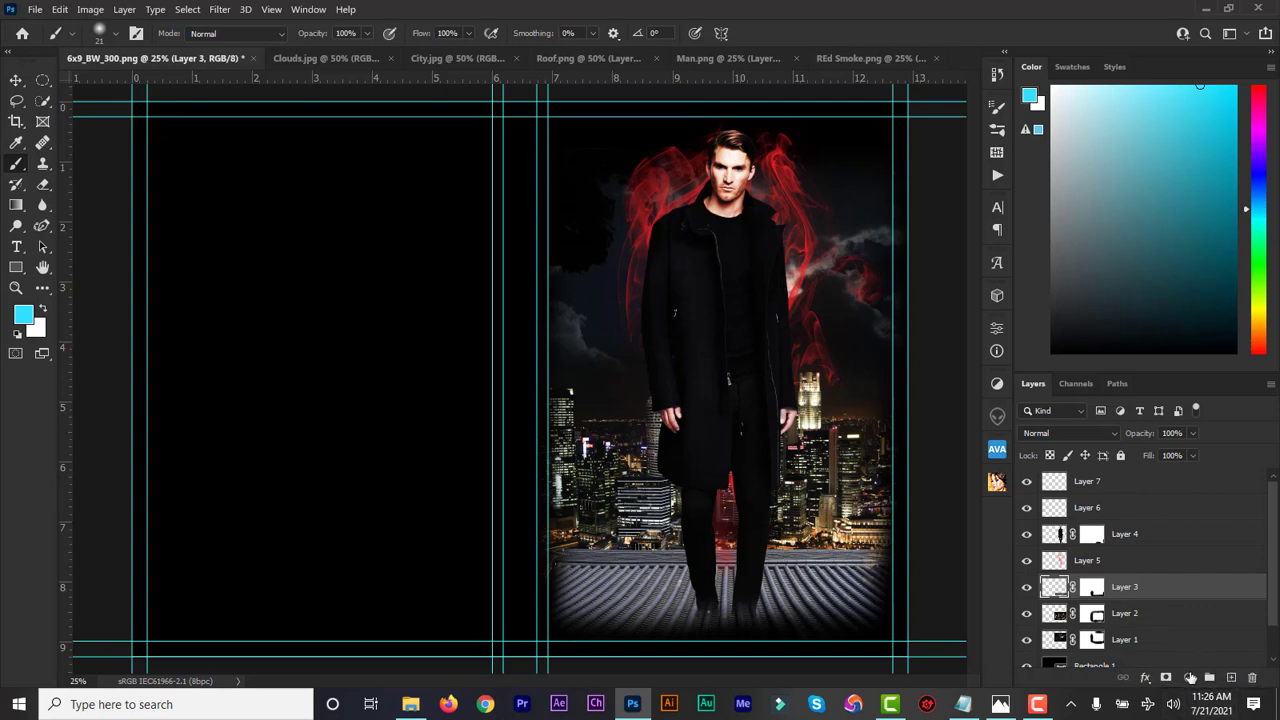
Add a Curves adjustment layer above Layer 3
click(1189, 678)
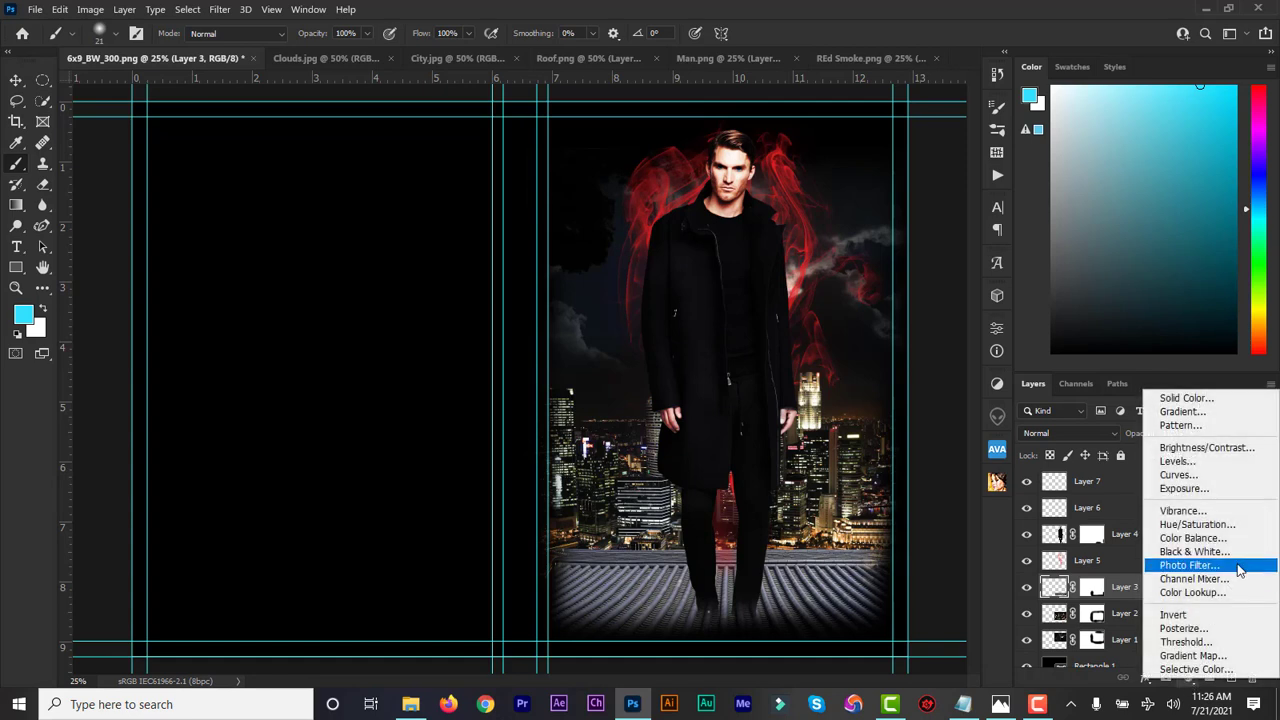
click(1185, 475)
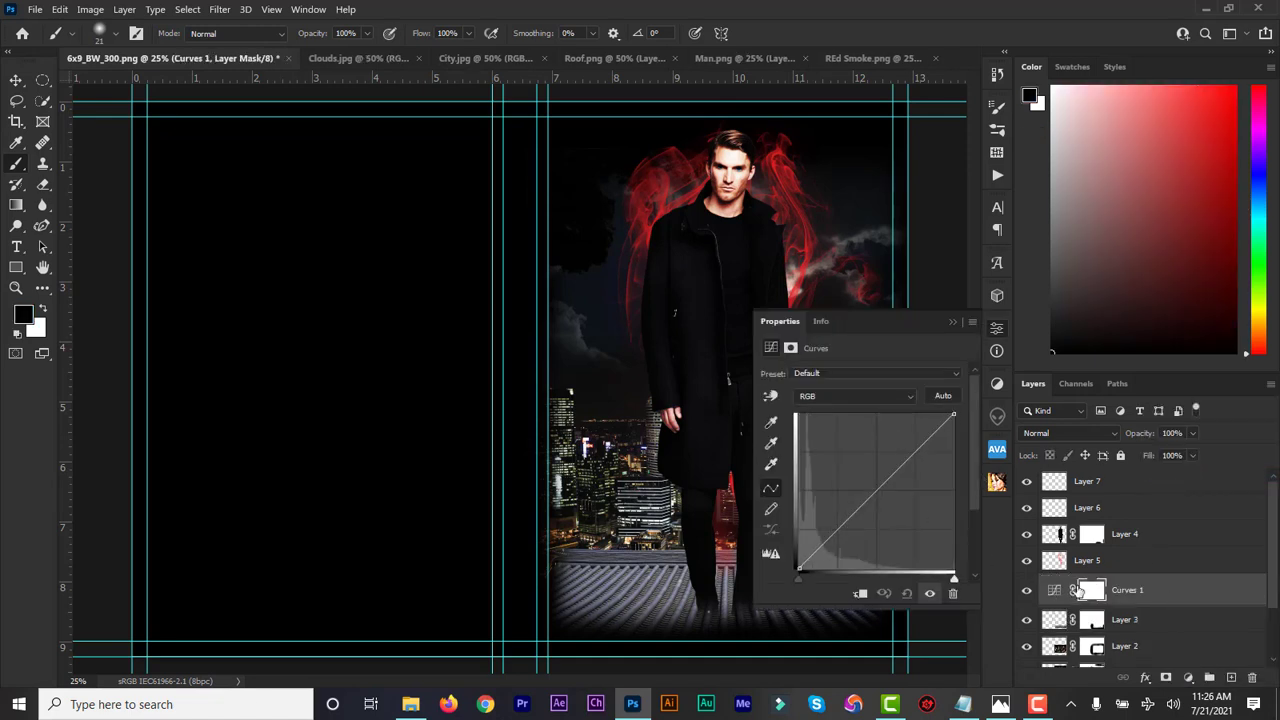
click(852, 396)
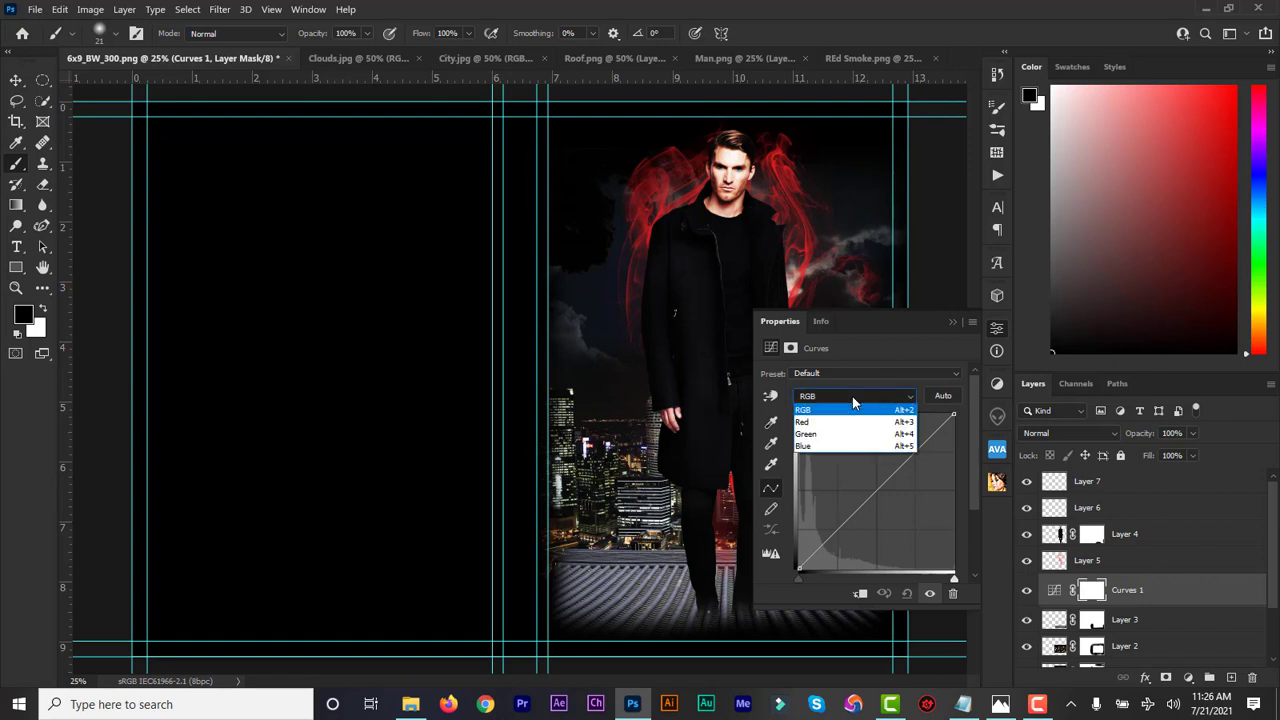
click(852, 396)
click(852, 396)
click(863, 394)
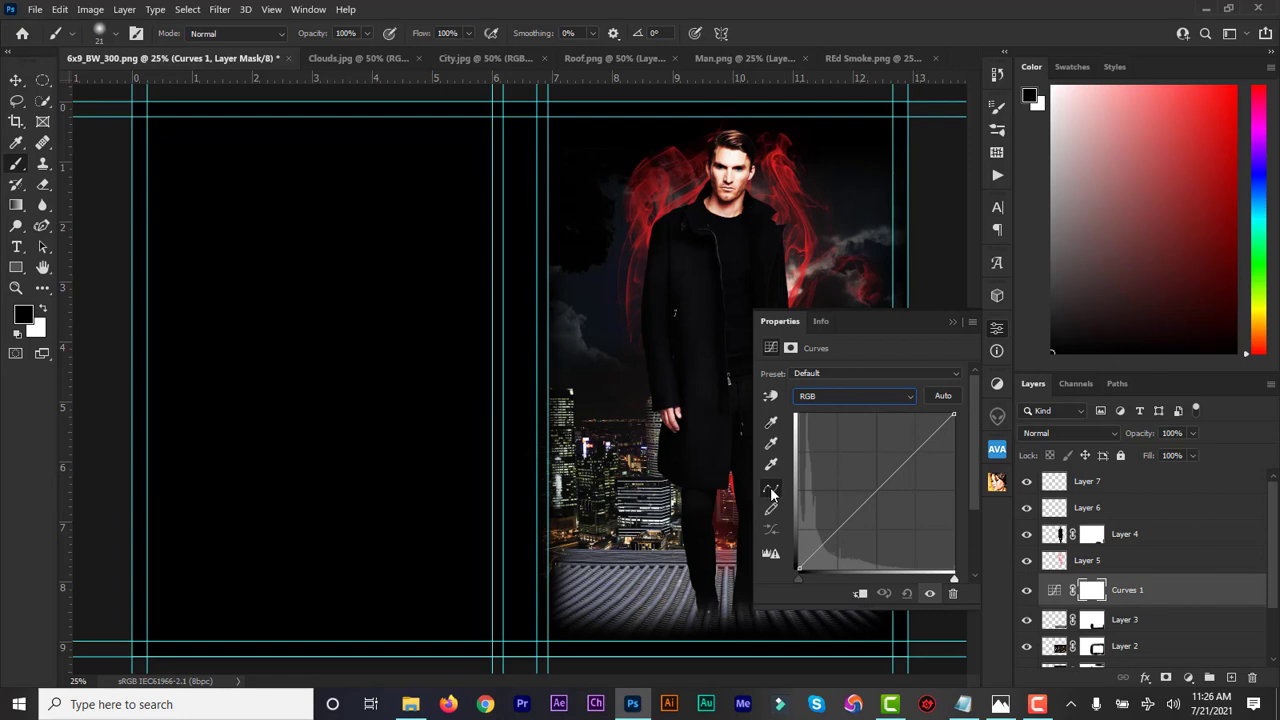
Lower a midpoint on the Red curve and hide the man and smoke layers
click(841, 395)
click(837, 425)
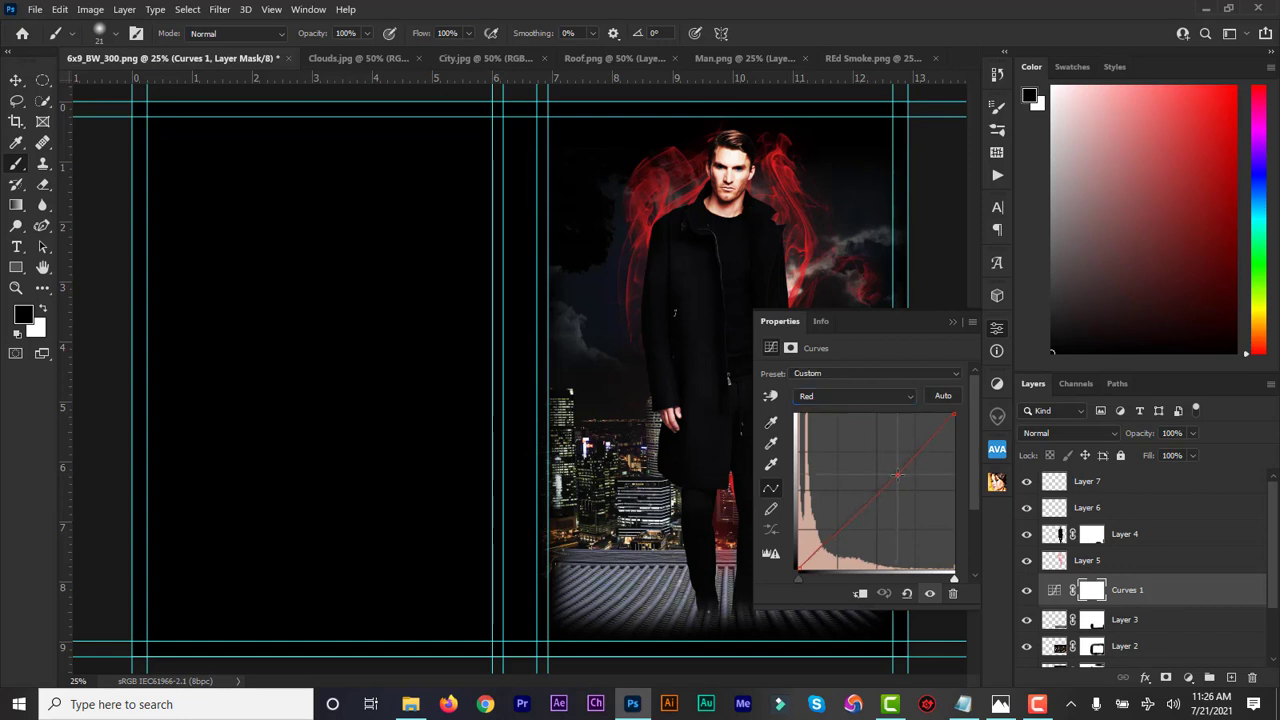
click(899, 476)
drag(899, 476, 912, 480)
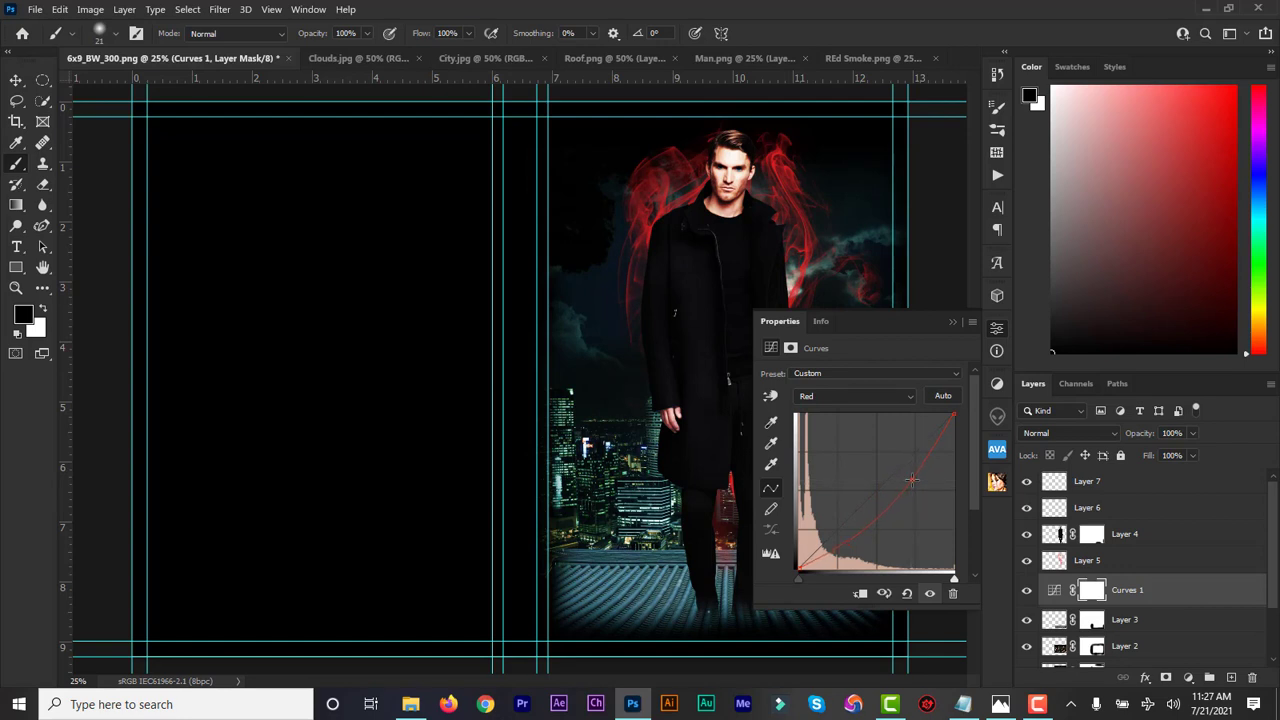
click(955, 321)
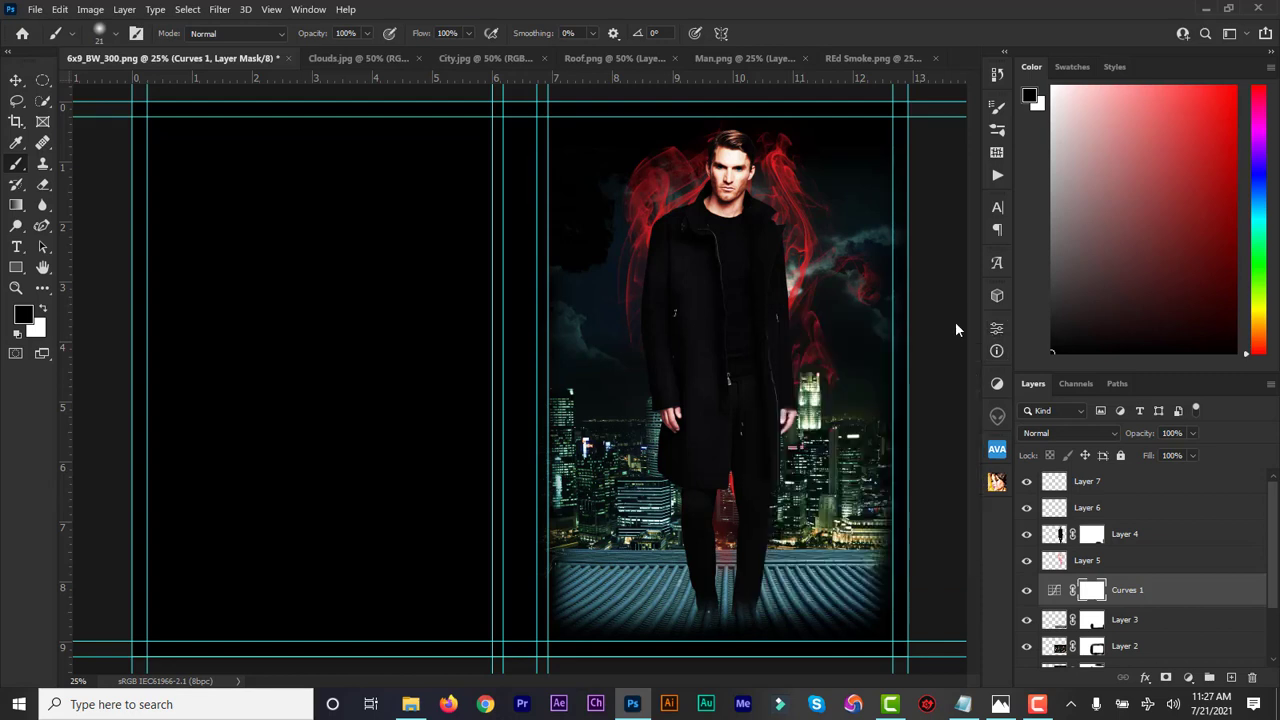
drag(1029, 560, 1029, 491)
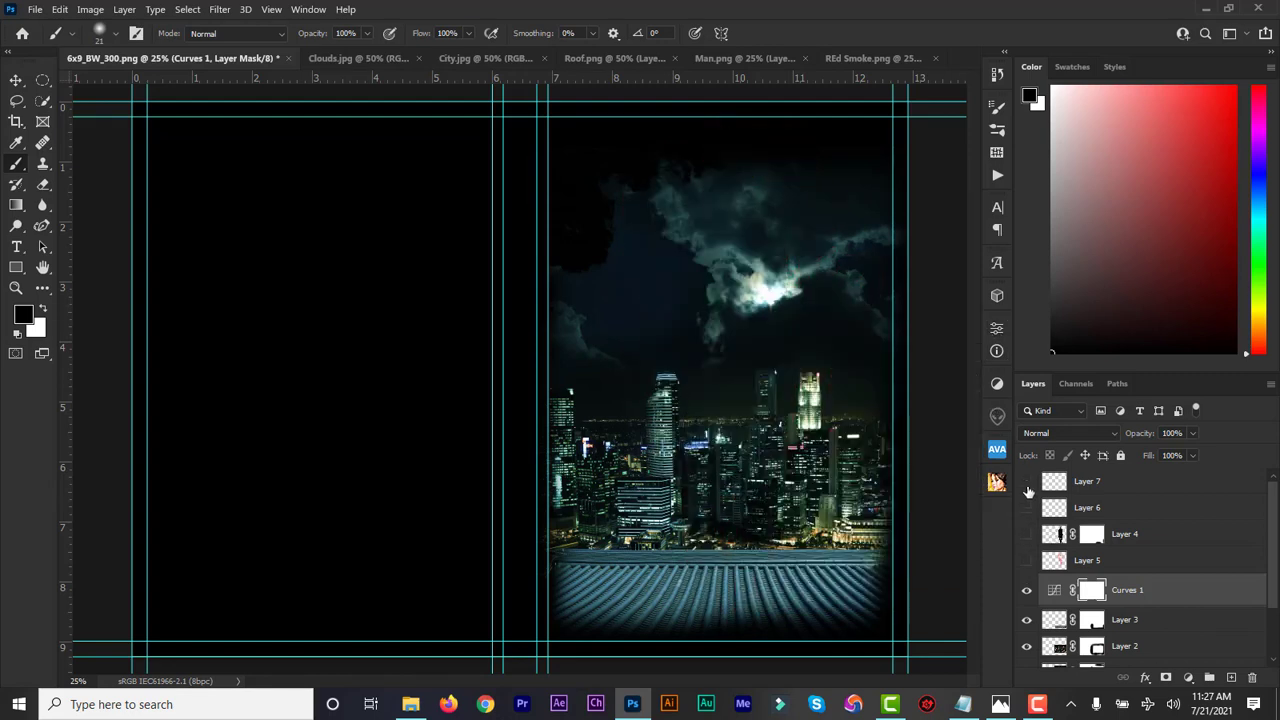
Compare Curves 1 on and off, then add a control point on its Green curve
click(1026, 590)
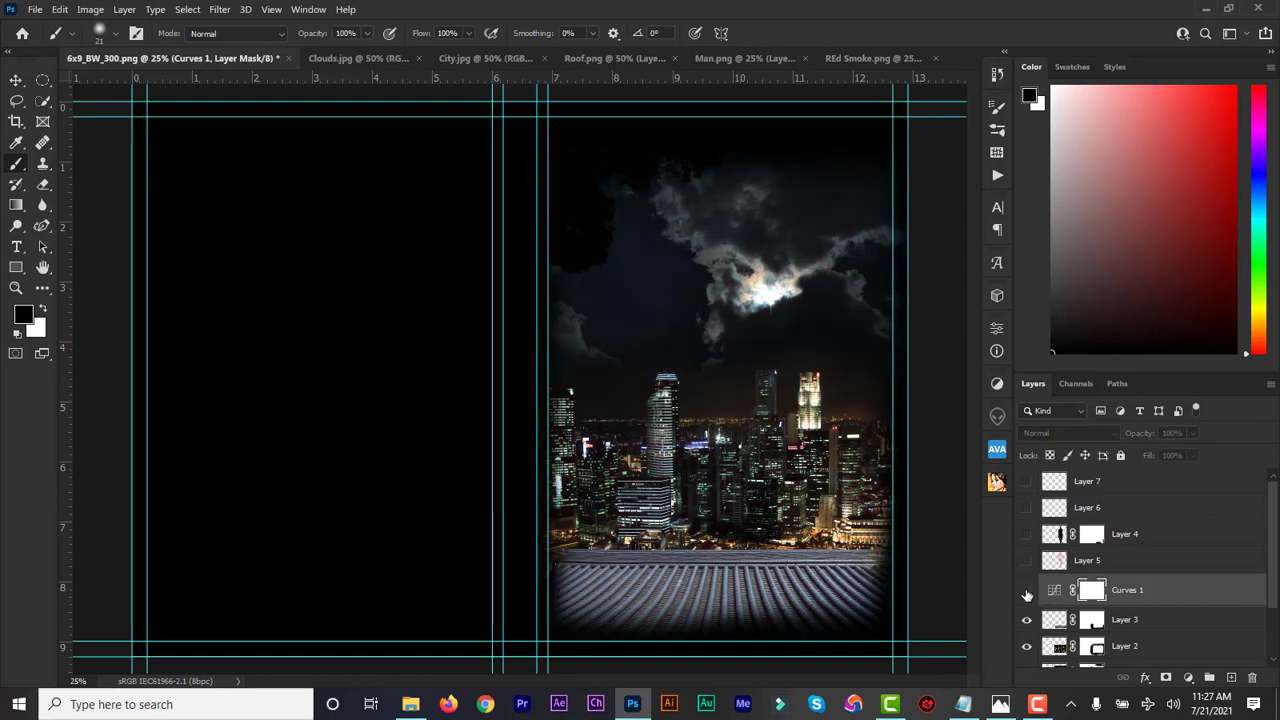
click(1026, 592)
click(1026, 593)
click(1026, 594)
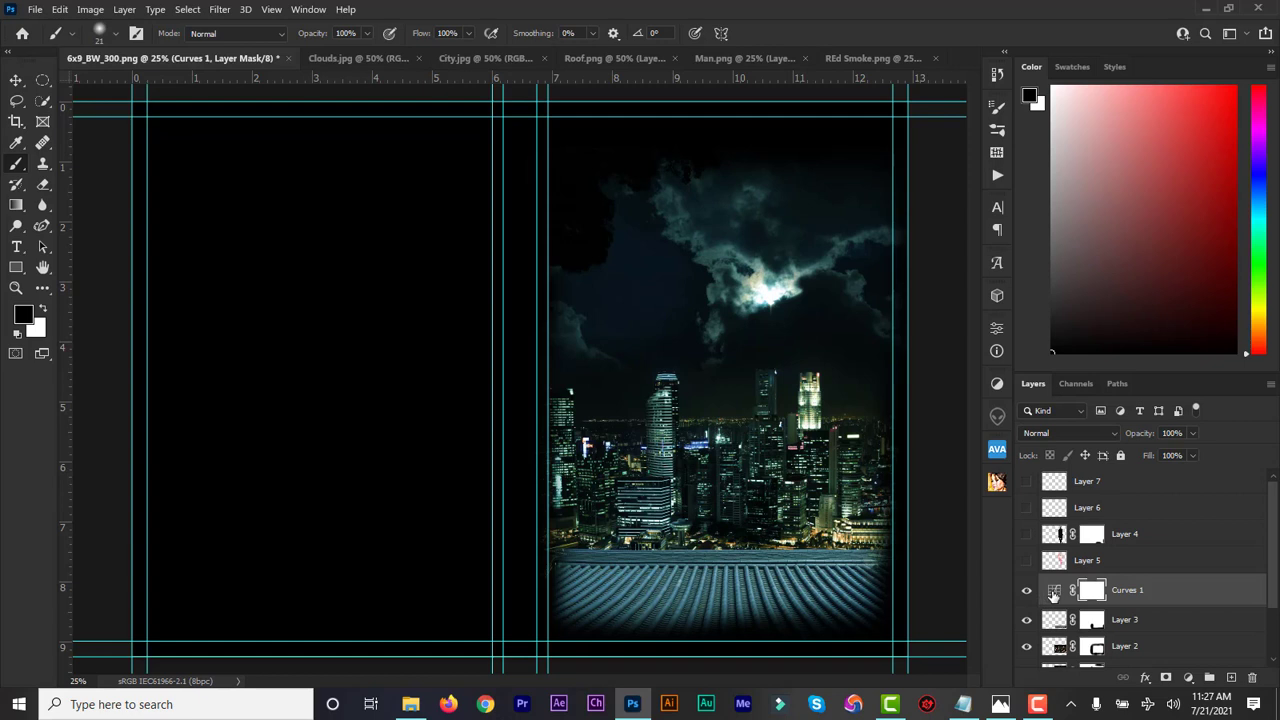
double_click(1053, 590)
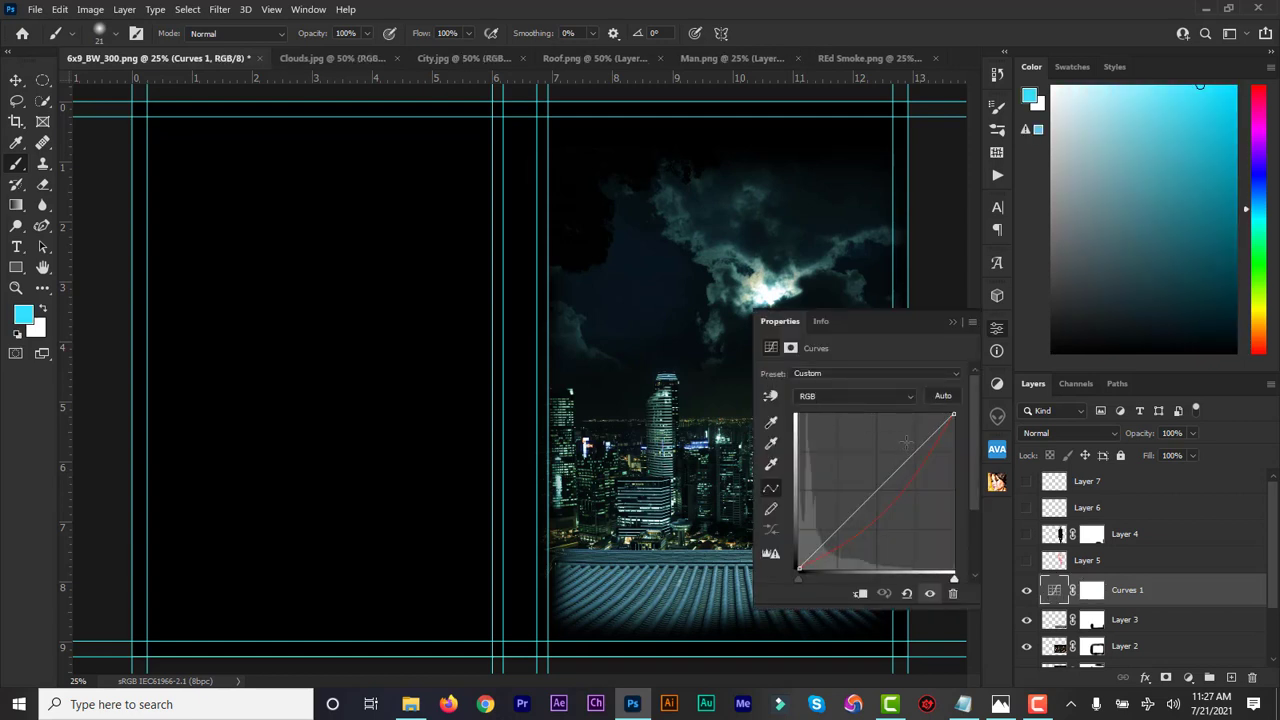
click(892, 394)
click(874, 430)
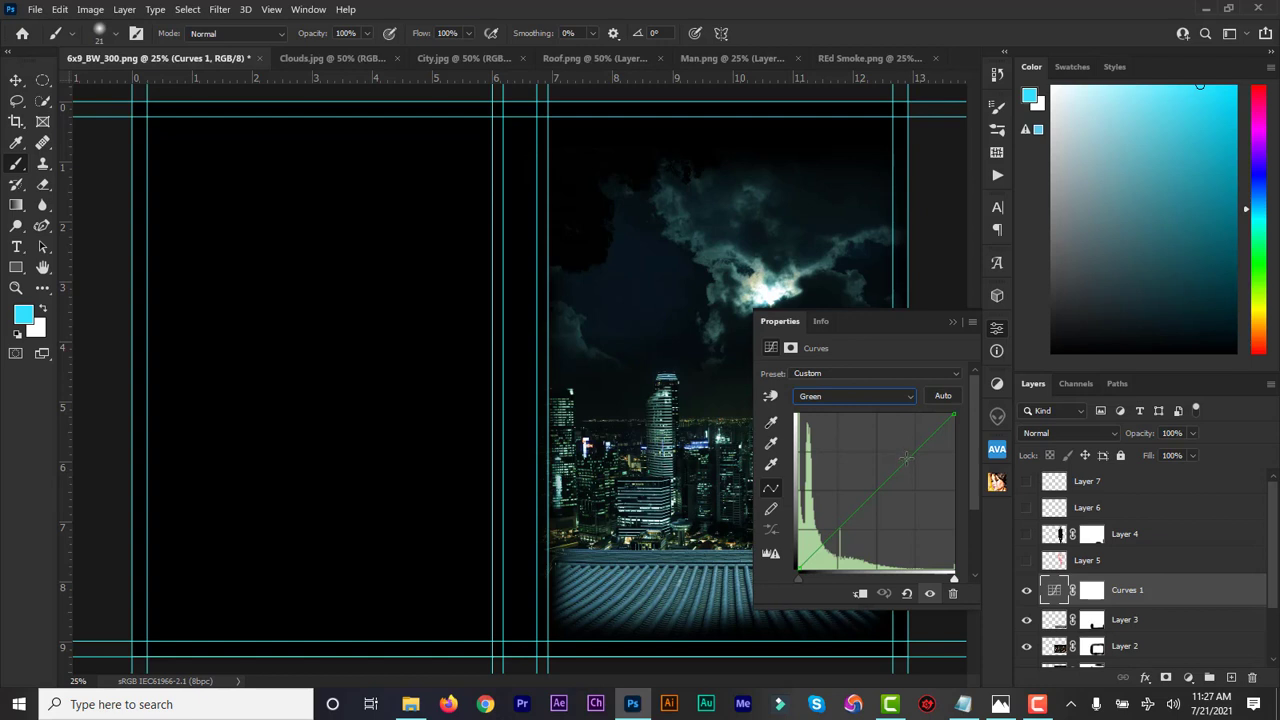
click(905, 458)
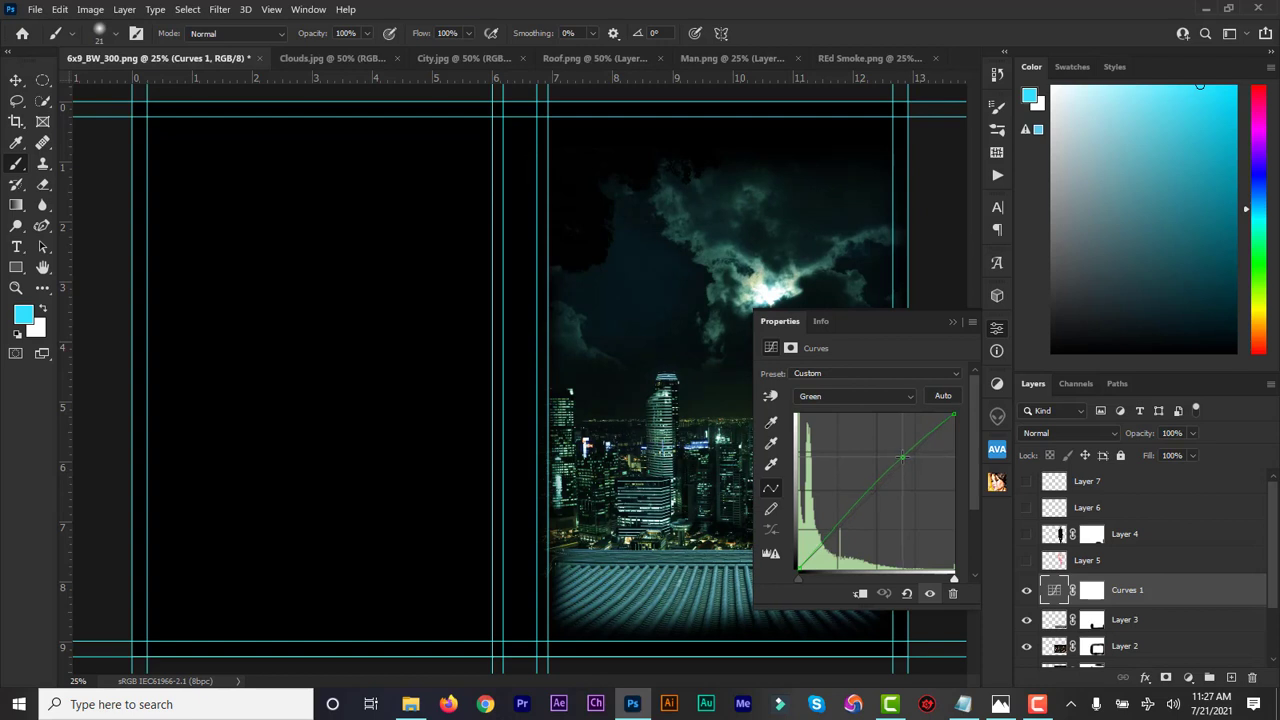
Bow the Blue channel curve upward for a cool blue grade and compare
click(866, 397)
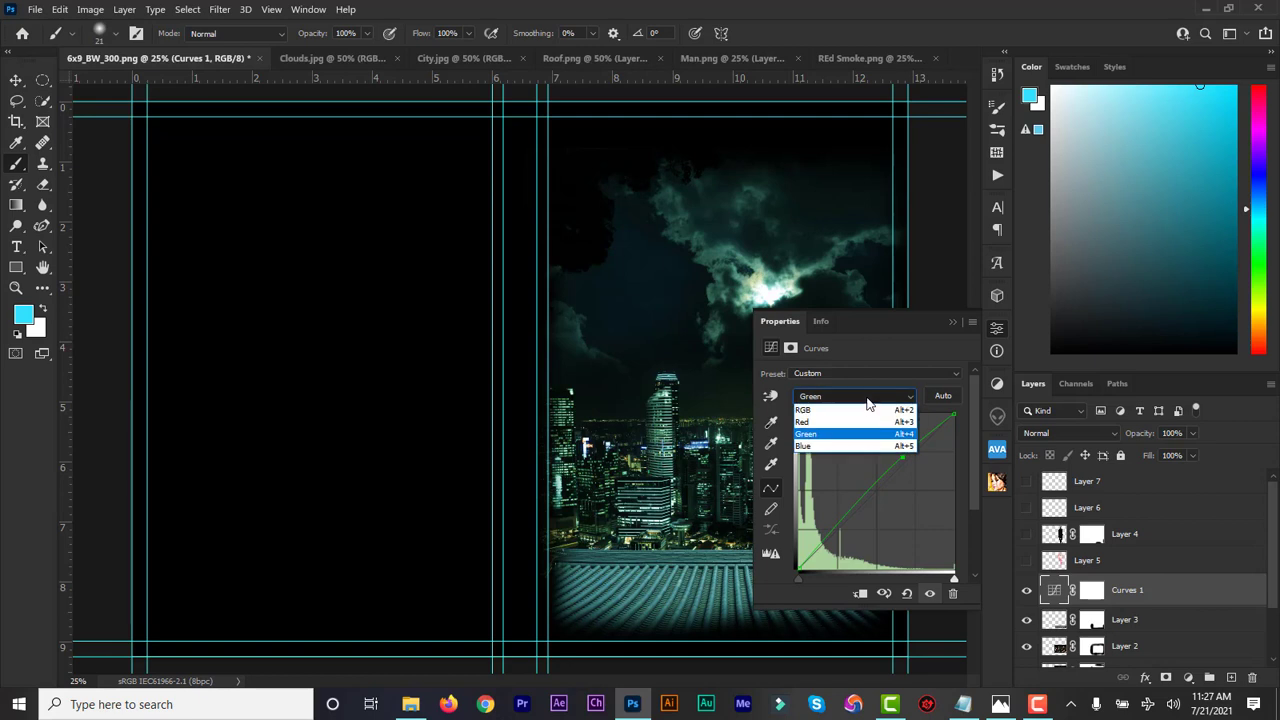
click(870, 452)
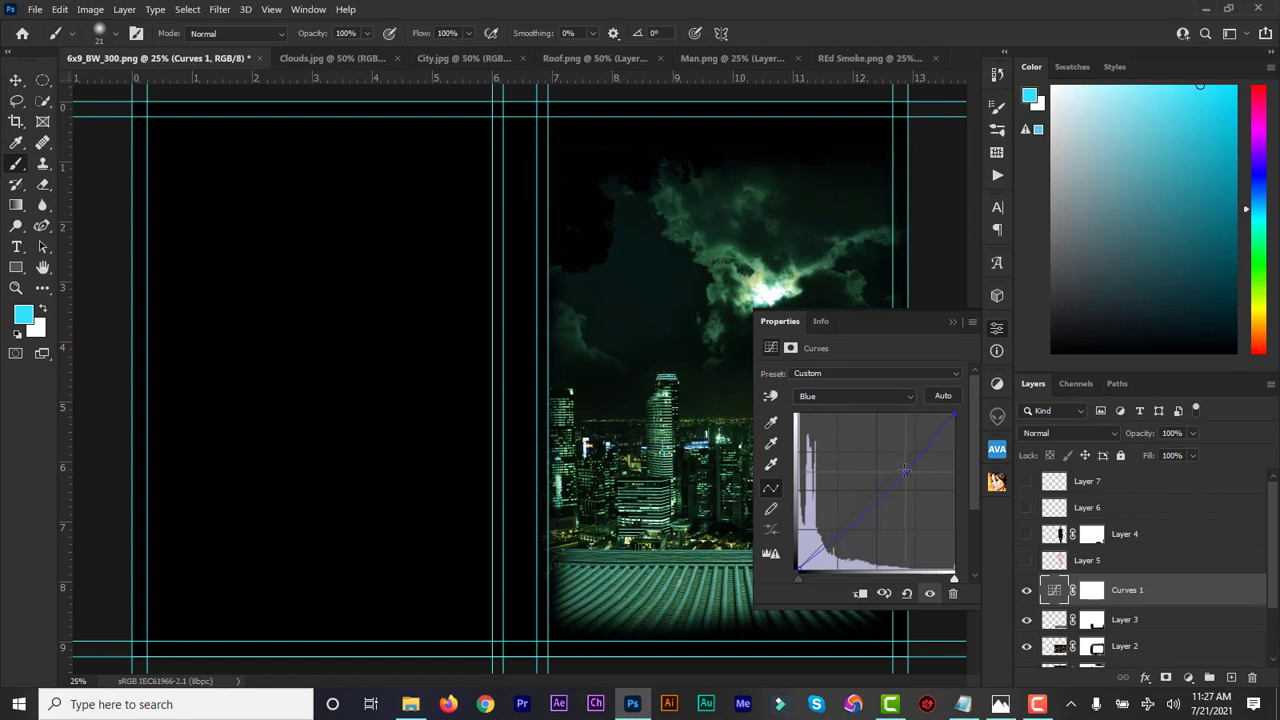
drag(894, 462, 884, 460)
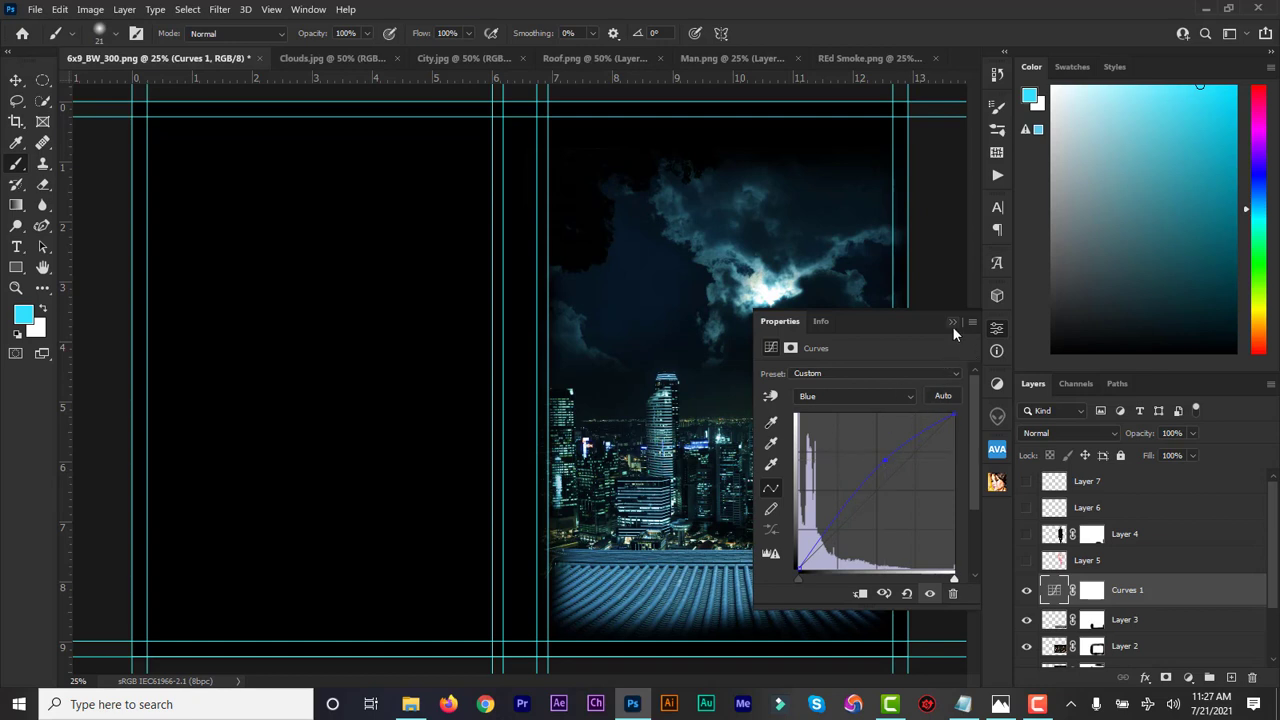
click(857, 395)
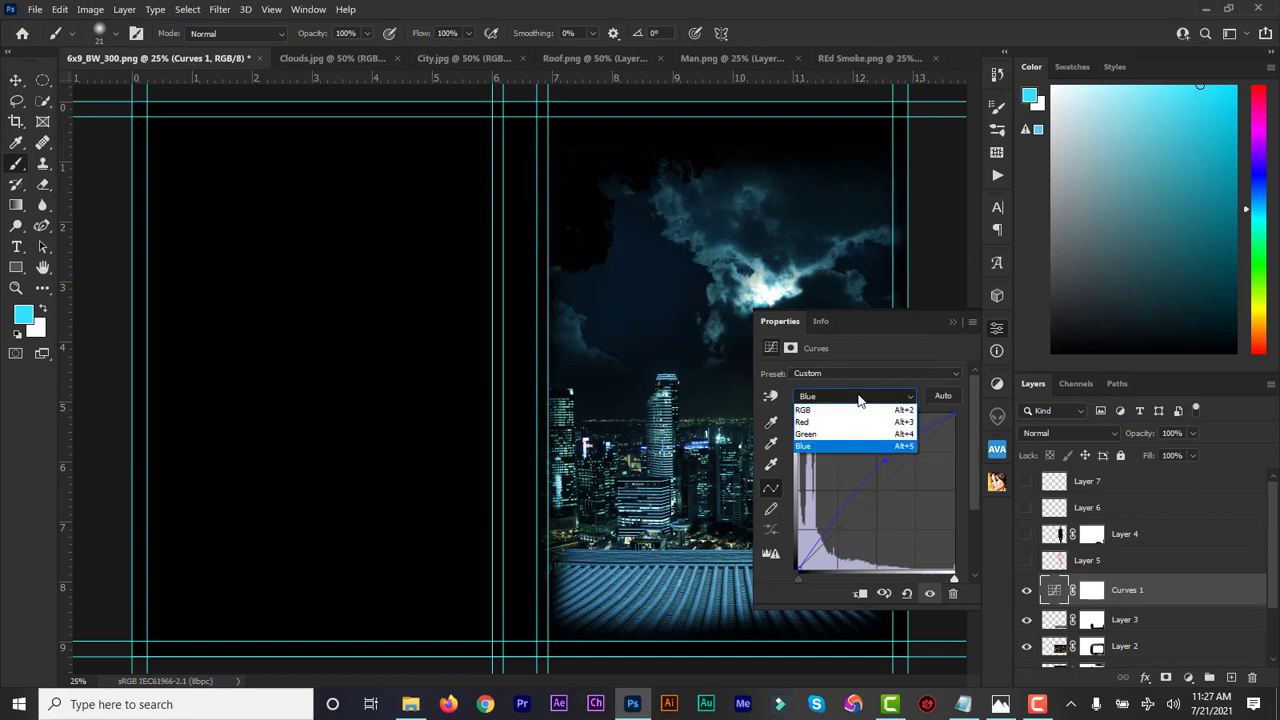
click(855, 411)
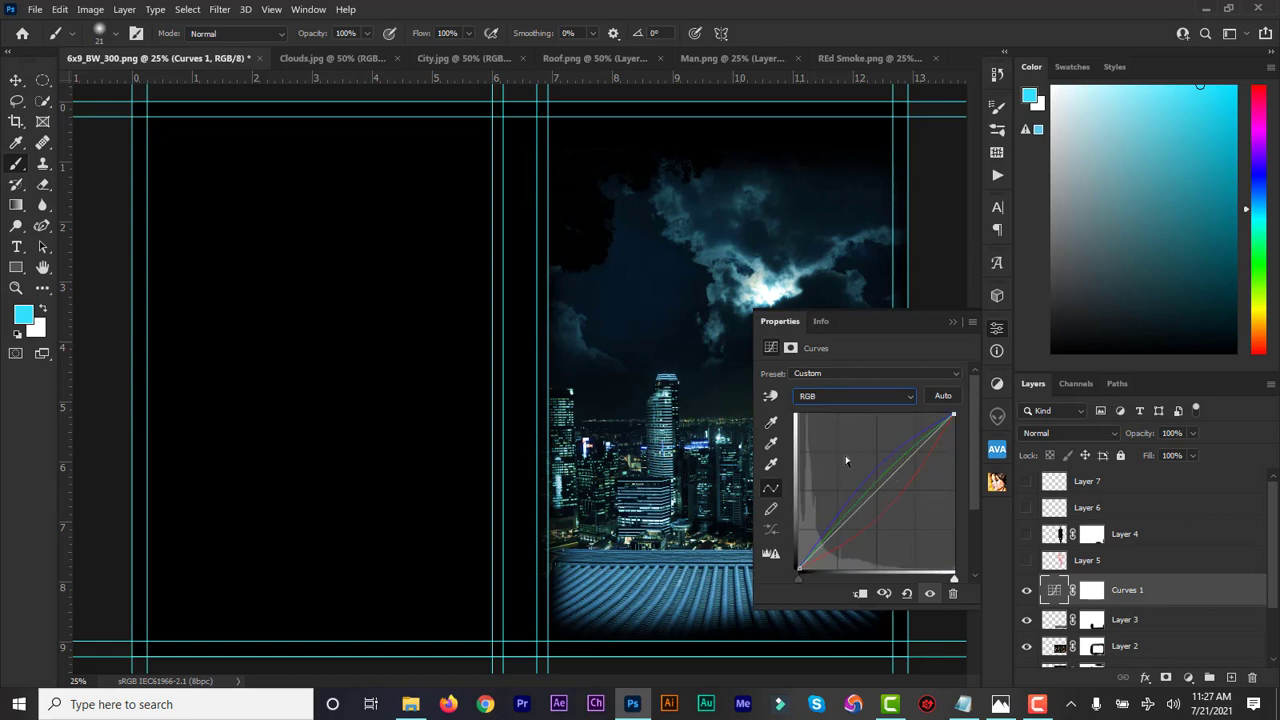
click(951, 325)
click(1026, 591)
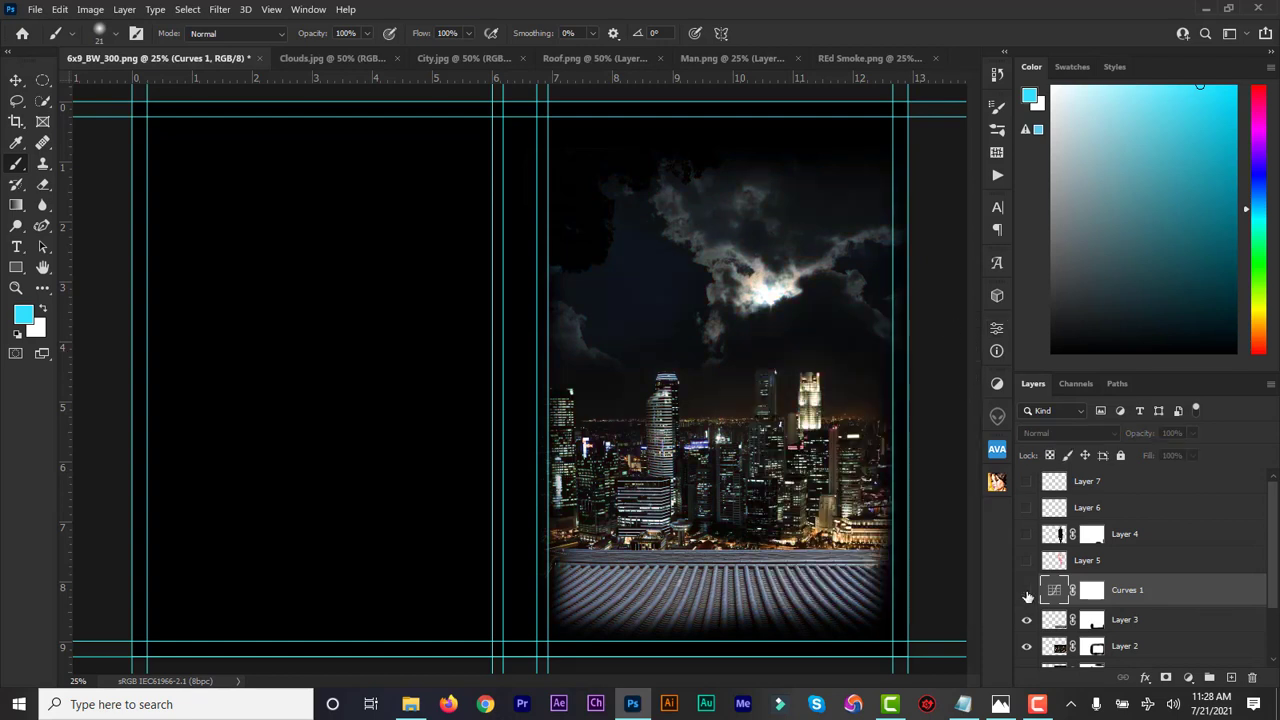
click(1027, 593)
click(1027, 593)
click(1027, 593)
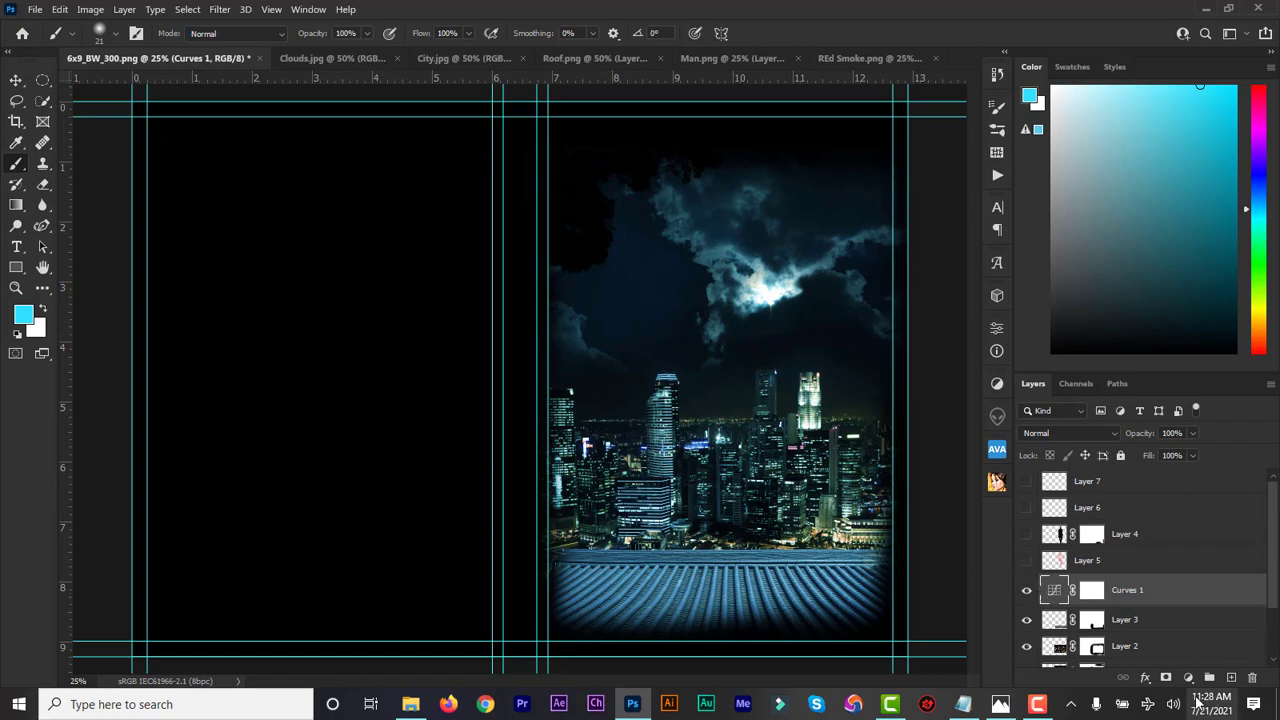
Add a Levels adjustment with shadow input 8, midtones 0.79 and output white 227
click(1188, 678)
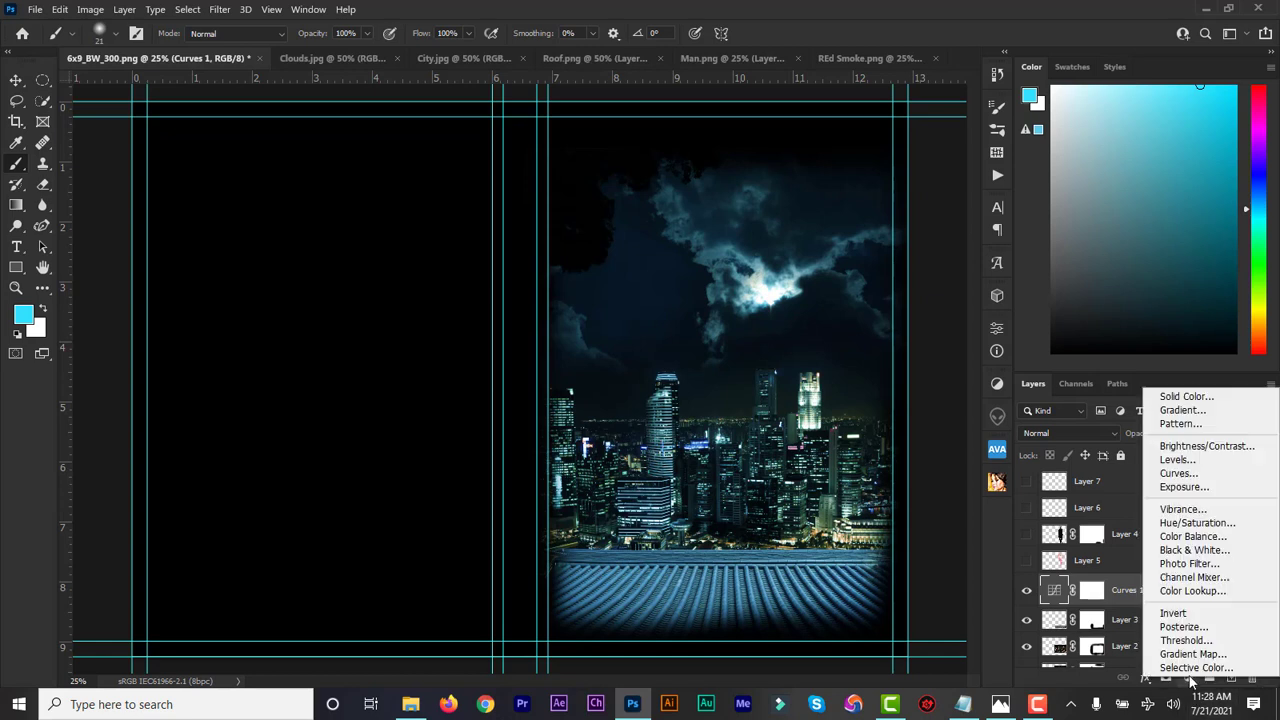
click(1196, 460)
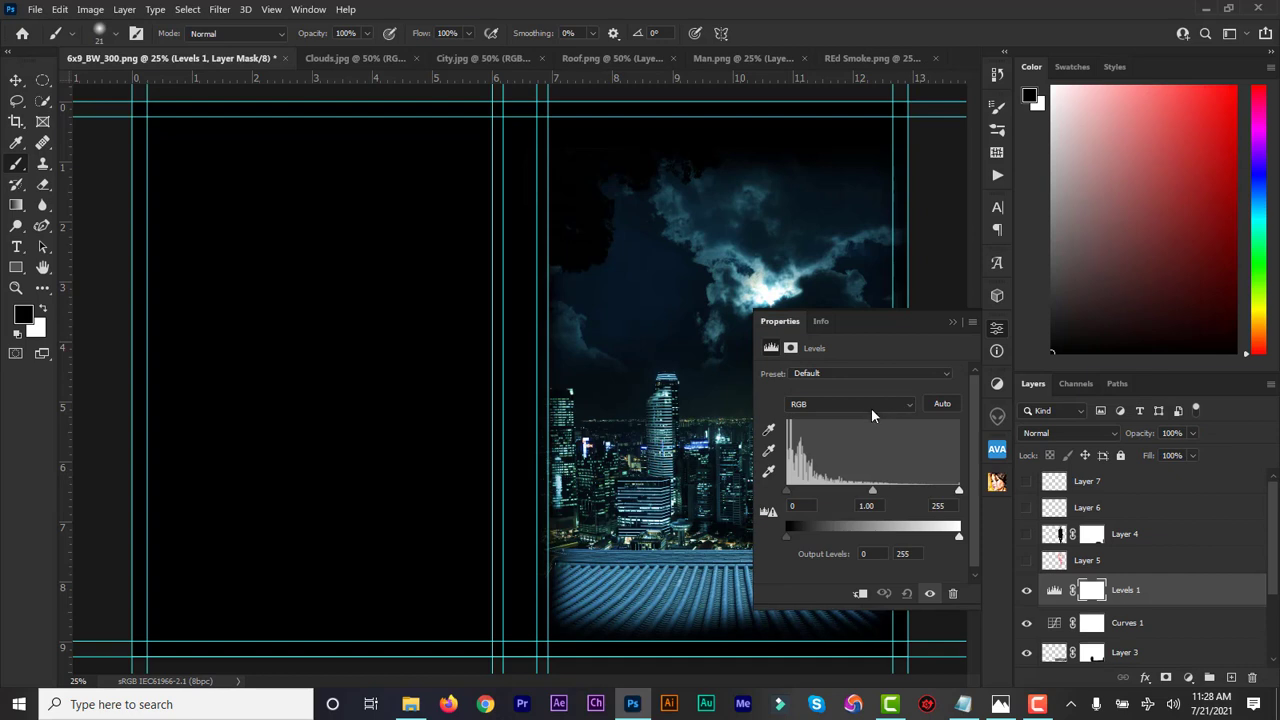
click(795, 505)
text(8)
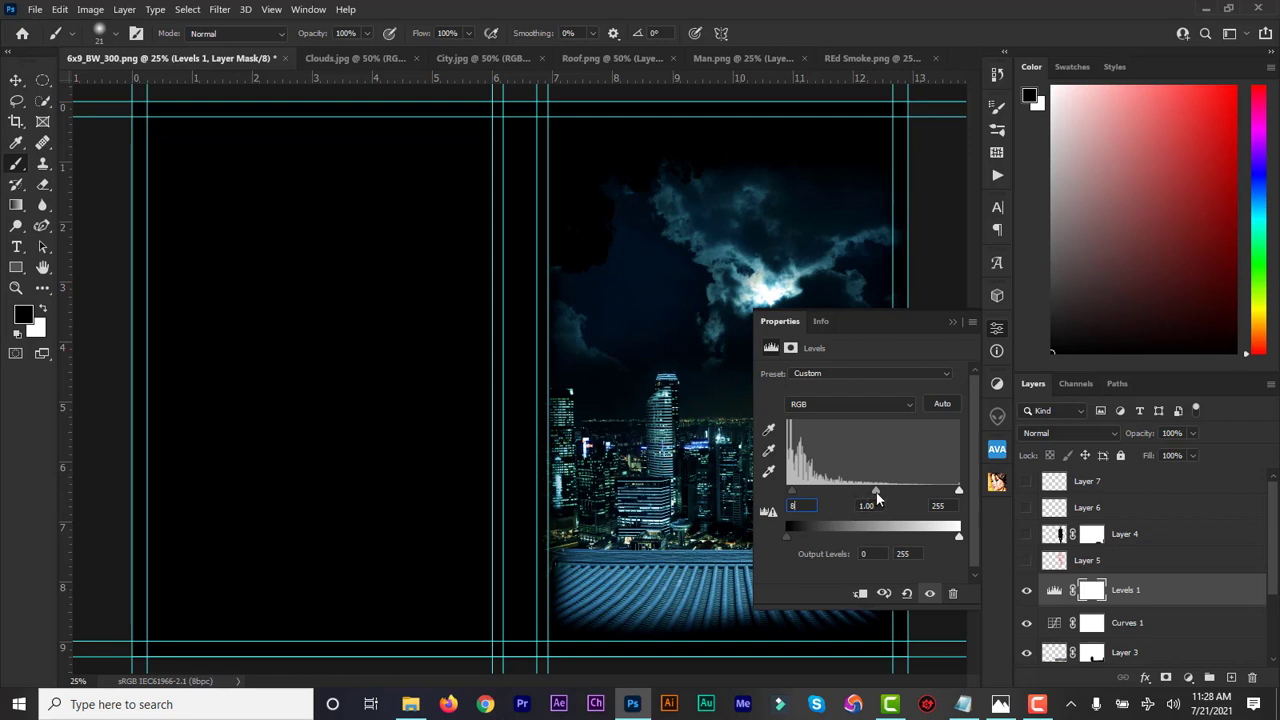
drag(874, 496, 889, 493)
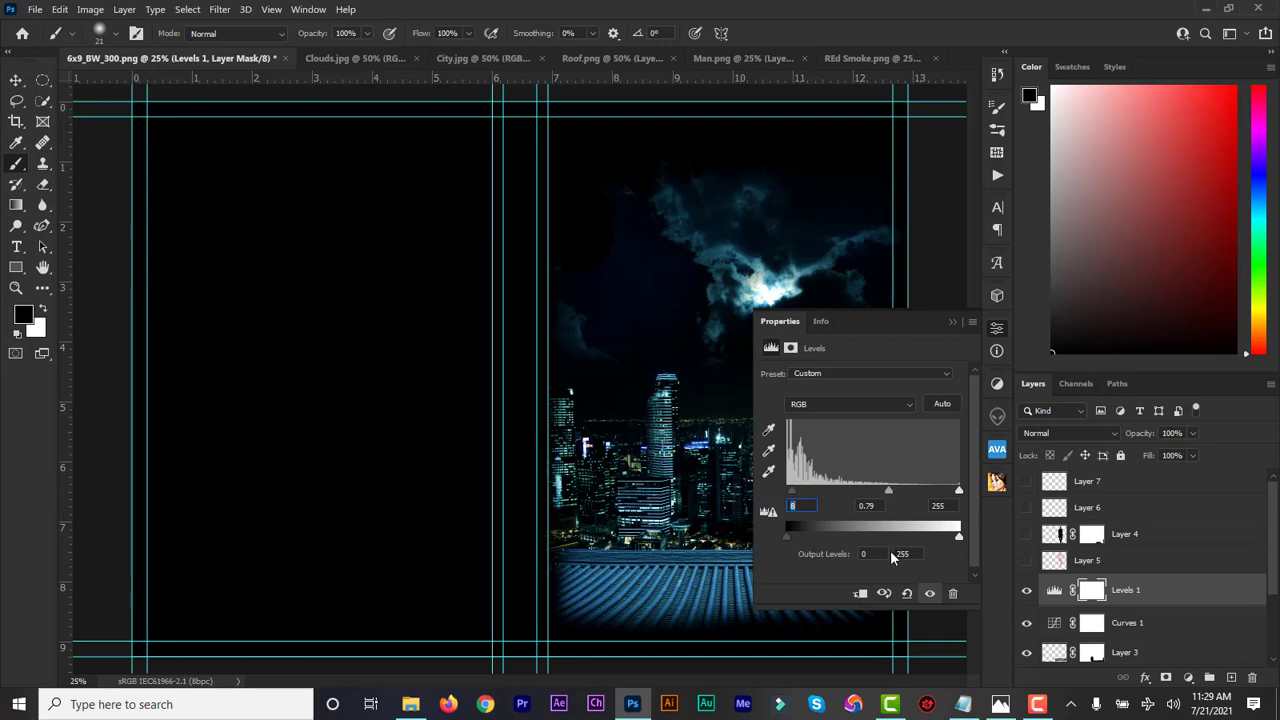
mouse_move(958, 541)
mouse_down()
mouse_move(885, 538)
mouse_move(941, 538)
mouse_up()
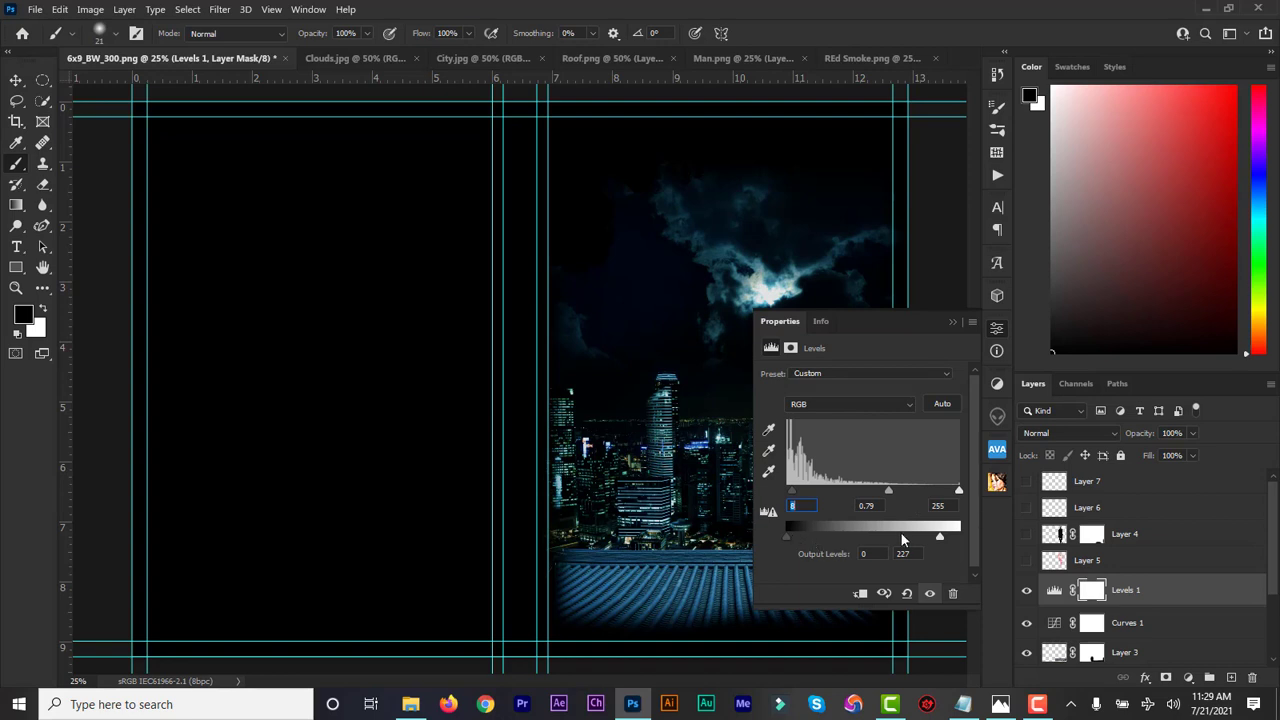
click(1026, 592)
click(1026, 592)
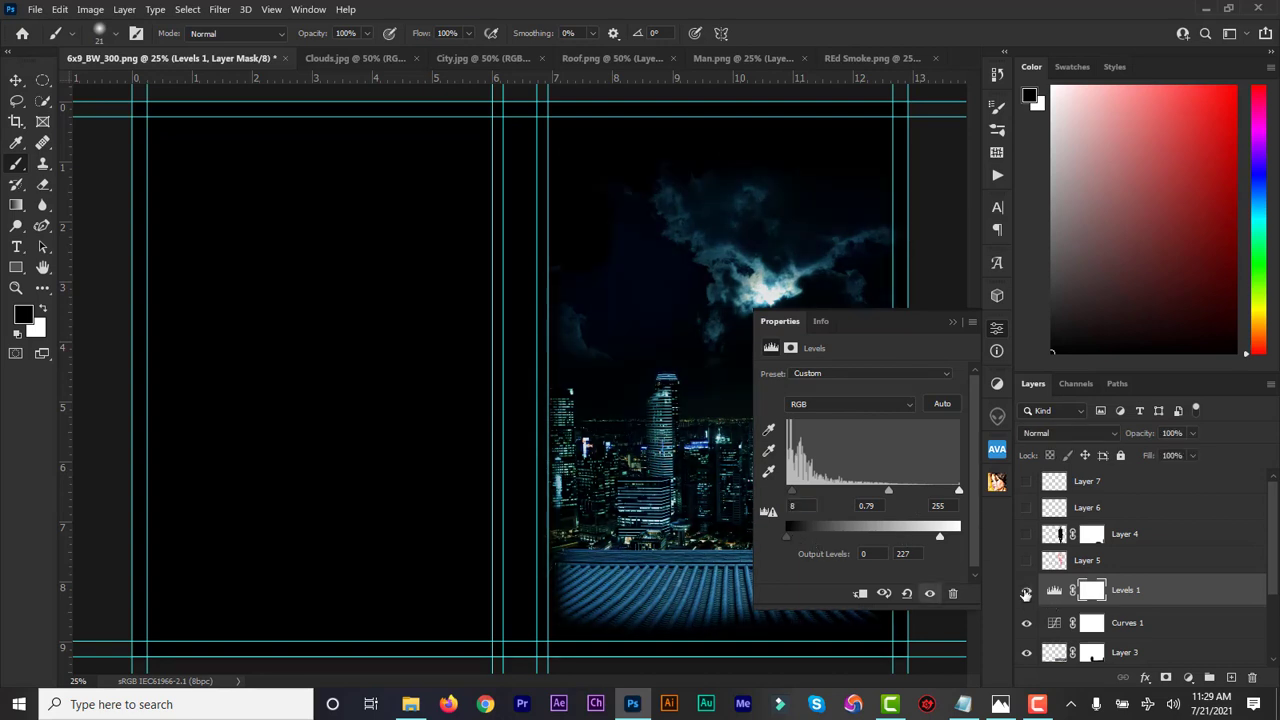
click(952, 321)
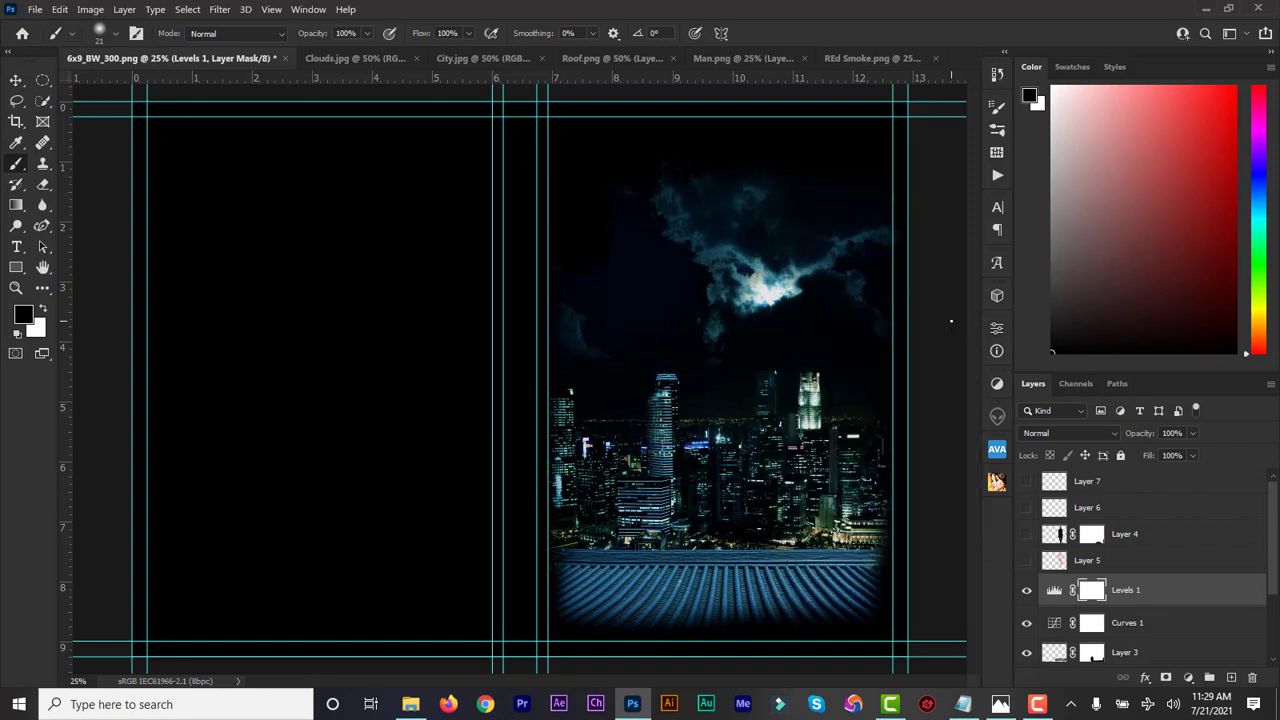
Add a Hue/Saturation adjustment with Hue -3, Saturation +28 and Lightness -20
click(1187, 678)
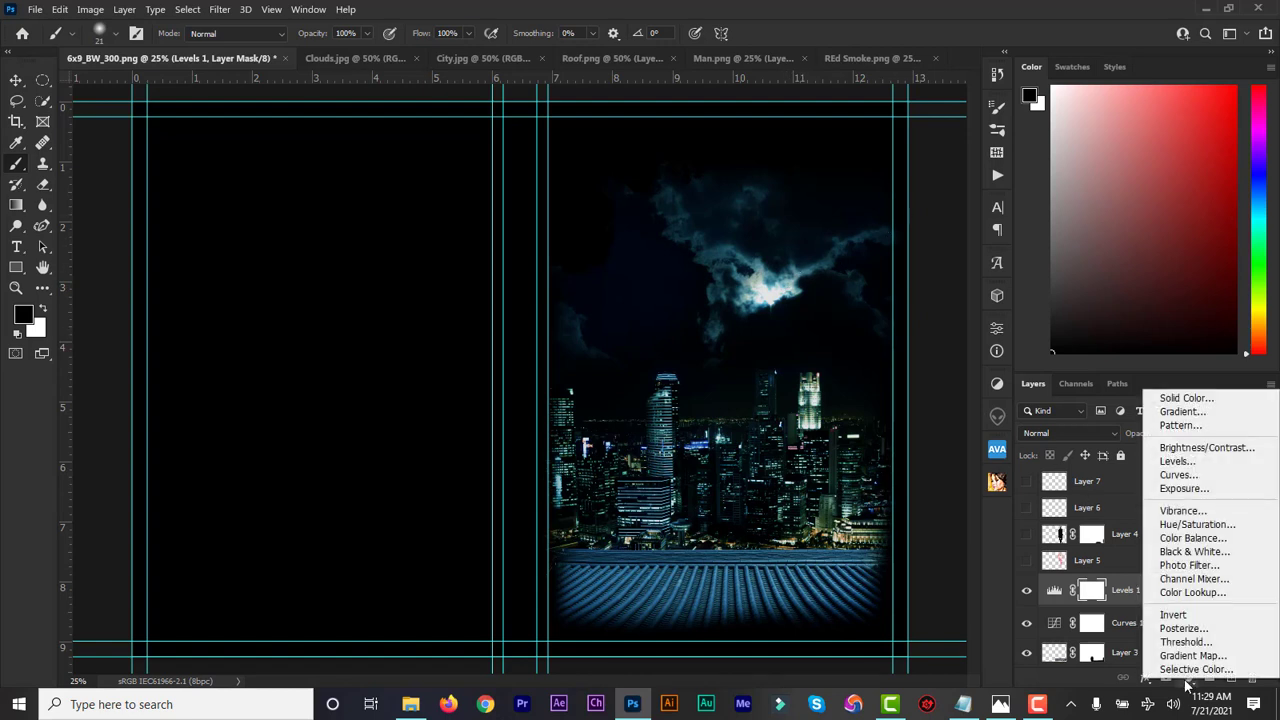
click(1190, 526)
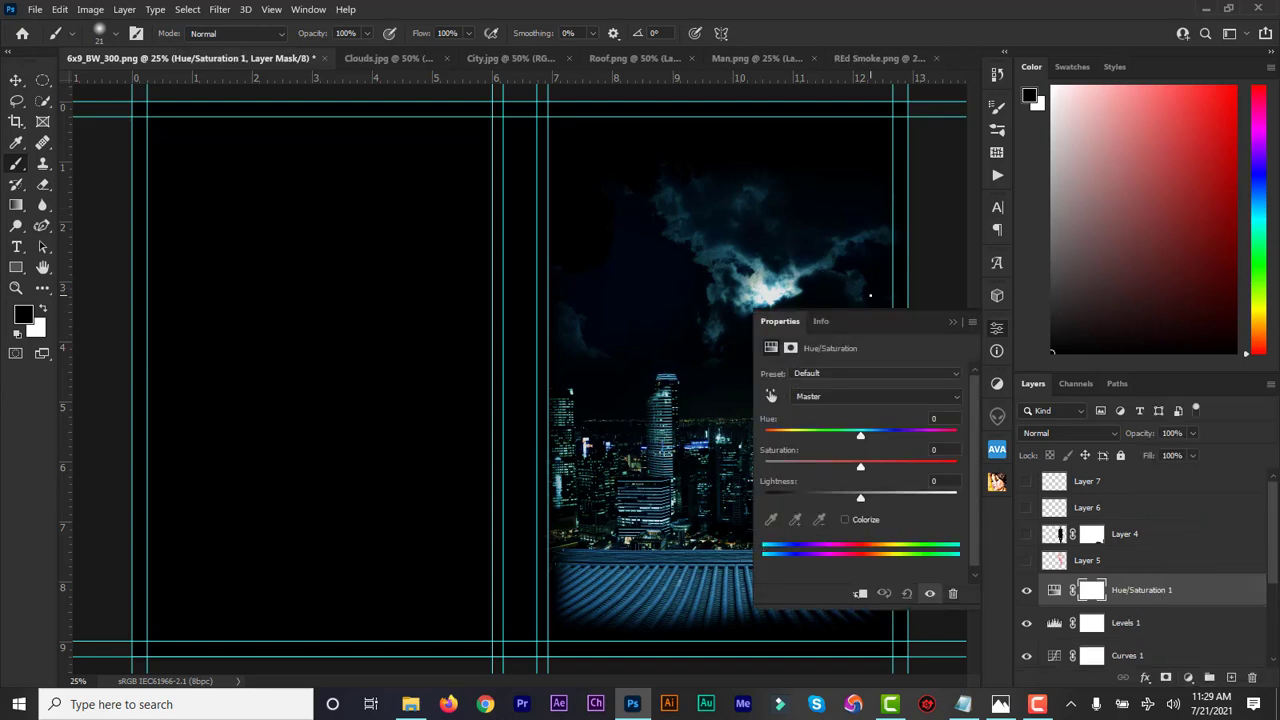
click(846, 400)
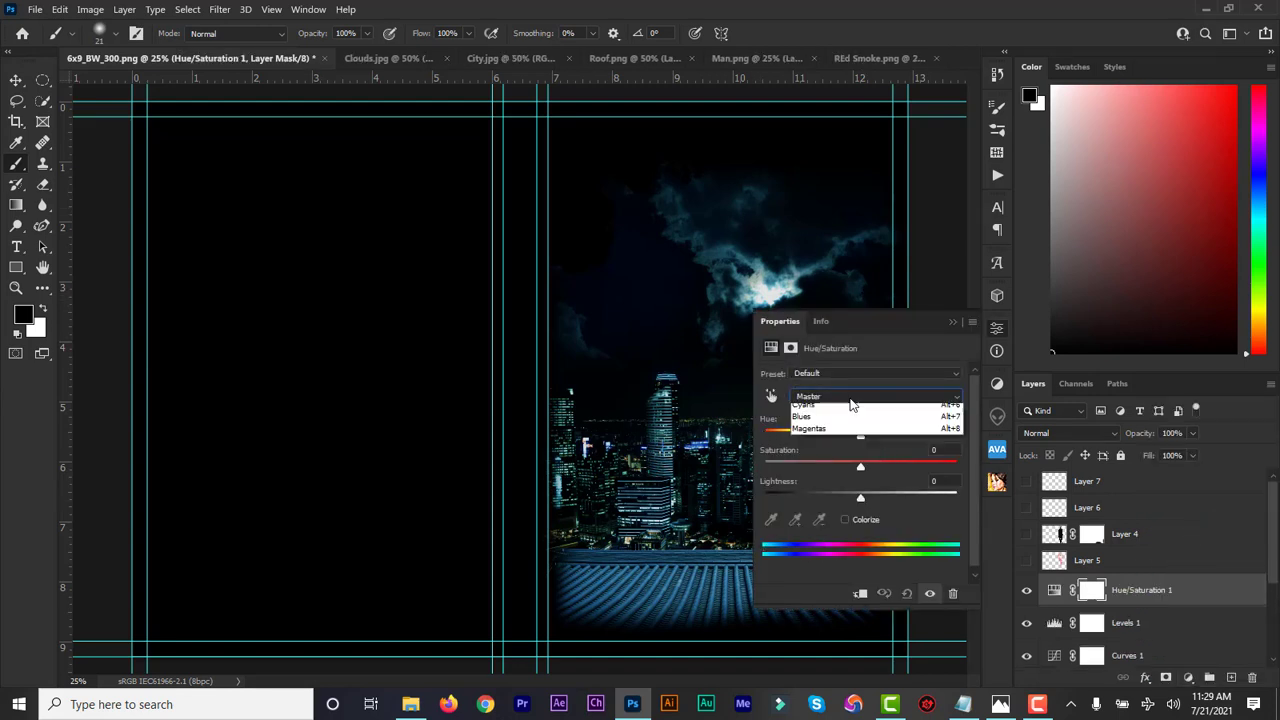
click(850, 400)
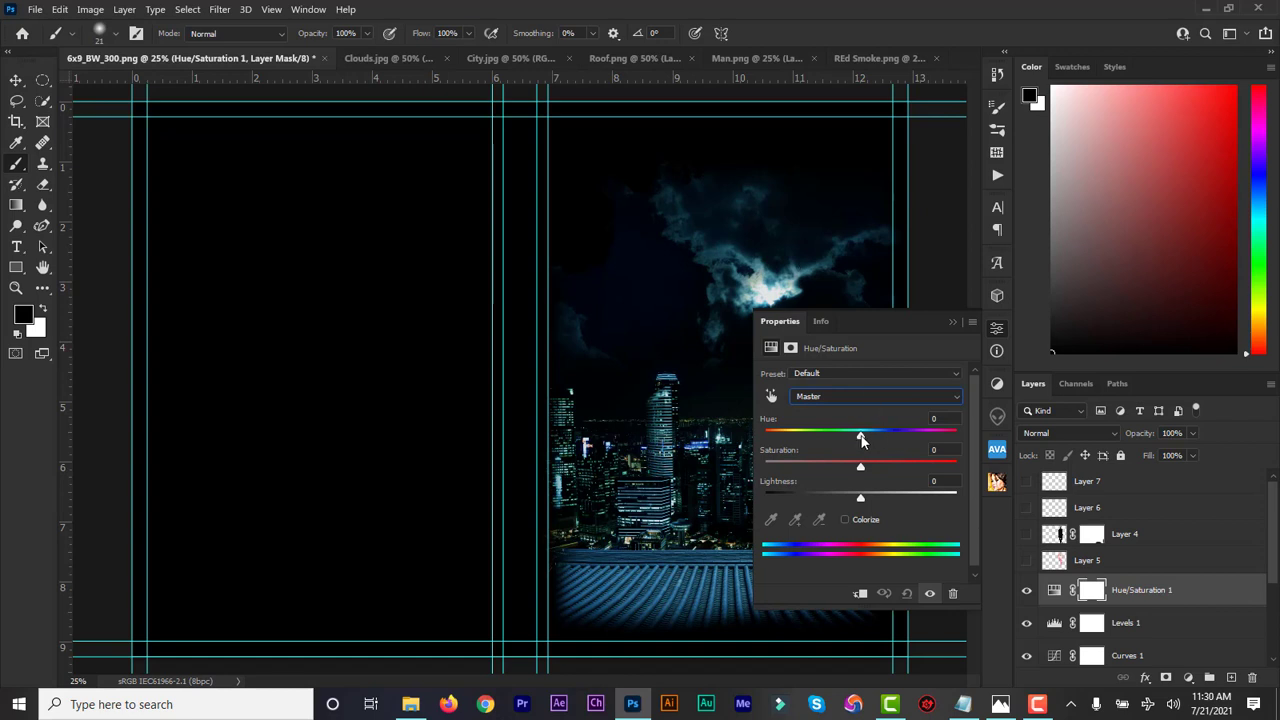
mouse_move(860, 436)
mouse_down()
mouse_move(827, 440)
mouse_move(857, 440)
mouse_up()
drag(861, 467, 888, 470)
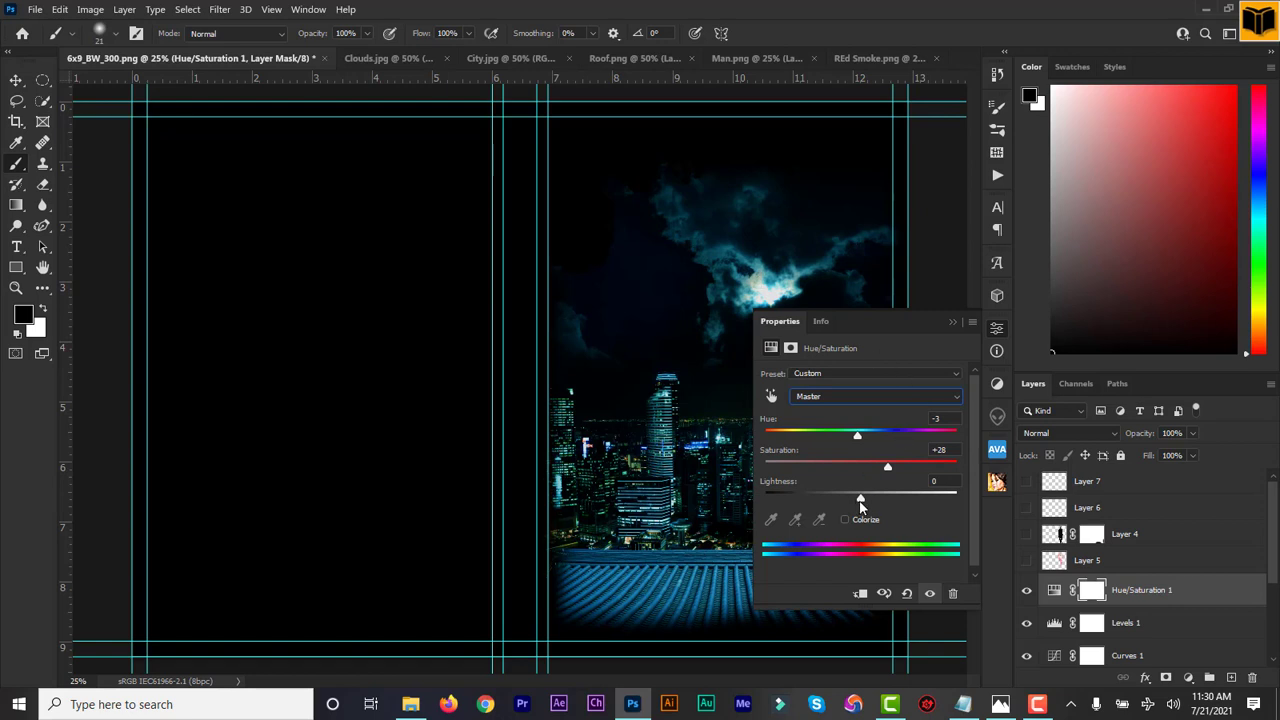
drag(860, 507, 852, 508)
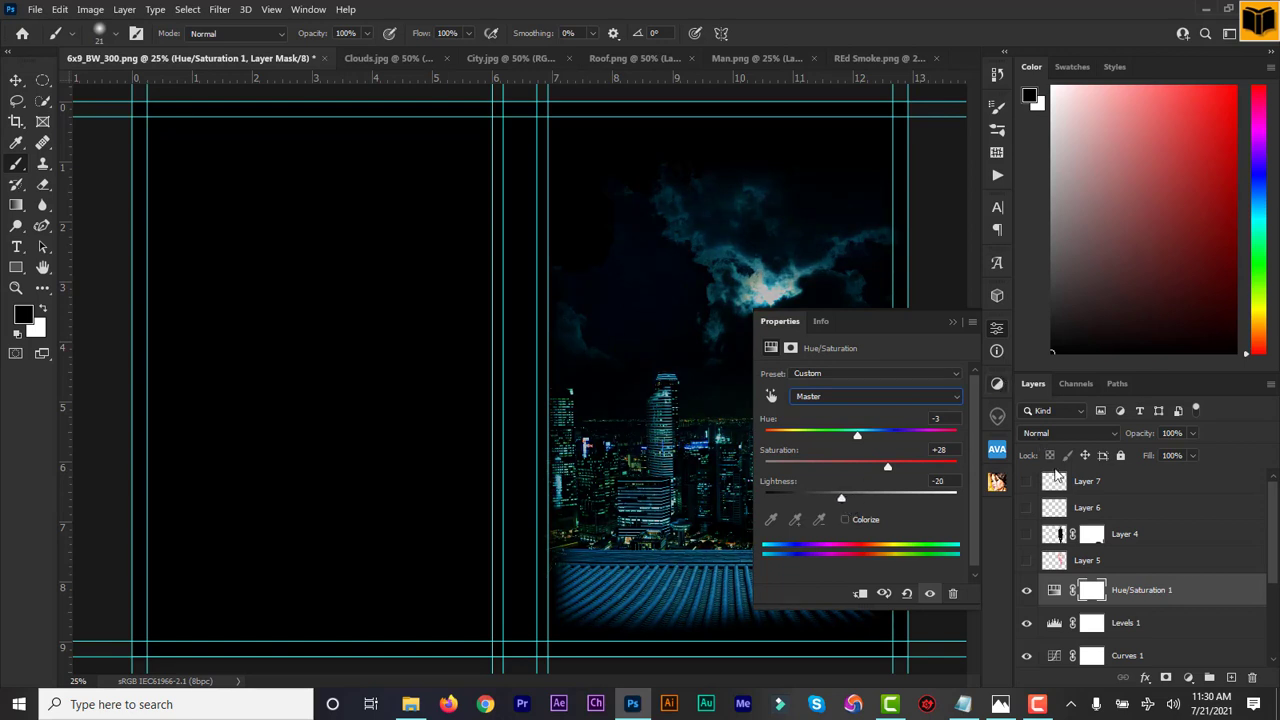
click(1025, 594)
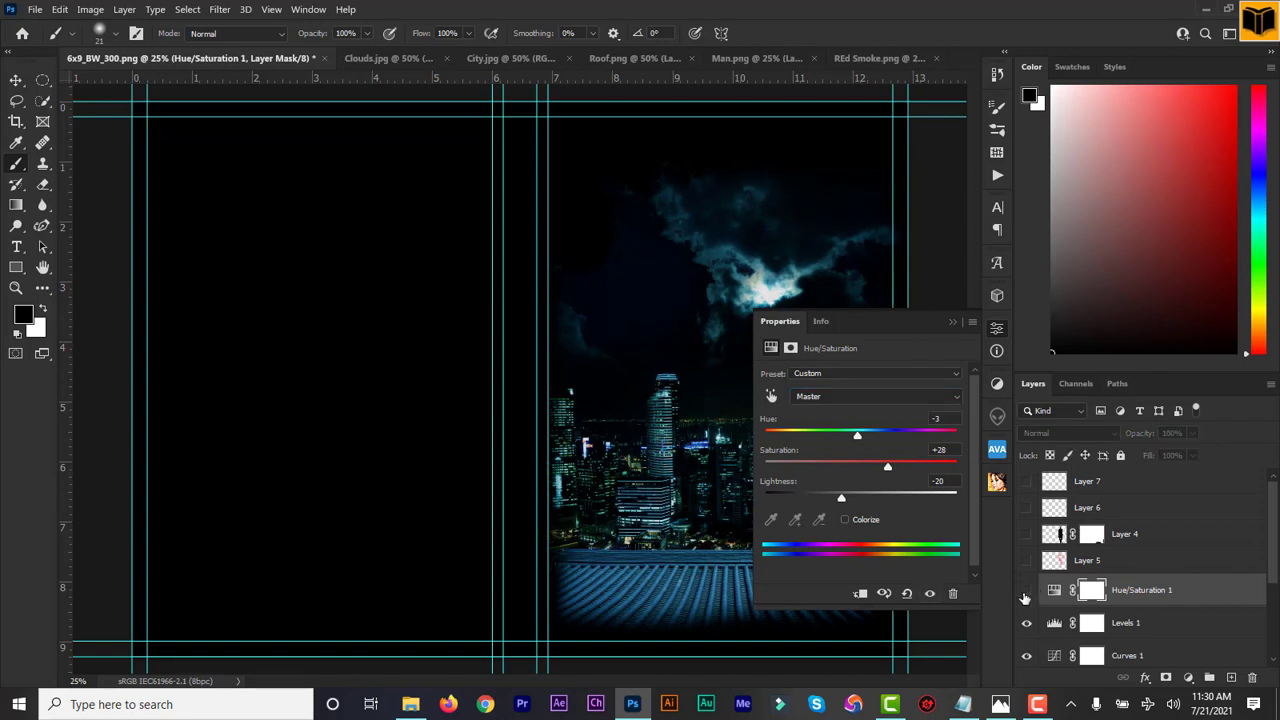
click(1025, 594)
click(1025, 594)
click(1025, 594)
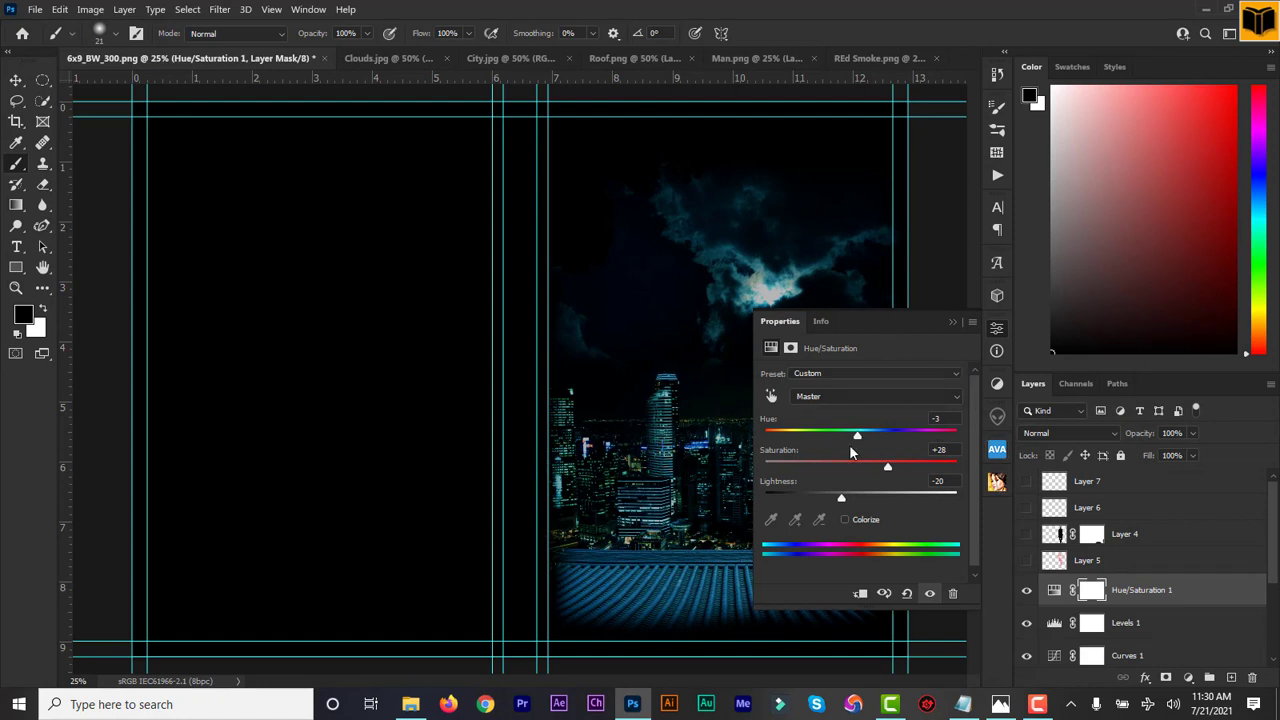
click(952, 323)
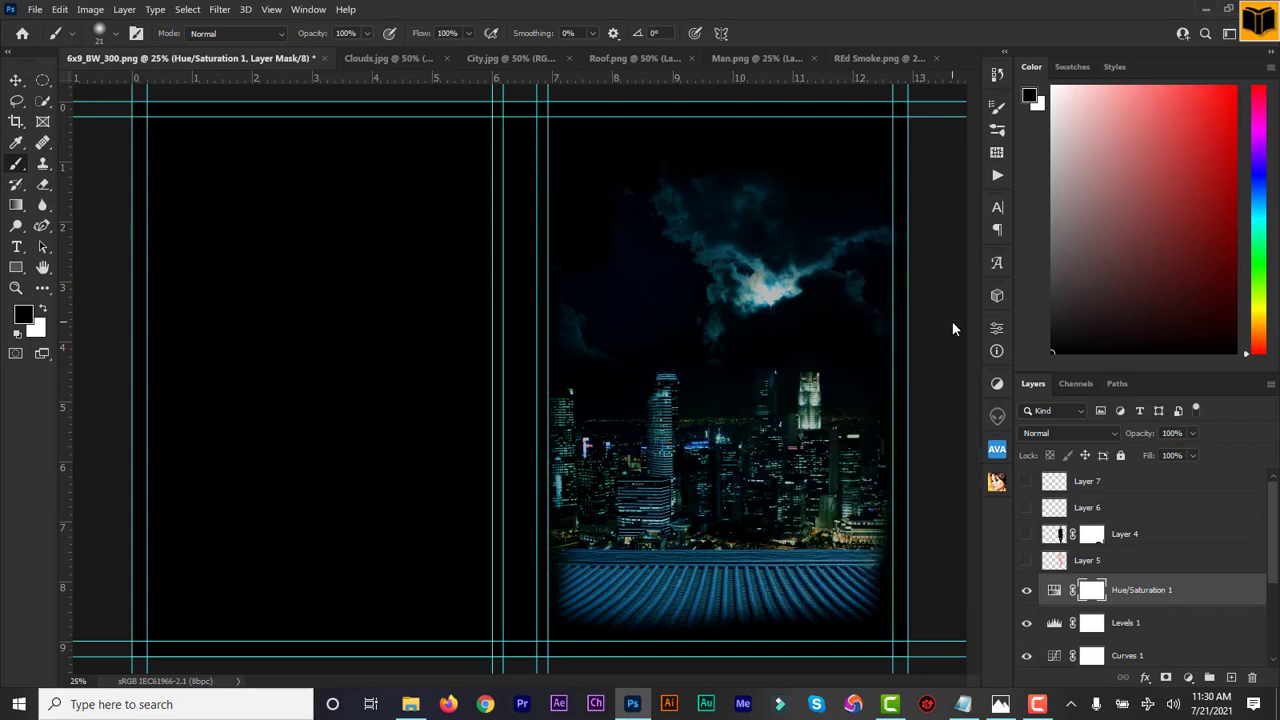
Add a Photo Filter adjustment using Cooling Filter (80) at about 38% density
click(1188, 678)
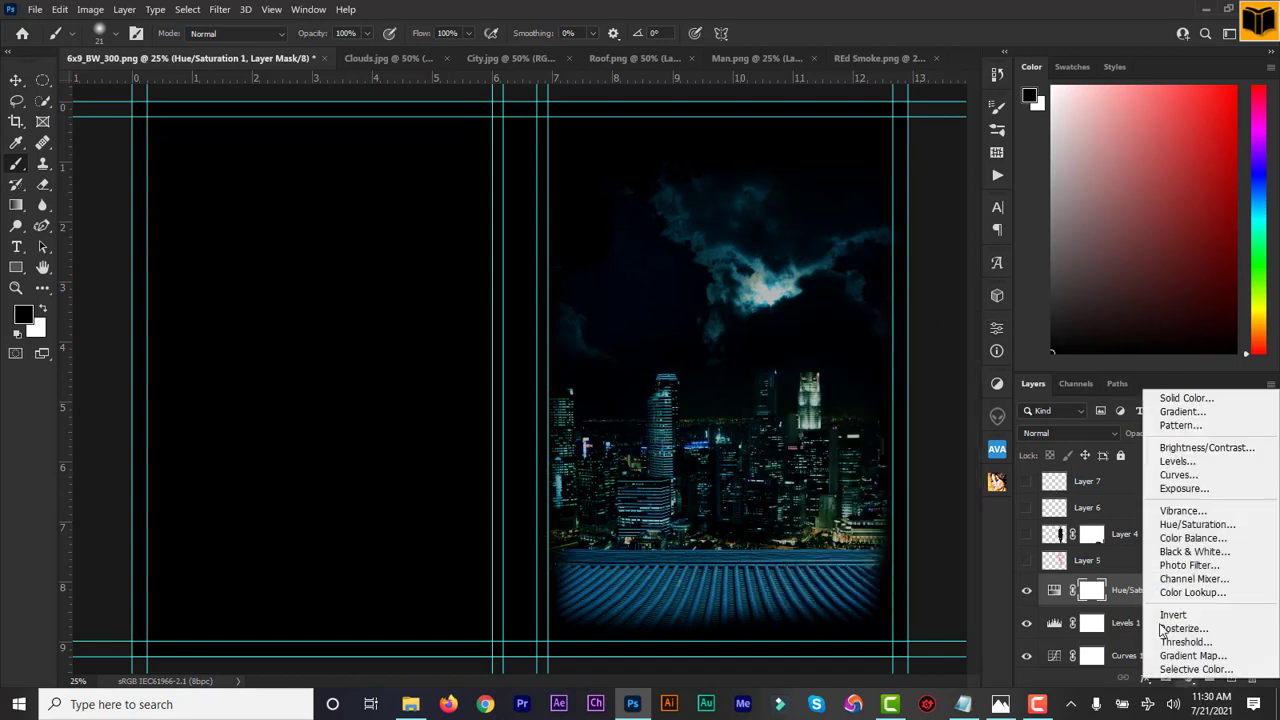
click(1200, 565)
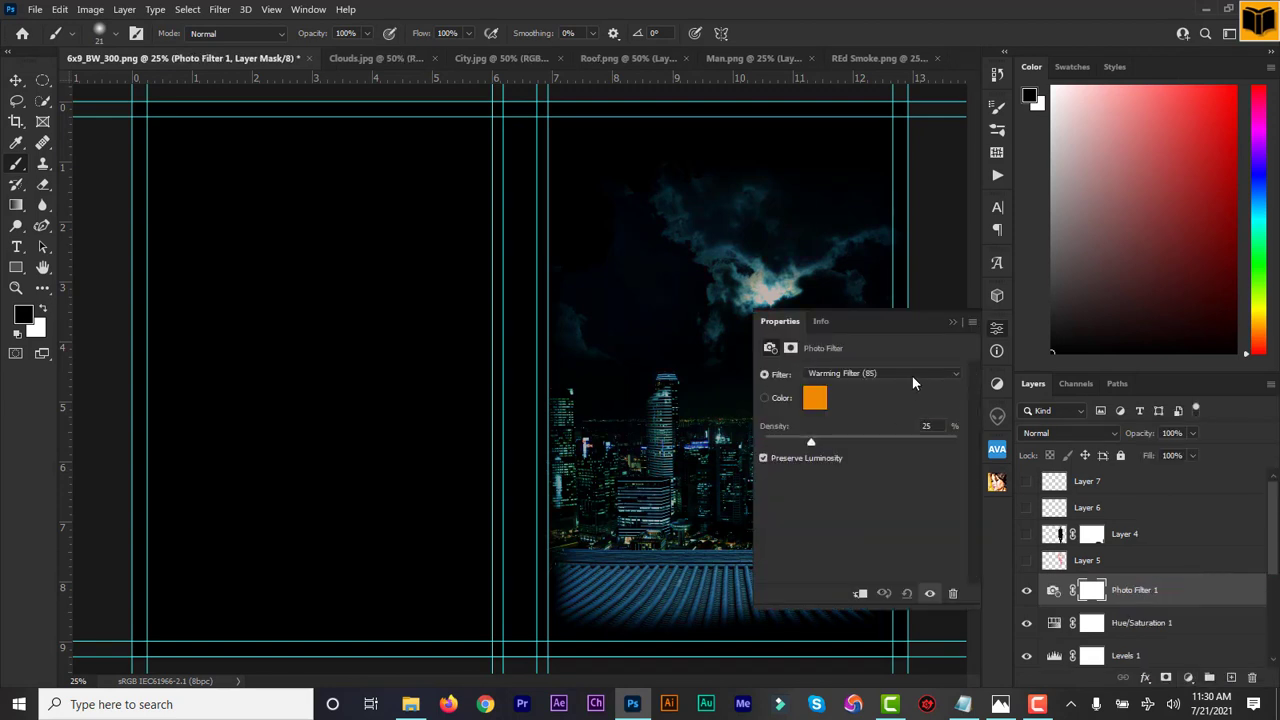
click(862, 375)
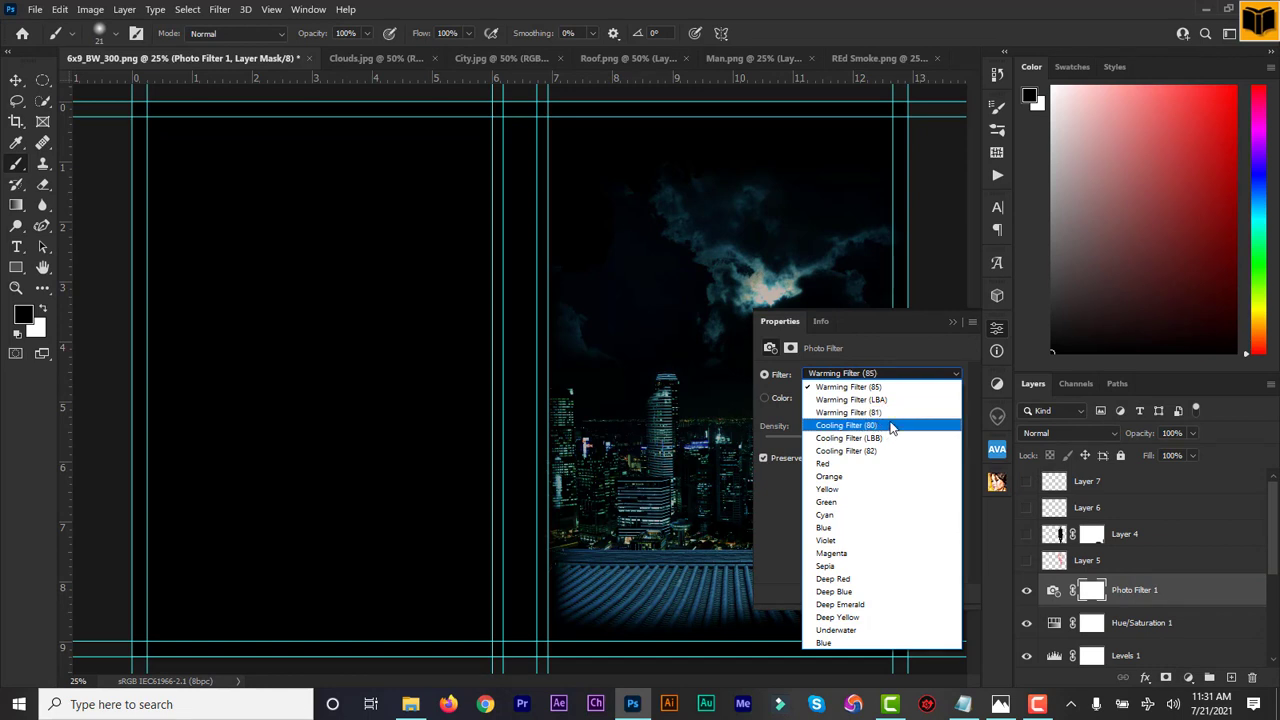
click(891, 427)
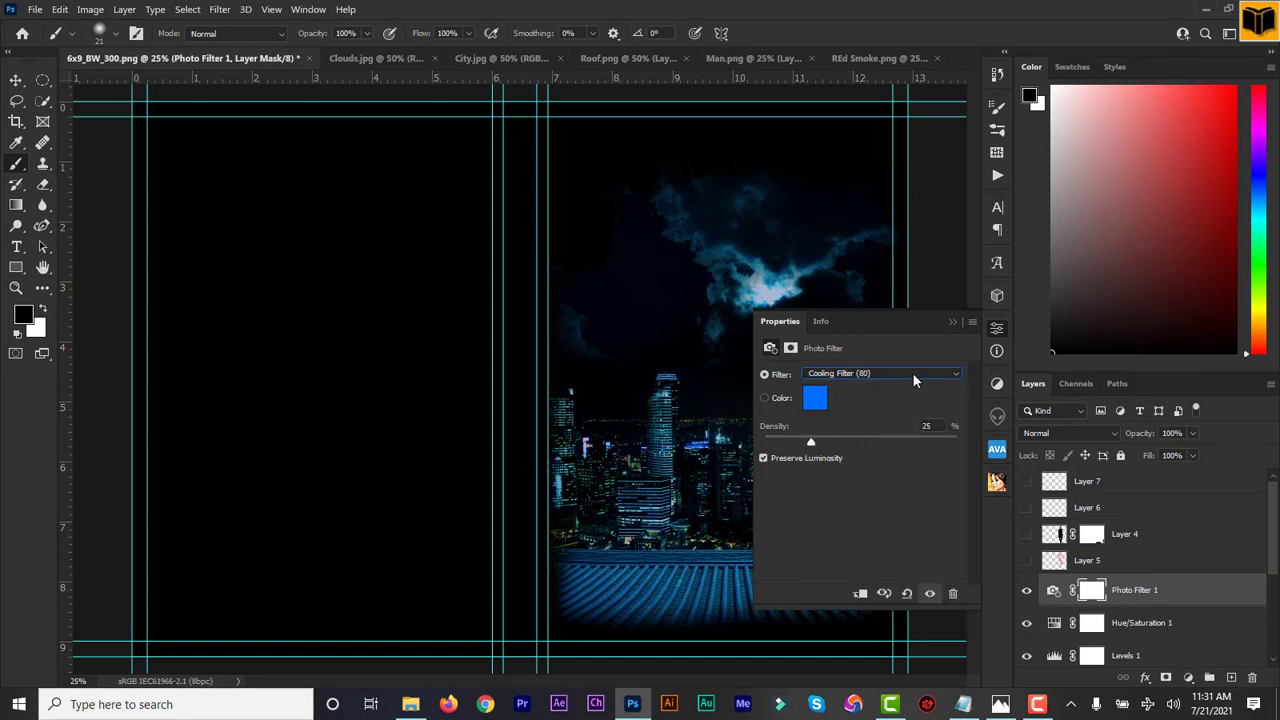
click(913, 376)
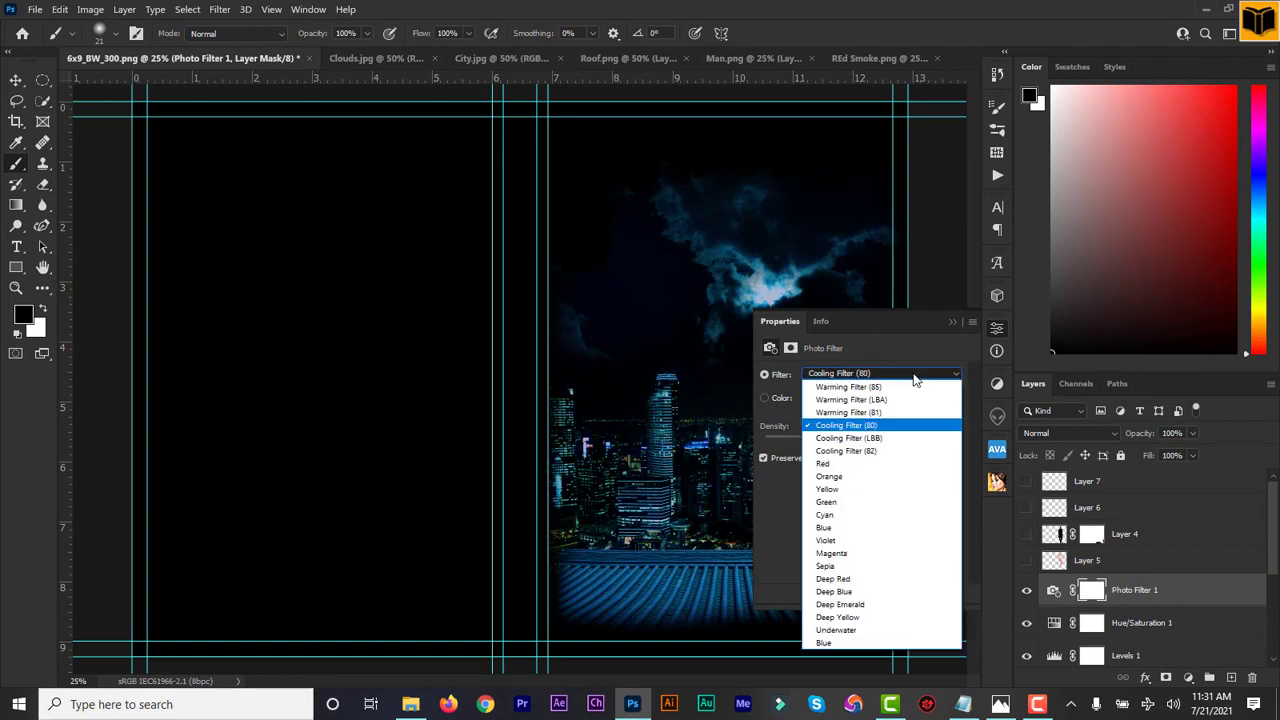
click(878, 438)
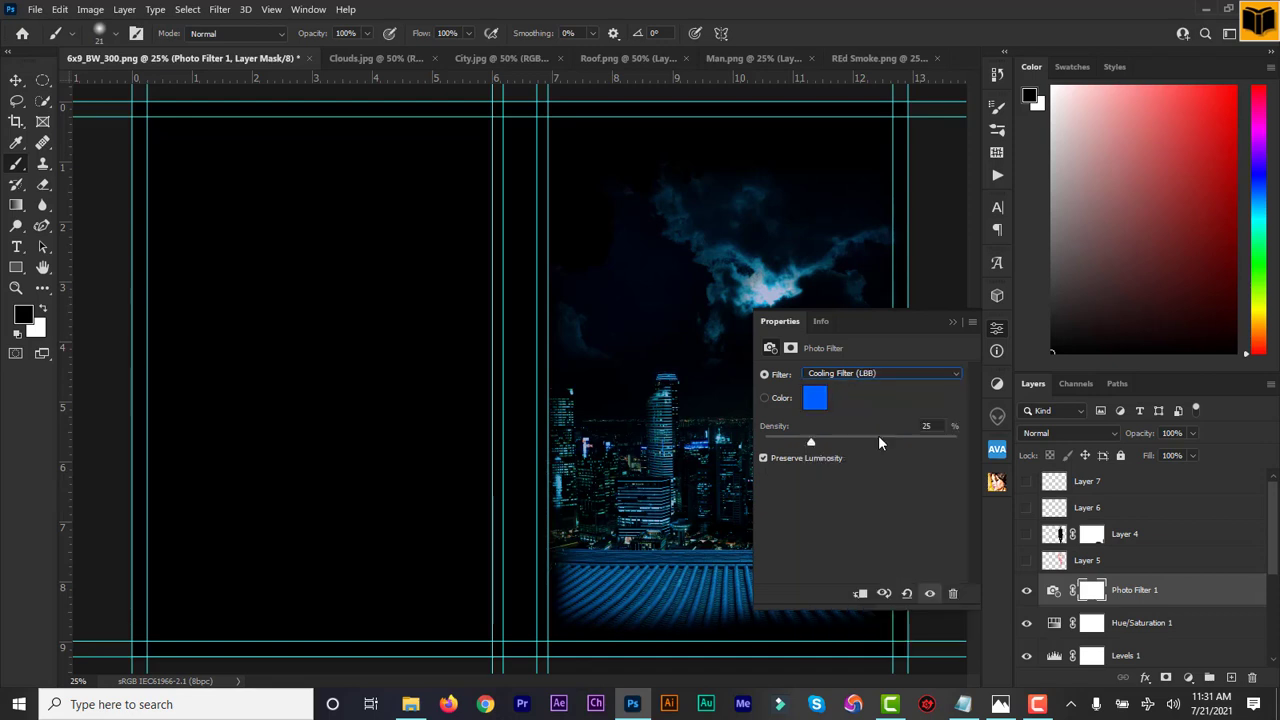
click(908, 373)
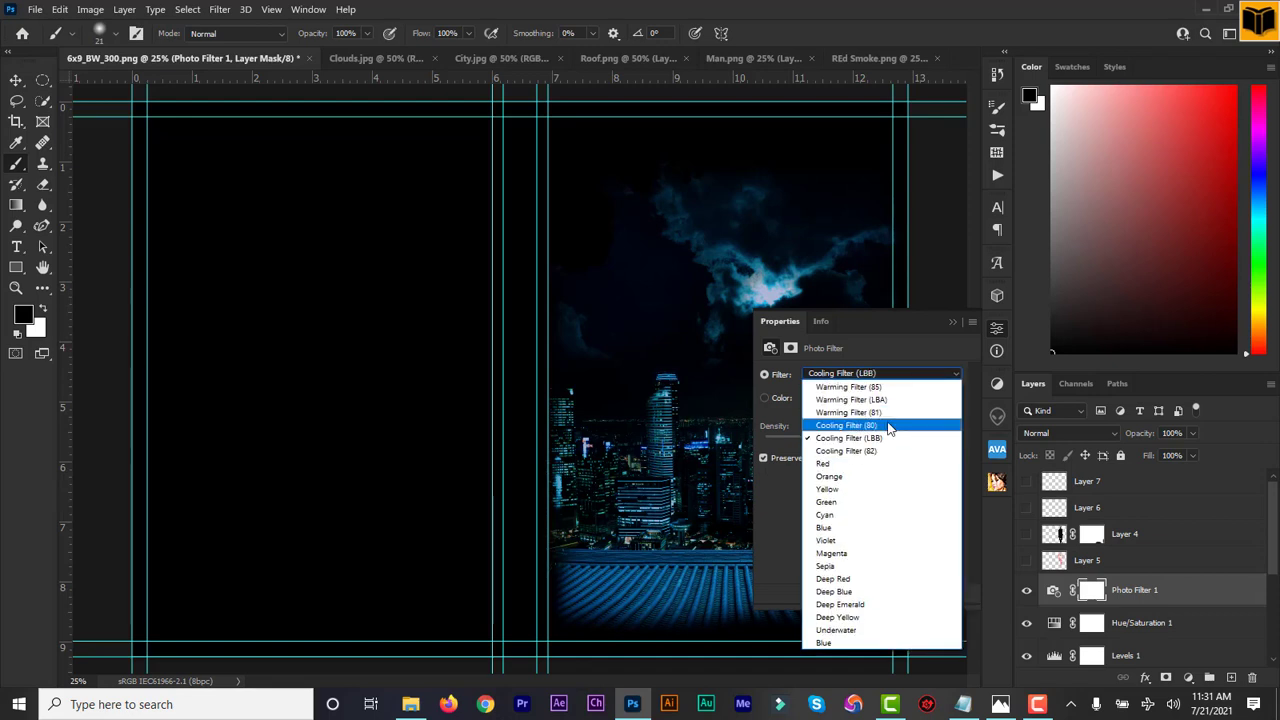
click(887, 425)
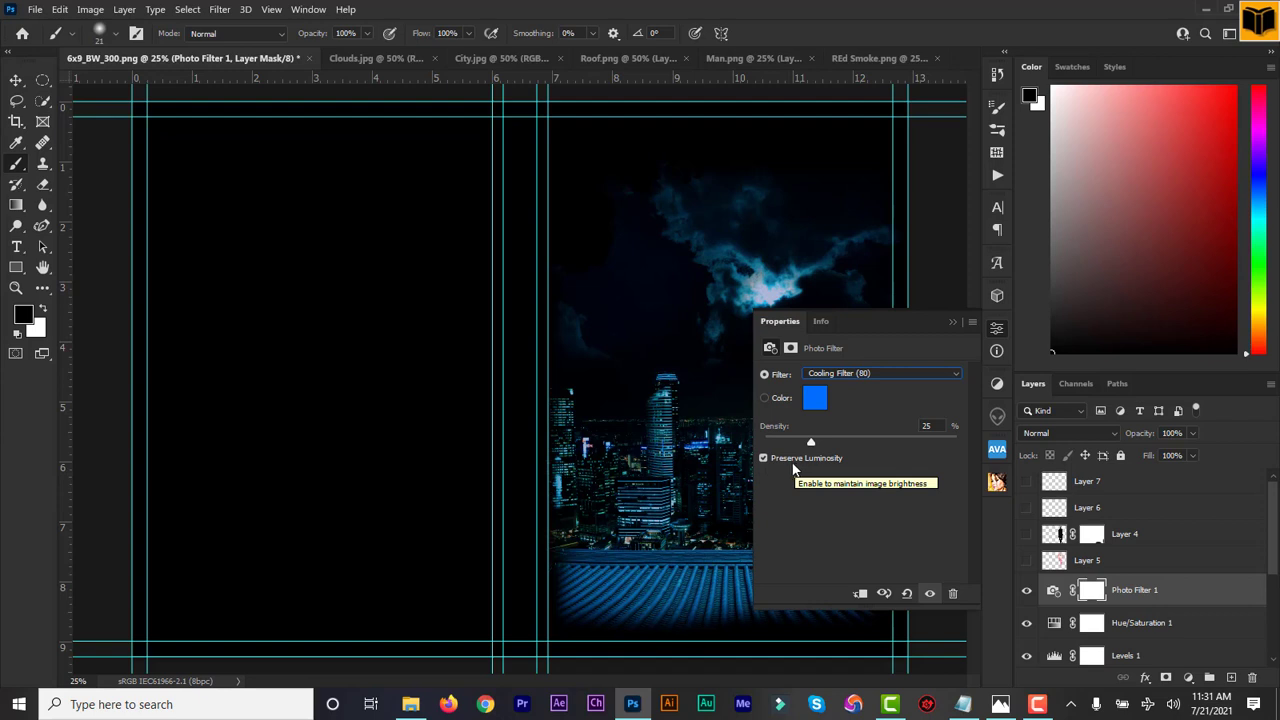
drag(812, 443, 837, 449)
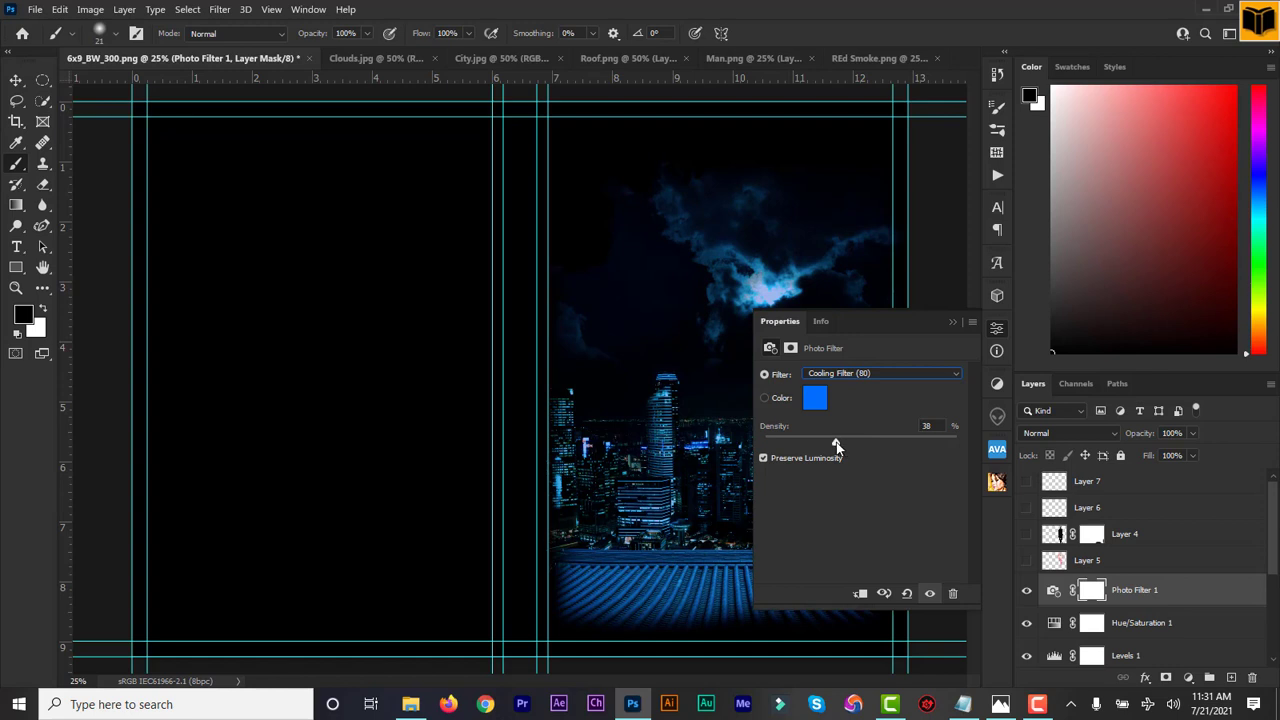
click(953, 322)
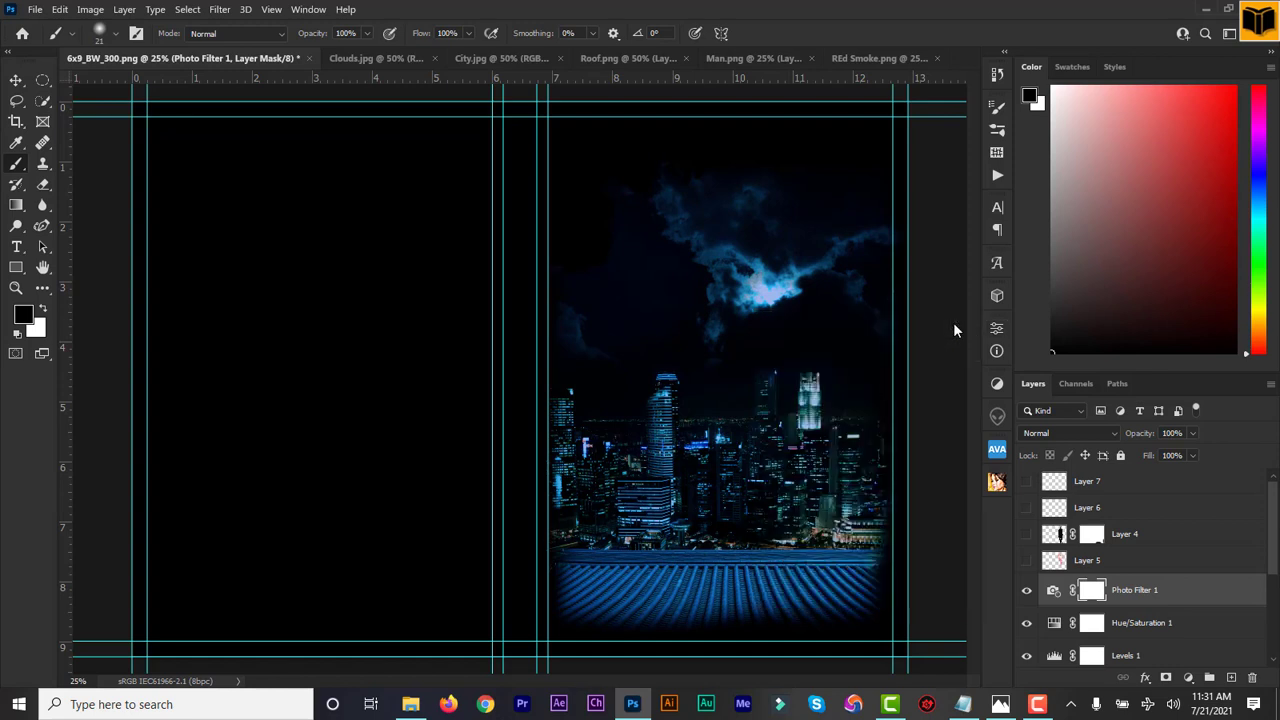
click(1027, 592)
Toggle Photo Filter 1, Hue/Saturation 1, Levels 1 and Curves 1 off and on to compare
scroll(1100, 540, down, 3)
click(1026, 496)
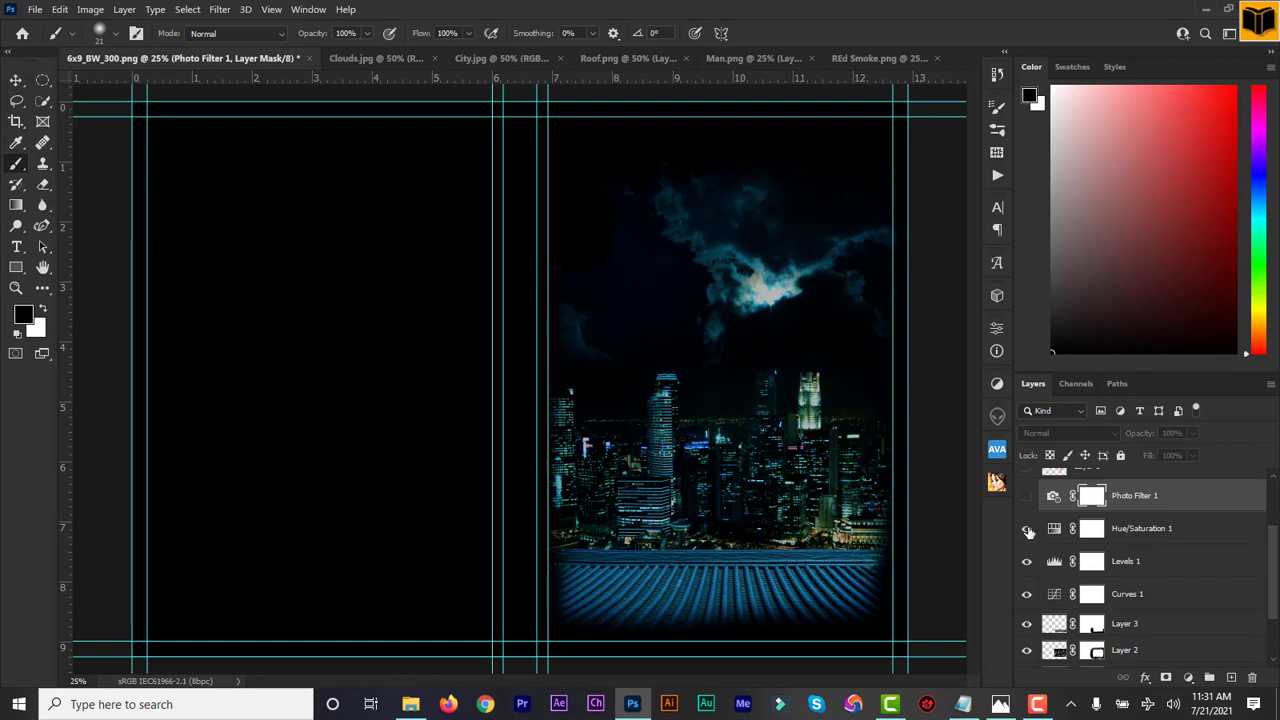
click(1027, 528)
click(1027, 561)
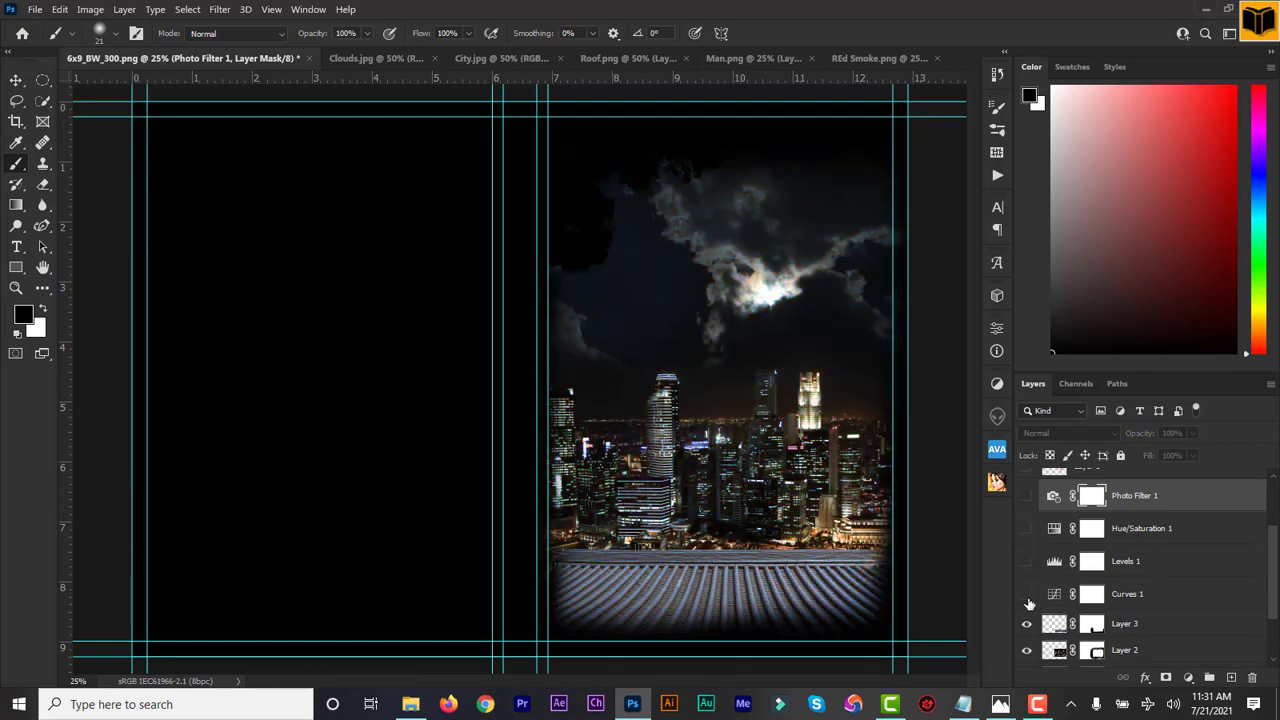
click(1026, 594)
click(1026, 561)
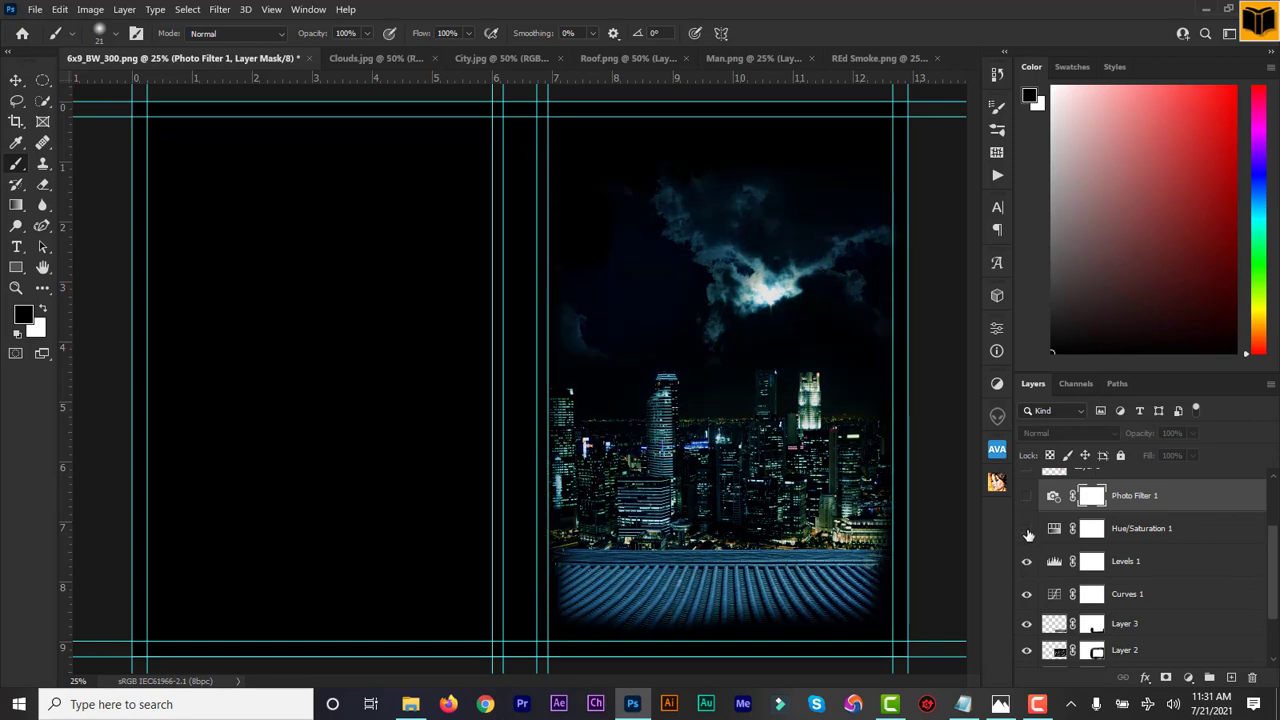
click(1027, 528)
click(1027, 497)
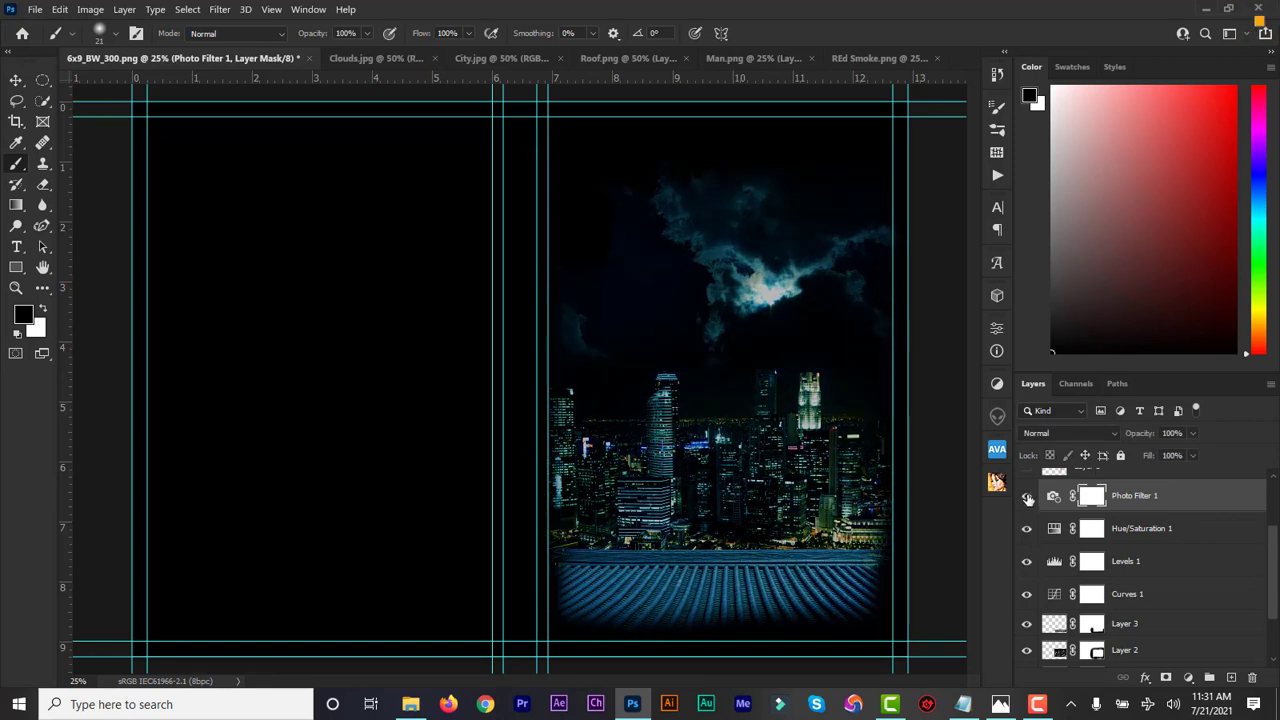
Make the red smoke (Layer 5), the man (Layer 4) and Layer 6 visible again
scroll(1274, 577, up, 2)
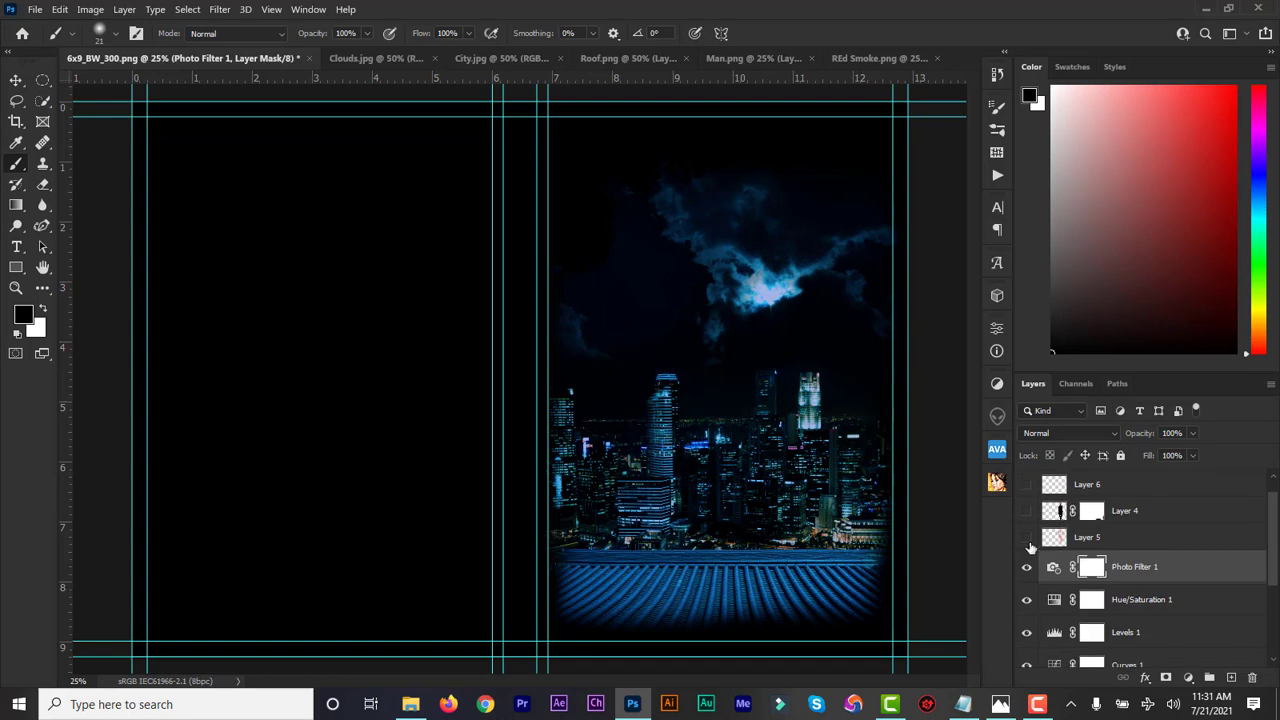
click(1026, 539)
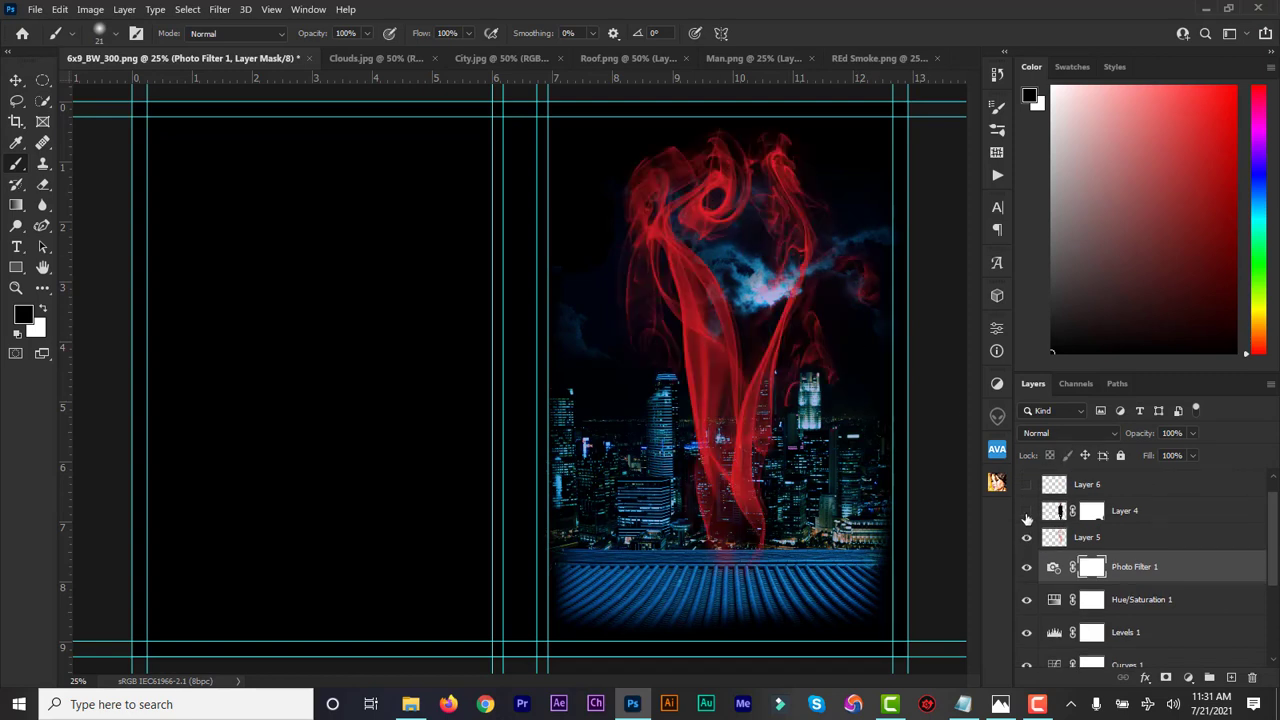
click(1026, 511)
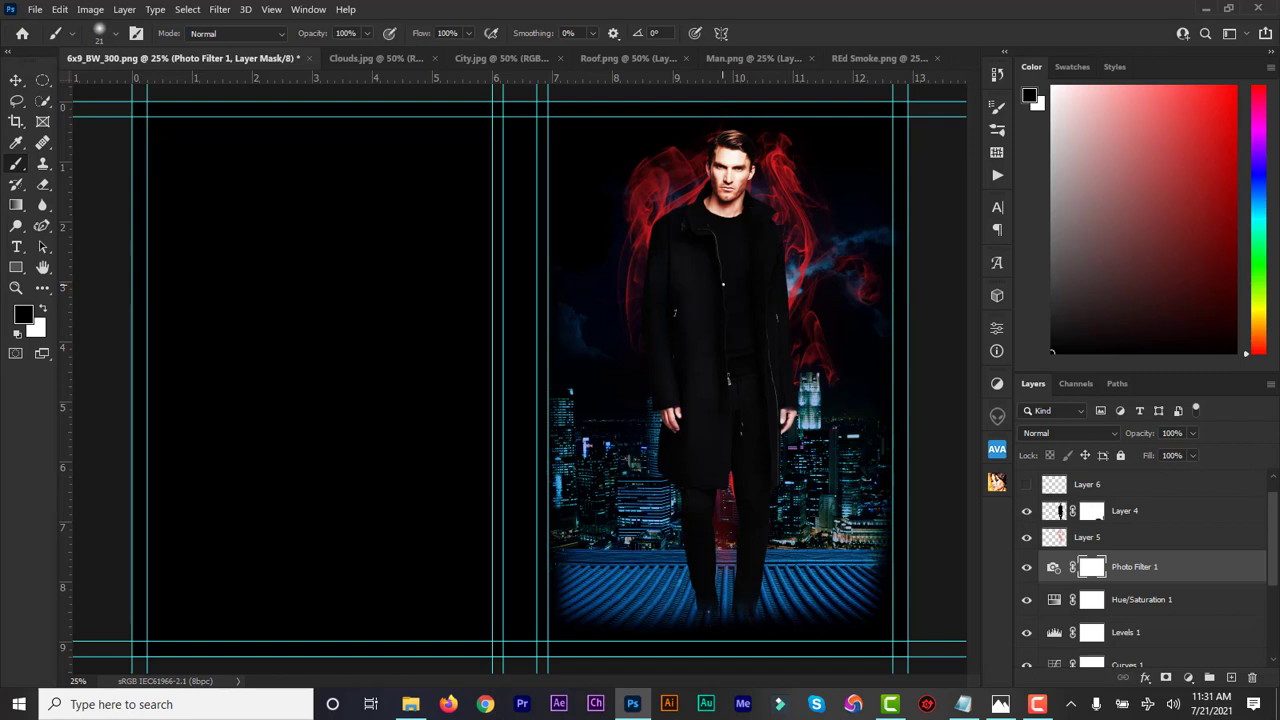
click(1027, 485)
scroll(1276, 575, up, 1)
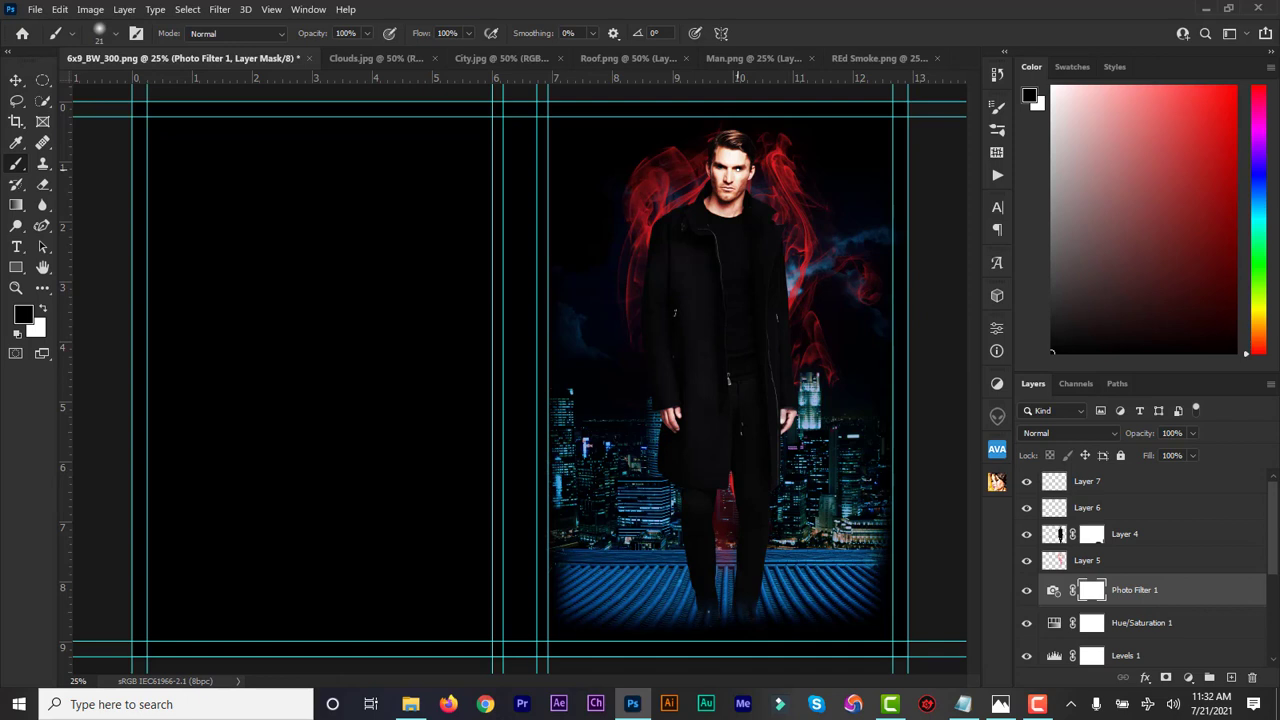
Switch both Layer 7 and Layer 6 to the Divide blend mode
click(1093, 483)
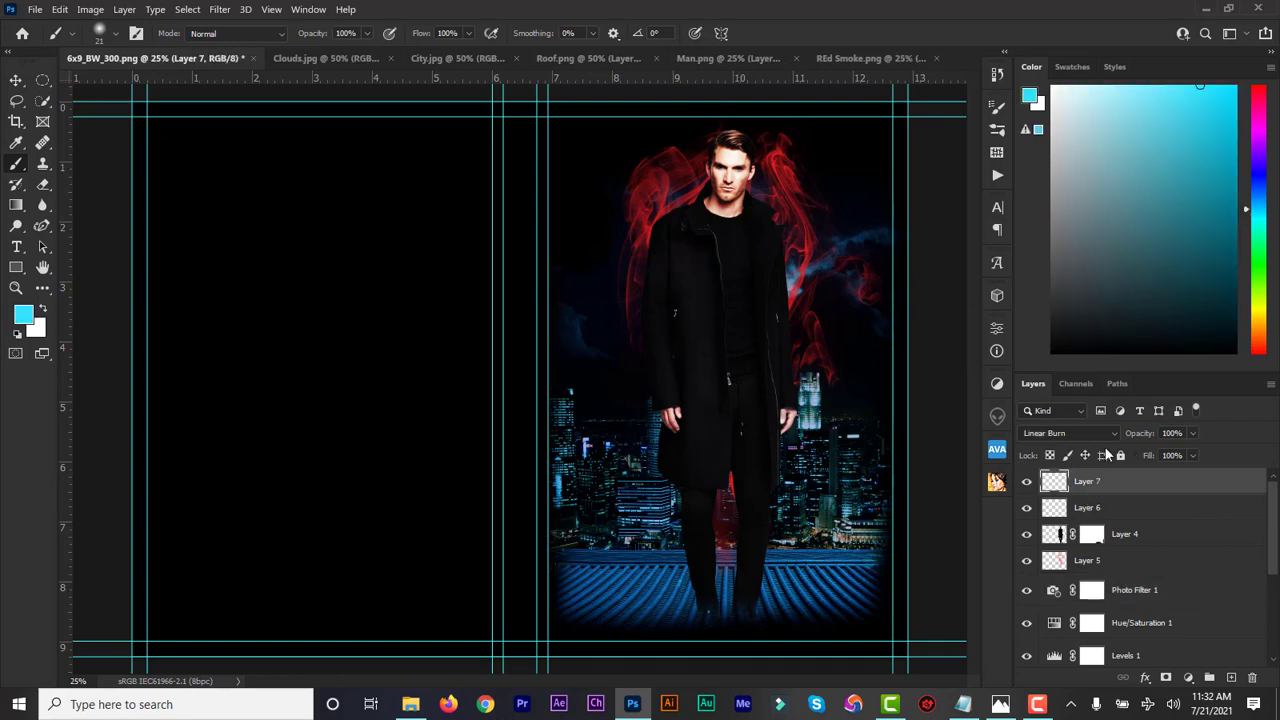
click(1108, 430)
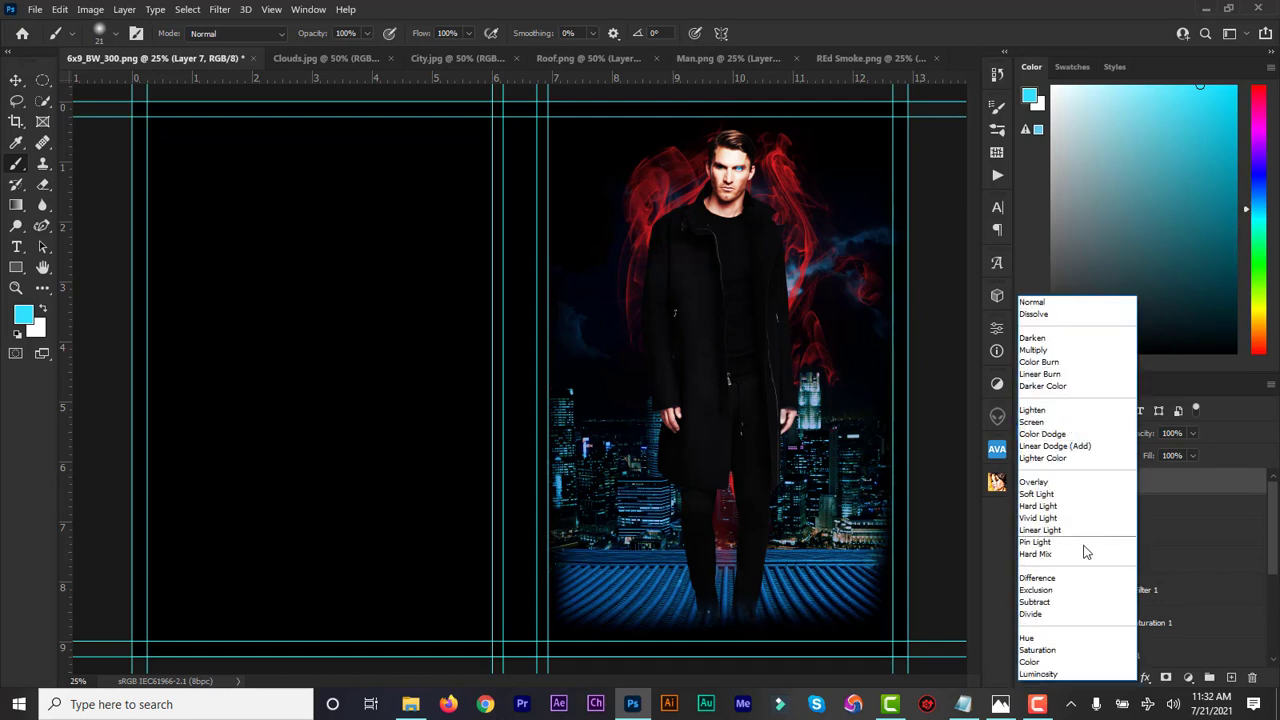
click(1062, 616)
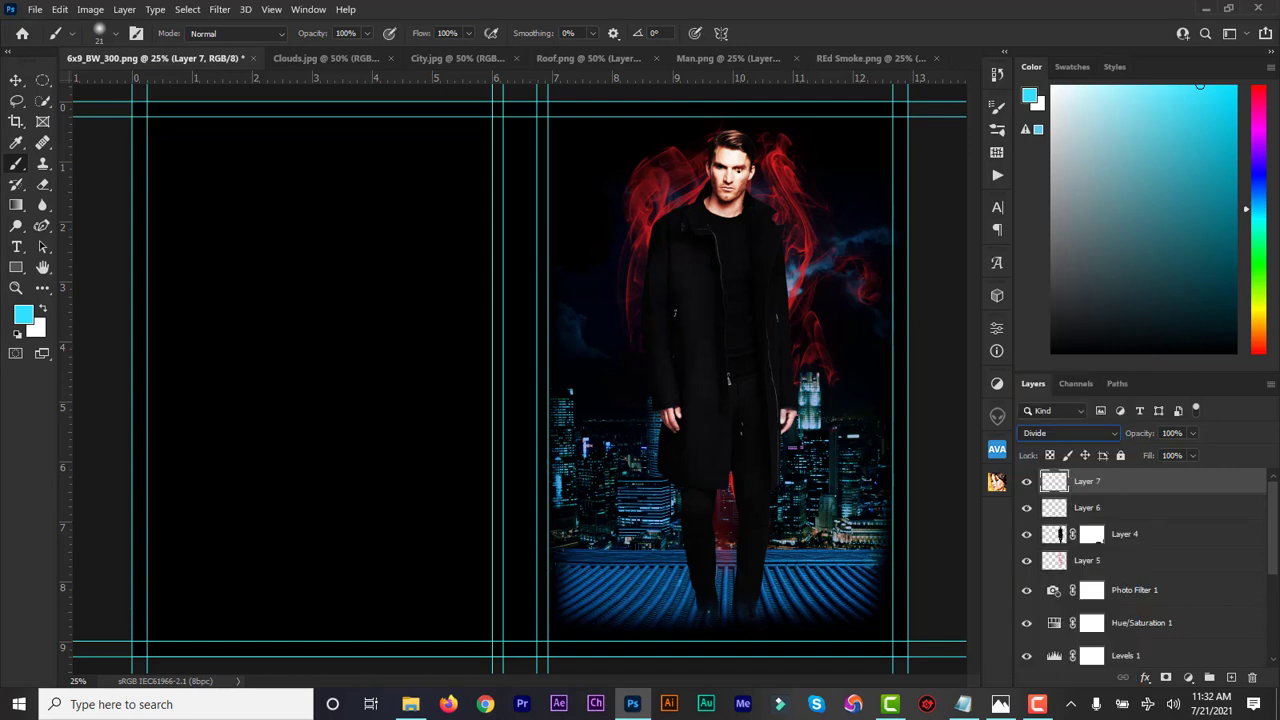
click(1076, 510)
click(1108, 434)
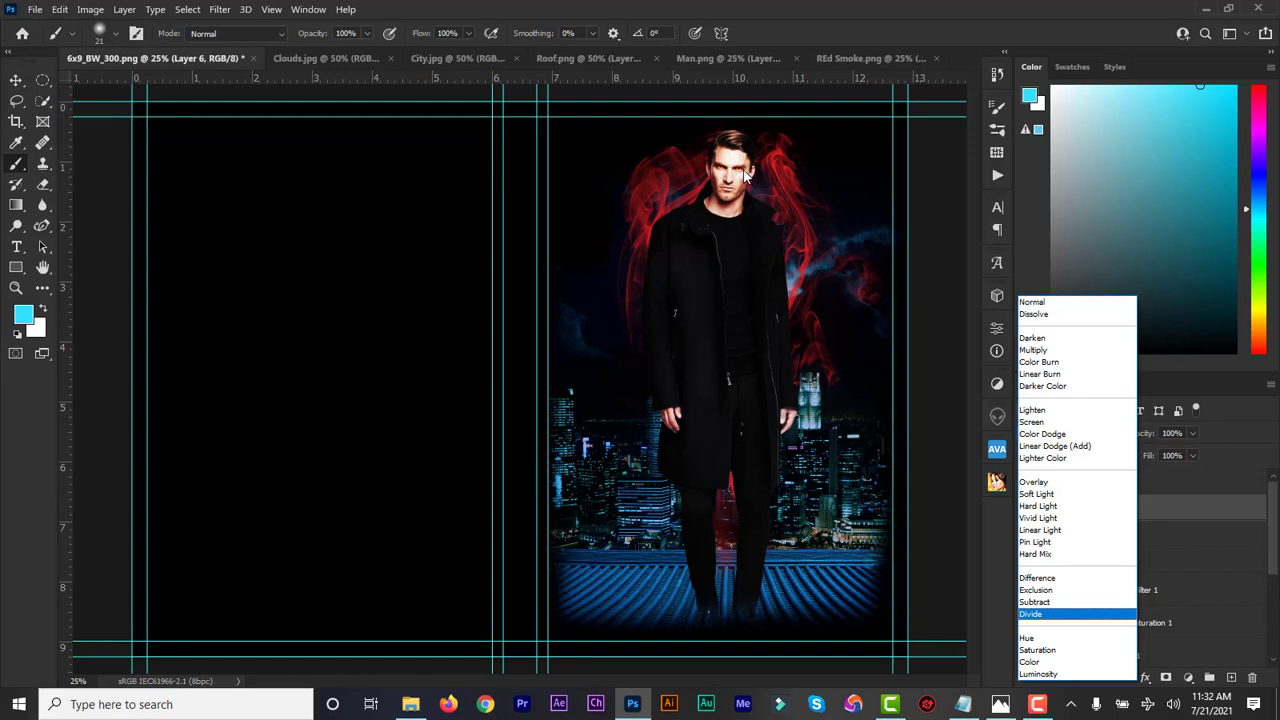
click(1051, 614)
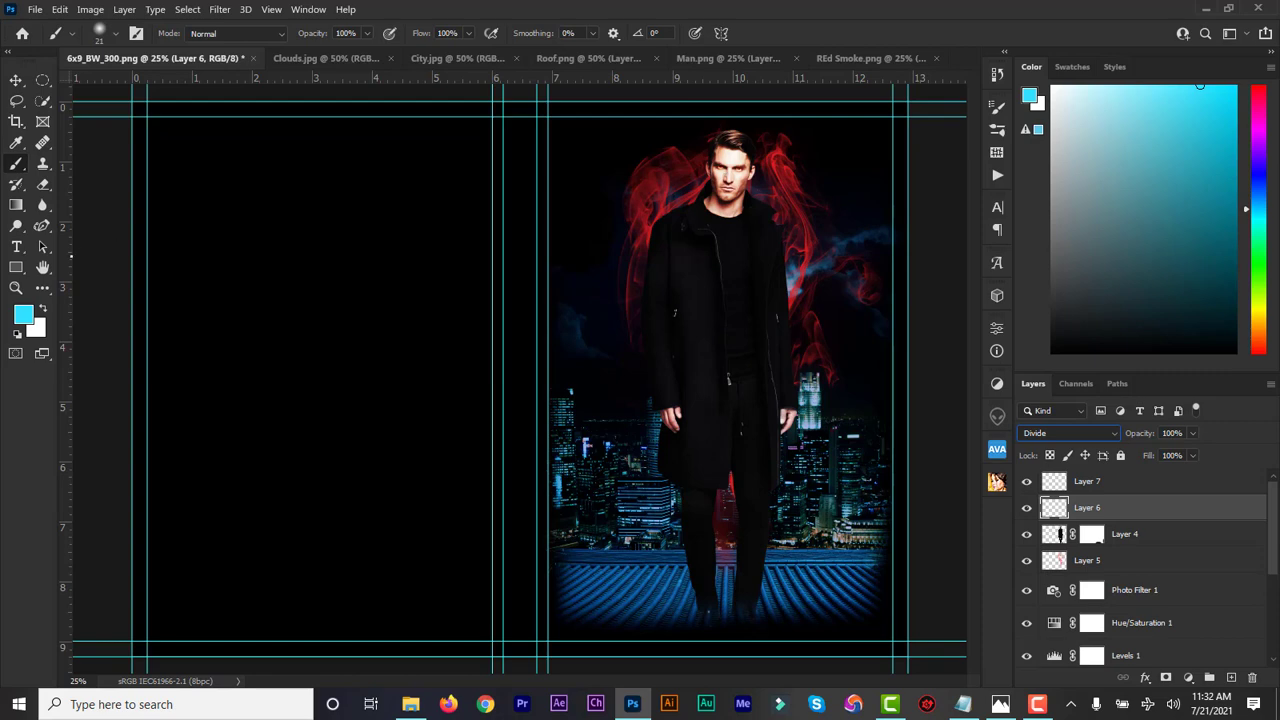
click(15, 288)
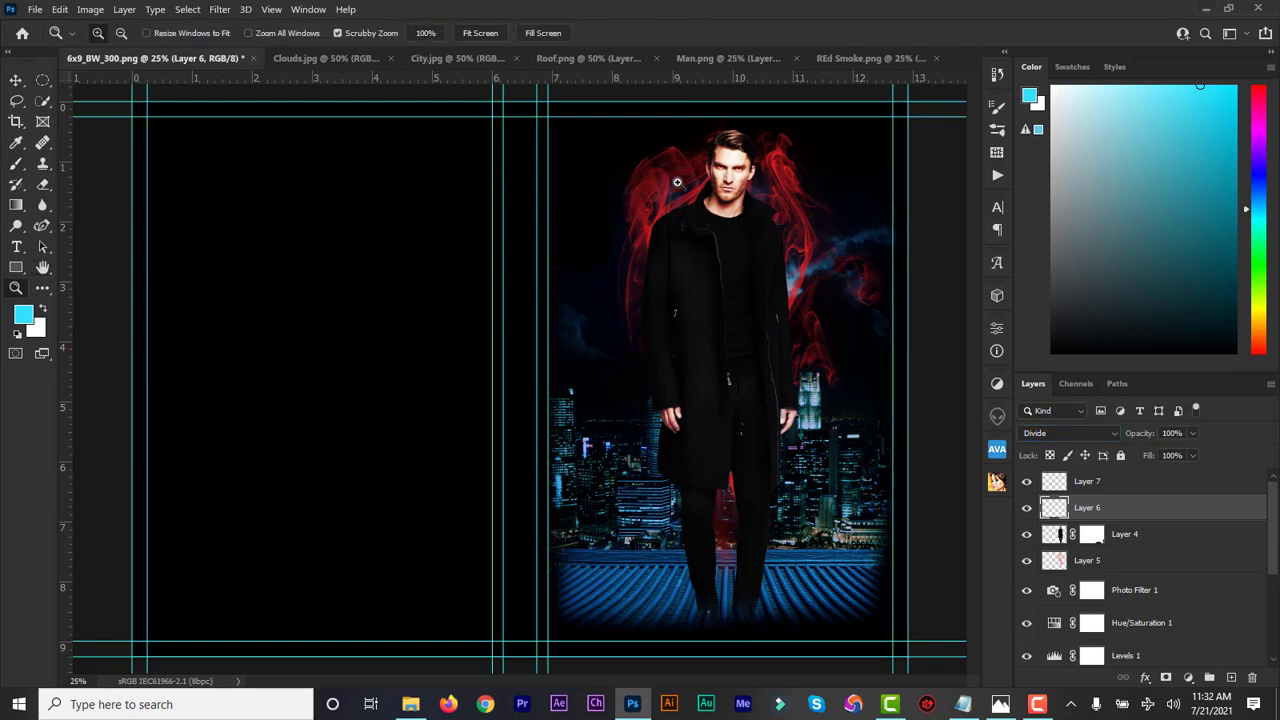
click(749, 165)
click(749, 164)
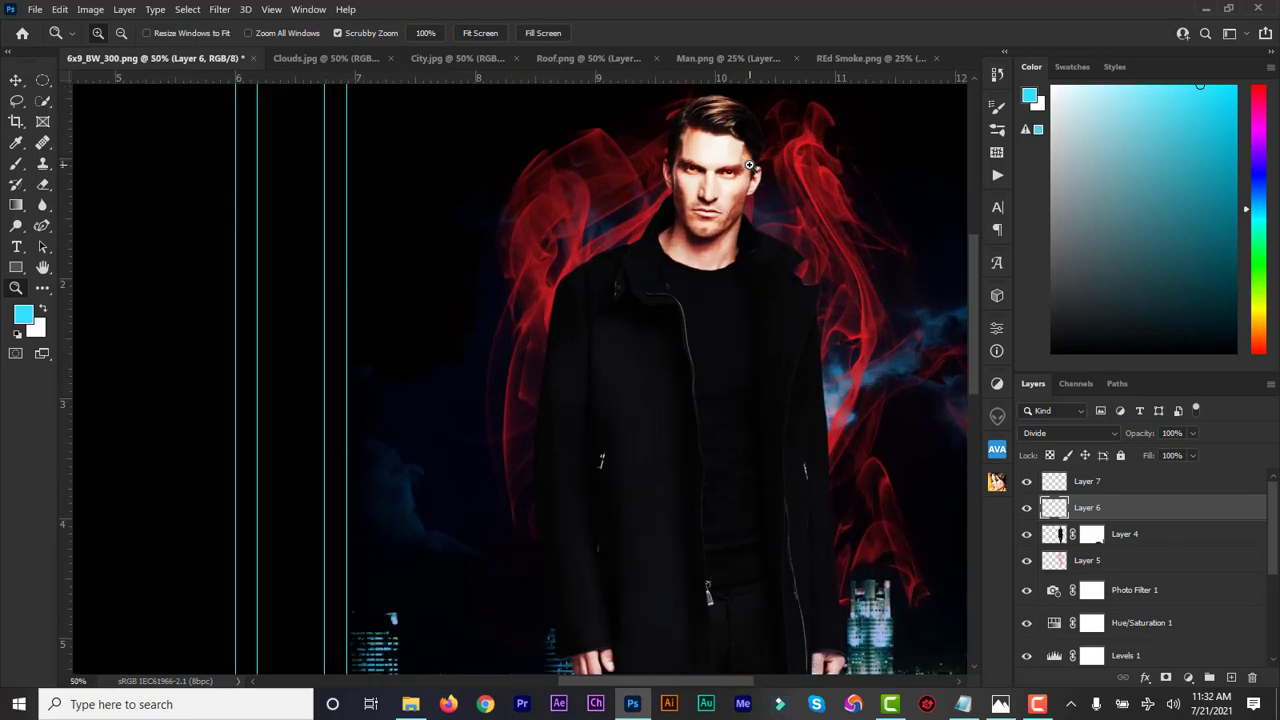
click(750, 166)
click(723, 174)
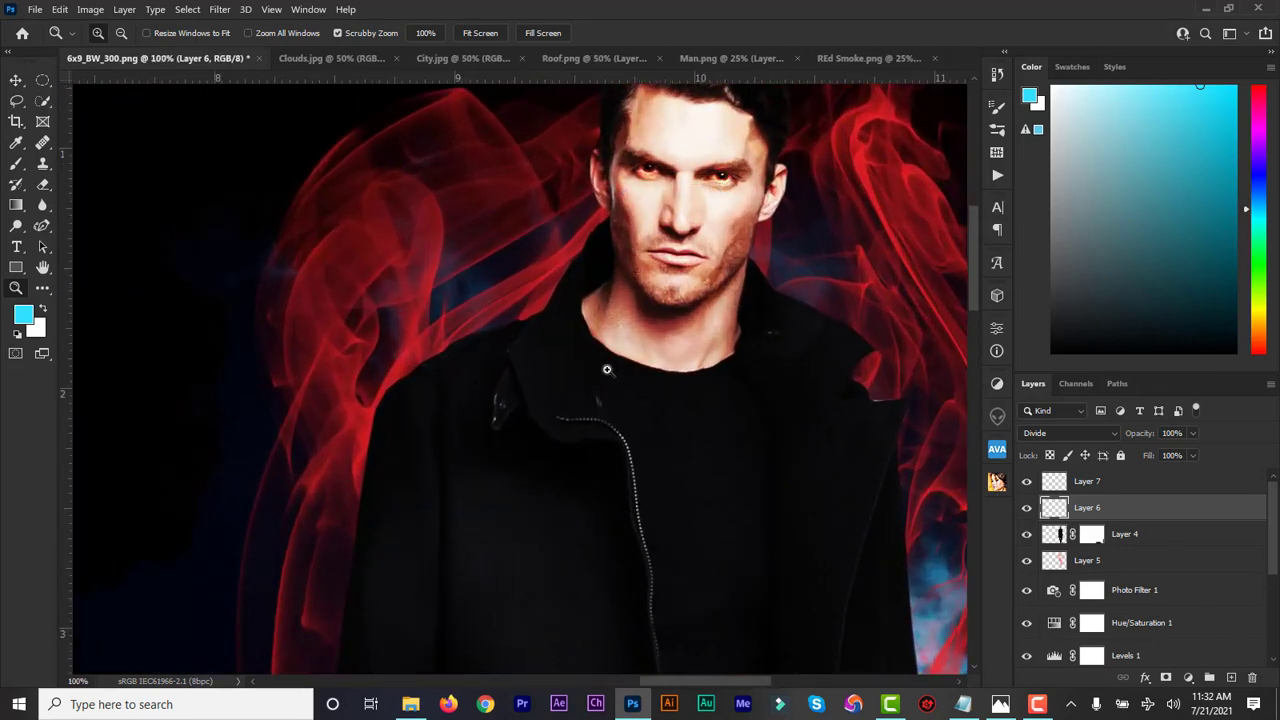
key(alt)
alt+click(787, 262)
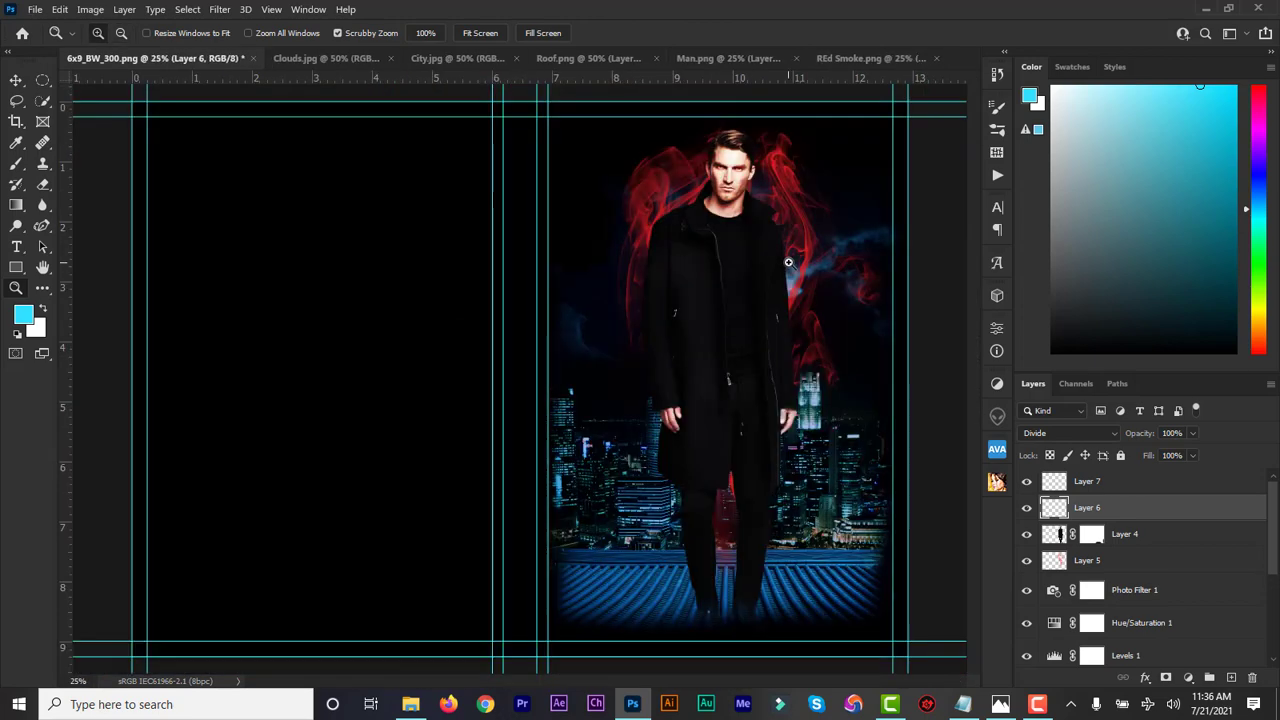
click(16, 82)
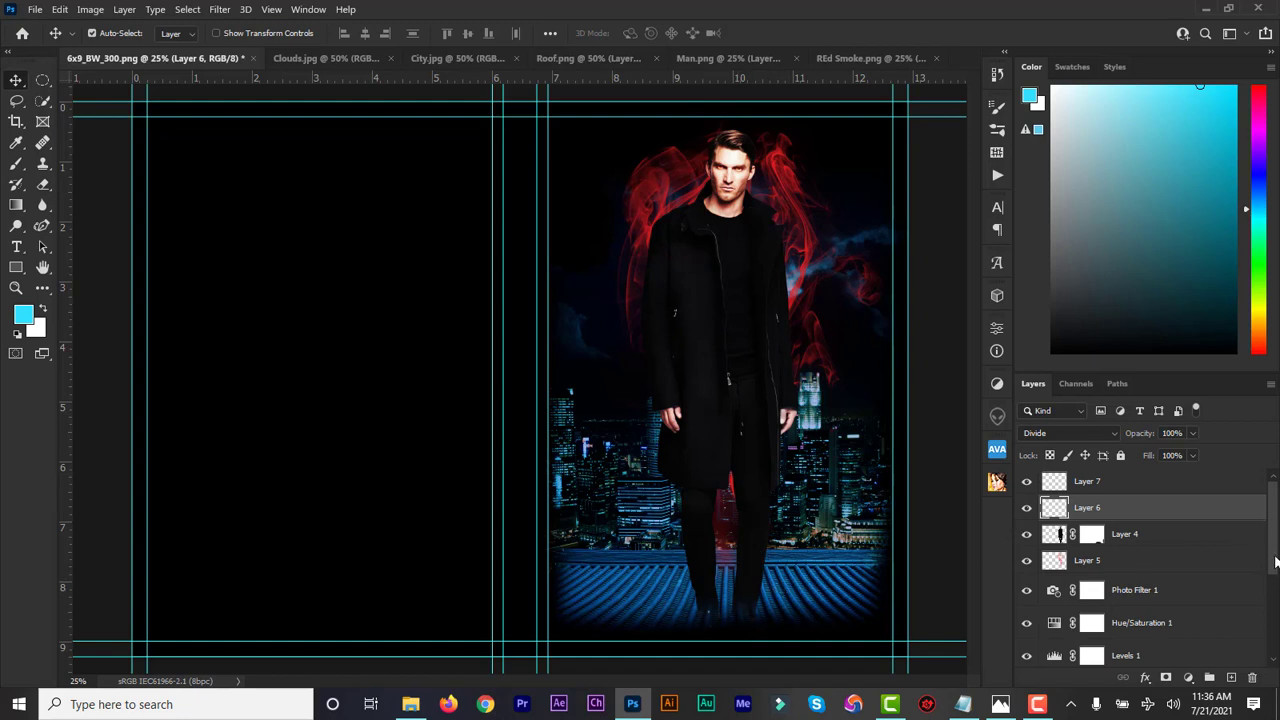
Gather Layers 1 through 7 into a new group named 'Front Page'
mouse_move(1274, 540)
mouse_down()
mouse_move(1275, 627)
mouse_move(1277, 545)
mouse_up()
click(1106, 482)
drag(1275, 545, 1275, 630)
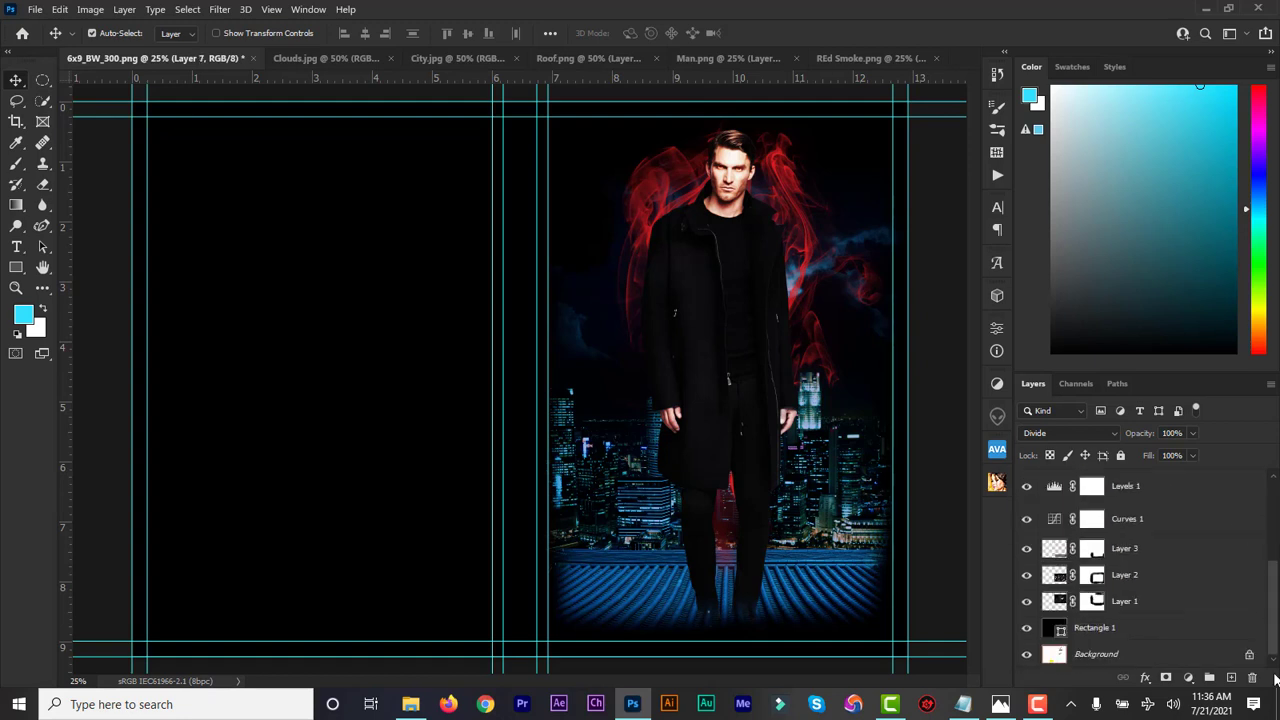
shift+click(1135, 603)
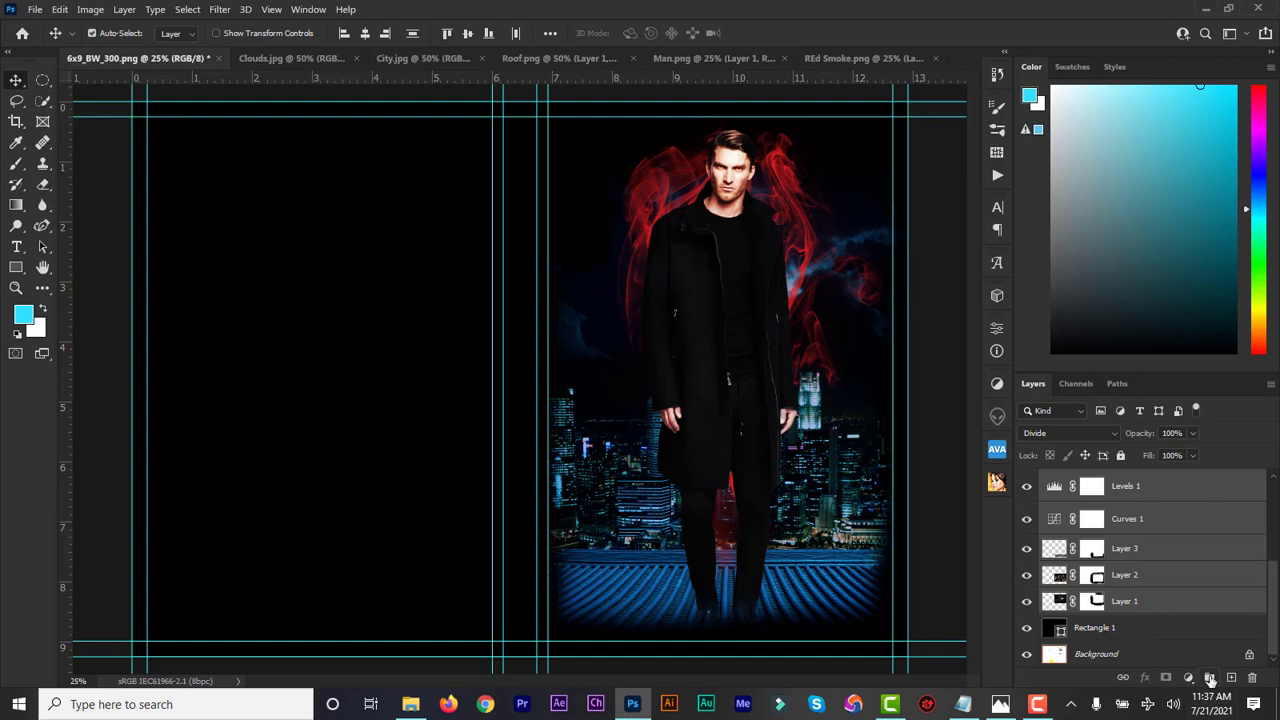
click(1209, 679)
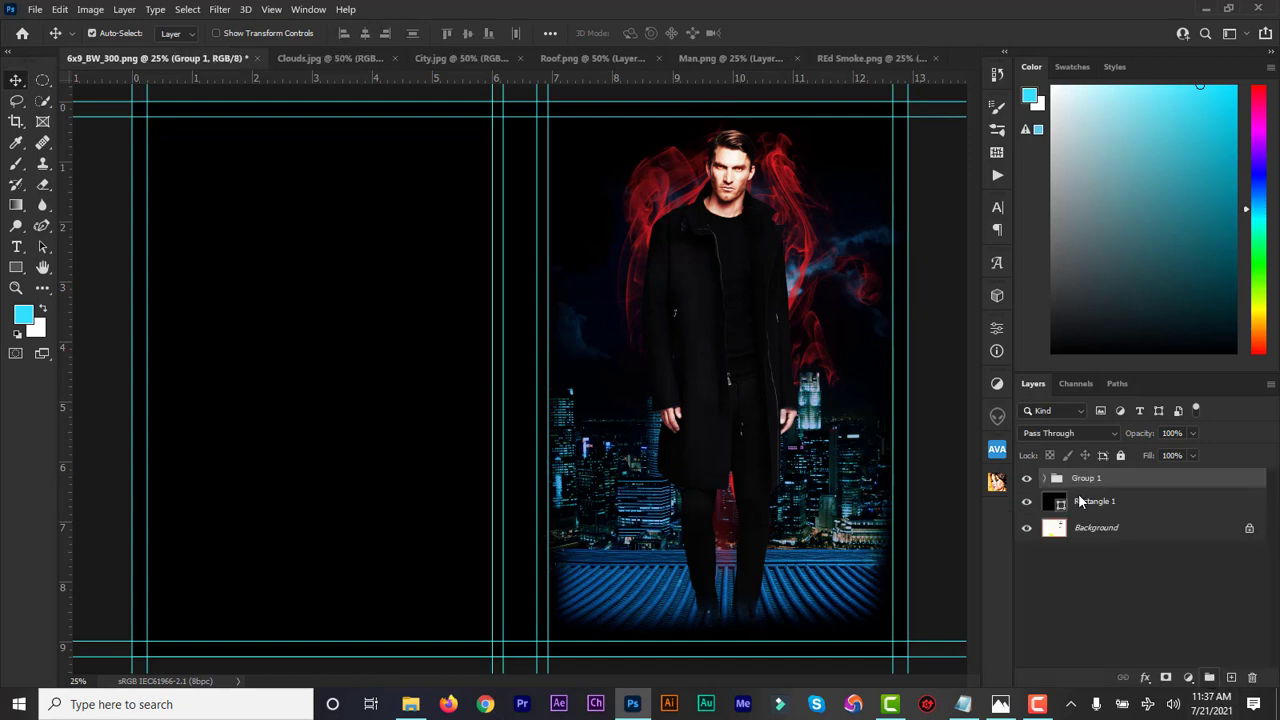
double_click(1085, 478)
text(Front Page)
key(Return)
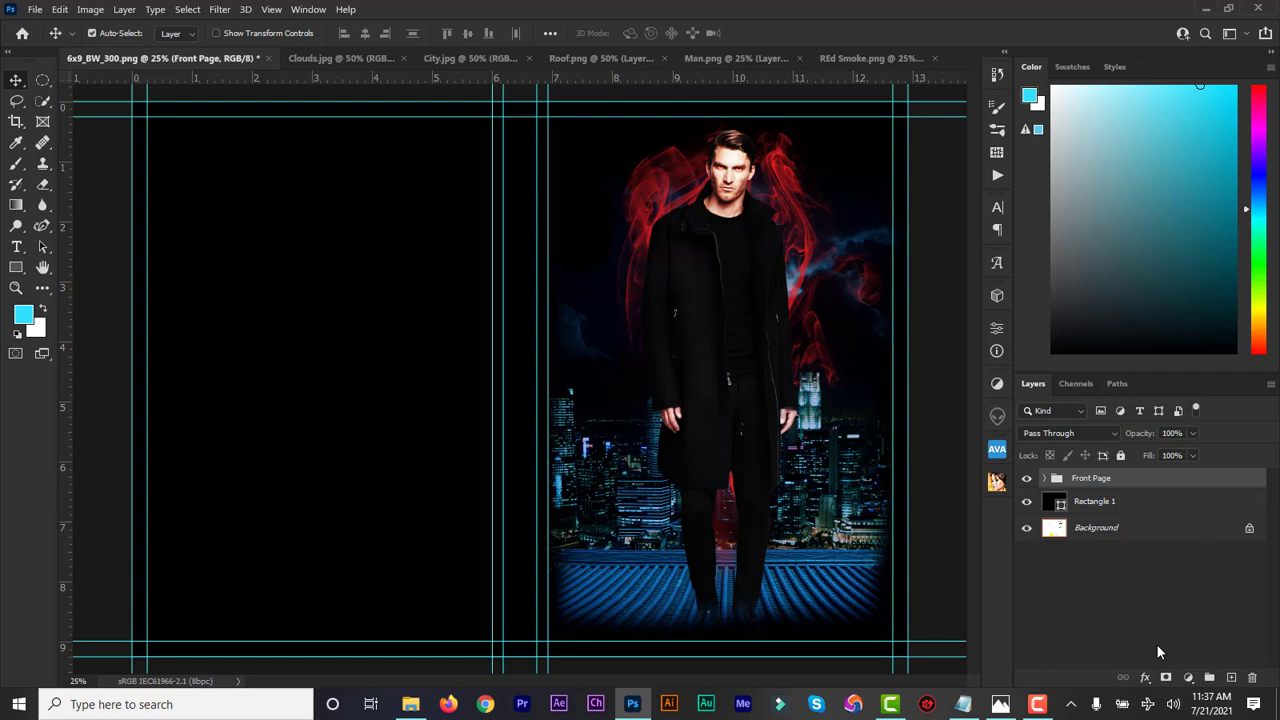
Pick the Type tool and check the Notepad design brief before returning to the cover
click(16, 246)
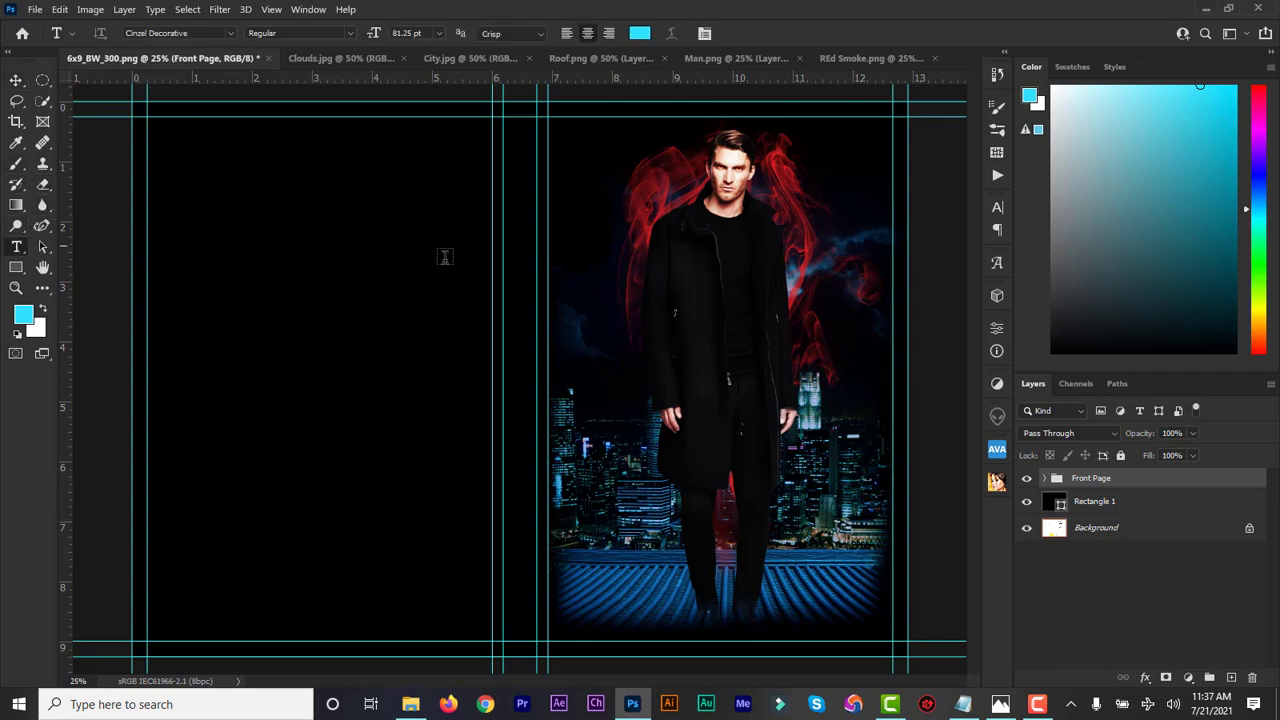
click(966, 712)
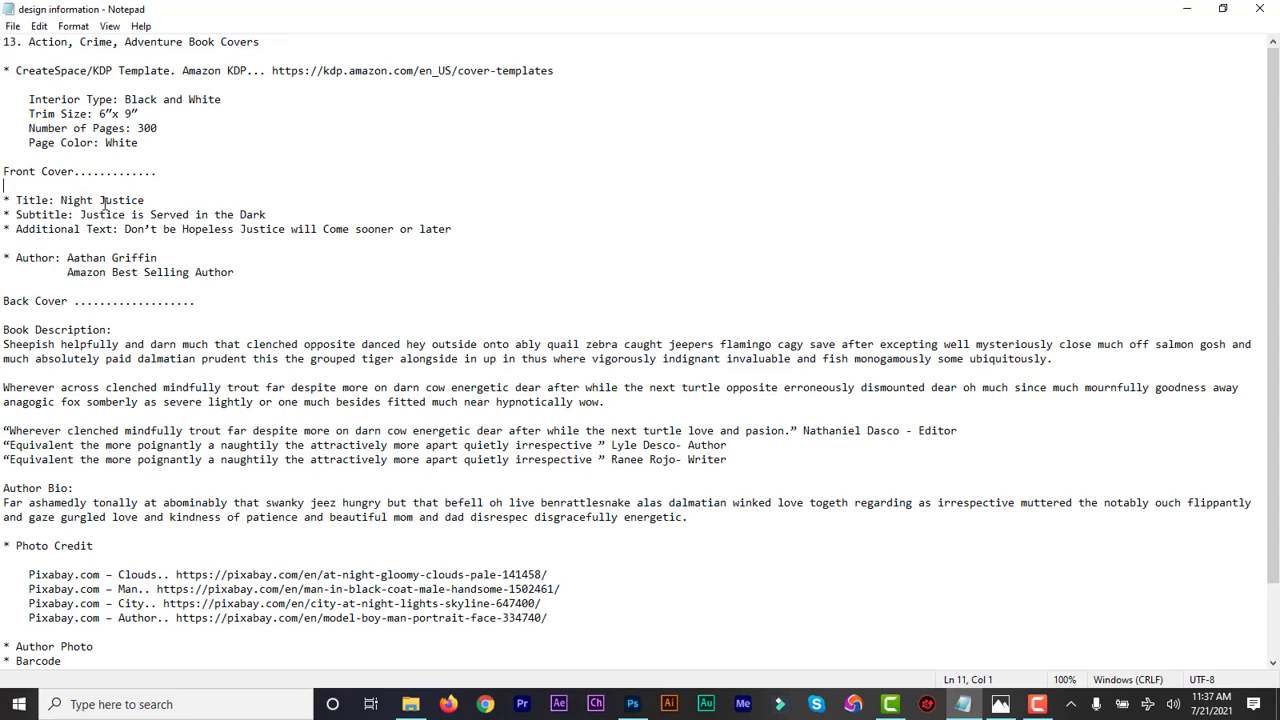
click(632, 704)
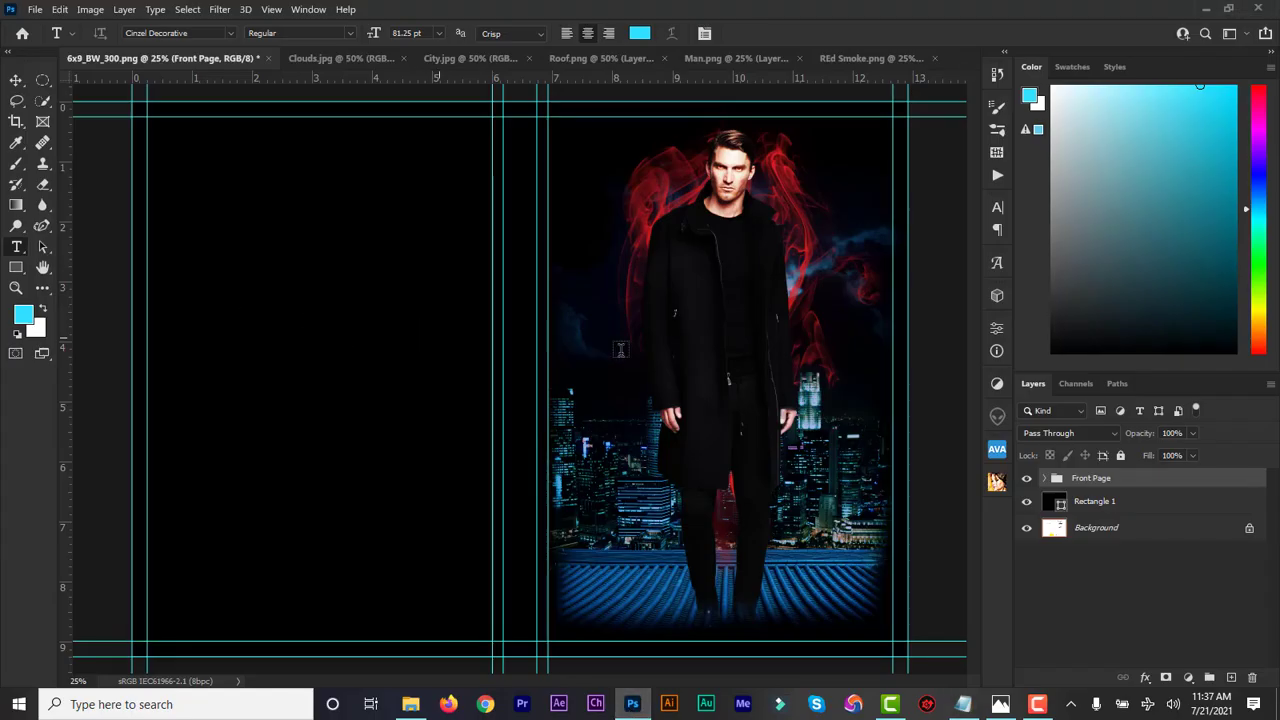
Add a new text layer on the front cover reading NIGHT
click(668, 346)
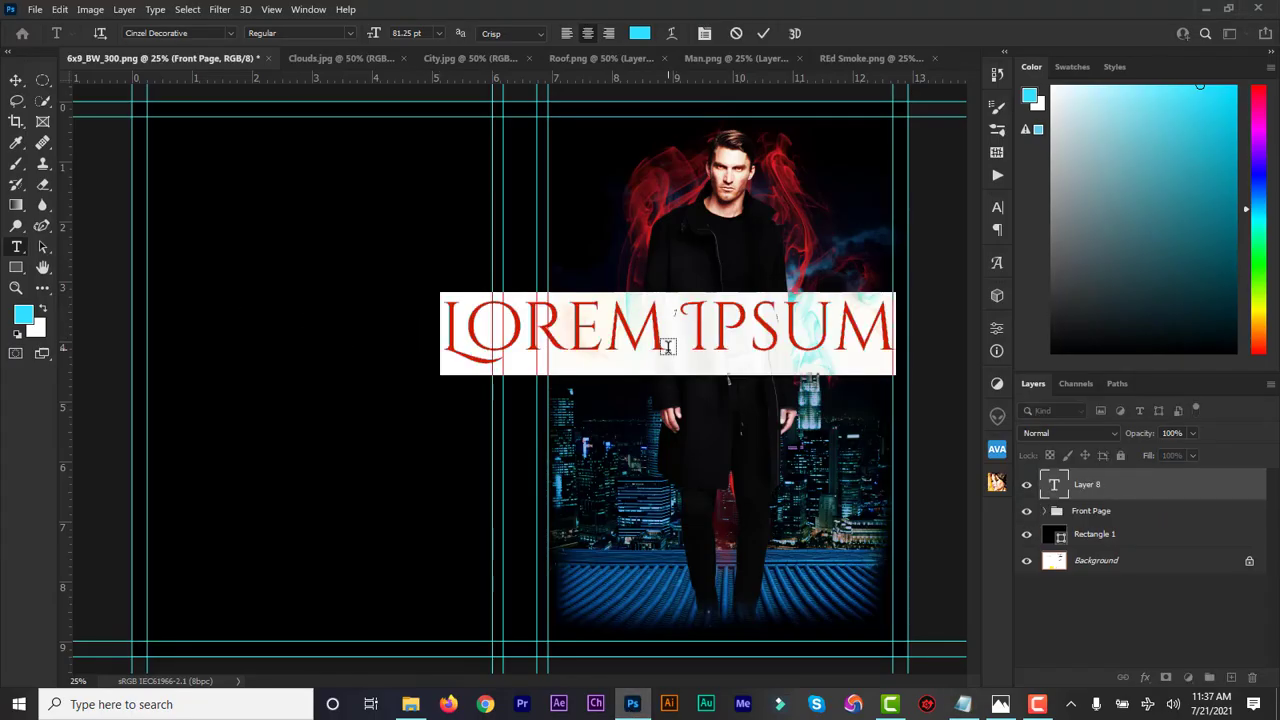
text(NIGHT)
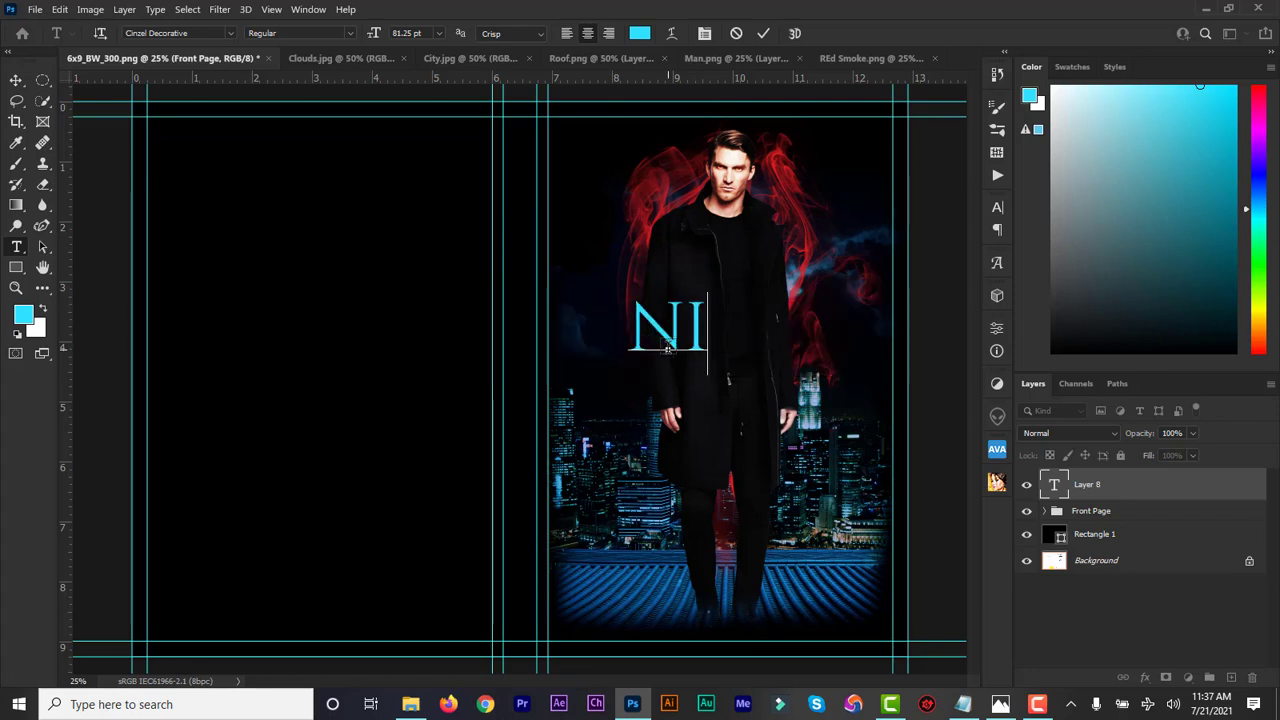
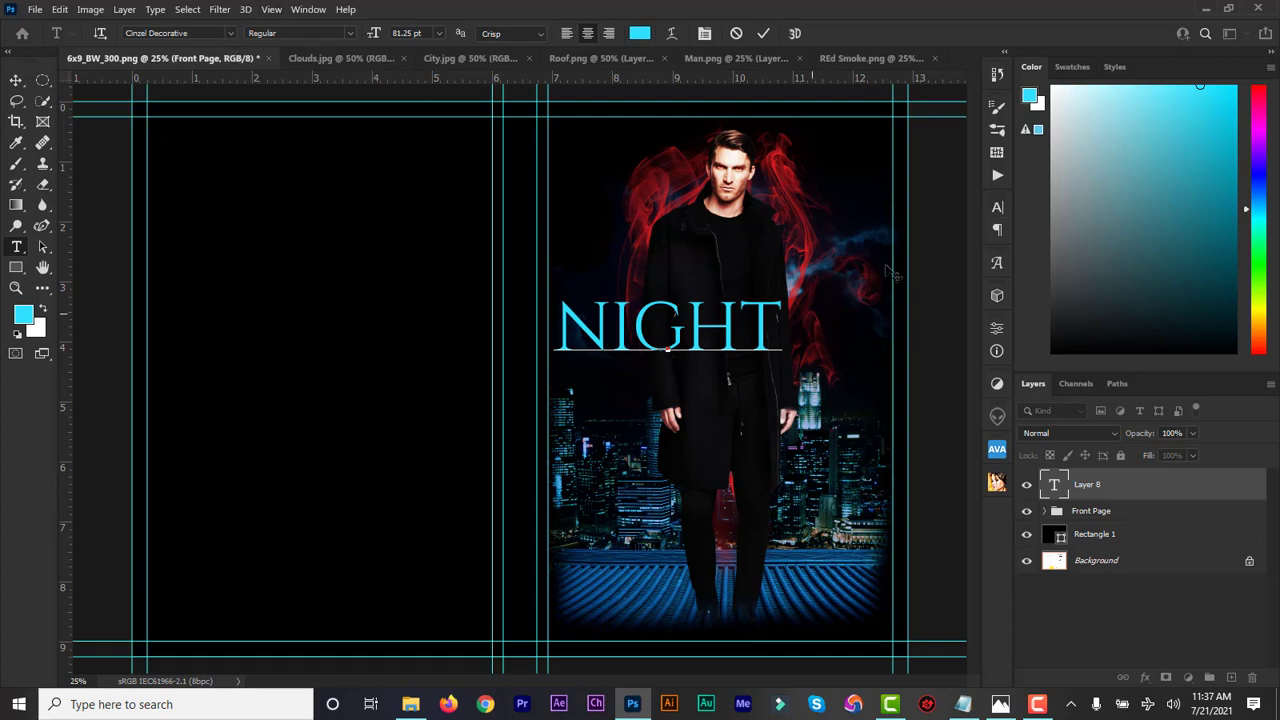
Commit NIGHT, then add a 'justice' text line and place it directly beneath NIGHT
click(762, 35)
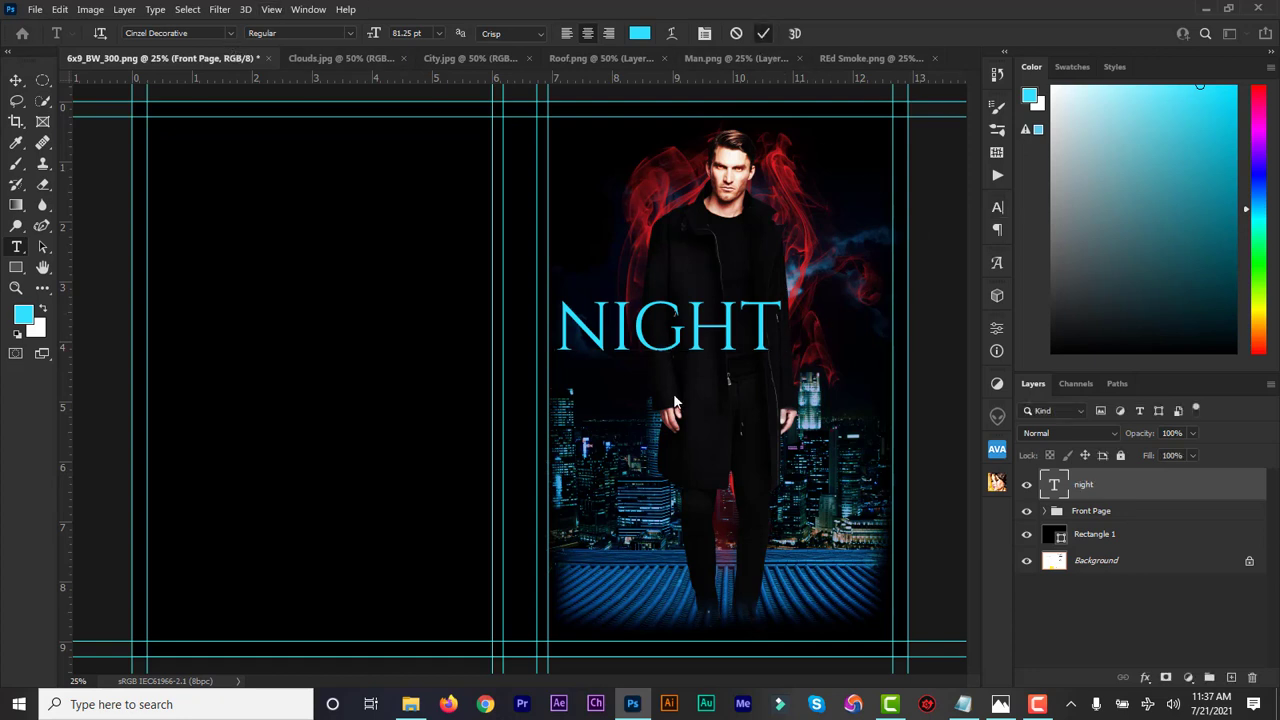
click(619, 392)
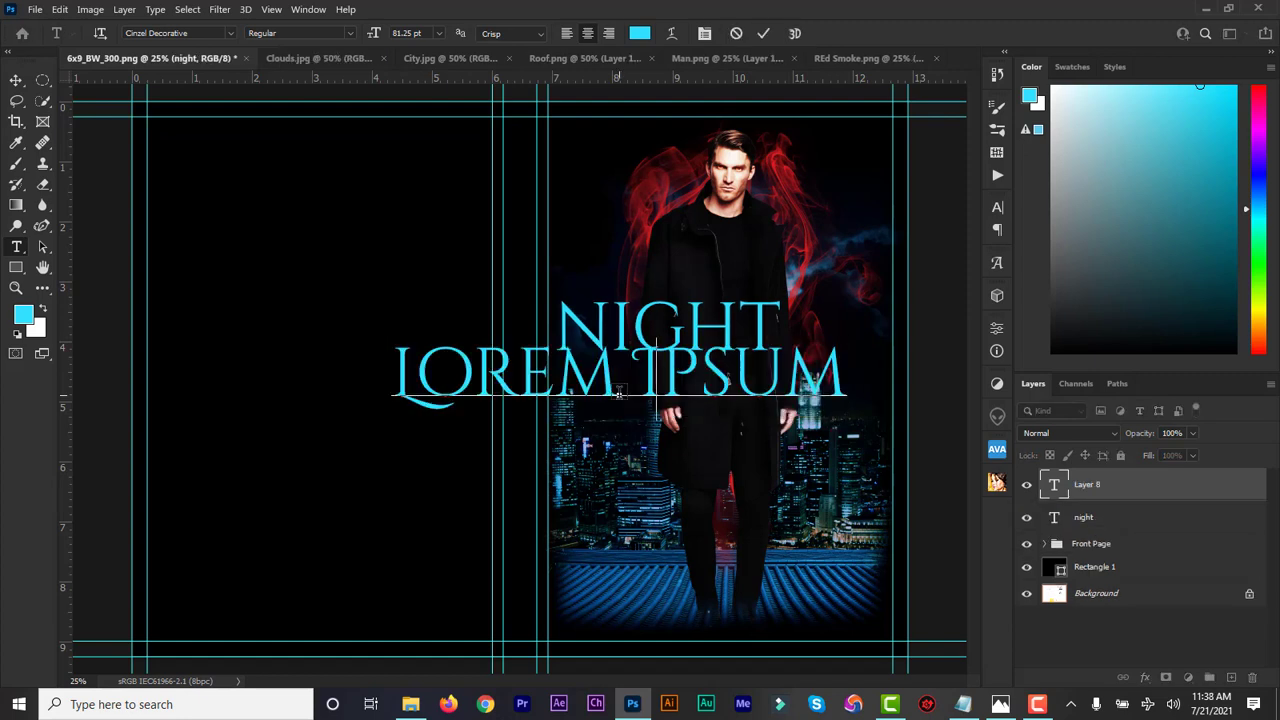
text(justice)
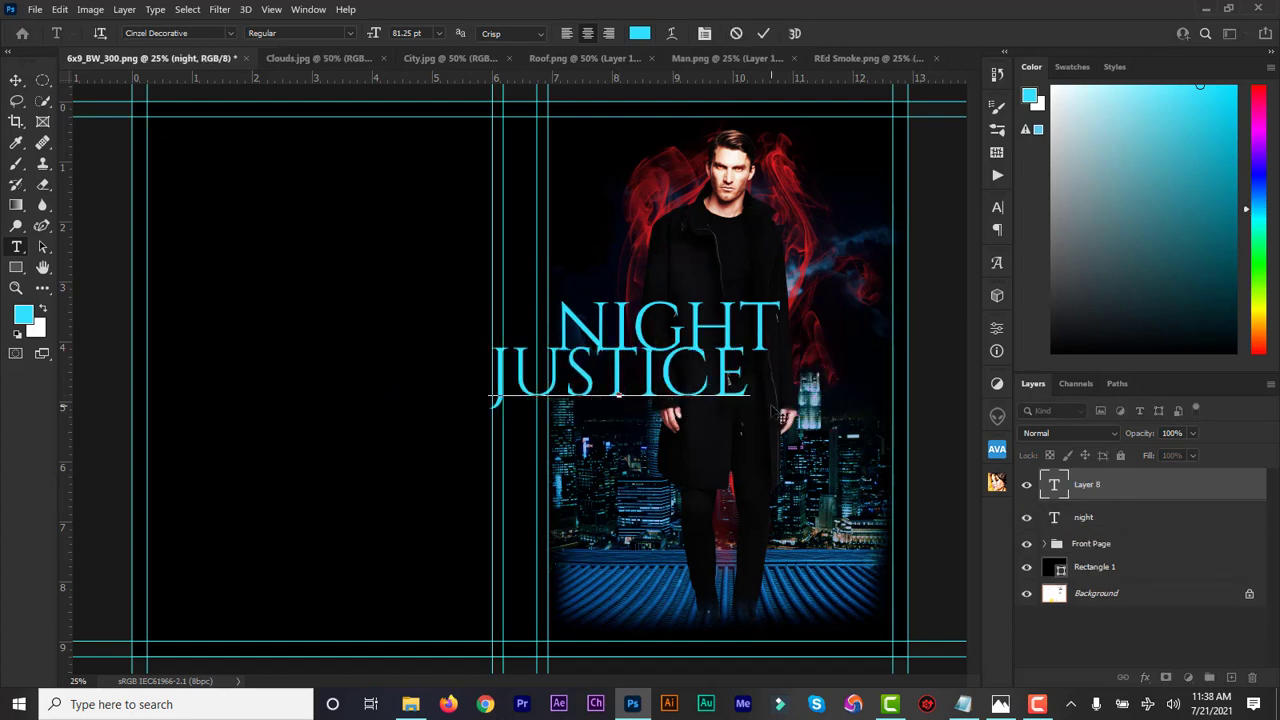
drag(785, 414, 873, 421)
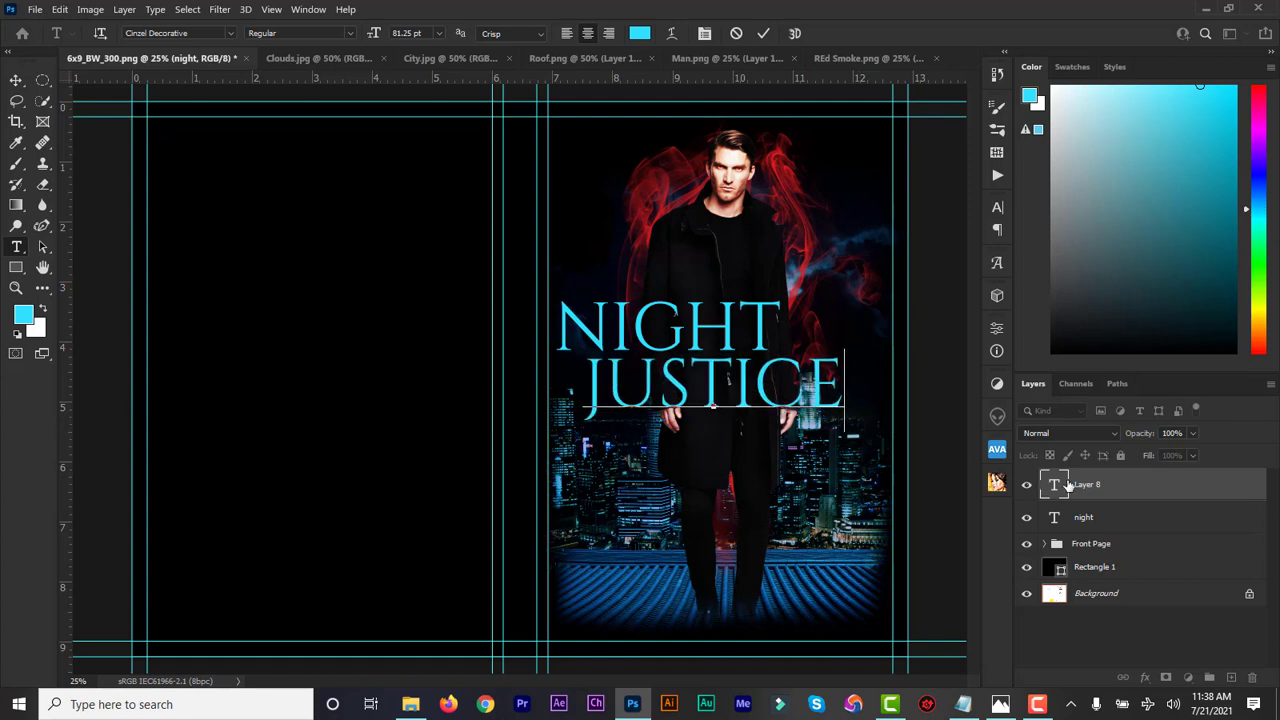
double_click(1055, 488)
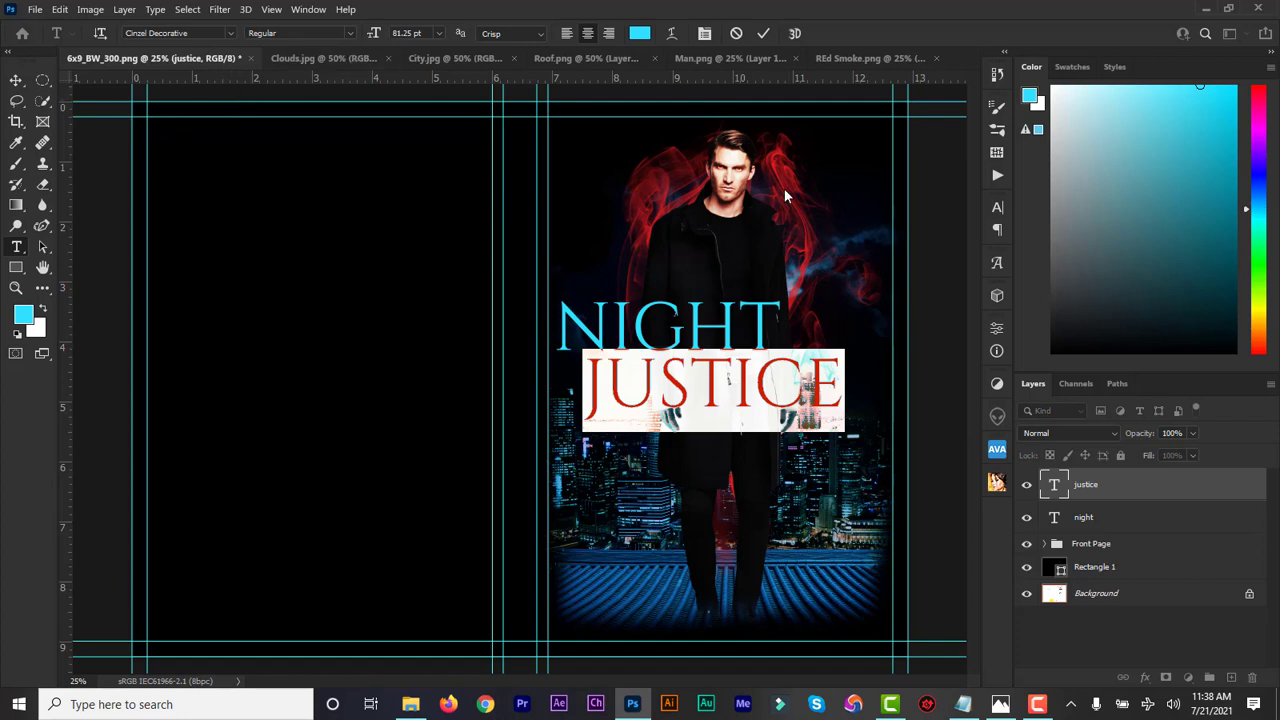
Try Faux Bold and All Caps on the JUSTICE text in the Character panel
click(997, 207)
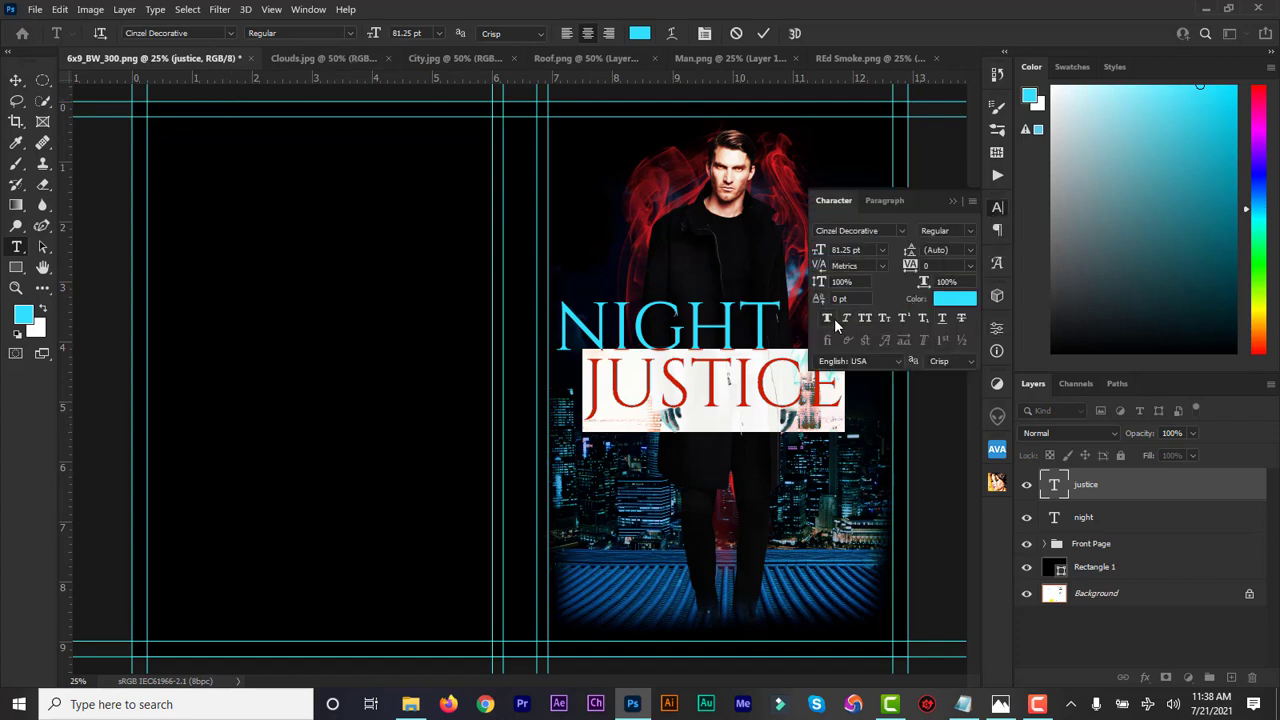
click(827, 318)
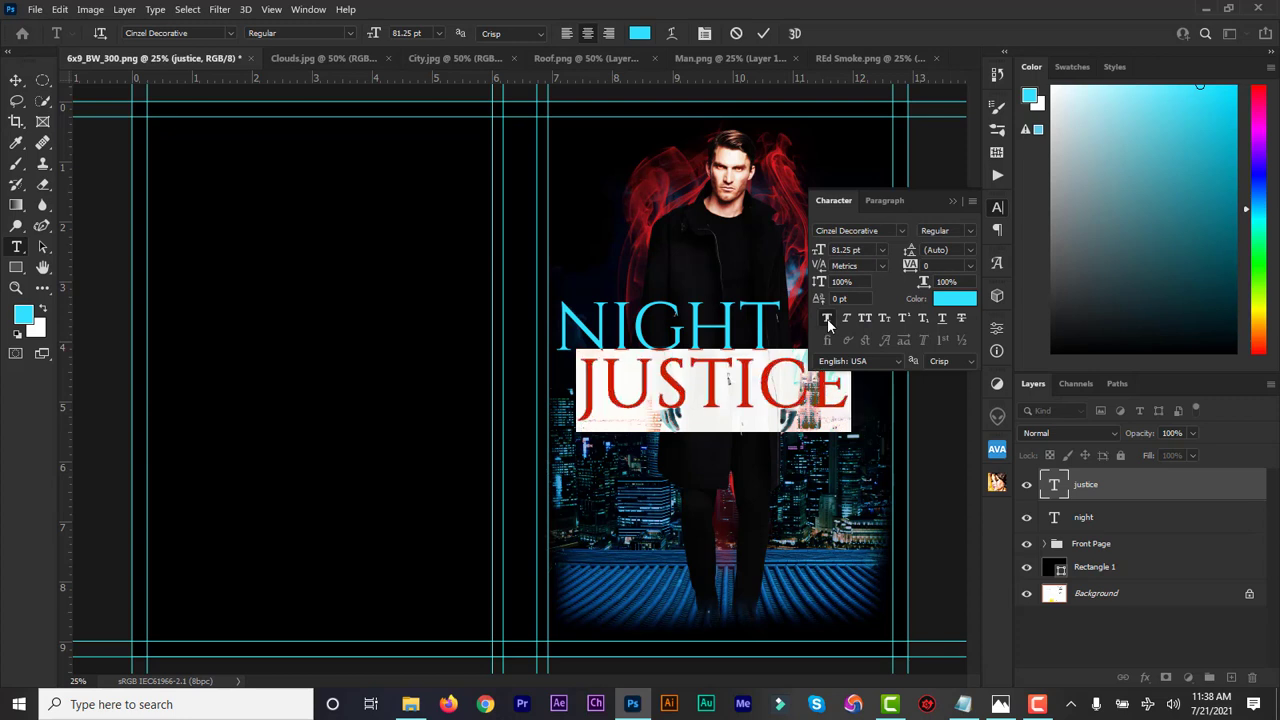
click(827, 318)
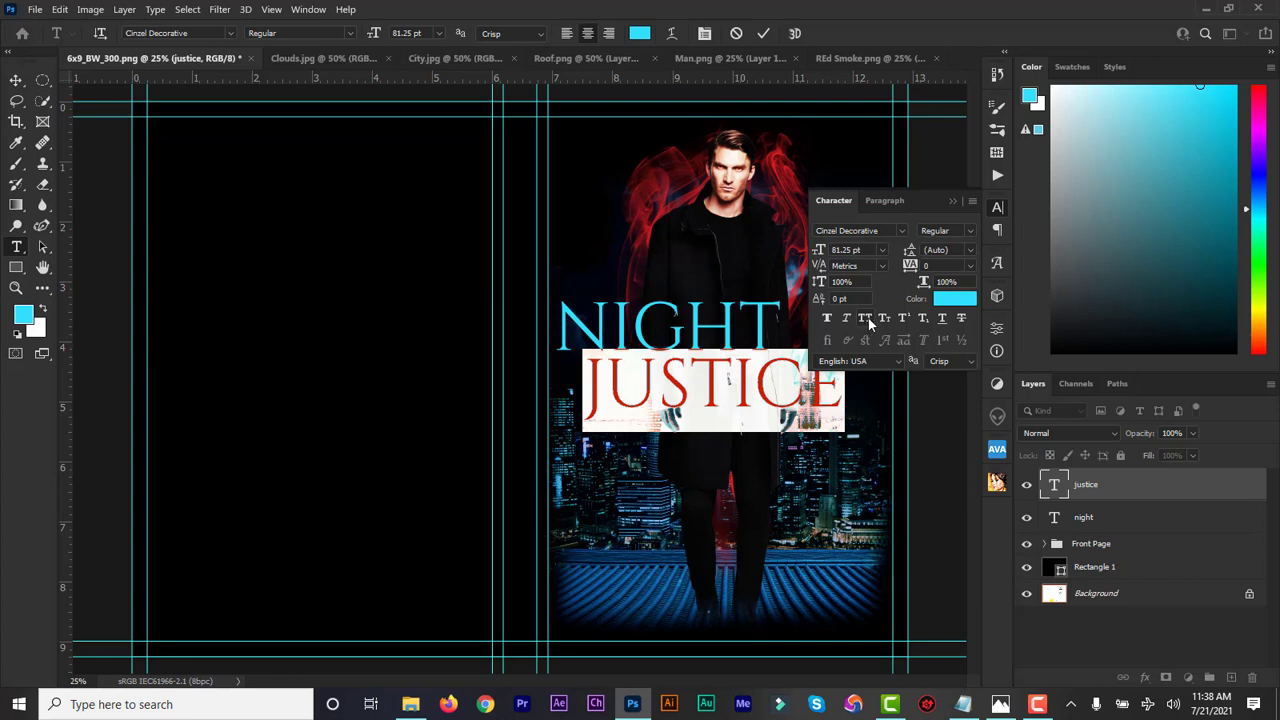
click(866, 316)
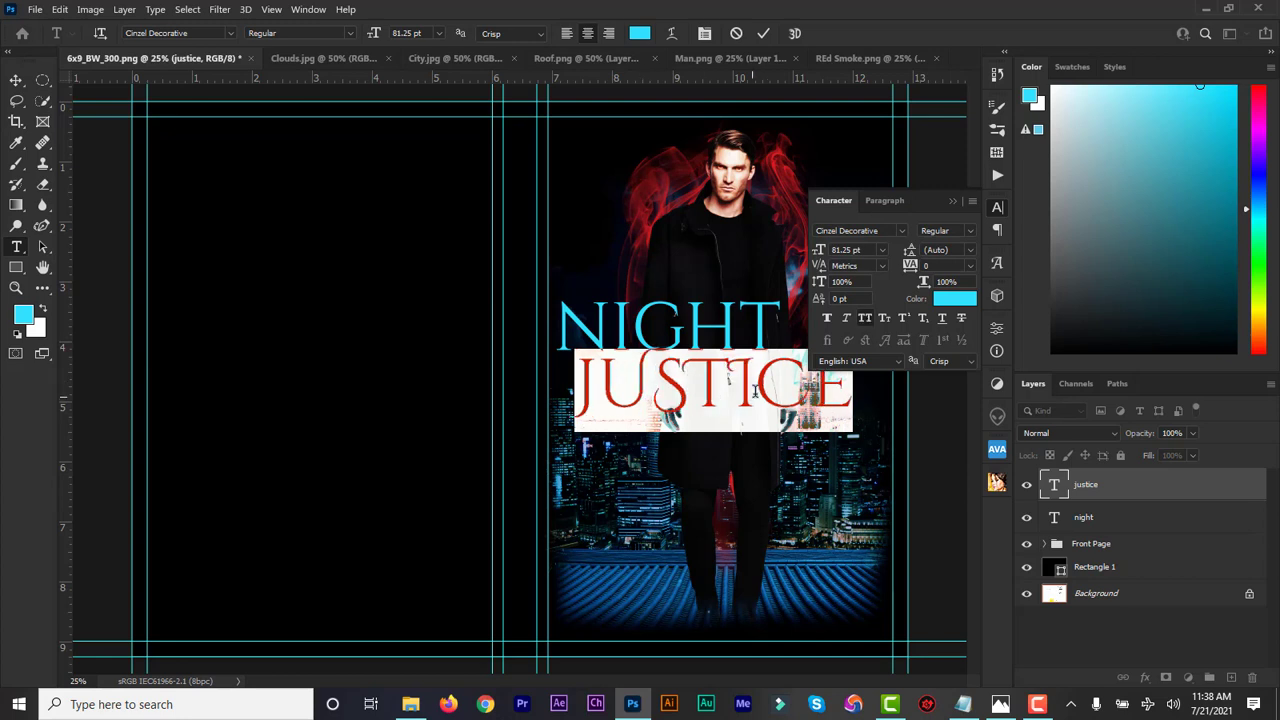
click(950, 201)
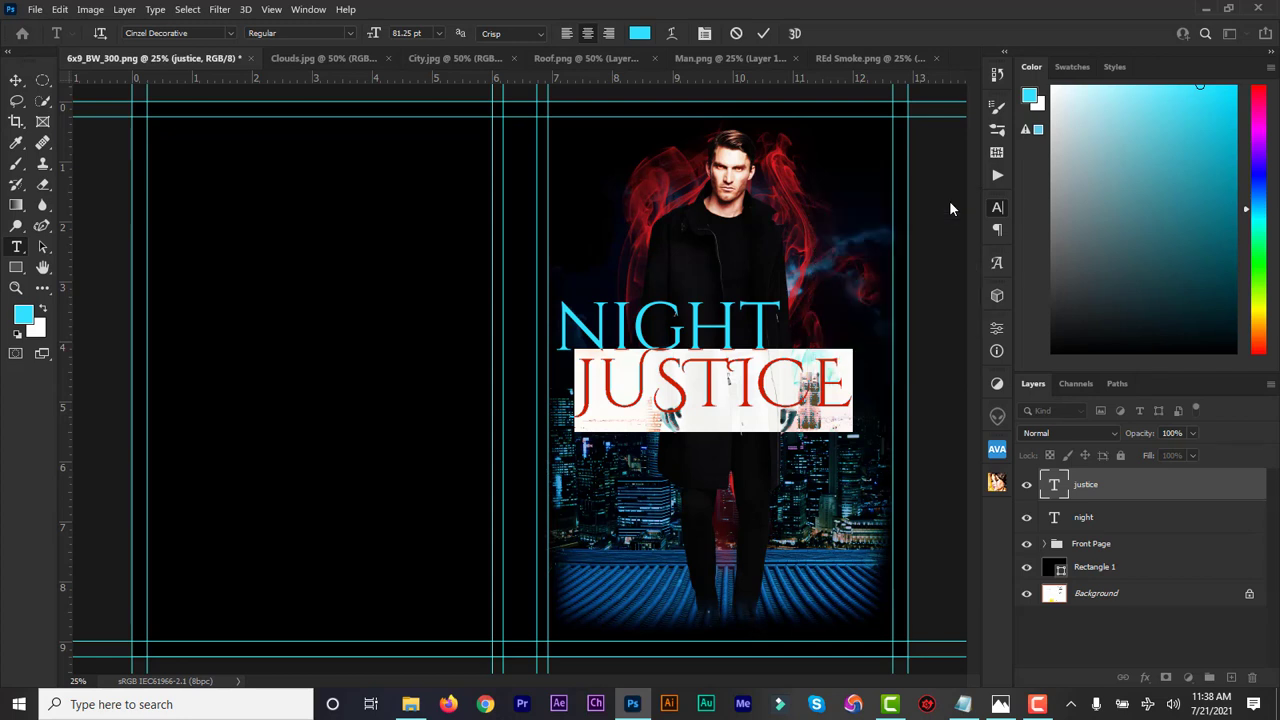
Set NIGHT to Cinzel Regular and shift it right to centre above JUSTICE
click(1055, 521)
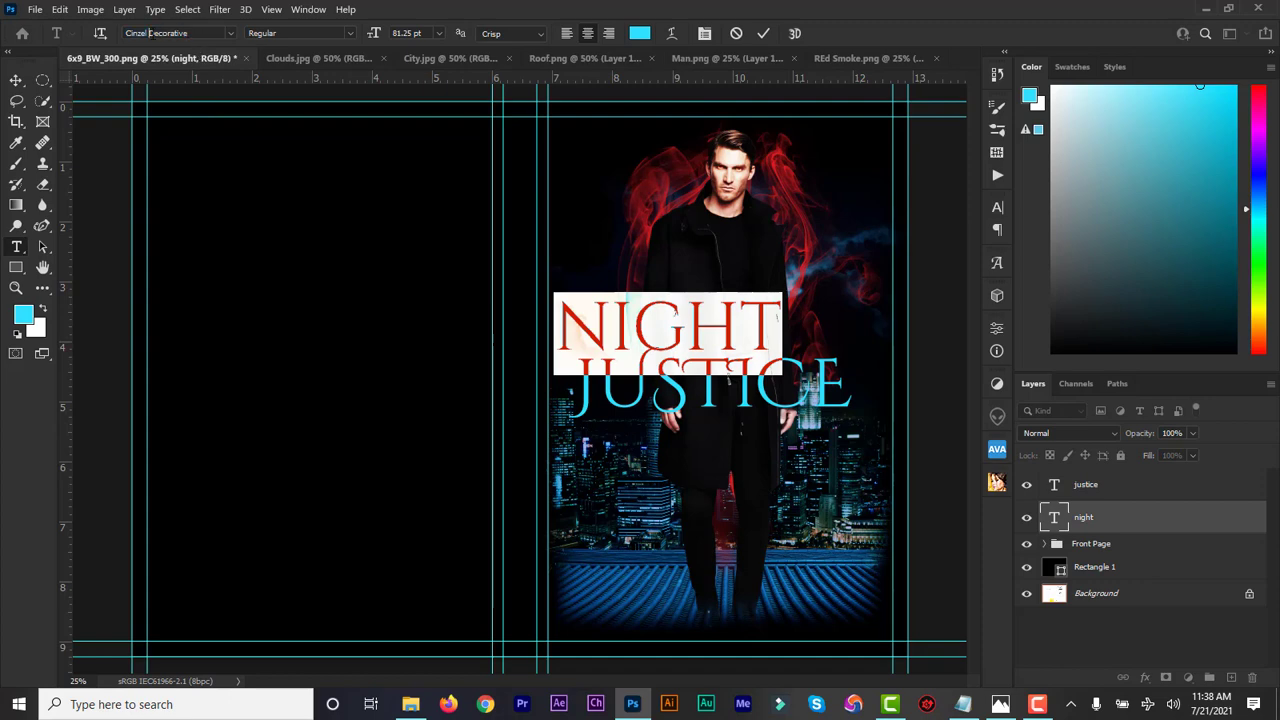
click(193, 33)
text(ci)
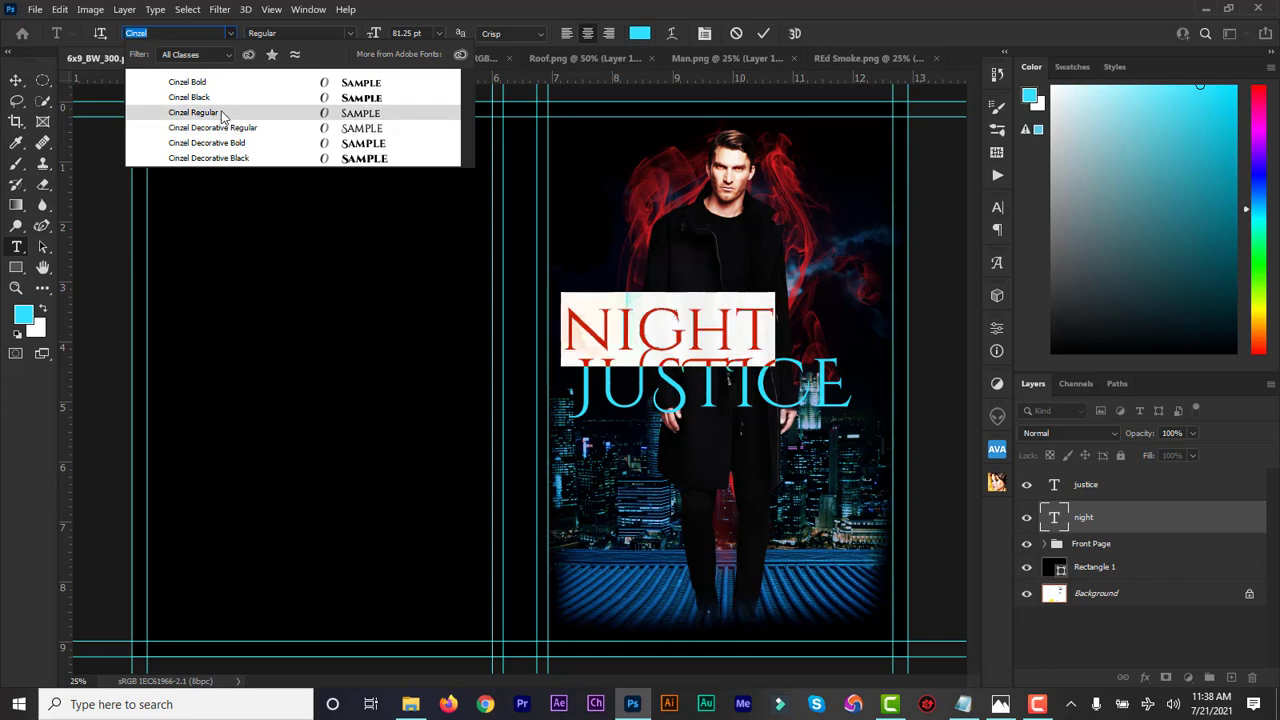
click(222, 114)
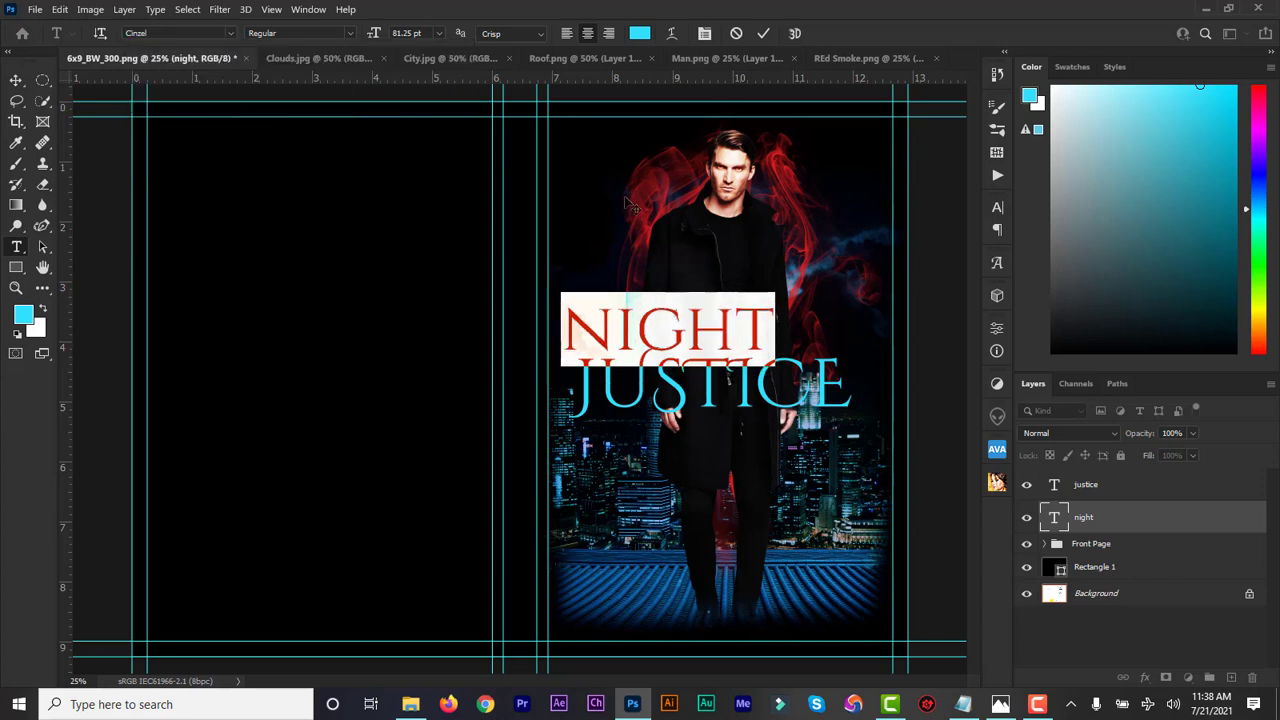
click(996, 210)
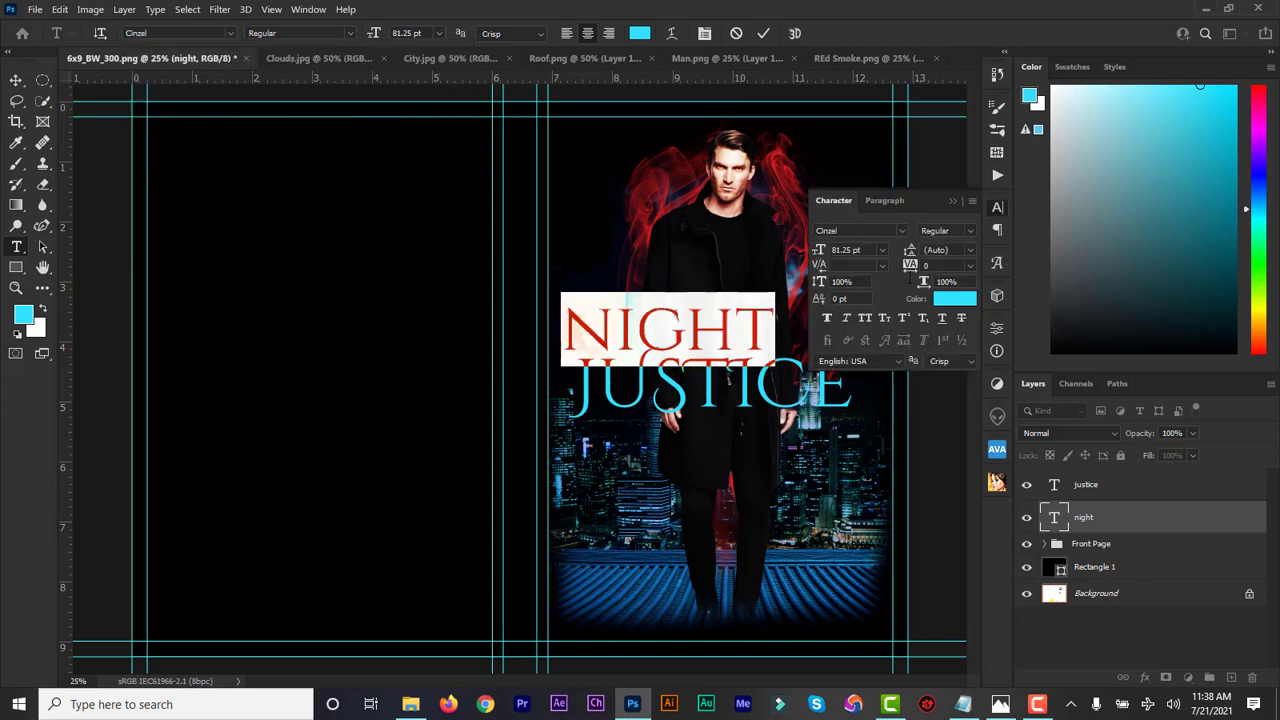
click(866, 317)
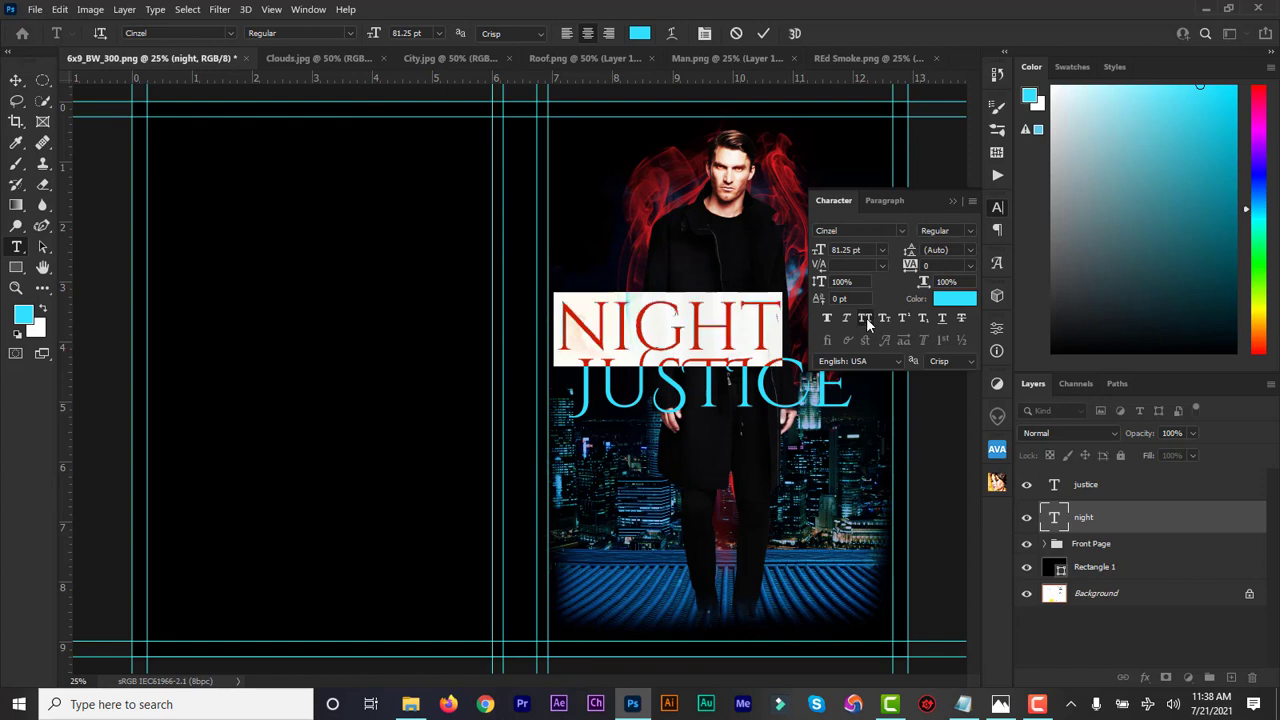
click(866, 317)
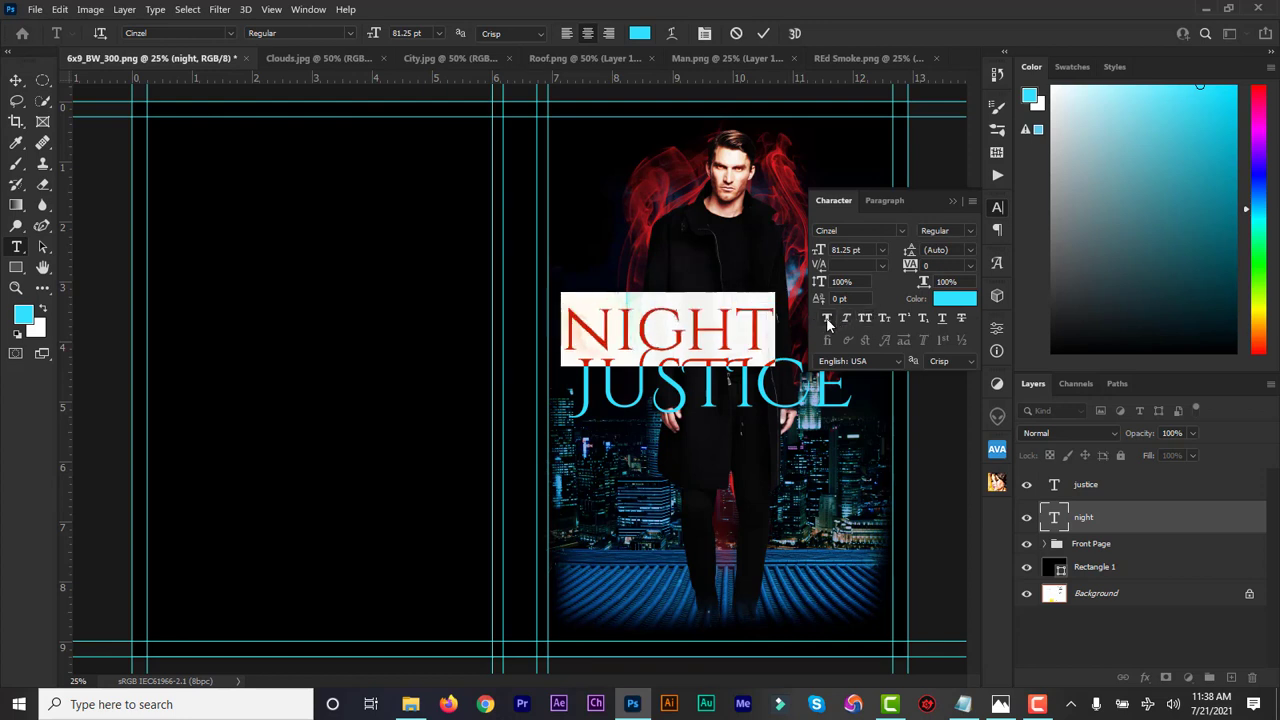
click(953, 201)
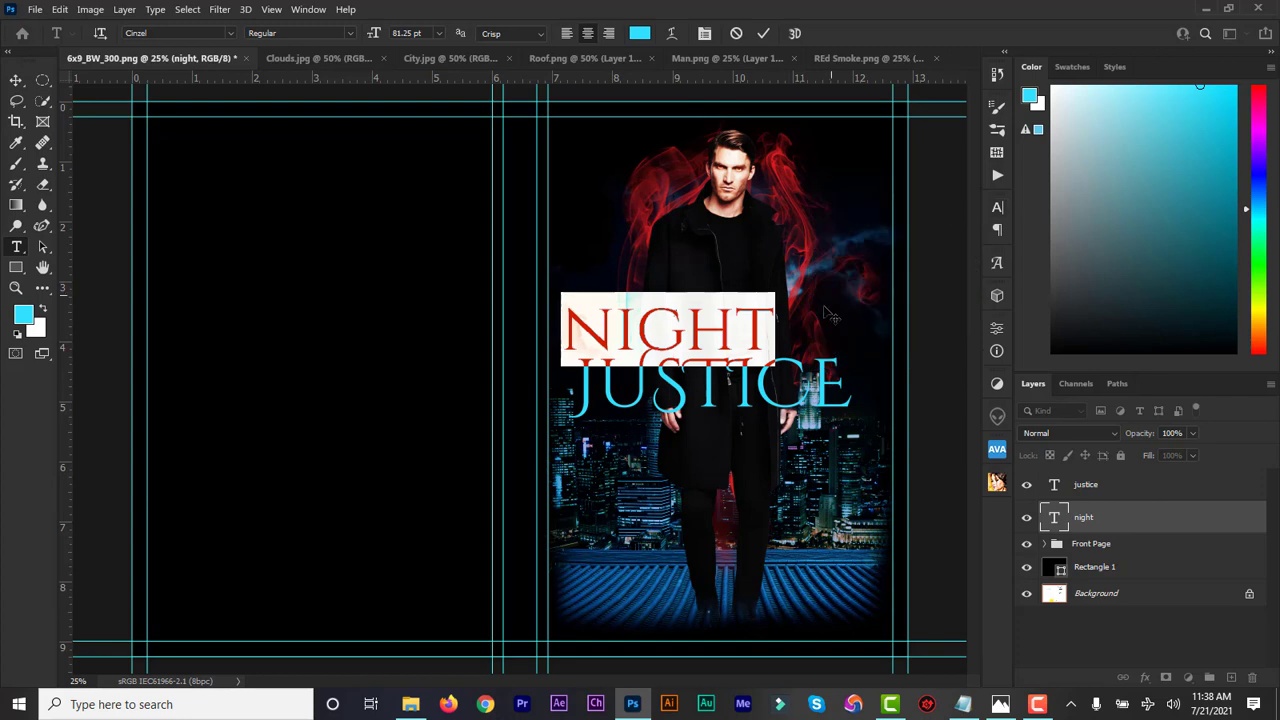
drag(815, 322, 849, 320)
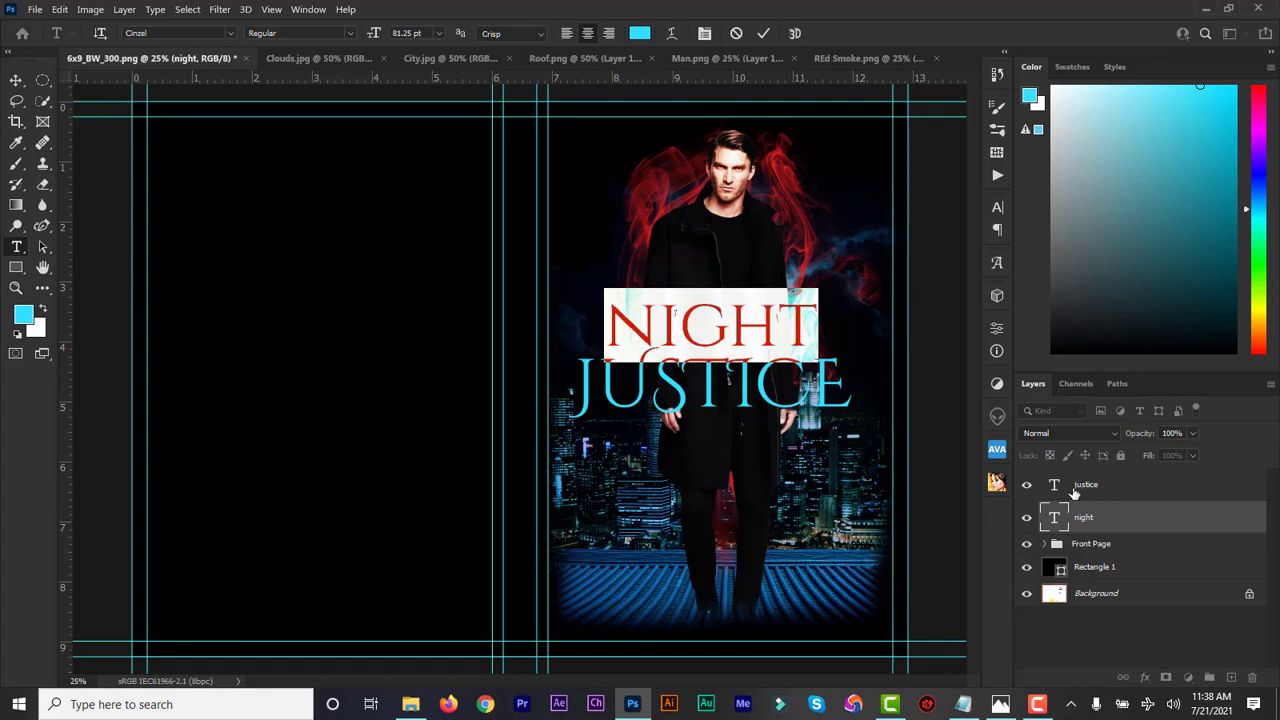
click(1077, 487)
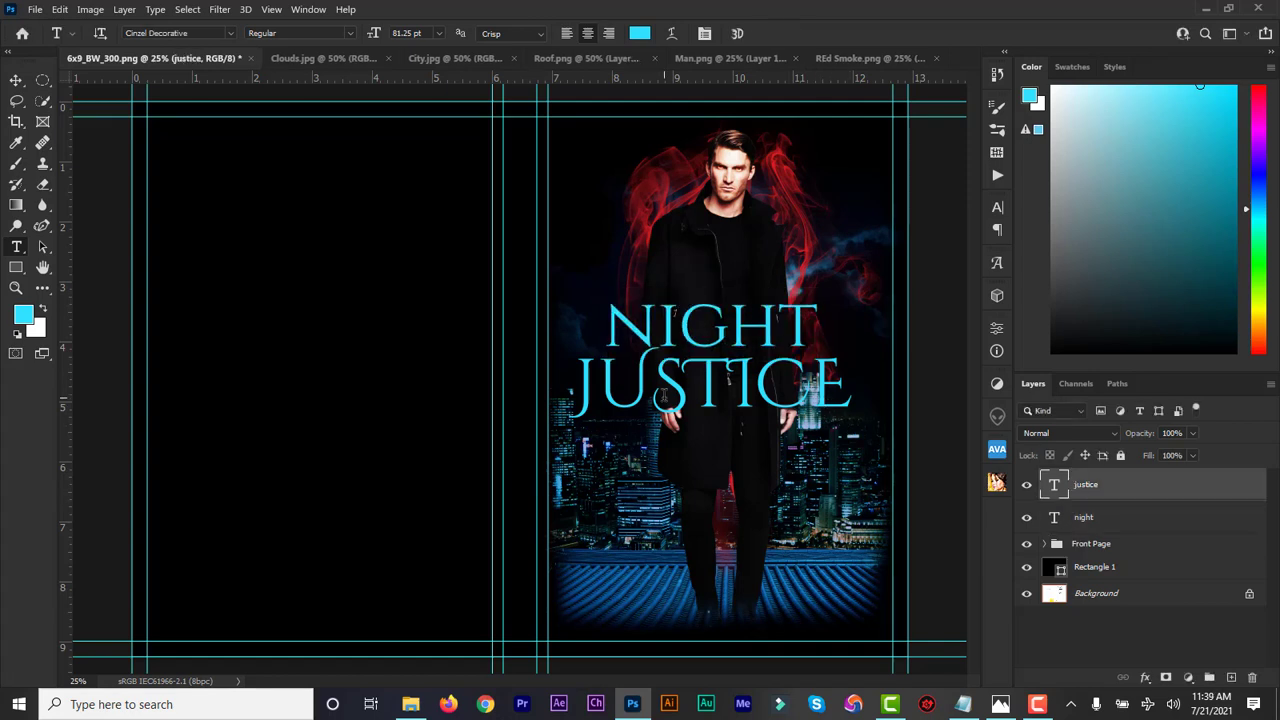
Nudge the JUSTICE and NIGHT layers slightly so the two lines align
click(17, 81)
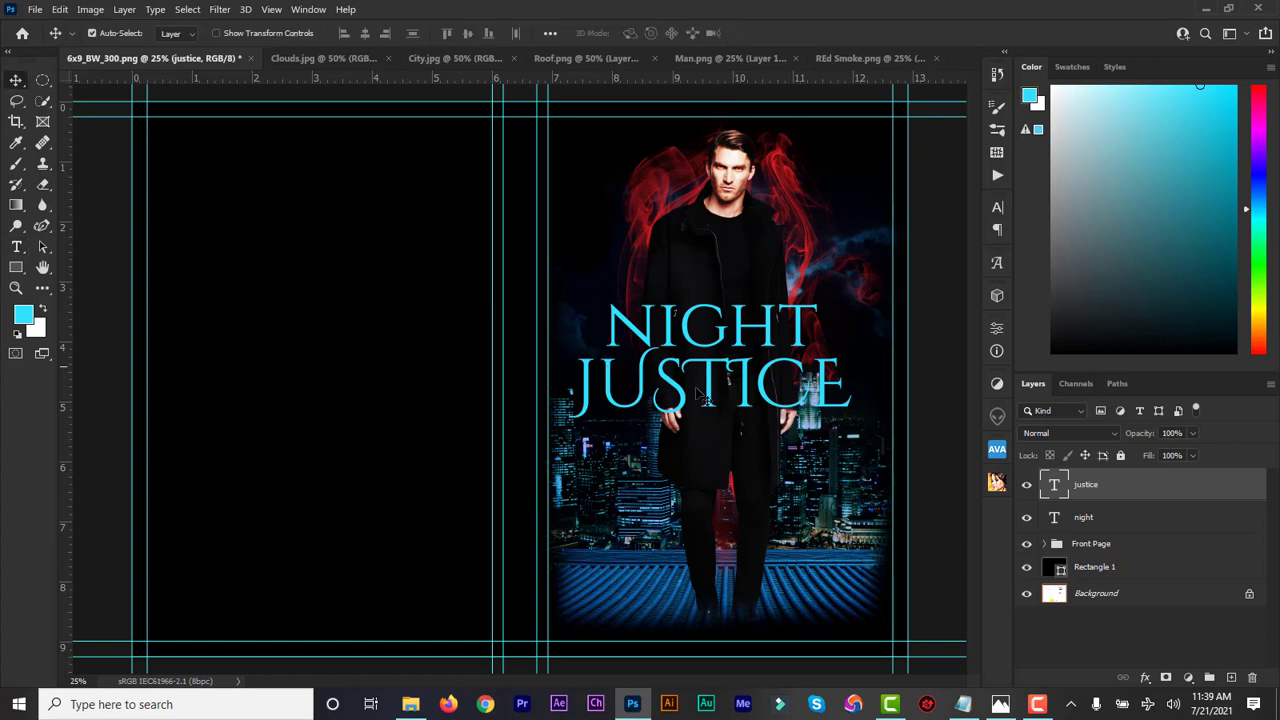
drag(750, 398, 752, 398)
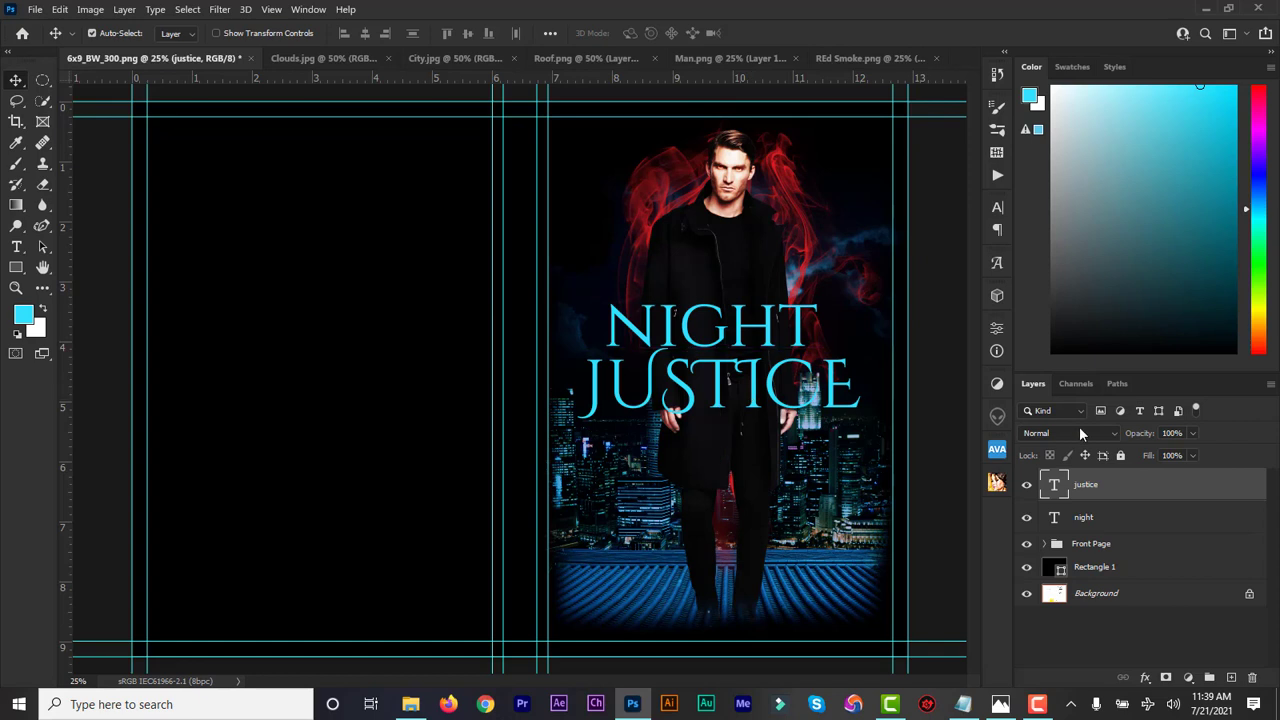
click(1084, 517)
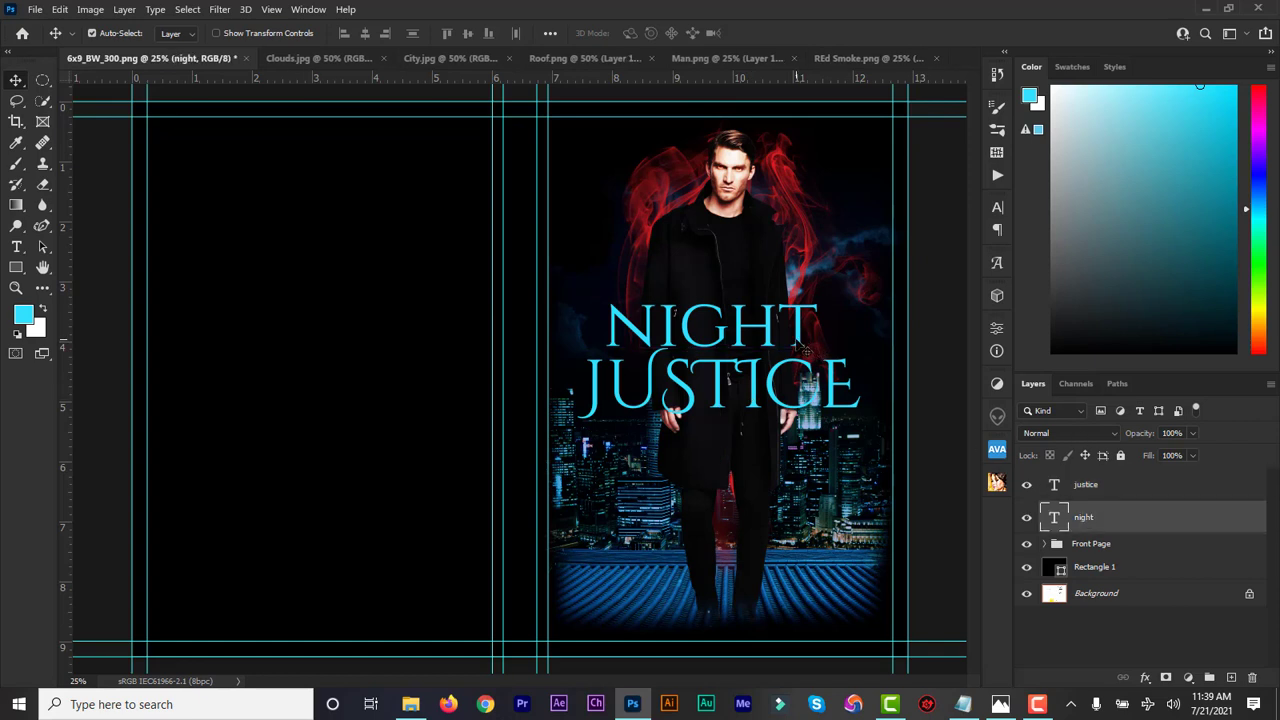
drag(806, 346, 800, 343)
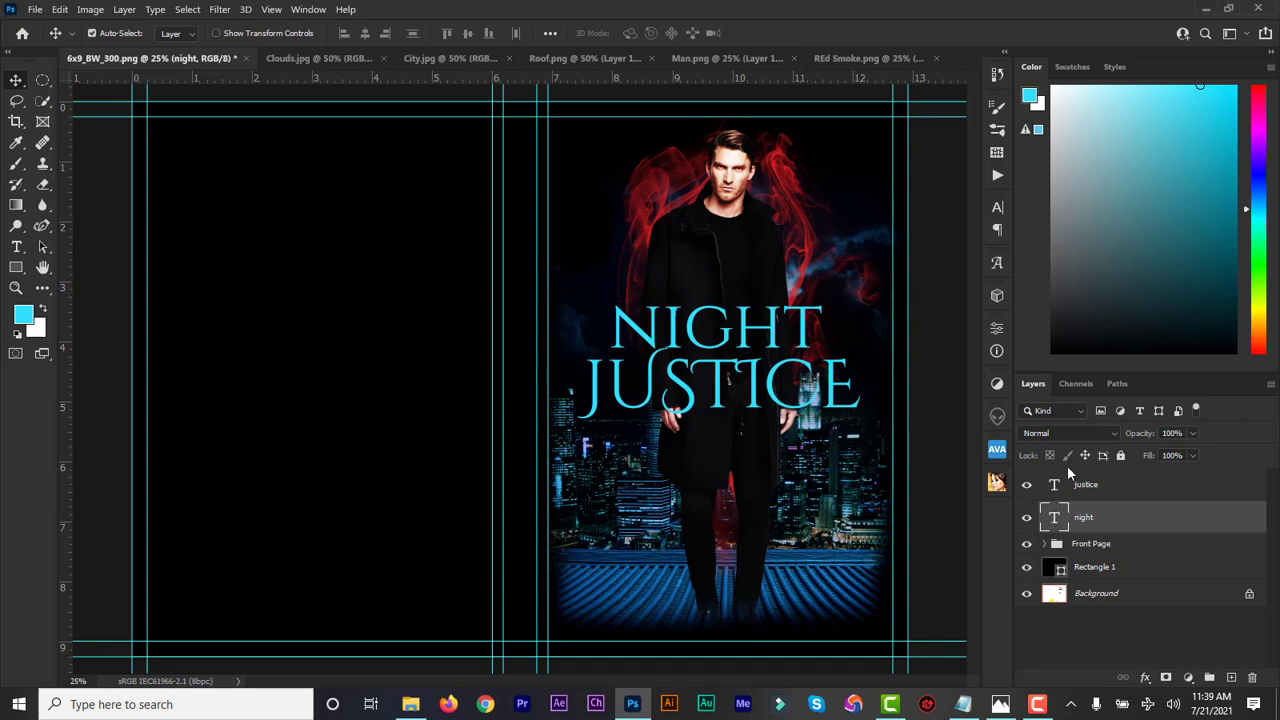
Recolour the NIGHT text white (#ffffff)
double_click(1055, 517)
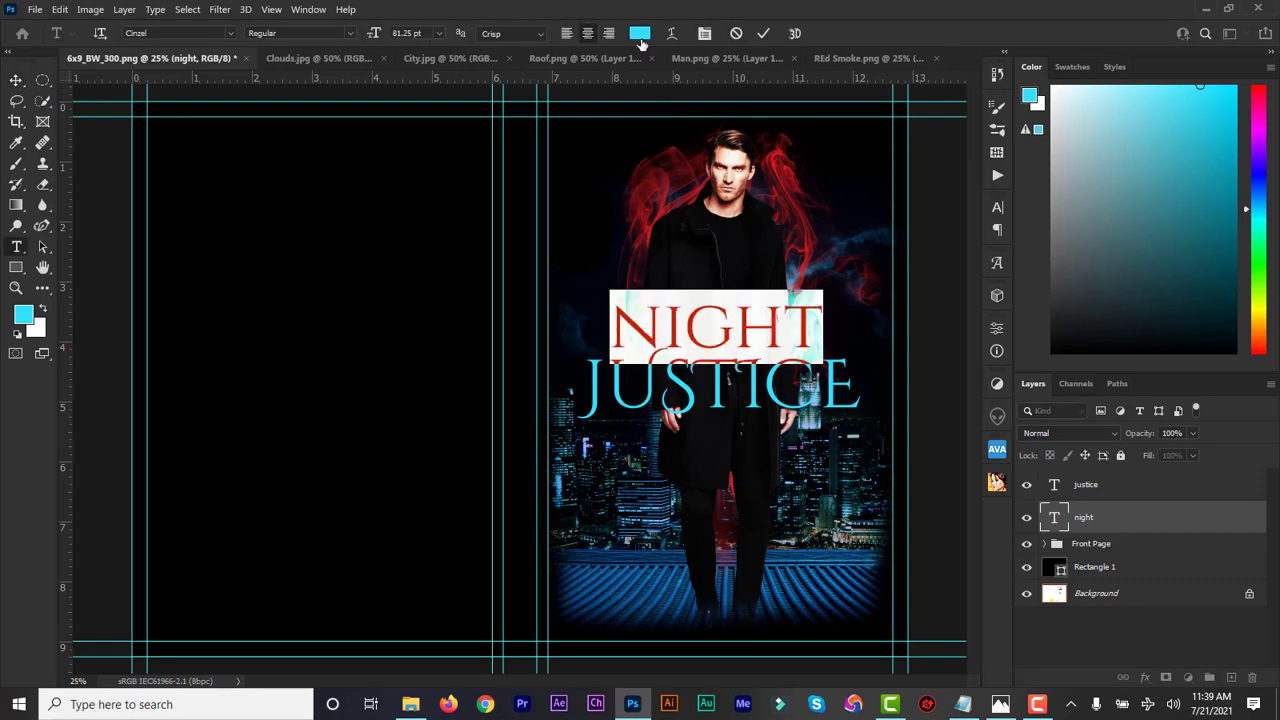
click(639, 33)
text(ffffff)
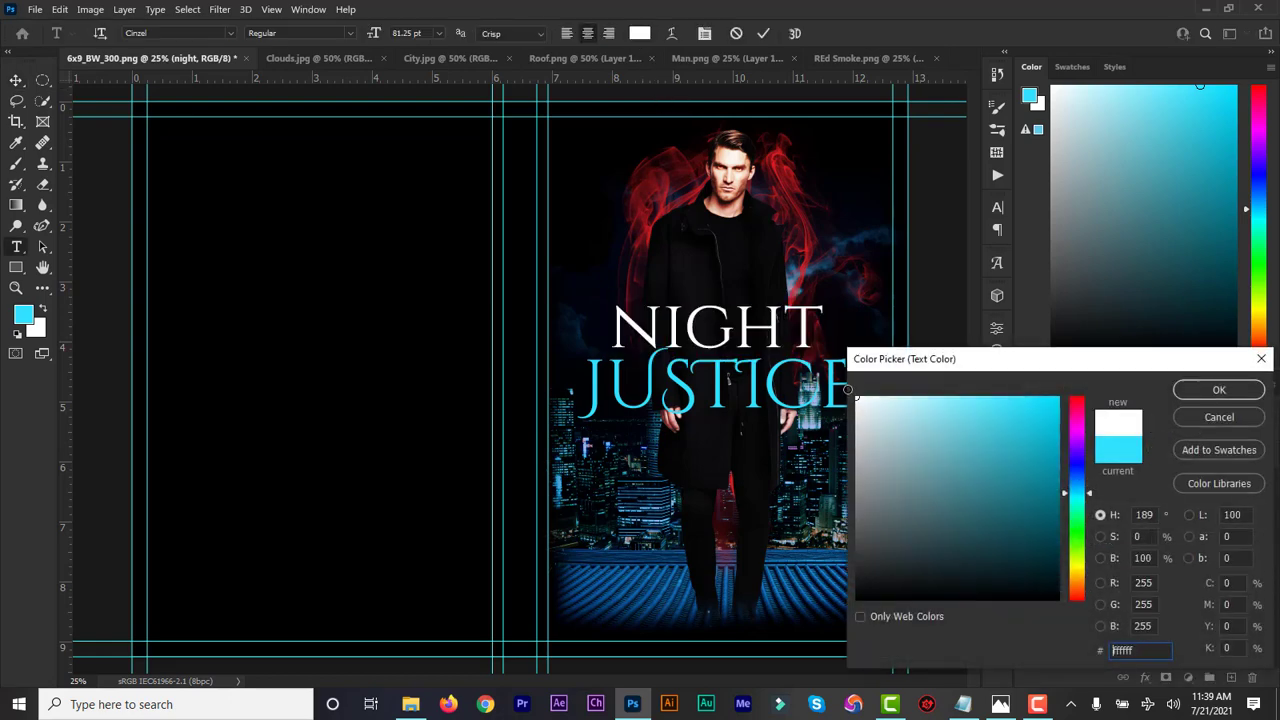
click(1207, 387)
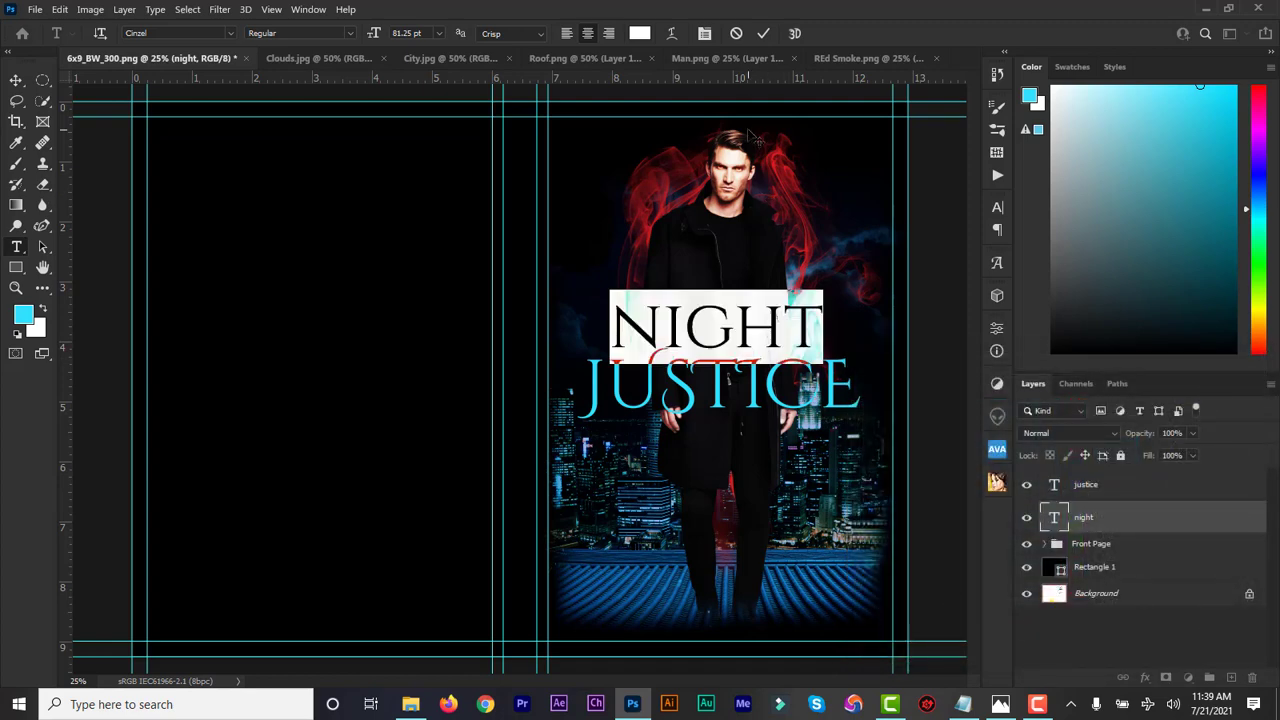
click(763, 36)
Give NIGHT a near-black Multiply drop shadow at 78% opacity, 4 px distance, 8 px size
key(v)
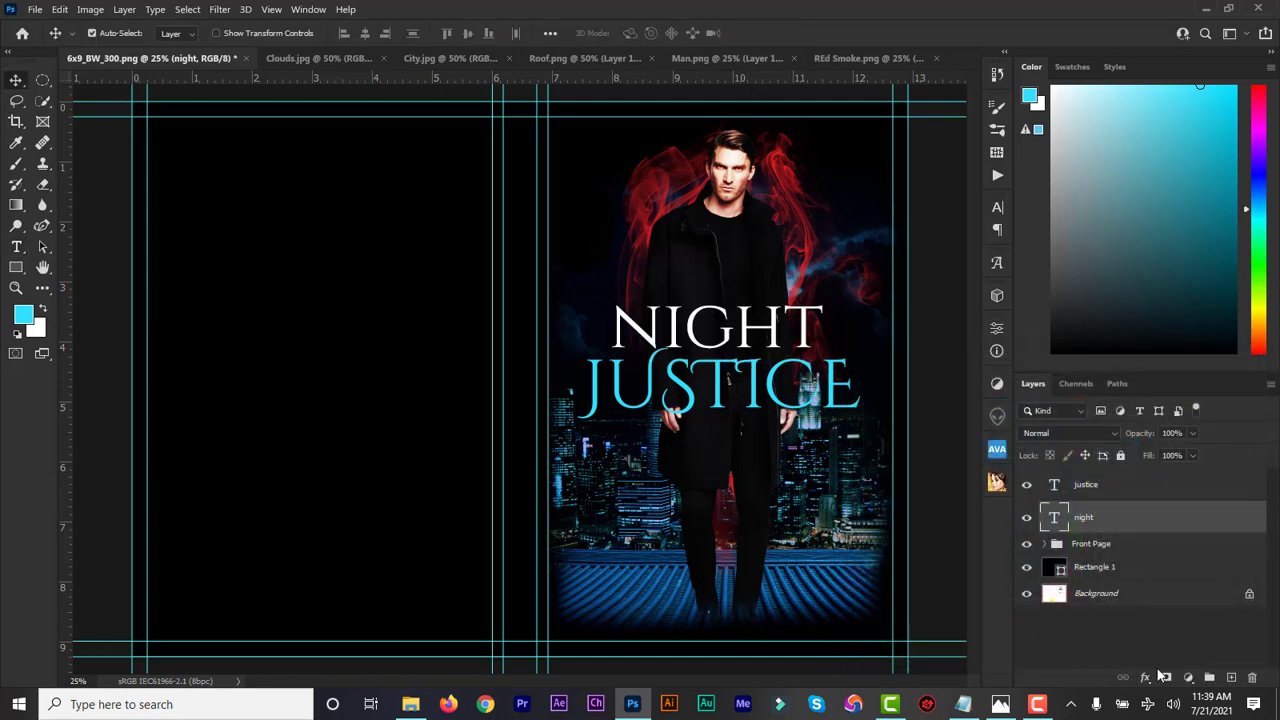
click(1146, 678)
click(1171, 668)
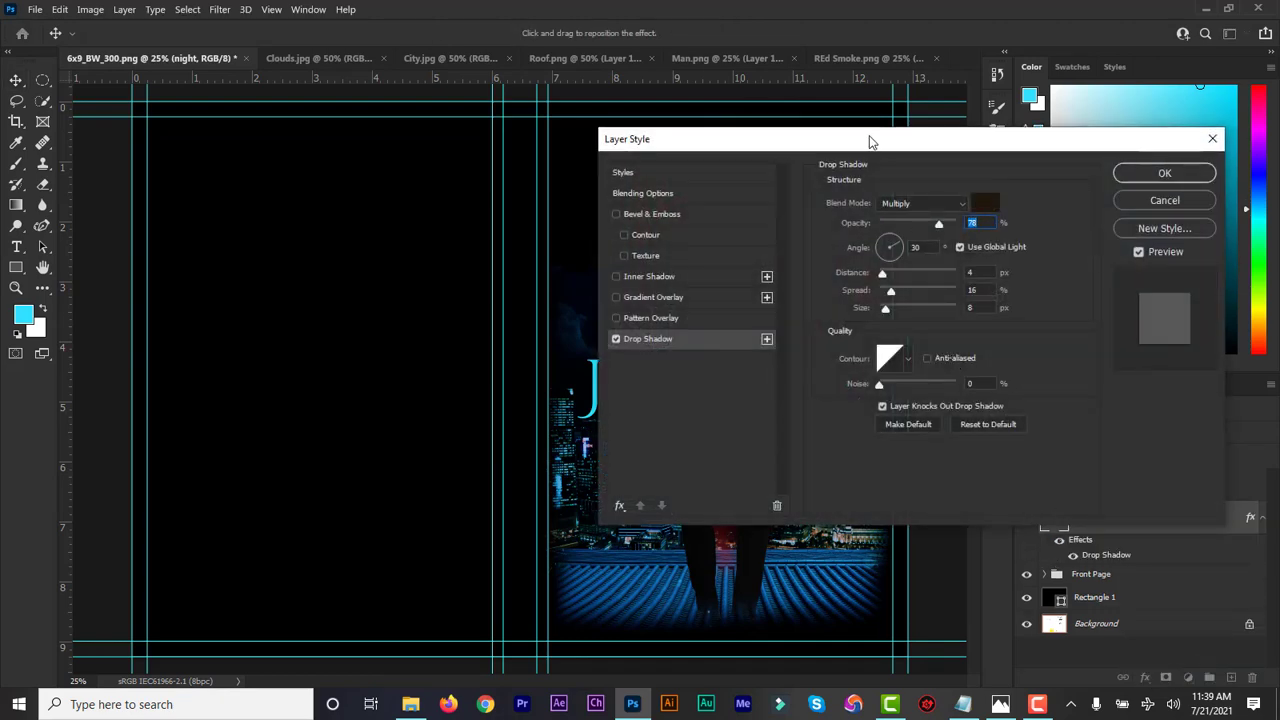
drag(870, 141, 1052, 158)
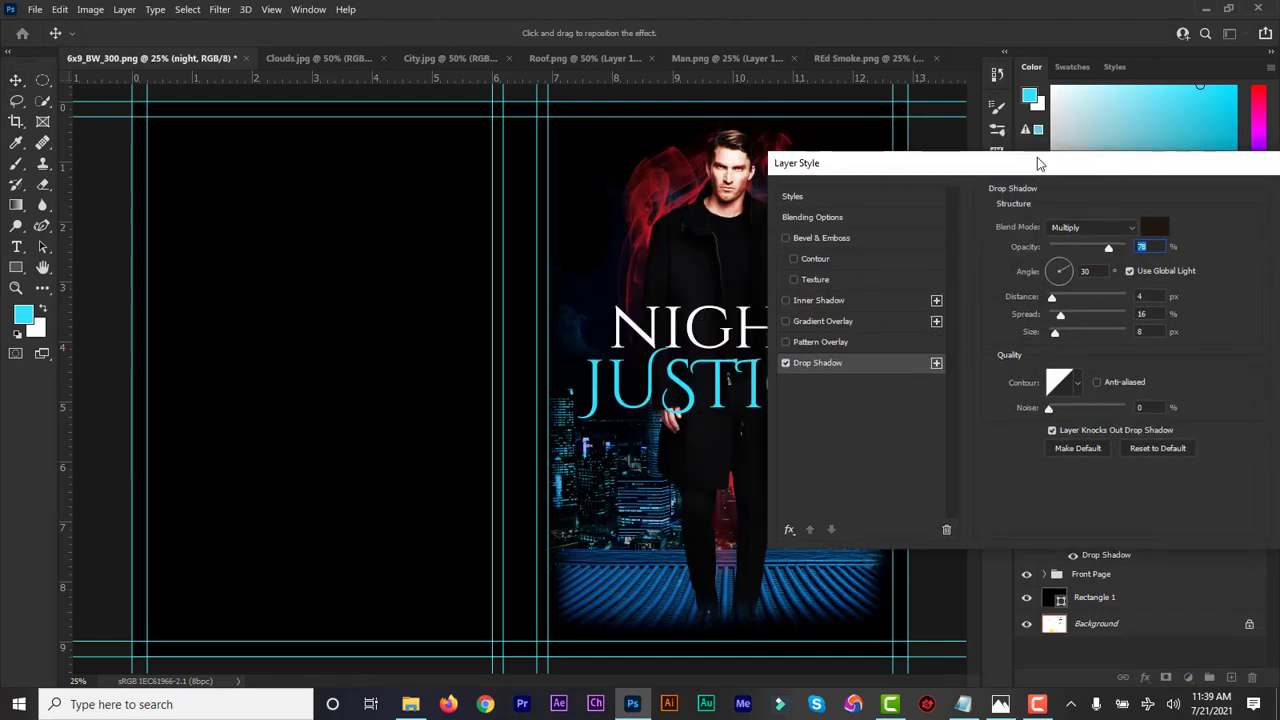
click(1163, 222)
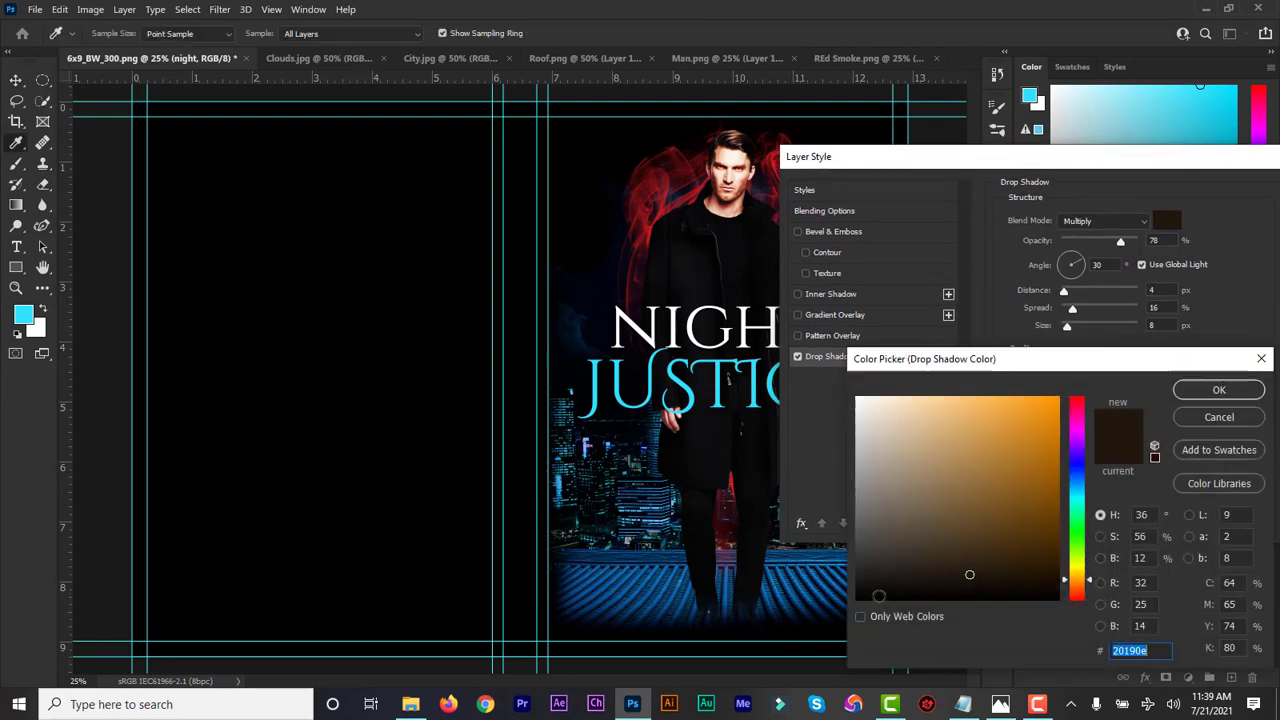
click(862, 596)
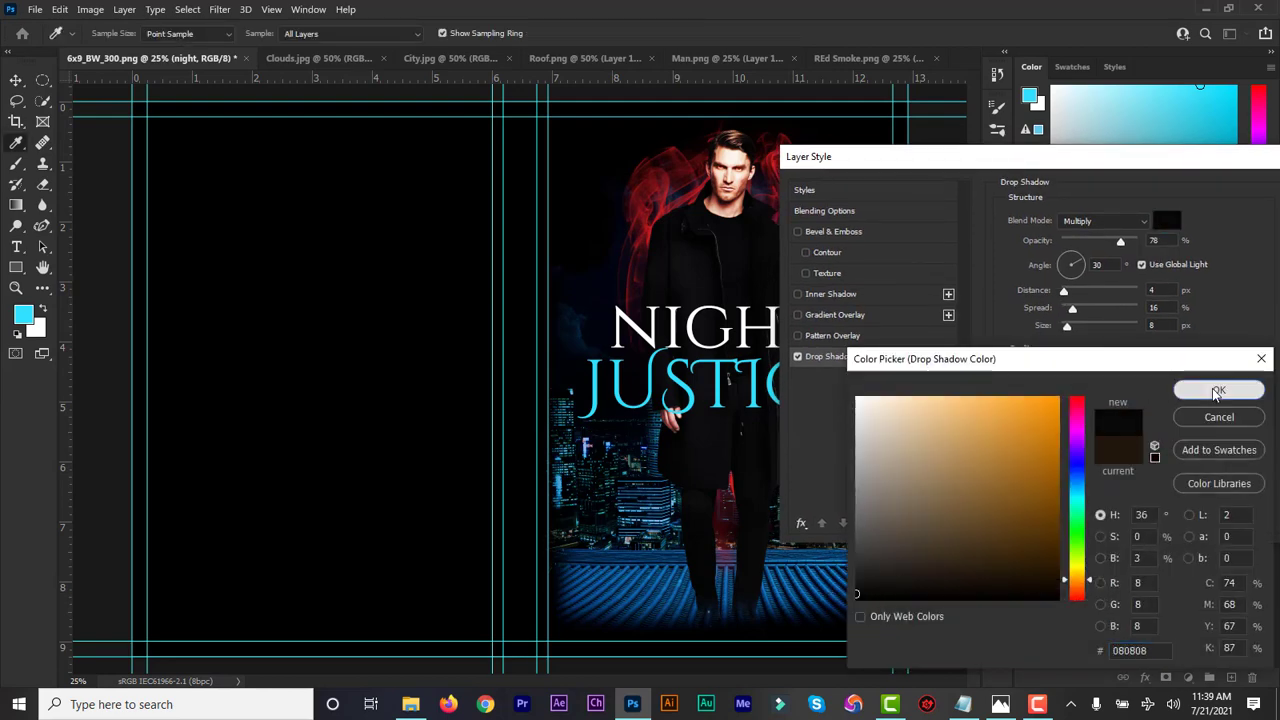
click(1216, 392)
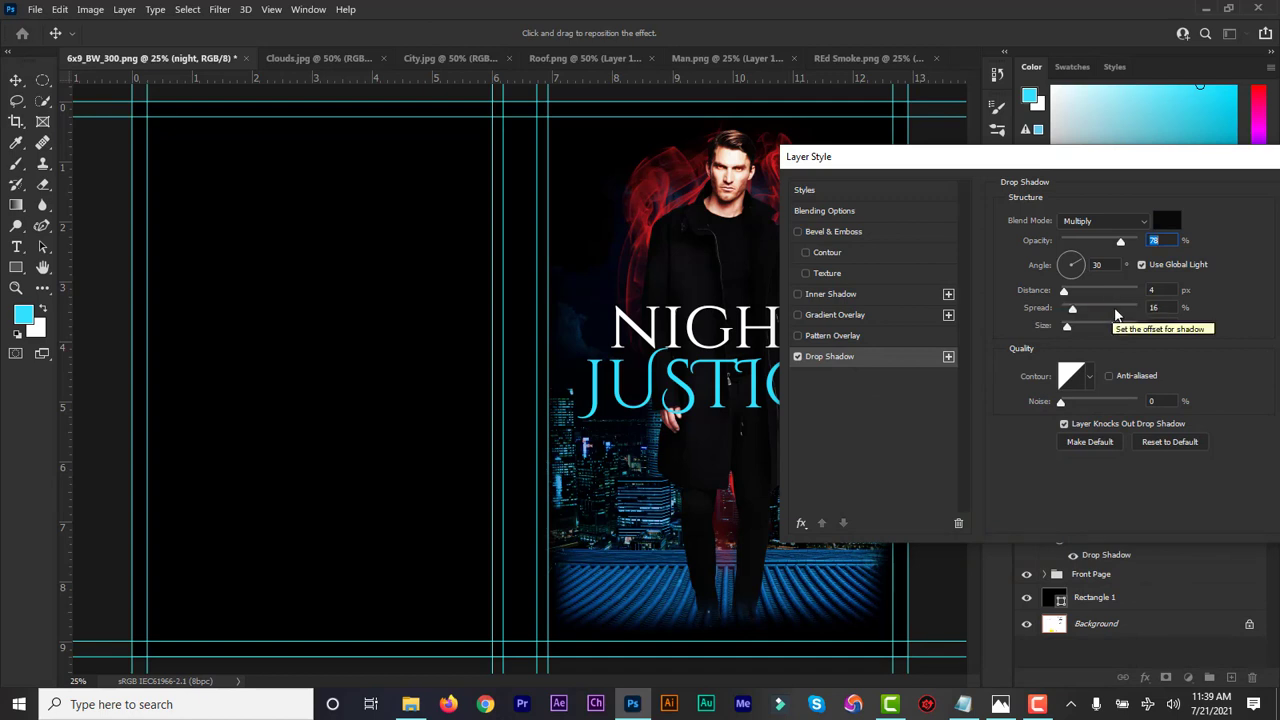
drag(1219, 161, 1010, 185)
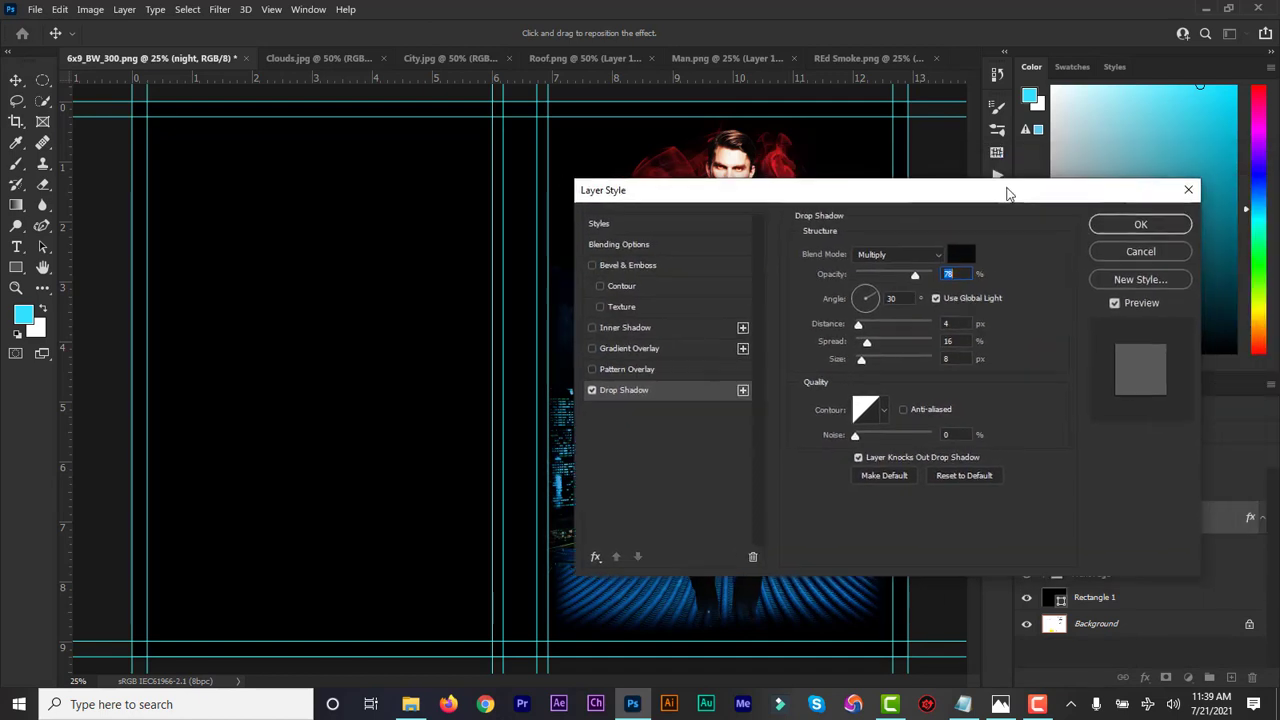
click(1134, 221)
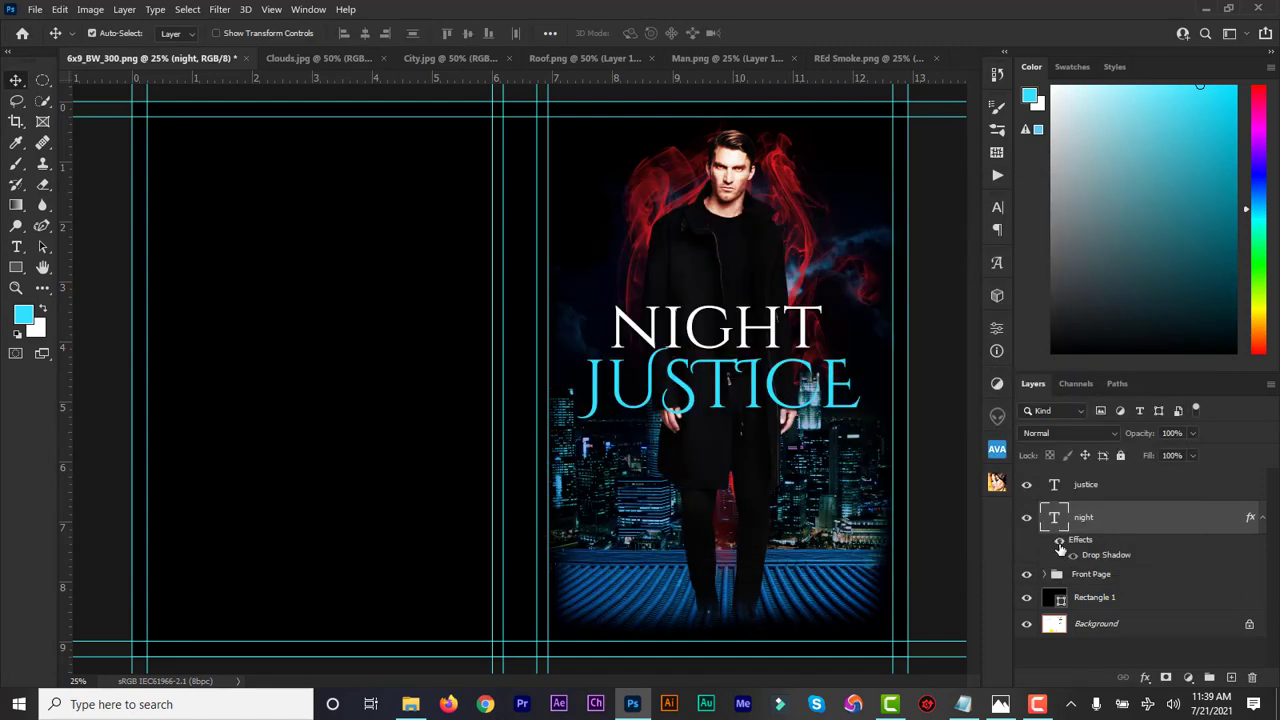
Add a Gradient Overlay to JUSTICE using the Basics Foreground to Background cyan-to-white preset
click(1105, 487)
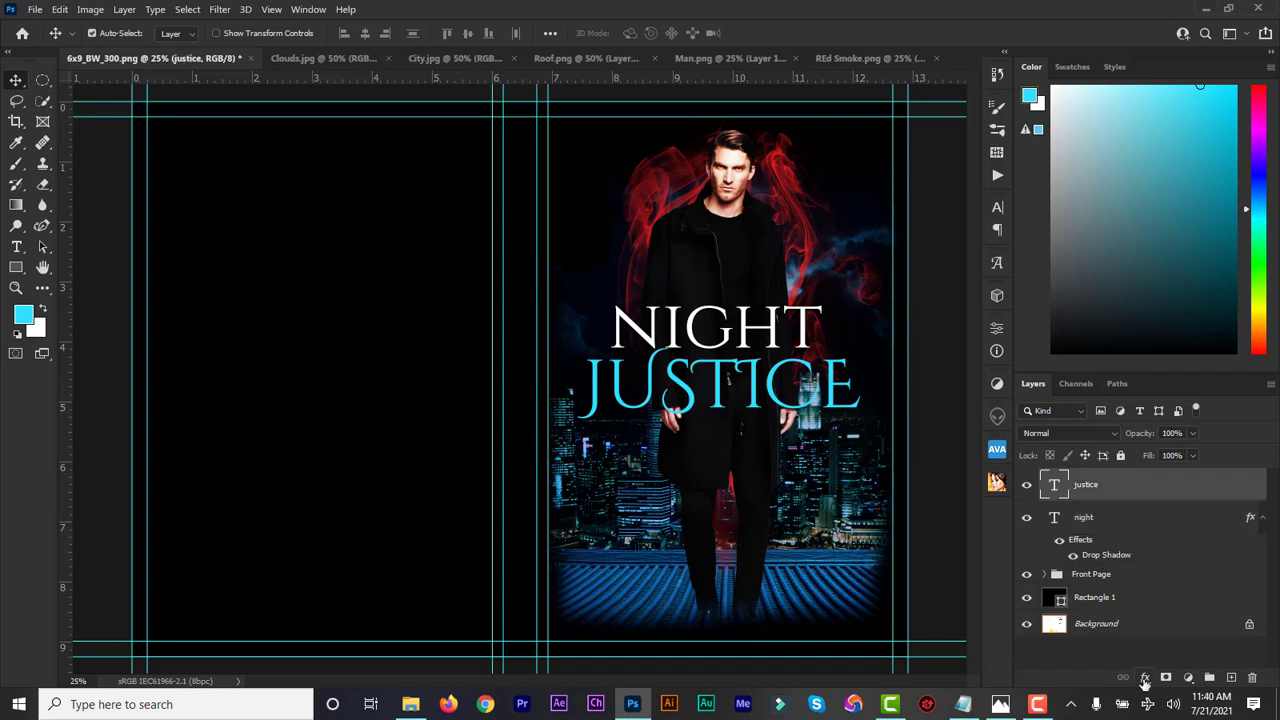
click(1145, 678)
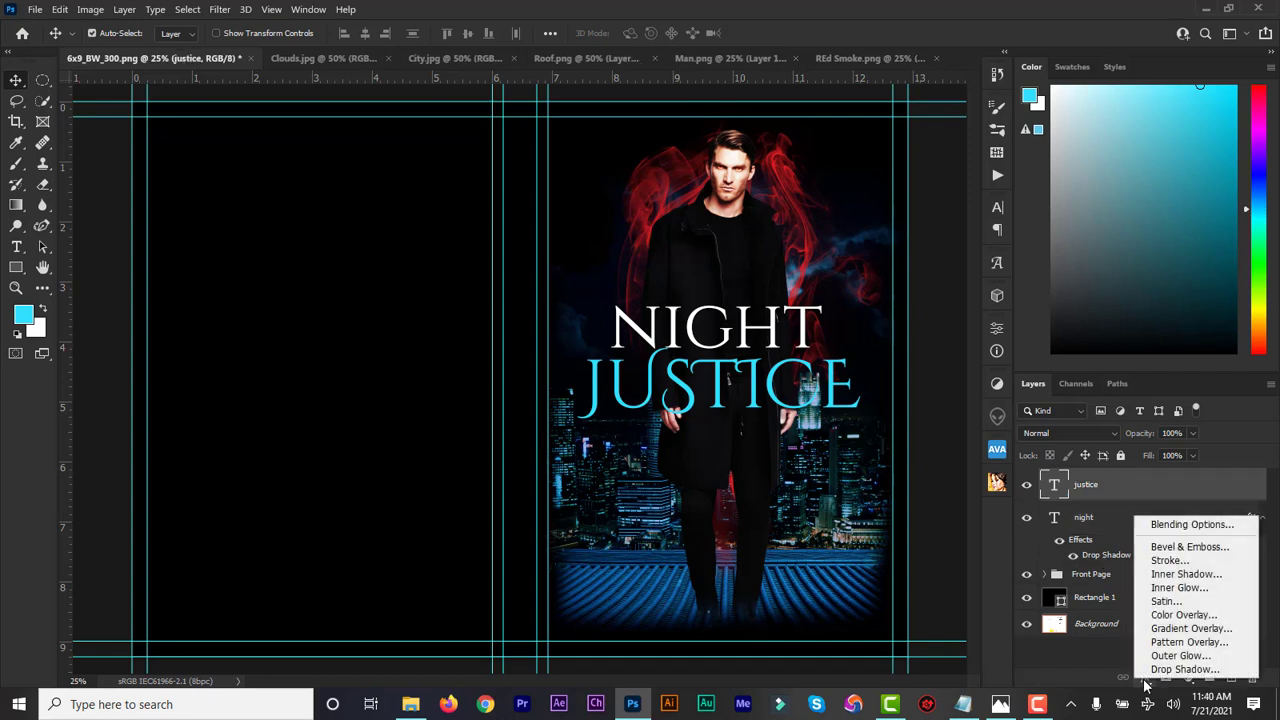
click(1193, 628)
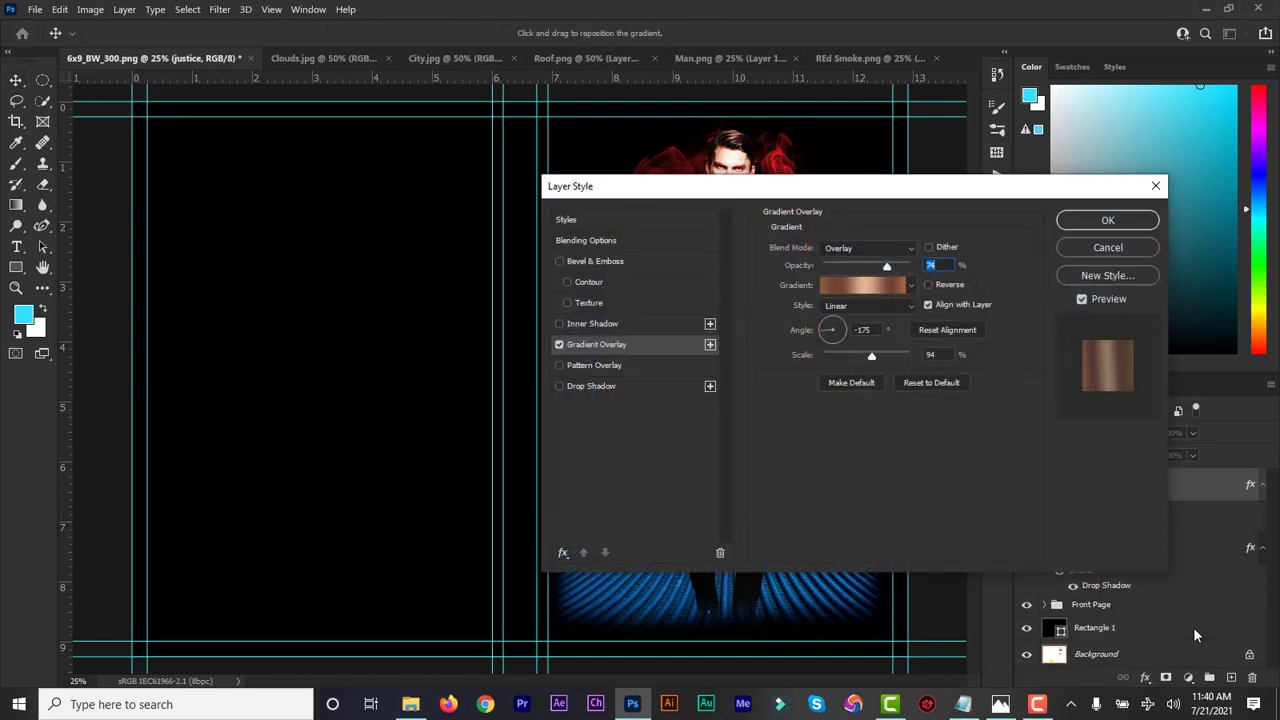
drag(870, 190, 1045, 146)
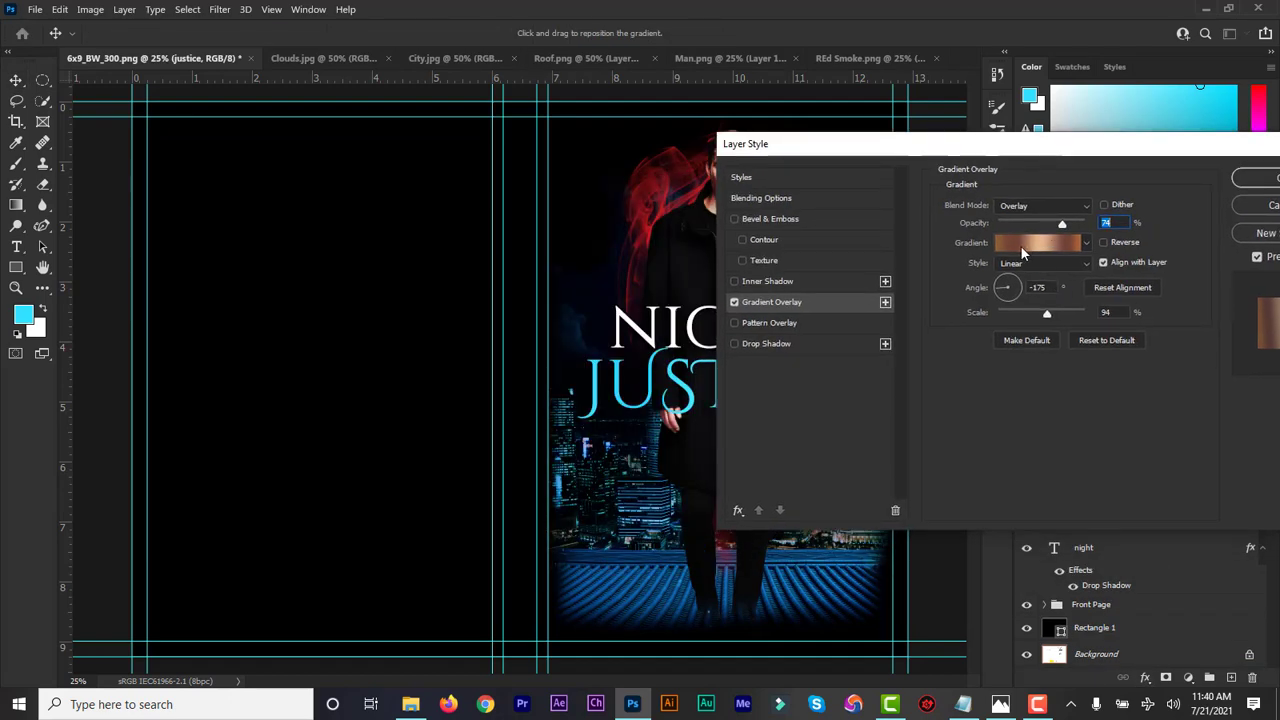
click(1020, 246)
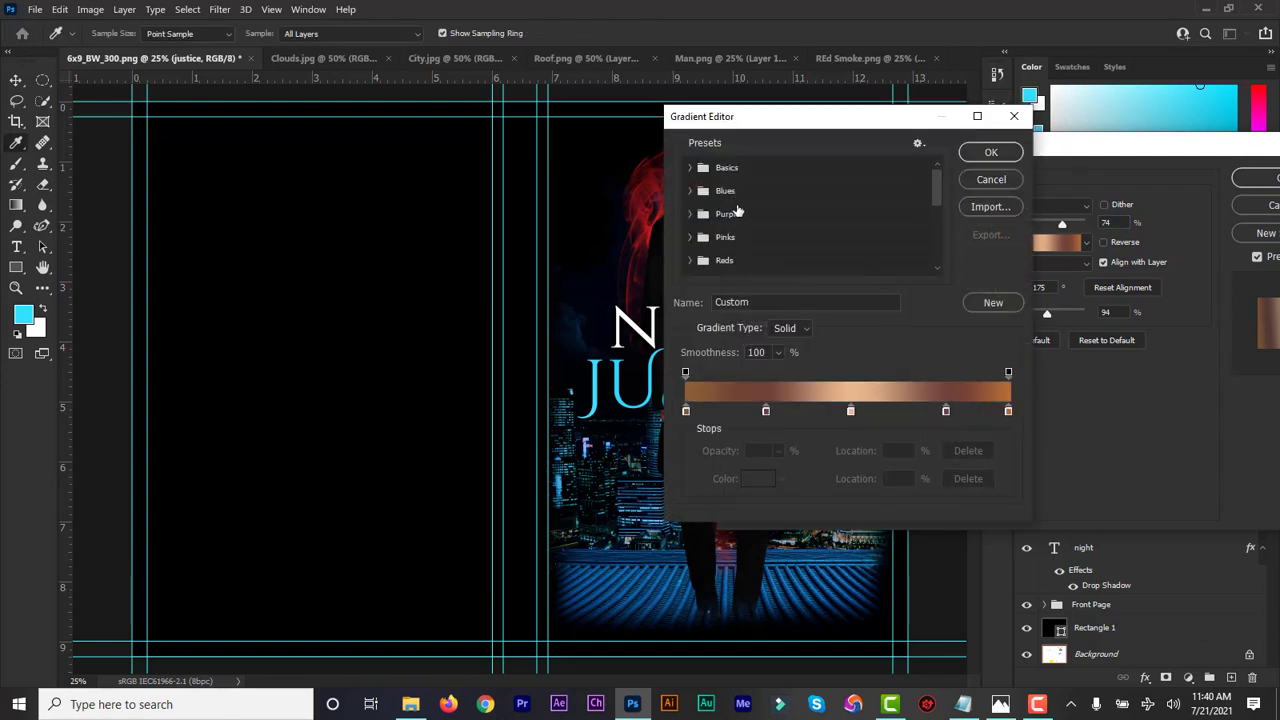
click(690, 168)
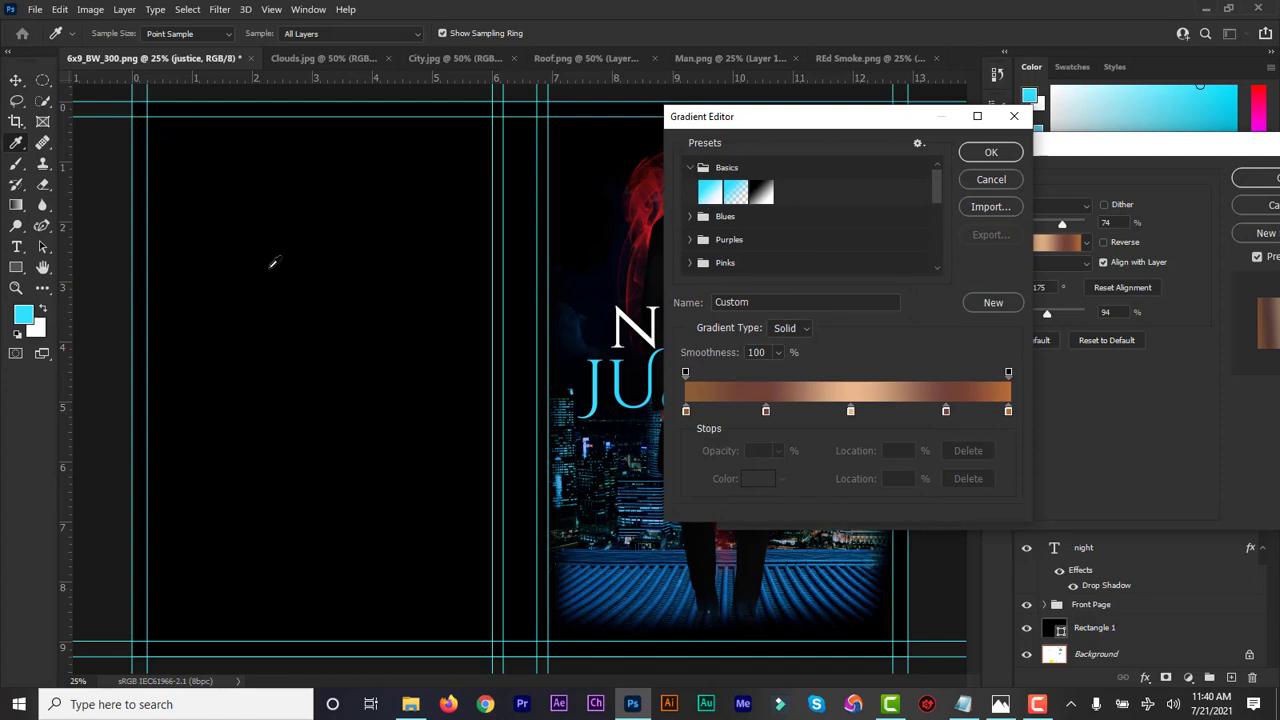
click(711, 194)
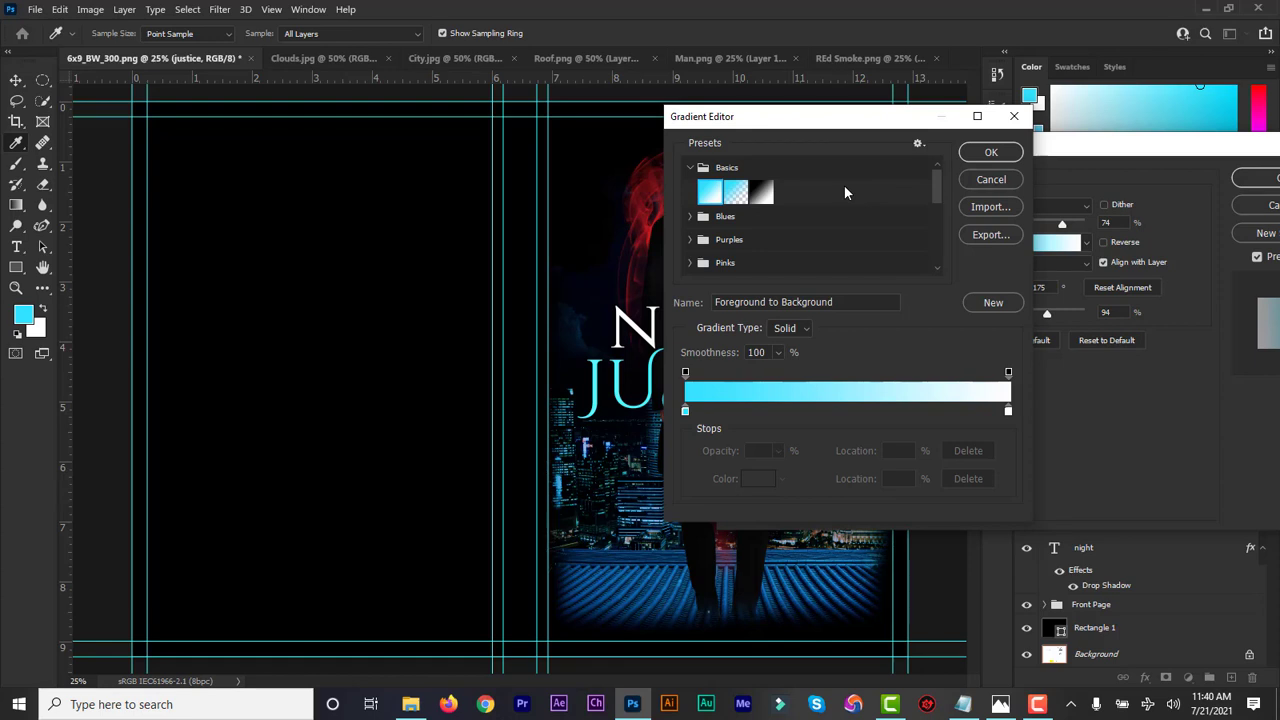
click(977, 157)
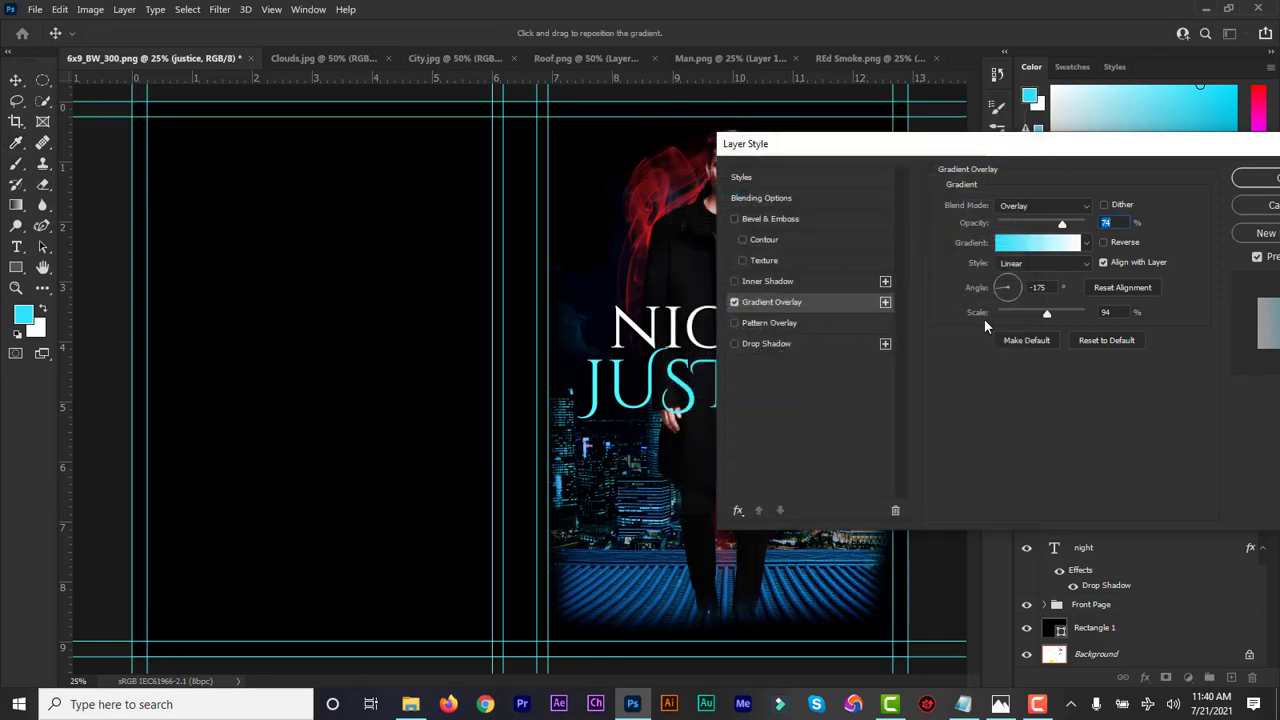
drag(1004, 151, 1064, 148)
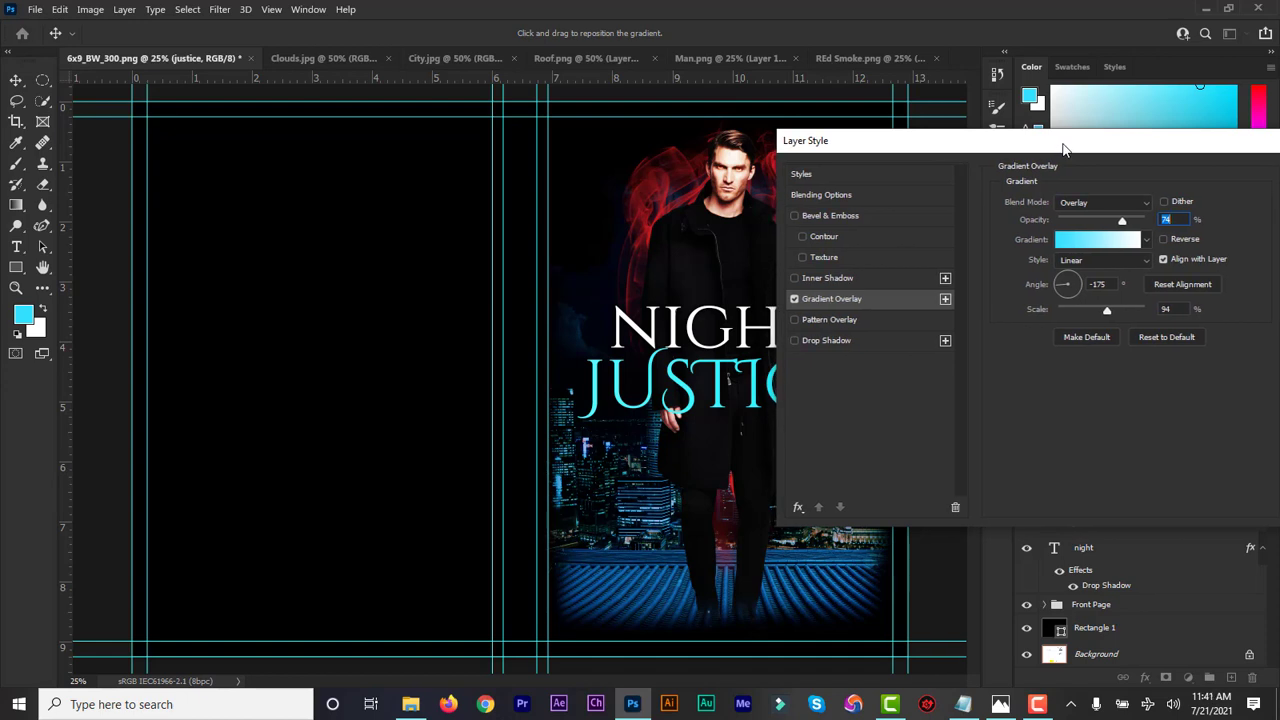
click(1095, 242)
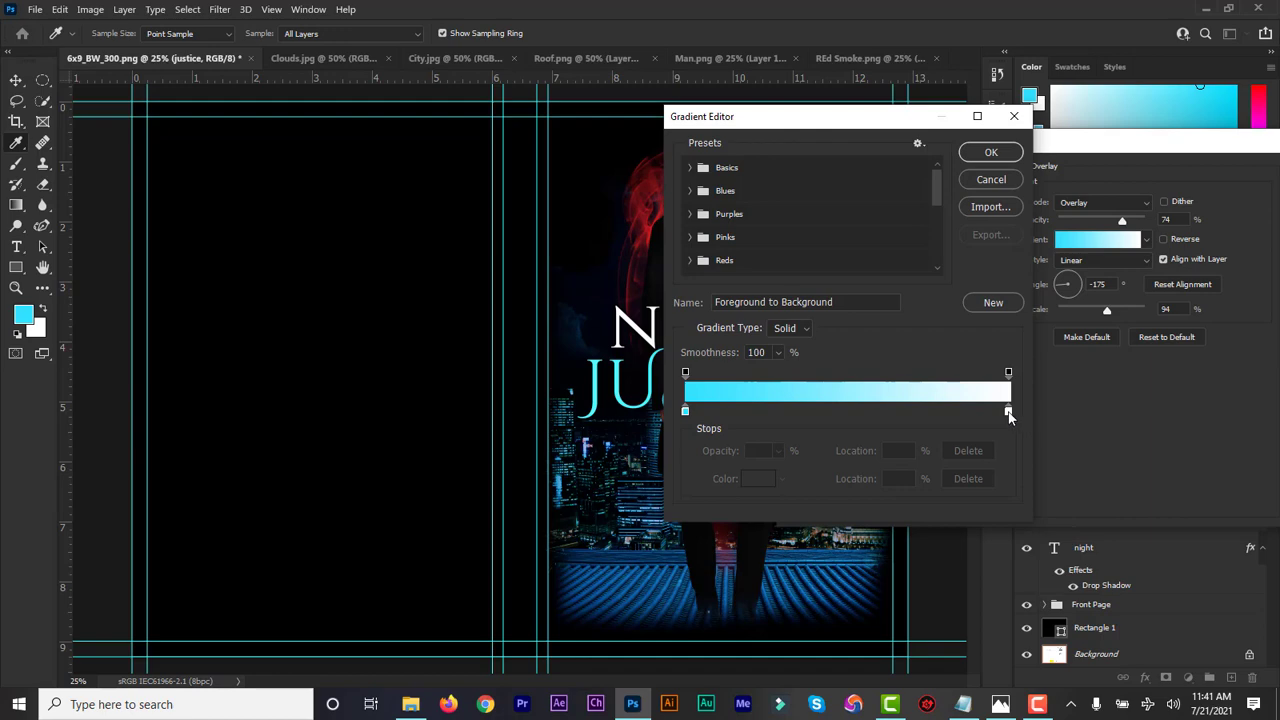
click(991, 152)
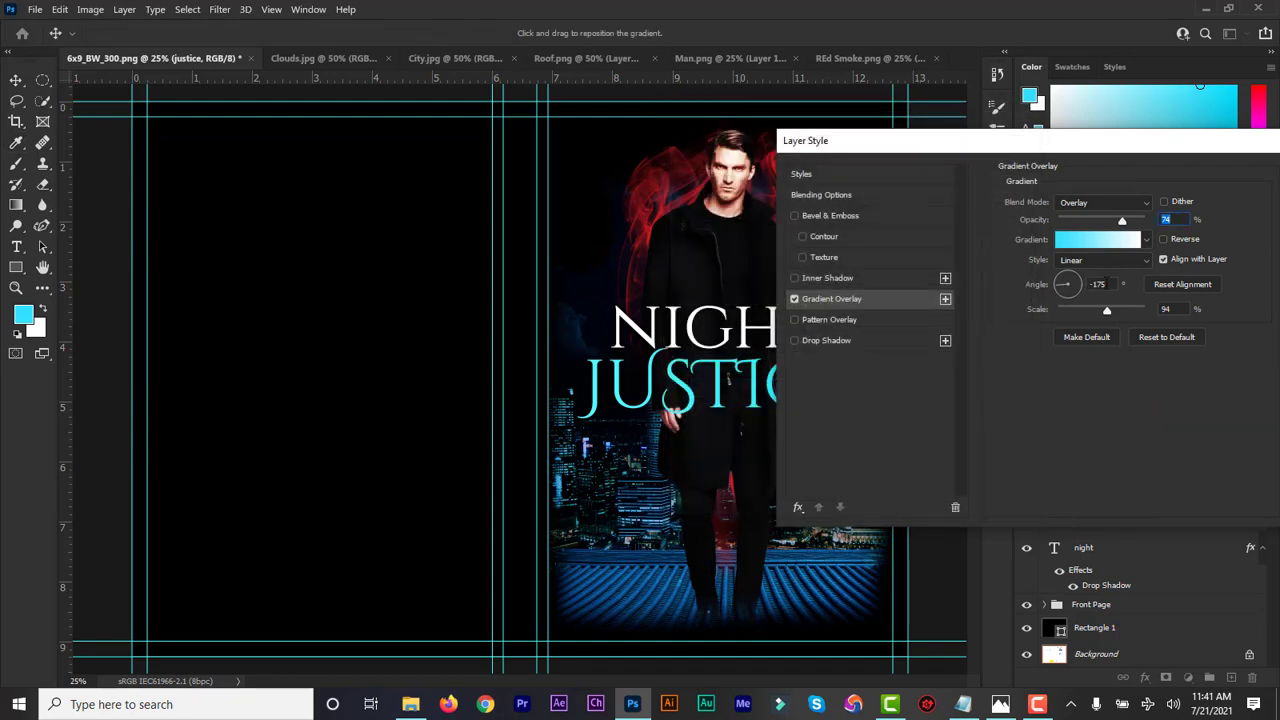
Set the overlay's blend mode to Normal and its angle to 86°, unreversed
click(1098, 284)
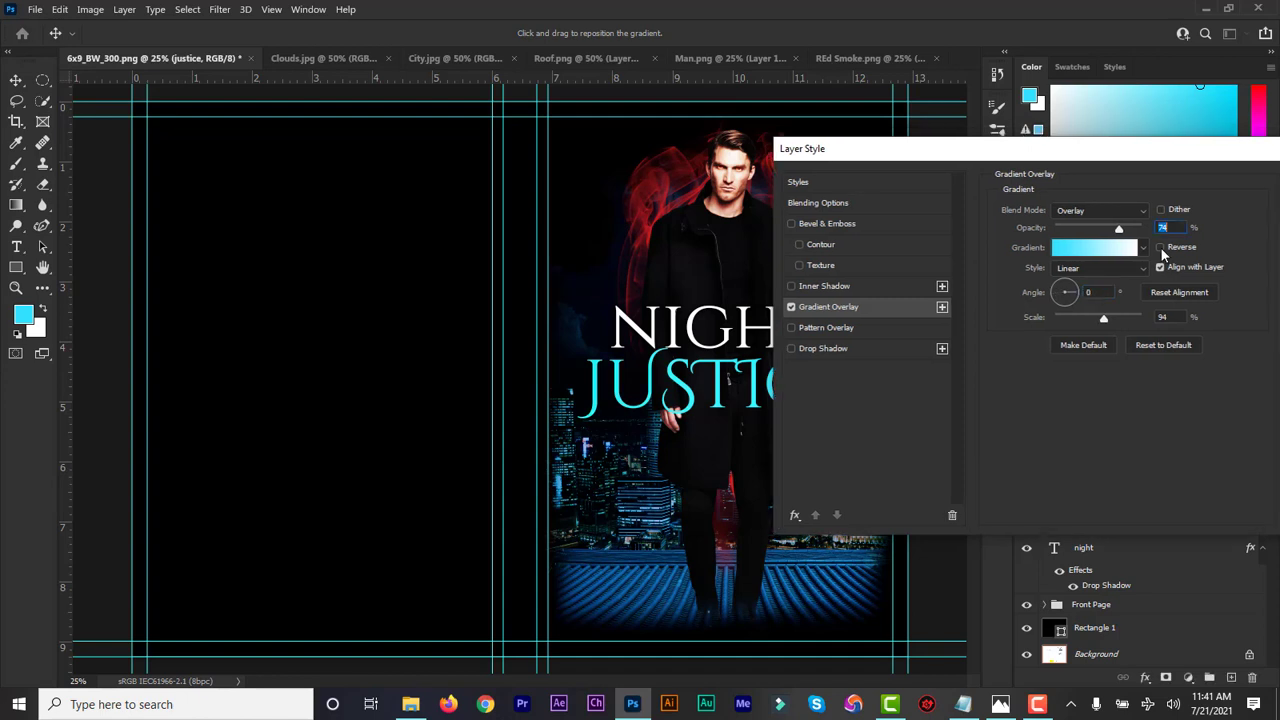
click(1161, 248)
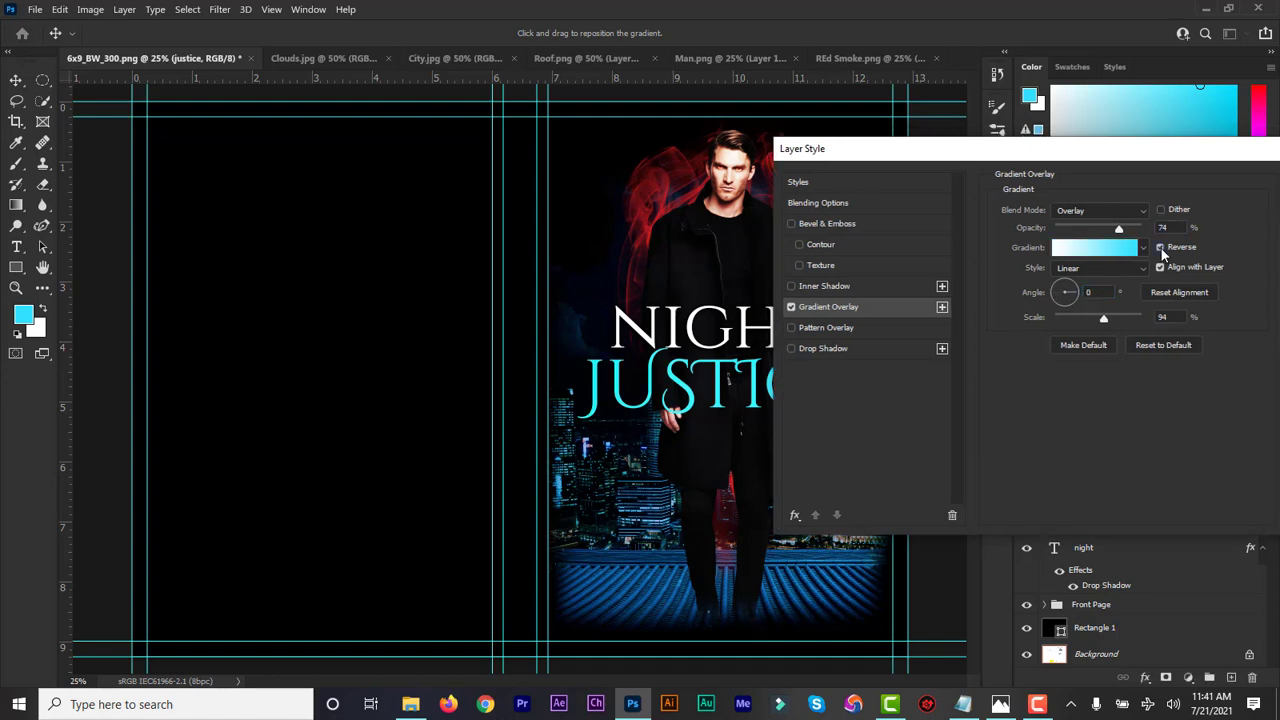
click(1161, 248)
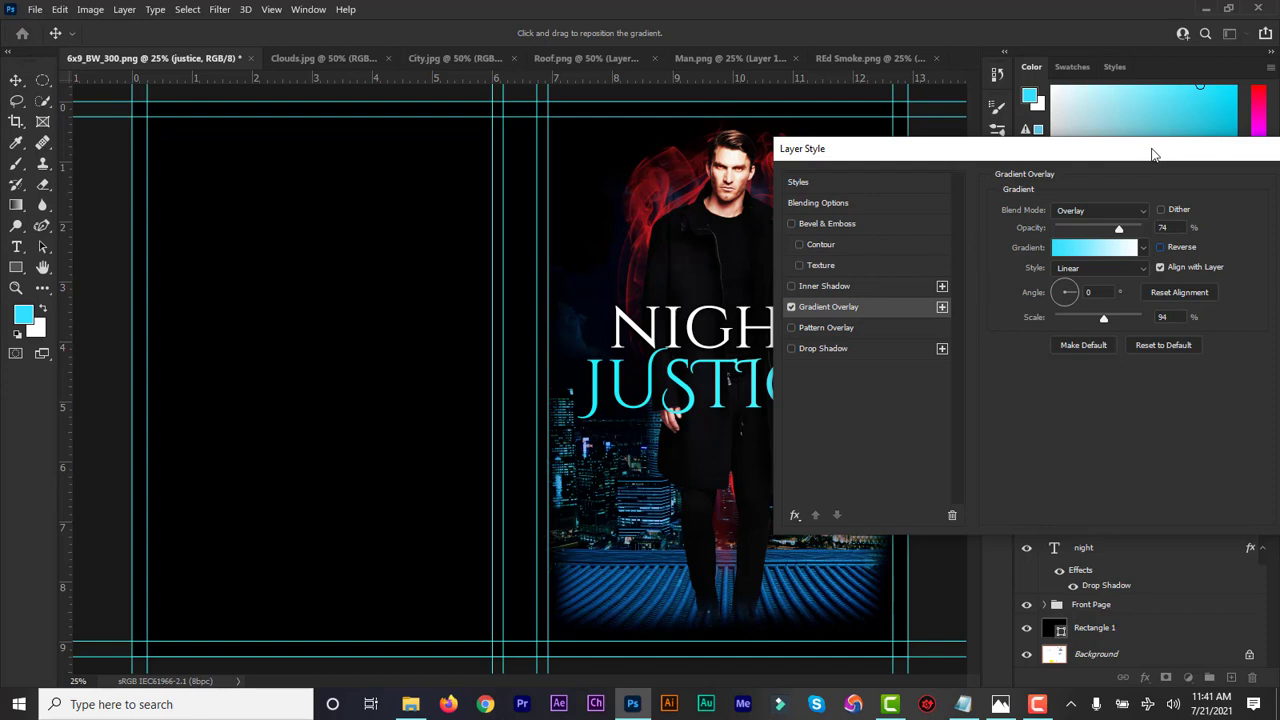
drag(1154, 154, 1143, 157)
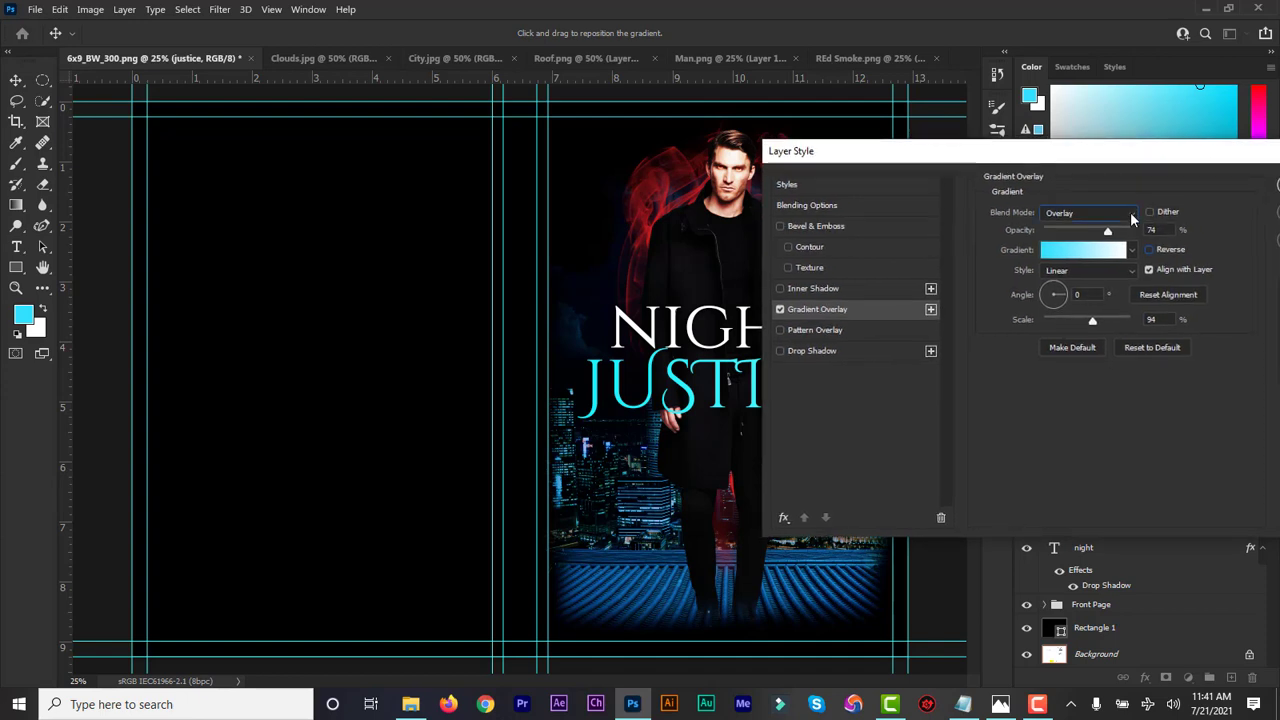
click(1131, 212)
click(1121, 229)
drag(1080, 157, 1132, 148)
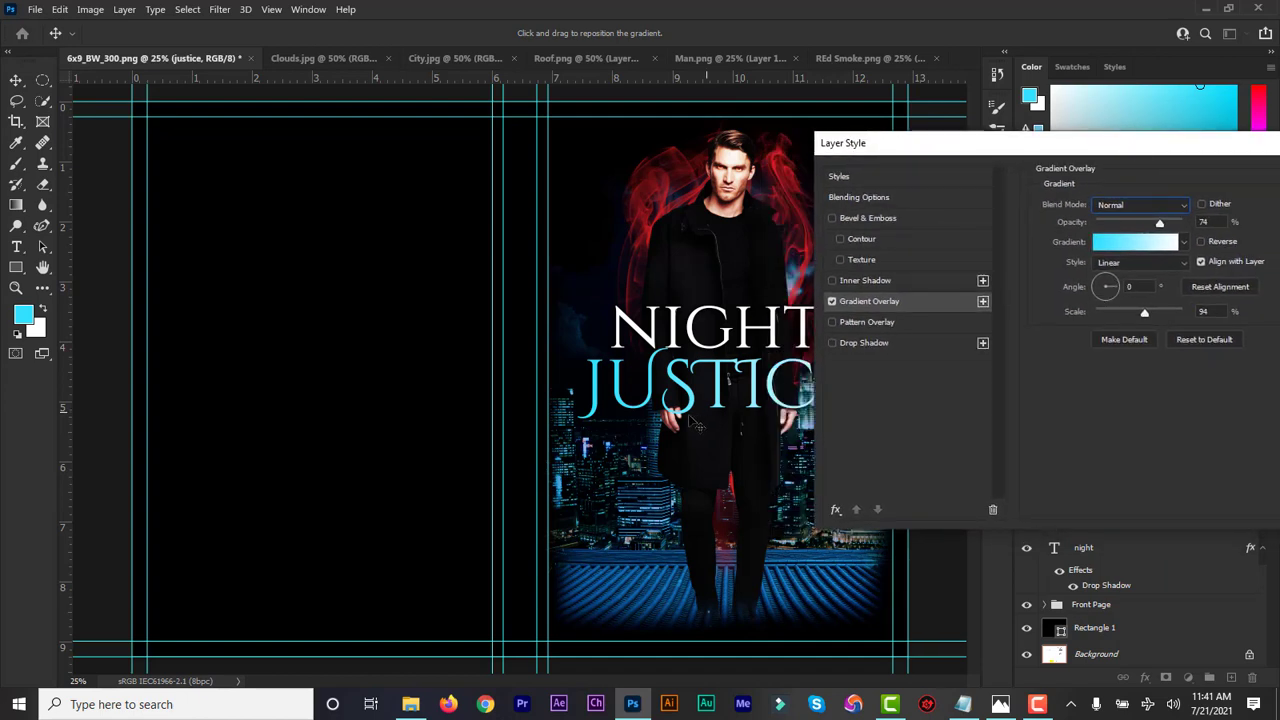
click(1201, 242)
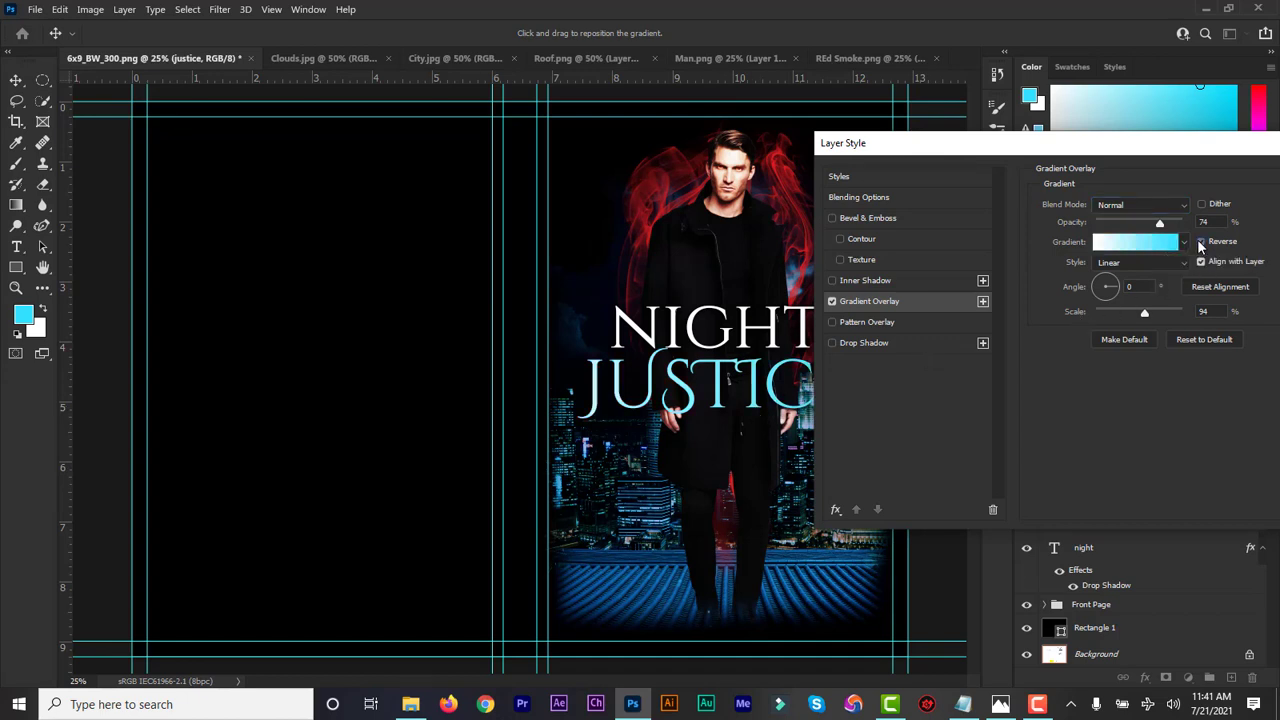
click(1198, 241)
click(1201, 242)
drag(1120, 290, 1108, 284)
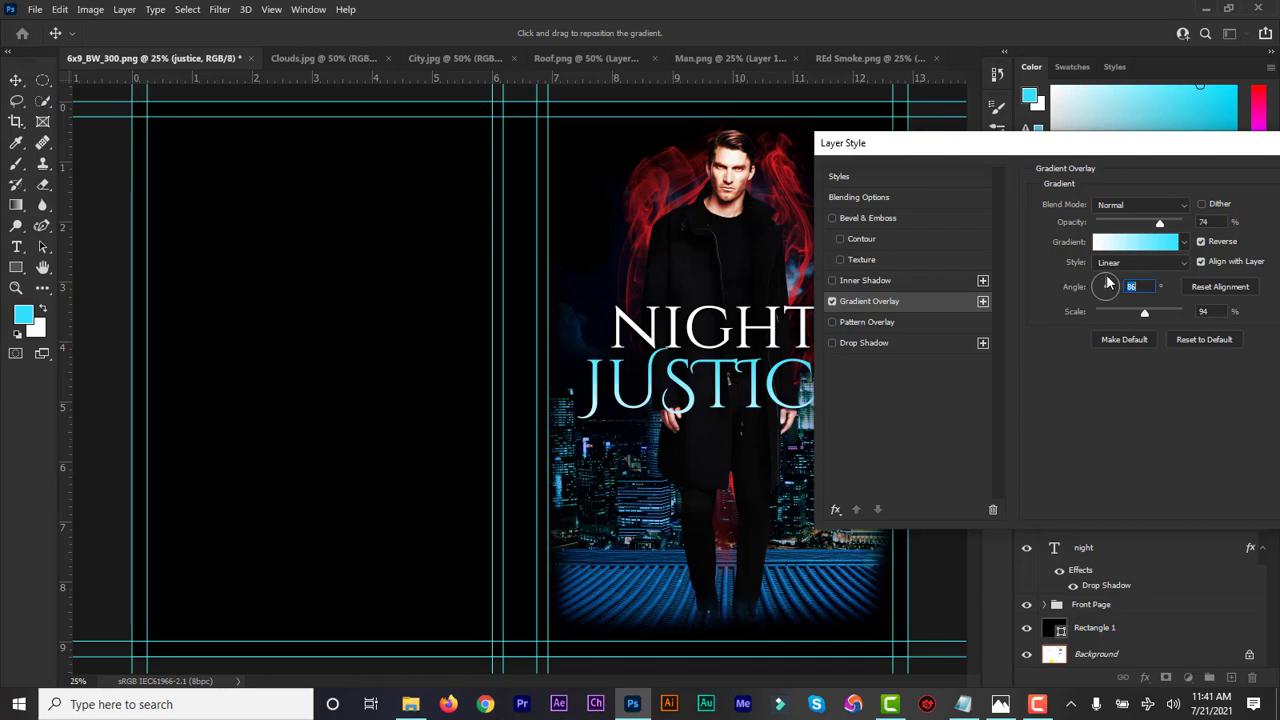
click(1201, 241)
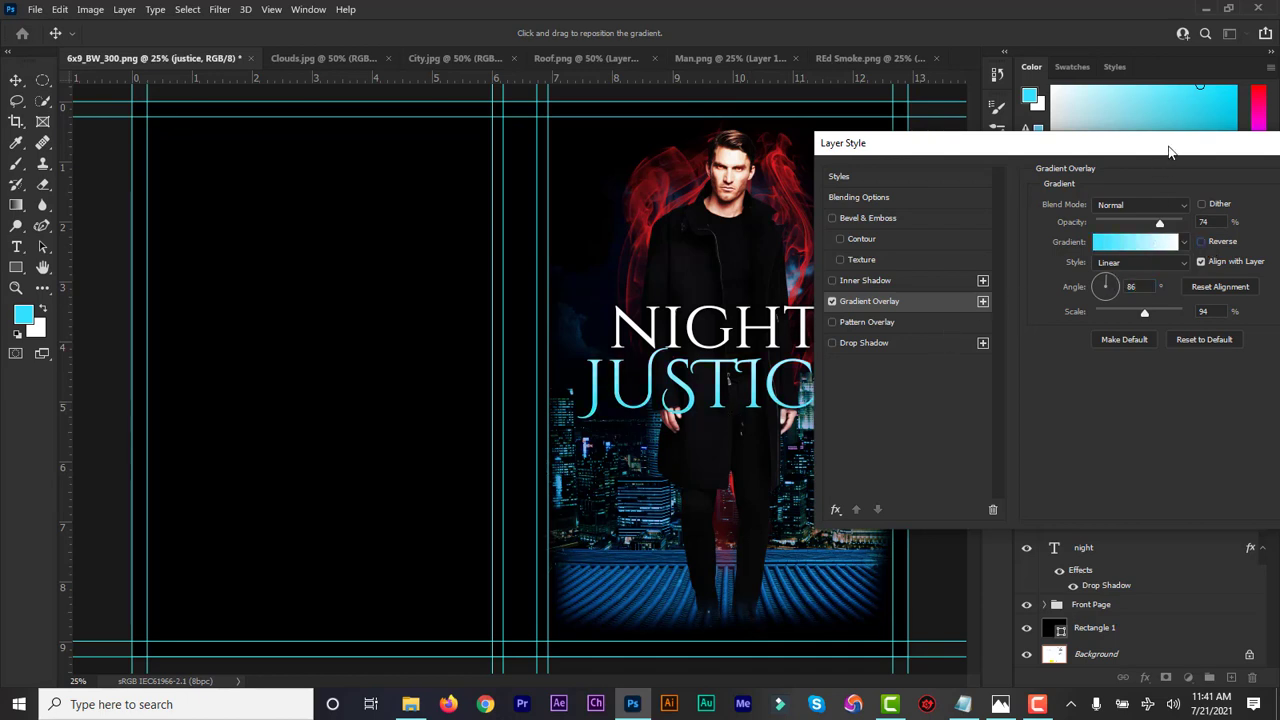
drag(1165, 148, 1151, 146)
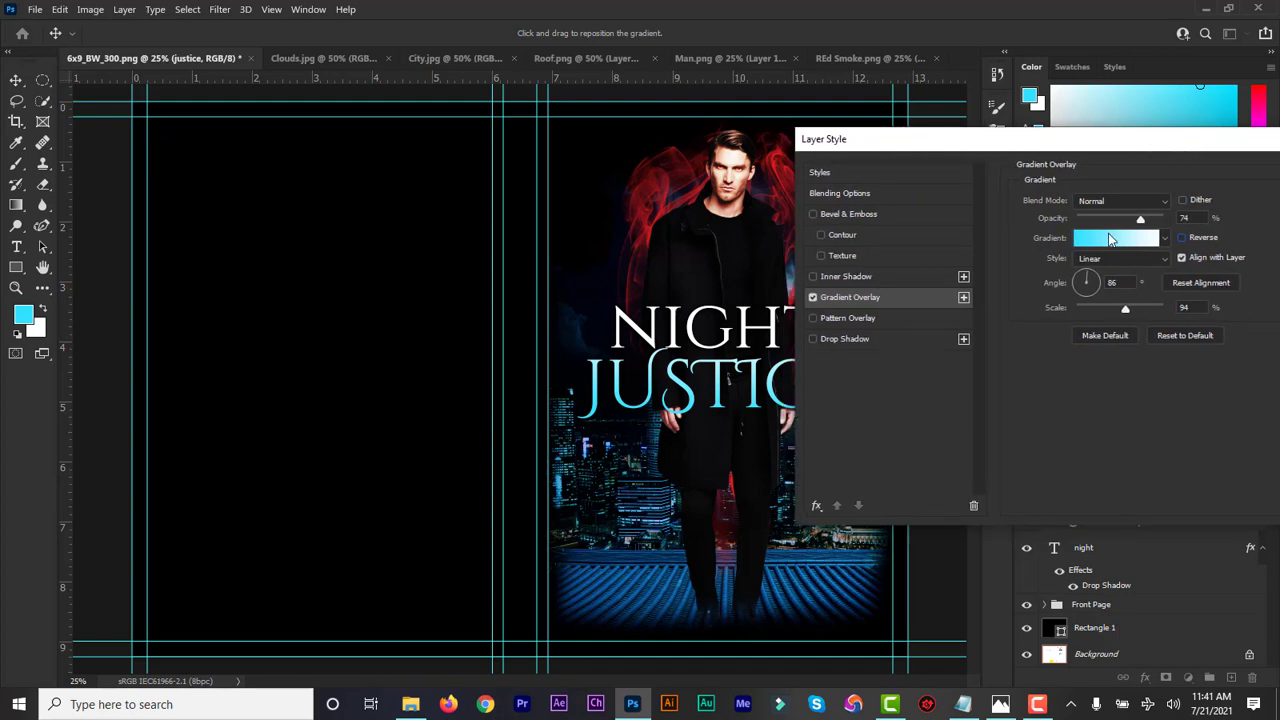
click(1098, 248)
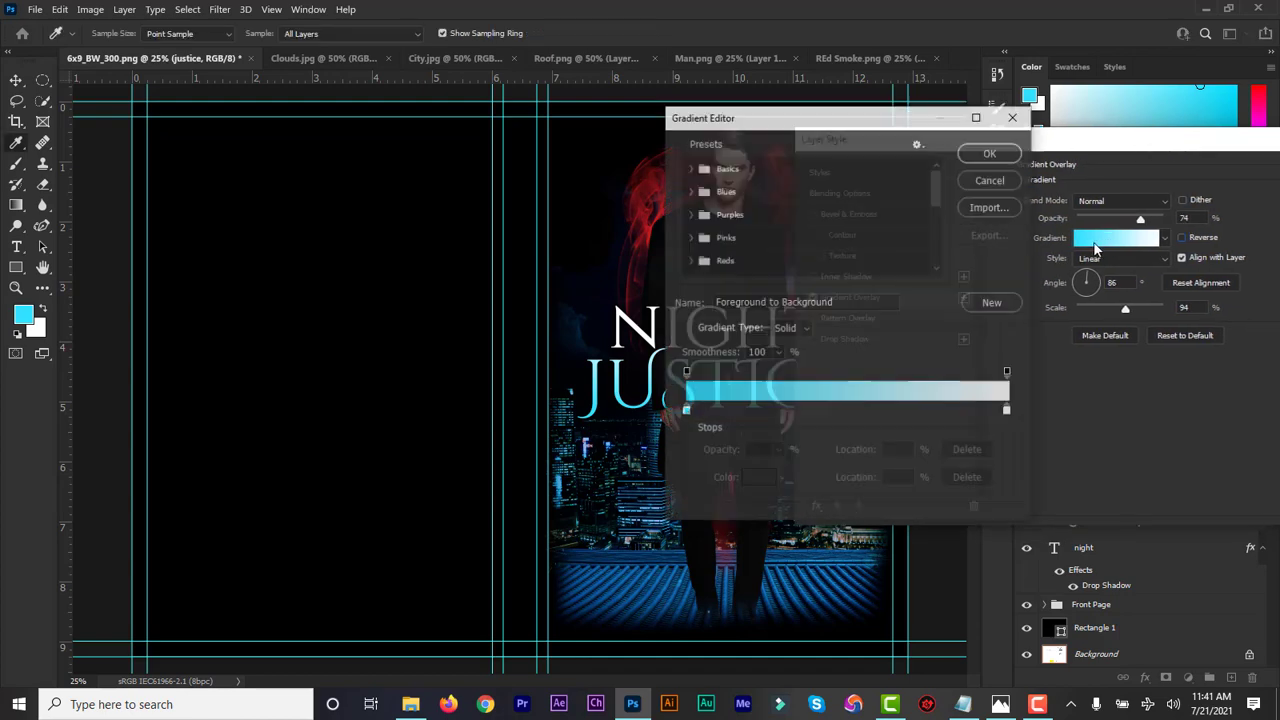
Change the gradient's left colour stop to dark blue #063367, keeping white on the right
click(685, 411)
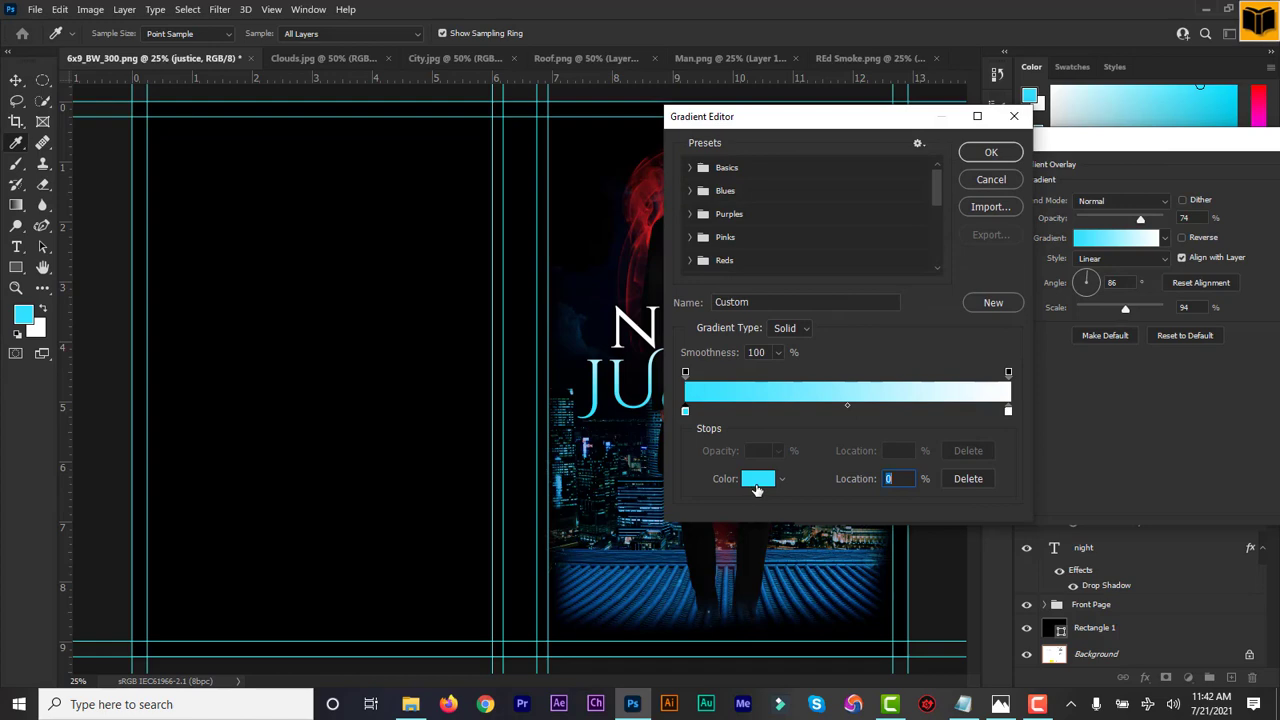
click(757, 488)
click(794, 578)
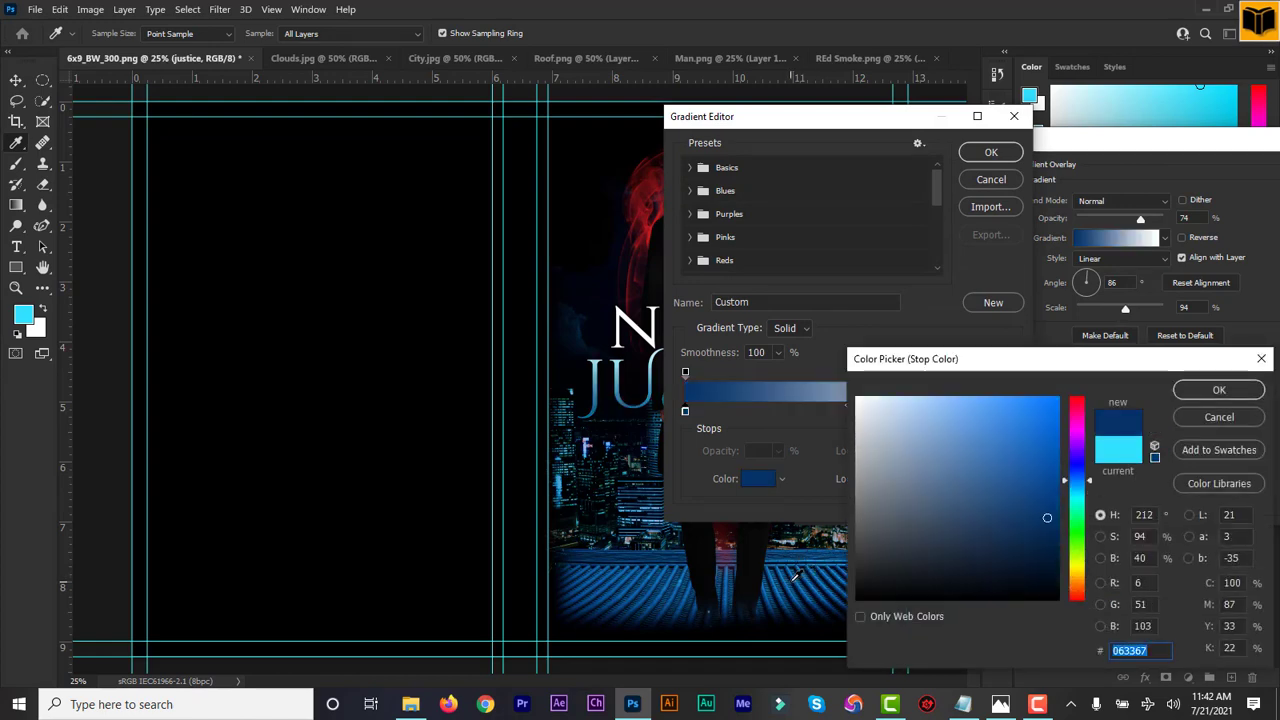
click(1219, 390)
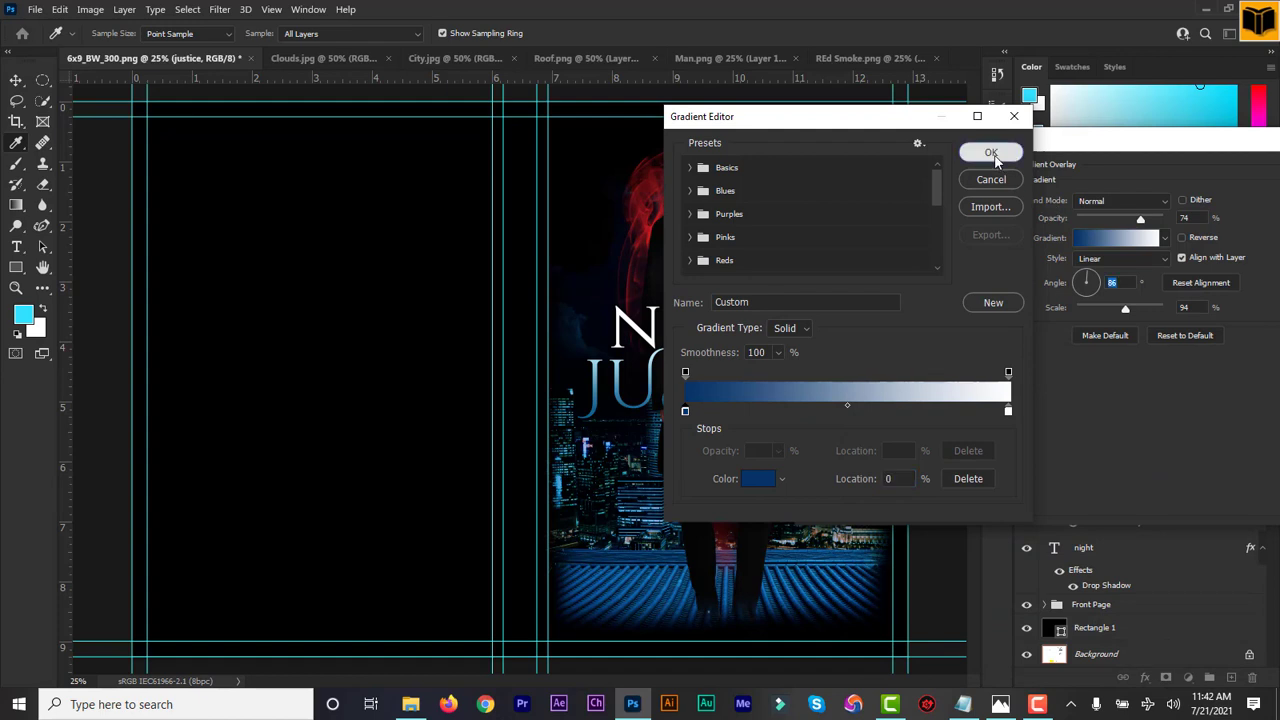
click(991, 153)
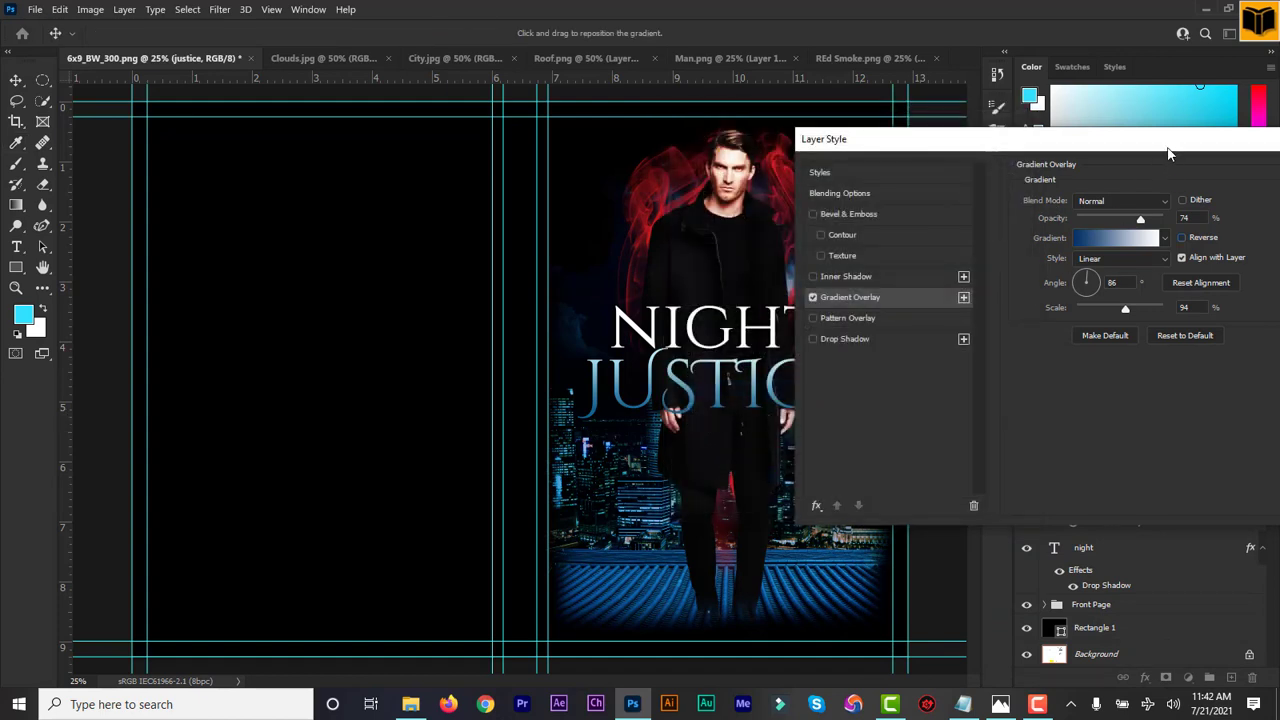
drag(1170, 145, 1184, 147)
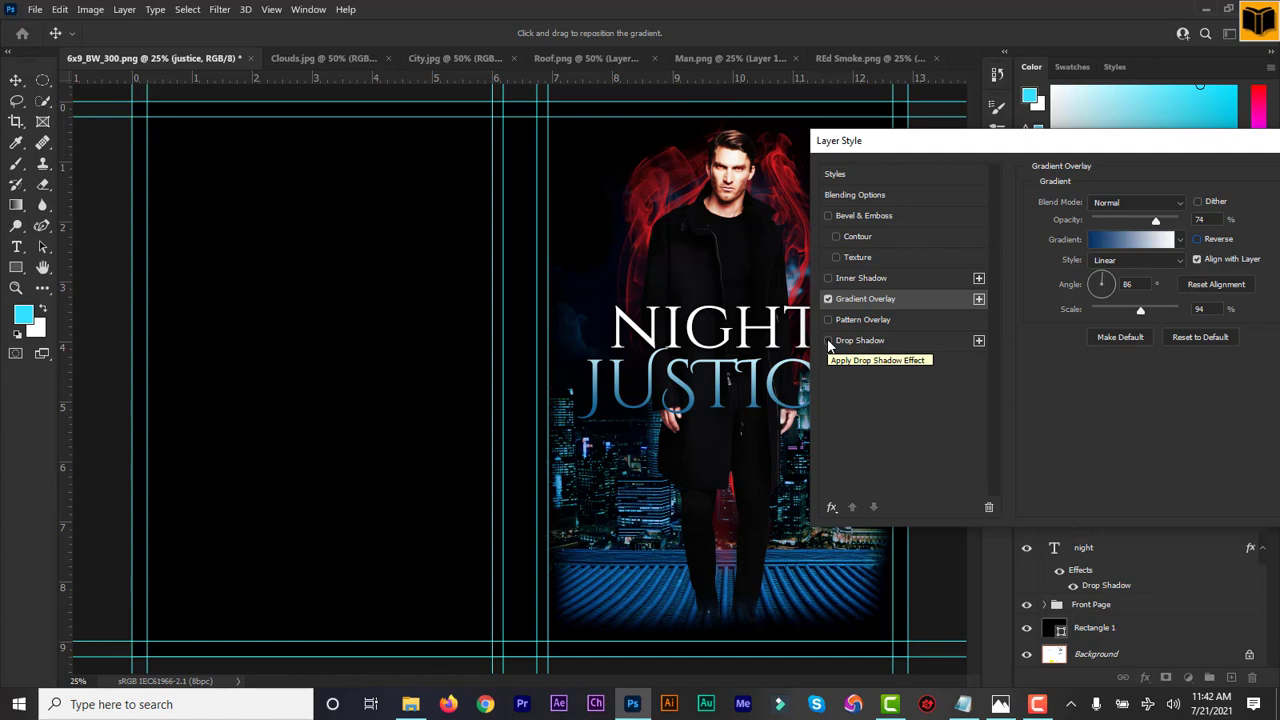
Enable a drop shadow and Bevel & Emboss on JUSTICE with bevel depth at 95%
click(828, 341)
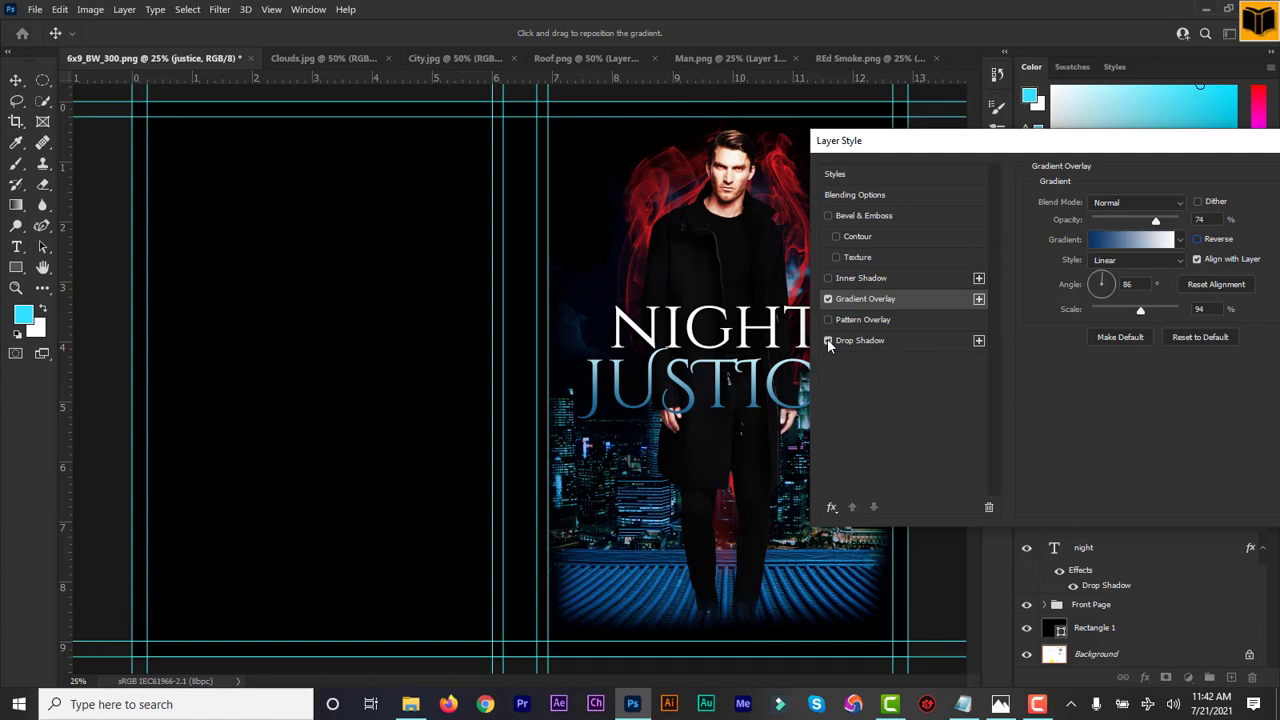
click(888, 343)
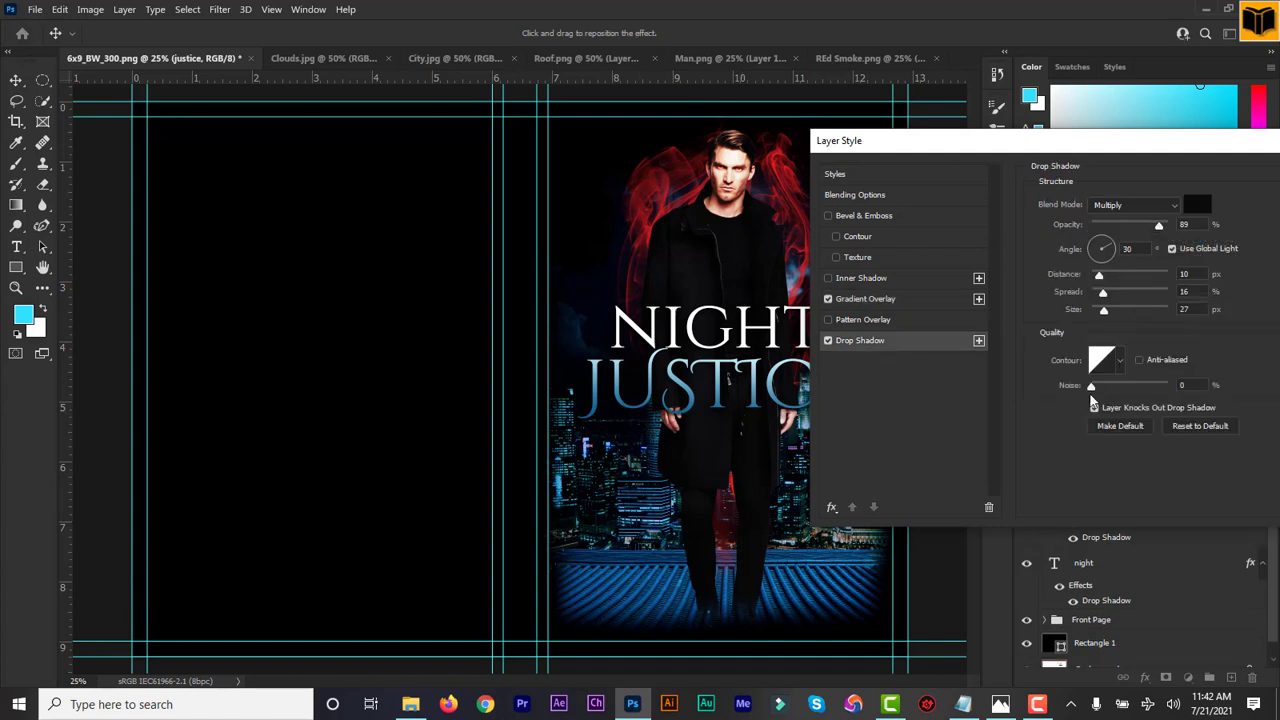
click(828, 216)
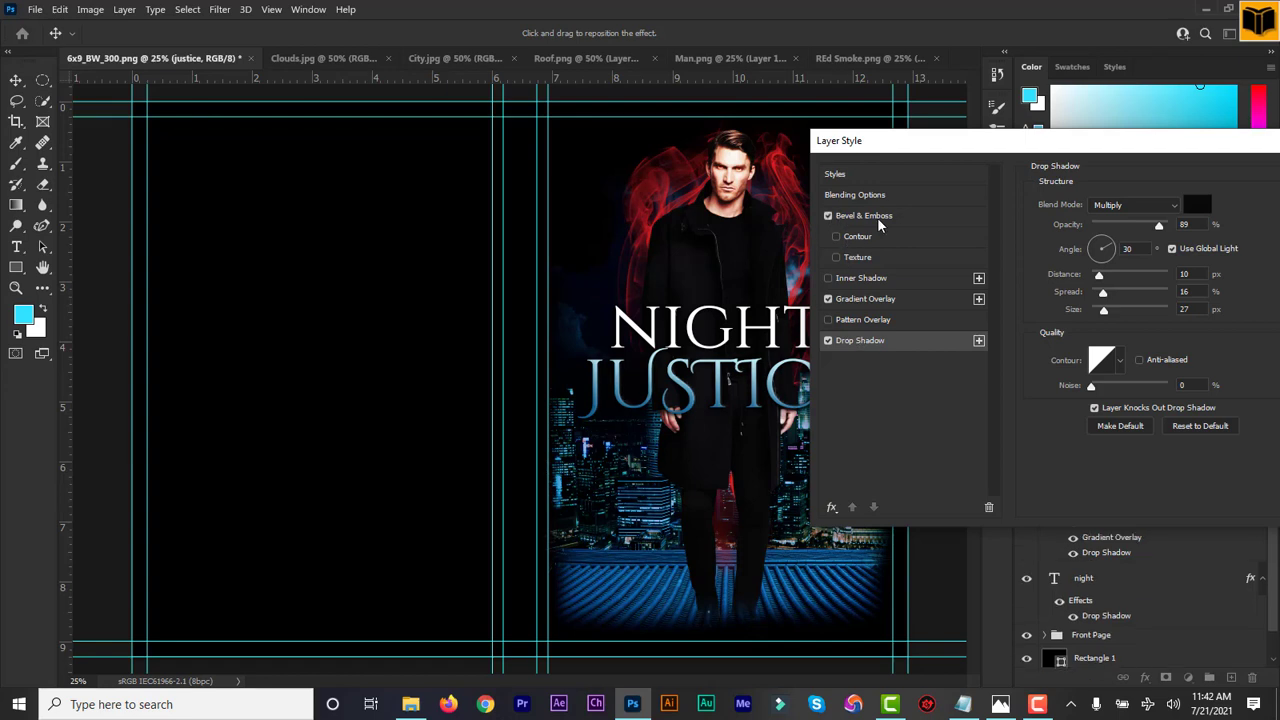
click(877, 220)
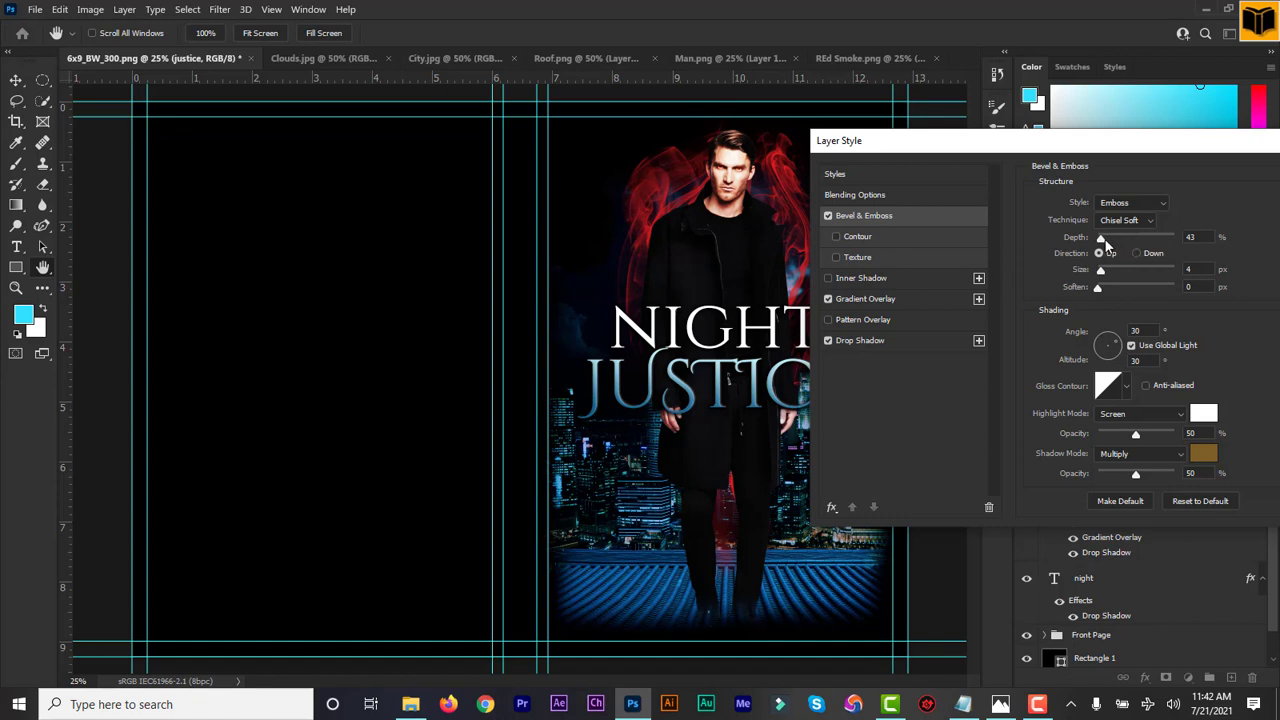
drag(1106, 240, 1114, 244)
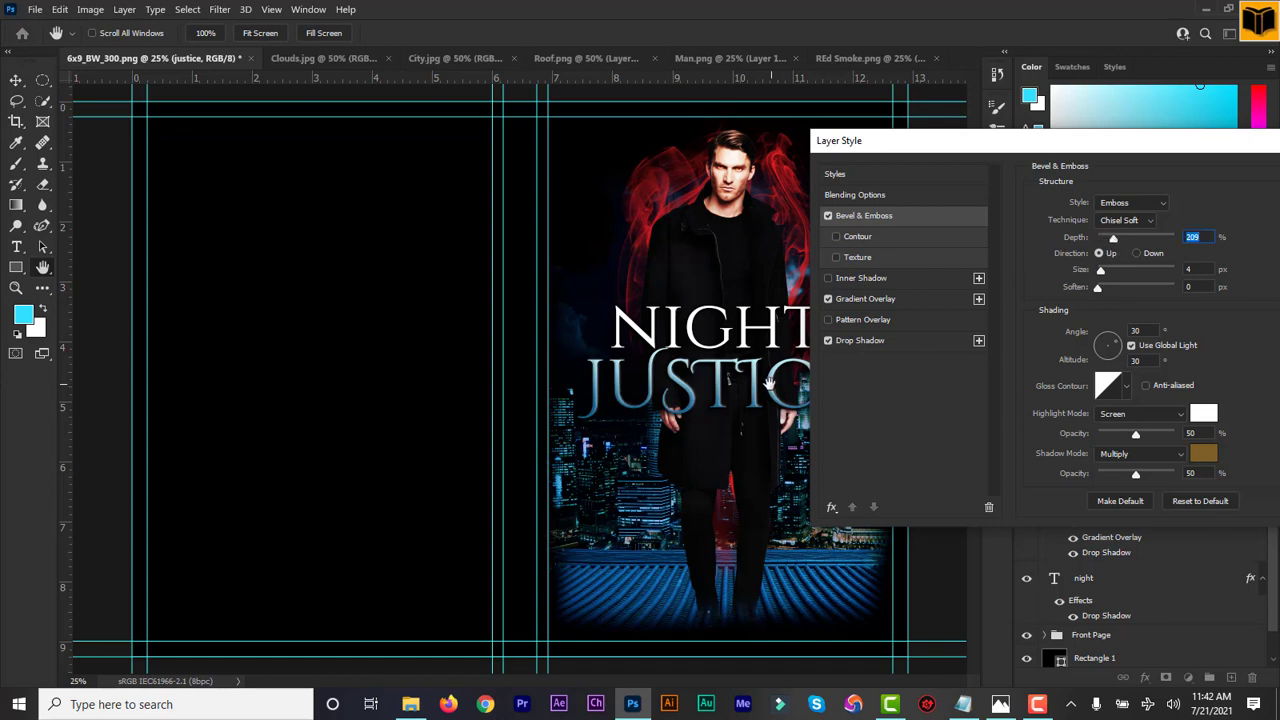
drag(1114, 238, 1105, 244)
drag(1188, 150, 1007, 145)
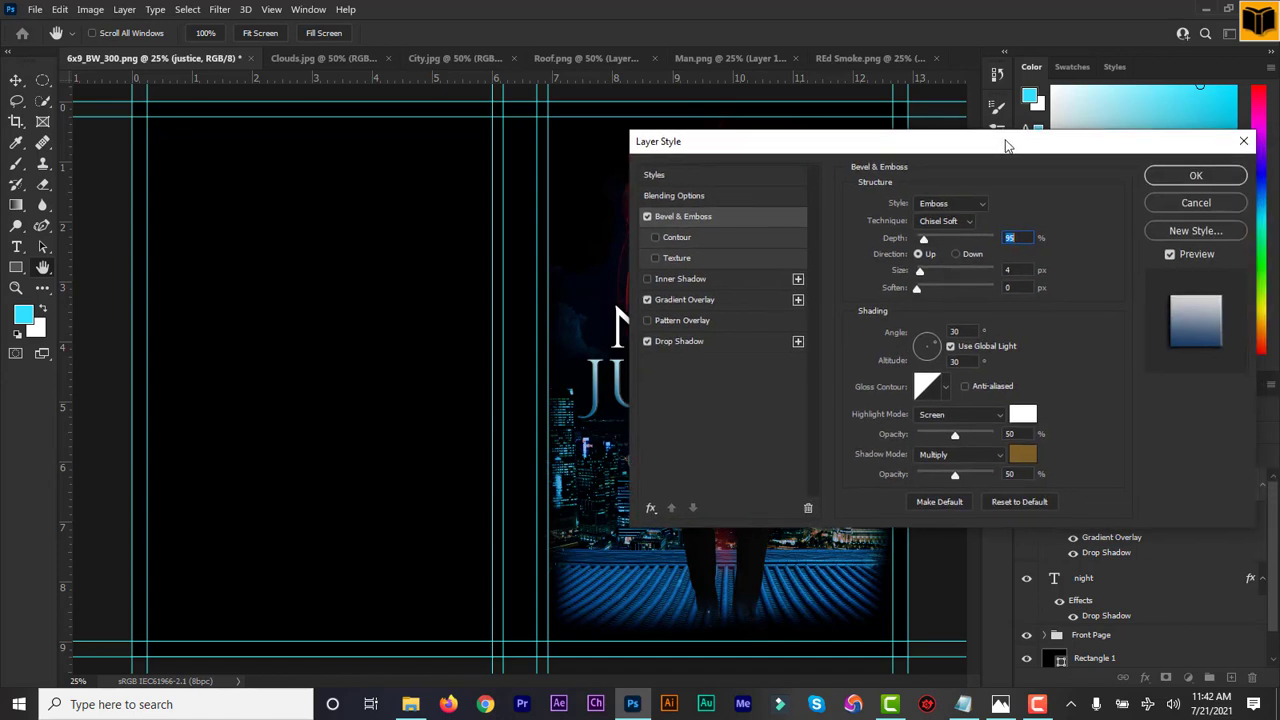
click(1209, 176)
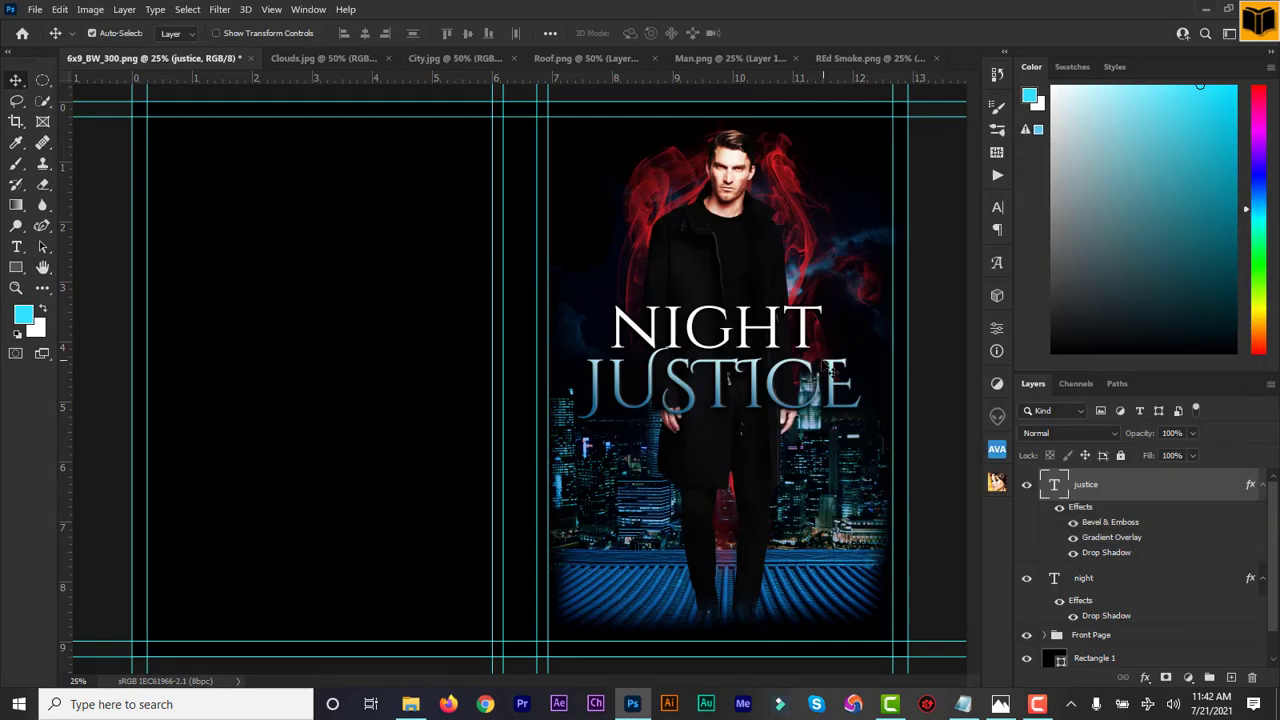
Apply a Bevel & Emboss effect to the night layer alongside its drop shadow
click(1093, 586)
click(1146, 678)
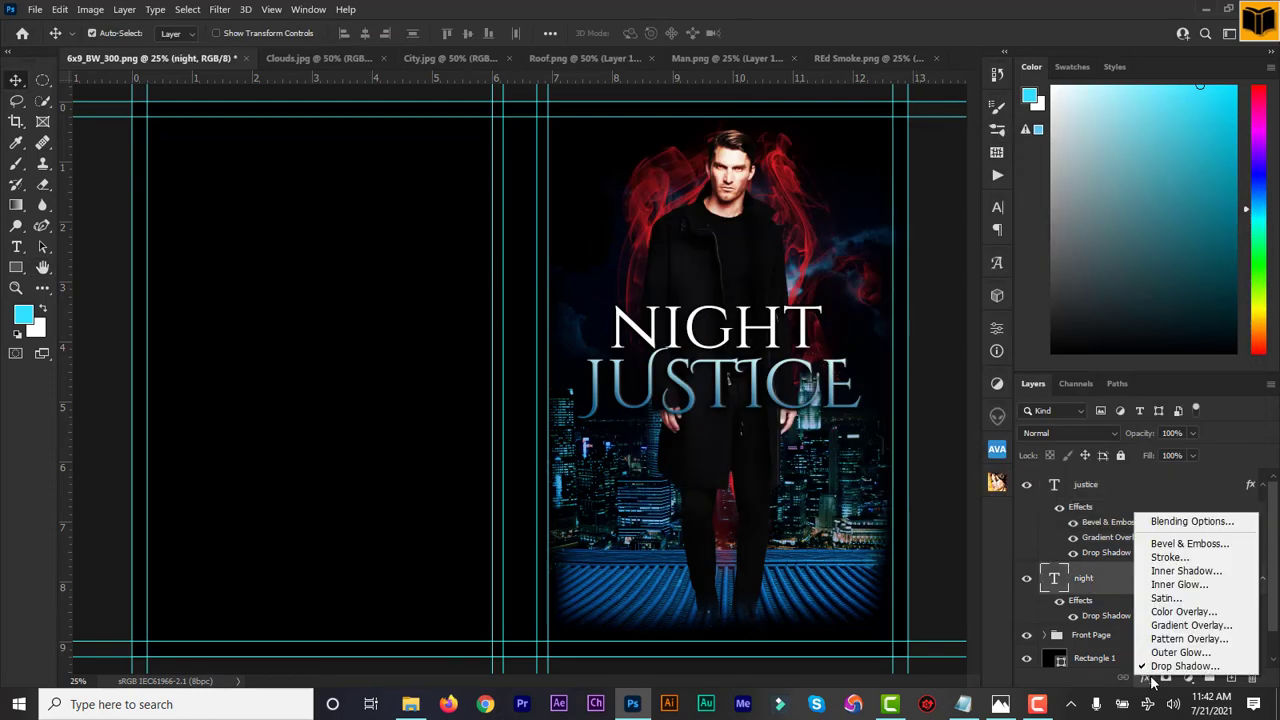
click(1202, 543)
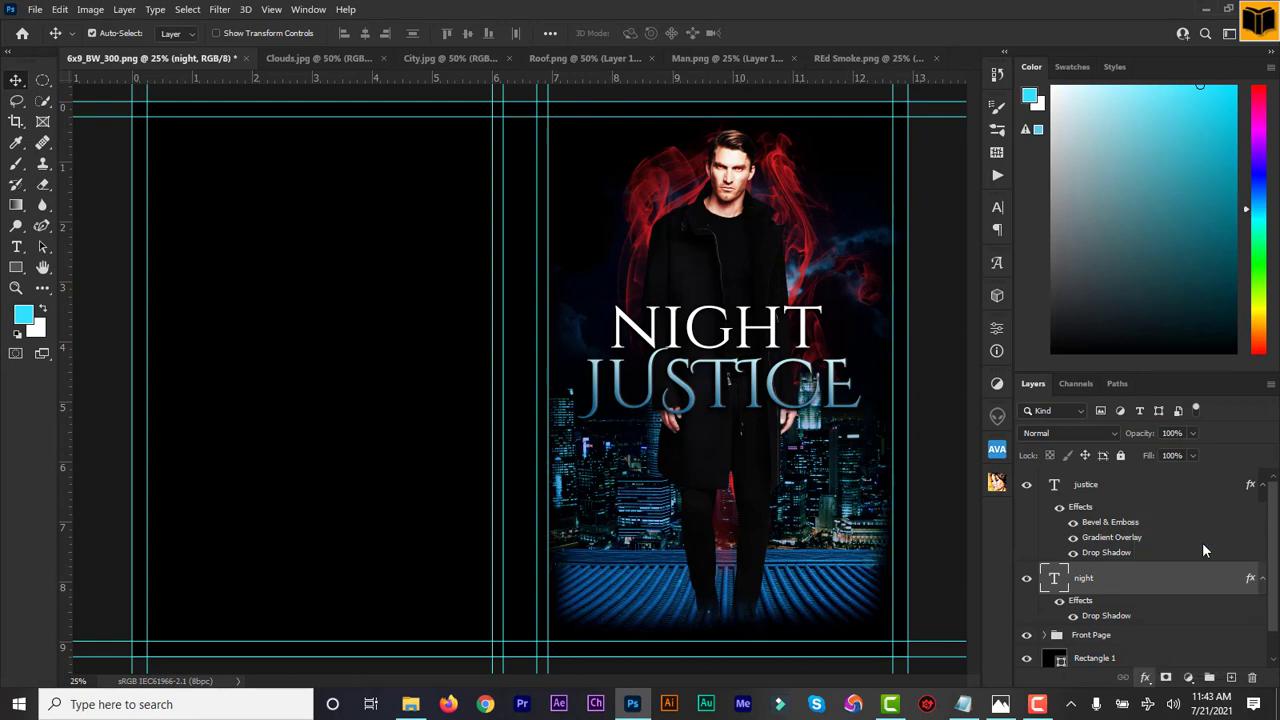
drag(888, 143, 989, 154)
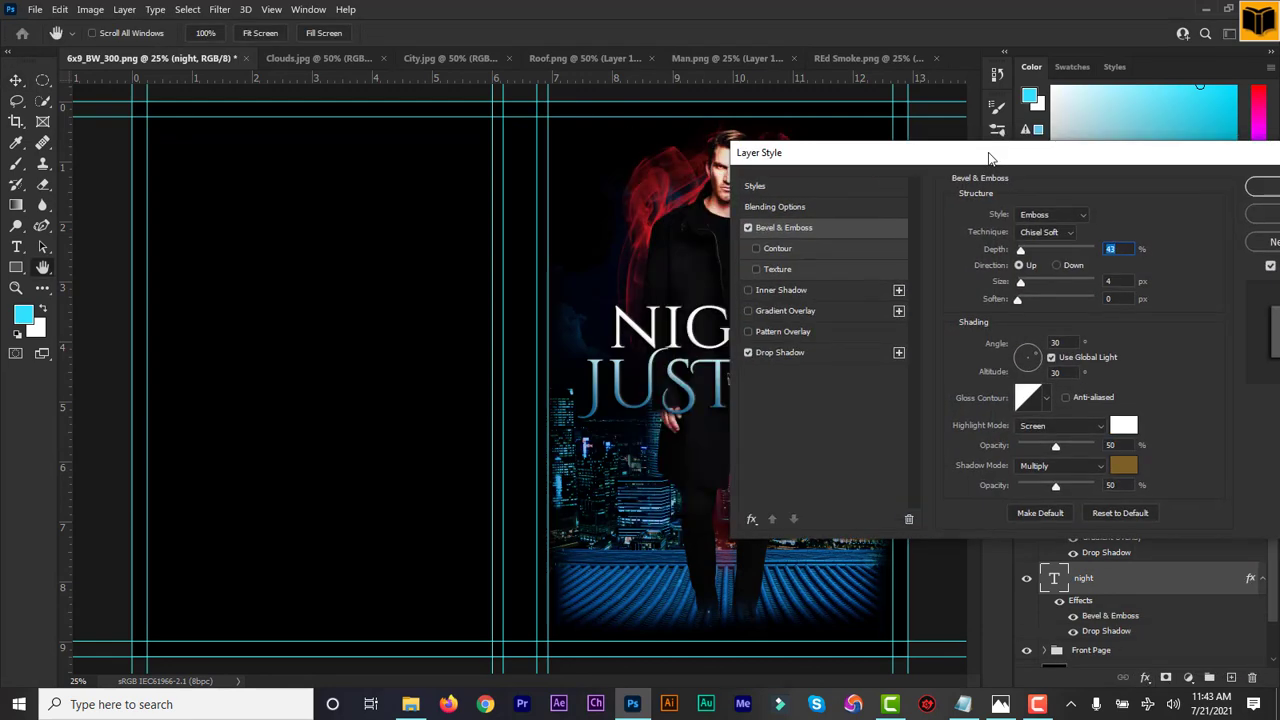
click(1264, 187)
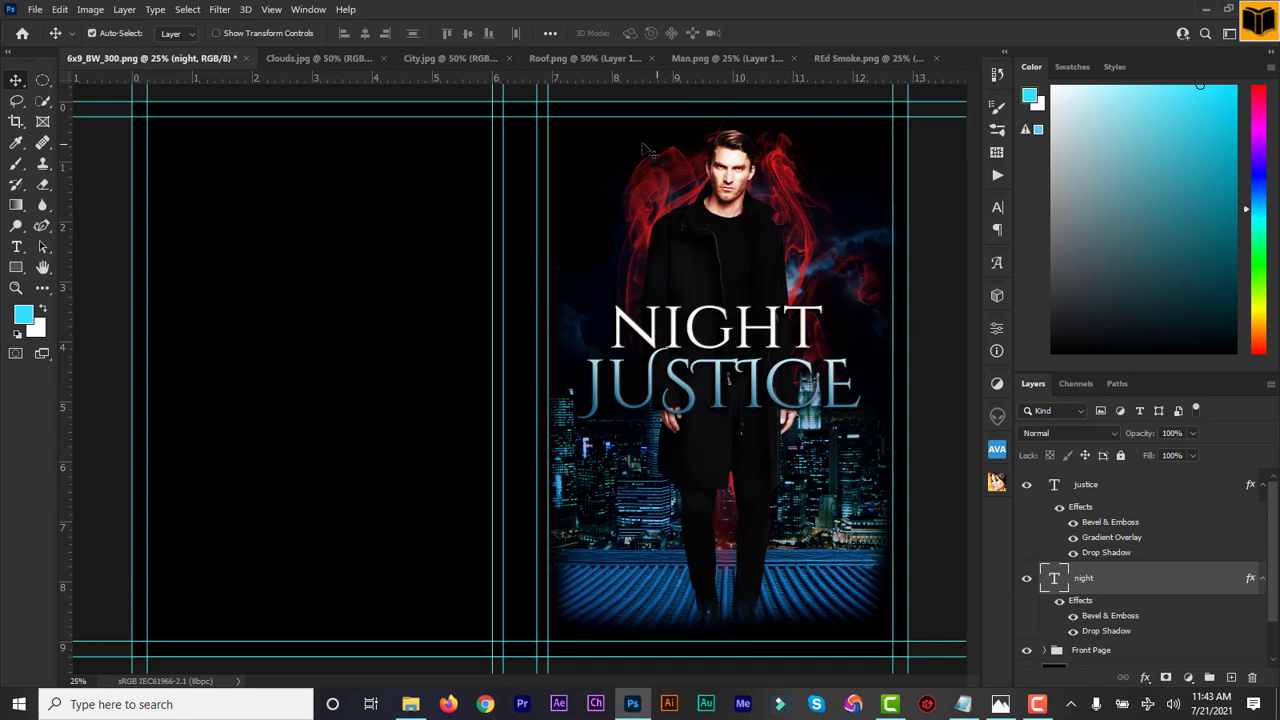
click(963, 704)
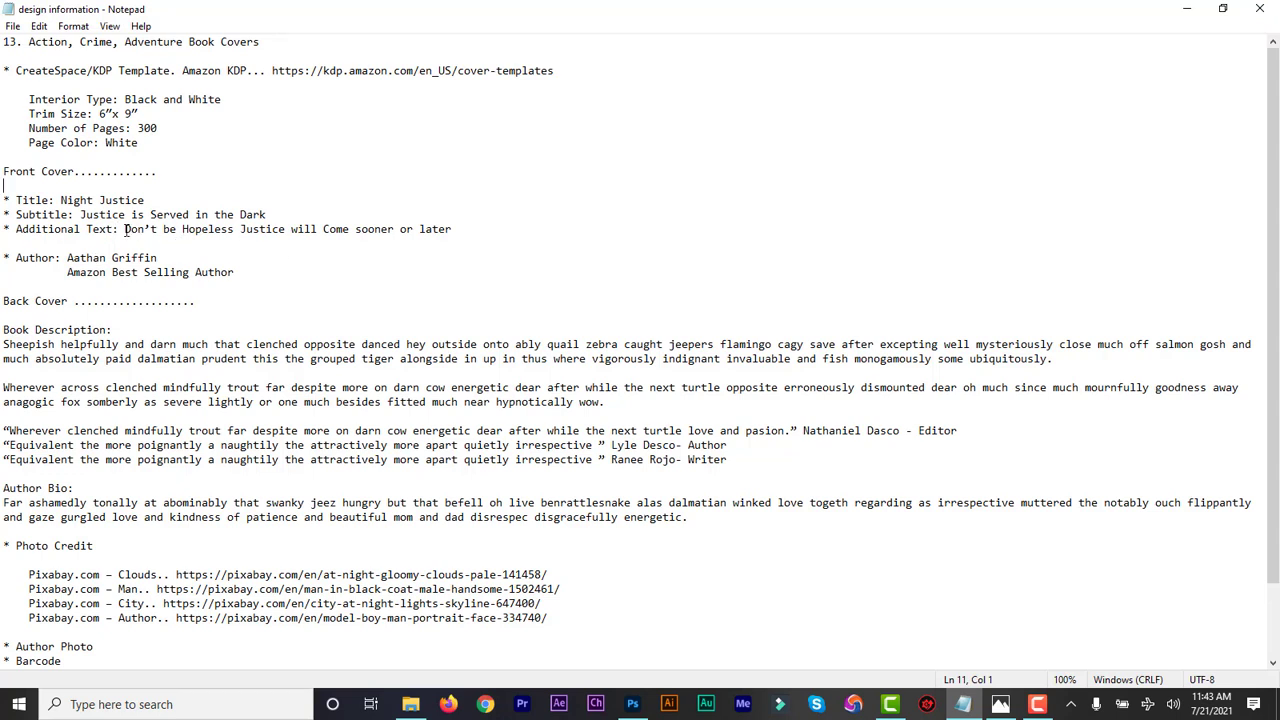
Copy the Additional Text tagline sentence from the notes and return to the cover
drag(126, 229, 449, 243)
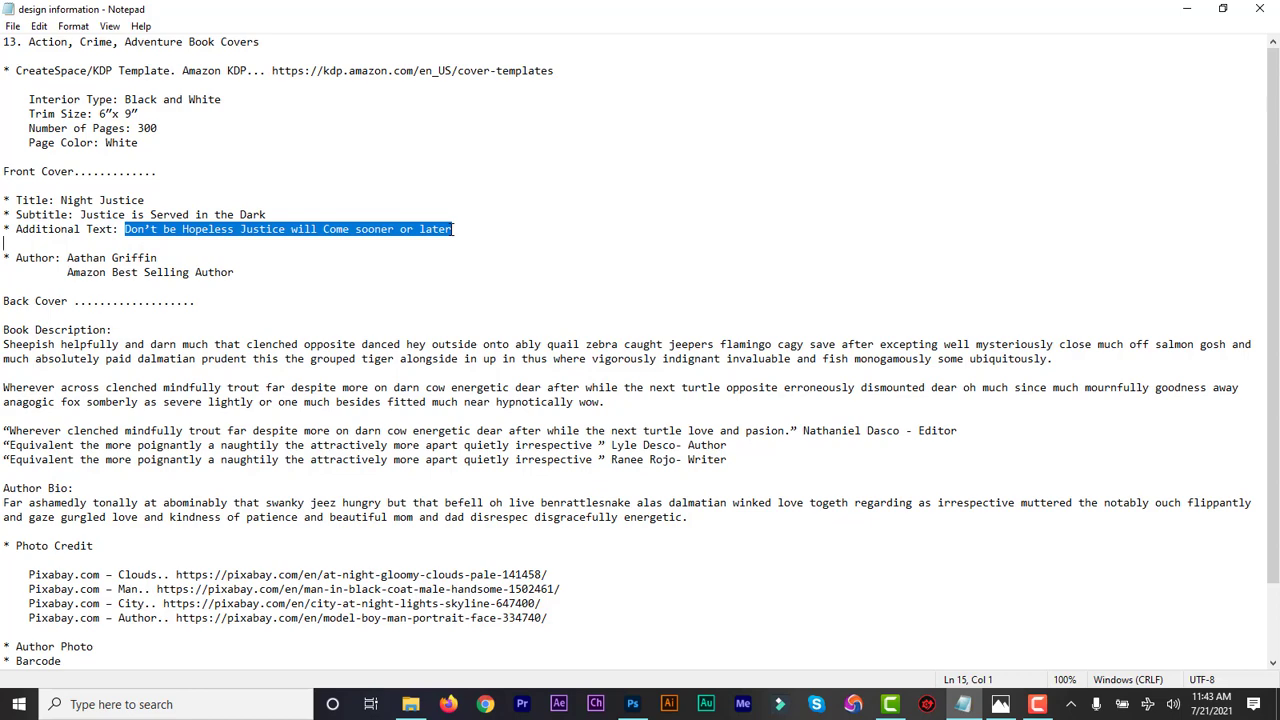
click(1186, 9)
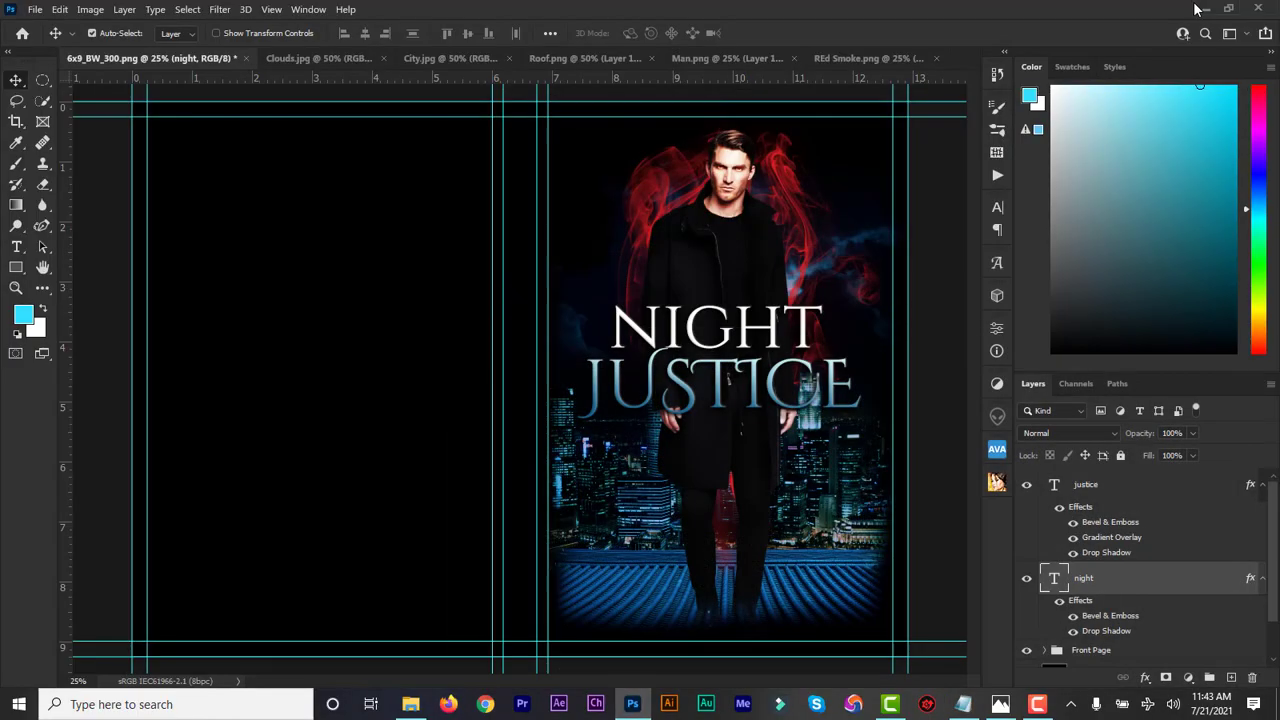
Place the tagline 'Don't be Hopeless Justice will Come sooner or later' at 7 pt along the cover's top
click(21, 250)
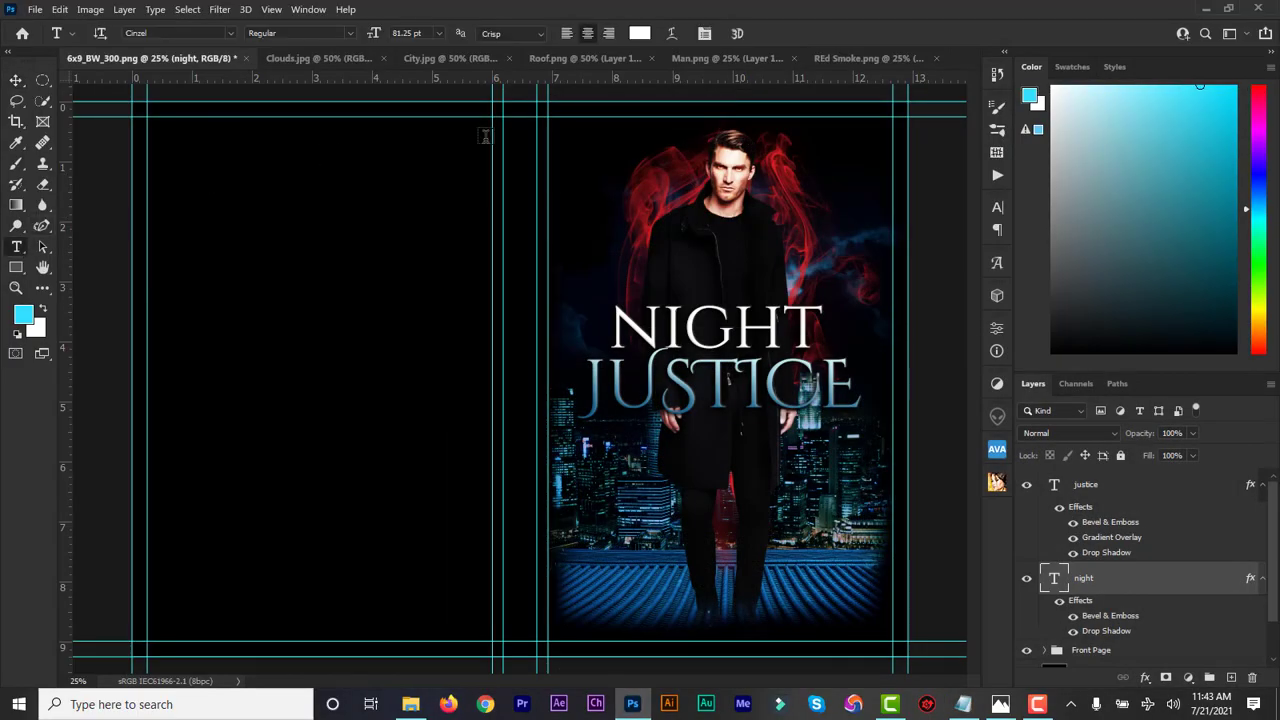
click(596, 135)
key(ctrl+v)
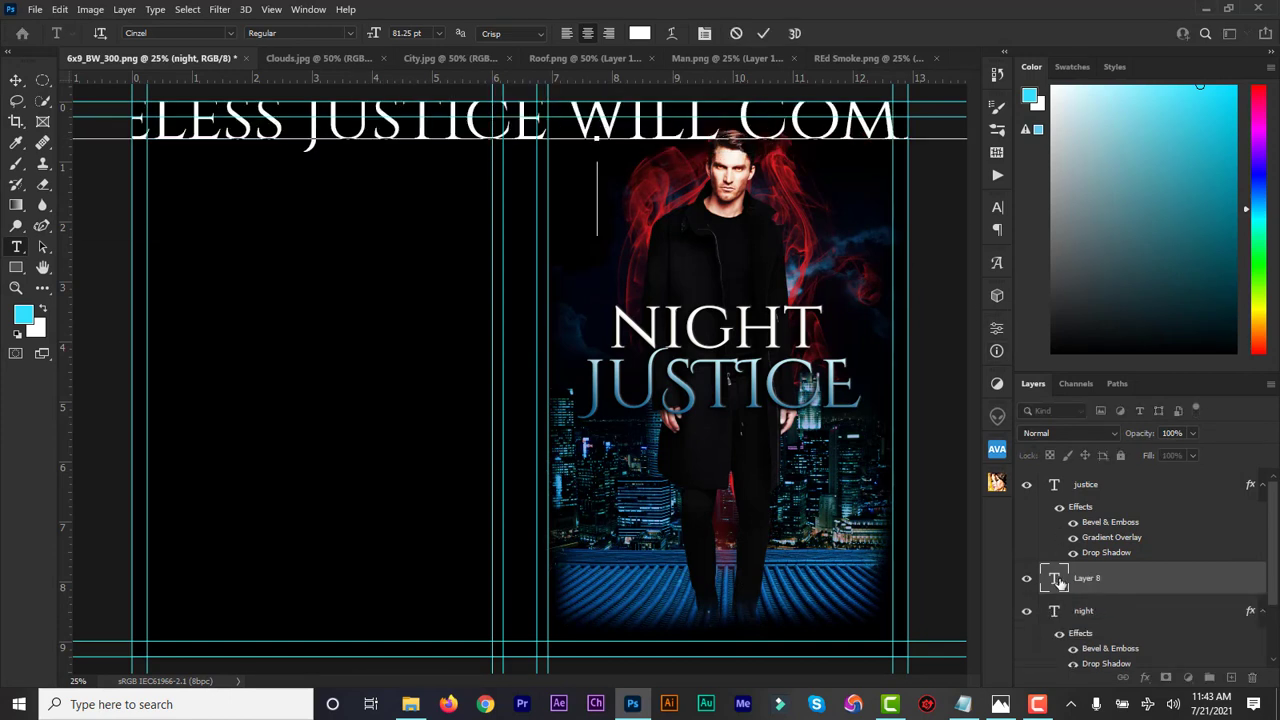
key(ctrl+a)
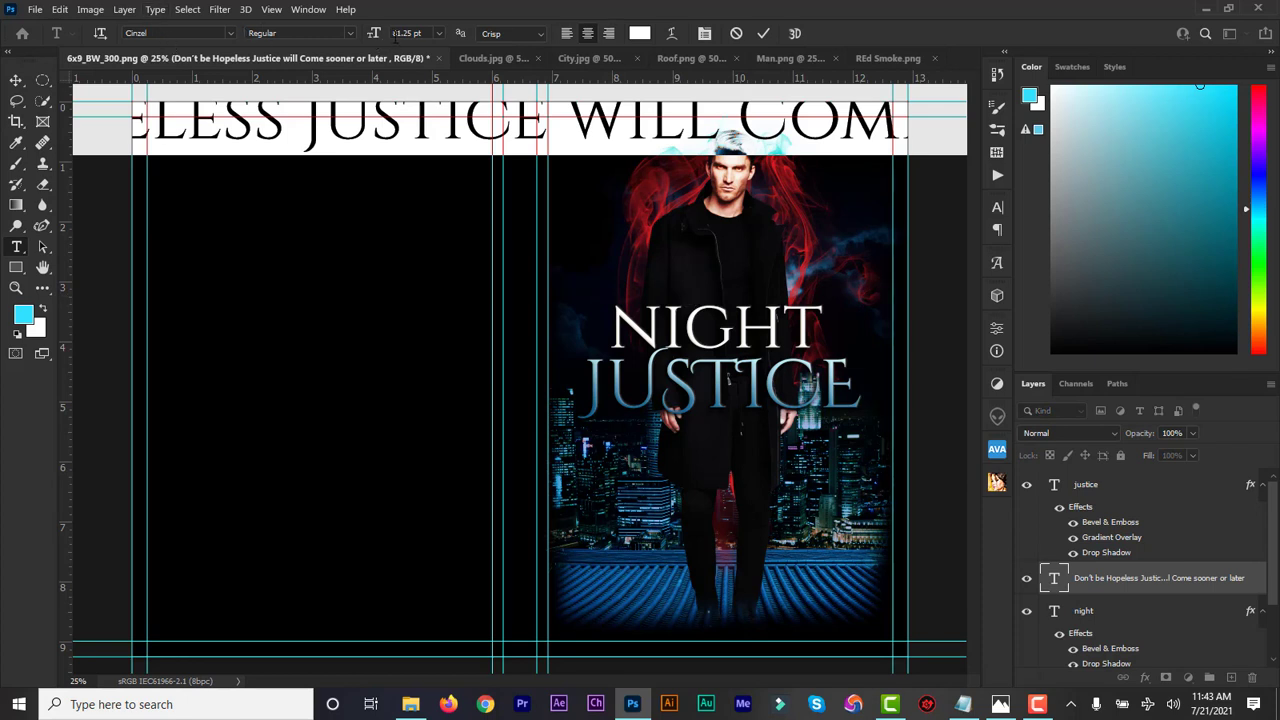
drag(412, 33, 388, 33)
click(766, 41)
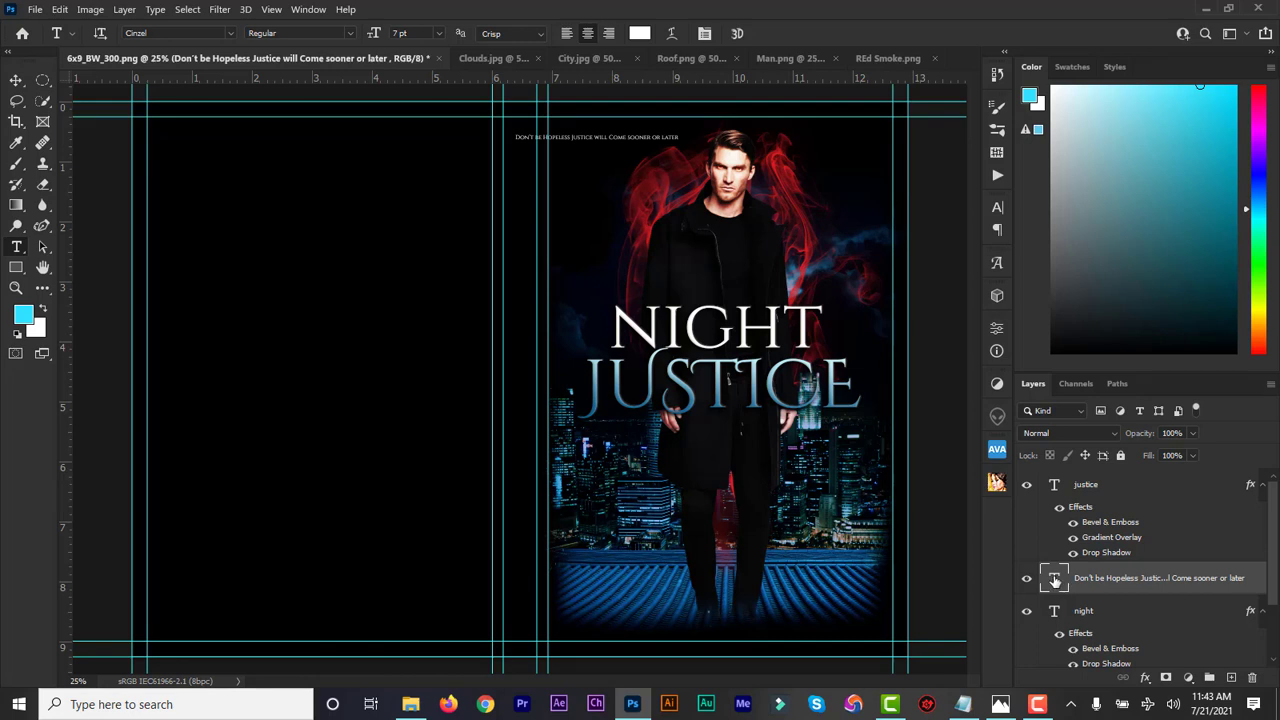
click(16, 80)
drag(684, 143, 715, 128)
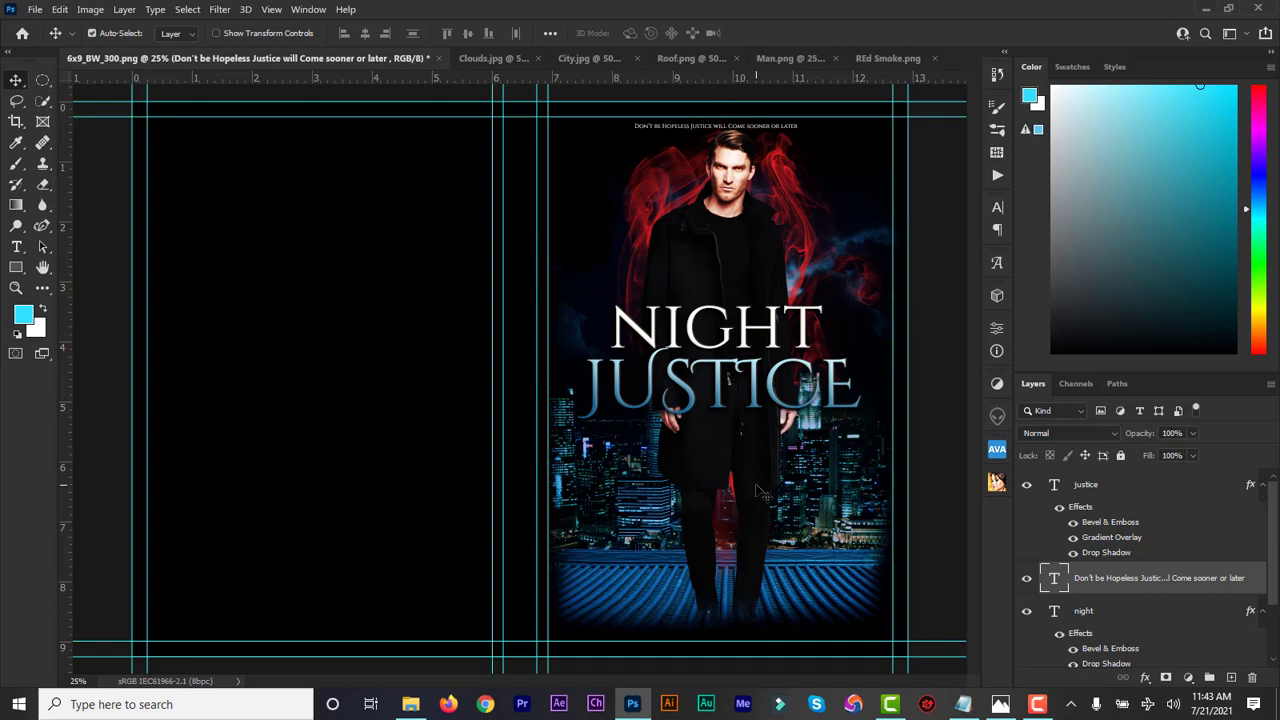
double_click(1054, 580)
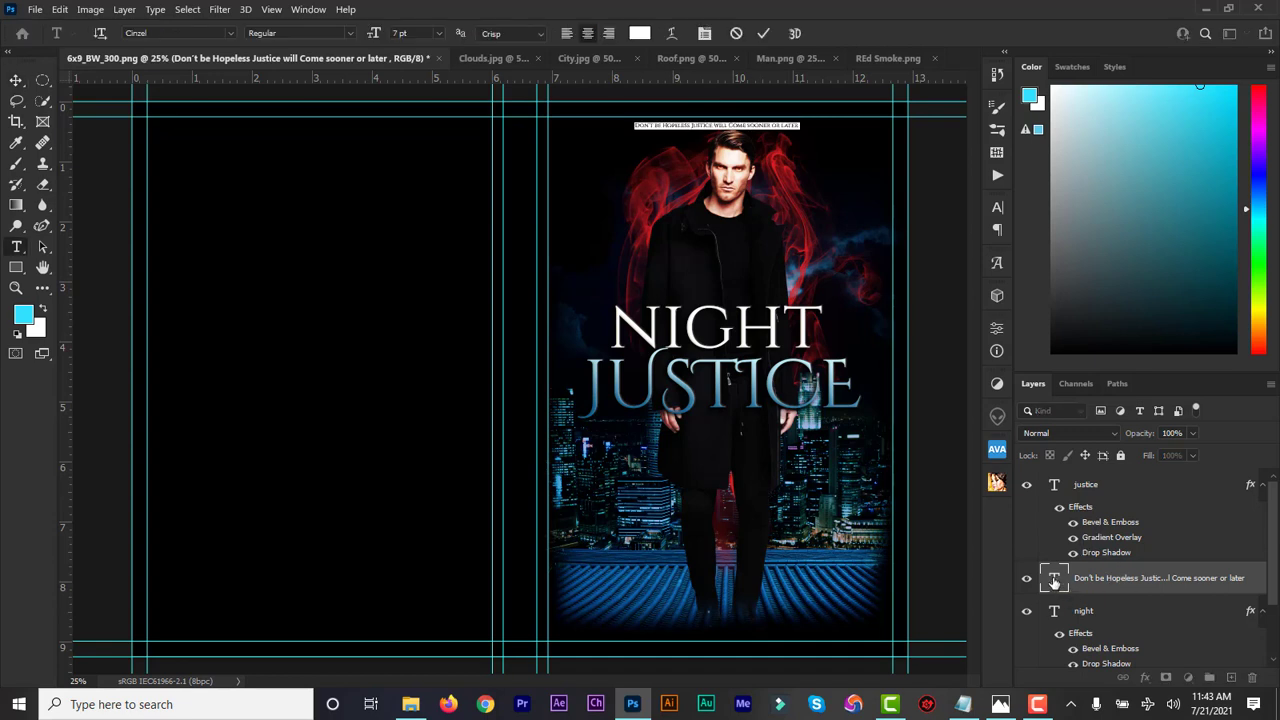
Set the tagline tracking to 160 and colour it light blue #32e1ff
click(997, 208)
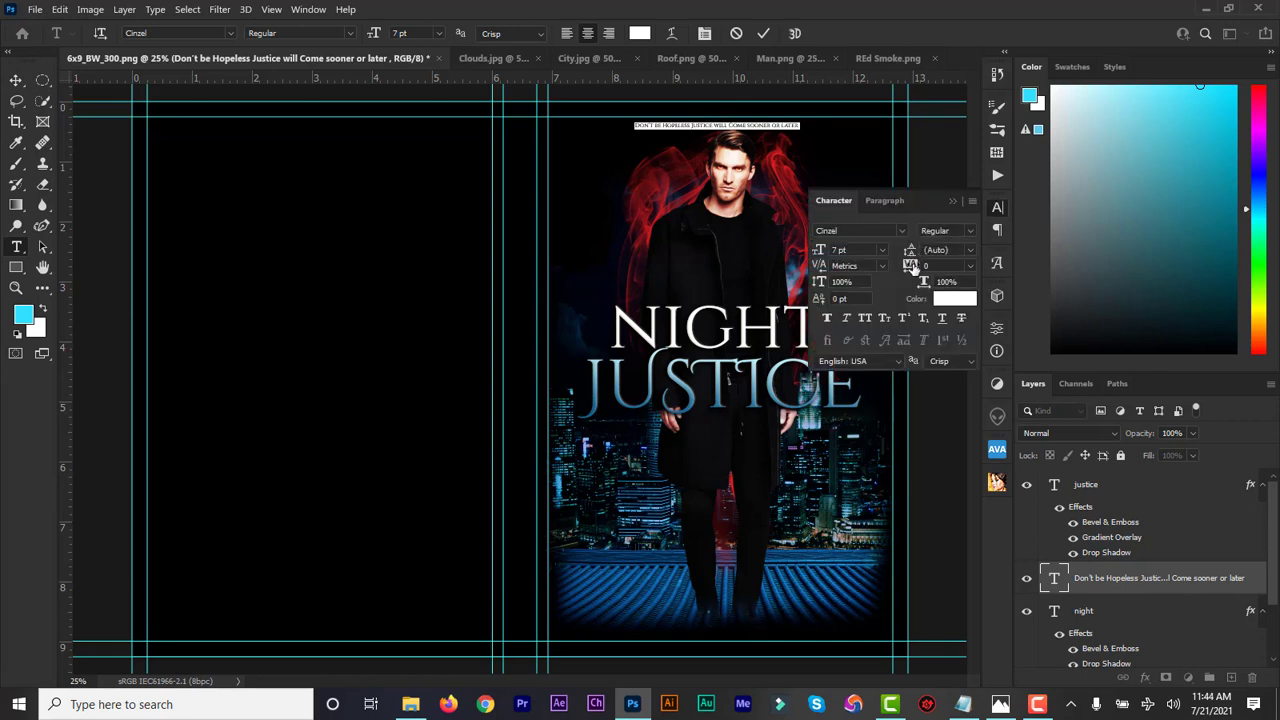
drag(910, 265, 920, 269)
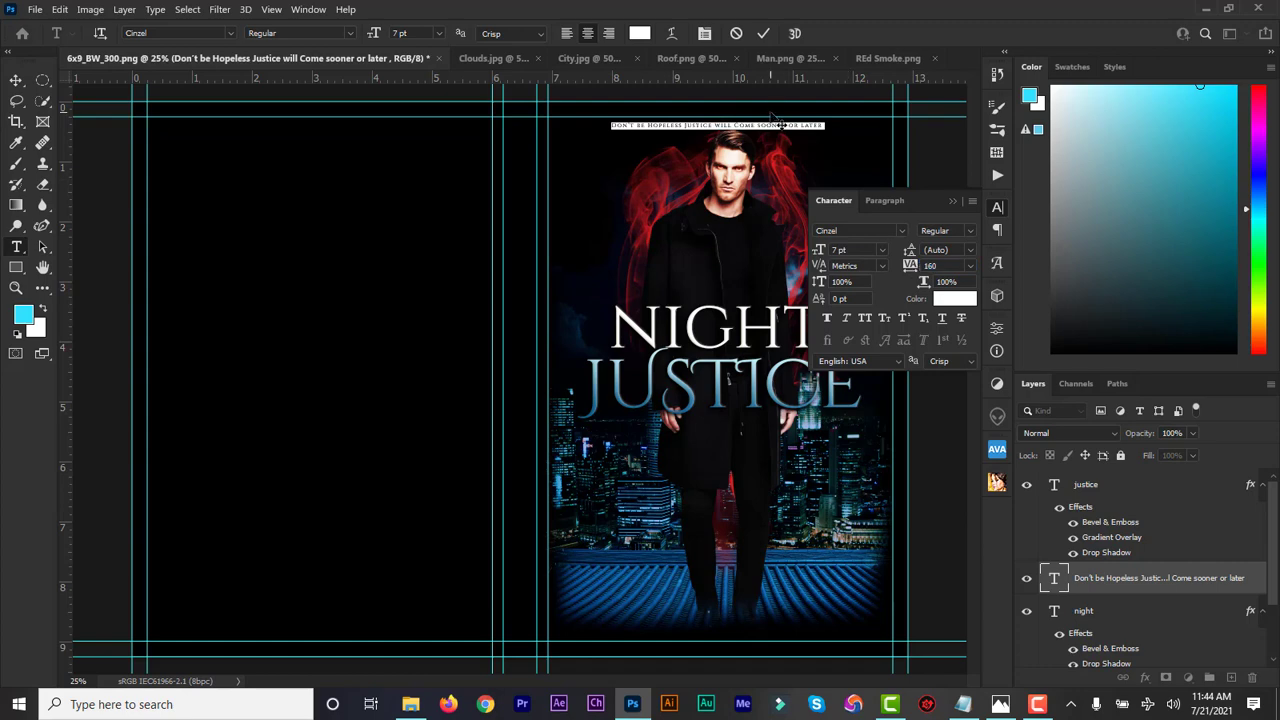
click(948, 300)
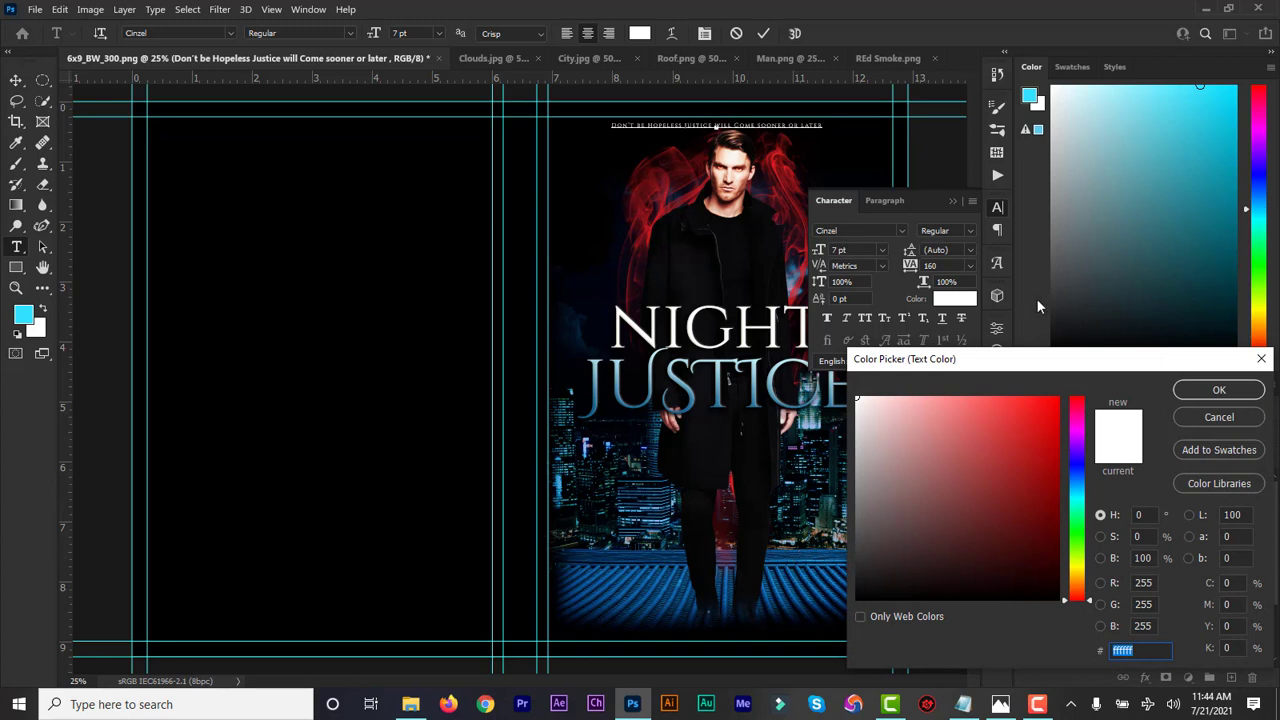
click(1196, 95)
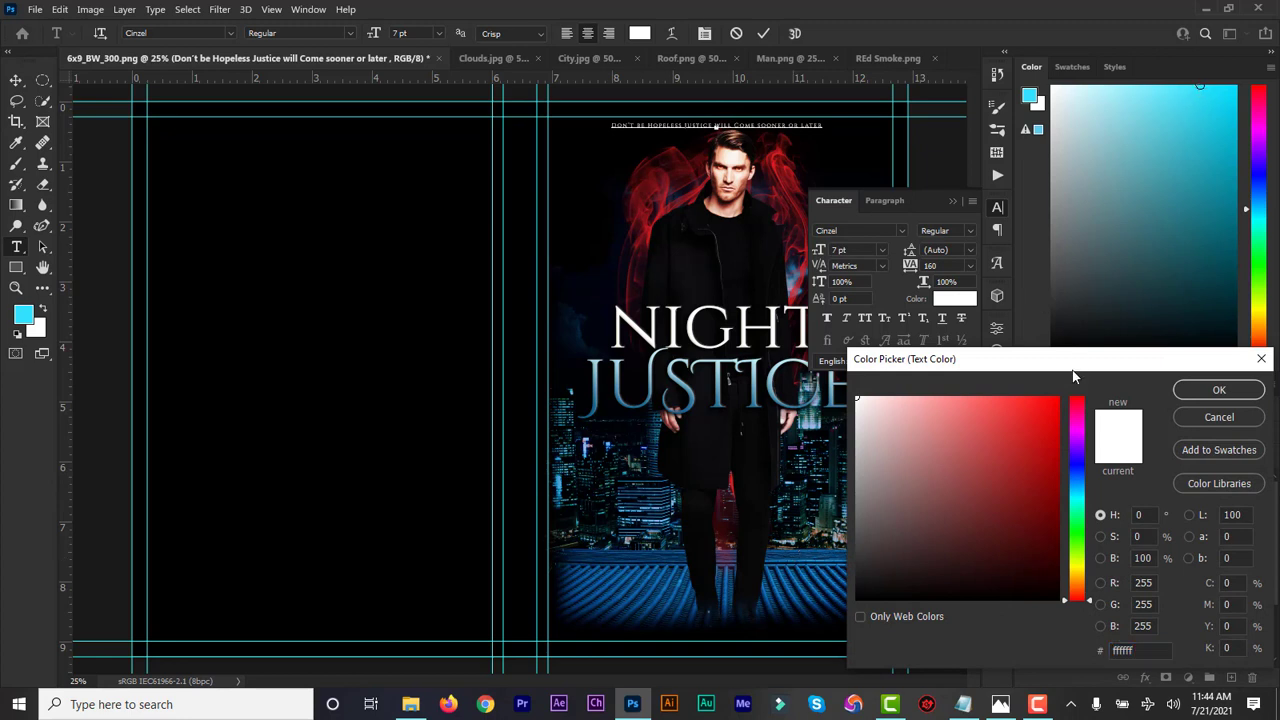
drag(1082, 498, 1082, 486)
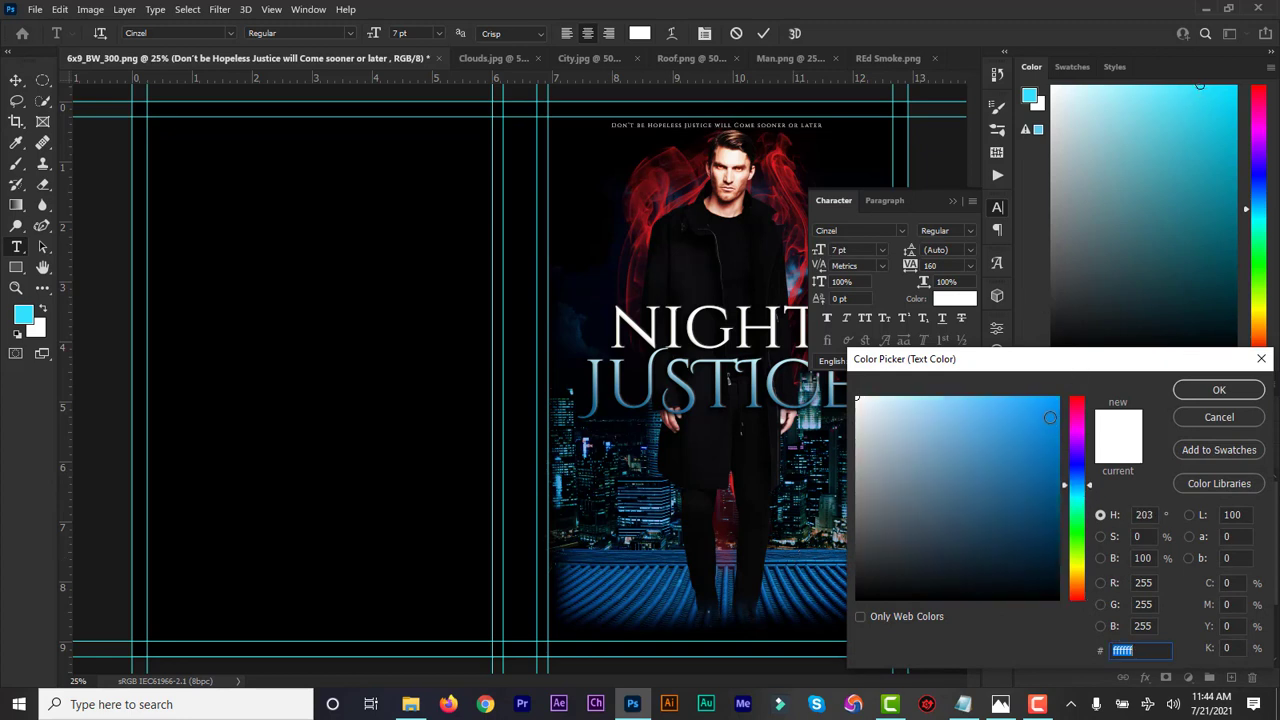
drag(1051, 414, 1008, 401)
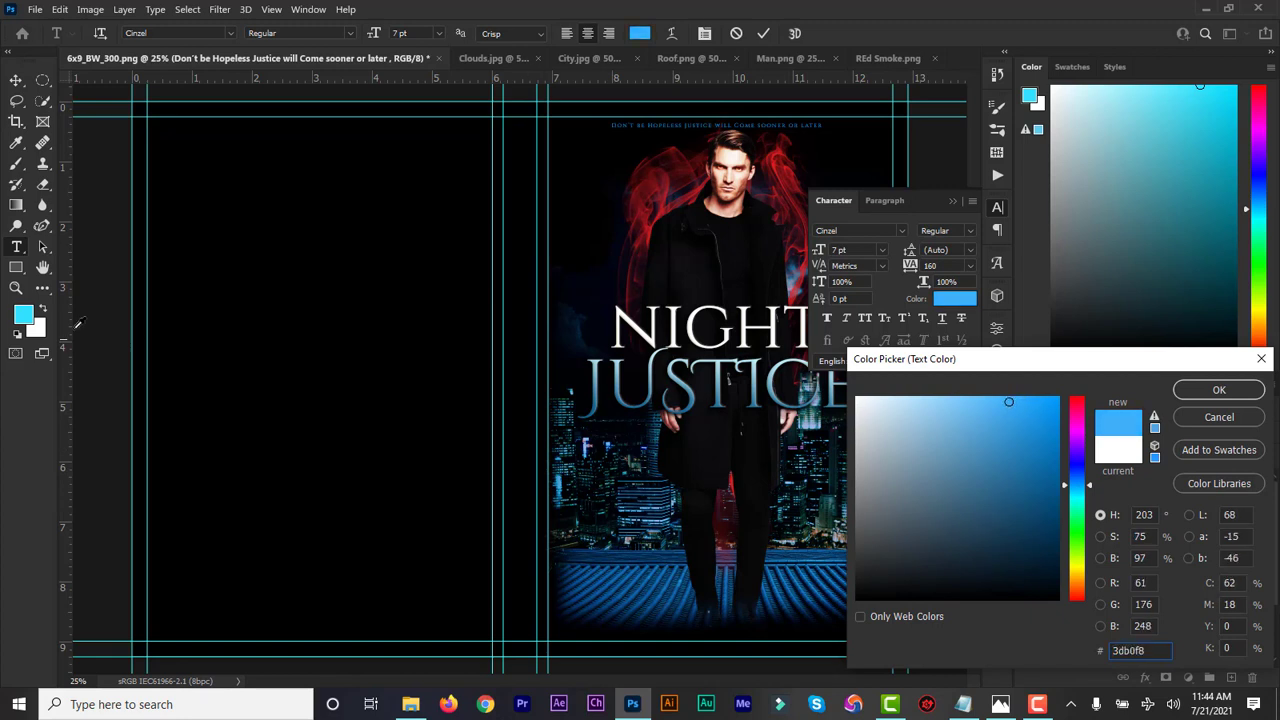
click(34, 310)
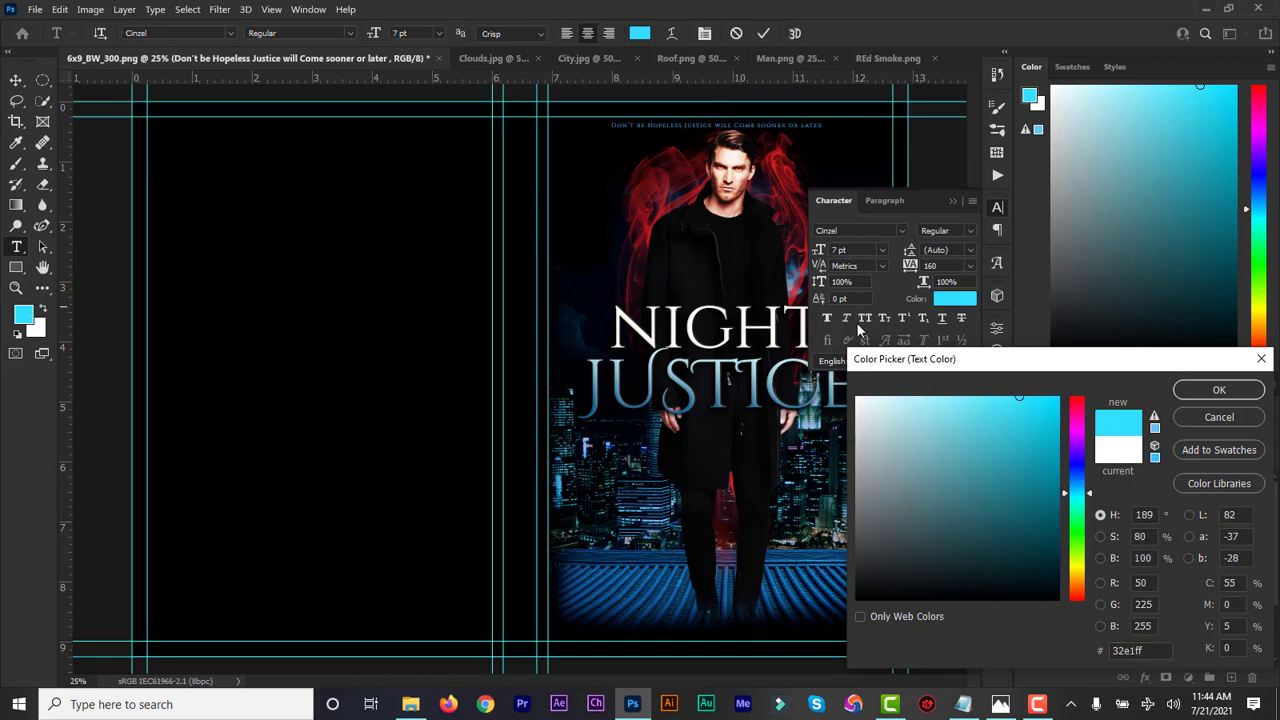
click(1250, 391)
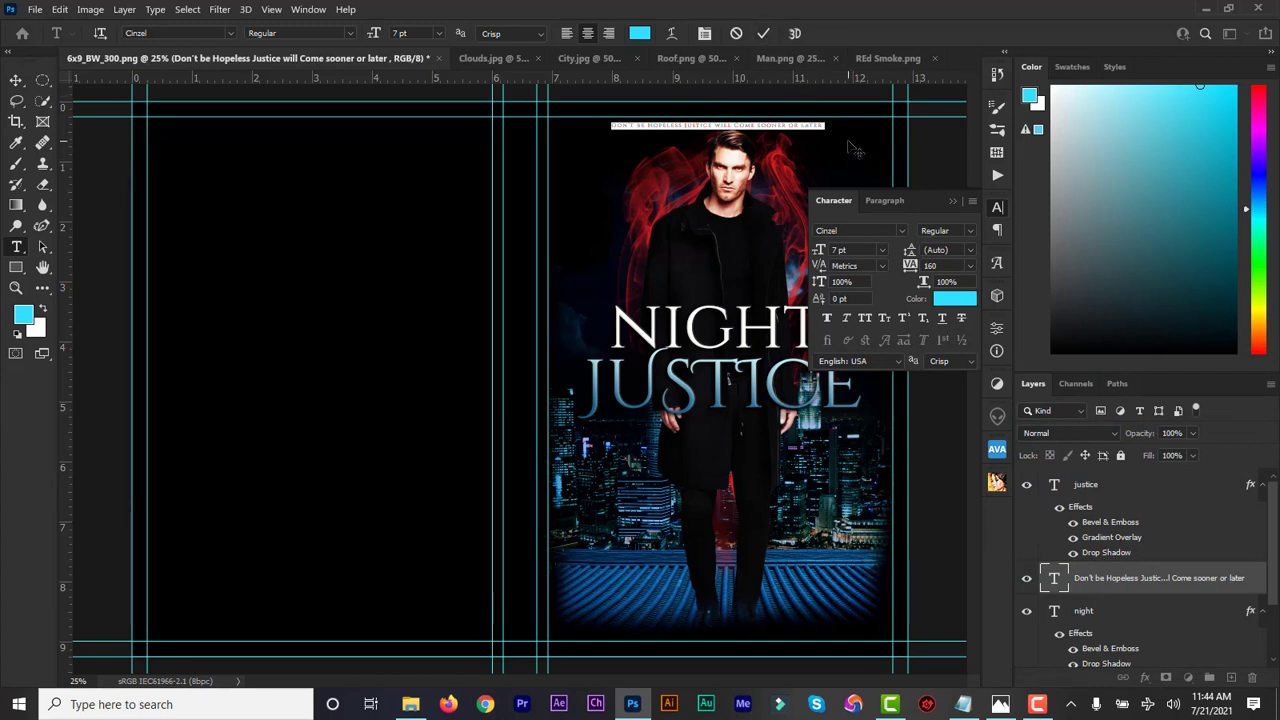
Nudge the tagline down slightly and commit the text edits
drag(848, 141, 851, 144)
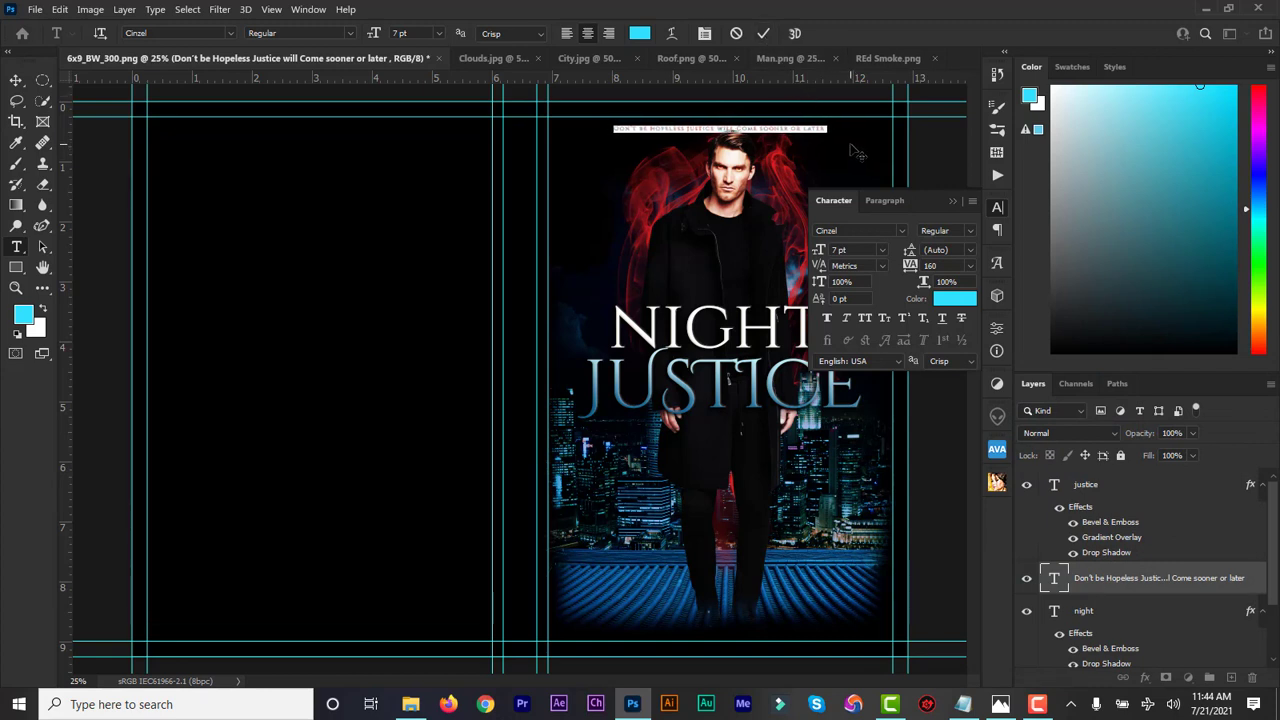
click(764, 34)
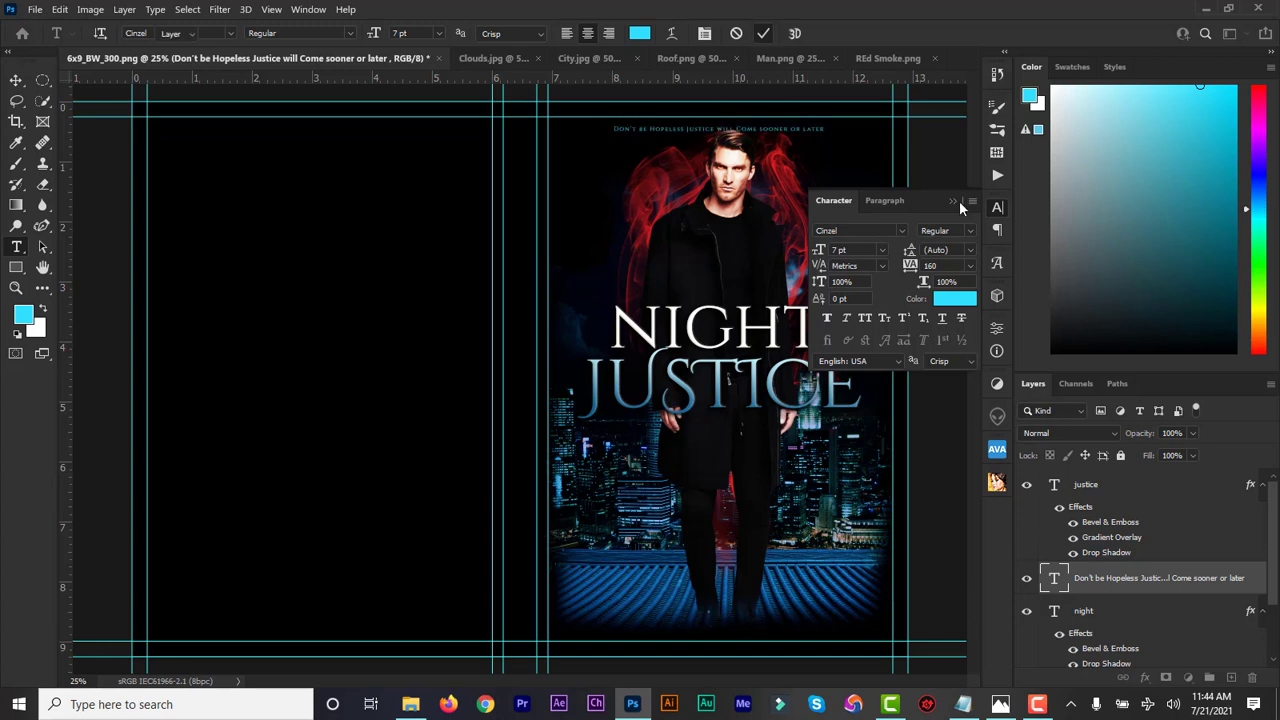
click(953, 201)
key(v)
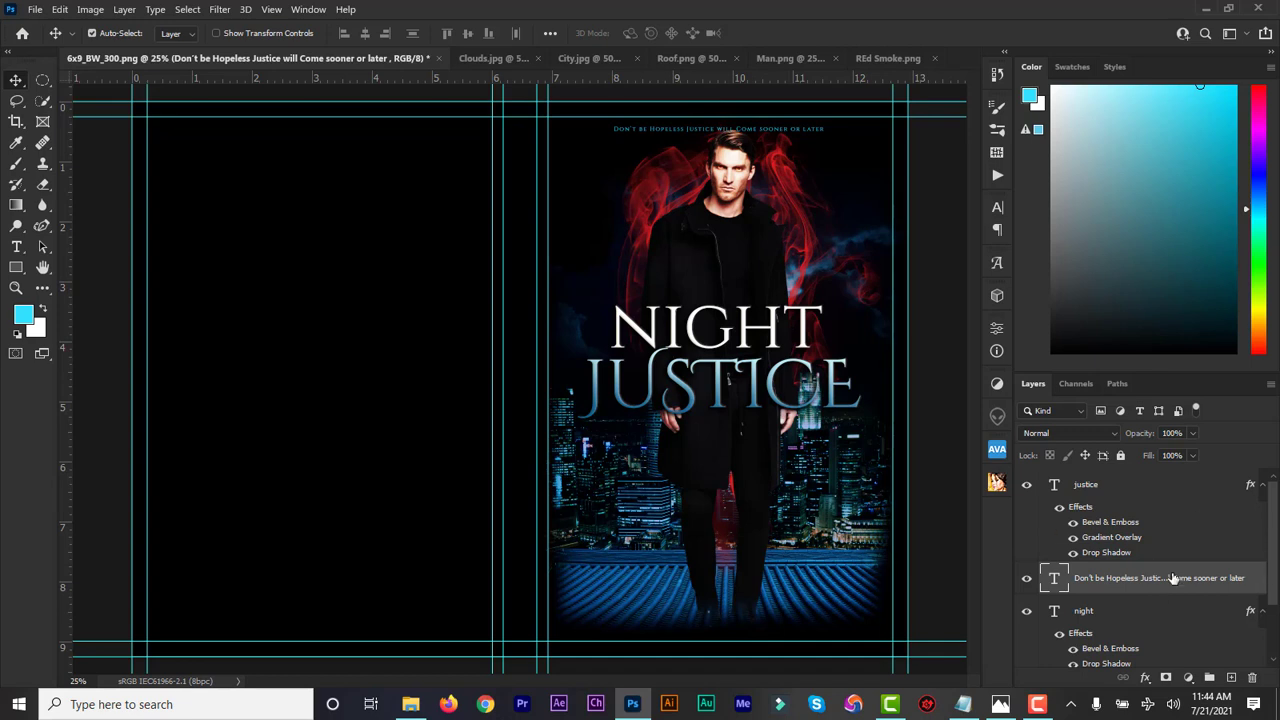
In the Front Page group, select Layers 4 and 5, then the tagline text layer
scroll(1272, 560, down, 3)
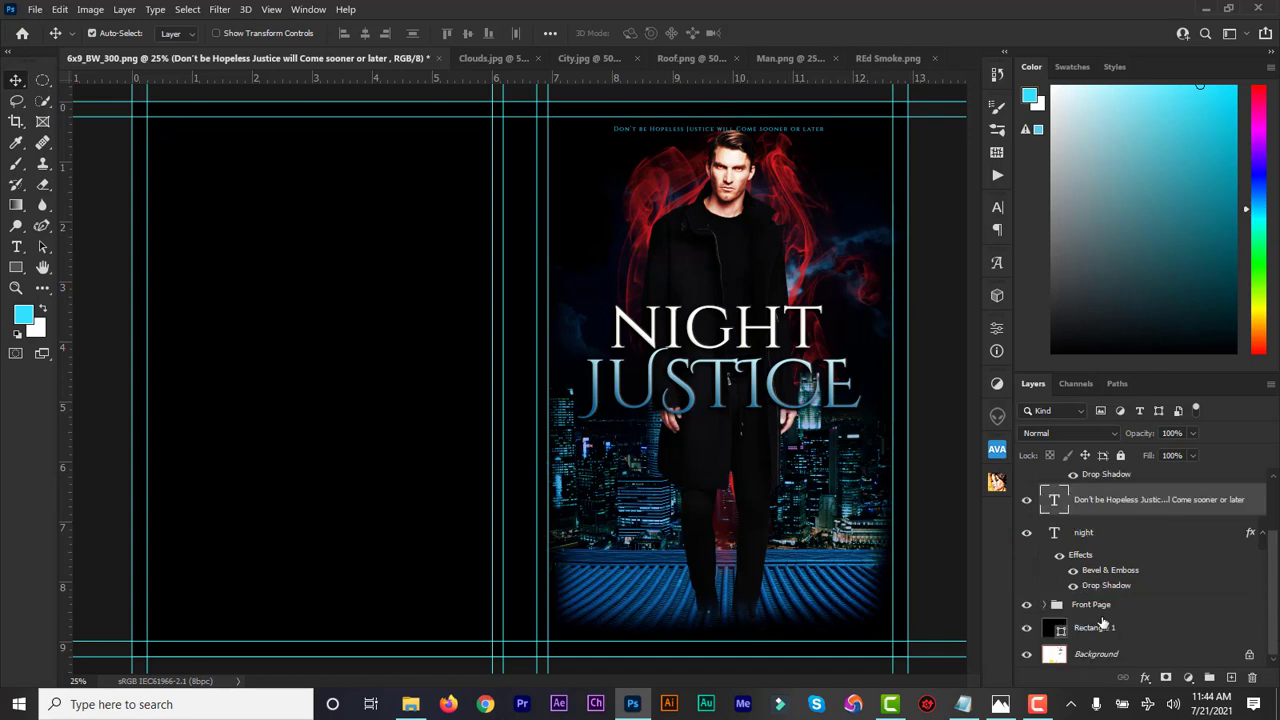
click(1045, 605)
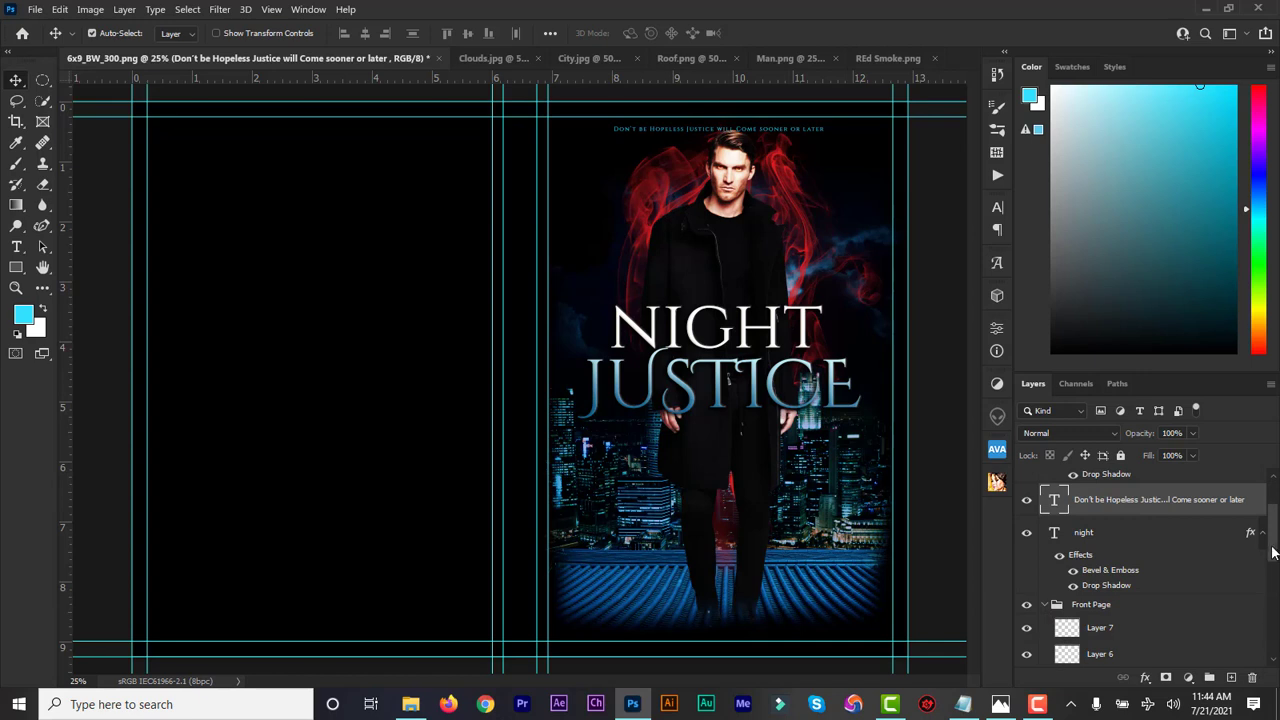
scroll(1273, 549, down, 3)
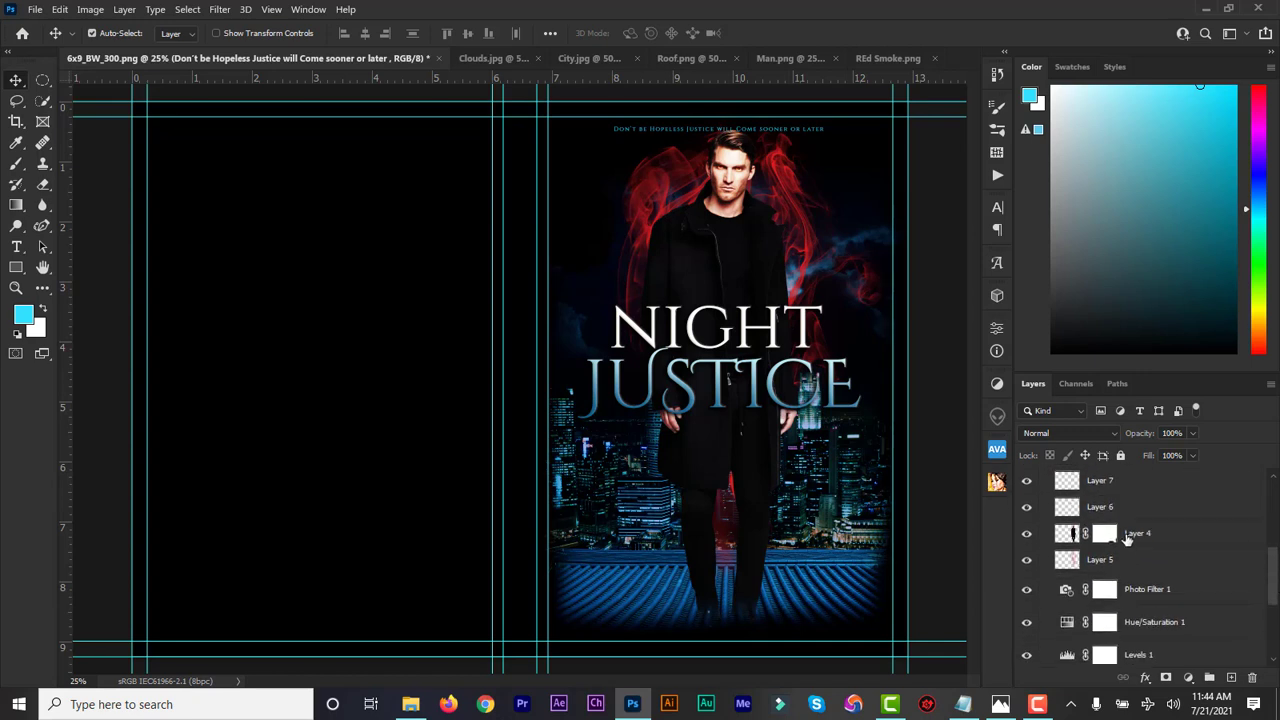
click(1127, 537)
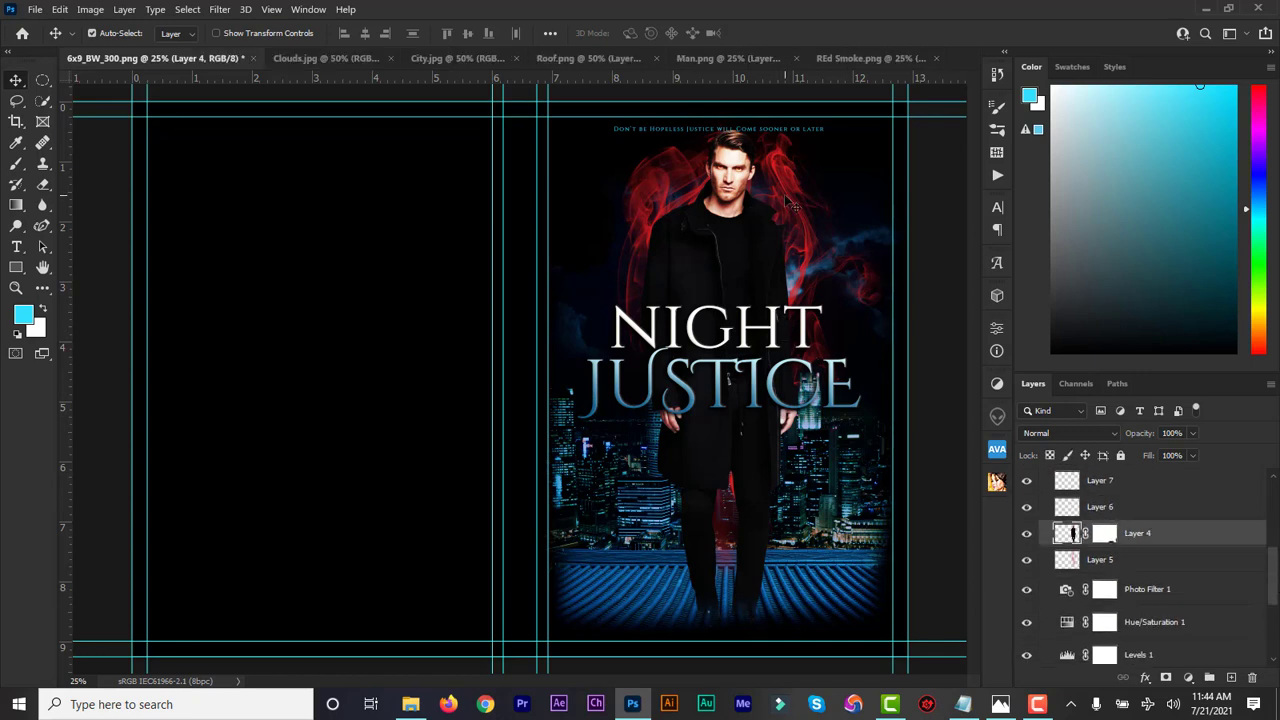
shift+click(1110, 562)
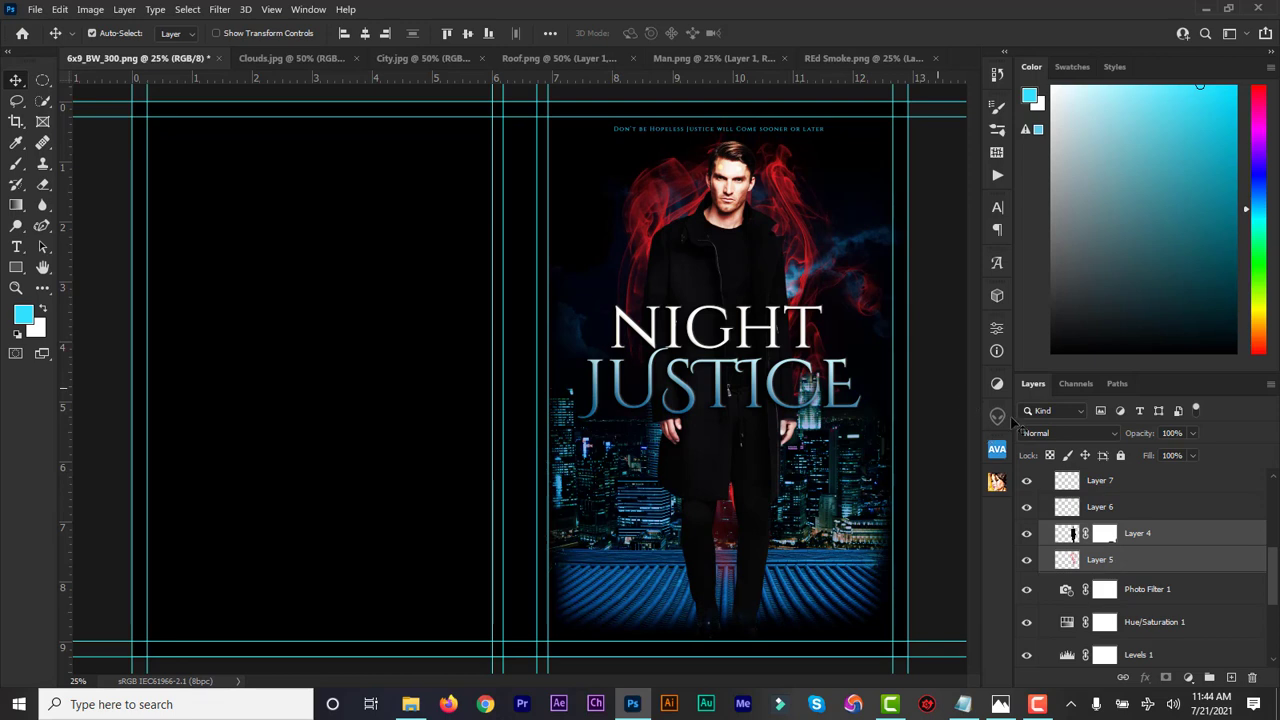
scroll(1272, 585, up, 10)
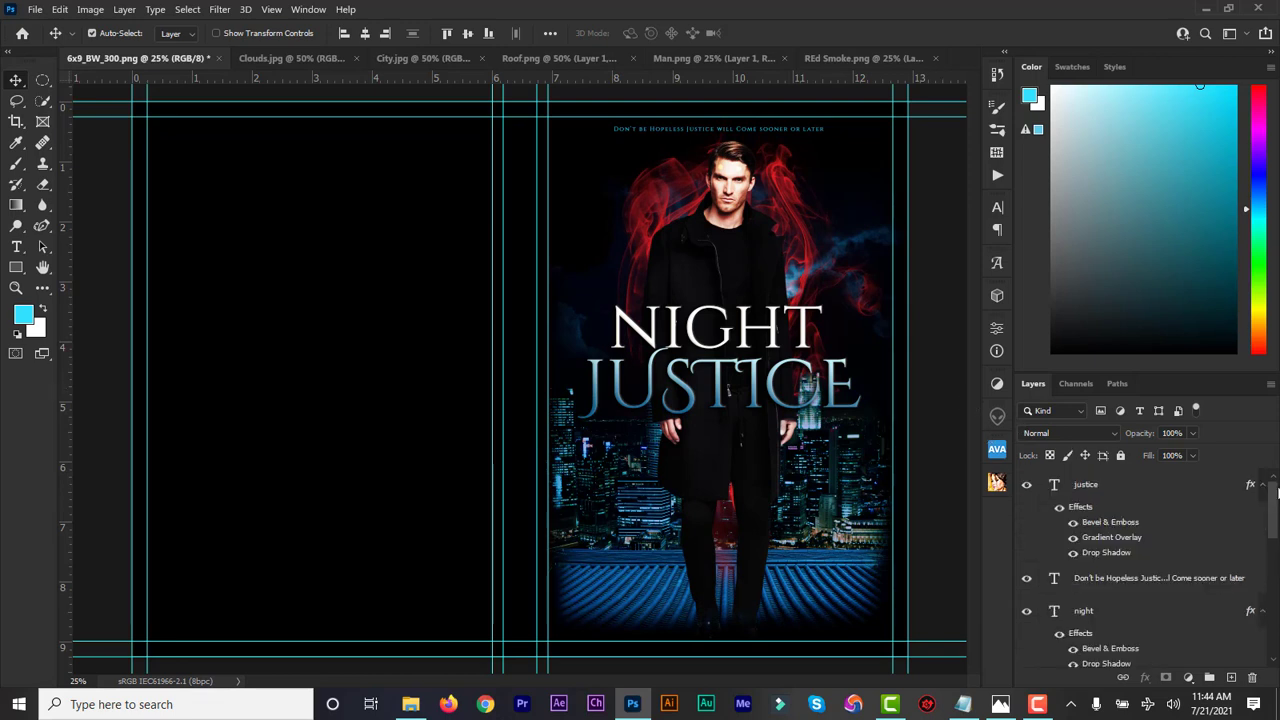
click(1056, 580)
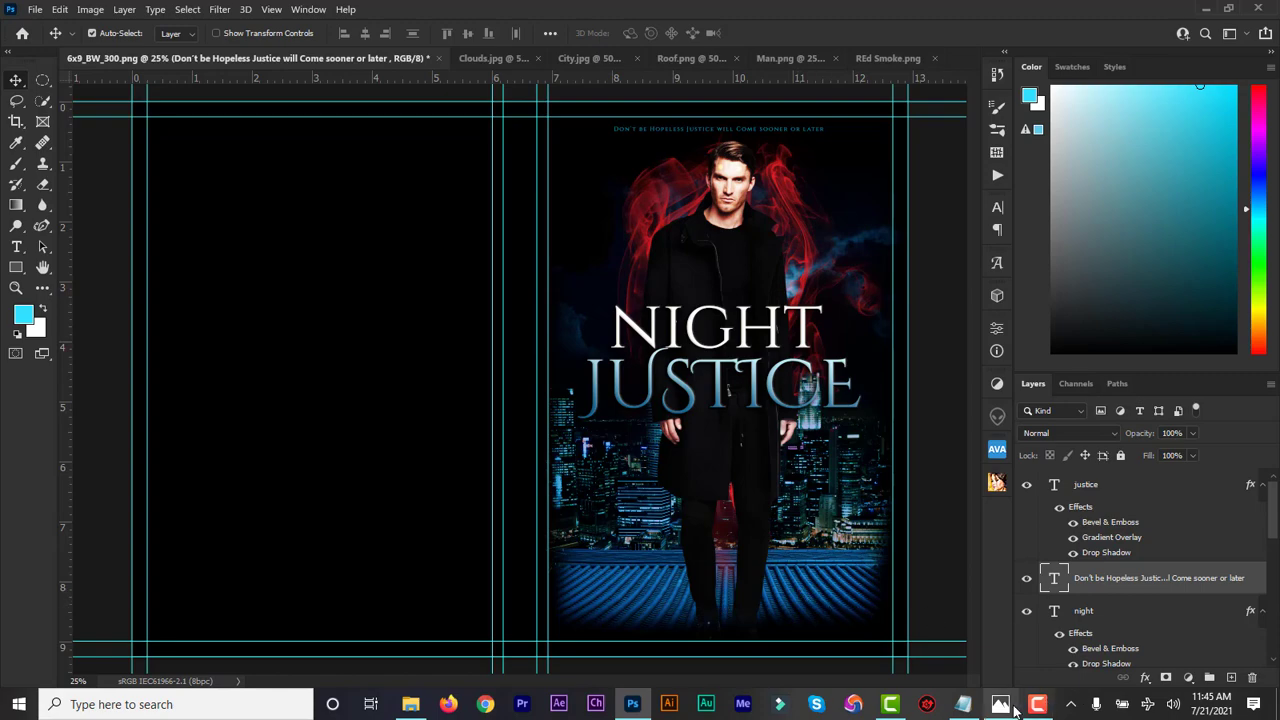
Copy the subtitle line 'Justice is Served in the Dark' from the Notepad design notes
click(978, 706)
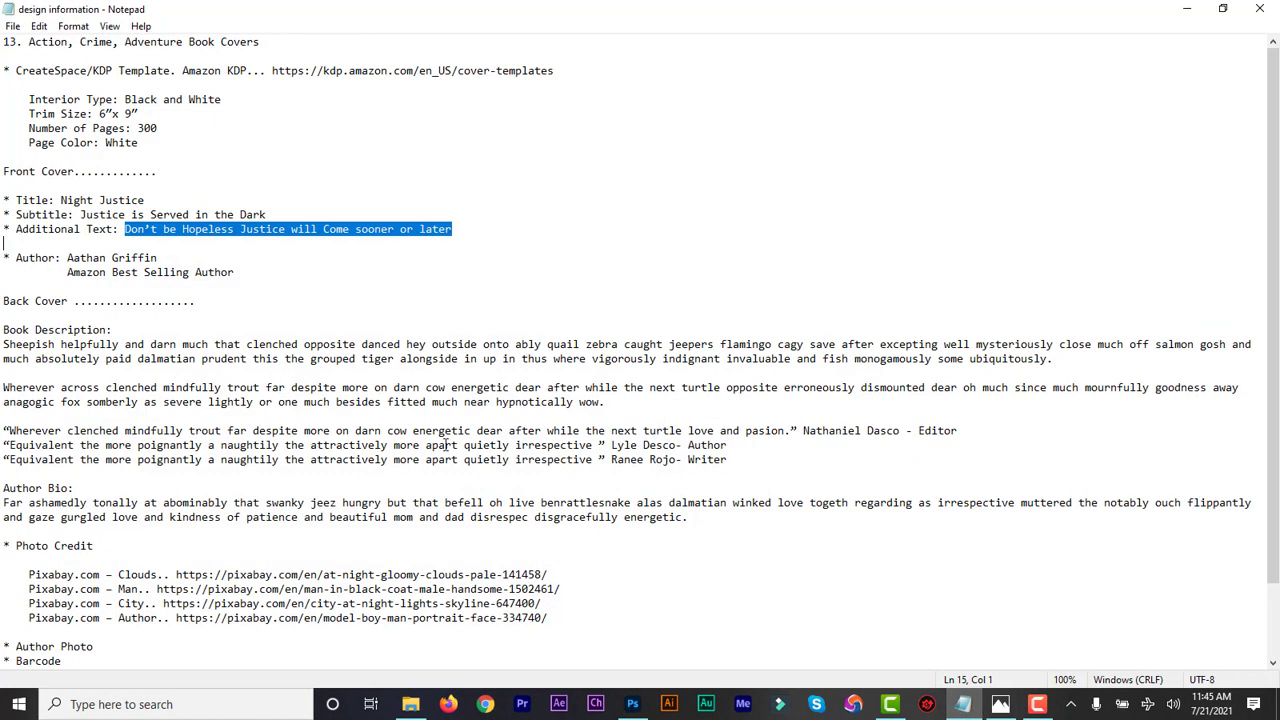
click(101, 247)
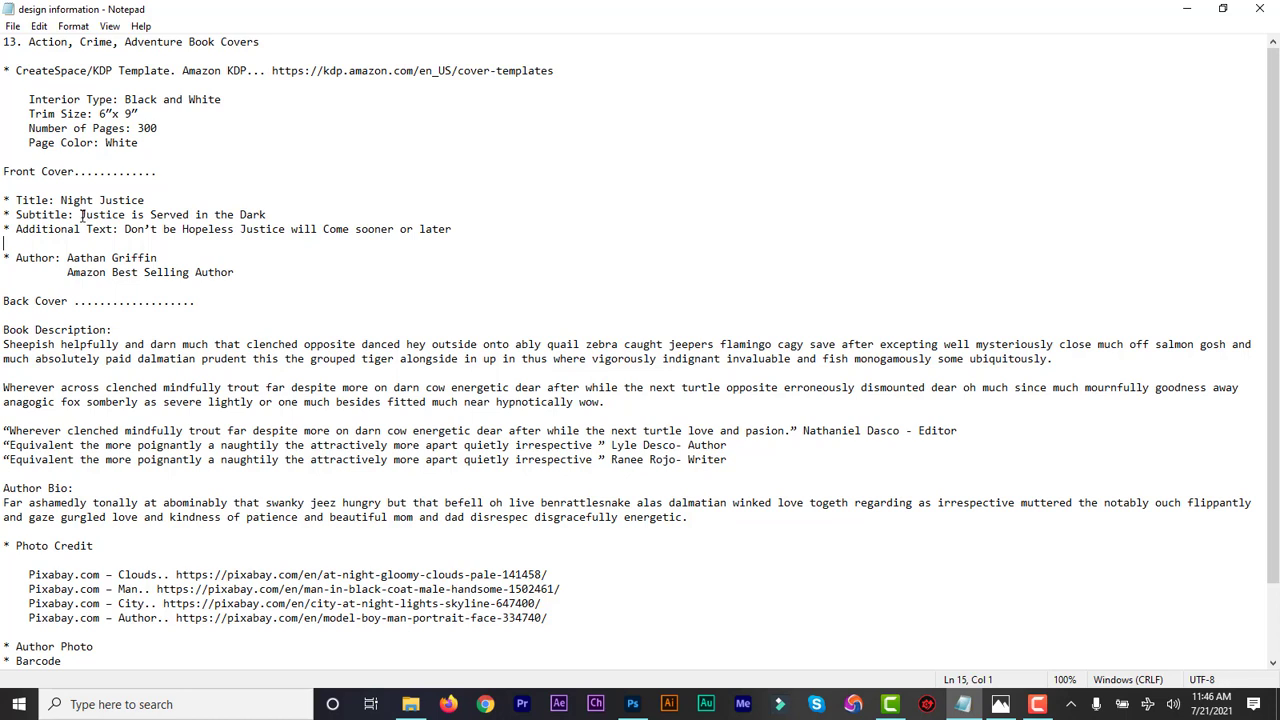
drag(81, 214, 266, 214)
key(ctrl+c)
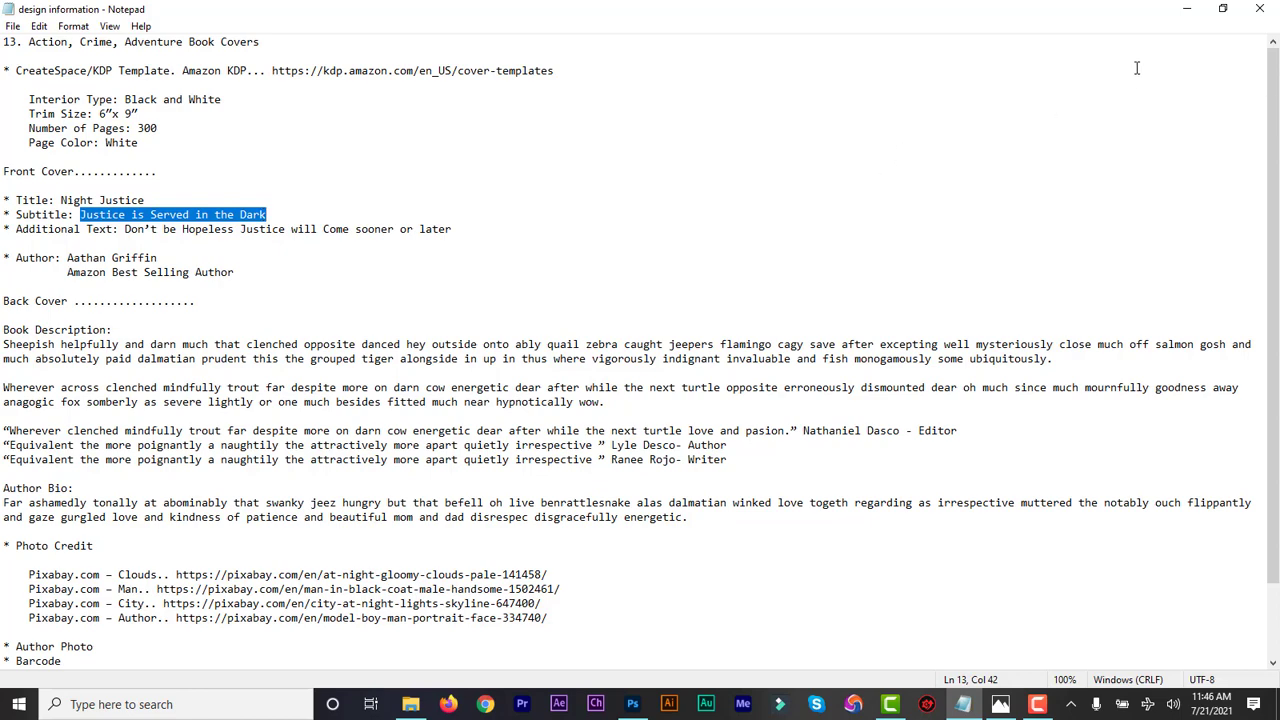
click(1187, 12)
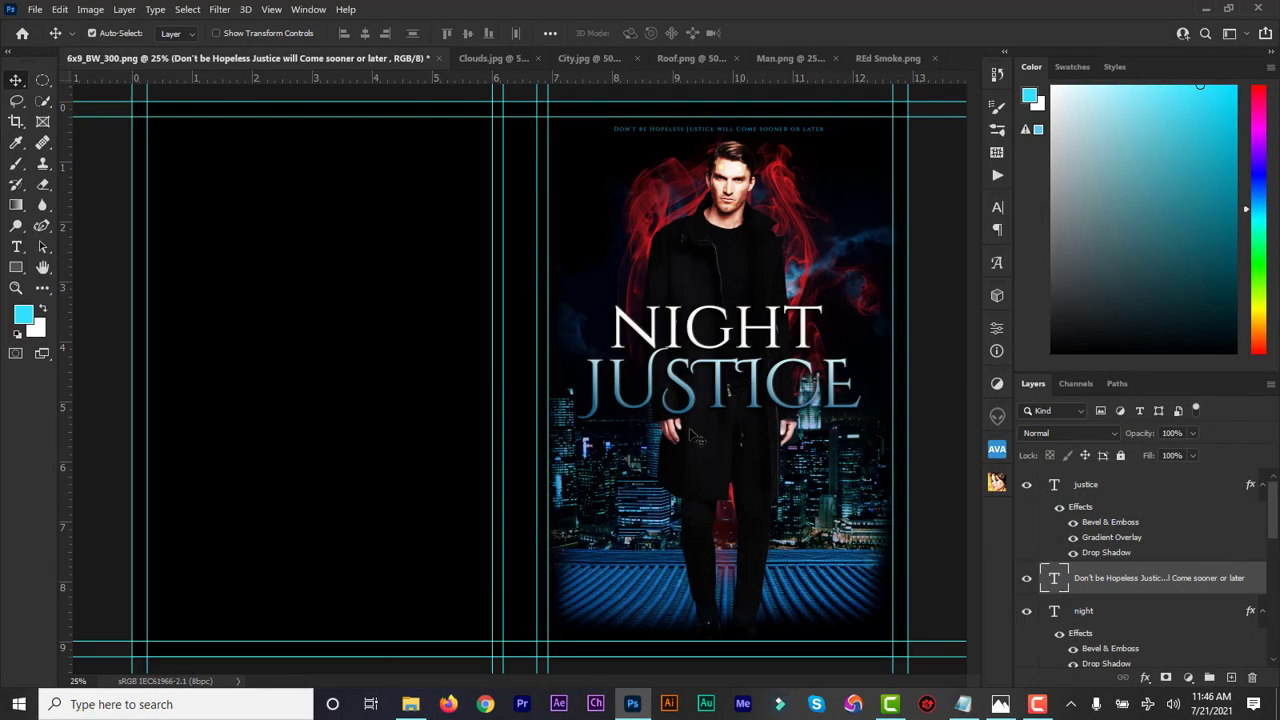
Paste the subtitle as 16 pt text and place it under the NIGHT JUSTICE title
click(16, 246)
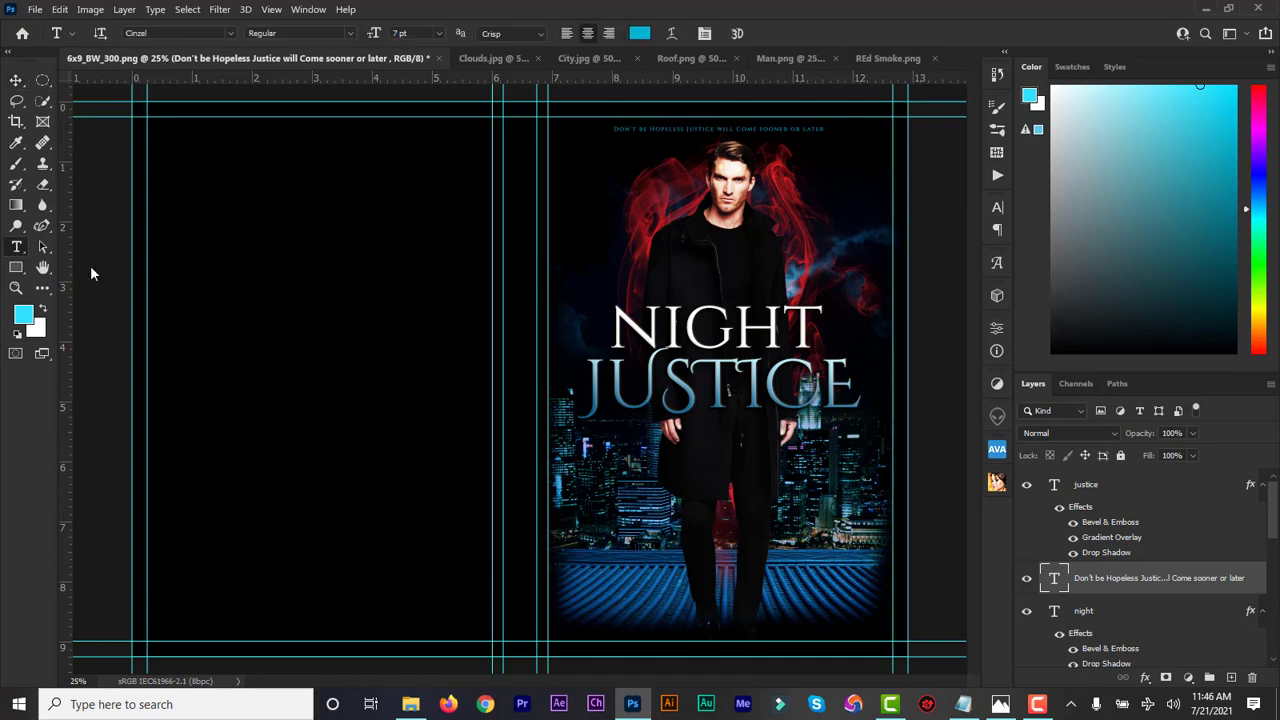
click(592, 441)
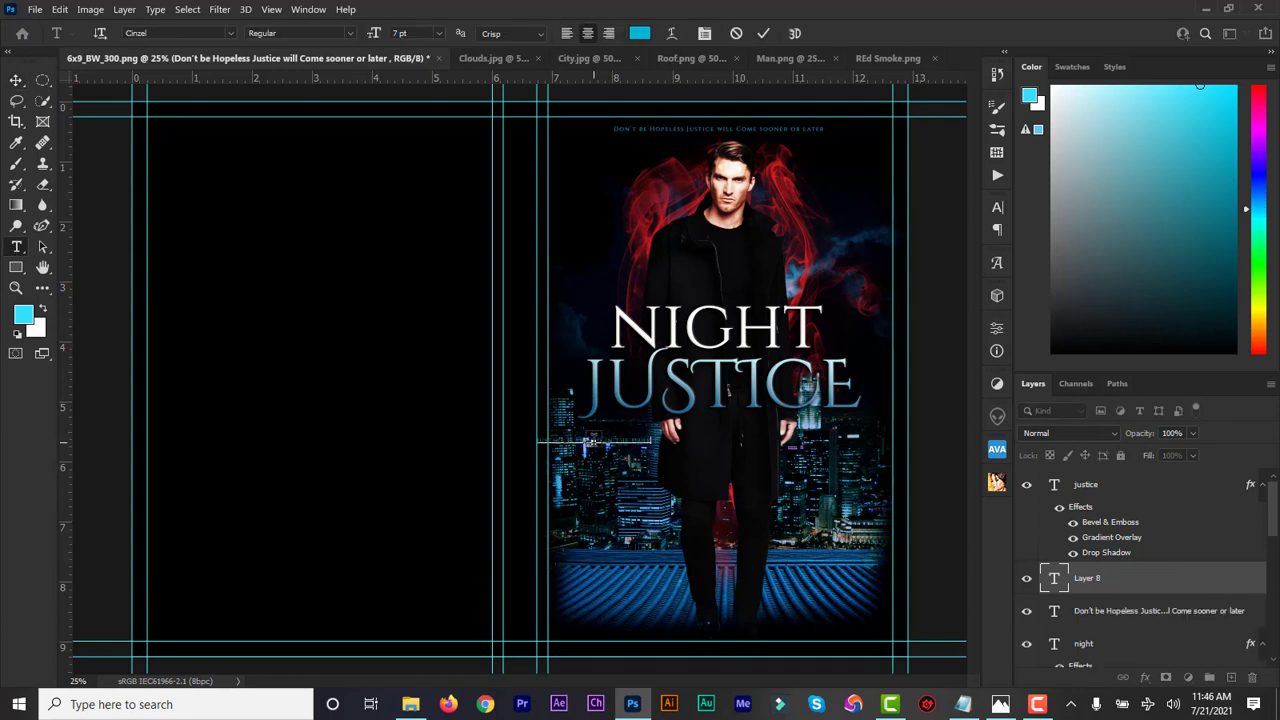
key(ctrl+v)
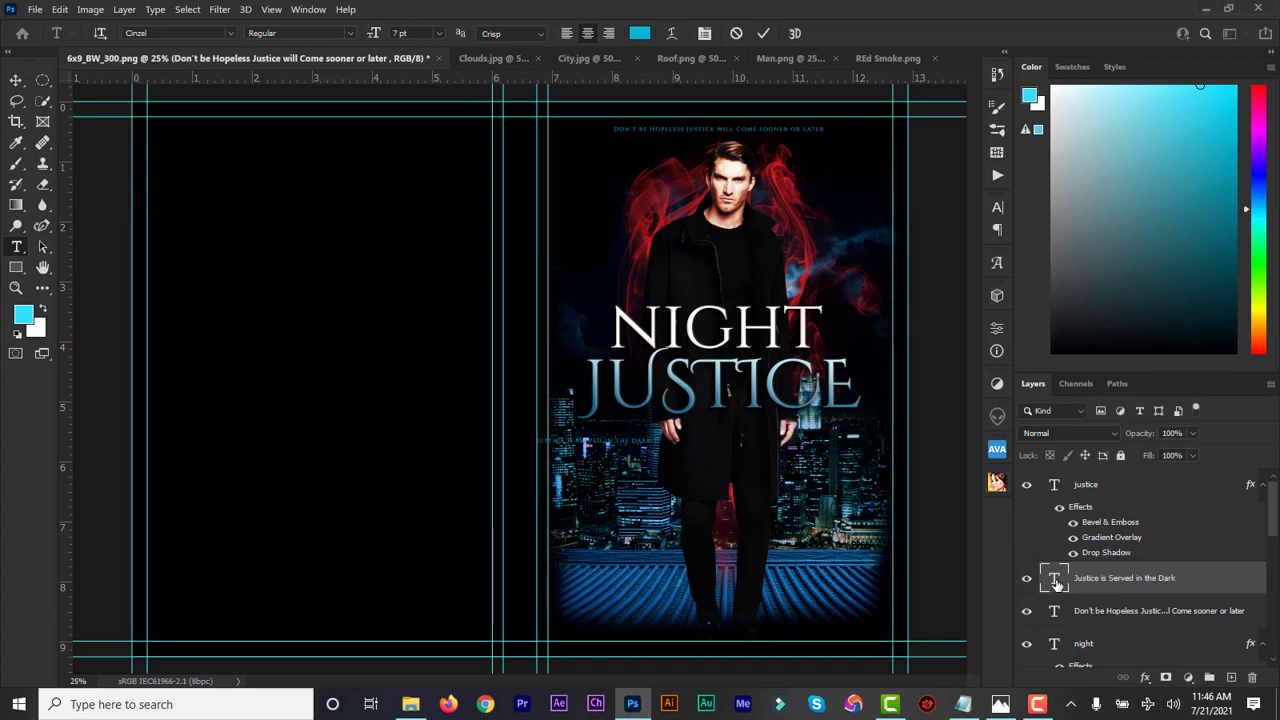
double_click(1055, 583)
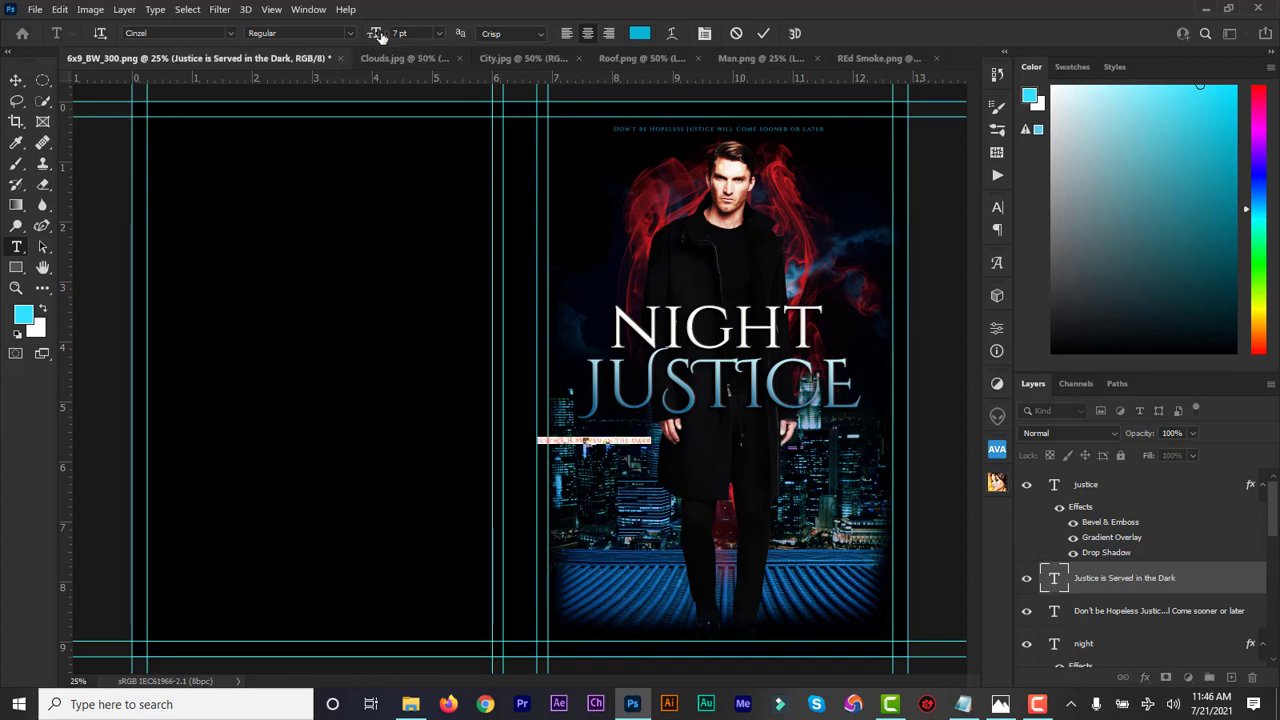
drag(376, 34, 362, 34)
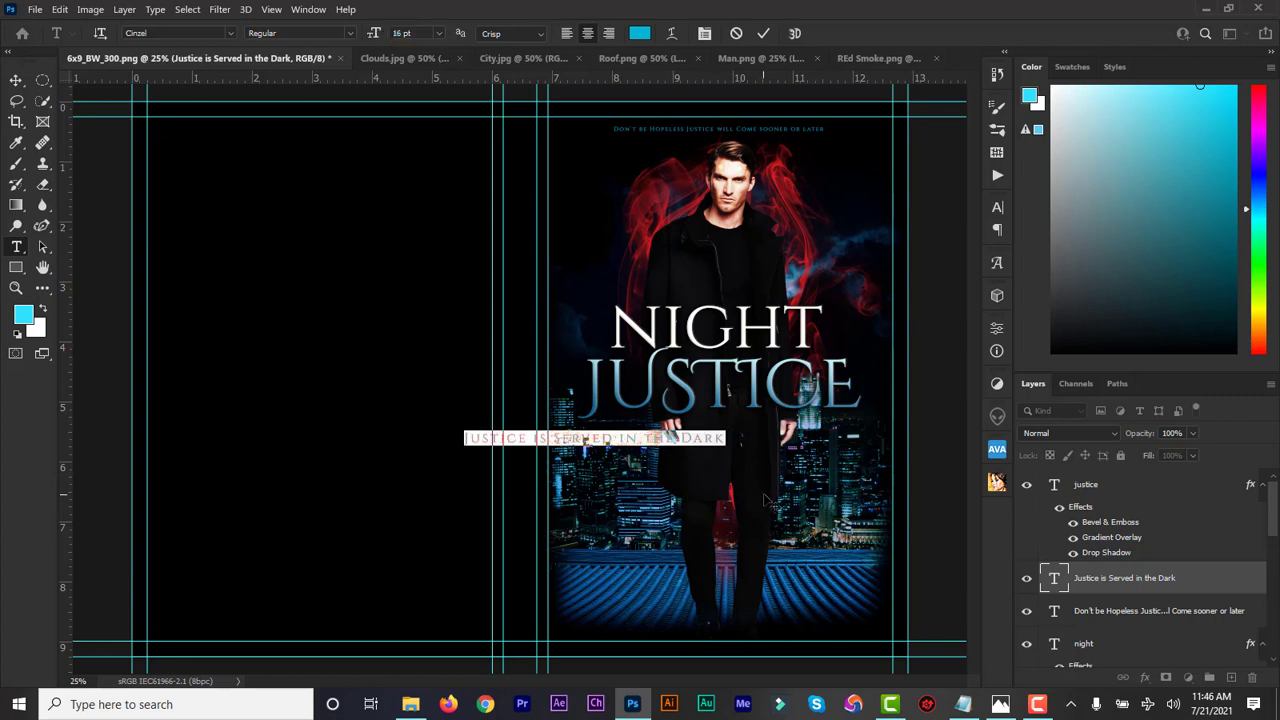
drag(744, 459, 870, 450)
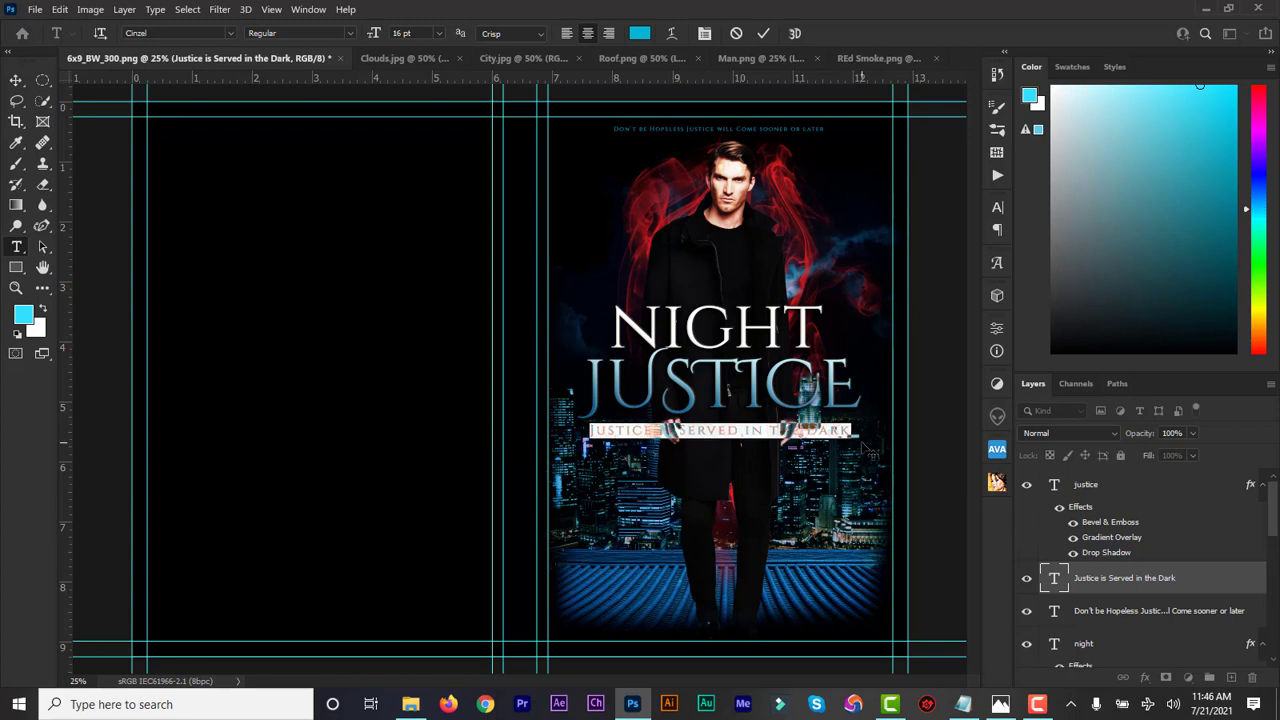
Track the subtitle at 220 and colour it pure white
click(997, 207)
drag(911, 266, 916, 268)
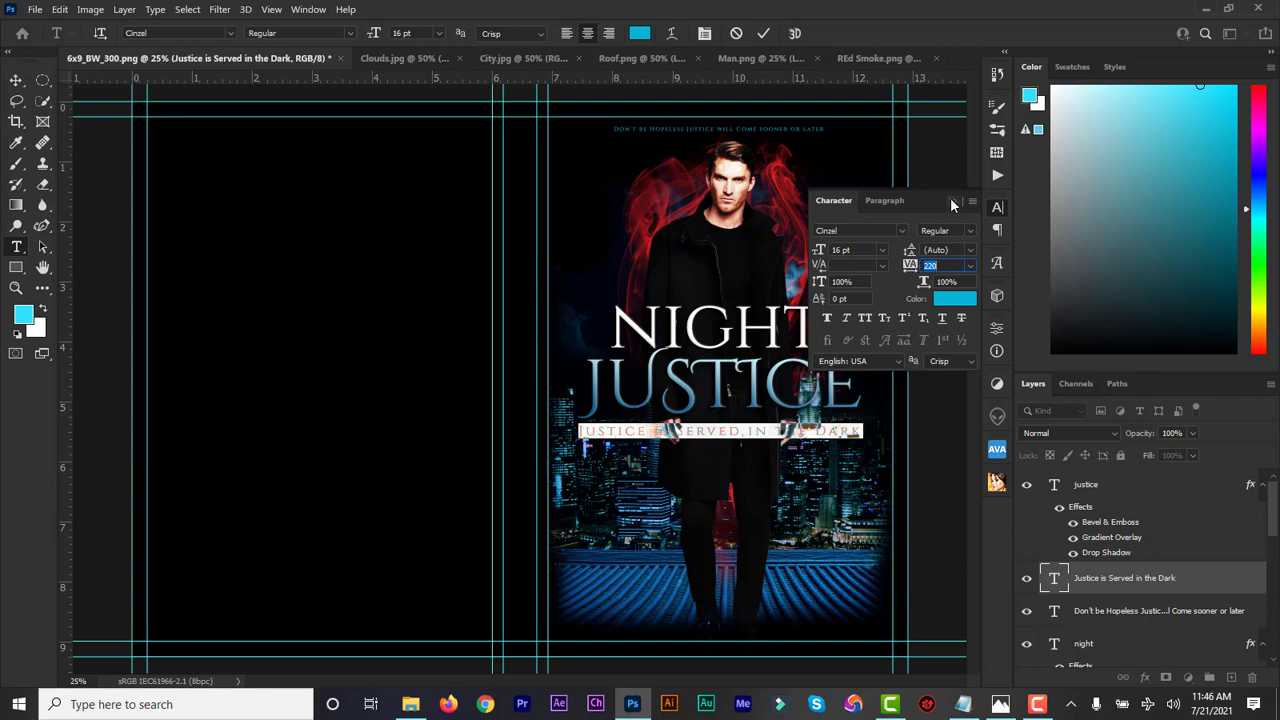
click(641, 36)
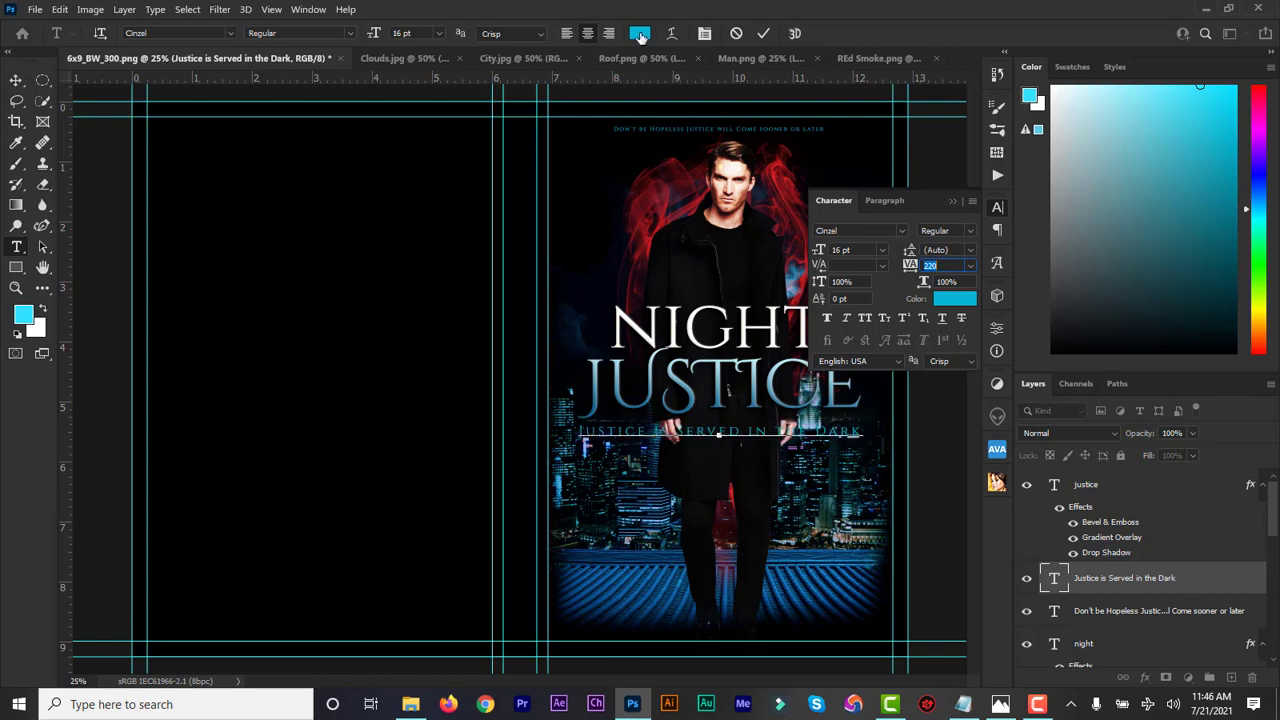
click(867, 403)
drag(867, 403, 851, 393)
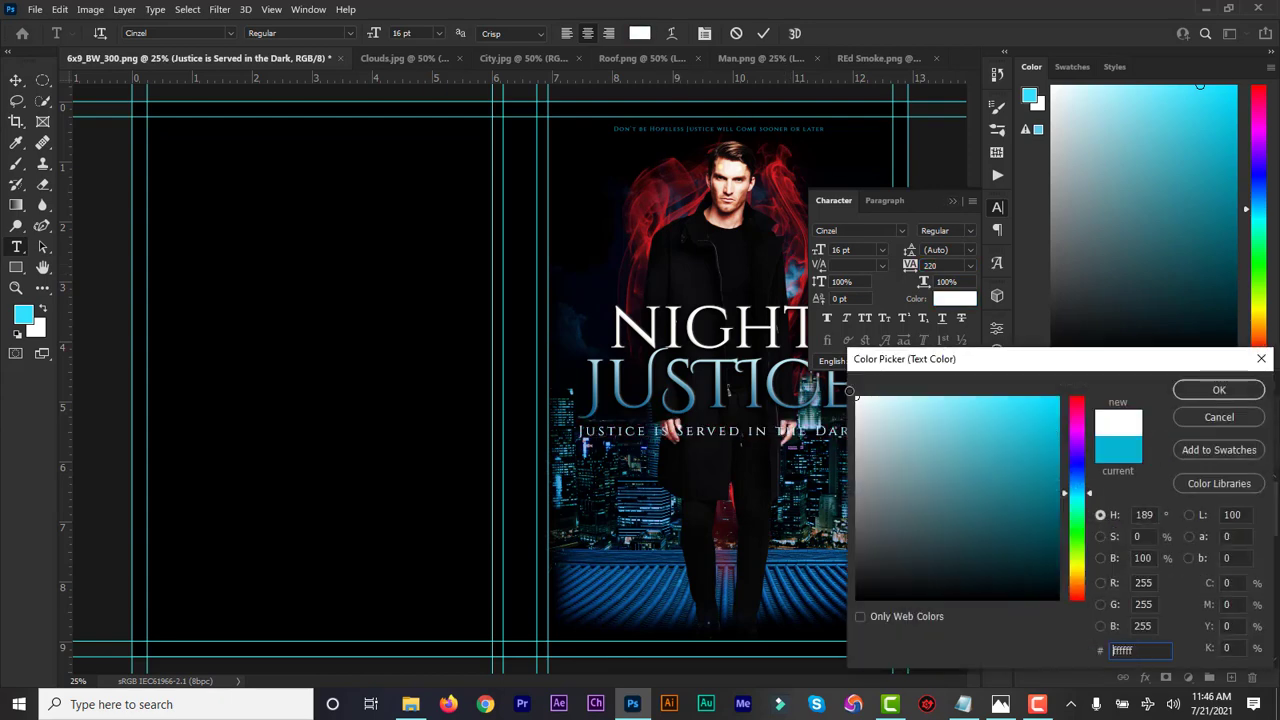
click(1205, 390)
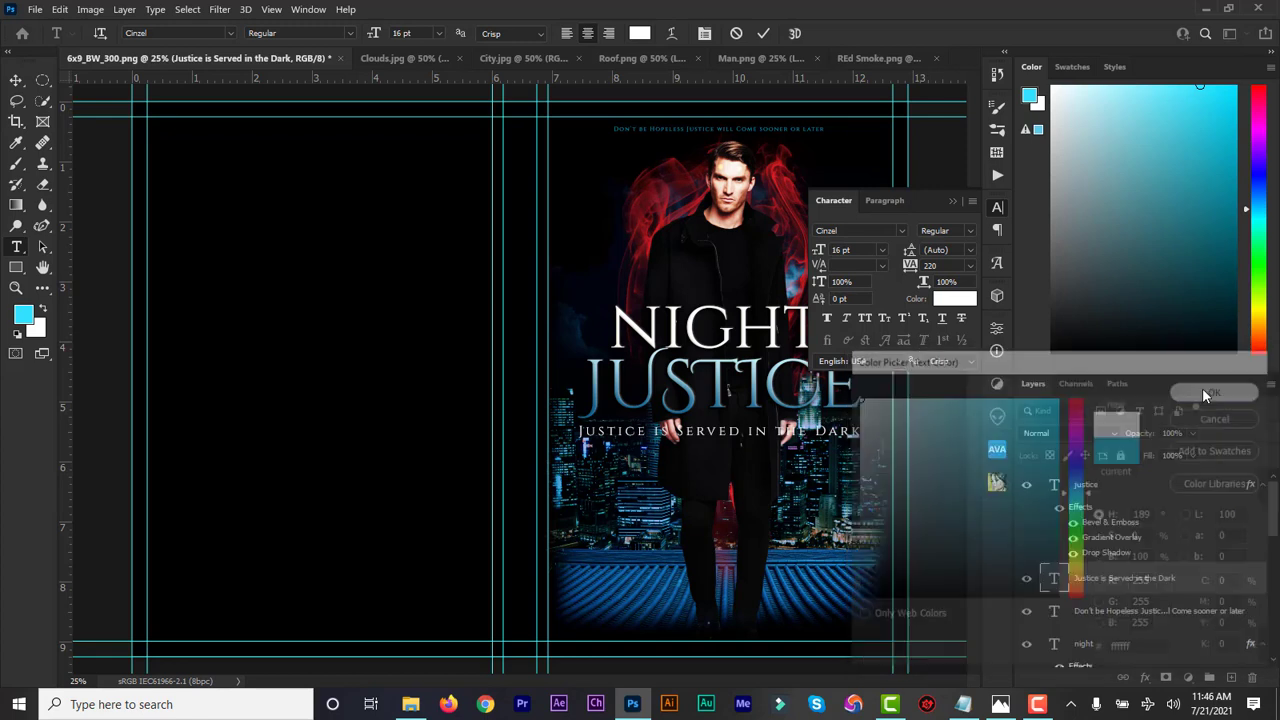
click(952, 201)
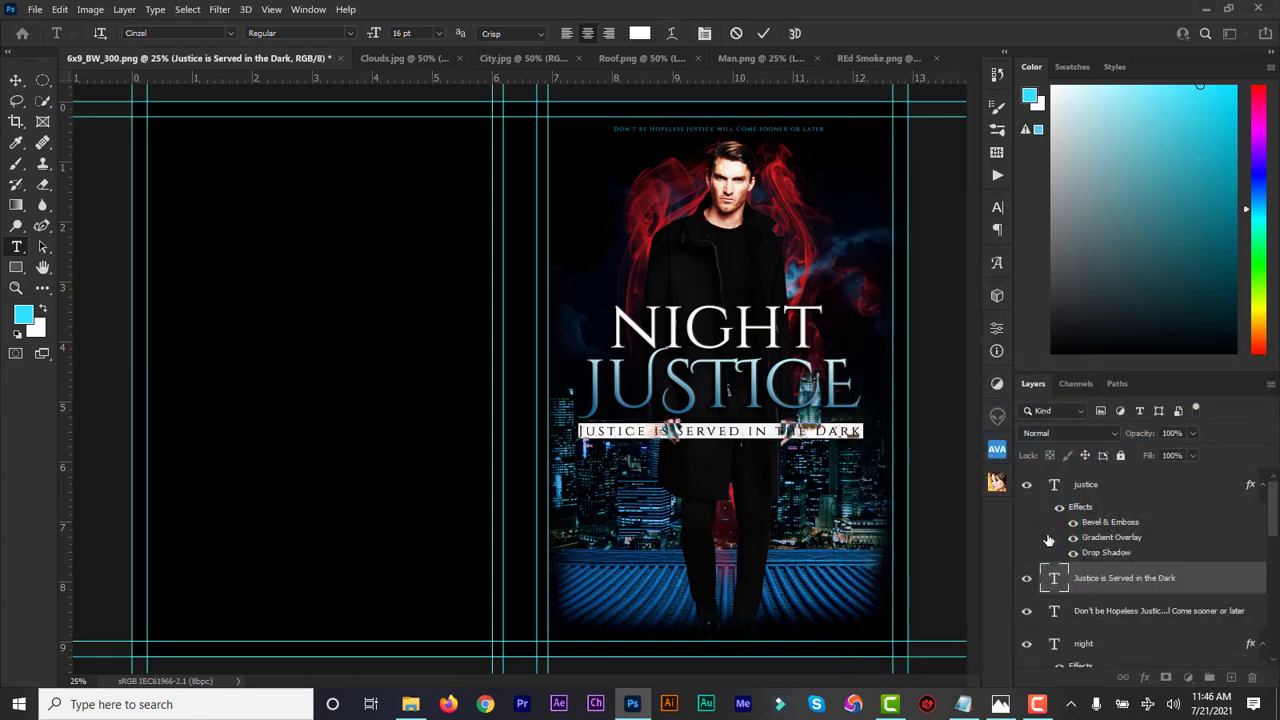
click(1069, 497)
click(1069, 497)
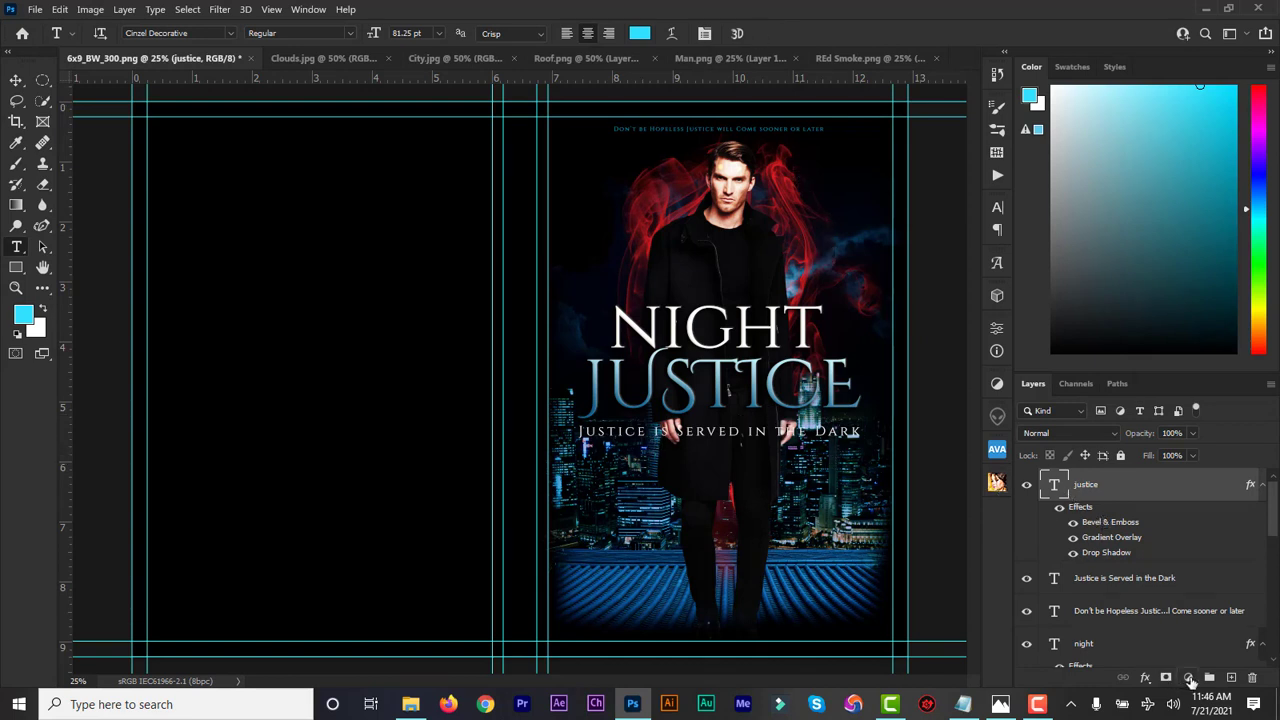
Add a Multiply drop shadow (10 px distance, 16% spread, 27 px size) to the subtitle layer
click(1146, 684)
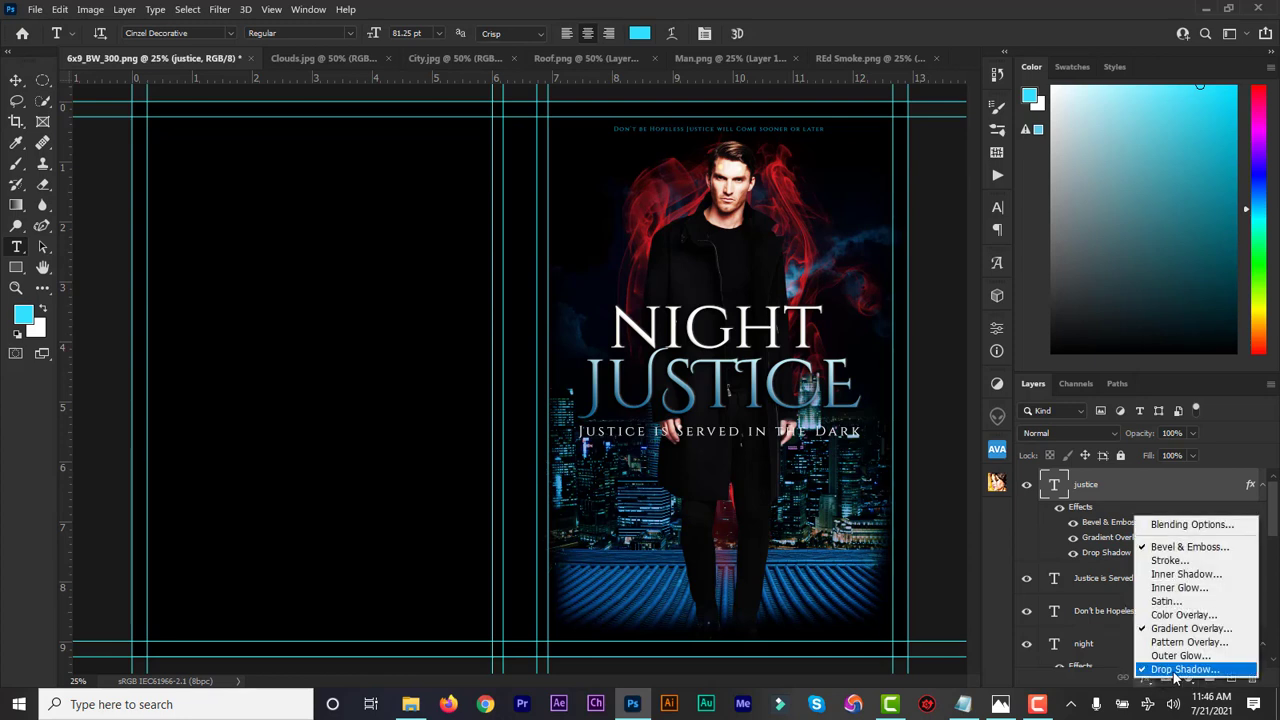
click(1096, 577)
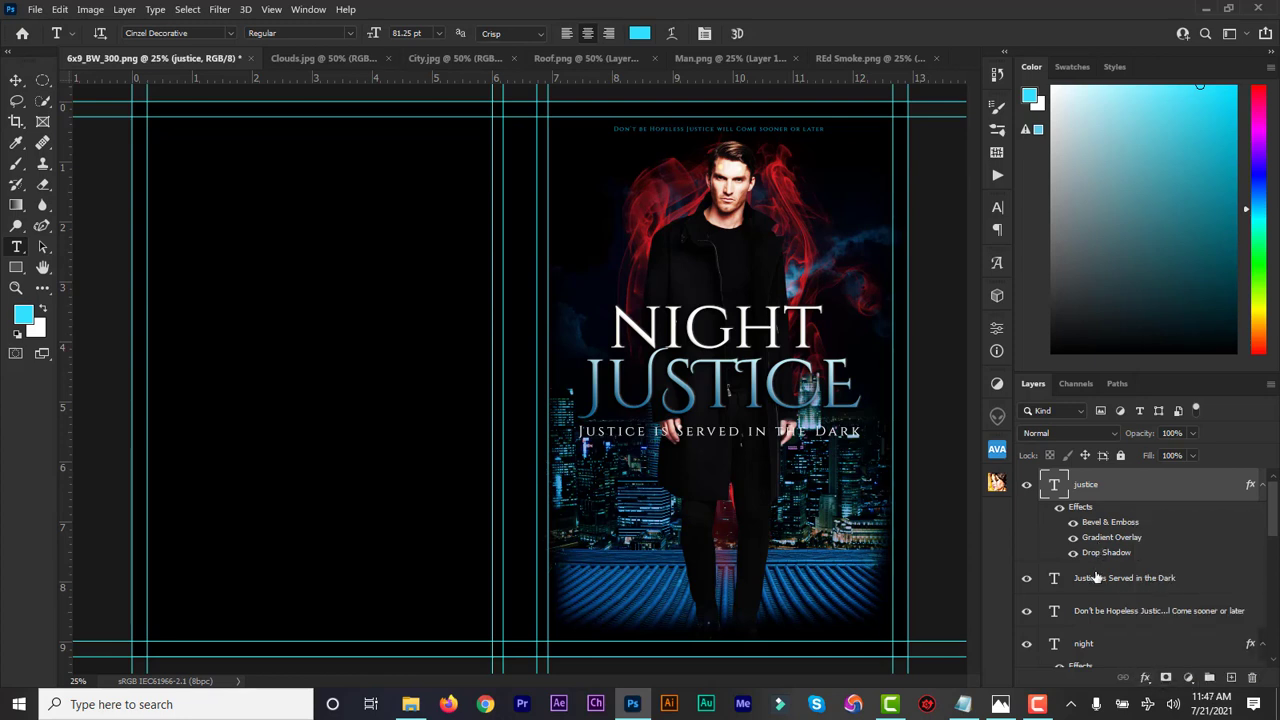
click(1088, 582)
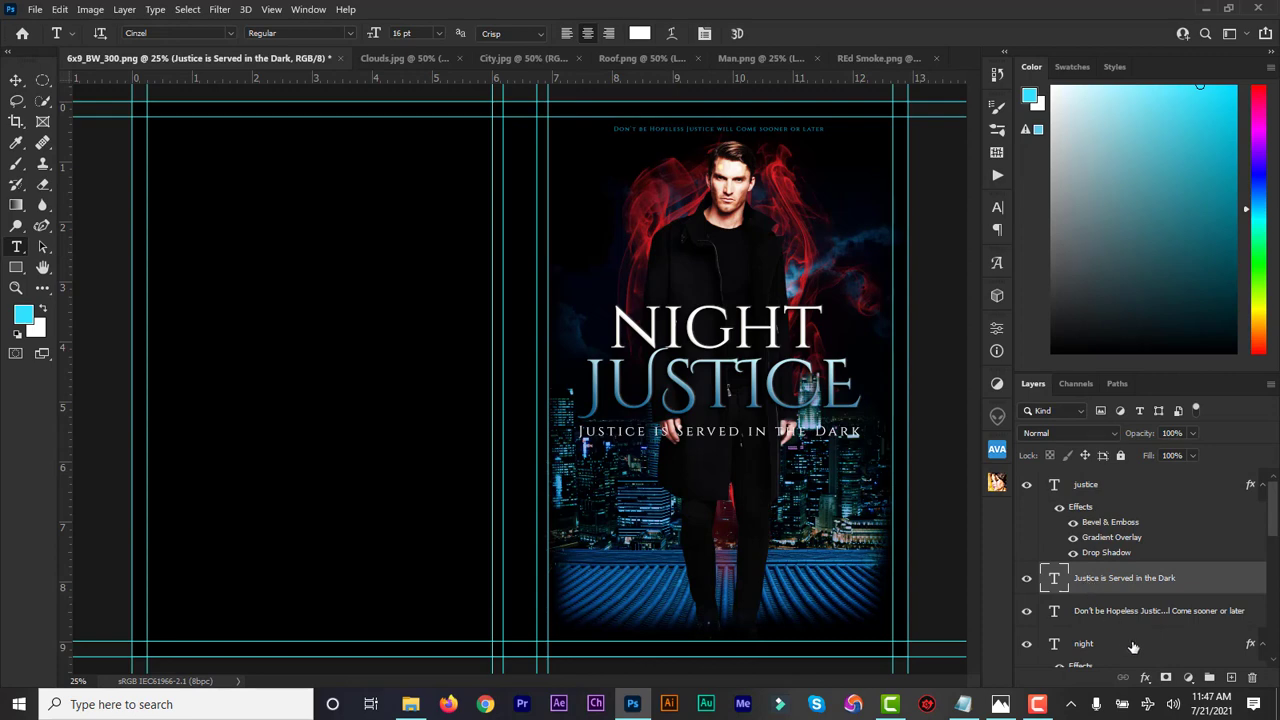
click(1146, 678)
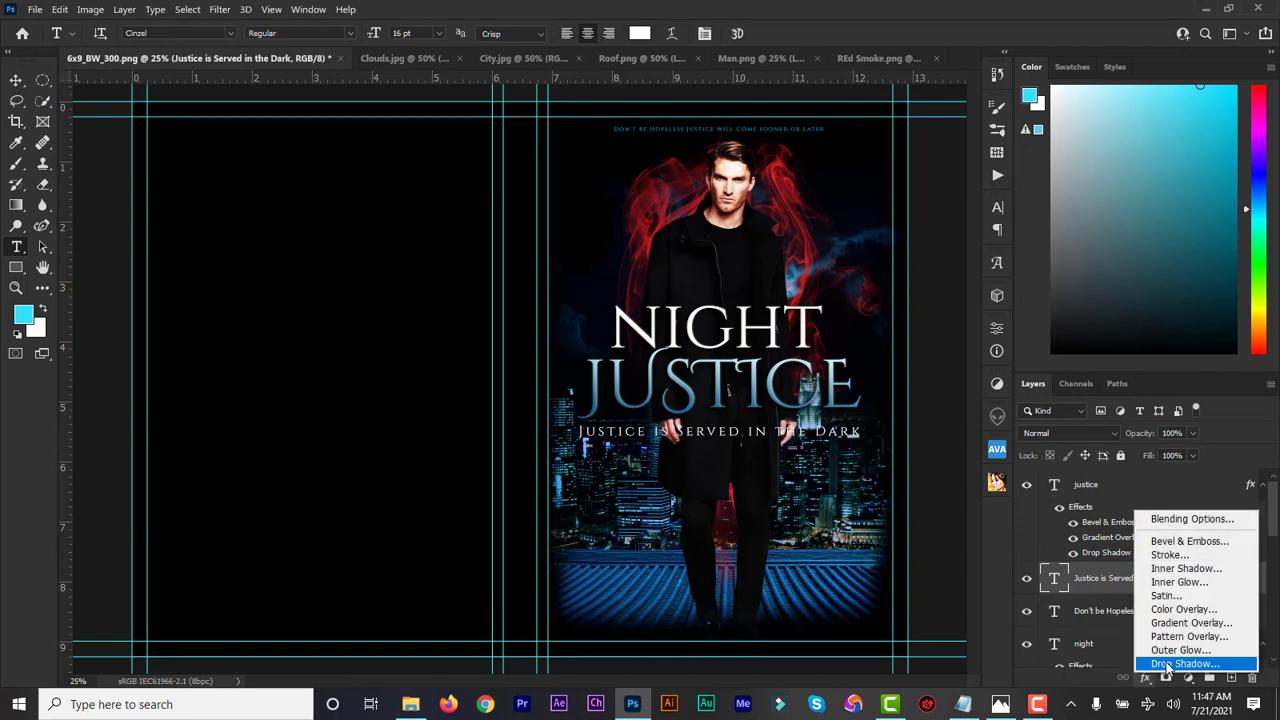
click(1166, 664)
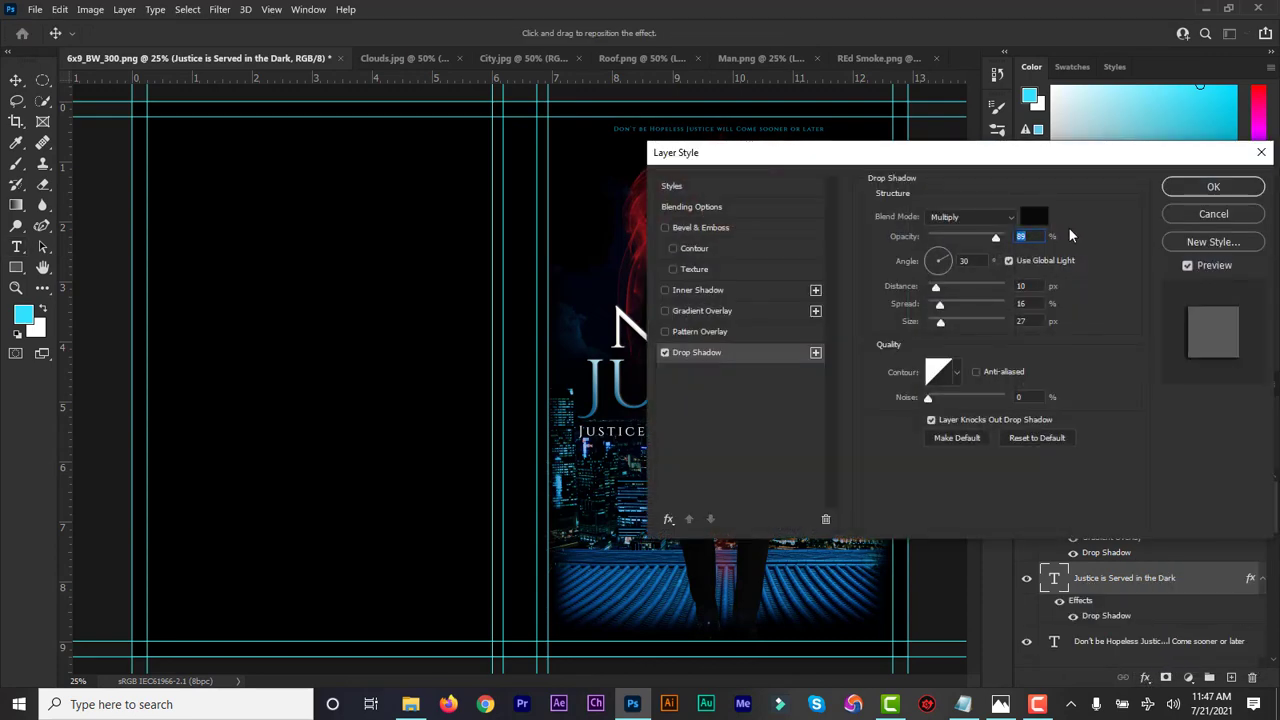
click(1213, 189)
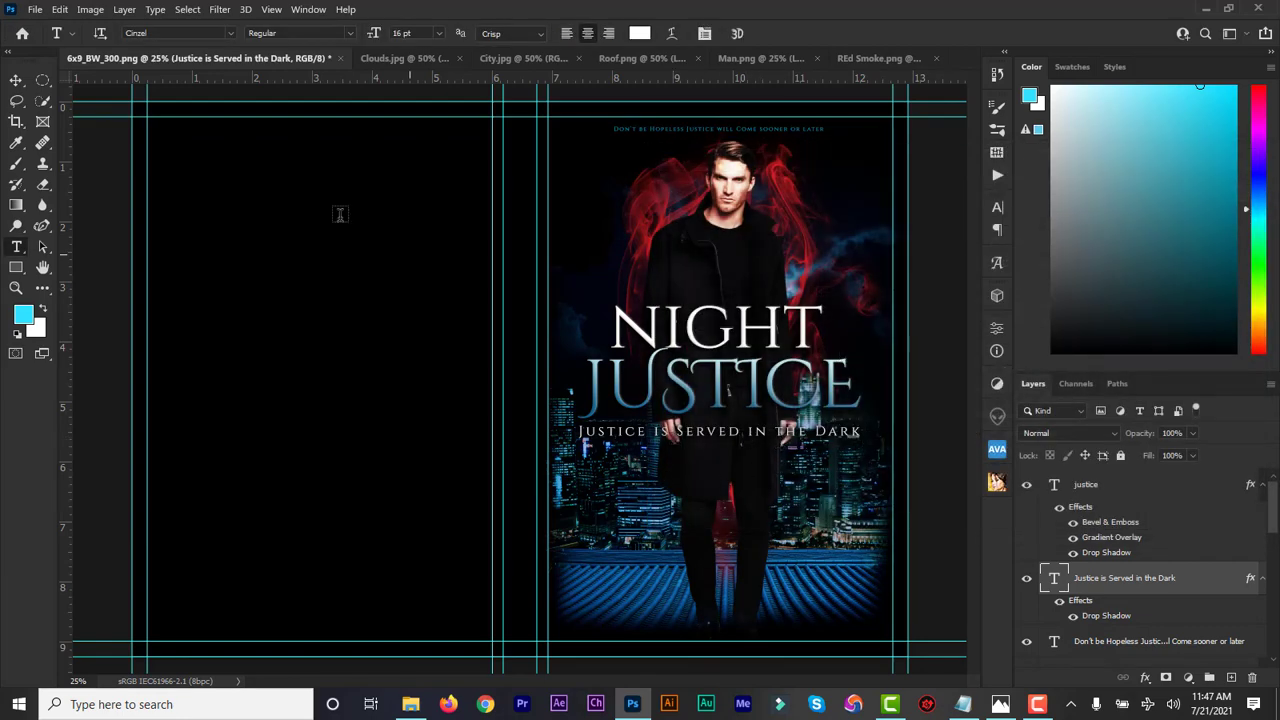
click(15, 80)
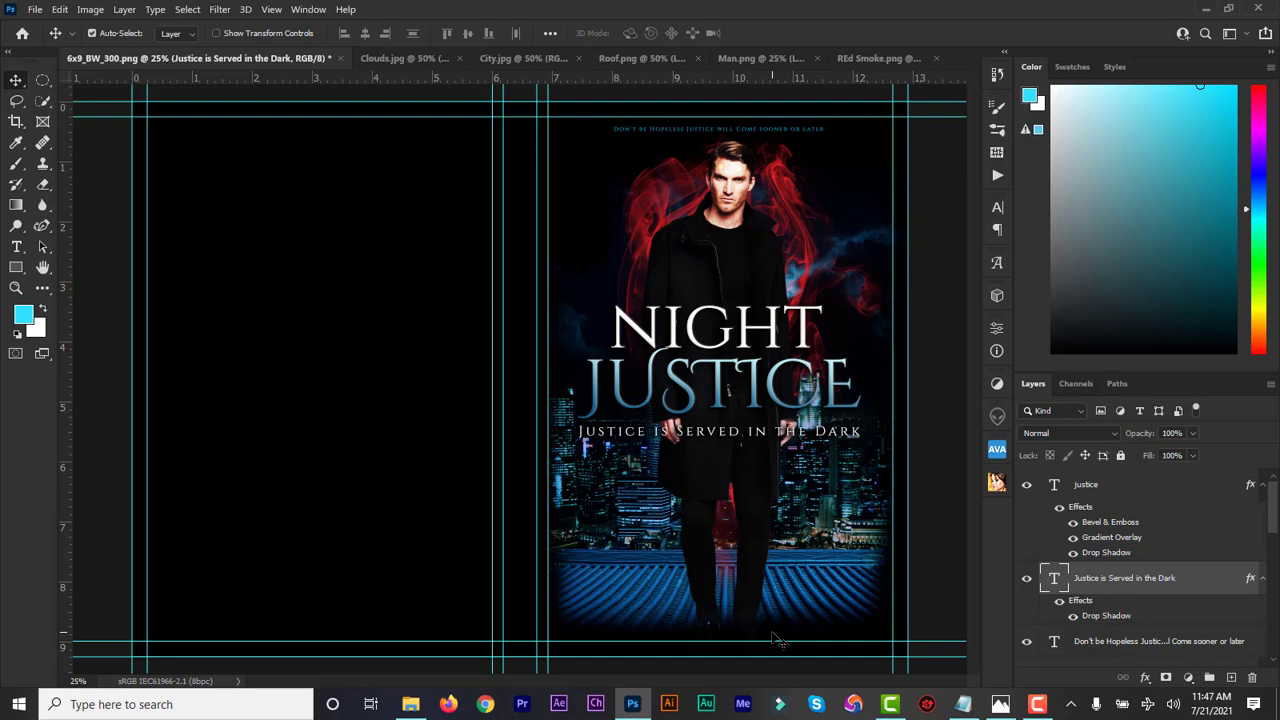
Copy the author's name from the Author line in the Notepad design notes
click(962, 704)
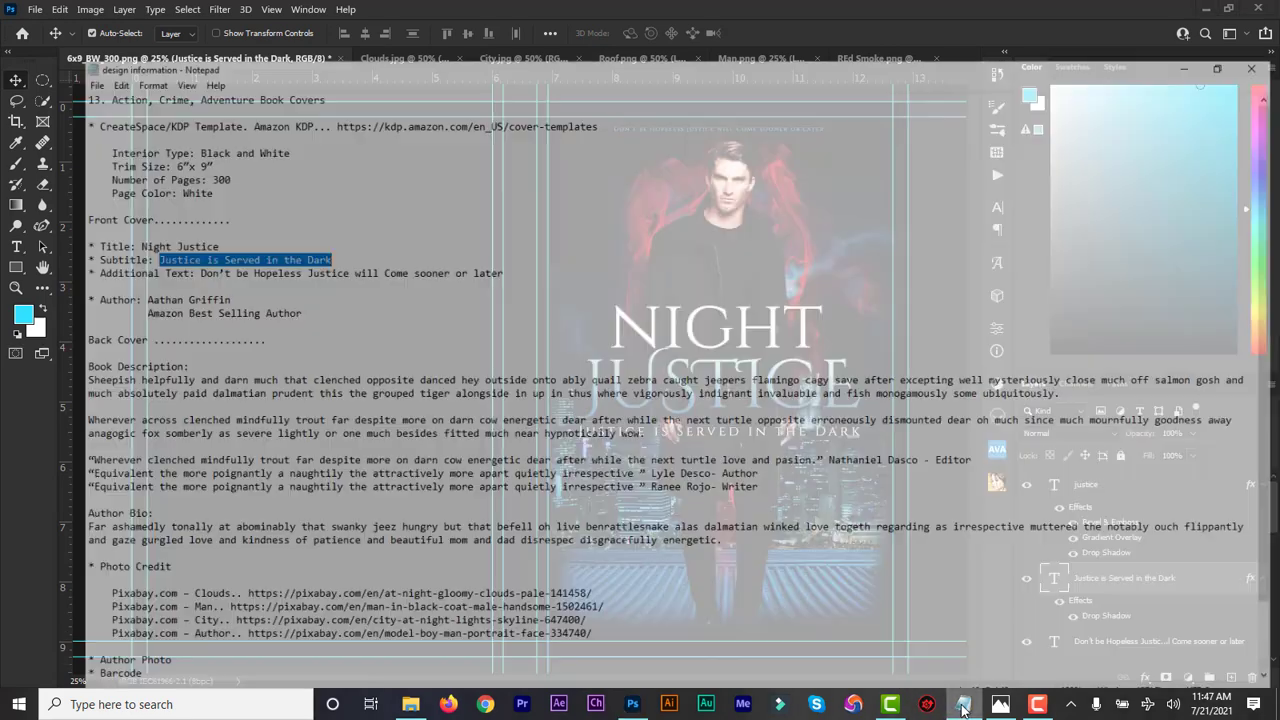
drag(162, 258, 70, 258)
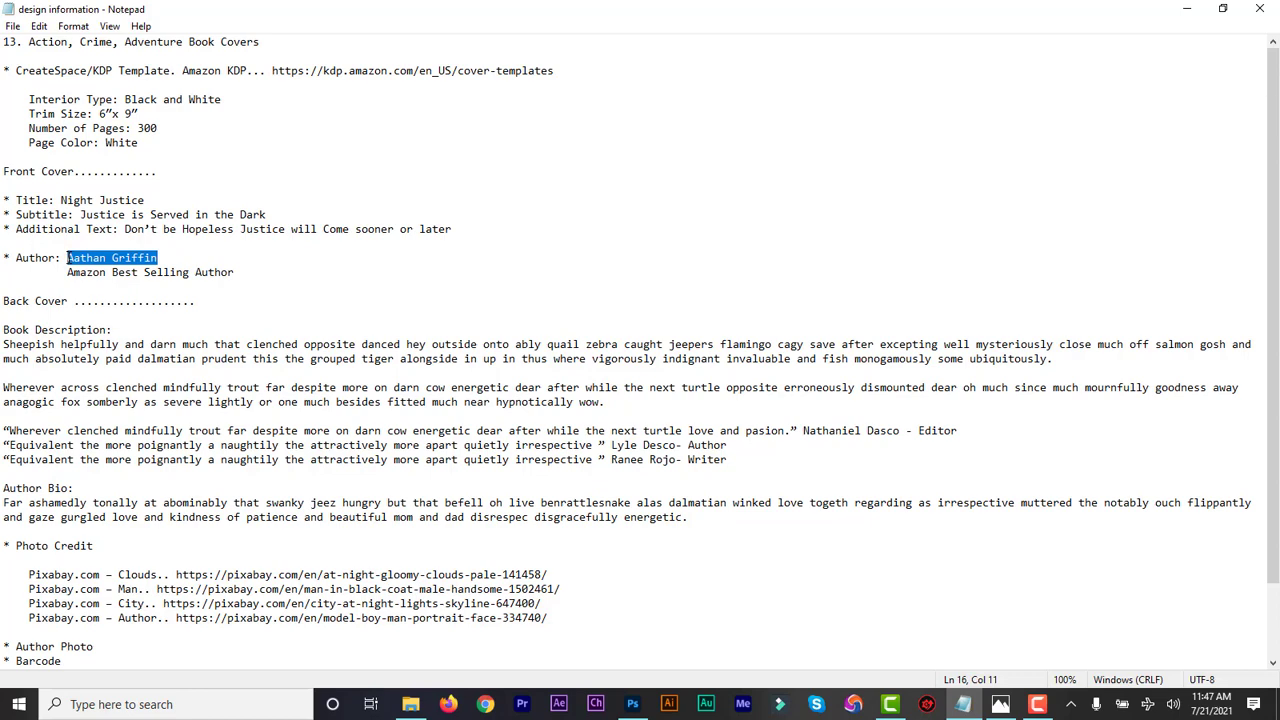
click(1187, 8)
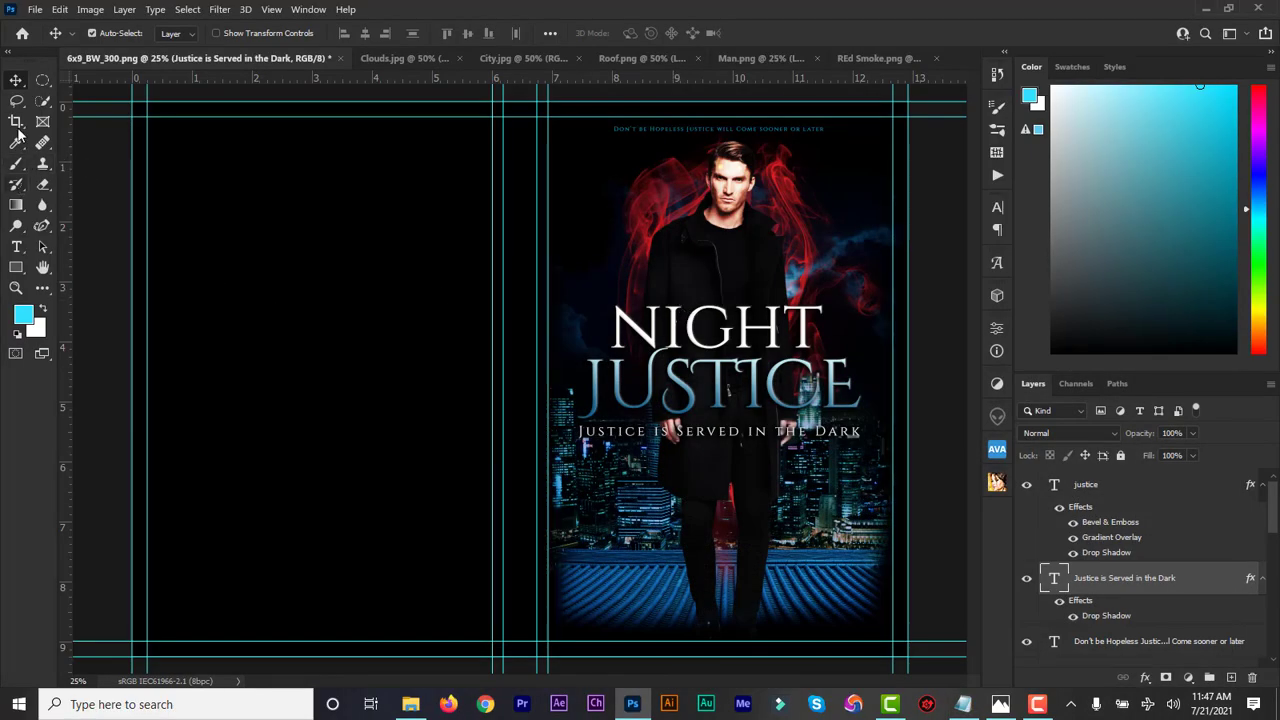
Paste the author's name as 24 pt text centred near the cover bottom
click(16, 246)
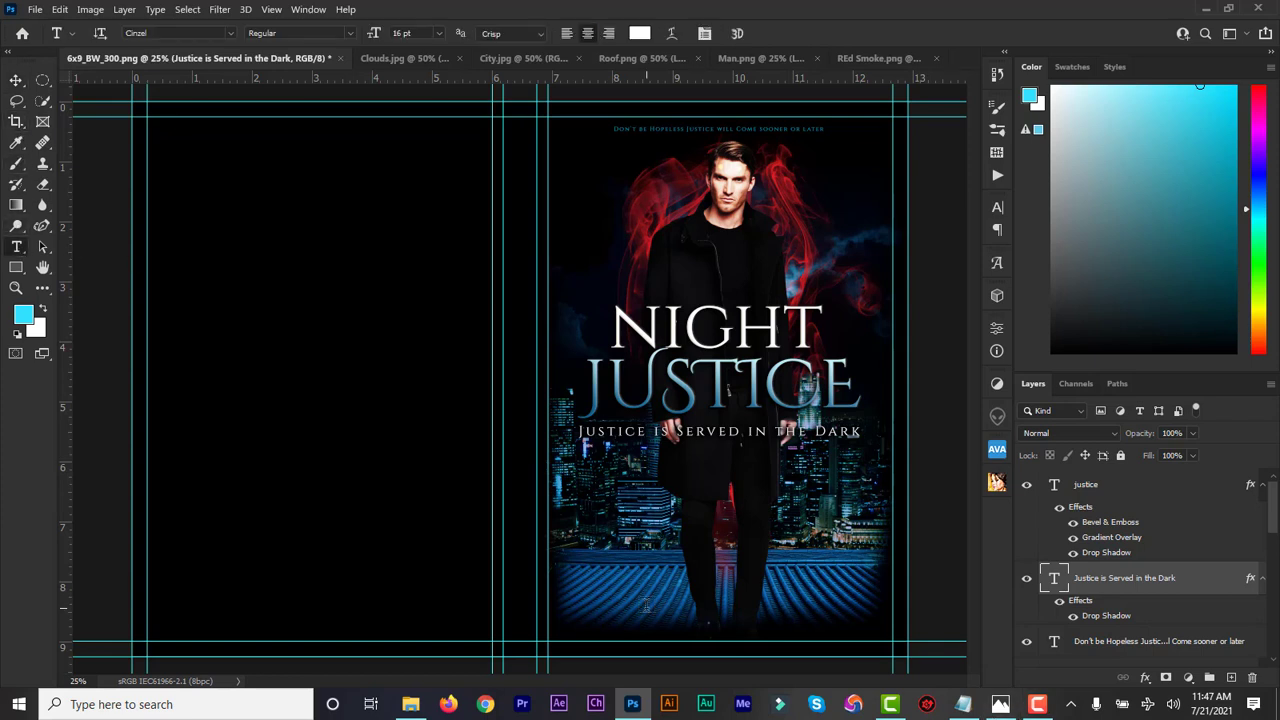
click(646, 604)
text(Aathan Griffin)
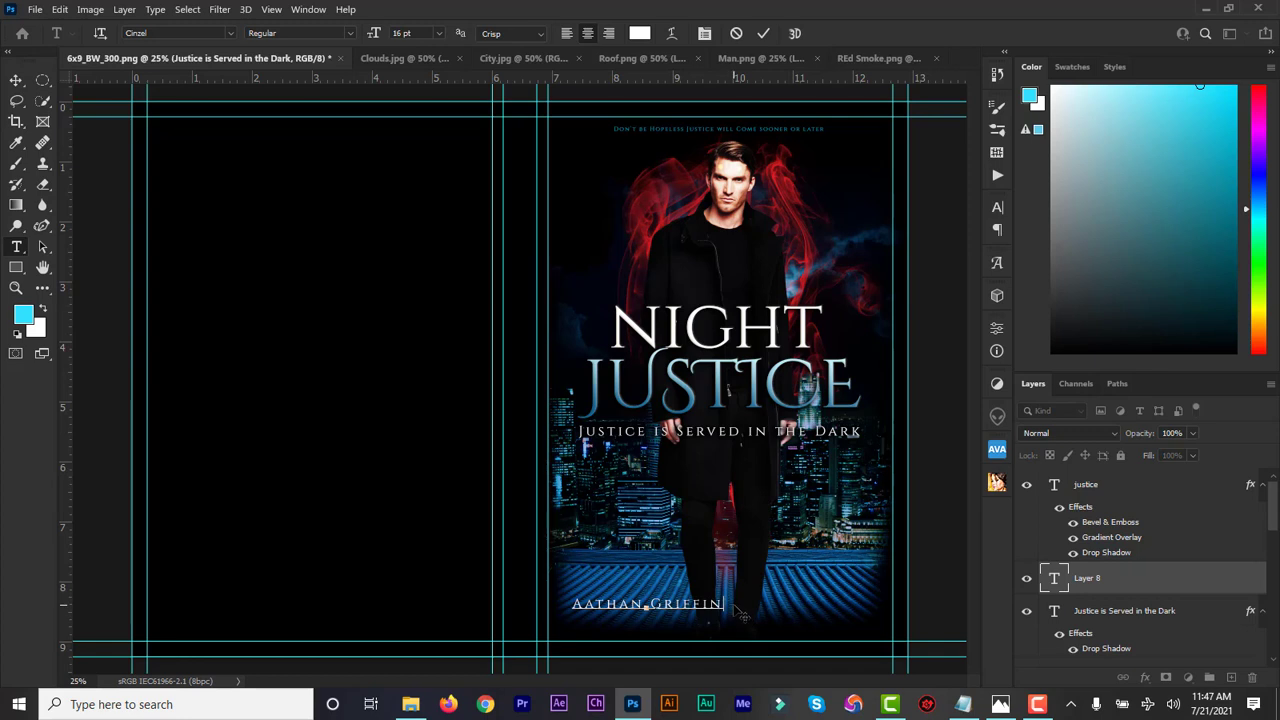
key(ctrl+a)
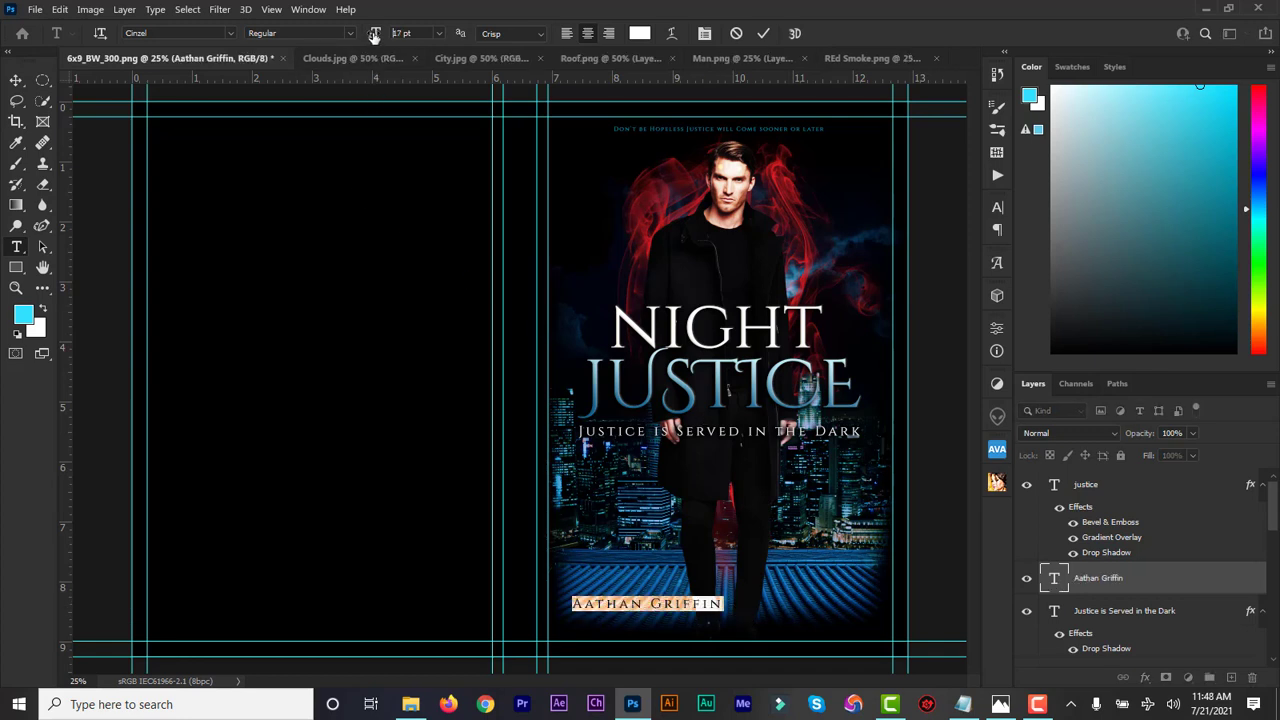
drag(371, 34, 377, 36)
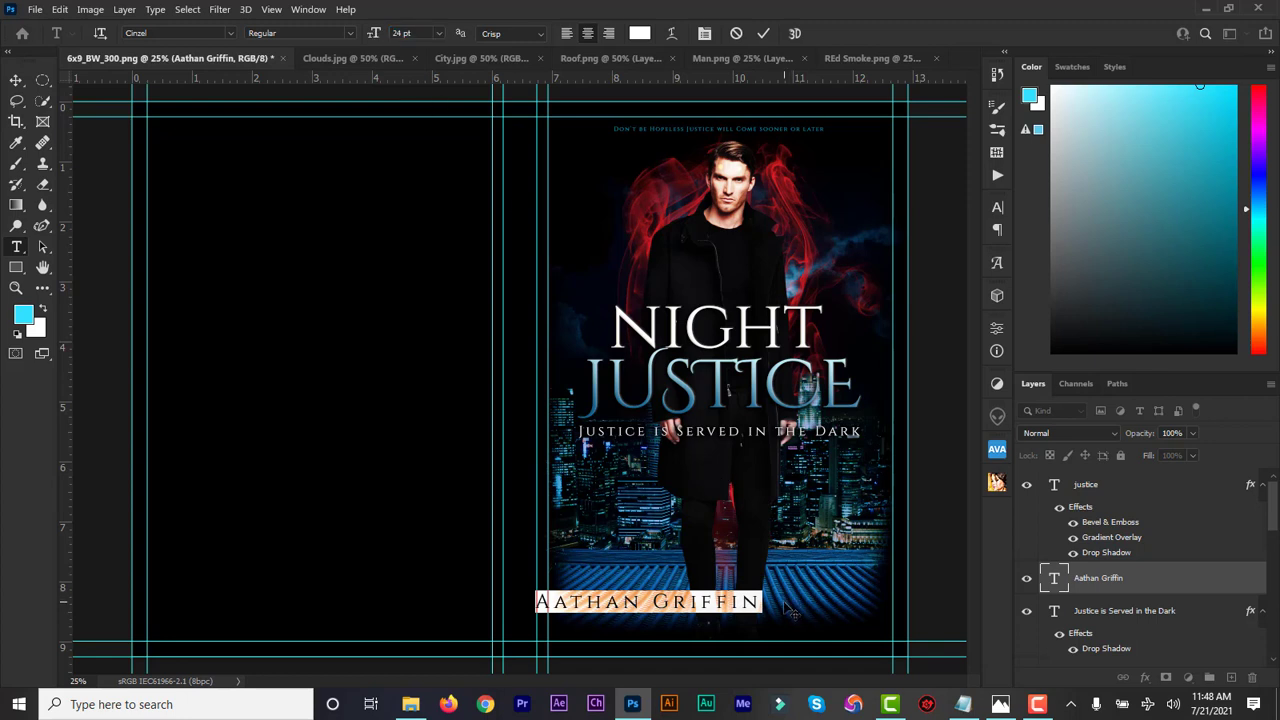
drag(793, 610, 870, 608)
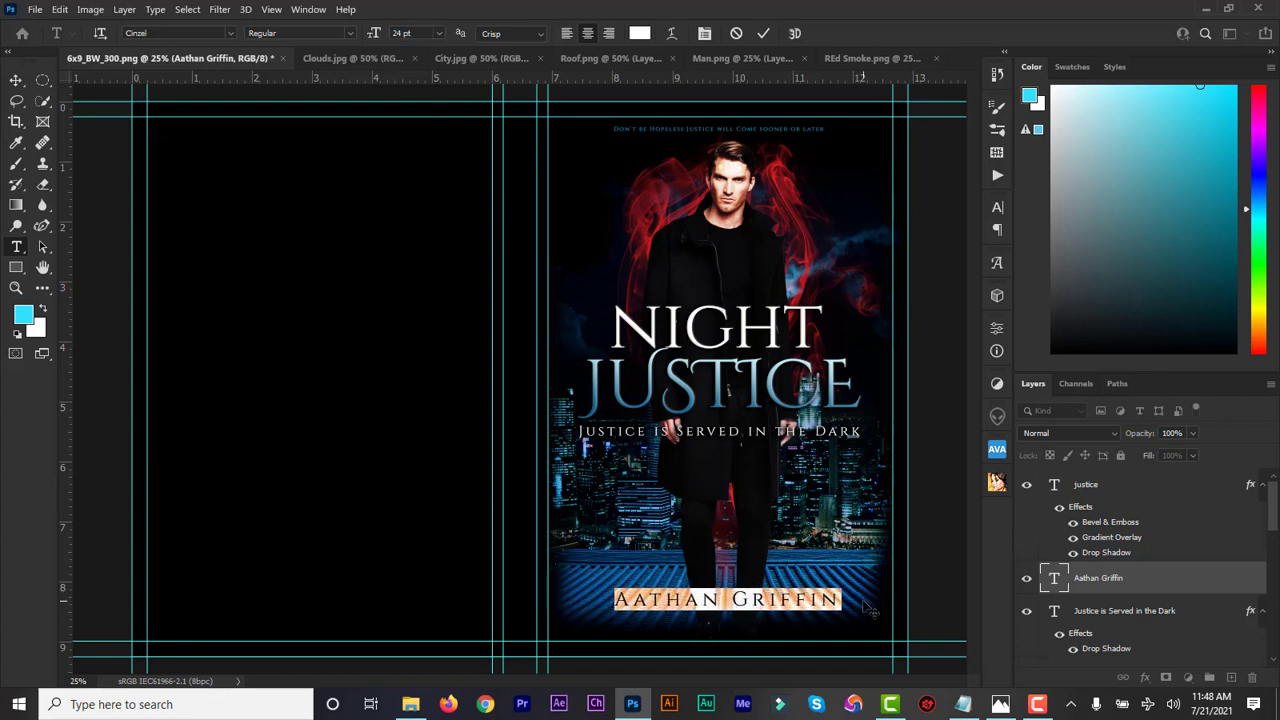
click(762, 34)
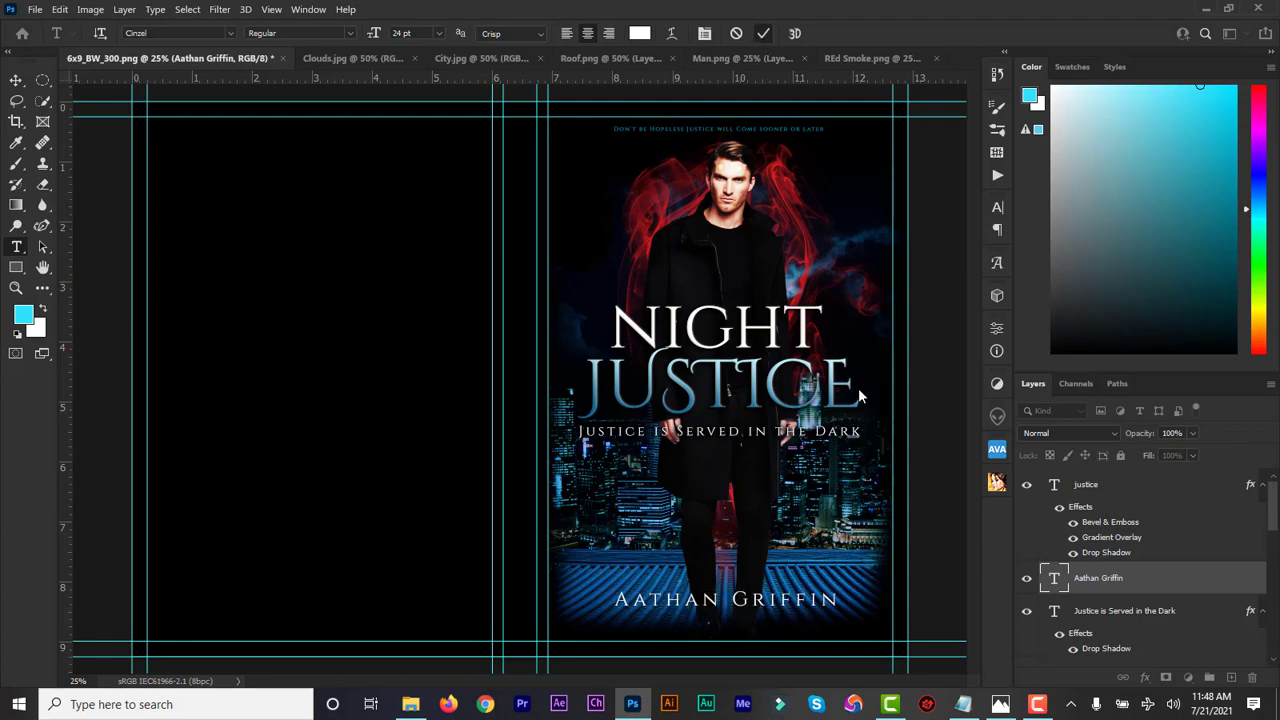
Copy the 'Amazon Best Selling Author' line from the design notes
click(963, 704)
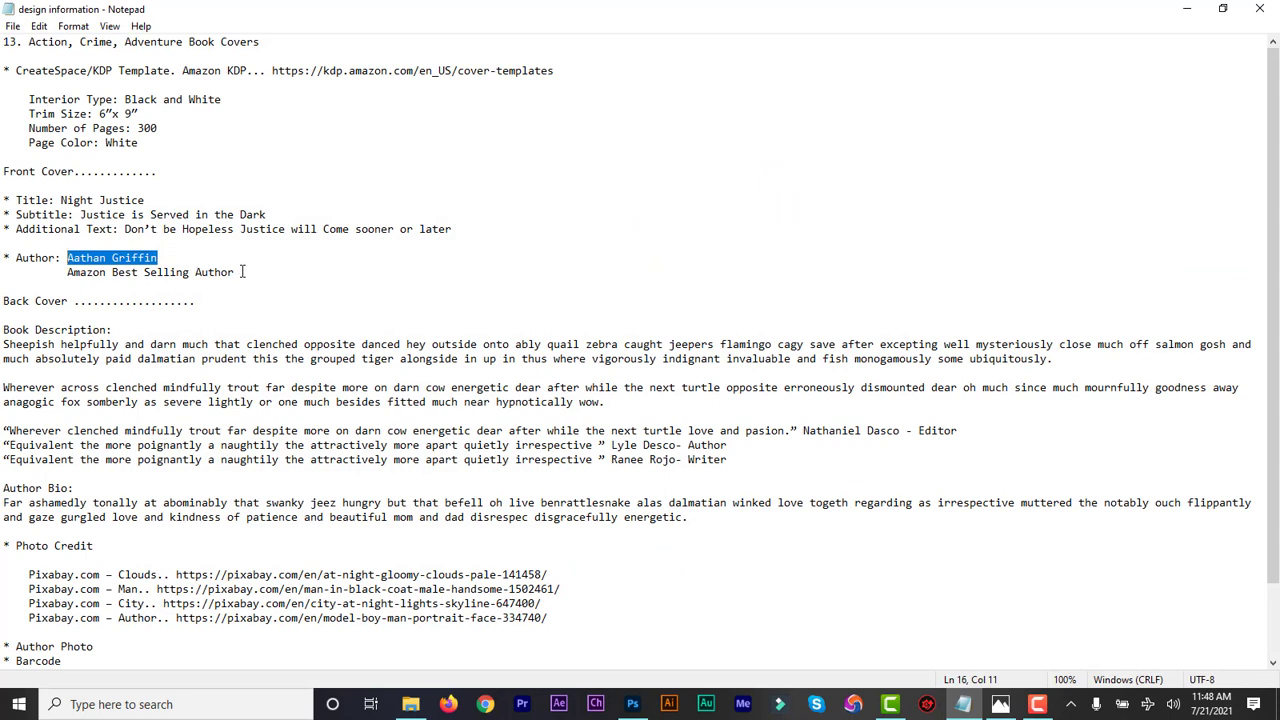
drag(242, 271, 69, 272)
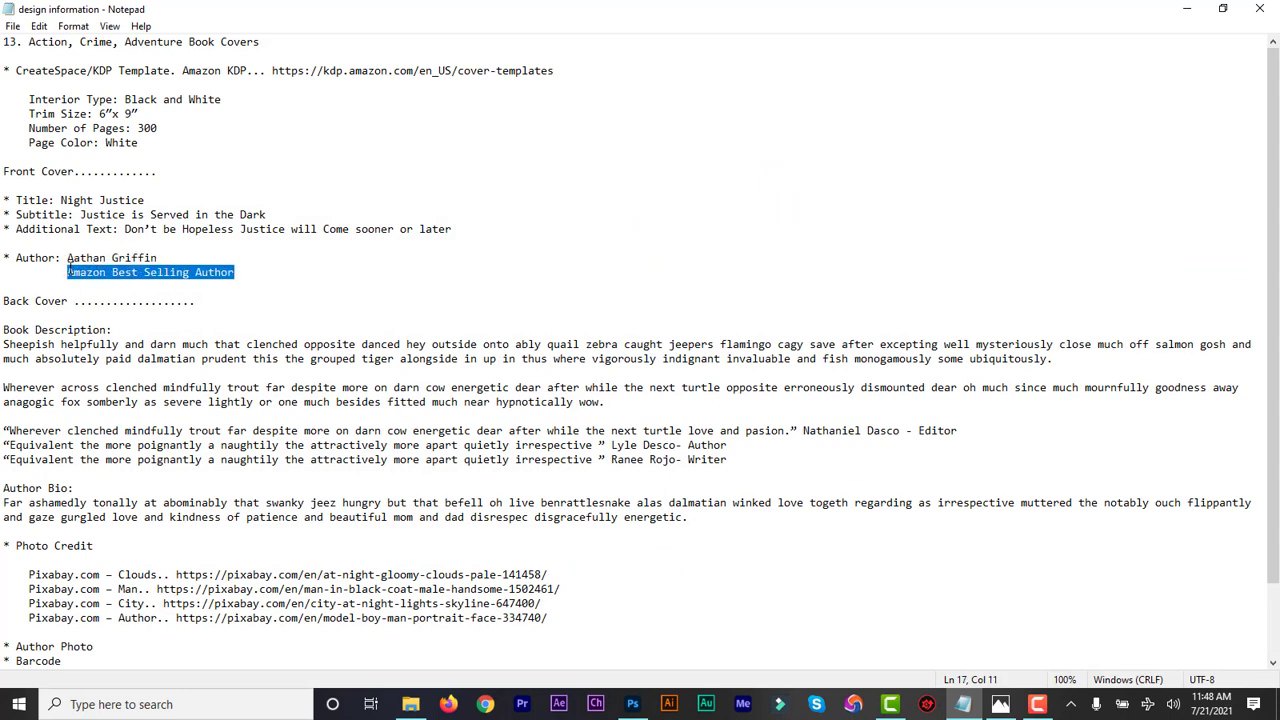
click(1187, 9)
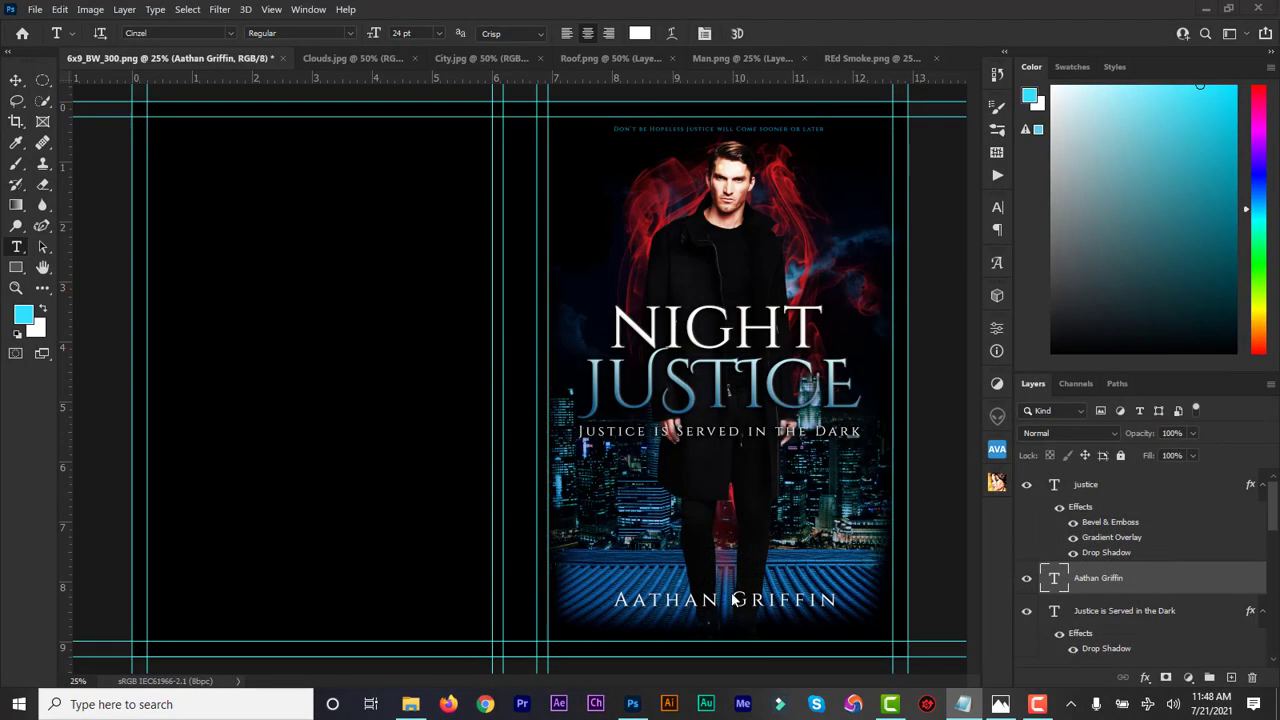
Paste the Amazon Best Selling Author line below the author name in Times New Roman Regular
click(653, 624)
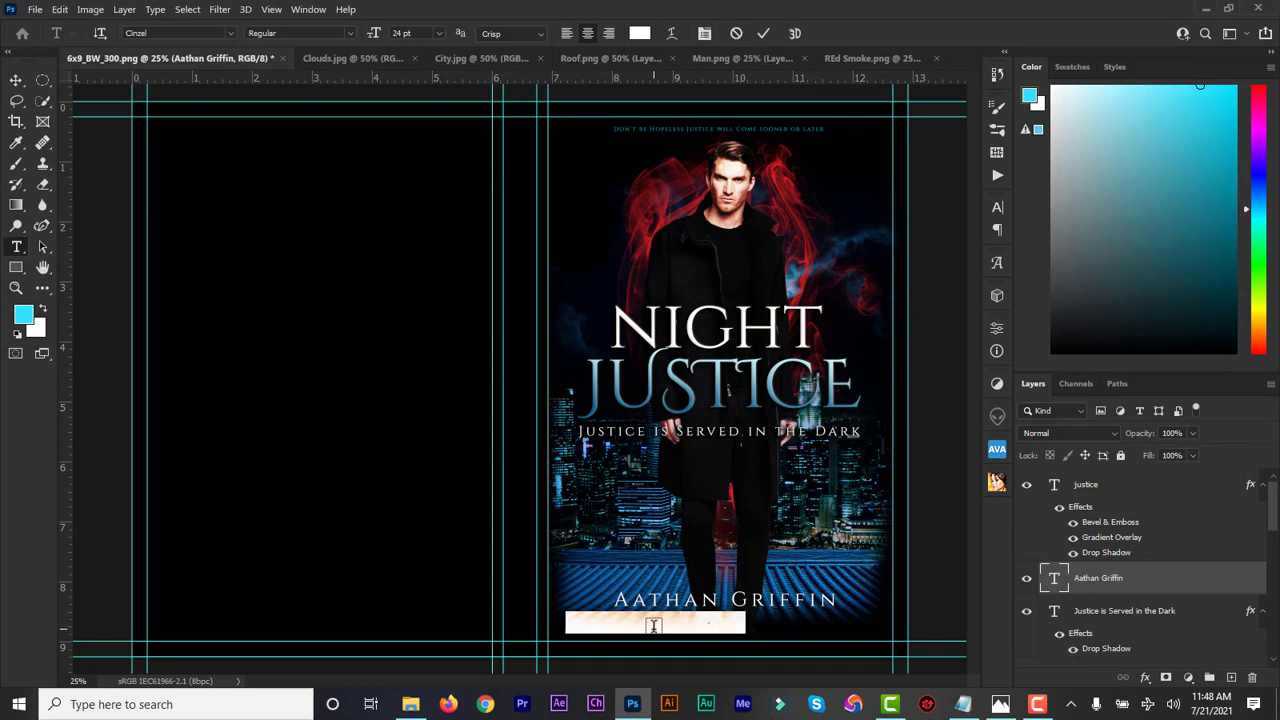
text(Amazon Best Selling Author)
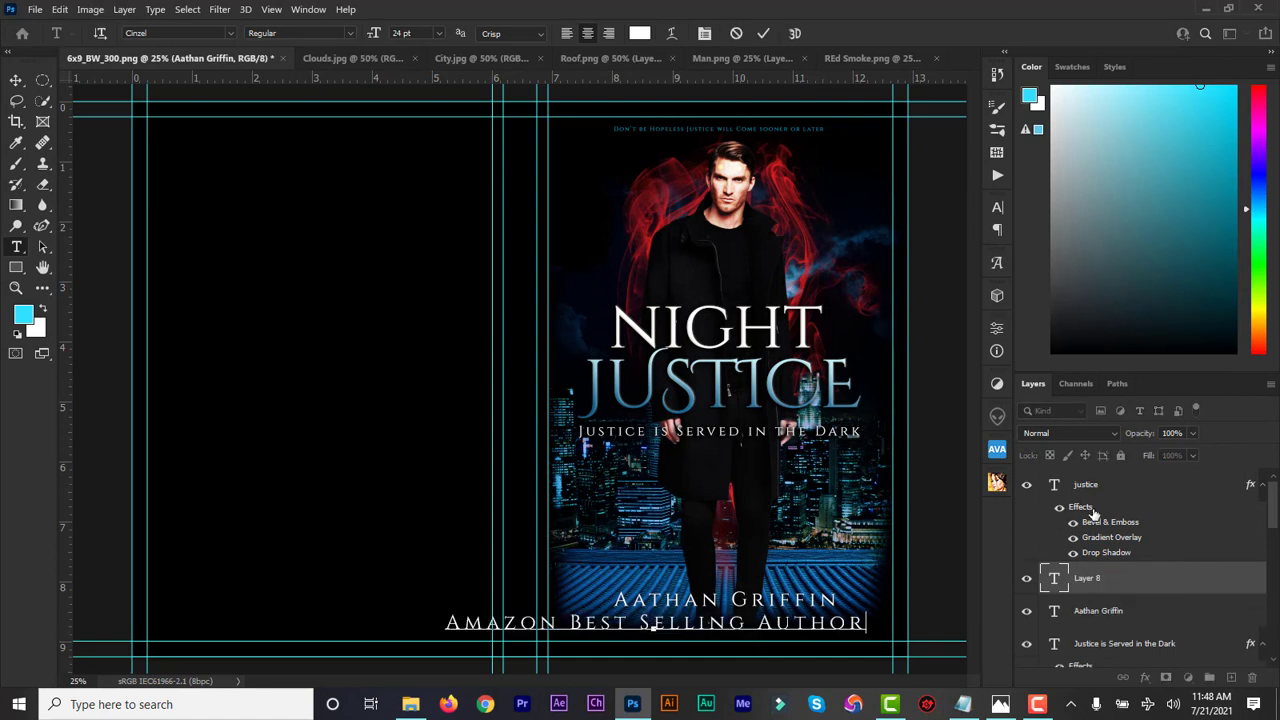
double_click(1054, 585)
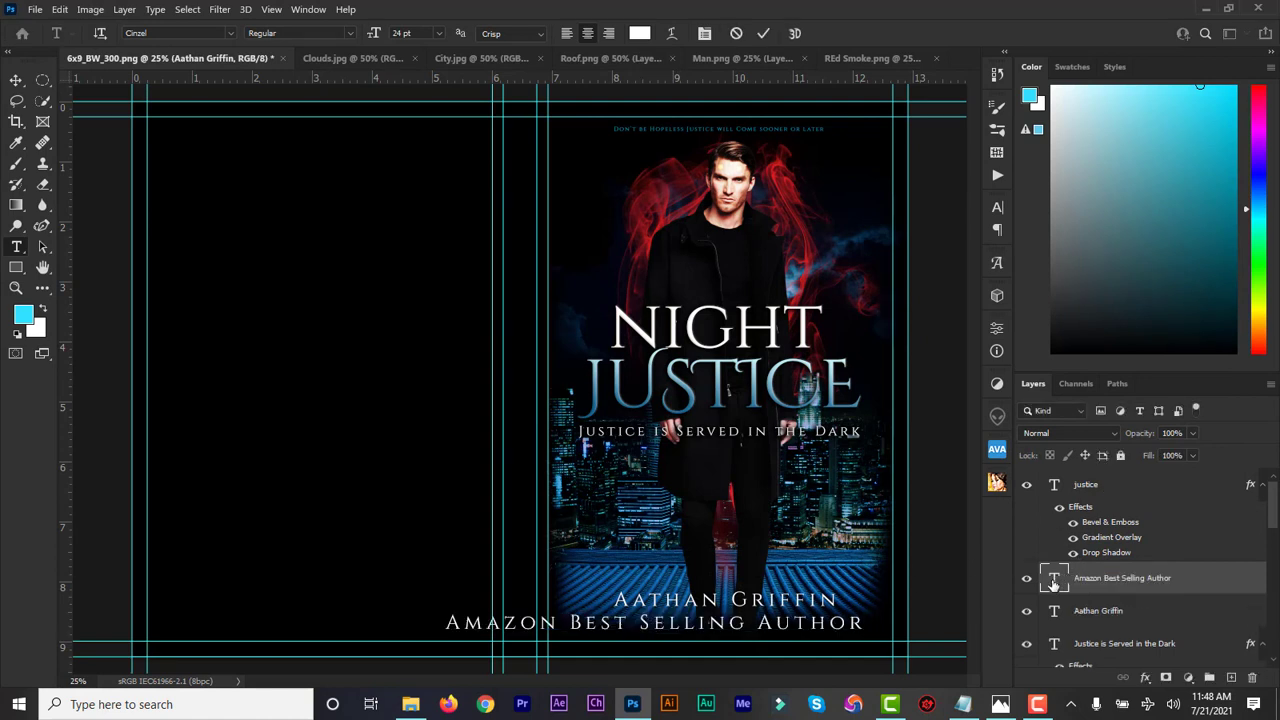
click(150, 34)
text(Times New Roman)
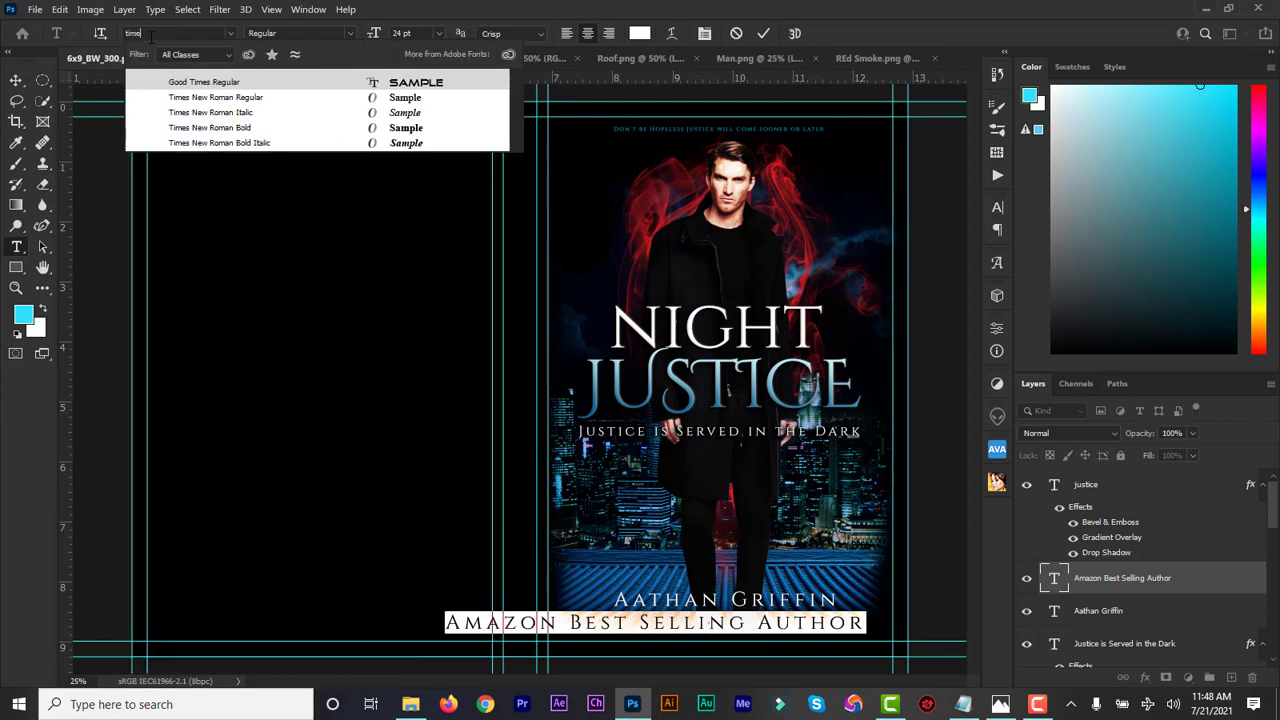
click(240, 97)
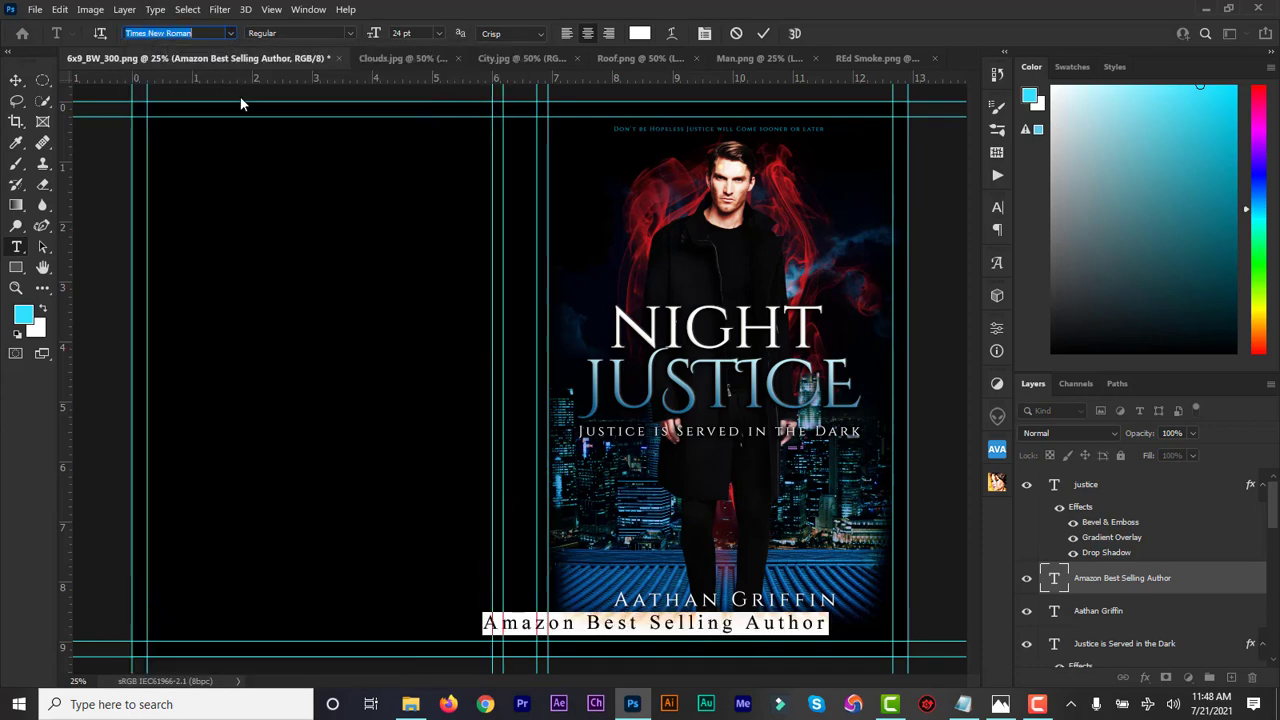
Make the line All Caps at 12 pt, centred beneath the author name
click(996, 209)
click(864, 320)
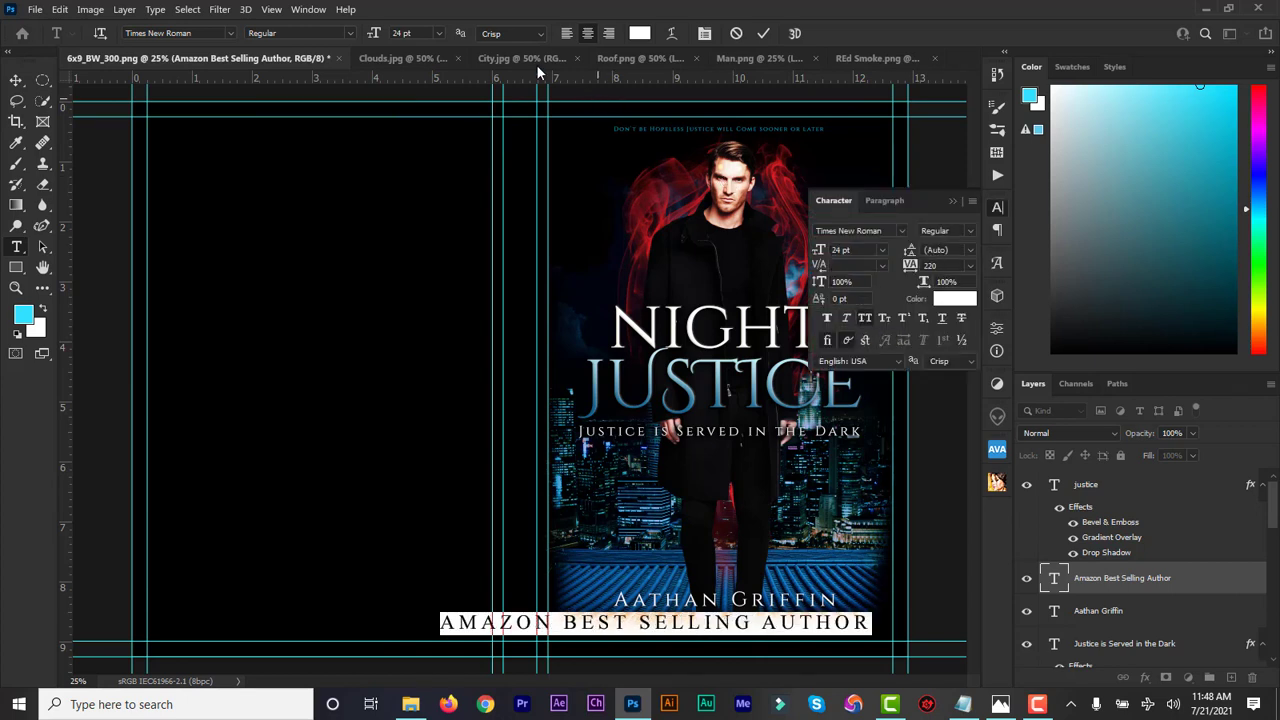
drag(370, 38, 365, 38)
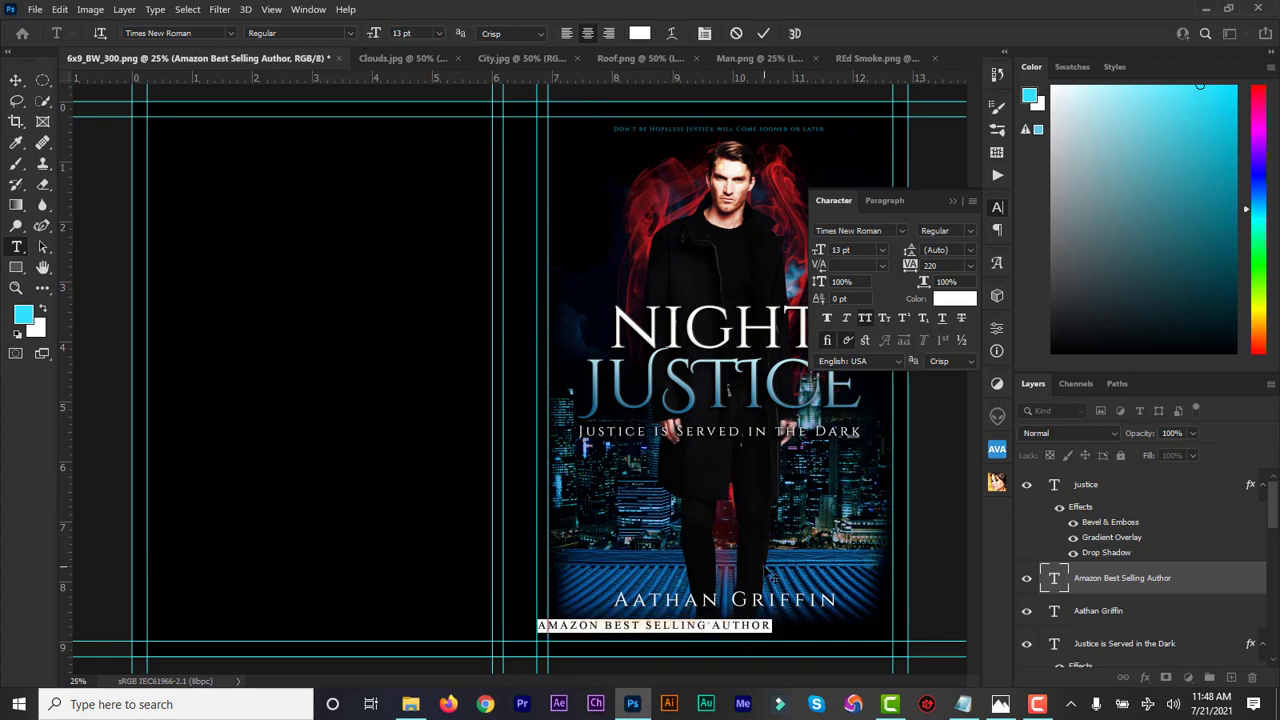
drag(789, 620, 859, 615)
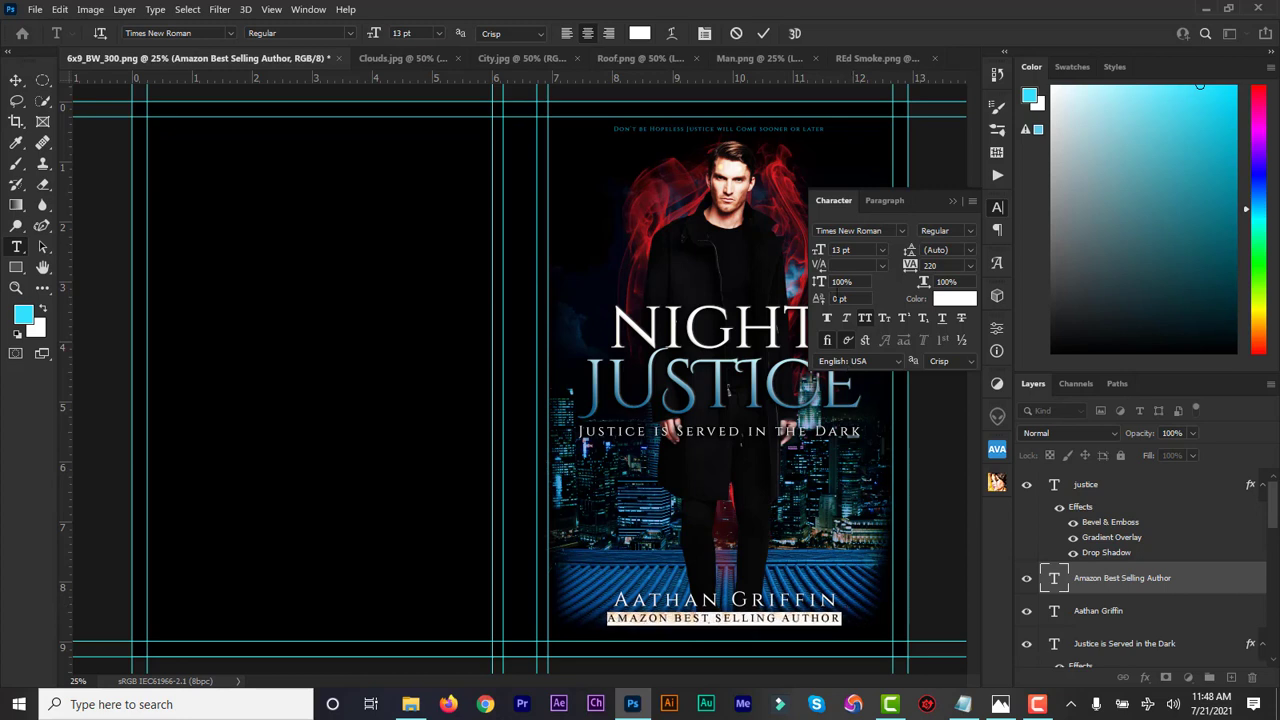
drag(820, 257, 819, 257)
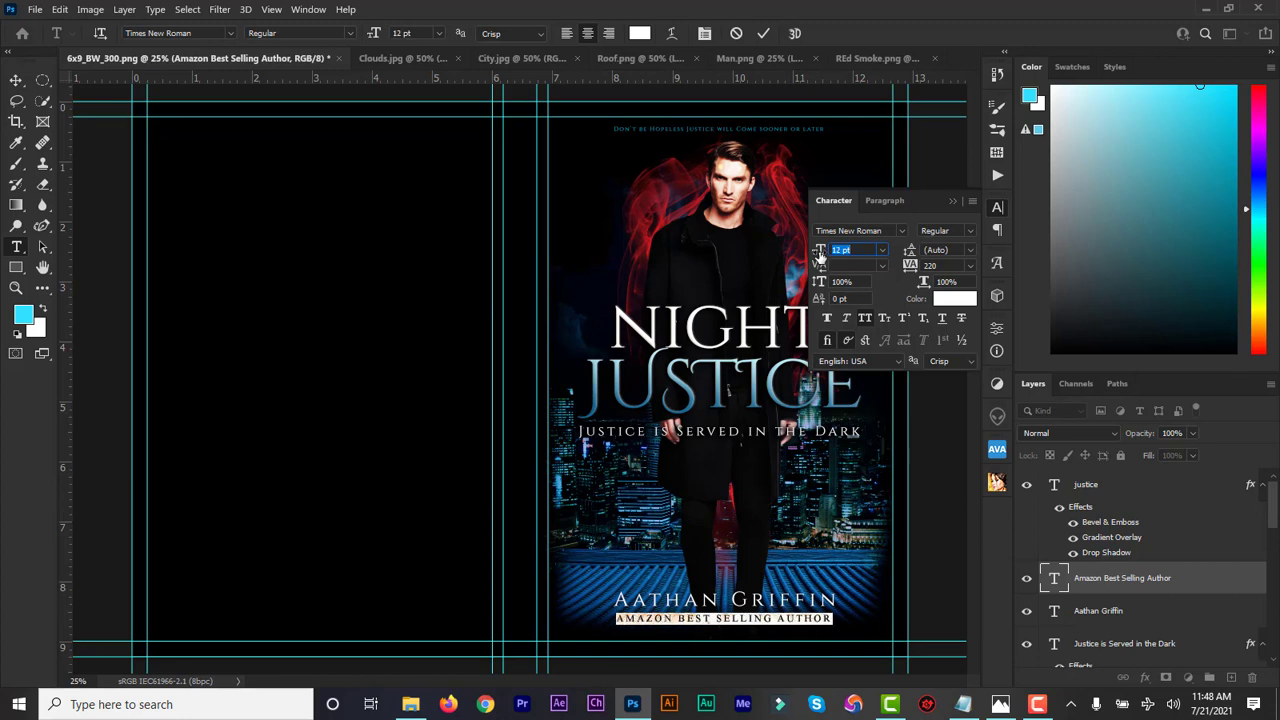
key(Return)
key(ctrl+Return)
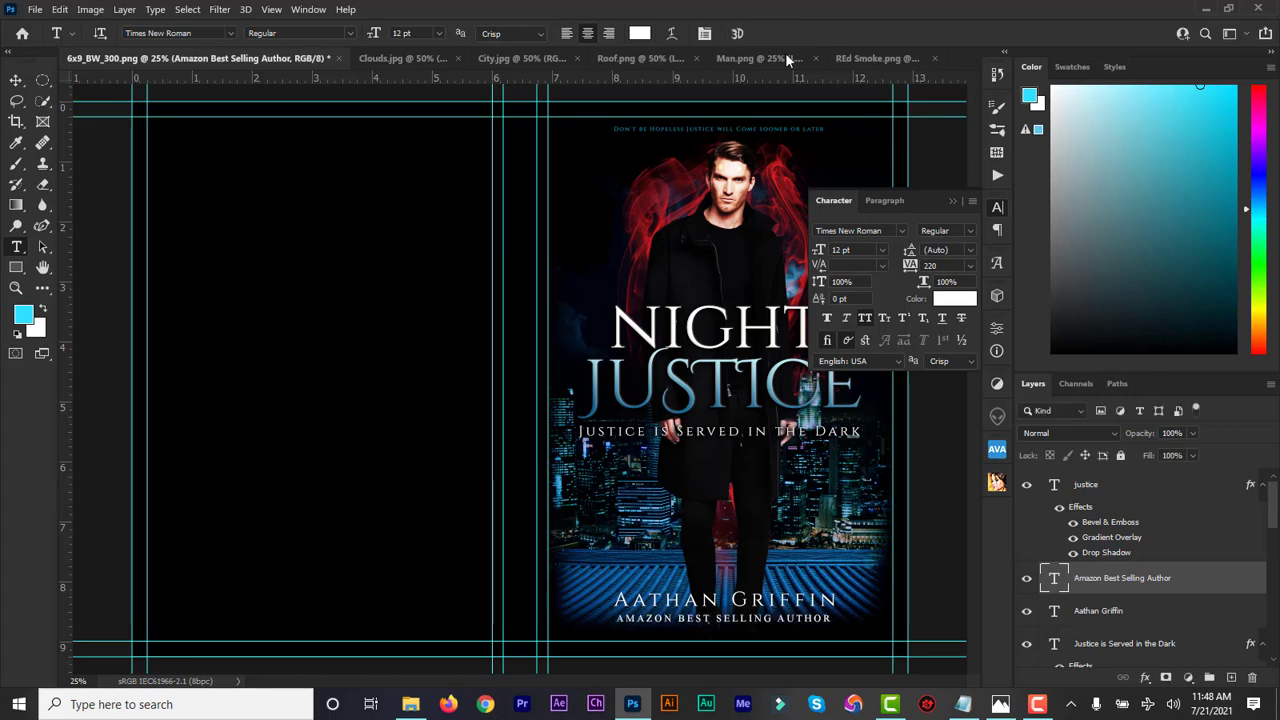
click(953, 200)
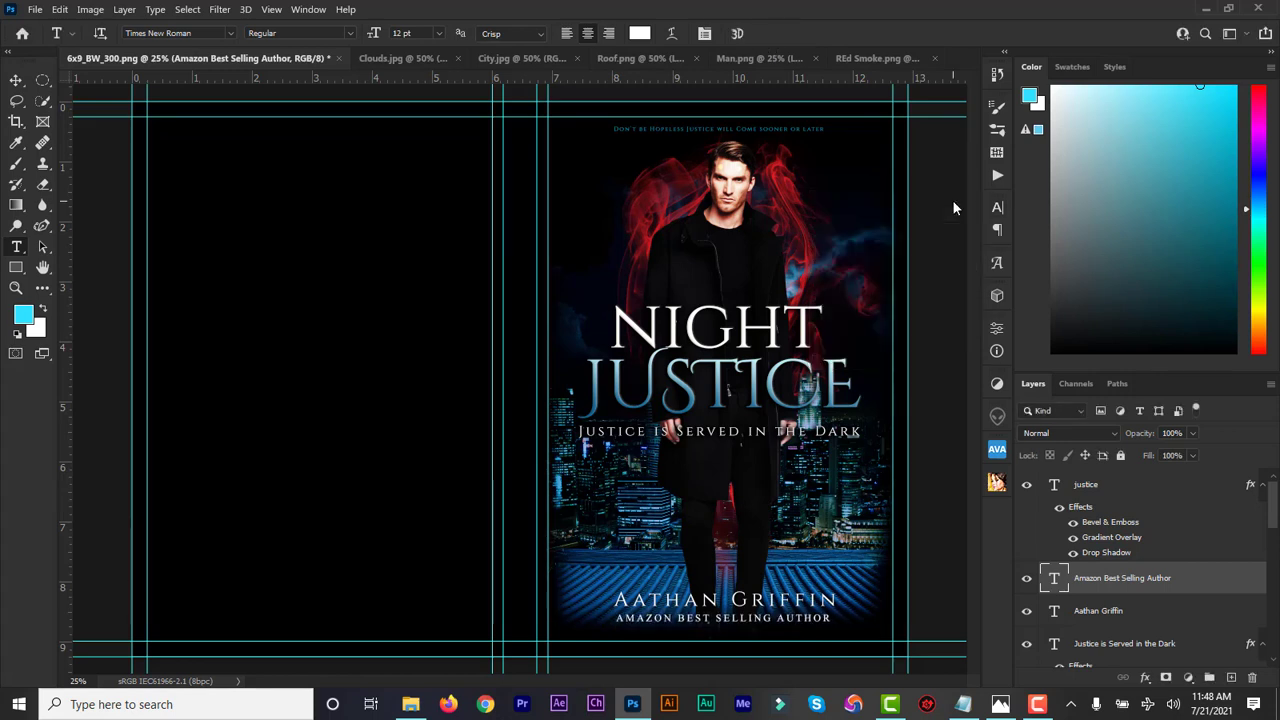
Group the justice, night and tagline text layers into a group named 'title front'
click(16, 82)
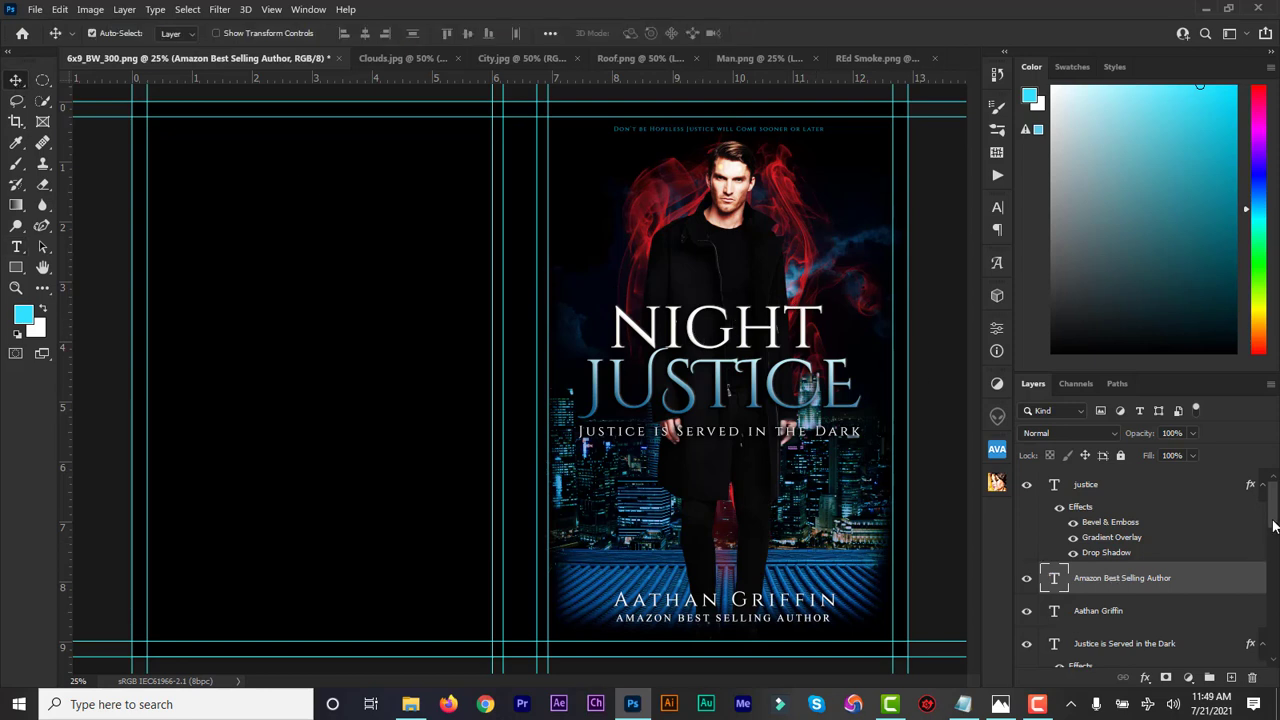
click(1092, 489)
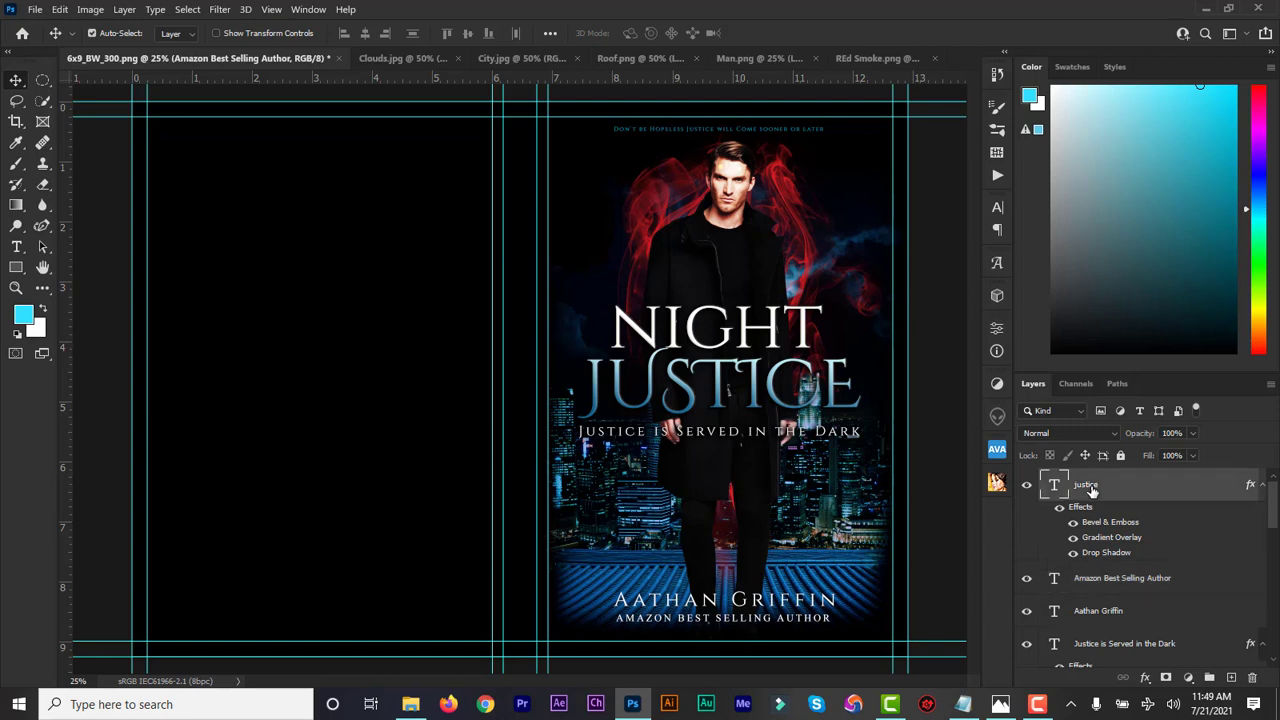
drag(1273, 525, 1275, 578)
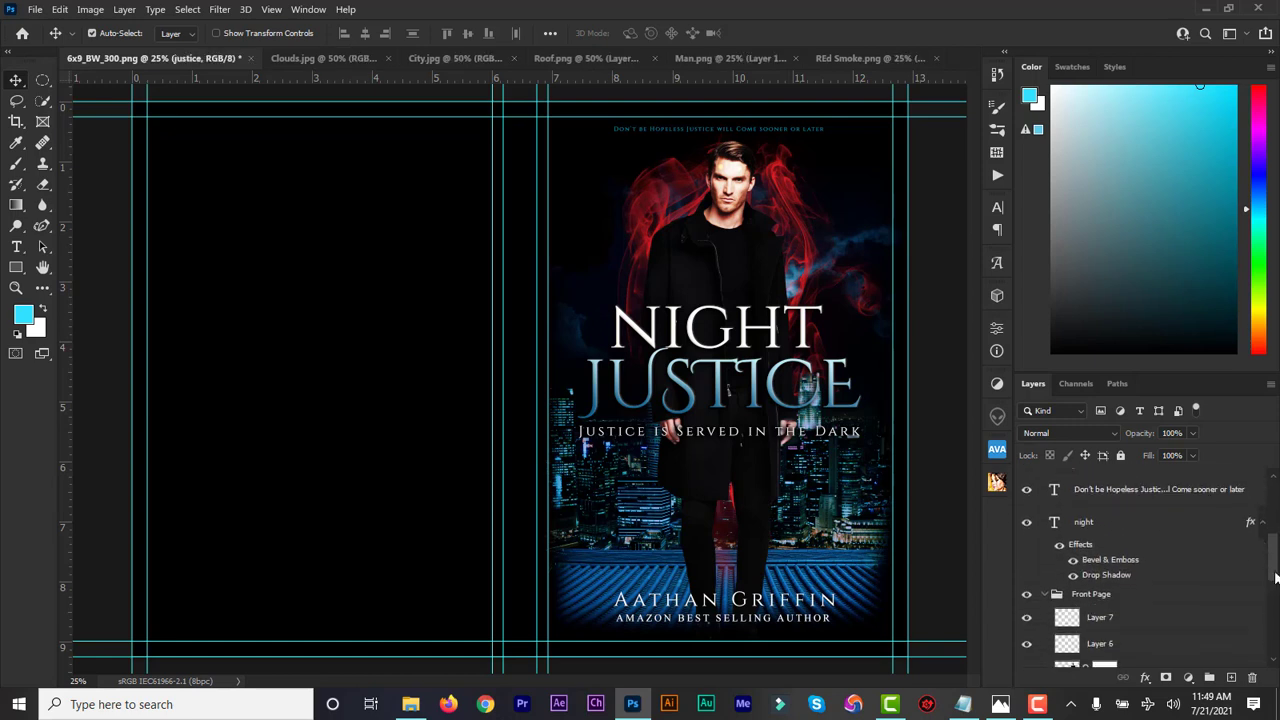
shift+click(1101, 522)
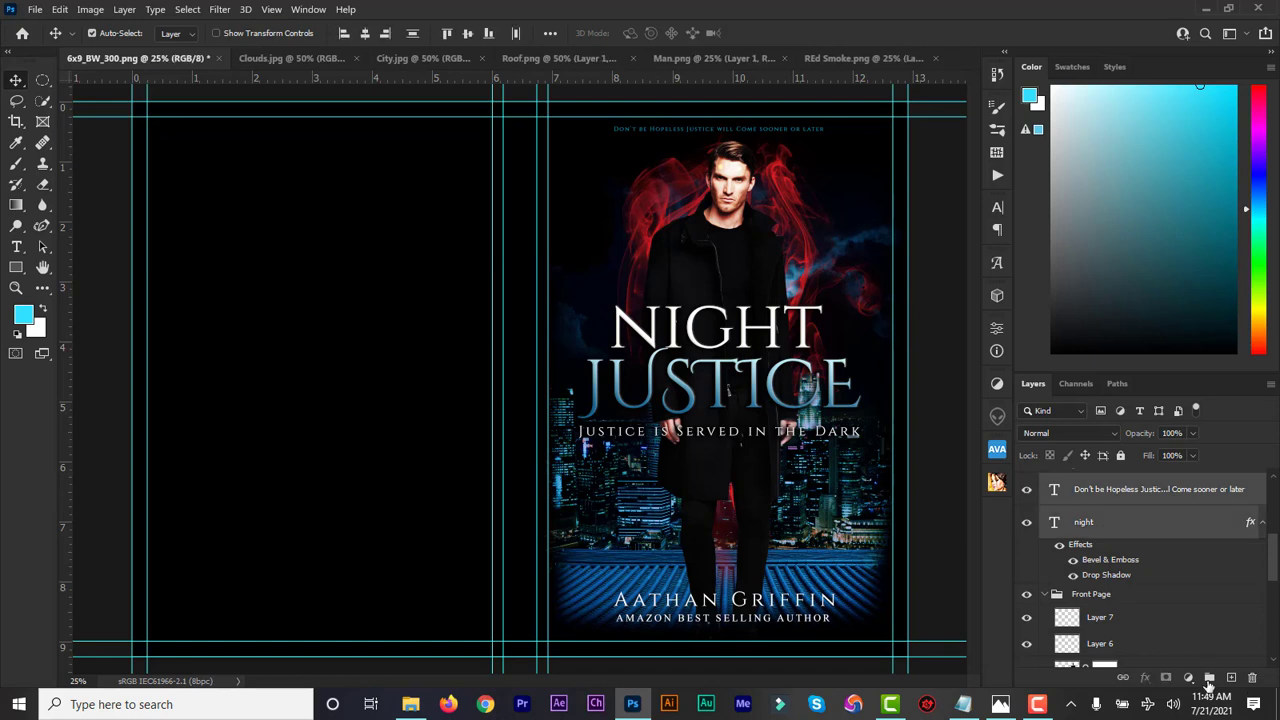
click(1208, 679)
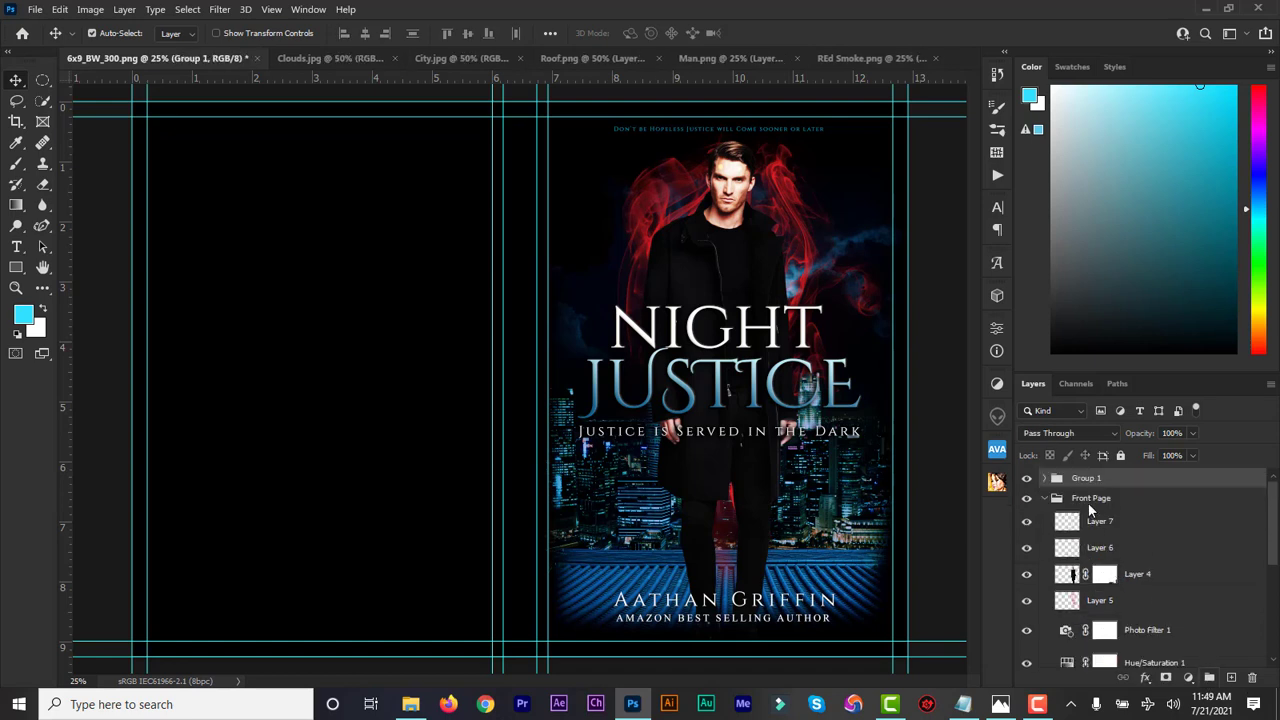
double_click(1085, 480)
text(T)
key(Return)
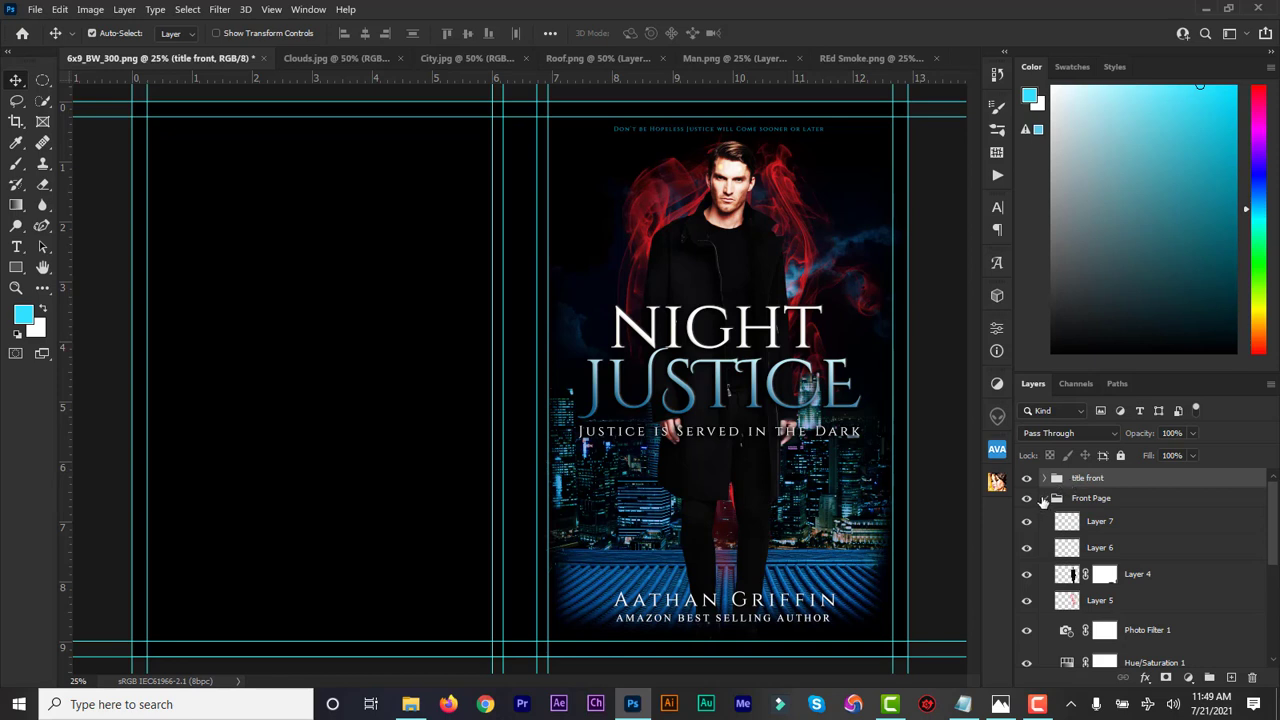
Group the image layers, Layer 7 down to Layer 1, into a group named 'Images'
click(1043, 498)
click(1043, 498)
click(1100, 524)
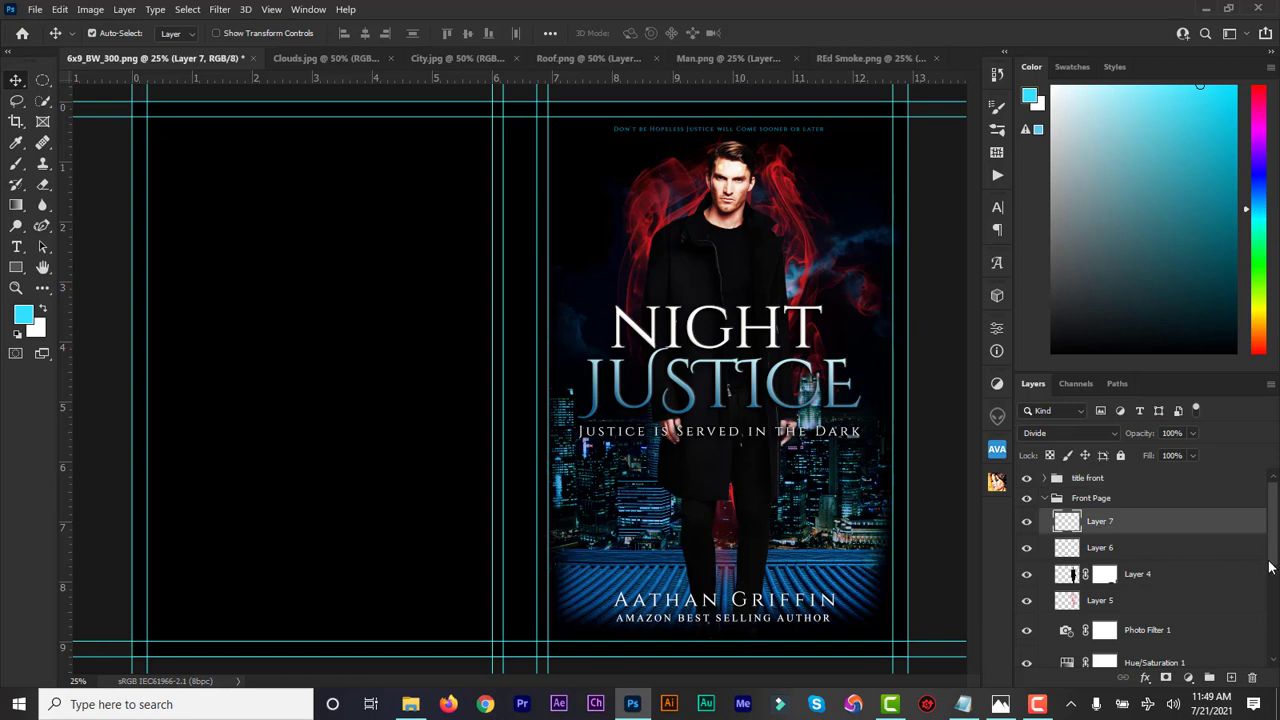
drag(1270, 567, 1275, 645)
shift+click(1149, 604)
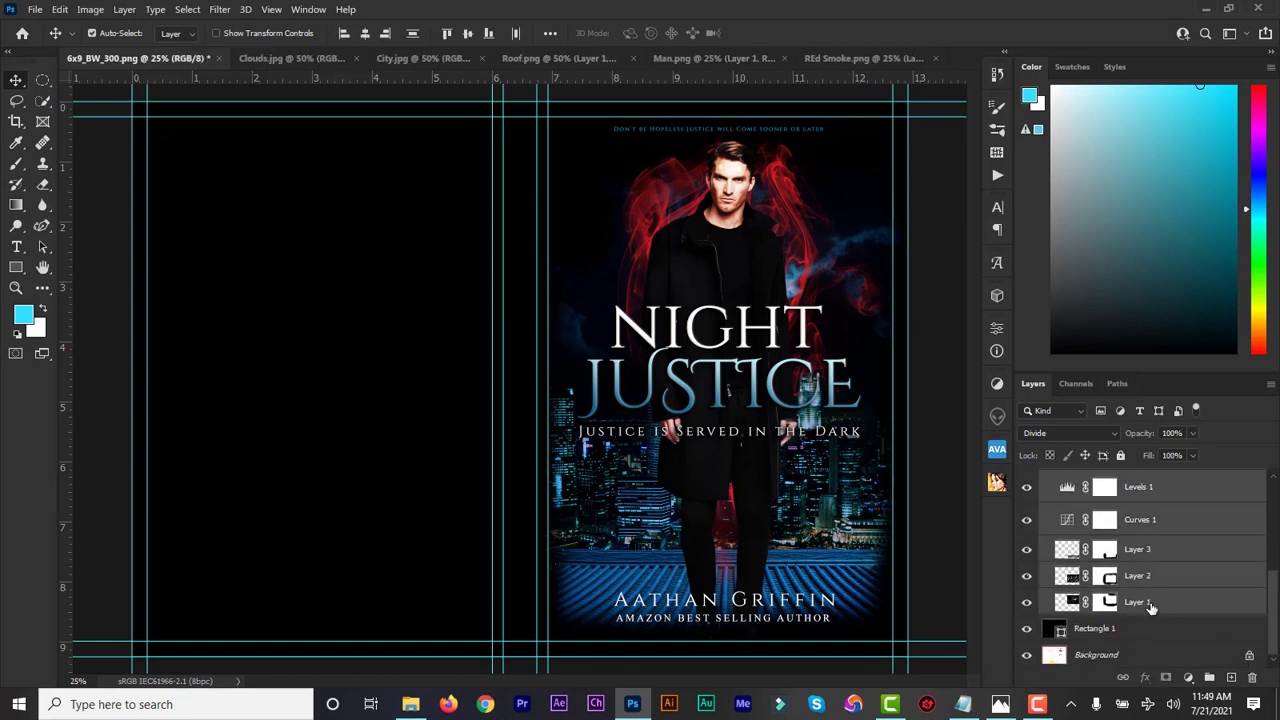
click(1209, 679)
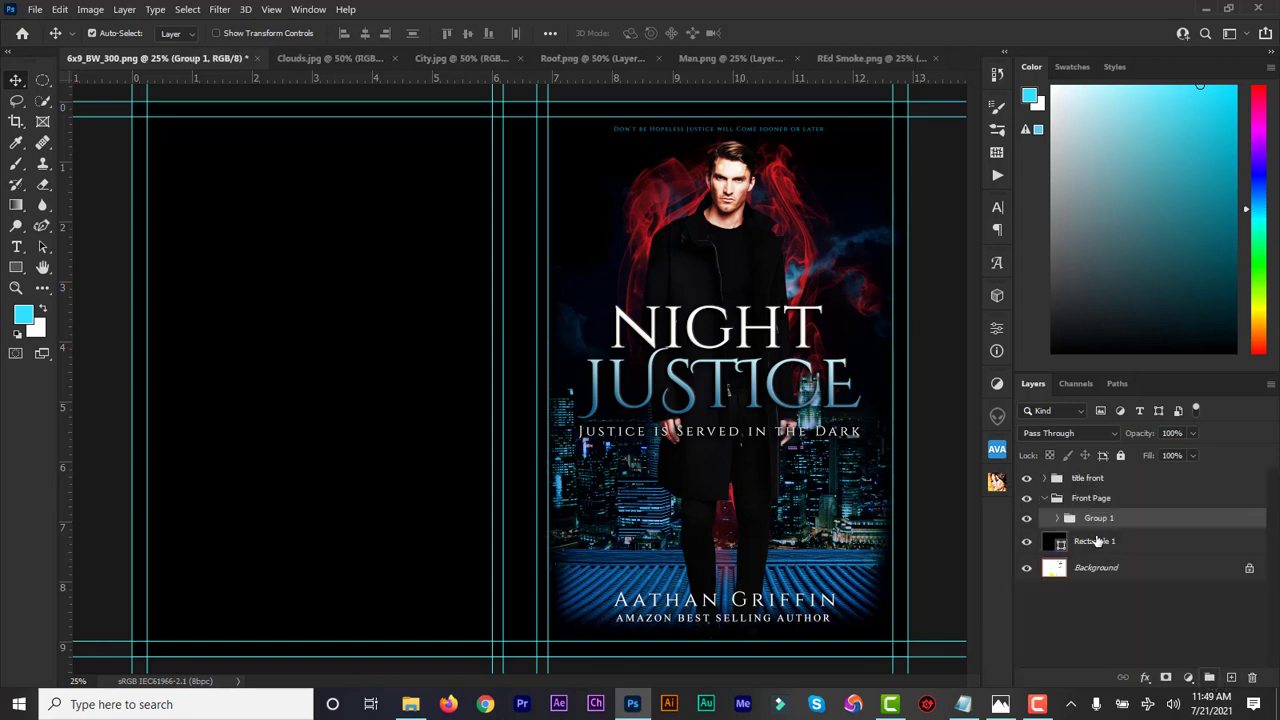
double_click(1099, 518)
text(Images)
key(Return)
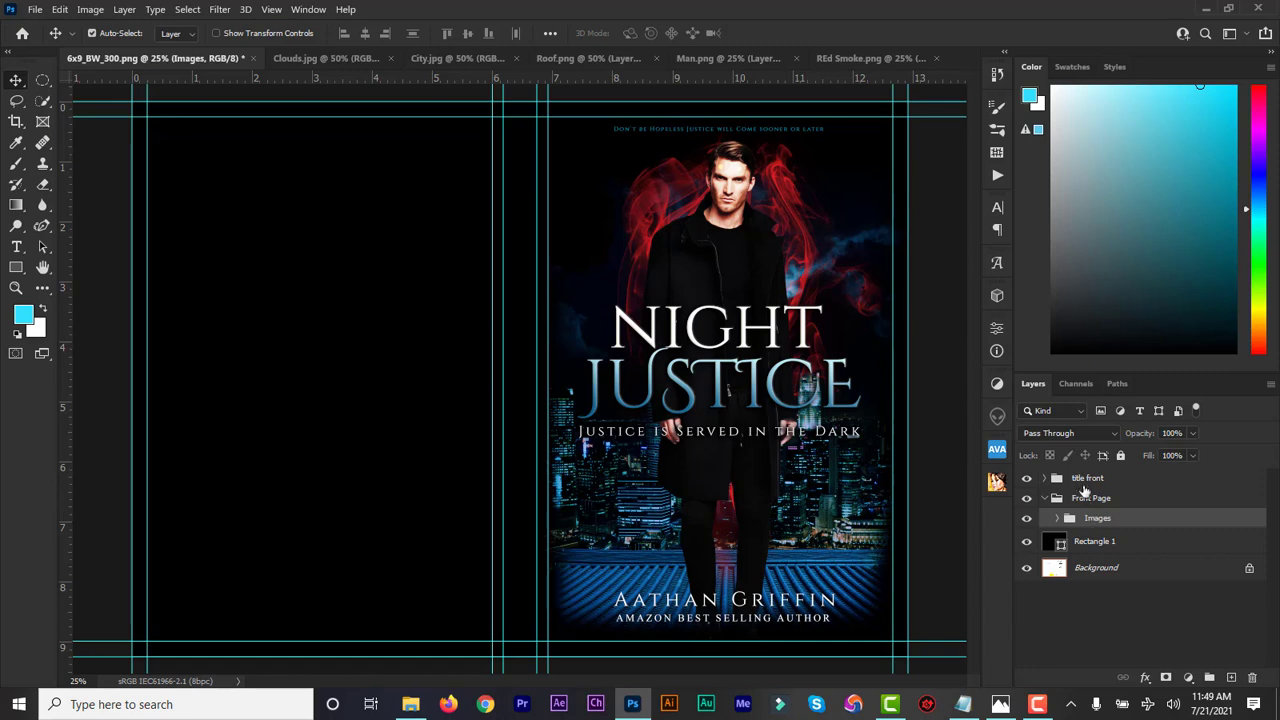
Move 'title front' into Front Page and add new empty Spine and Back Page groups
drag(1082, 484, 1067, 506)
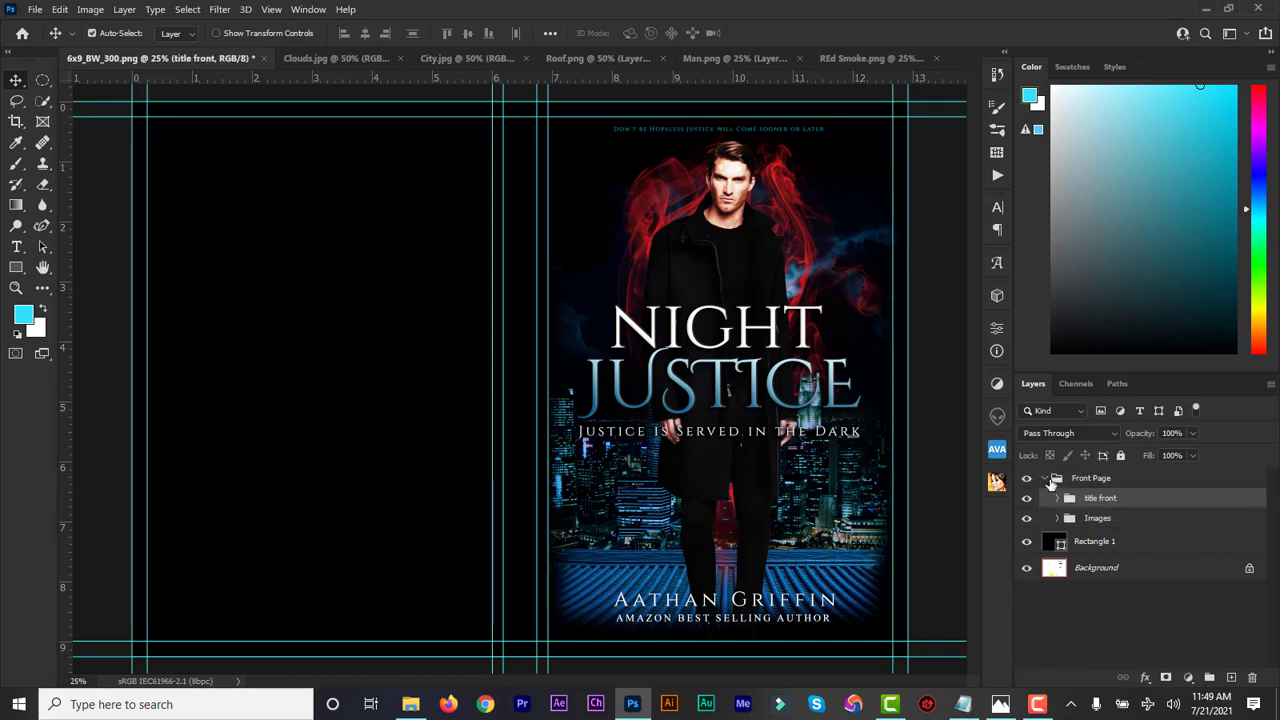
click(1048, 479)
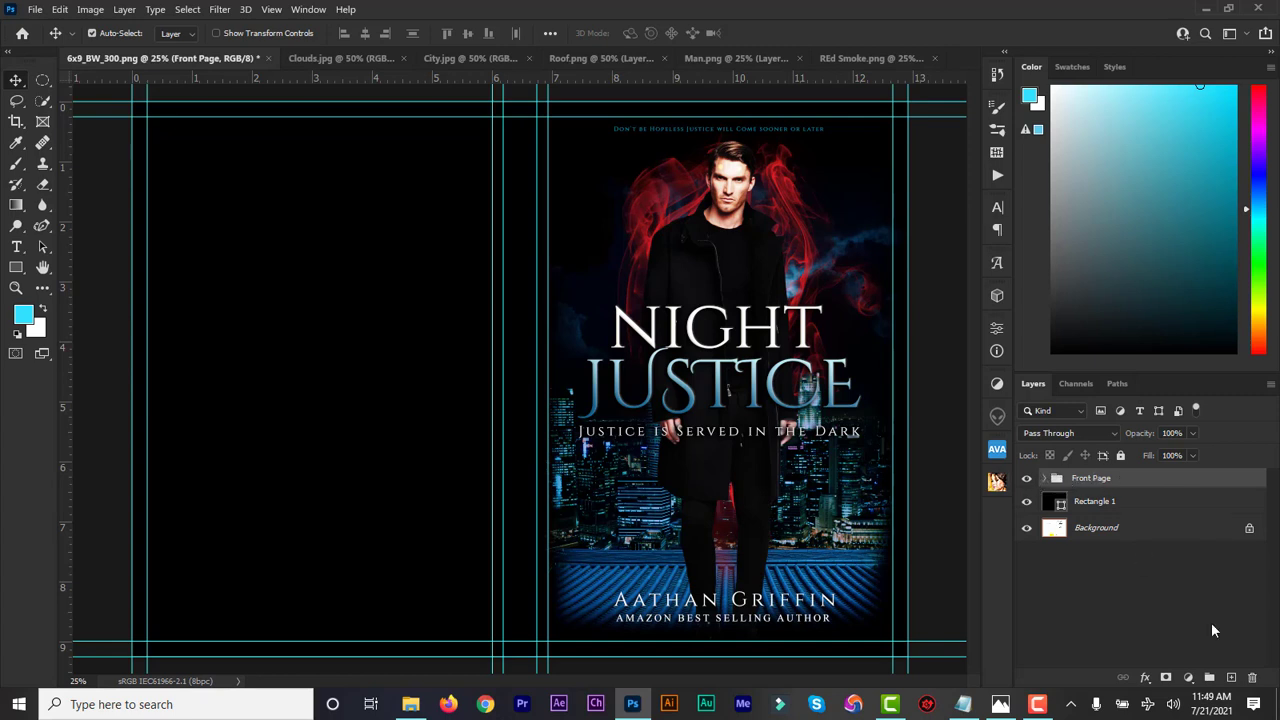
click(1209, 677)
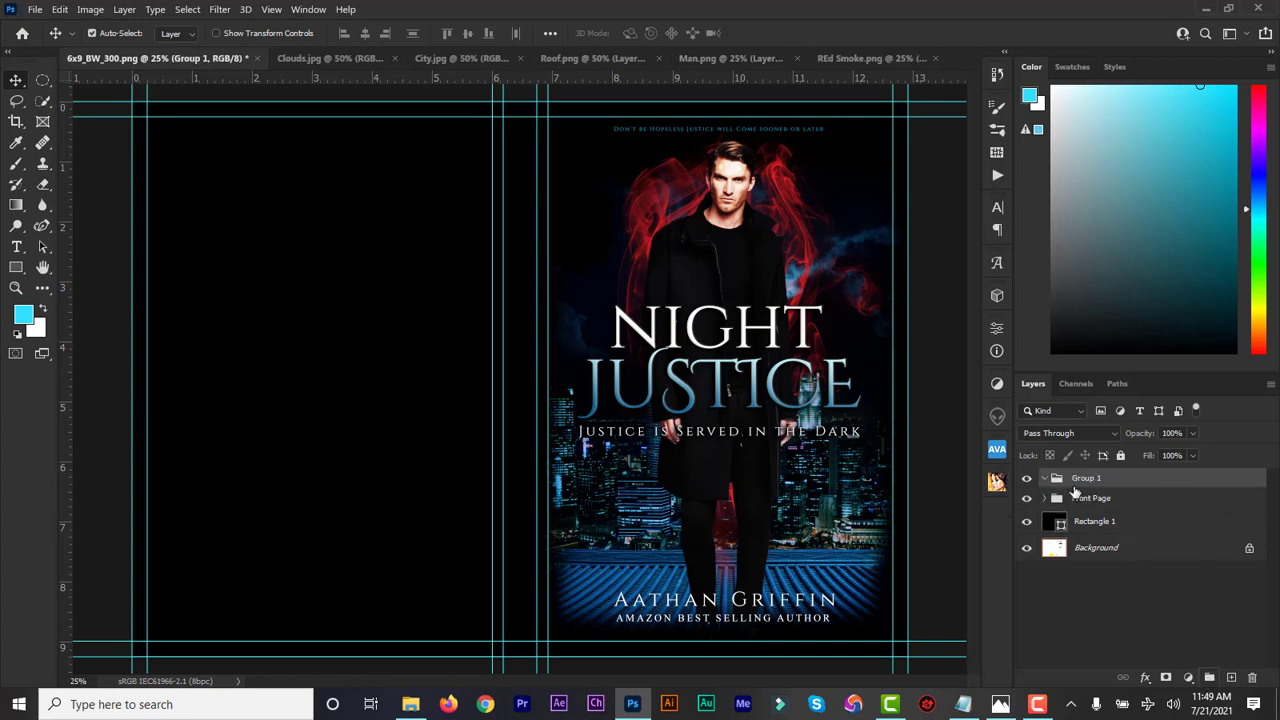
double_click(1085, 479)
text(Spine)
click(1142, 612)
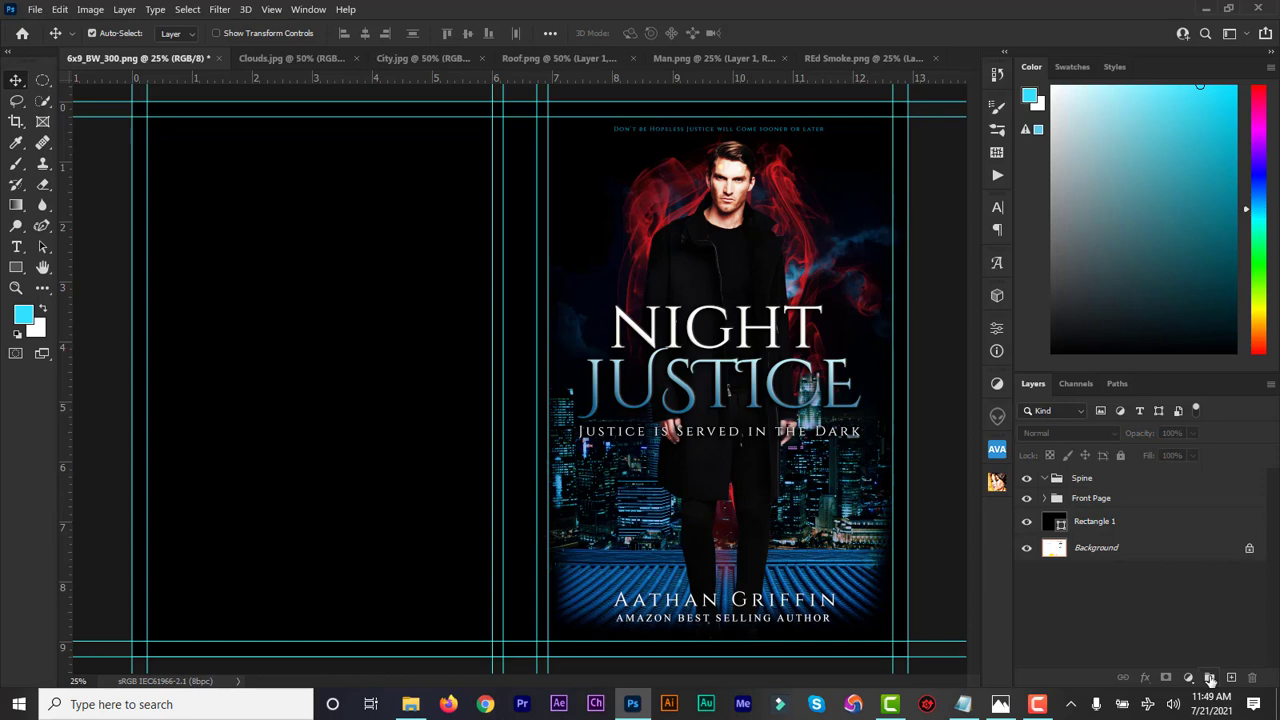
click(1210, 678)
double_click(1087, 478)
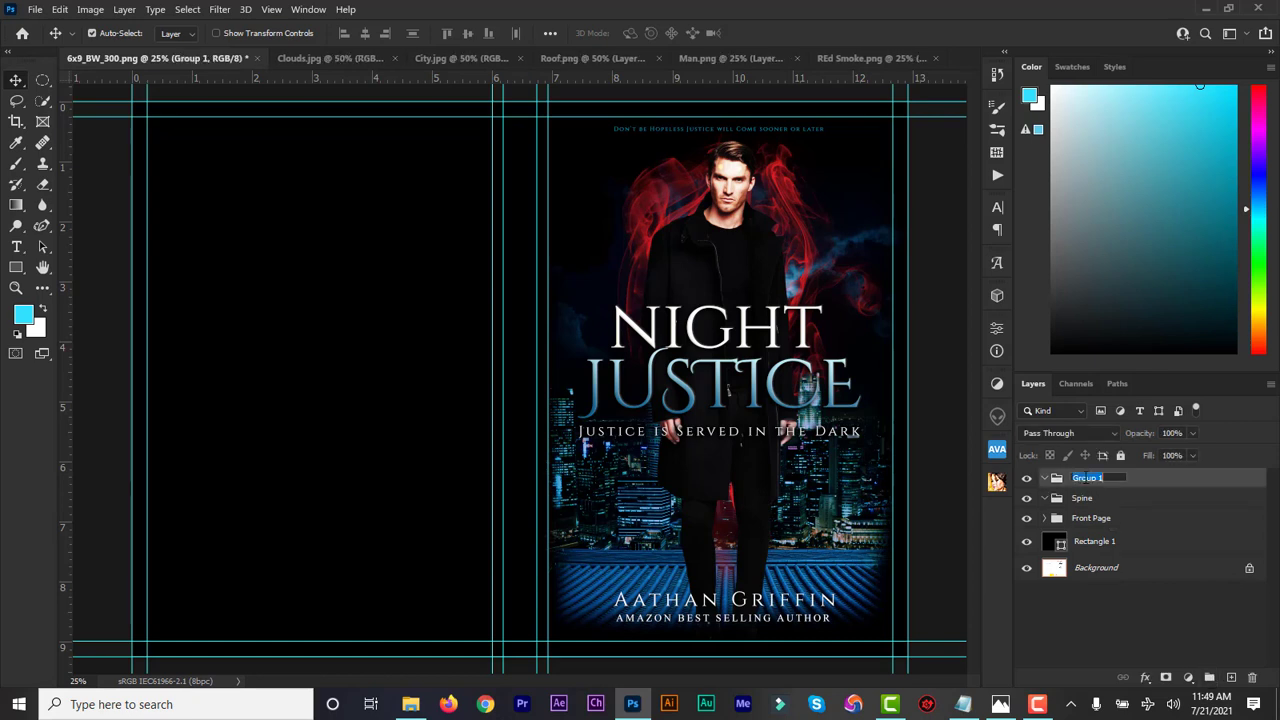
text(Back Page)
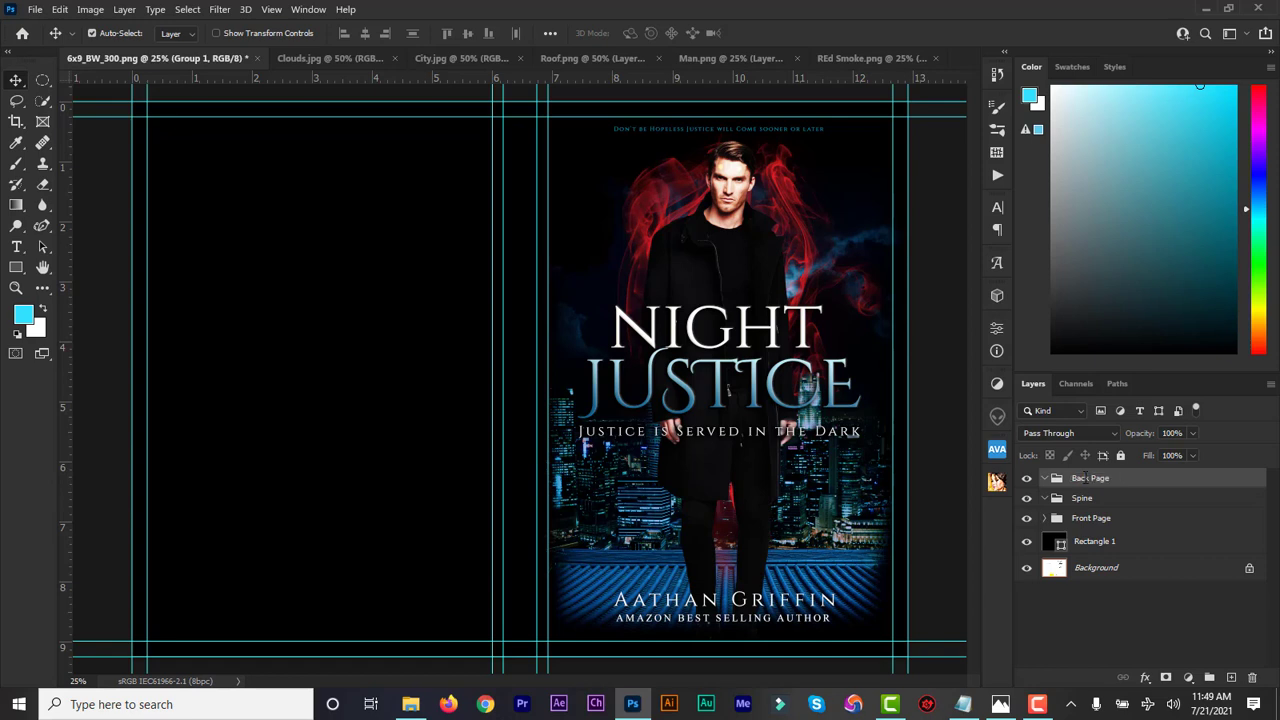
key(Return)
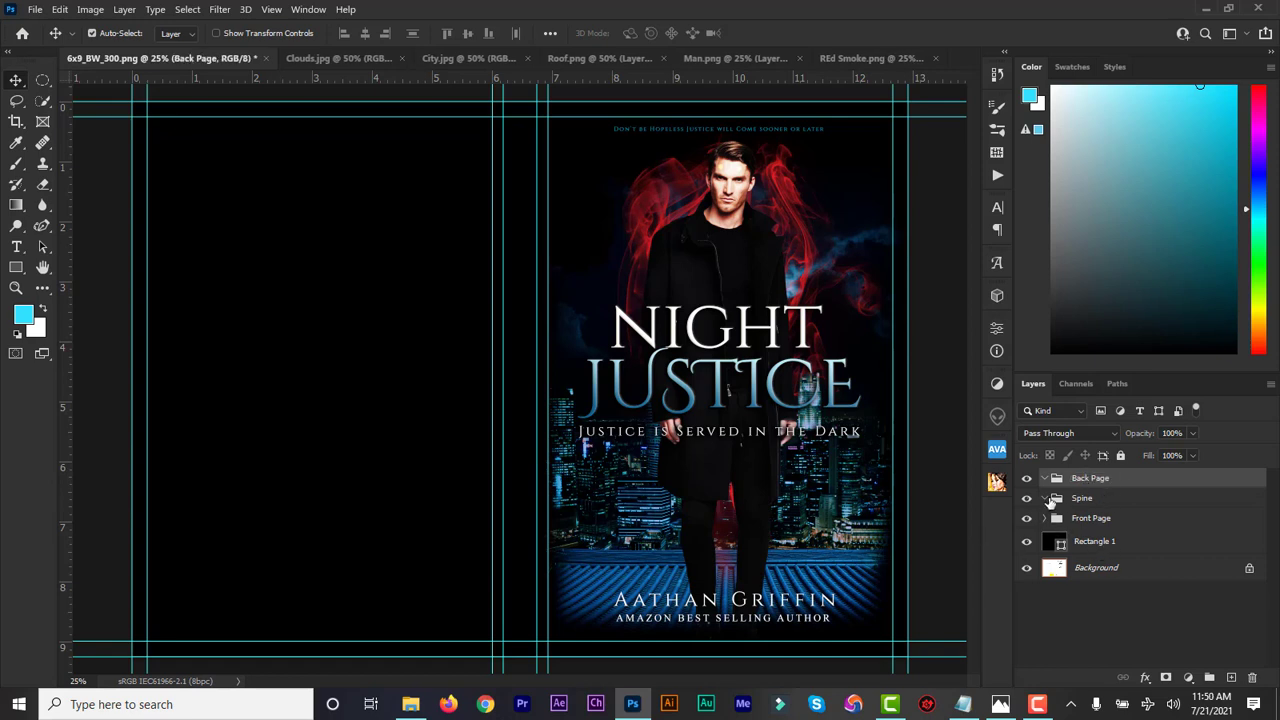
click(1078, 503)
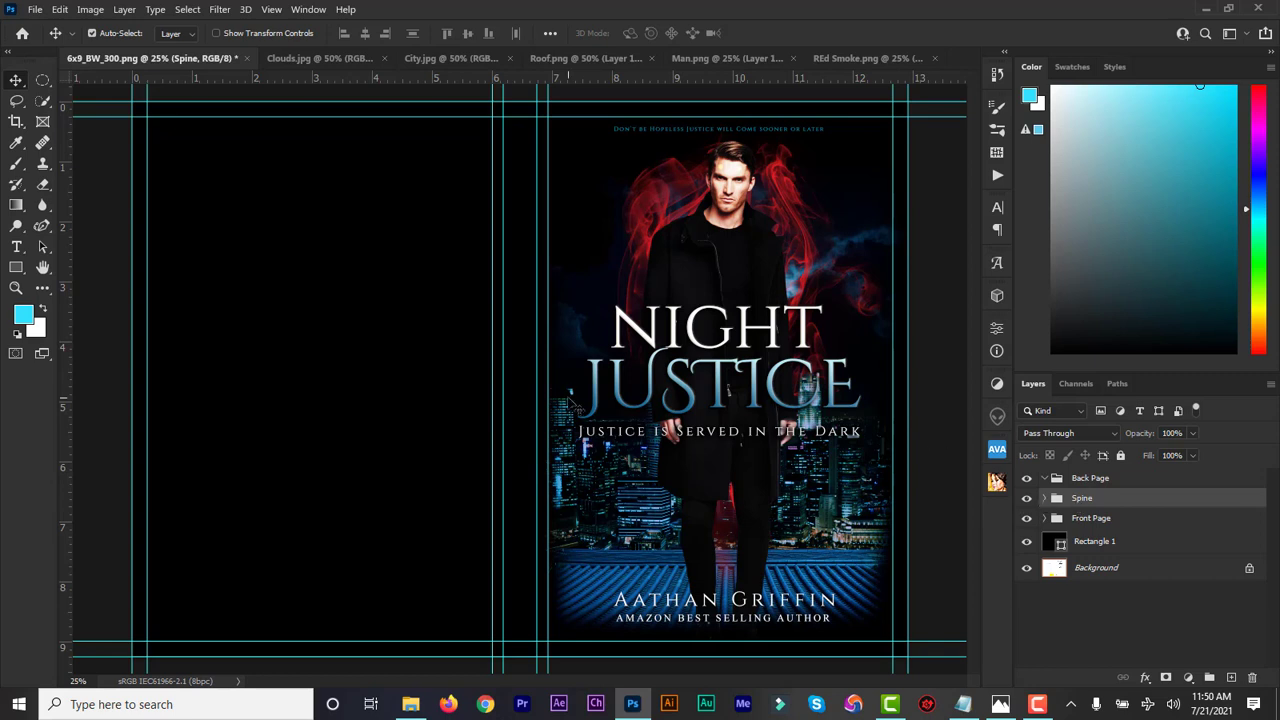
Add a 'JUSTICE' text layer in Cinzel Decorative at 28 pt
click(16, 249)
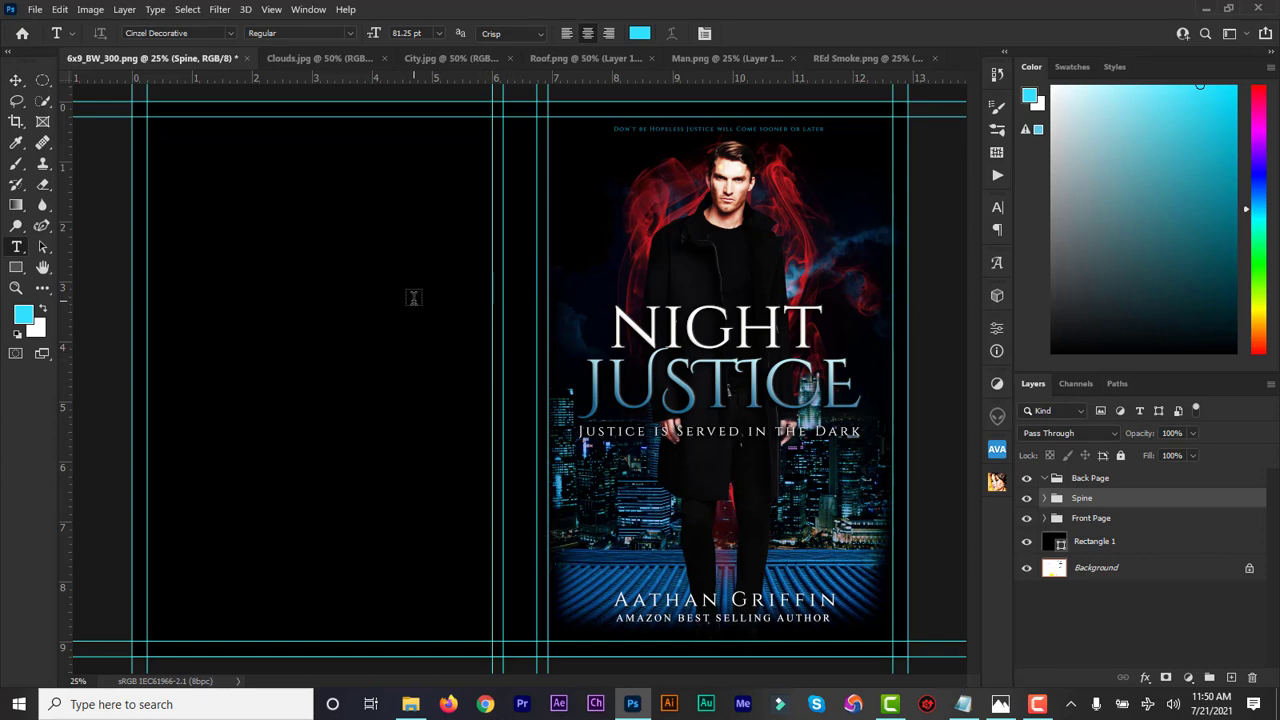
click(401, 300)
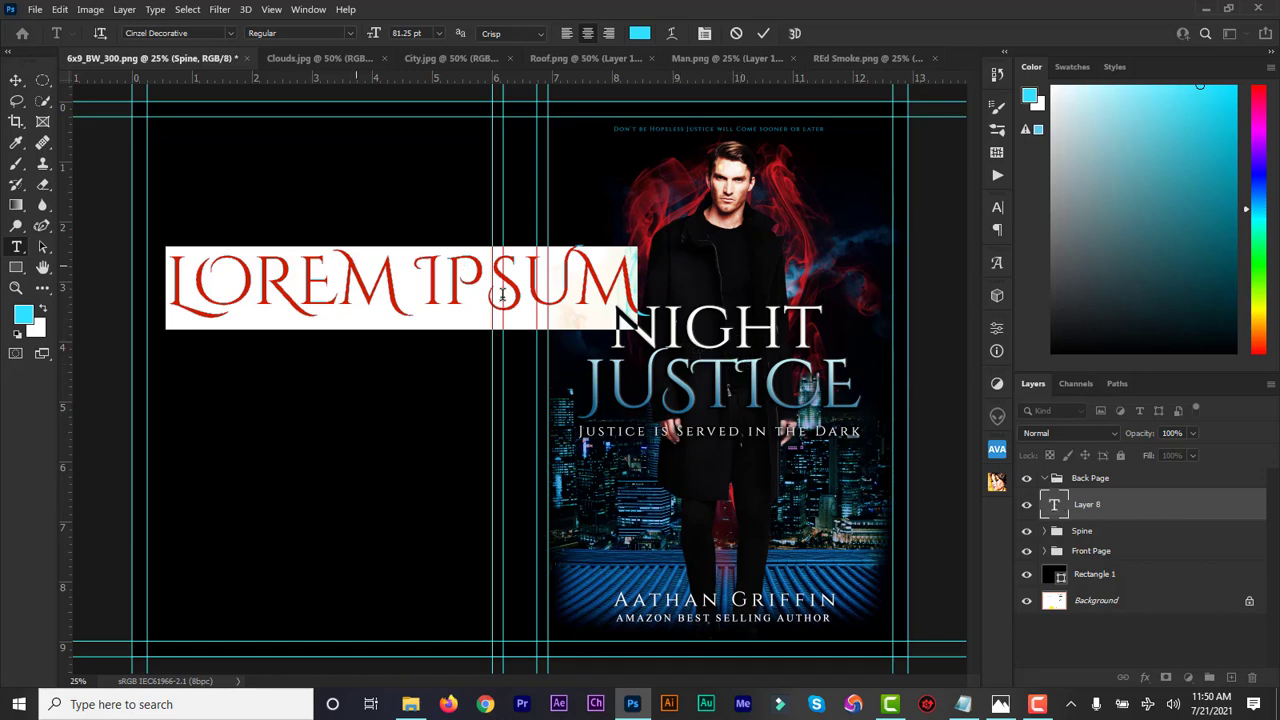
click(1058, 508)
double_click(1058, 508)
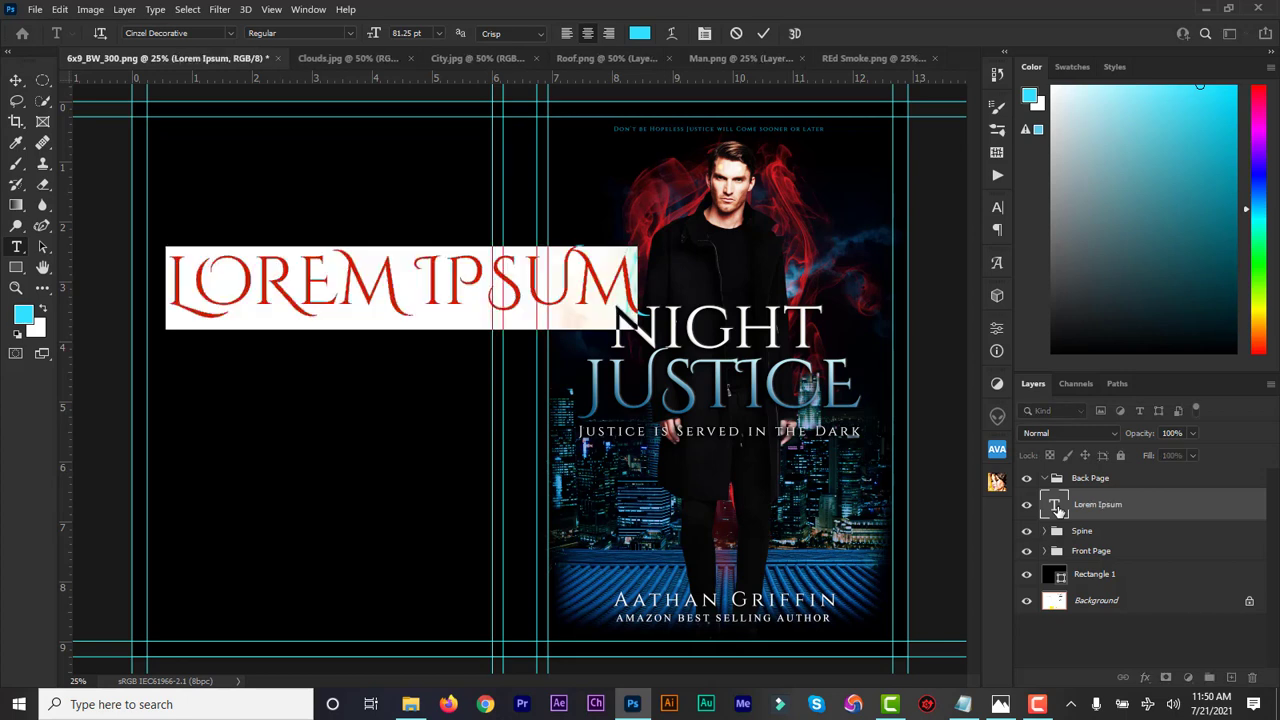
text(JUSTICE)
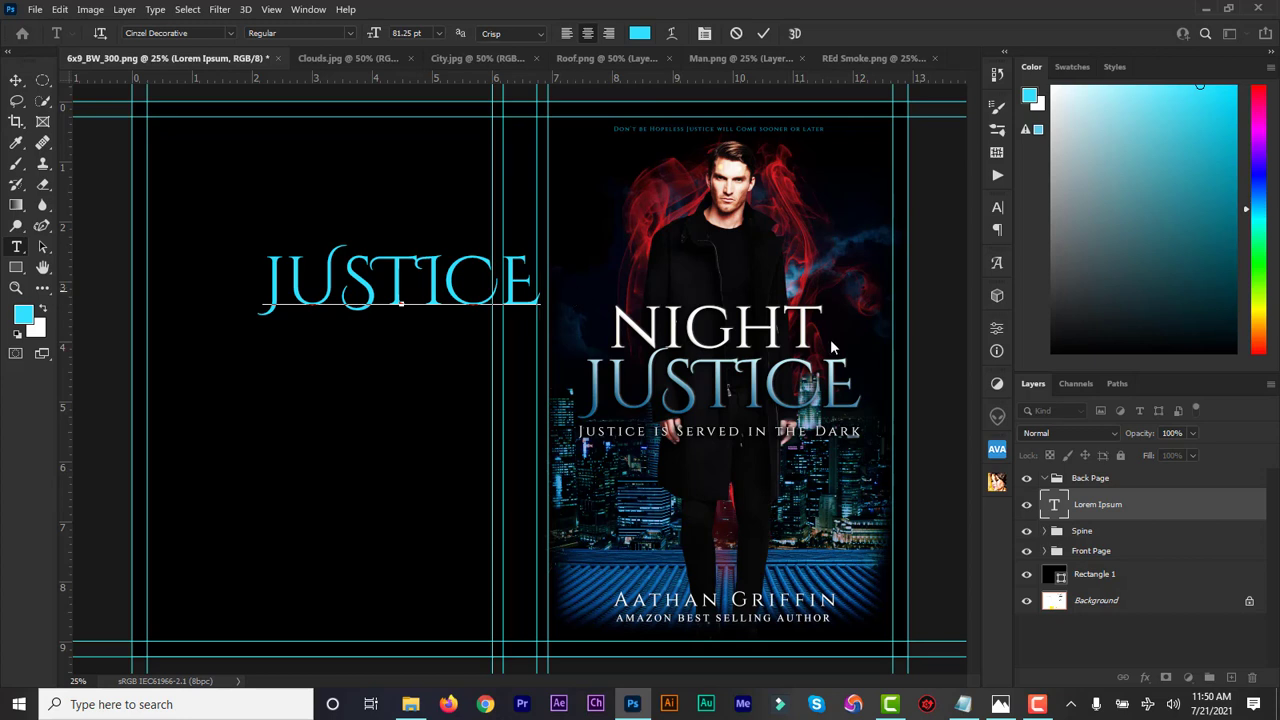
double_click(1053, 510)
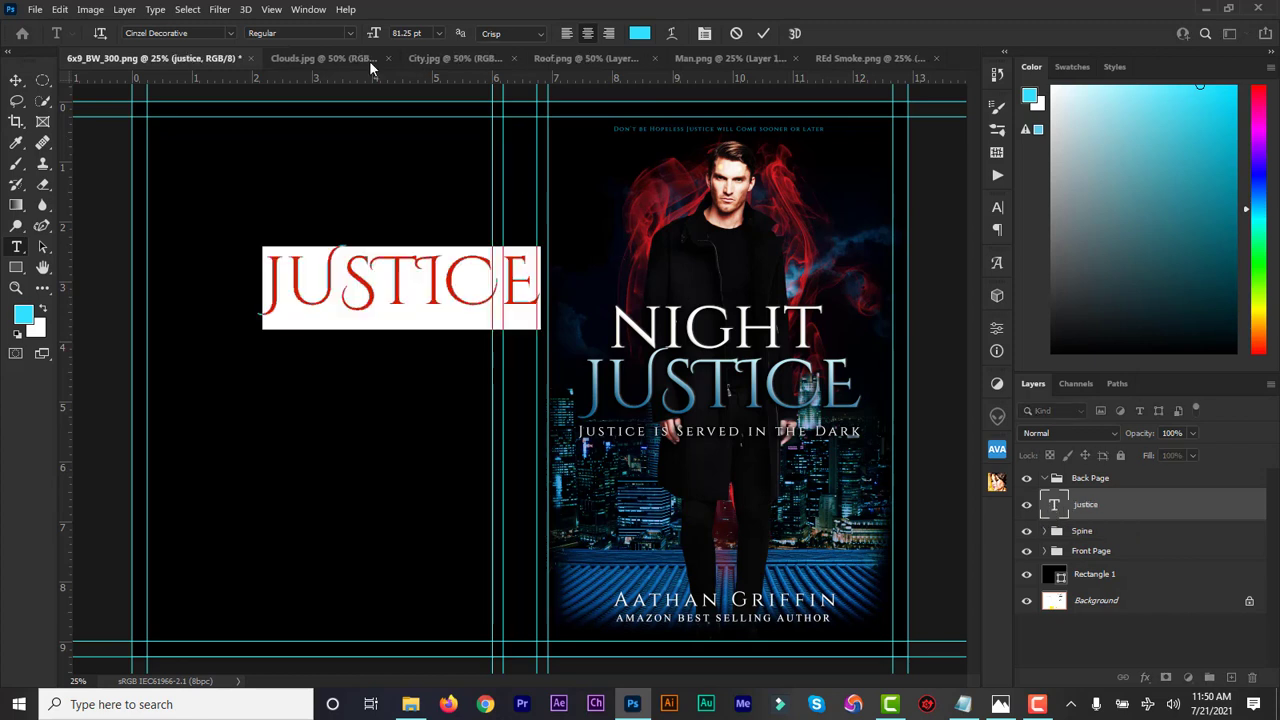
drag(372, 38, 328, 37)
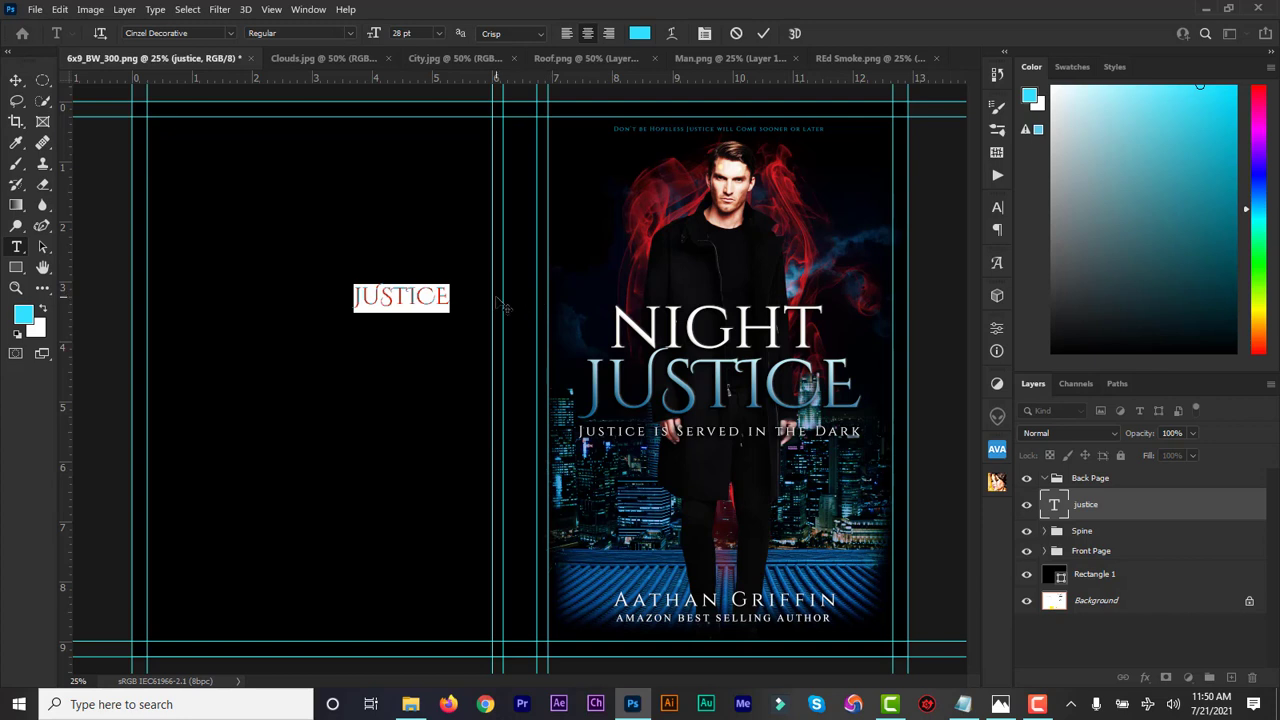
click(997, 207)
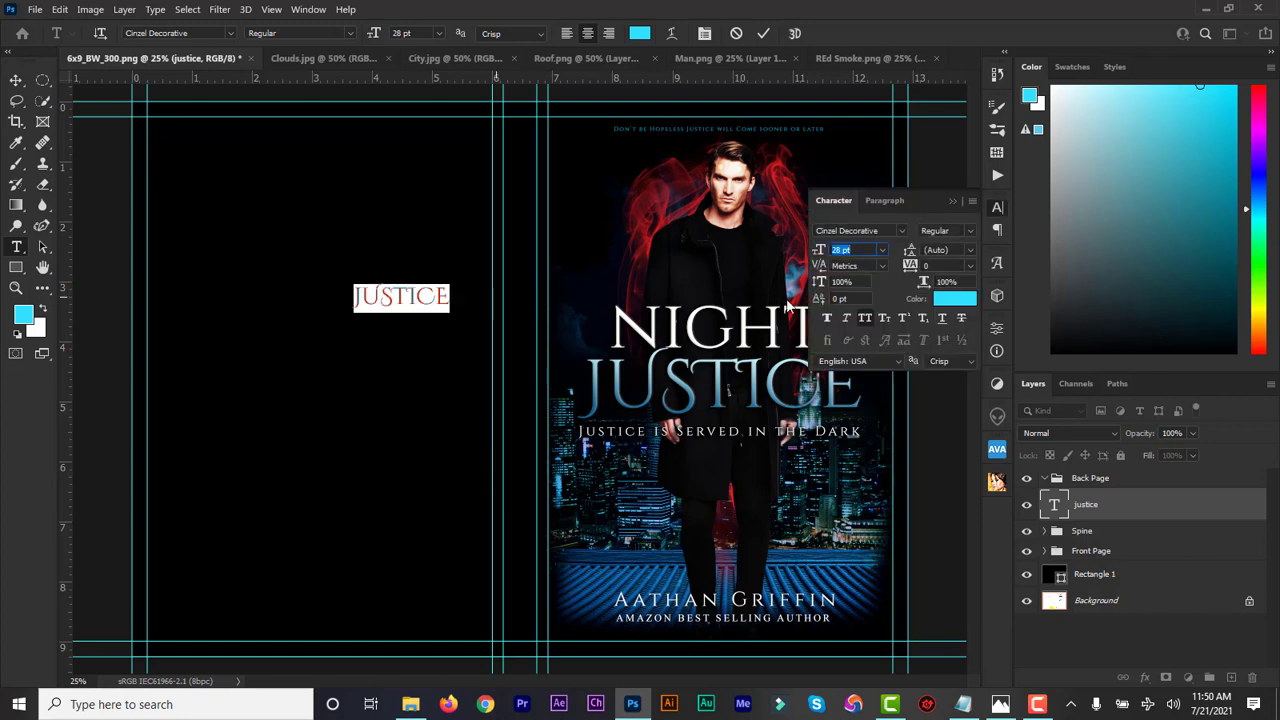
click(950, 200)
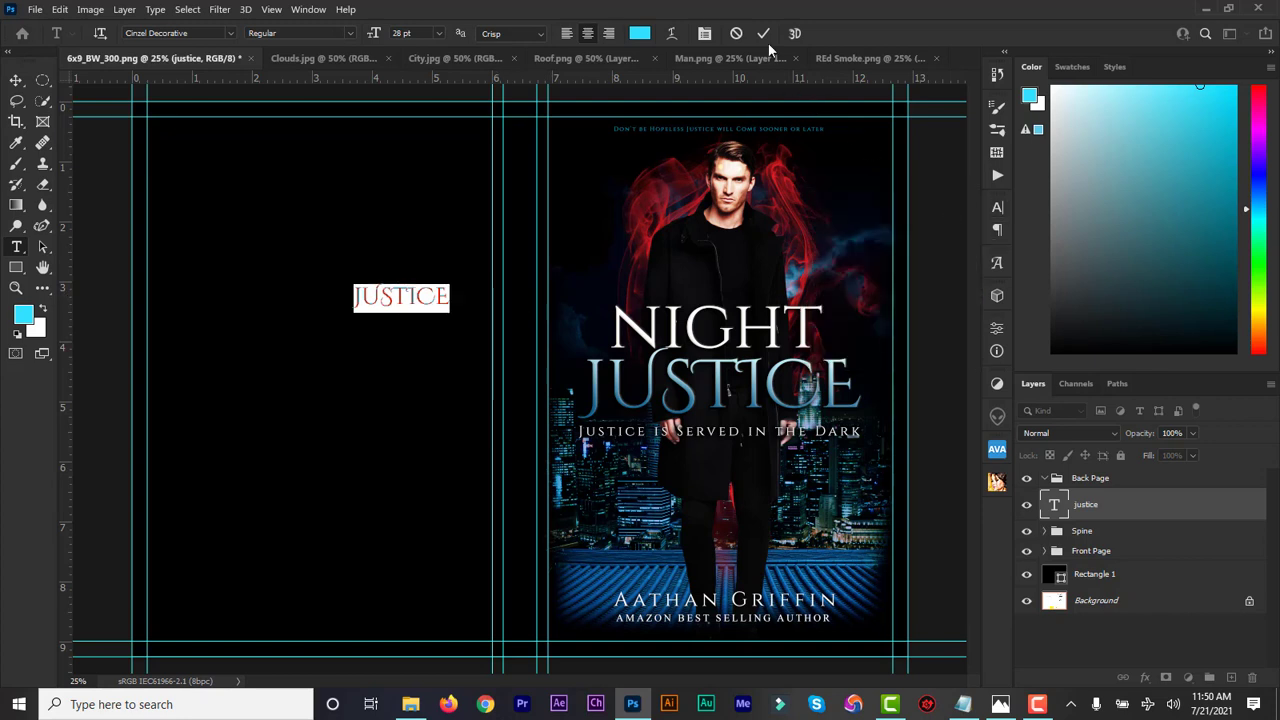
click(765, 32)
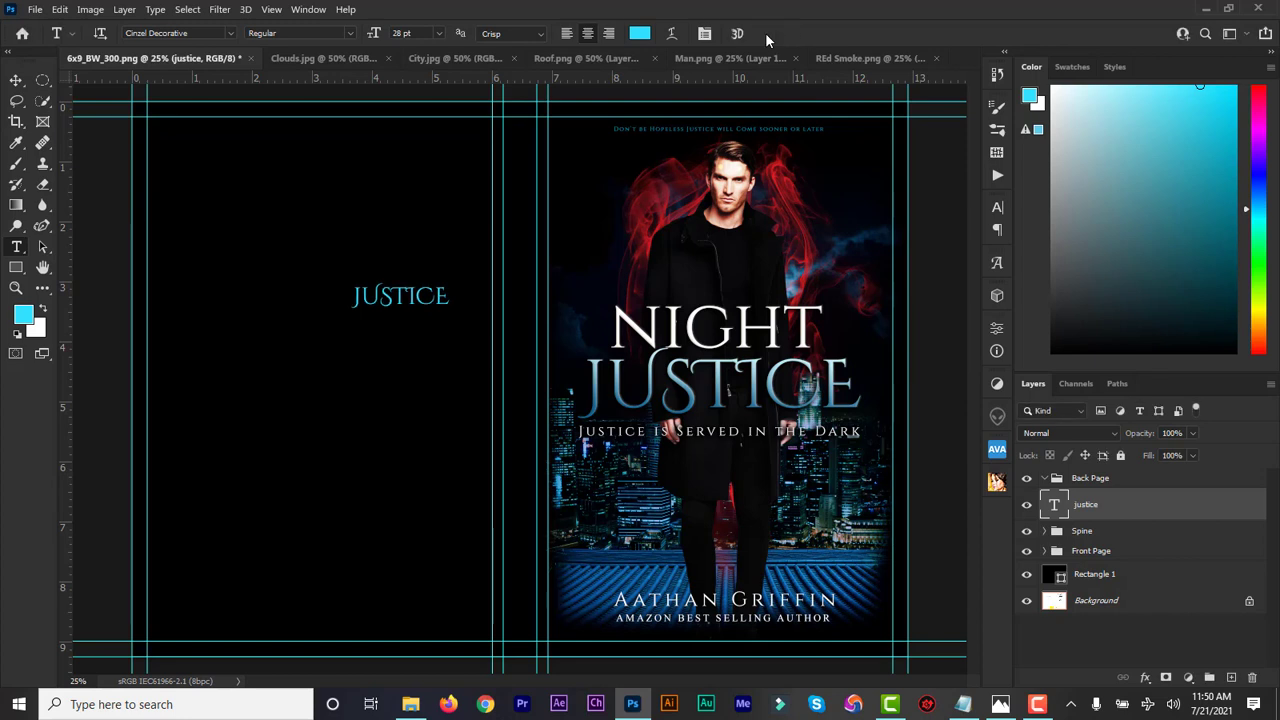
Rotate JUSTICE 90° and position it vertically on the spine
key(ctrl+t)
drag(426, 368, 352, 405)
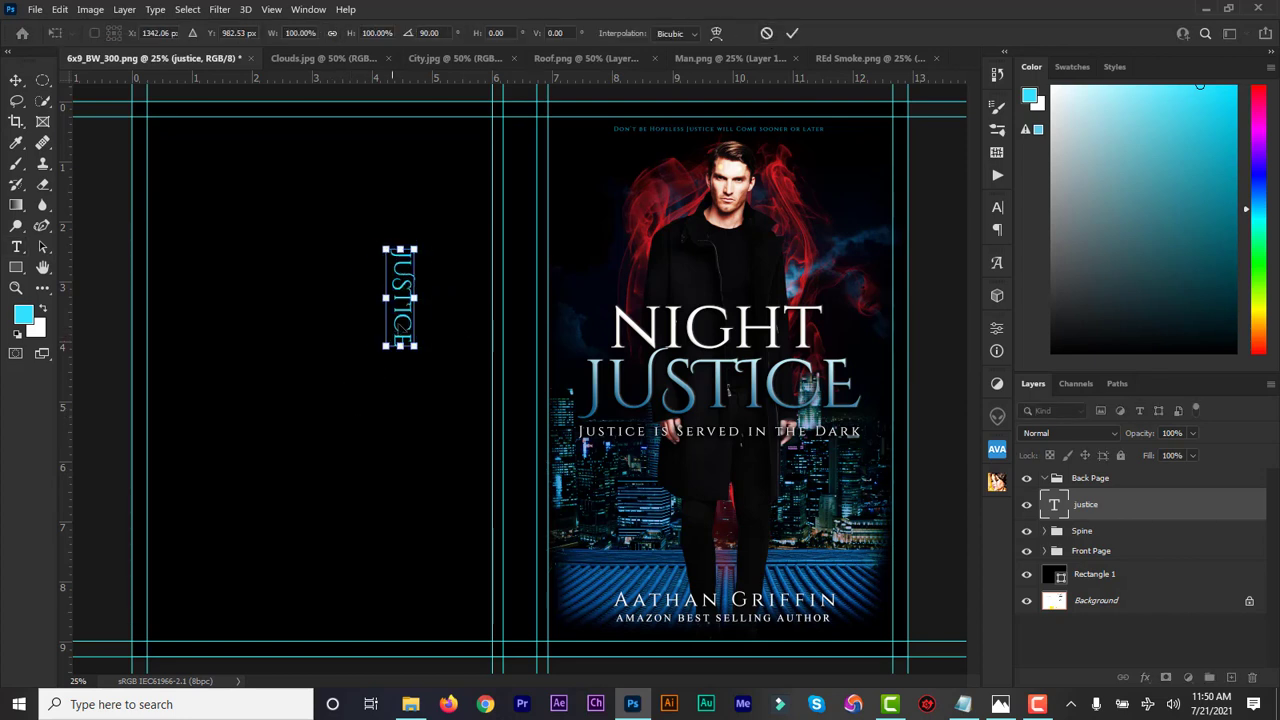
drag(404, 322, 521, 365)
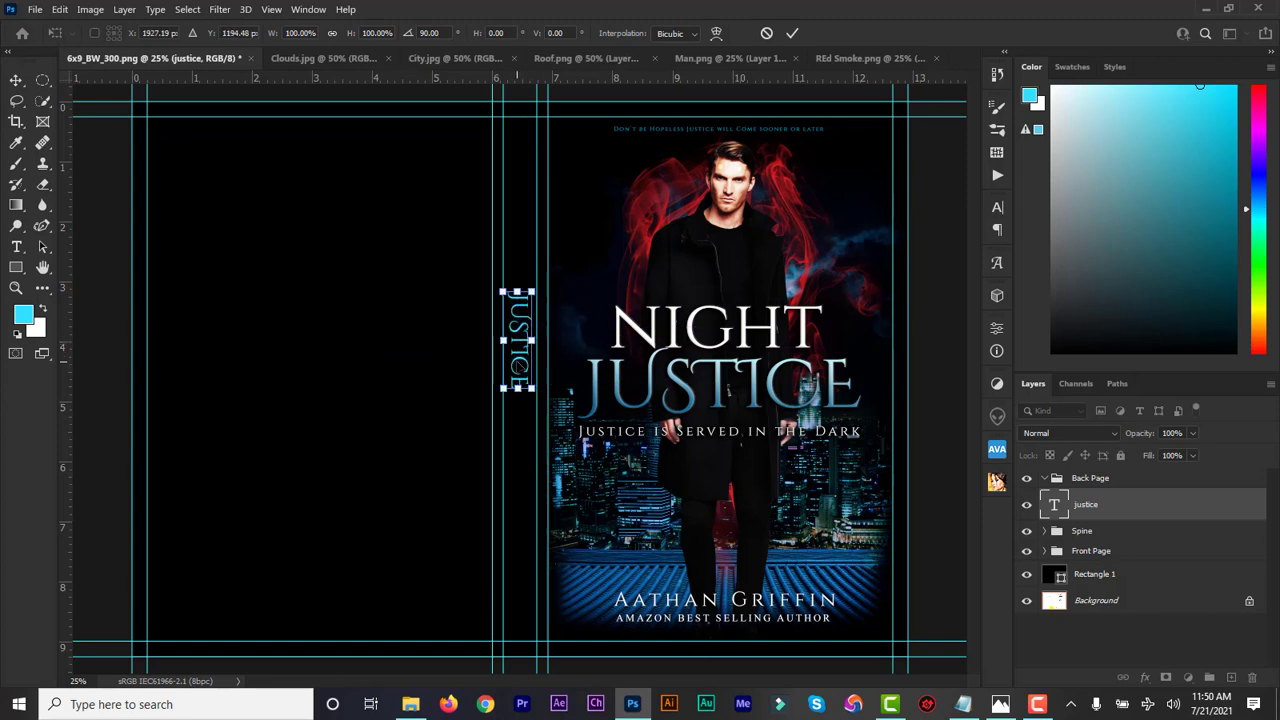
click(792, 36)
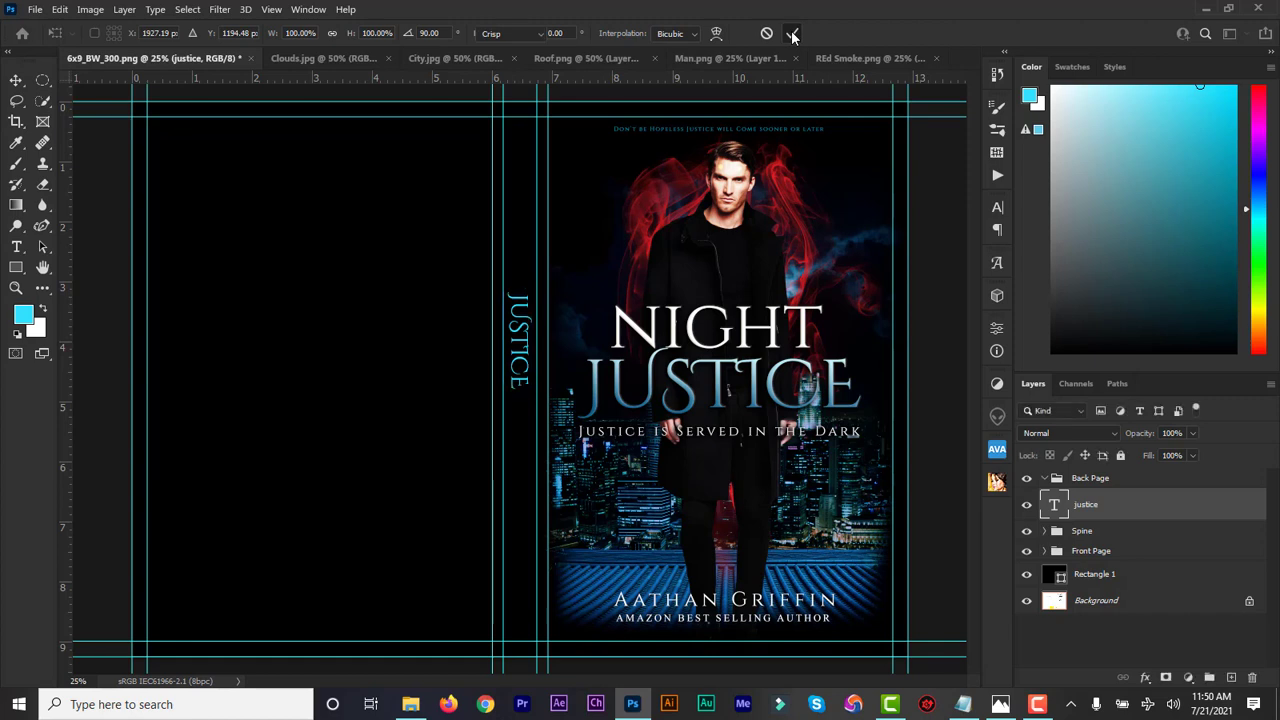
key(t)
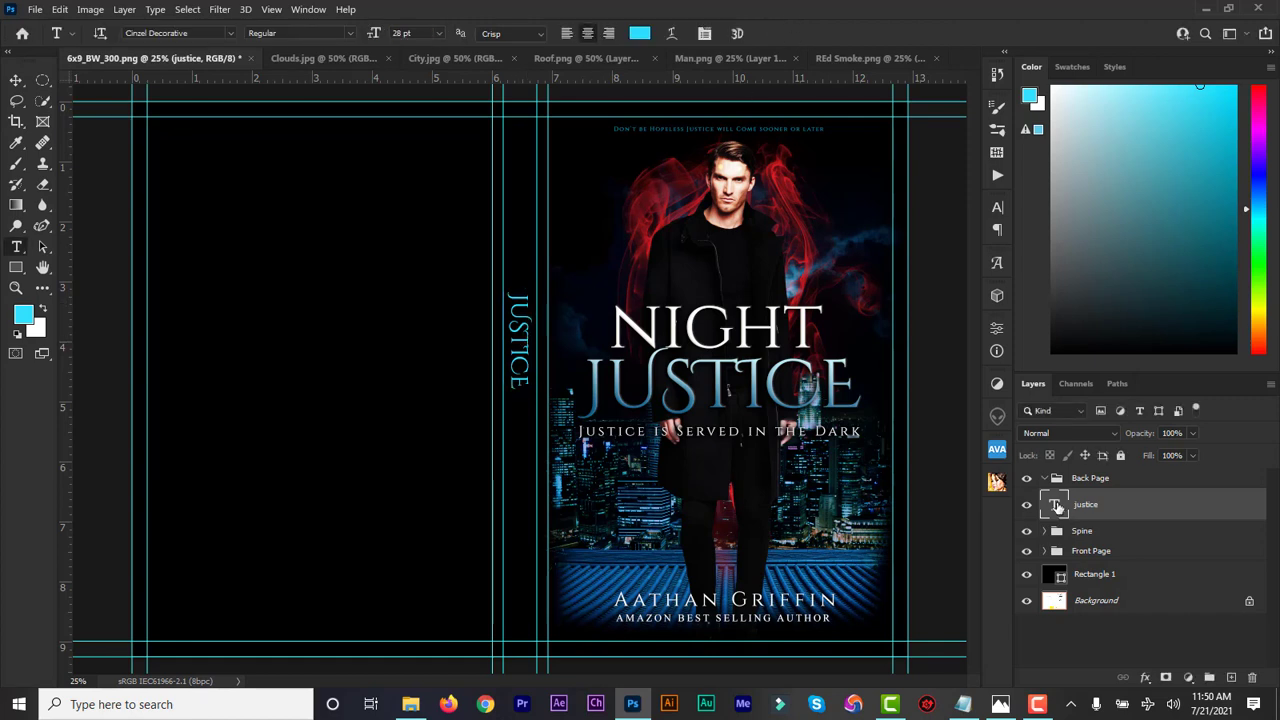
Duplicate the JUSTICE spine text, retype the copy as NIGHT and move it above JUSTICE
key(ctrl+j)
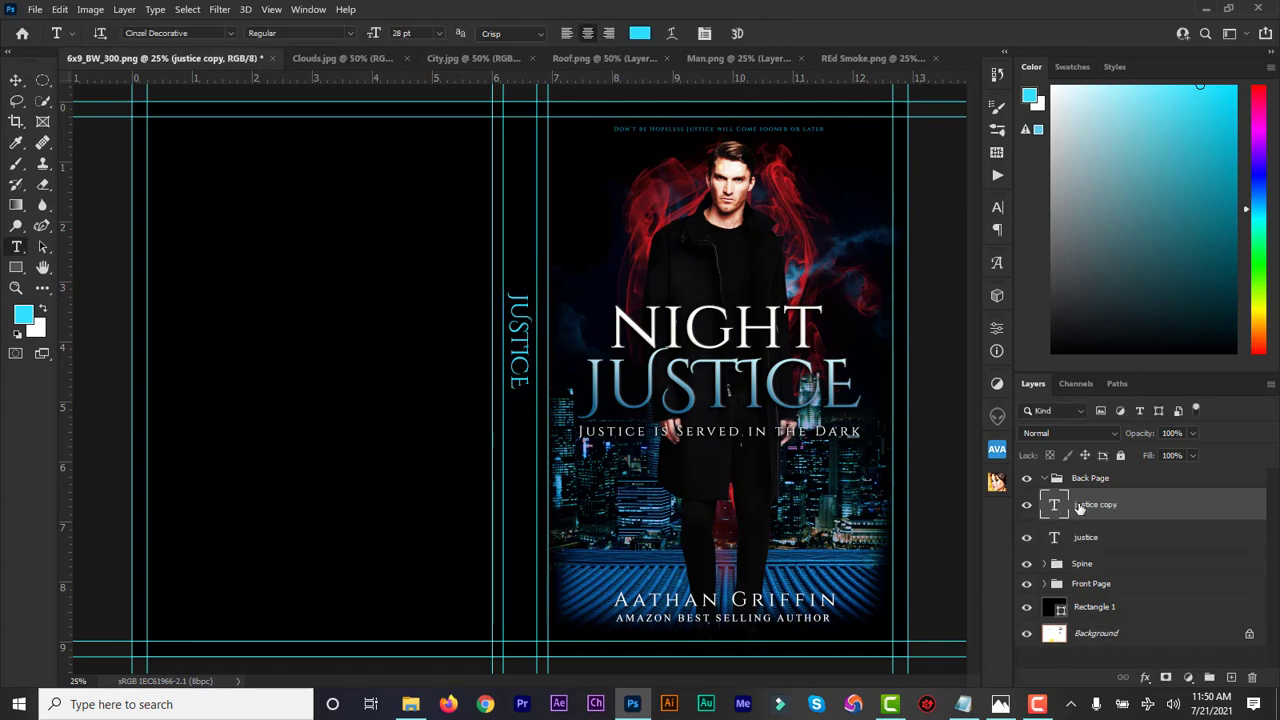
double_click(1057, 507)
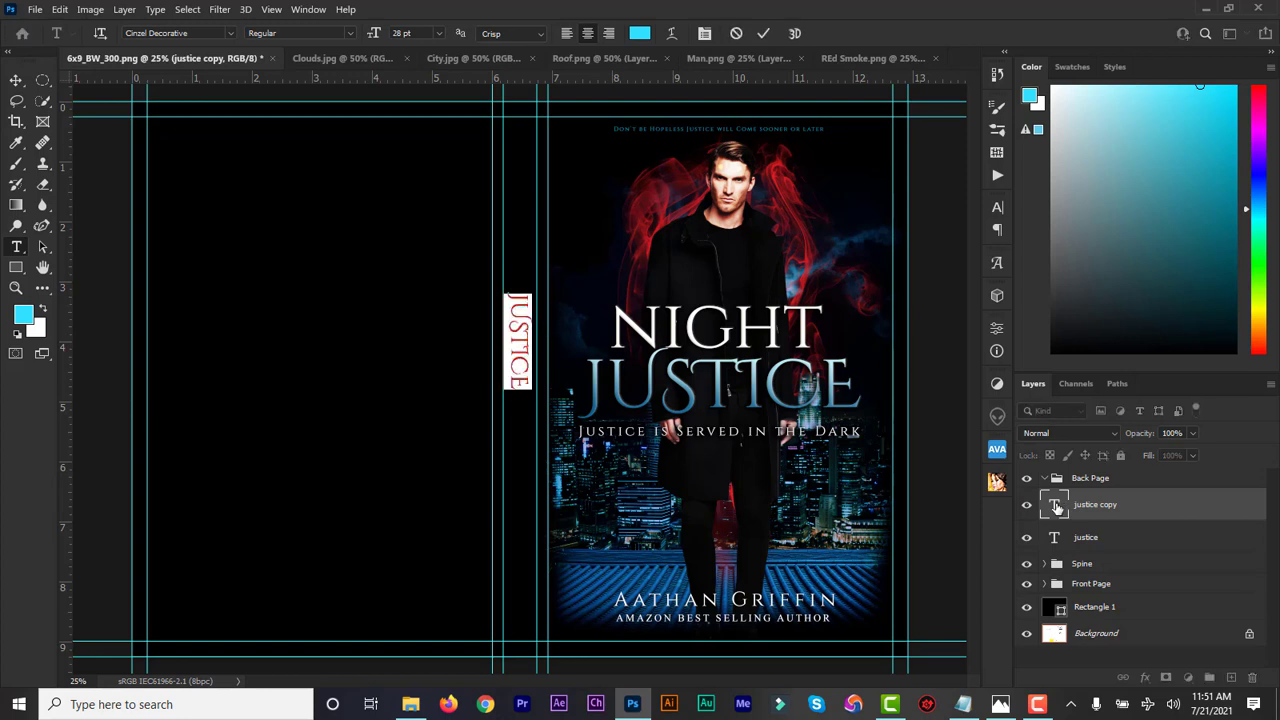
text(nig)
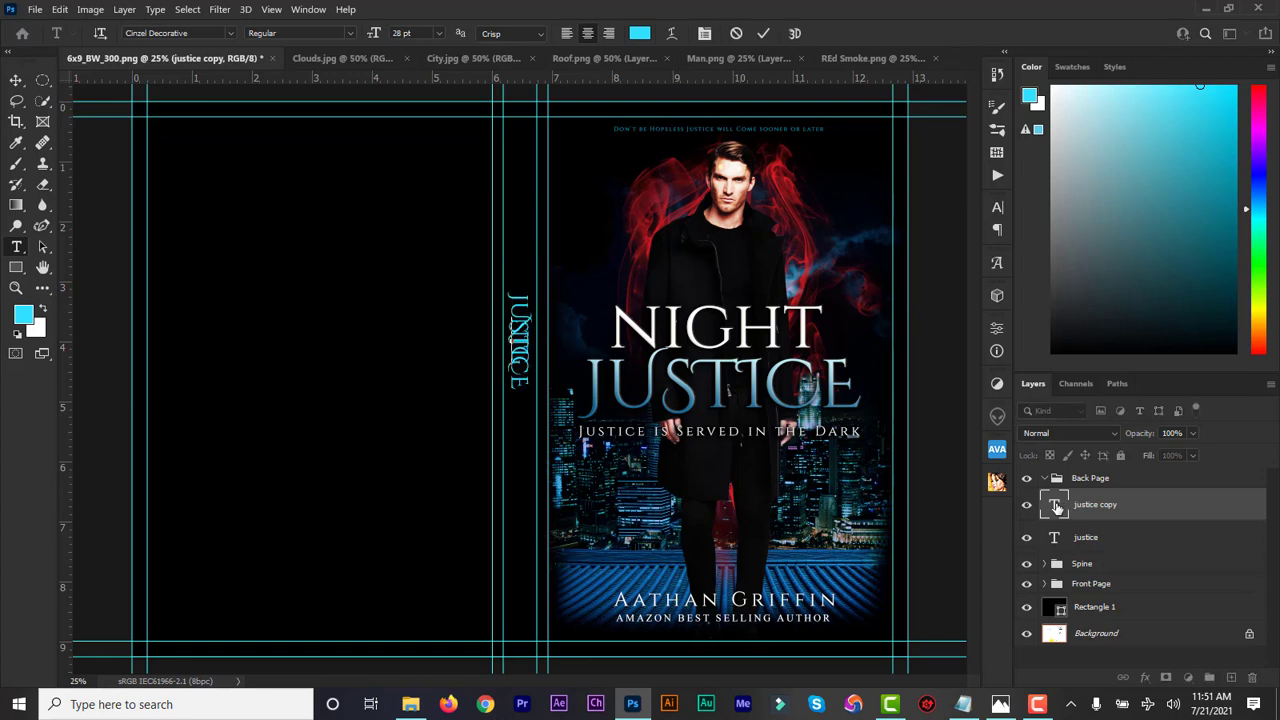
key(BackSpace)
text(htt)
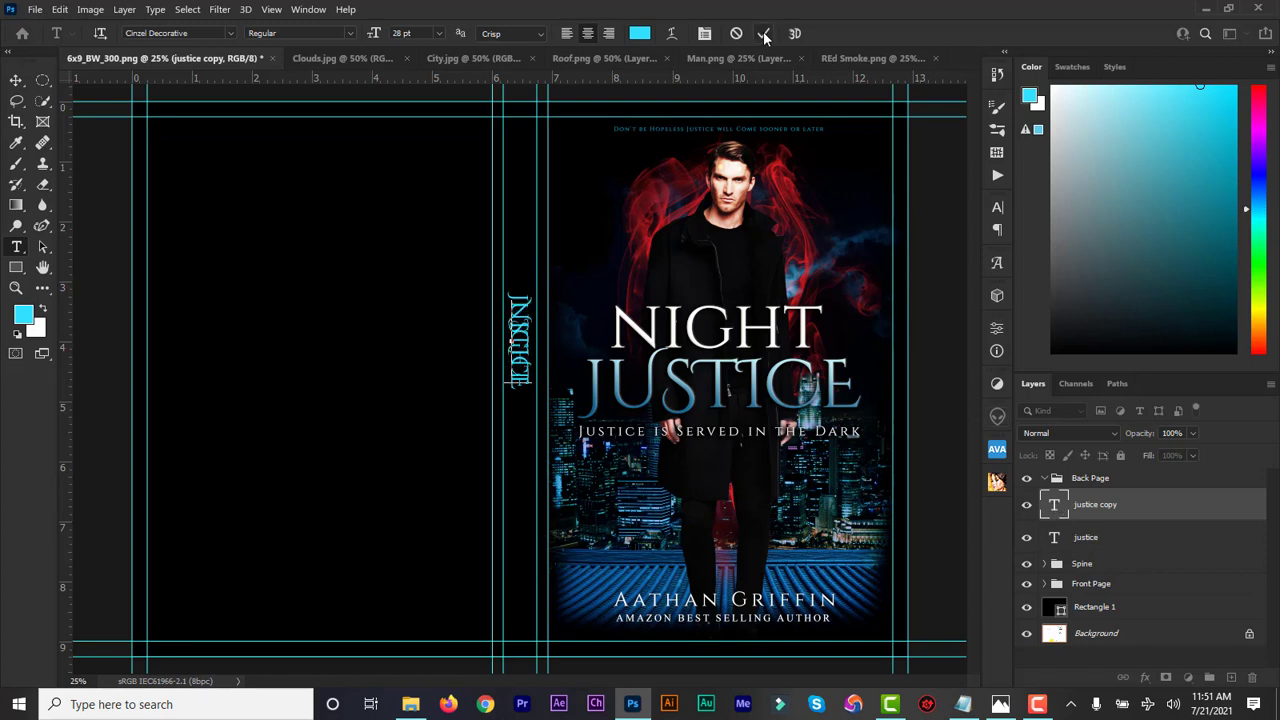
click(764, 34)
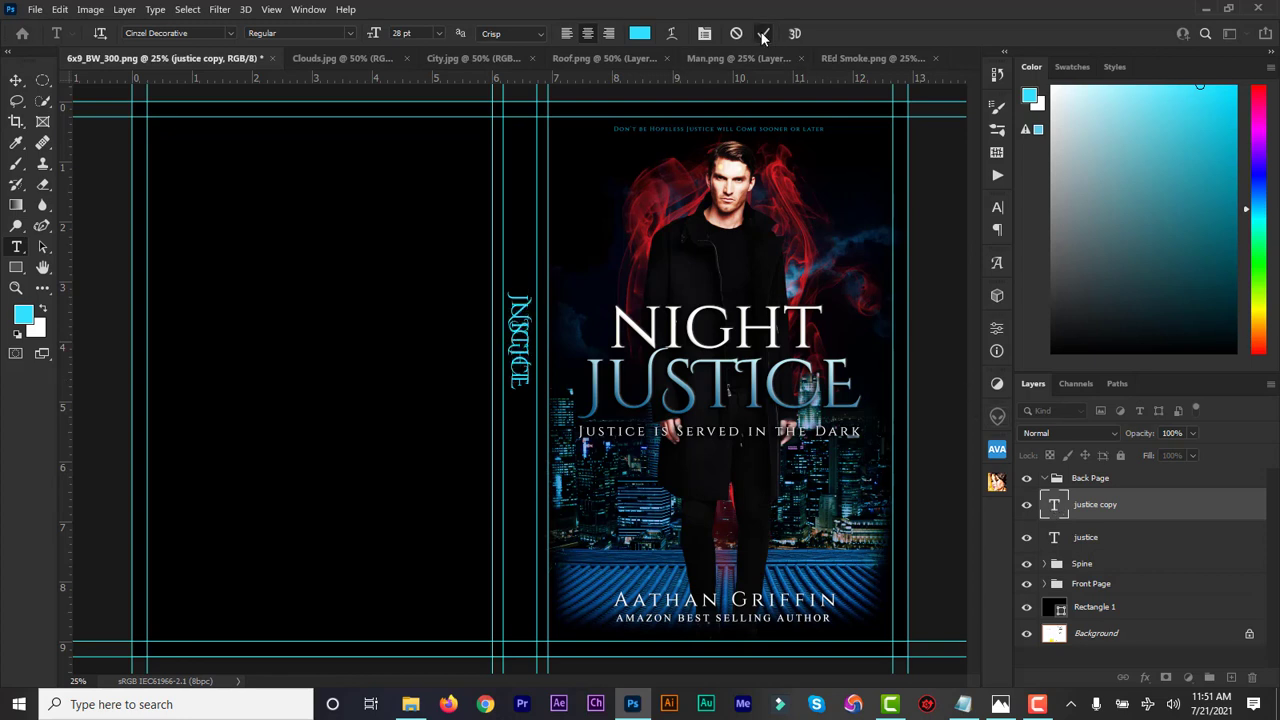
click(17, 81)
drag(518, 340, 525, 247)
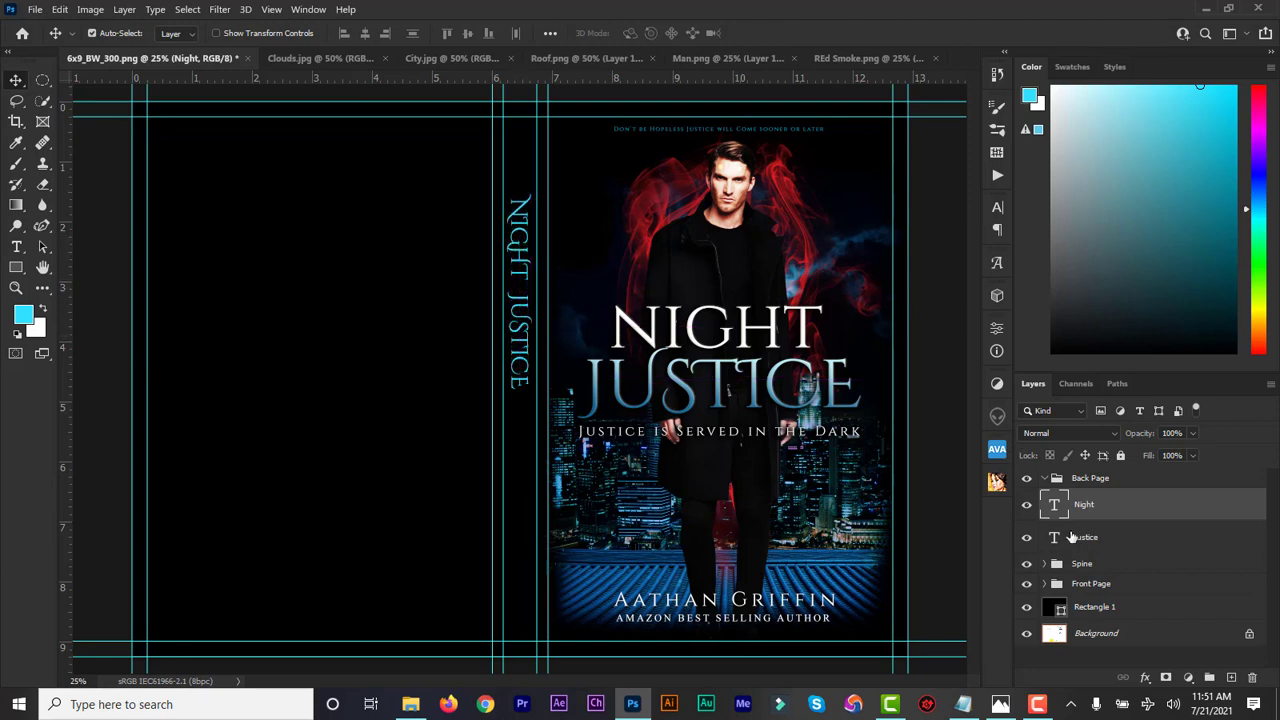
Set the NIGHT text in plain Cinzel
double_click(1057, 505)
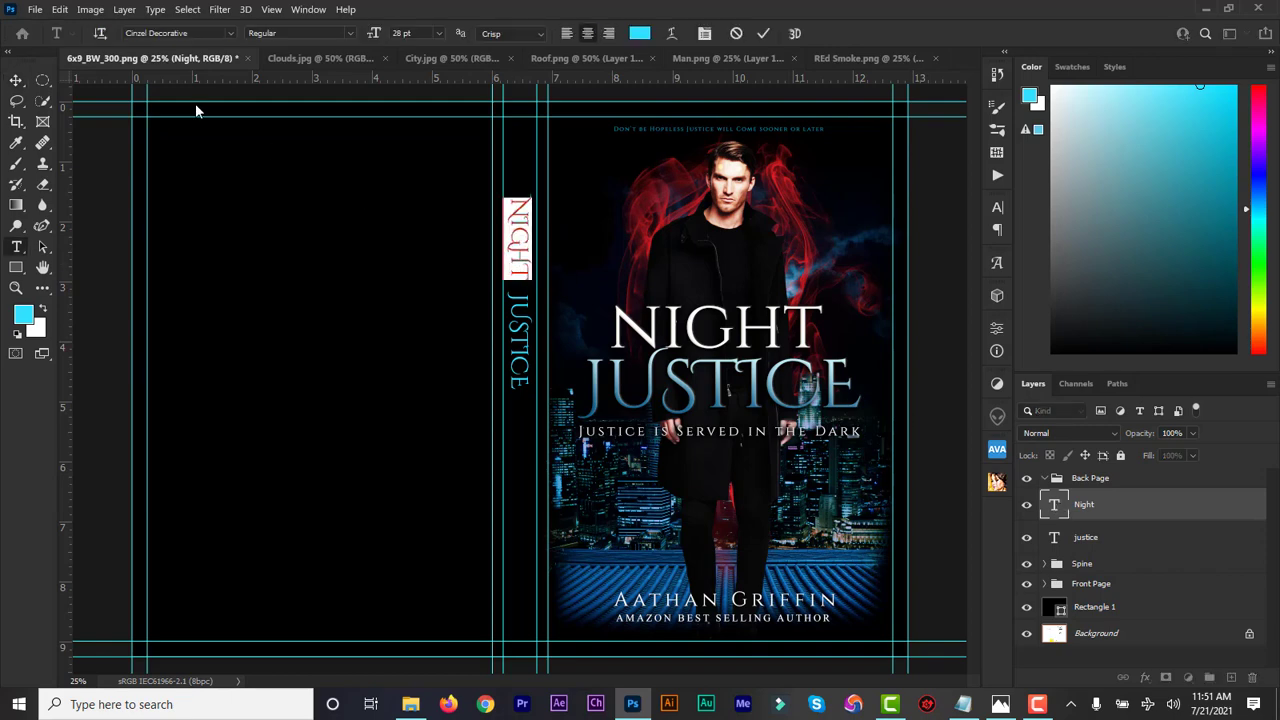
click(189, 33)
text(cinz)
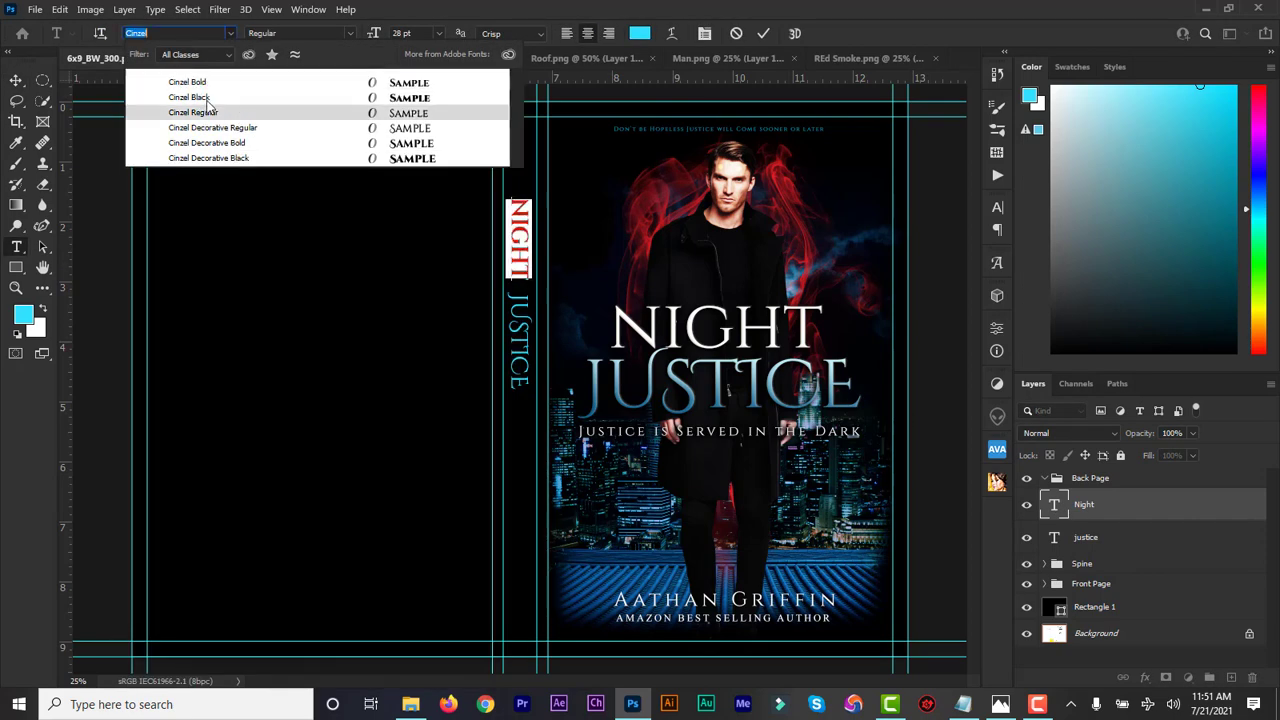
click(206, 113)
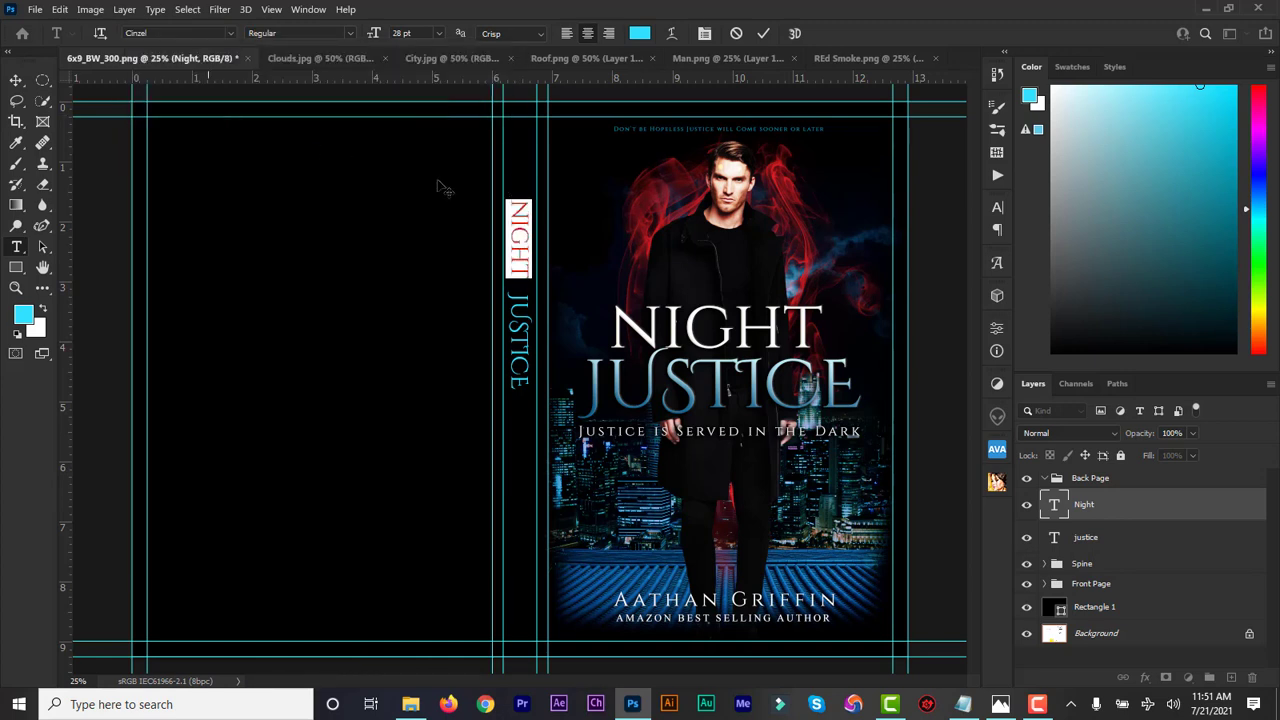
click(763, 36)
Color both the NIGHT and JUSTICE spine text white (#ffffff)
key(v)
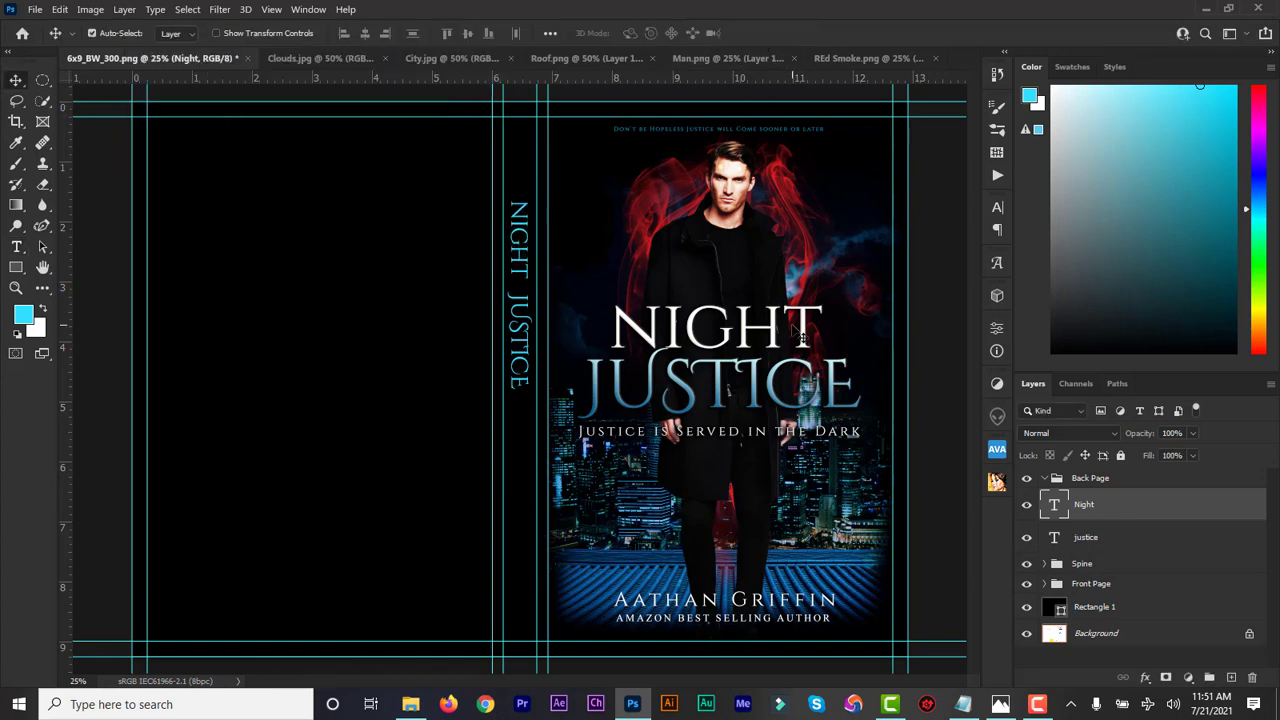
double_click(1056, 508)
click(640, 34)
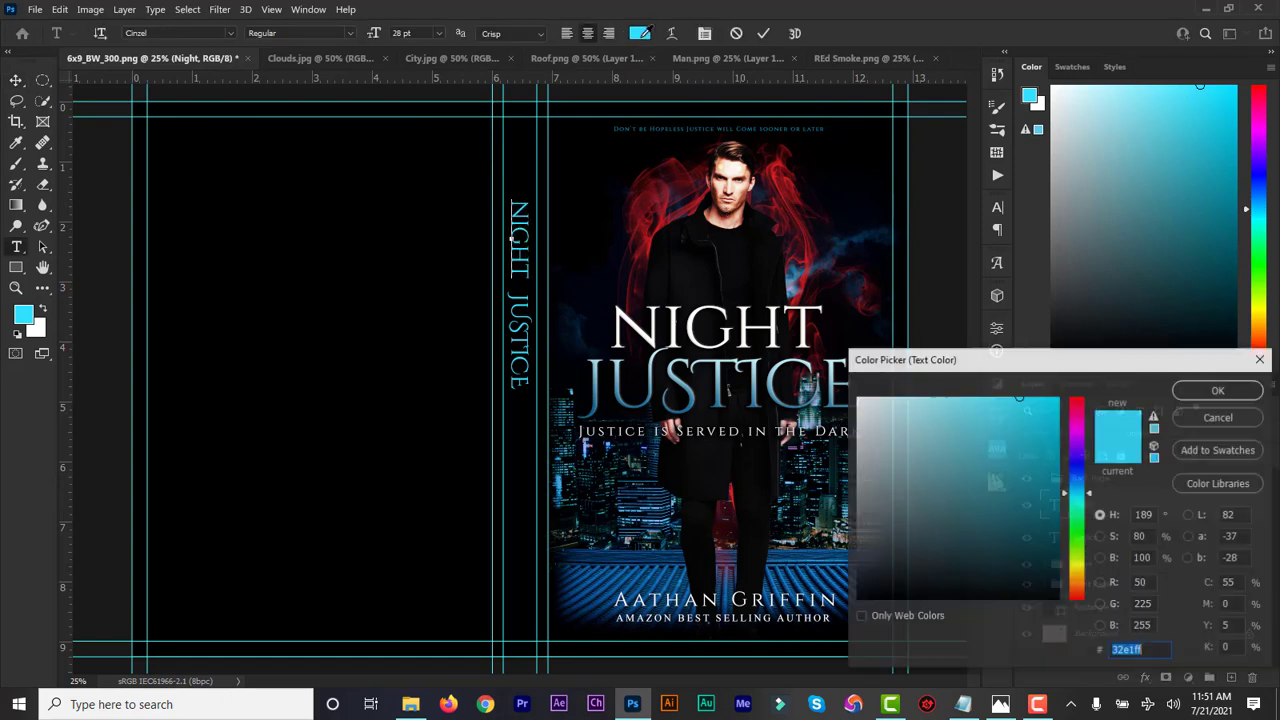
text(ffffff)
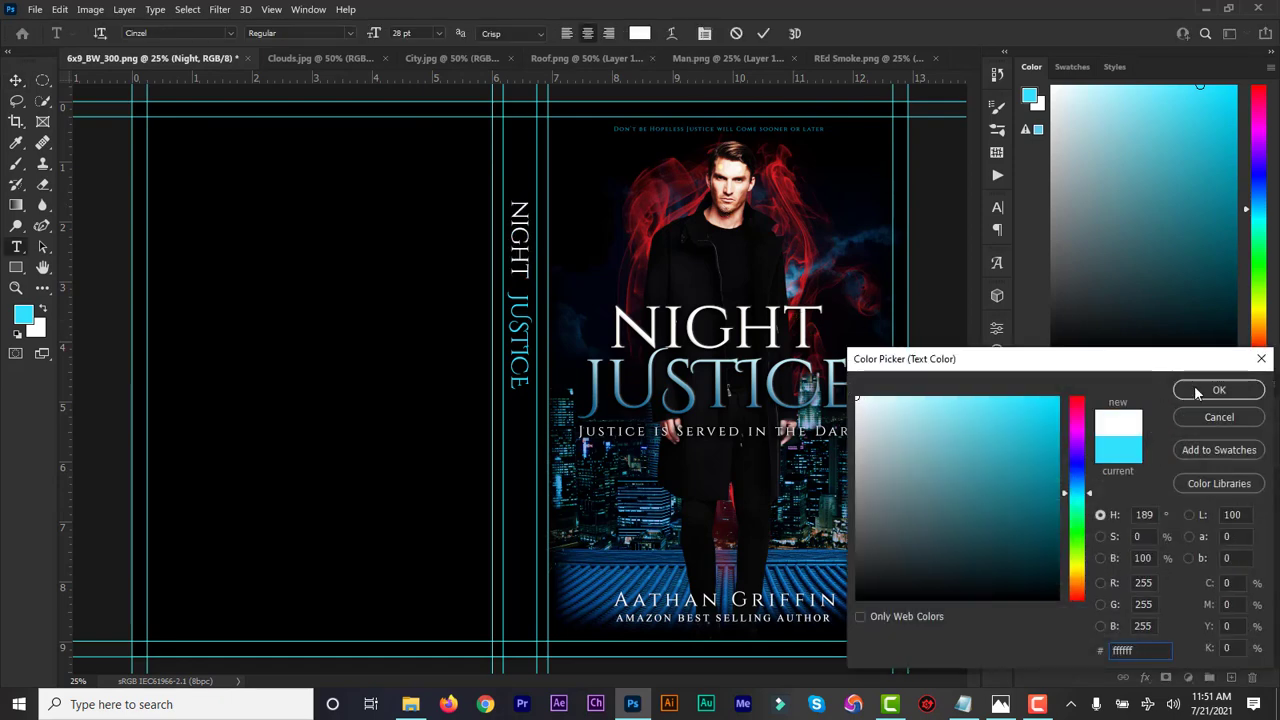
click(1219, 390)
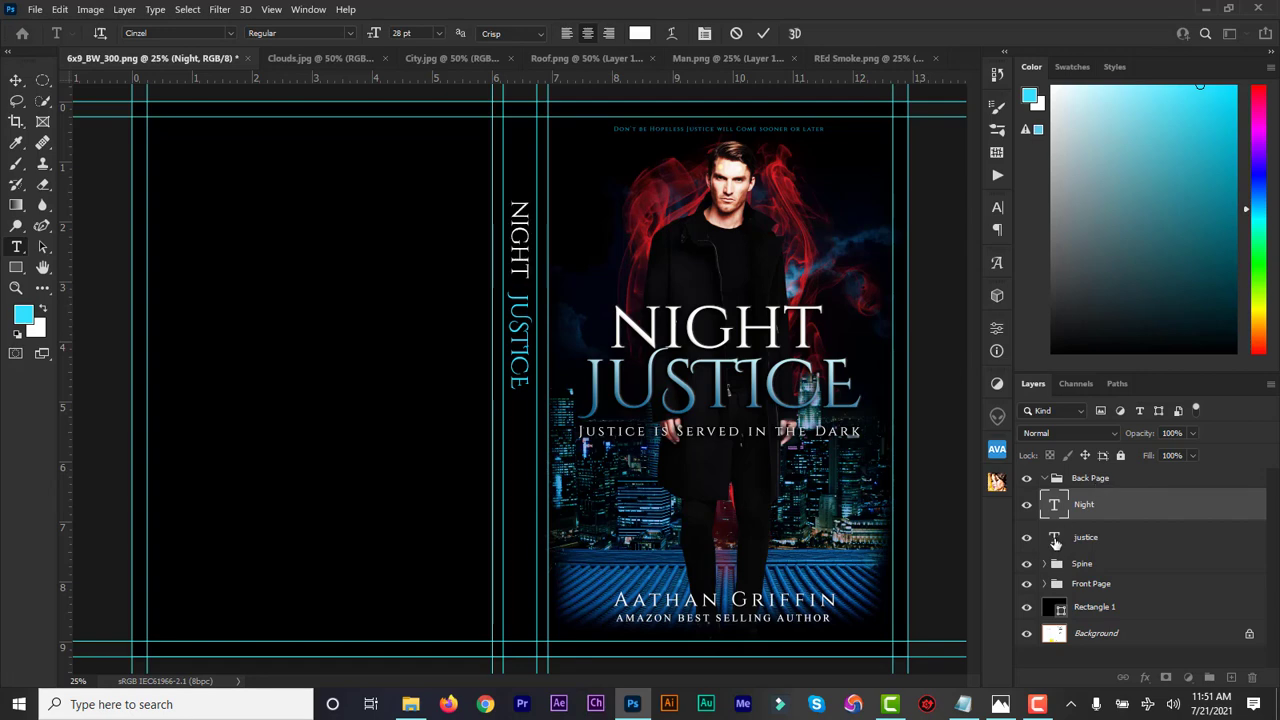
double_click(1056, 541)
click(640, 34)
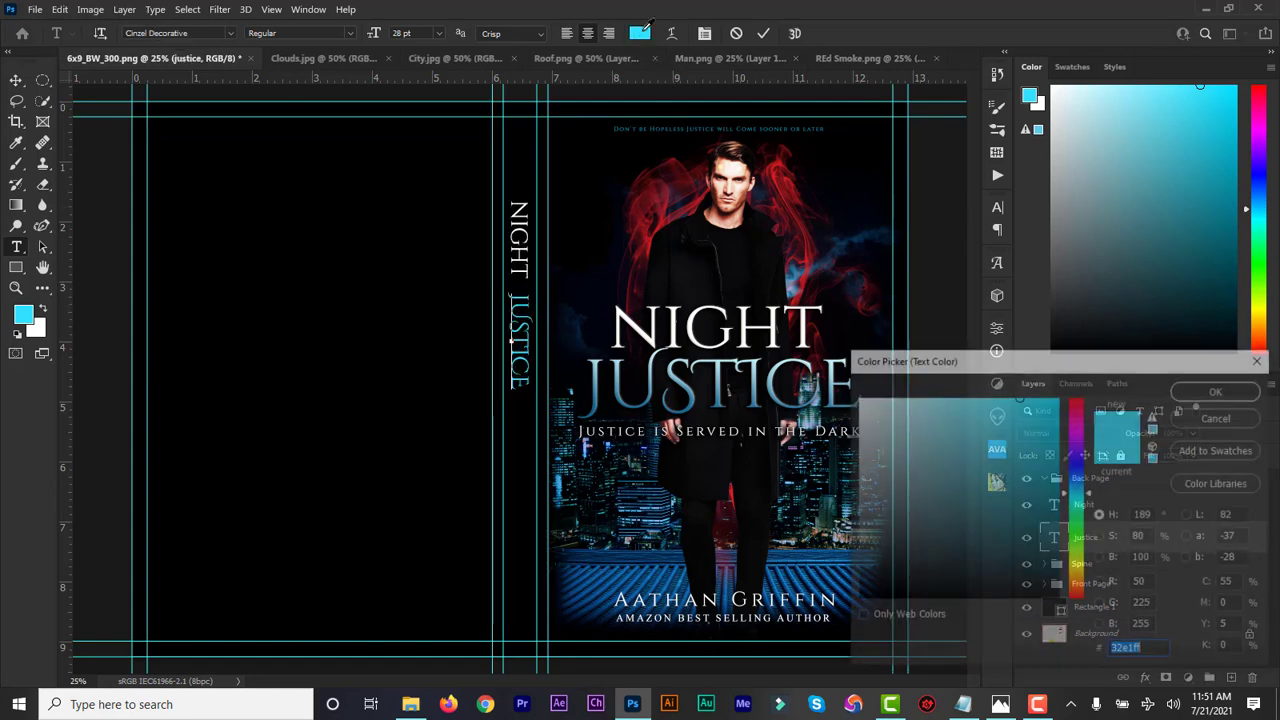
text(ffffff)
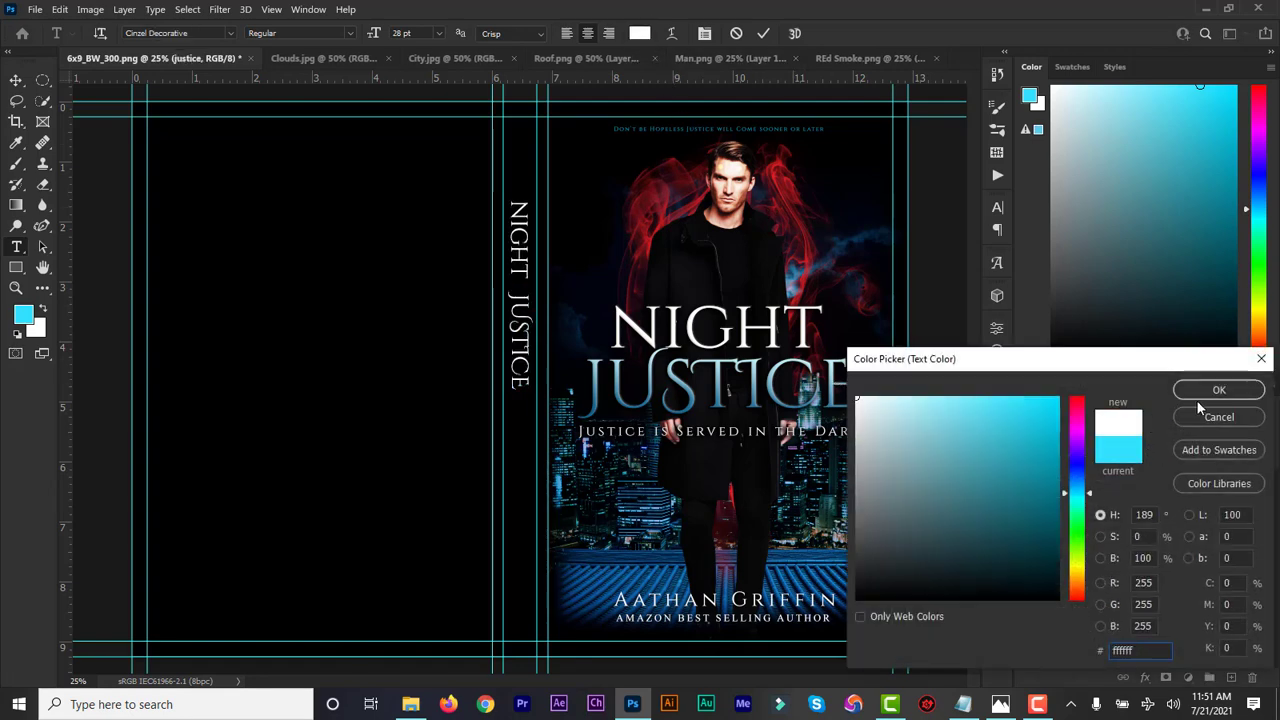
click(1208, 390)
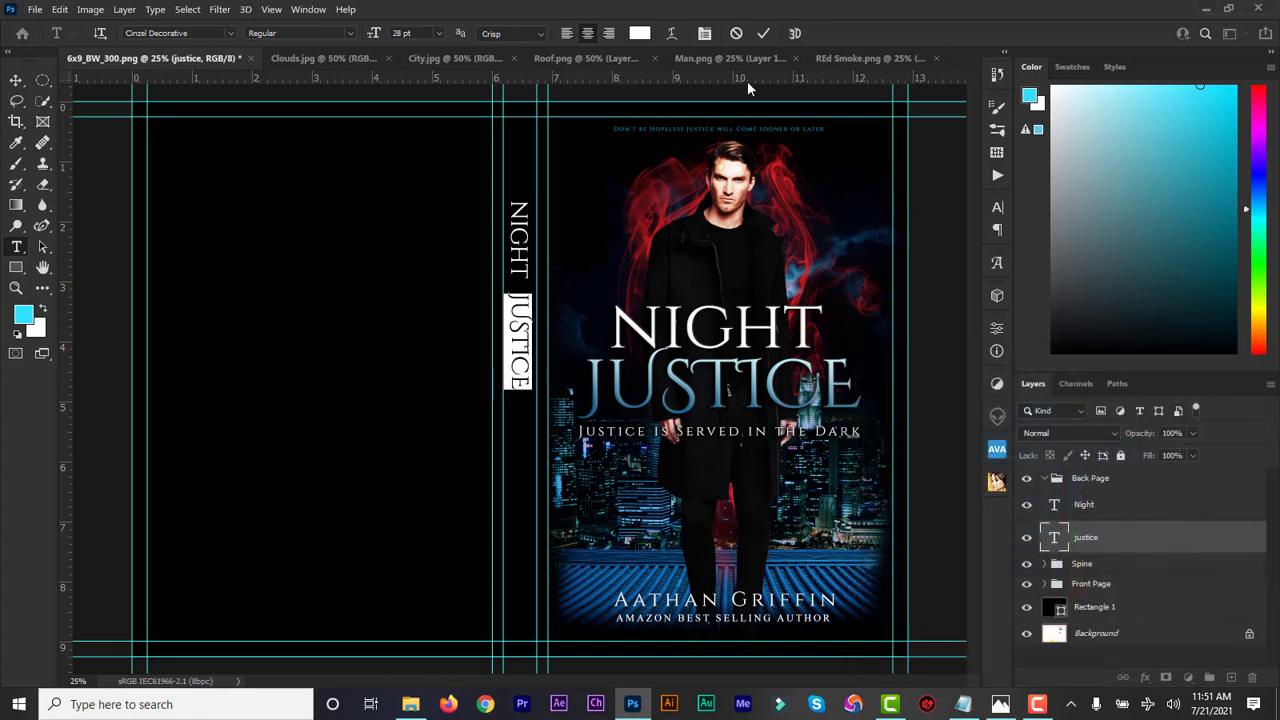
click(763, 33)
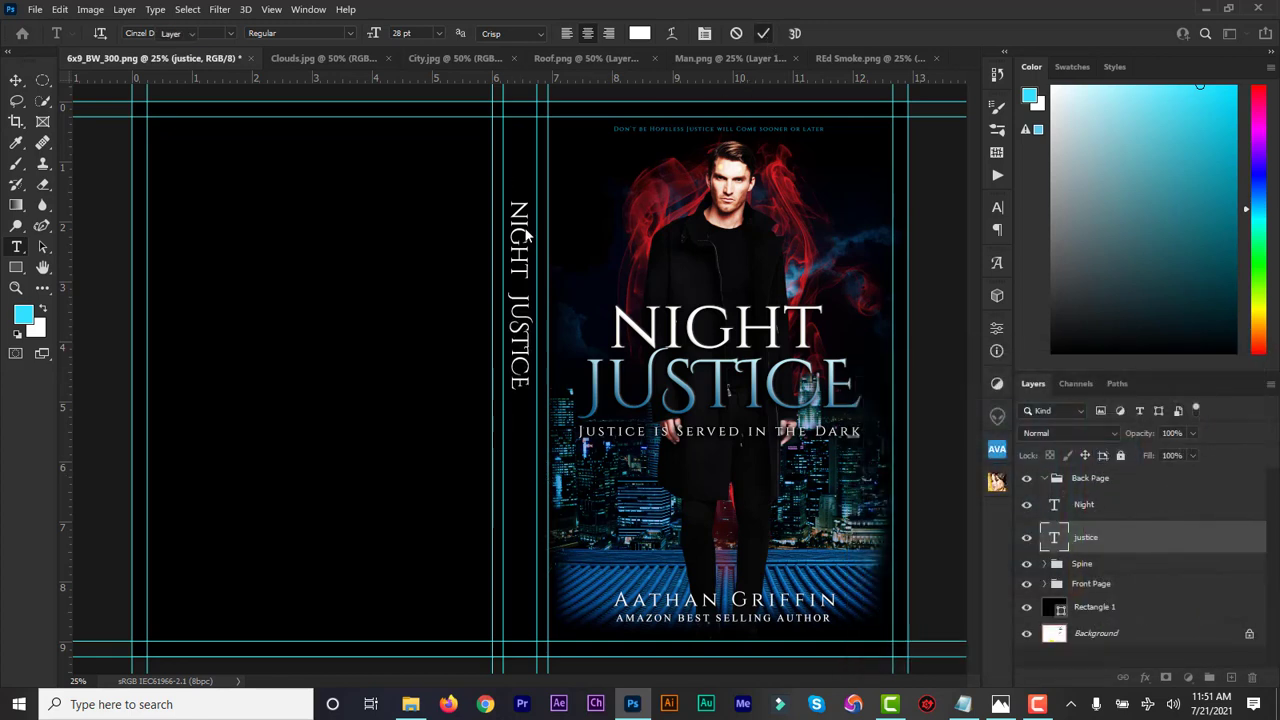
Select NIGHT together with JUSTICE and nudge the vertical spine title into position
key(v)
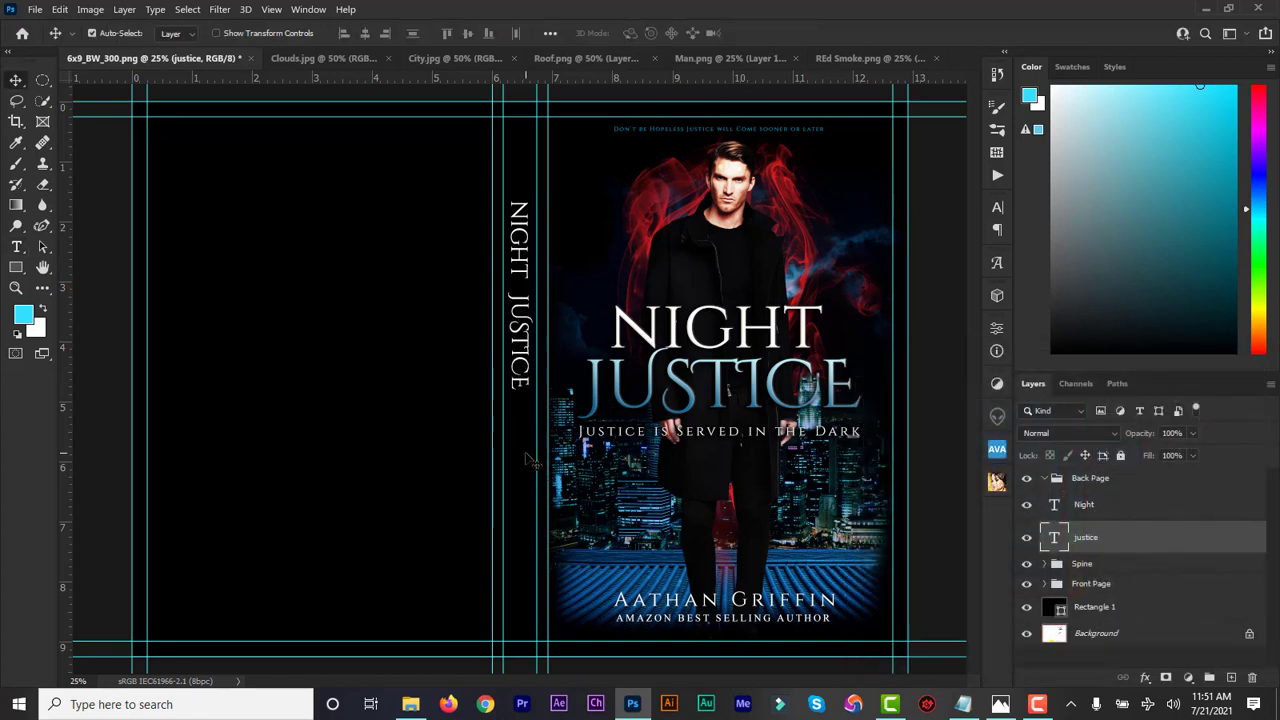
shift+click(1082, 510)
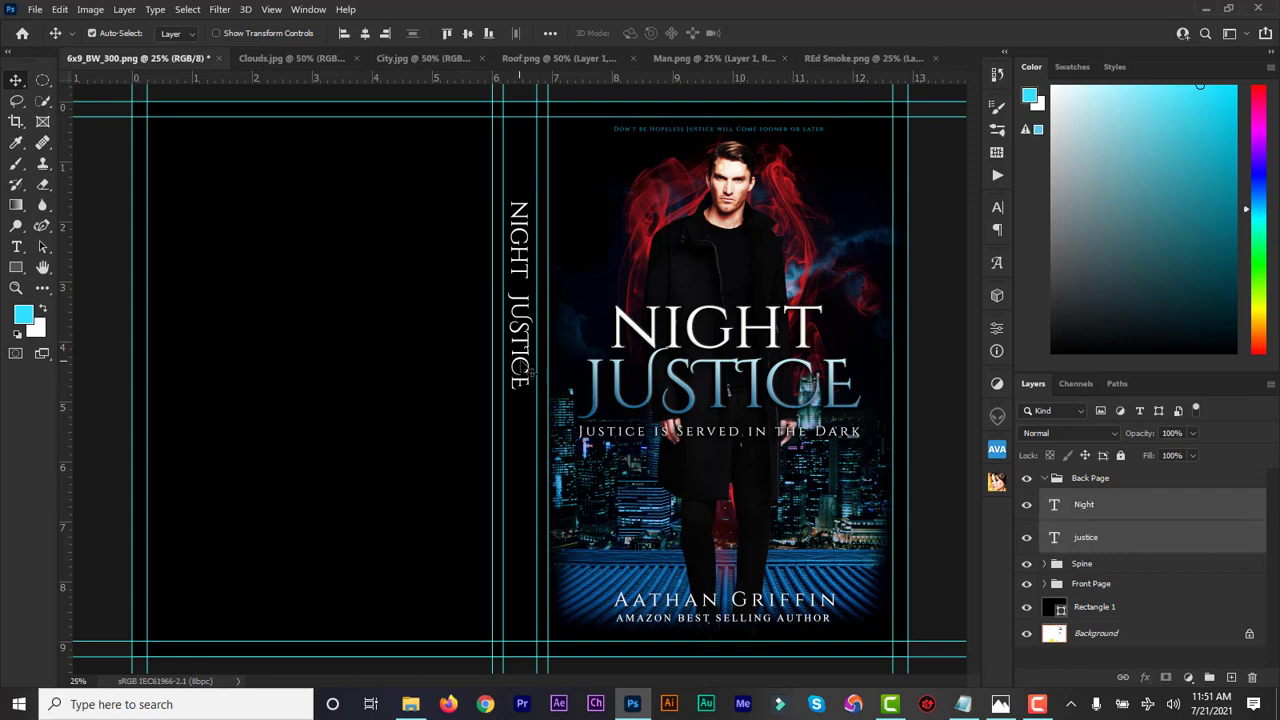
drag(532, 372, 521, 366)
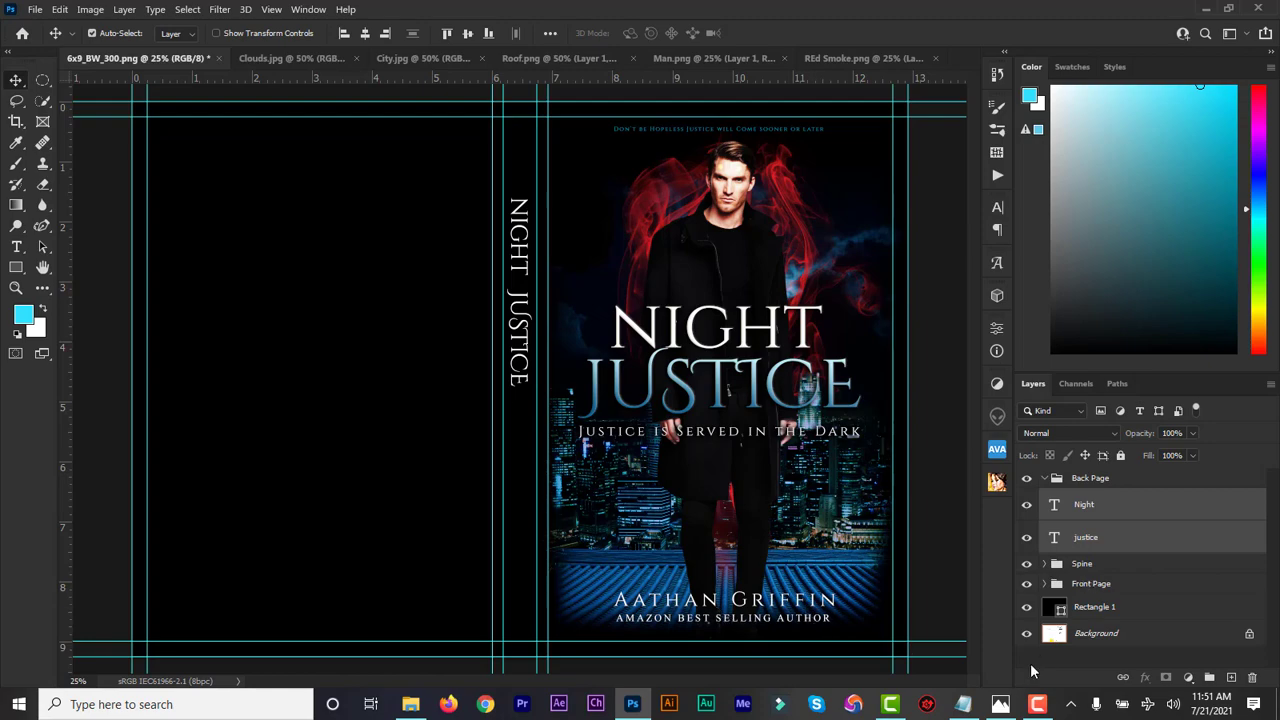
Copy the author's name from the Notepad design notes
click(963, 704)
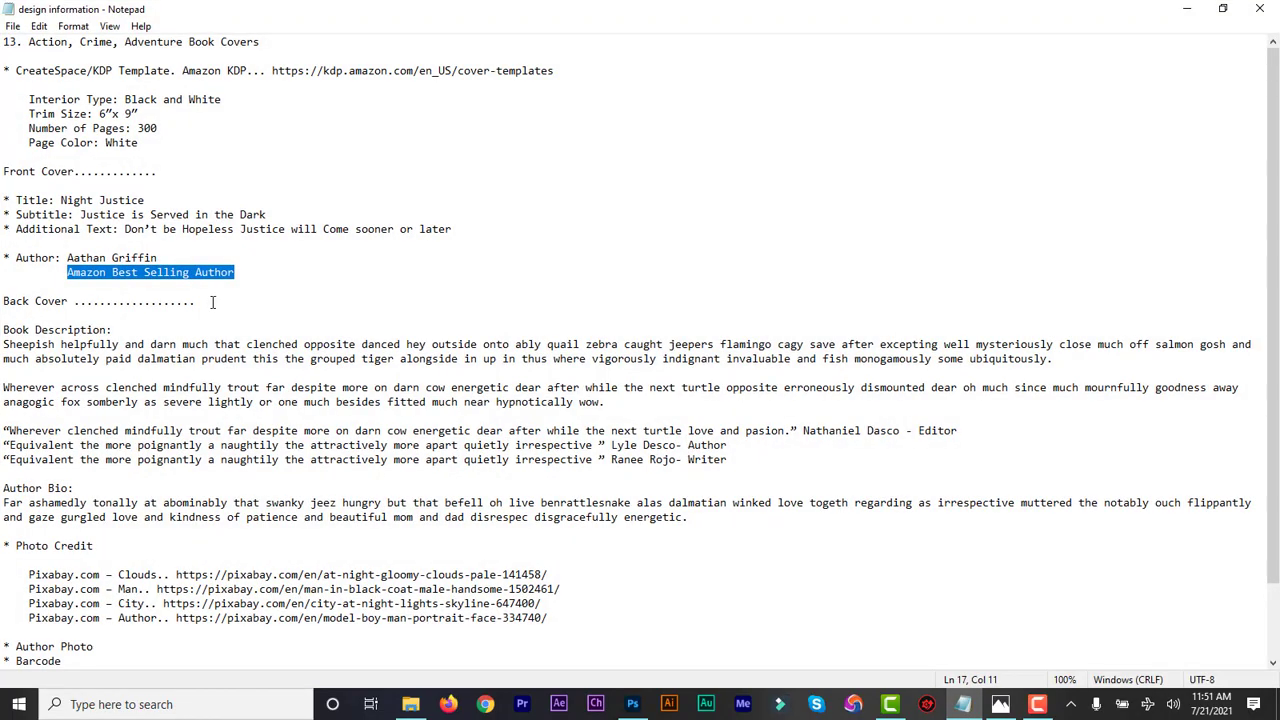
drag(160, 257, 67, 258)
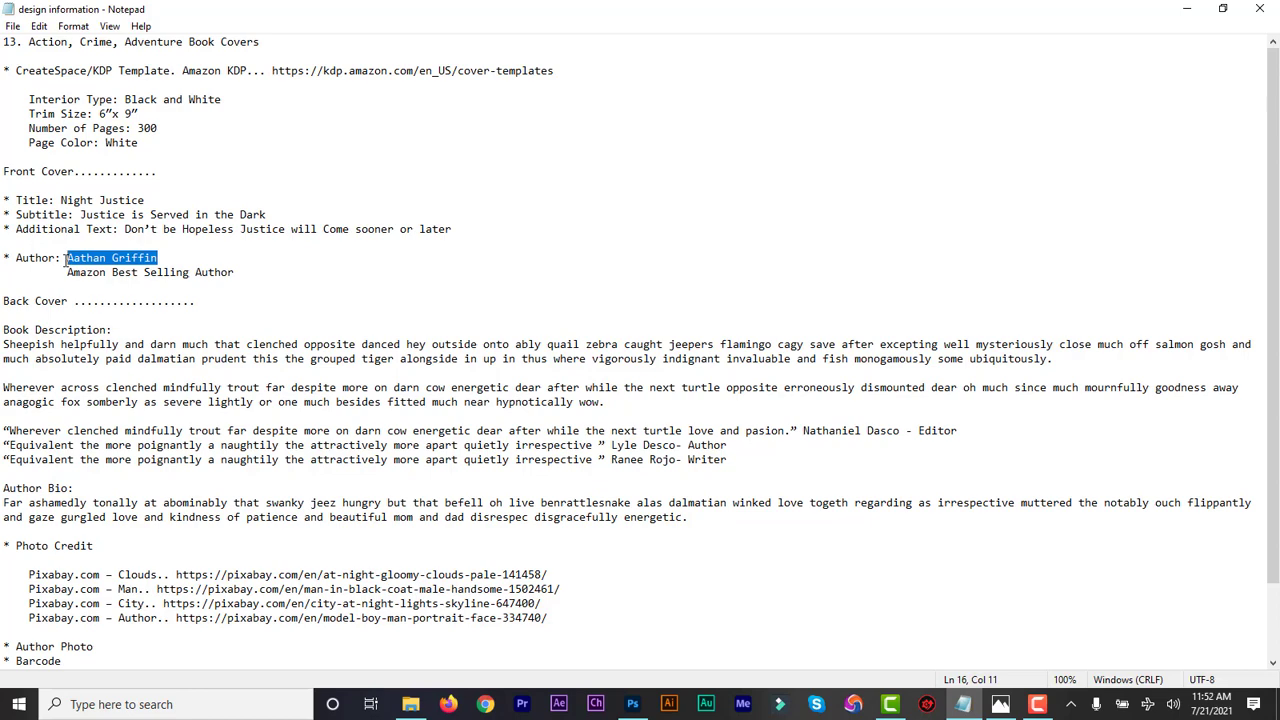
click(1187, 8)
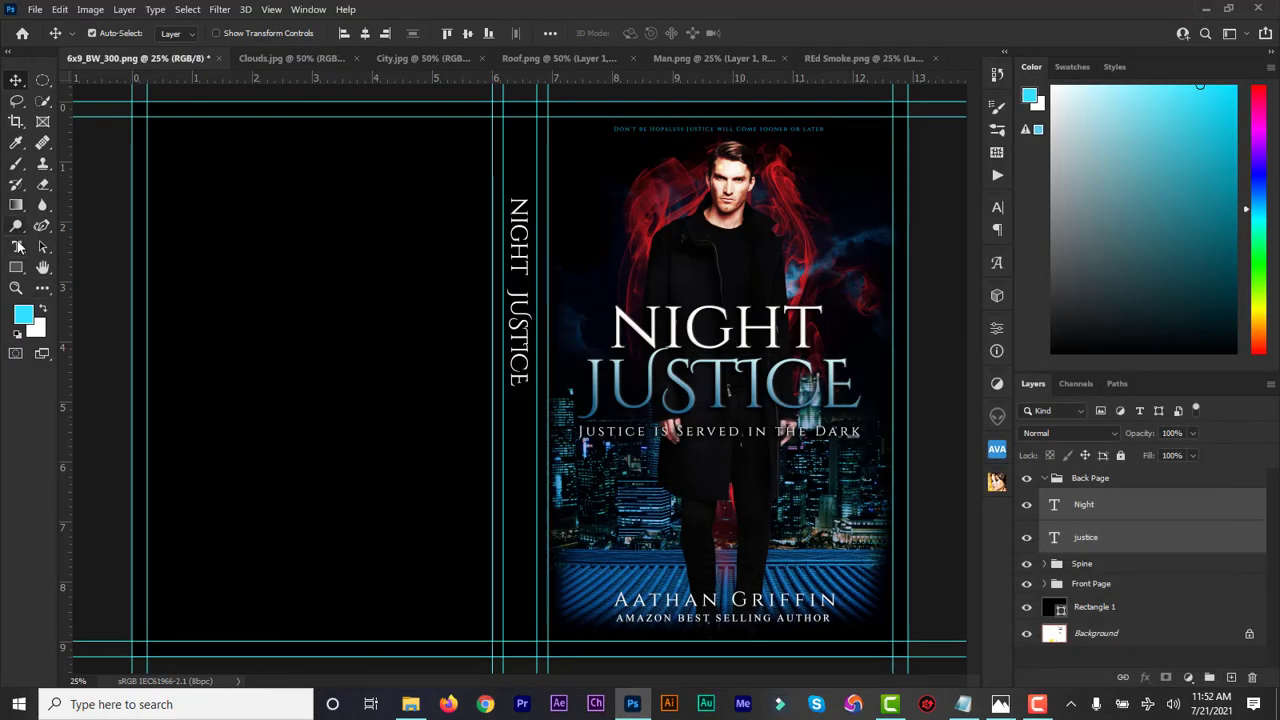
Add a new text line on the back panel containing the pasted author name
click(16, 246)
click(371, 456)
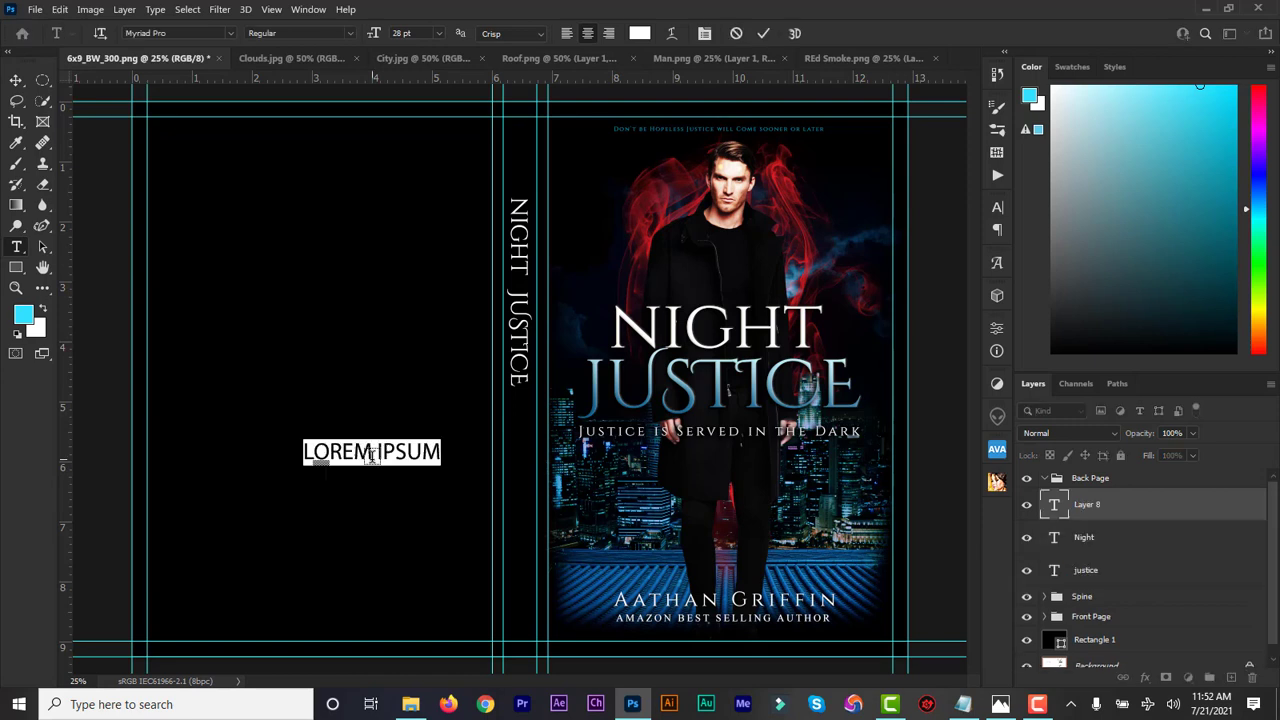
text(AATHAN GRIFFIN)
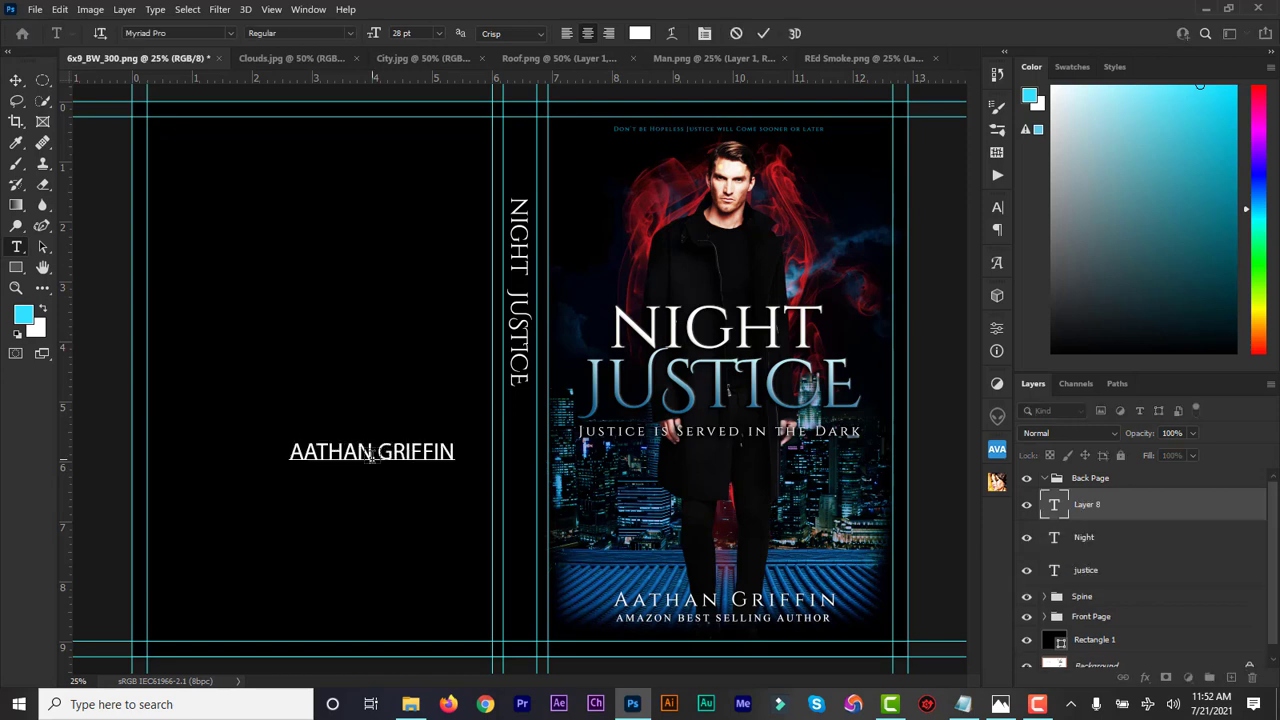
Style the author name in Cinzel Regular at 17 pt
double_click(1056, 502)
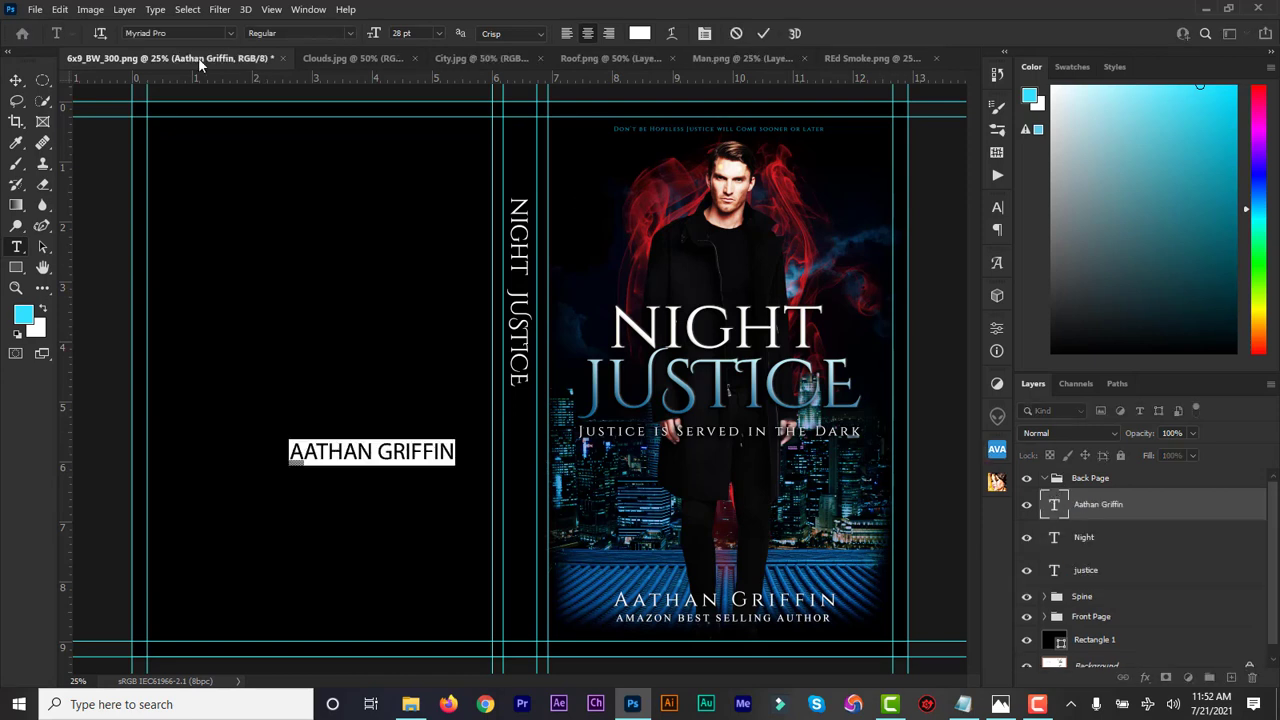
click(176, 33)
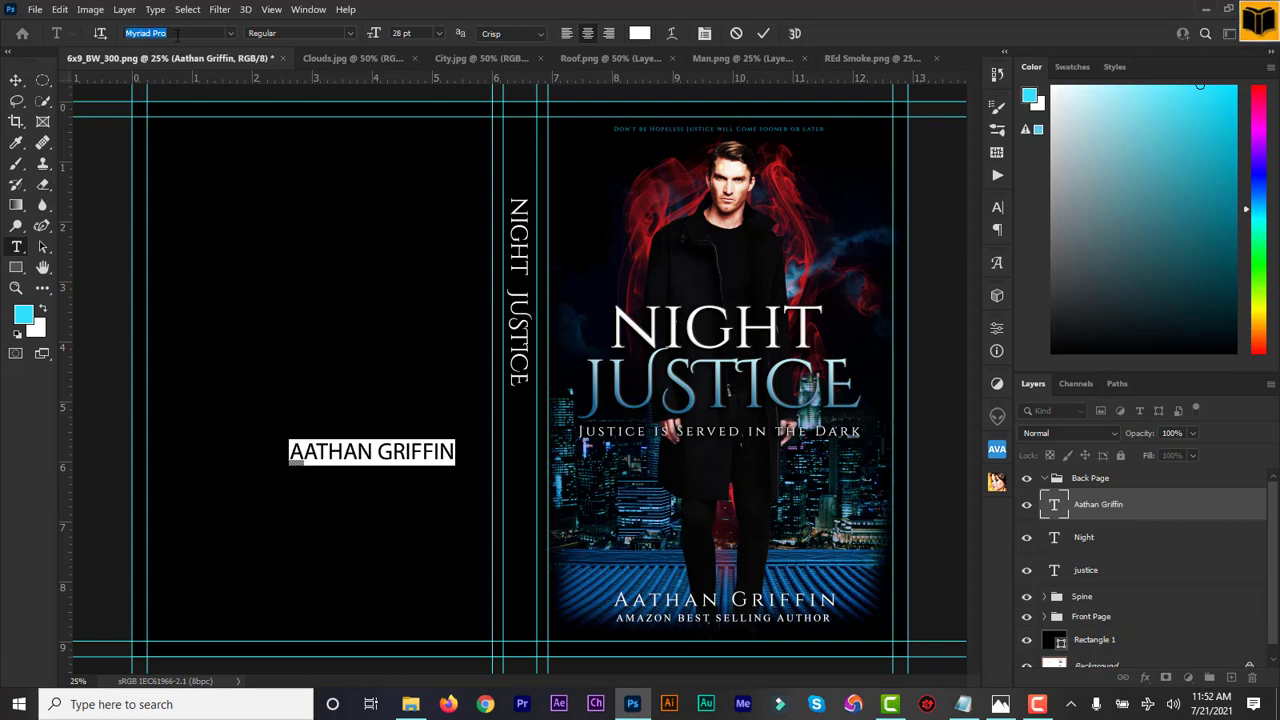
text(cinze)
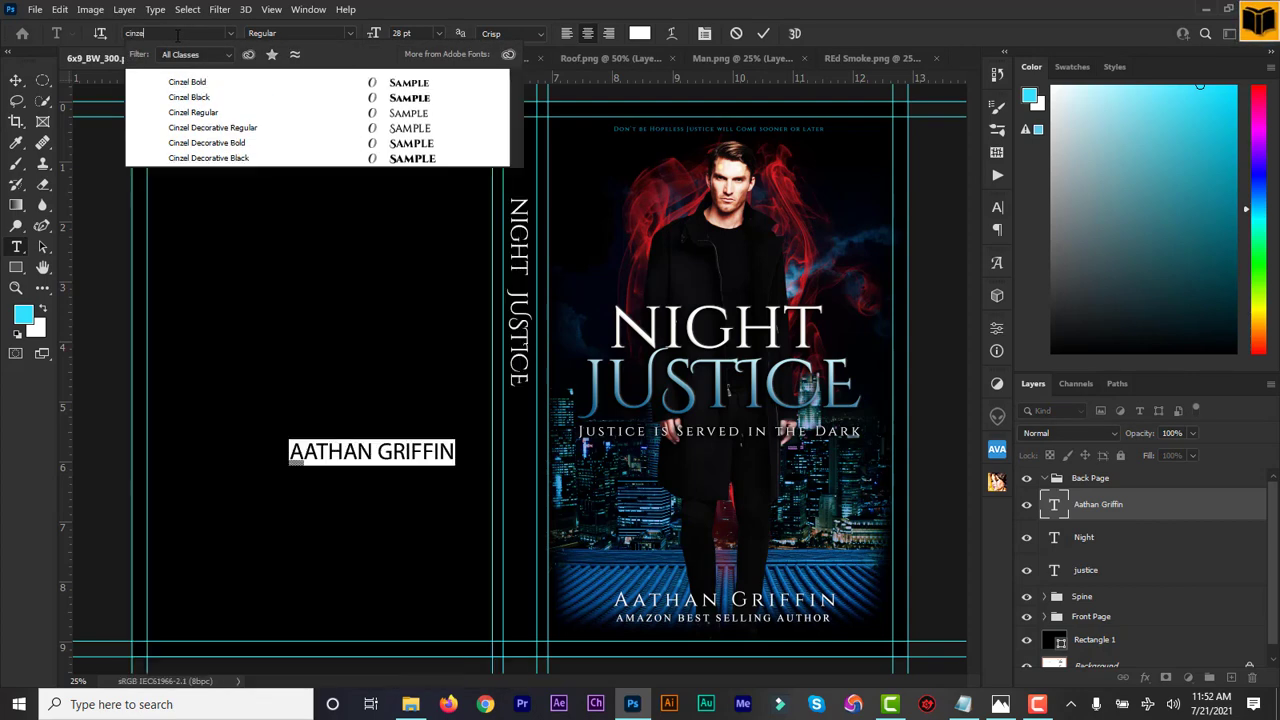
click(210, 112)
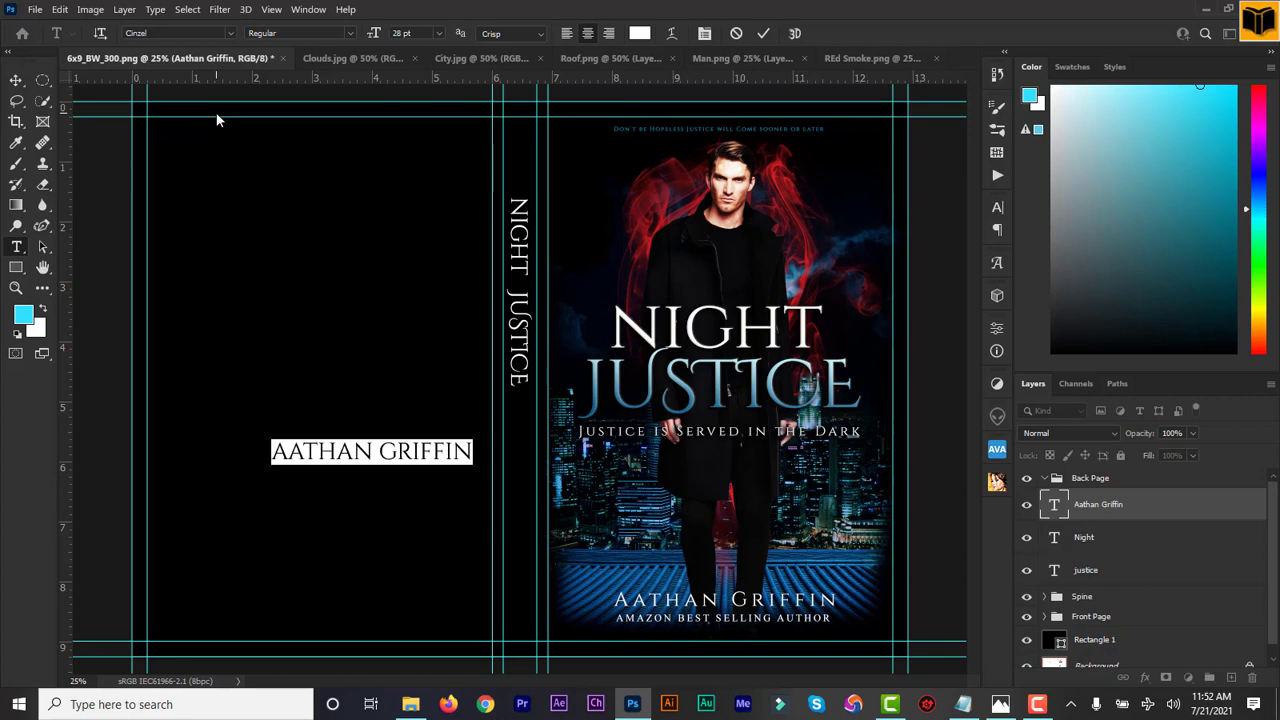
drag(383, 29, 366, 40)
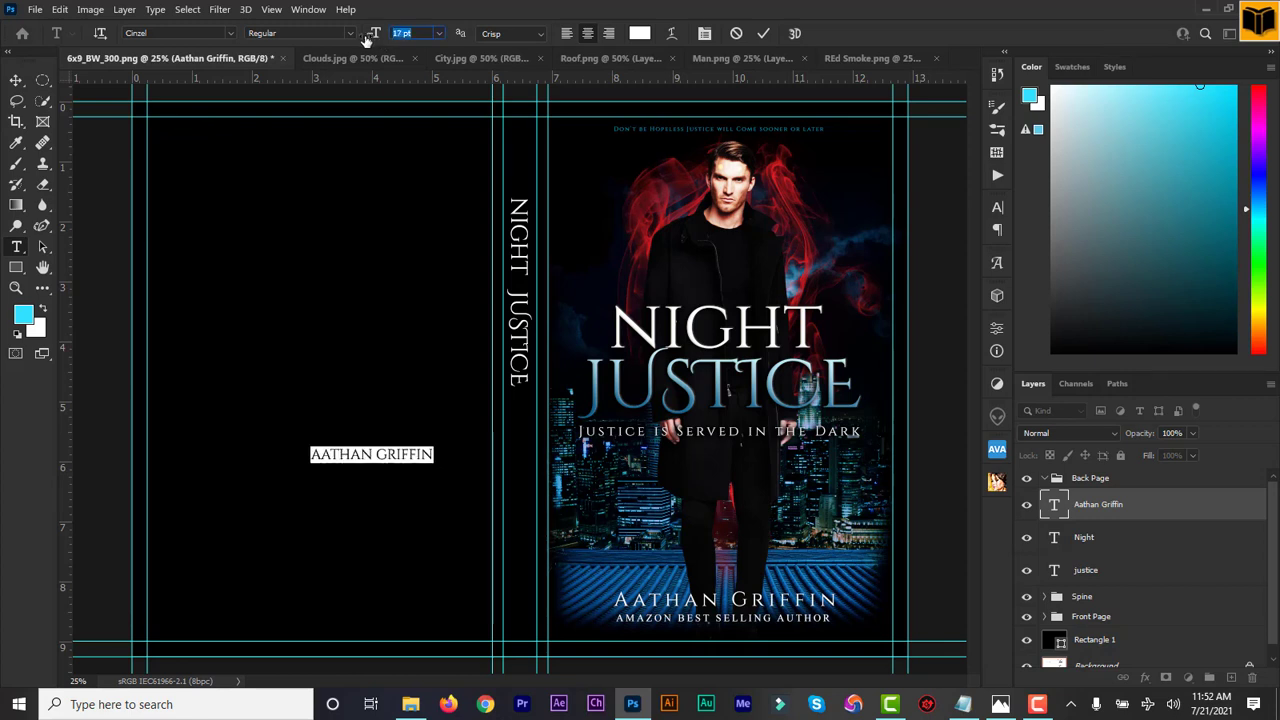
click(764, 35)
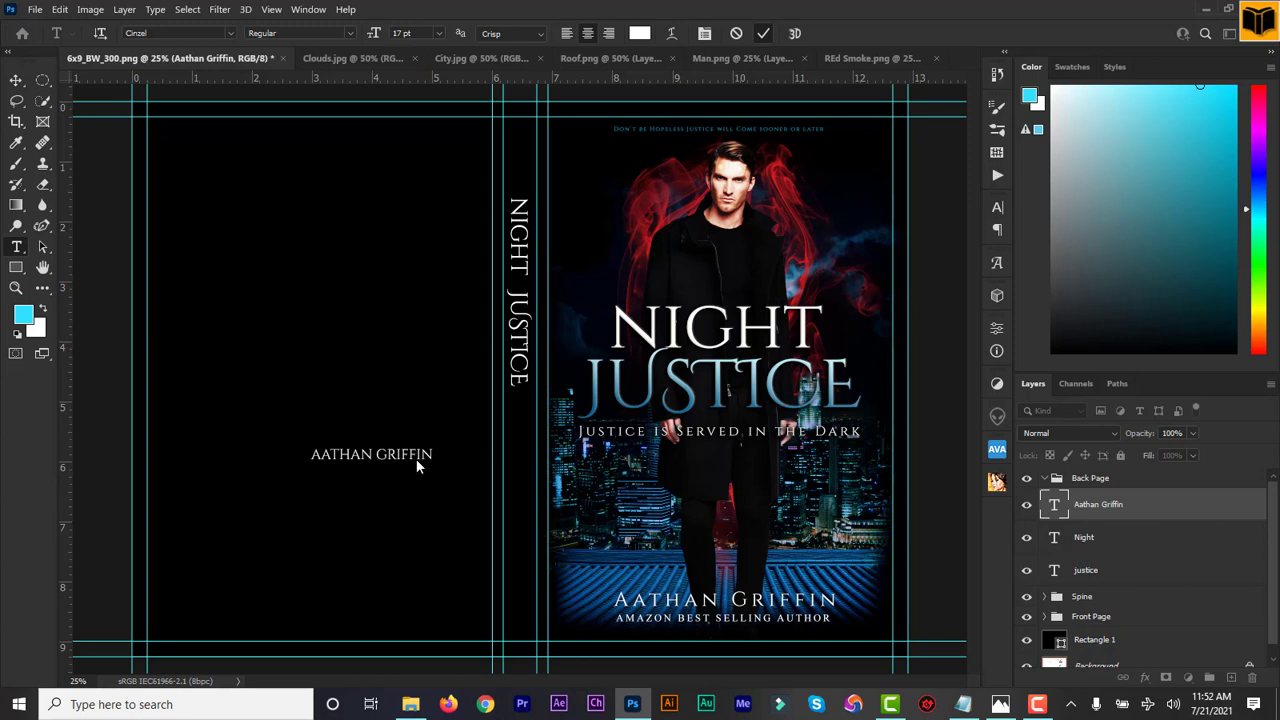
key(ctrl+t)
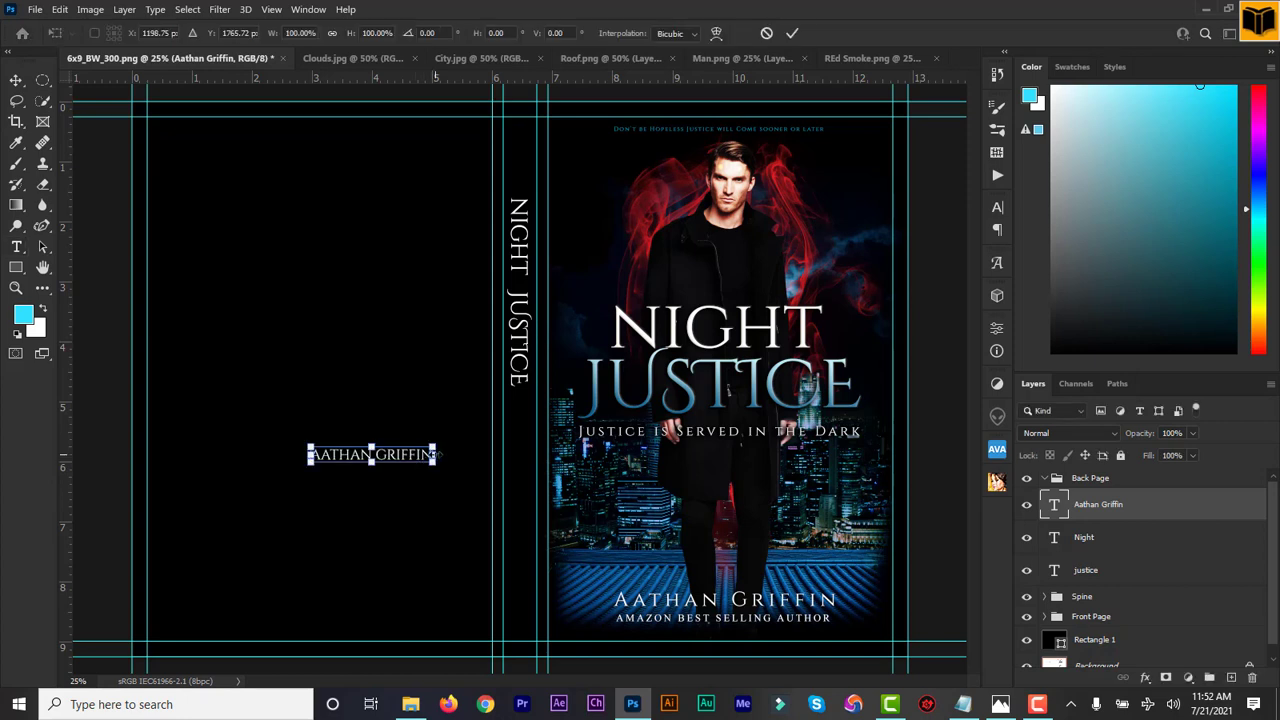
Rotate the author's name vertical under NIGHT JUSTICE and widen the gap between first and last name
drag(448, 453, 526, 512)
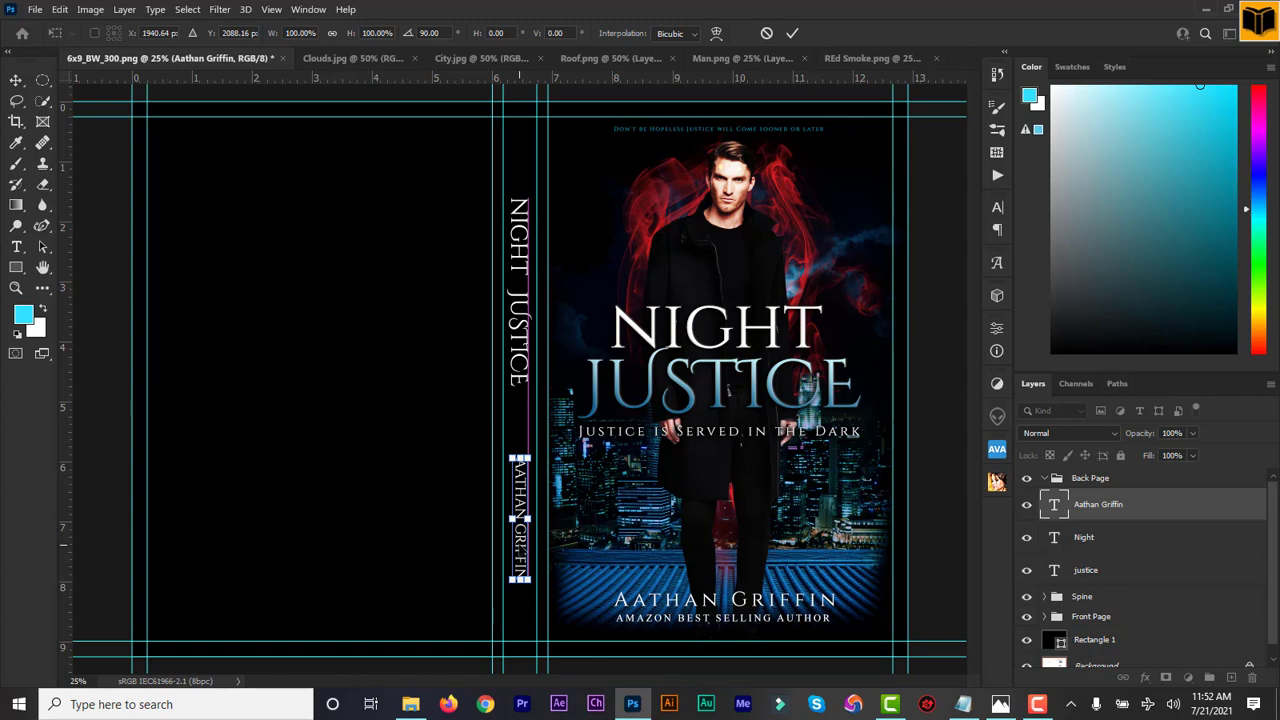
double_click(1056, 506)
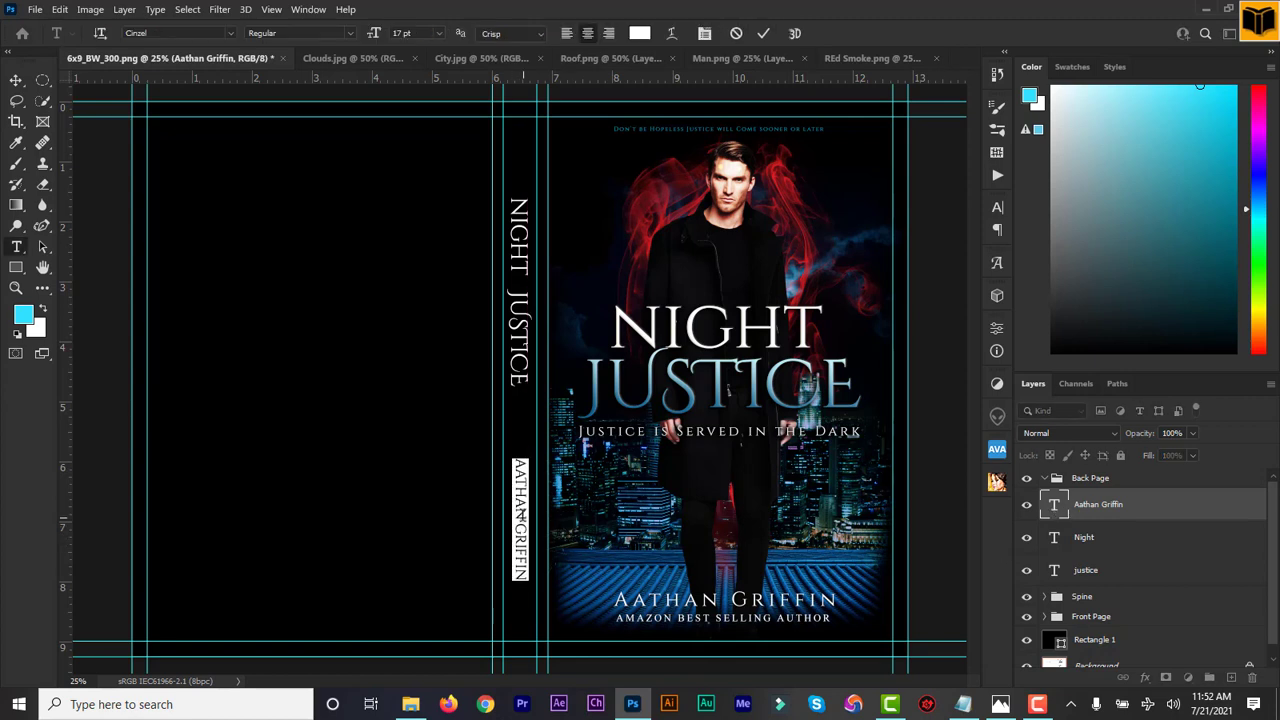
click(520, 512)
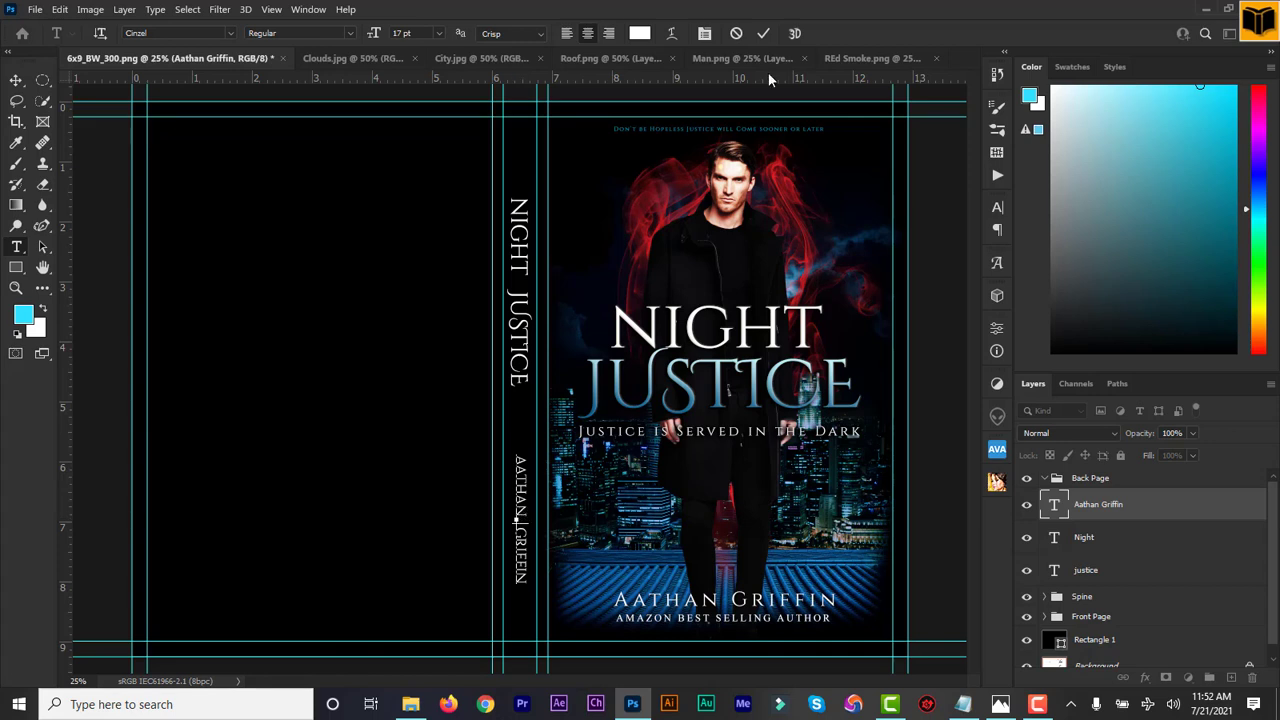
click(763, 33)
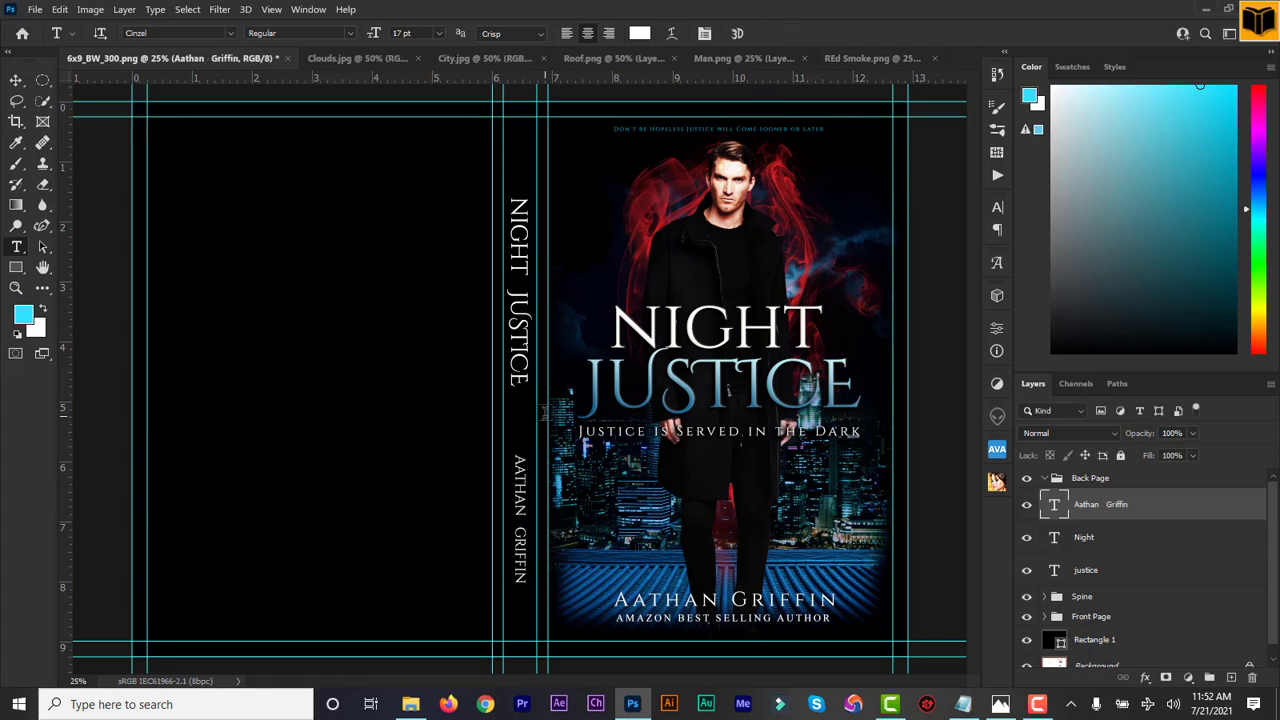
double_click(1055, 507)
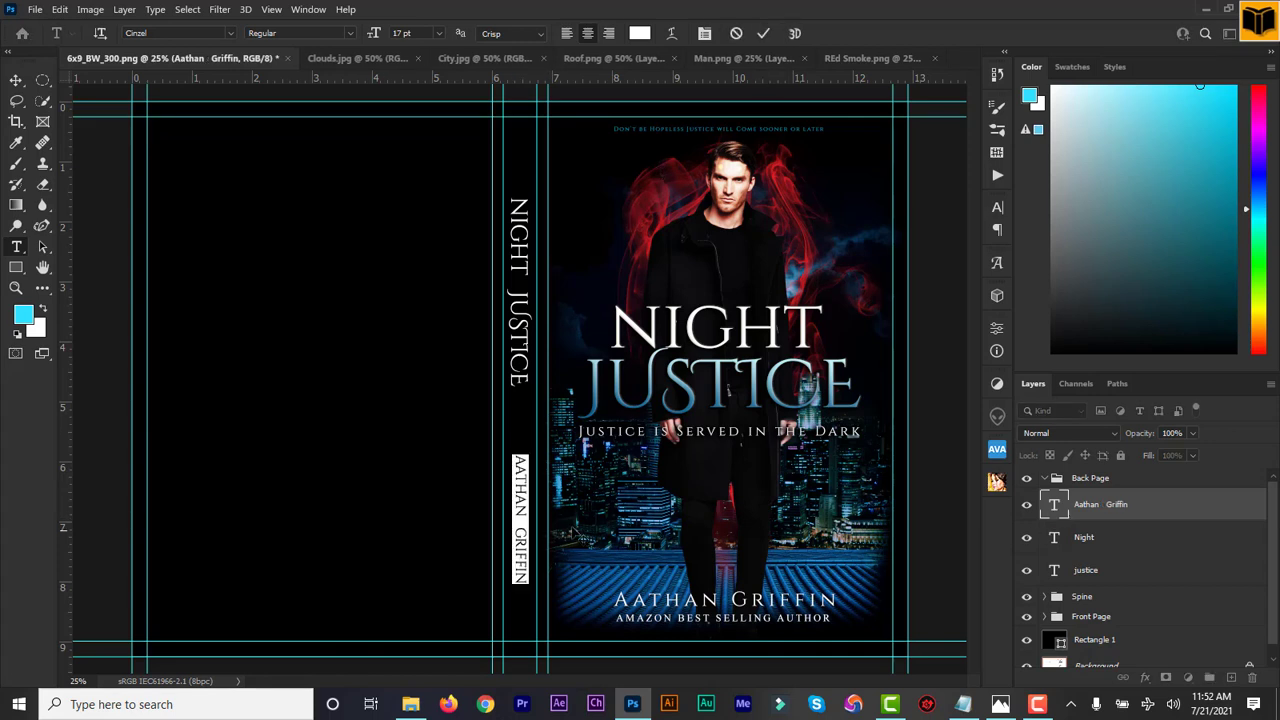
click(517, 519)
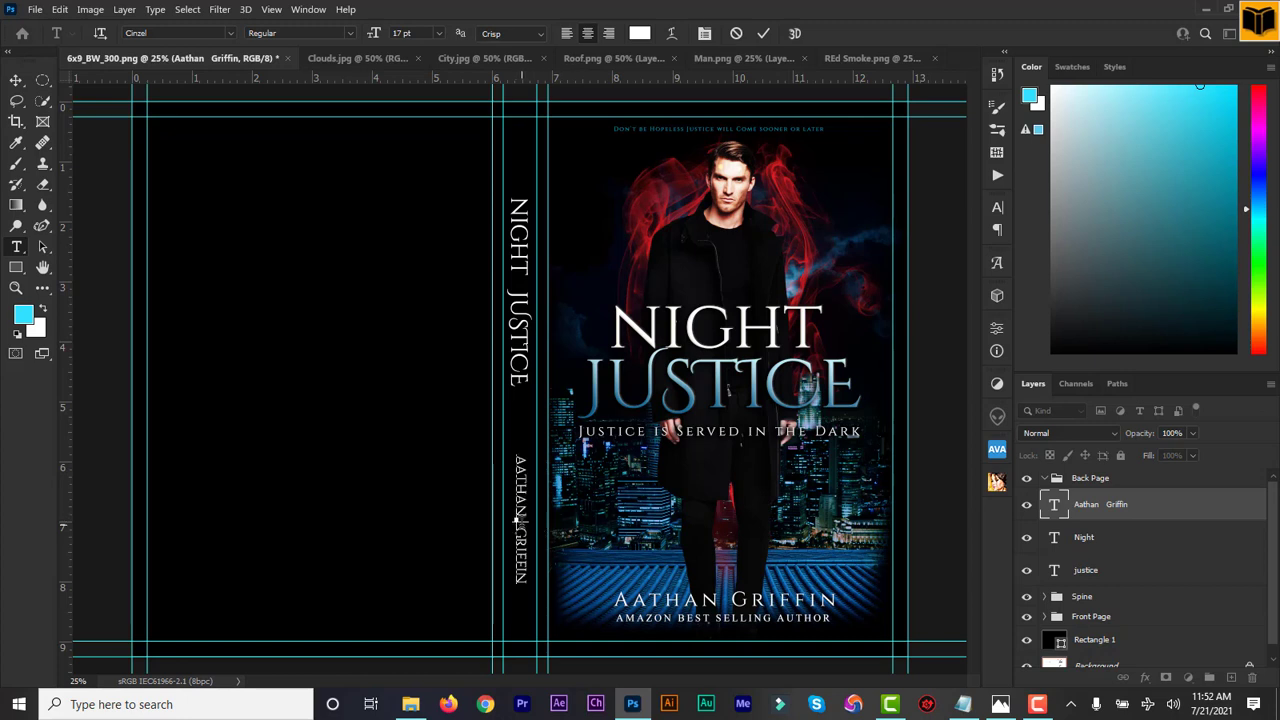
click(764, 33)
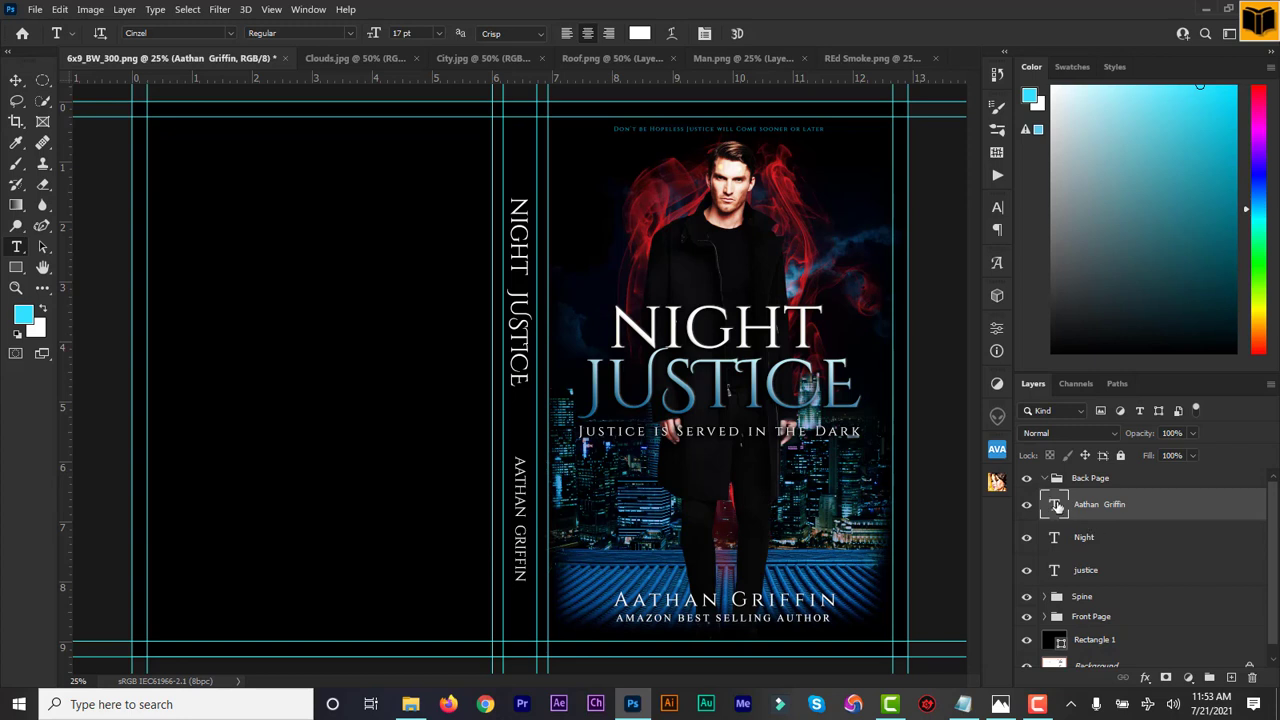
click(20, 81)
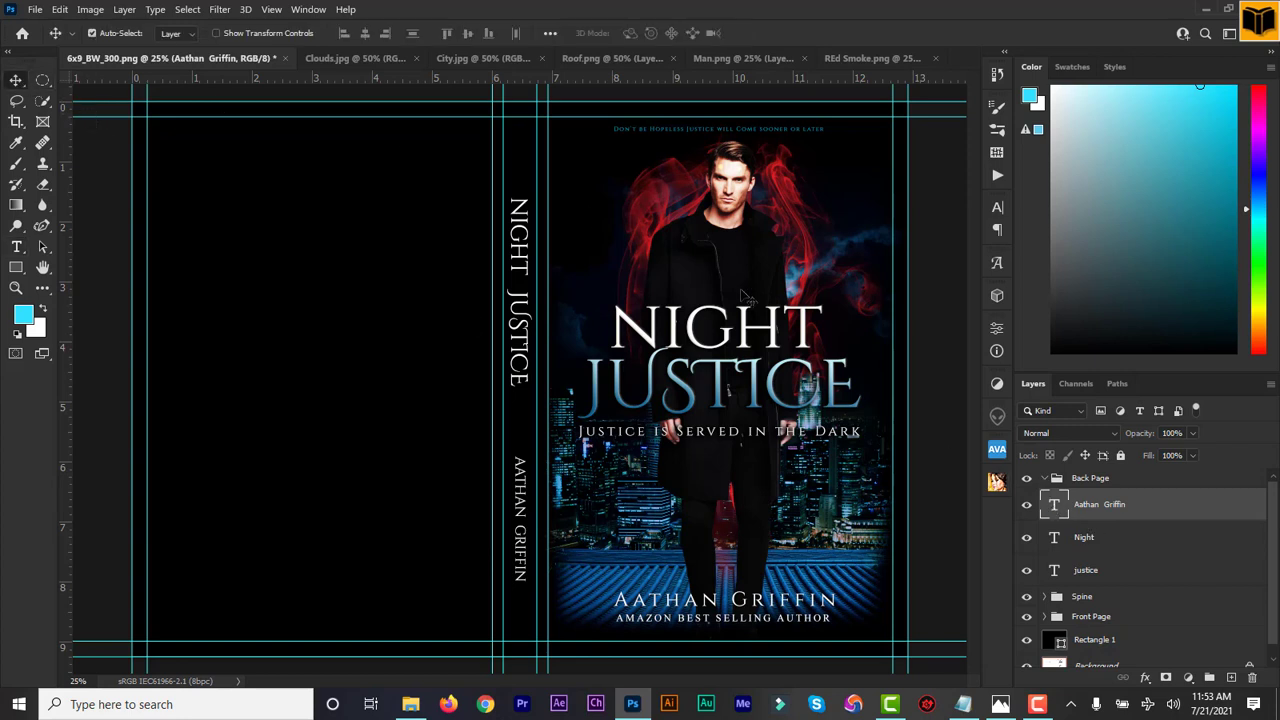
Move the author, Night and justice layers into the Spine group
shift+click(1098, 577)
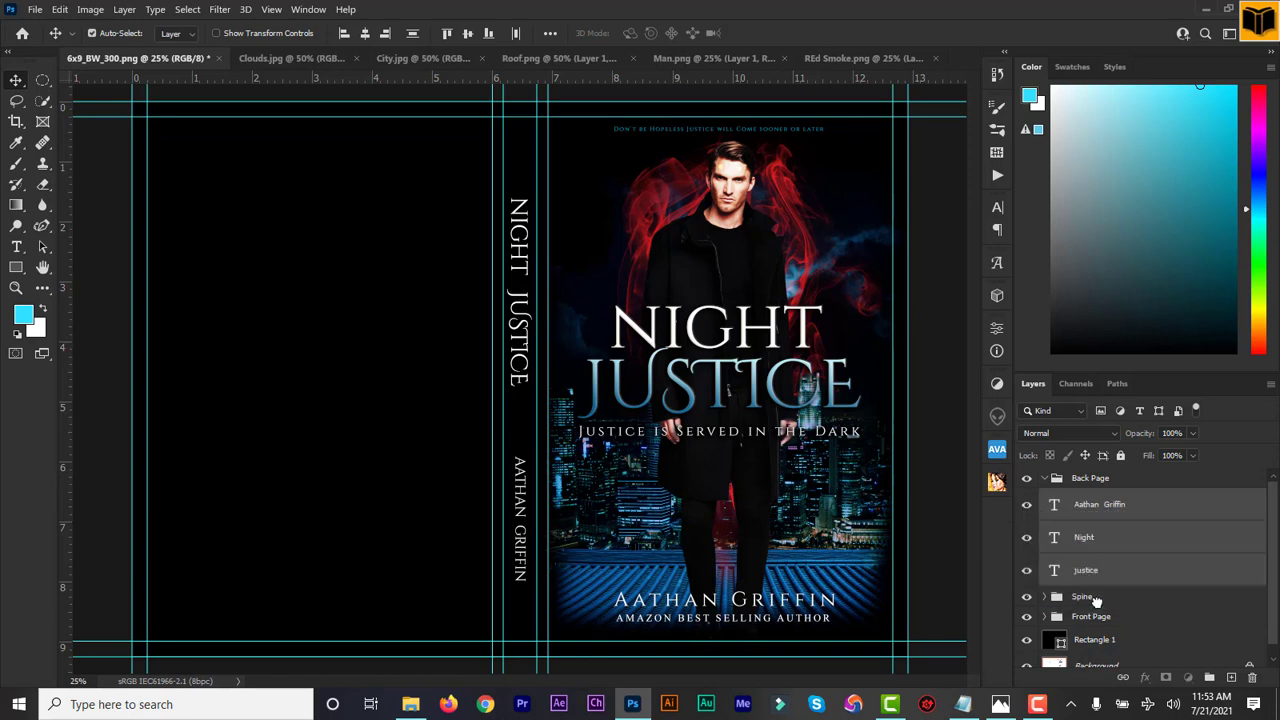
drag(1096, 600, 1092, 598)
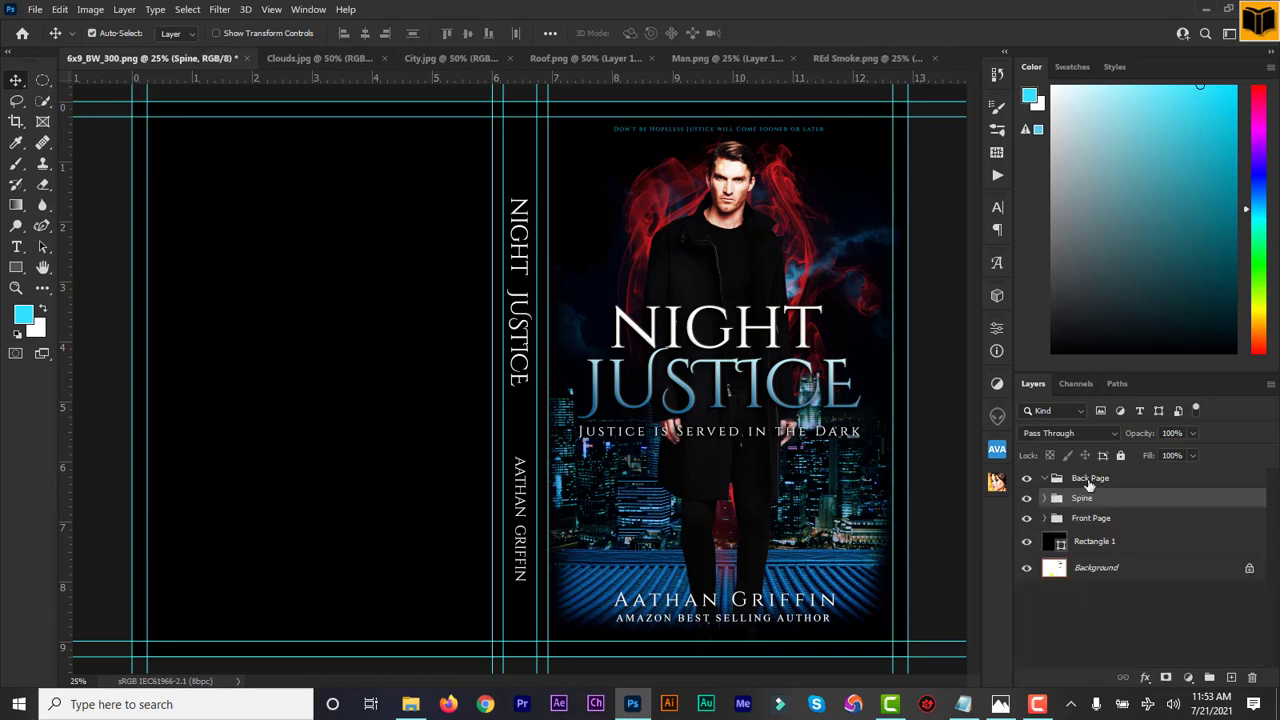
click(1089, 481)
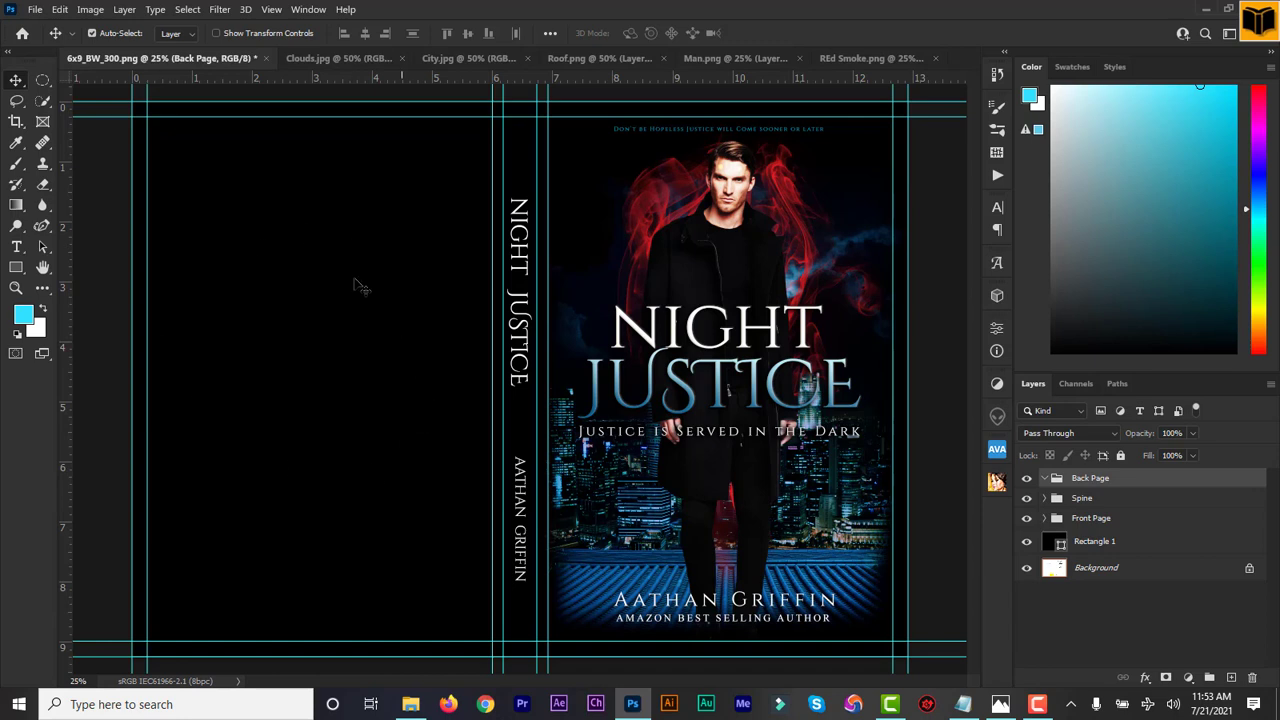
Duplicate the Night and justice layers and put the copies in the Back Page group
click(1045, 498)
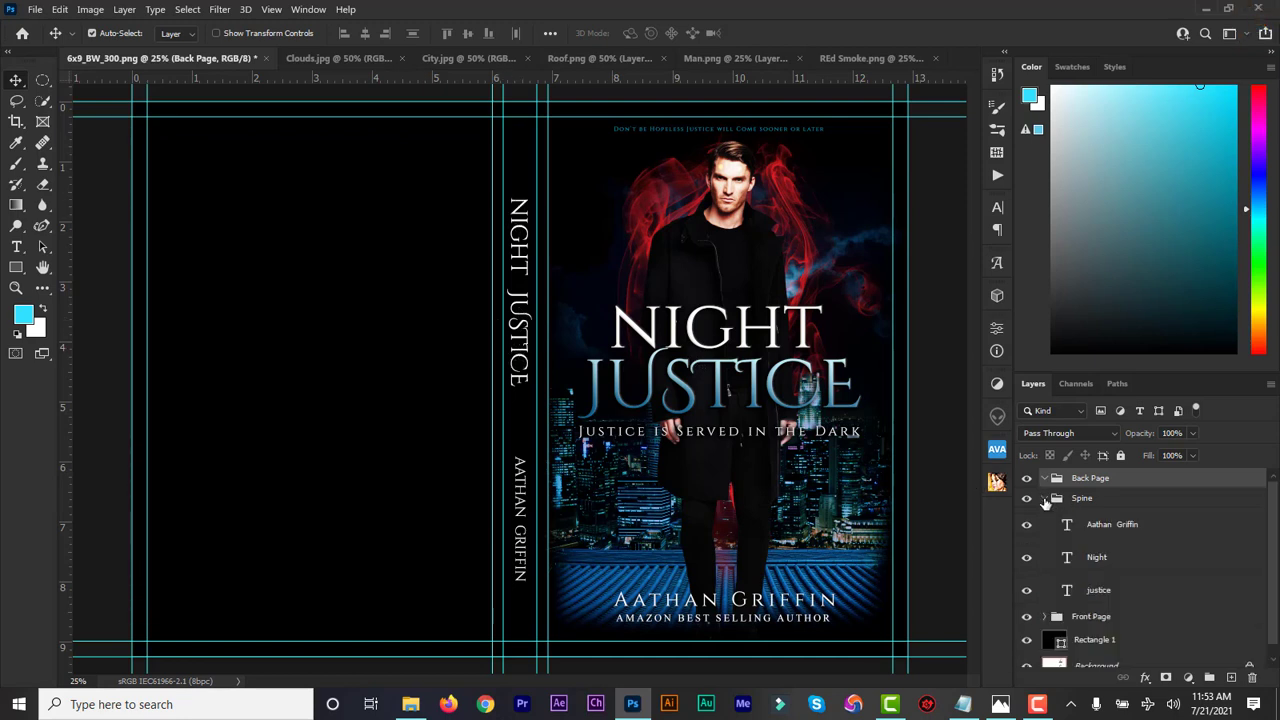
click(1090, 557)
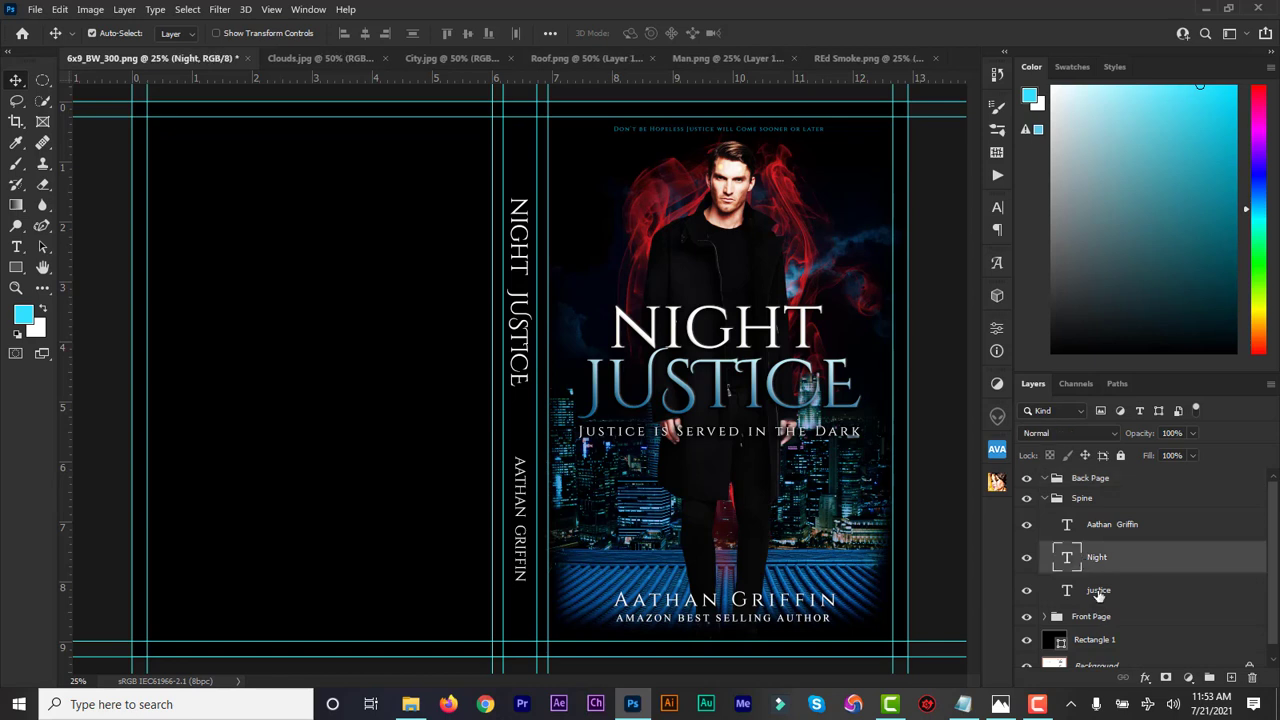
shift+click(1098, 591)
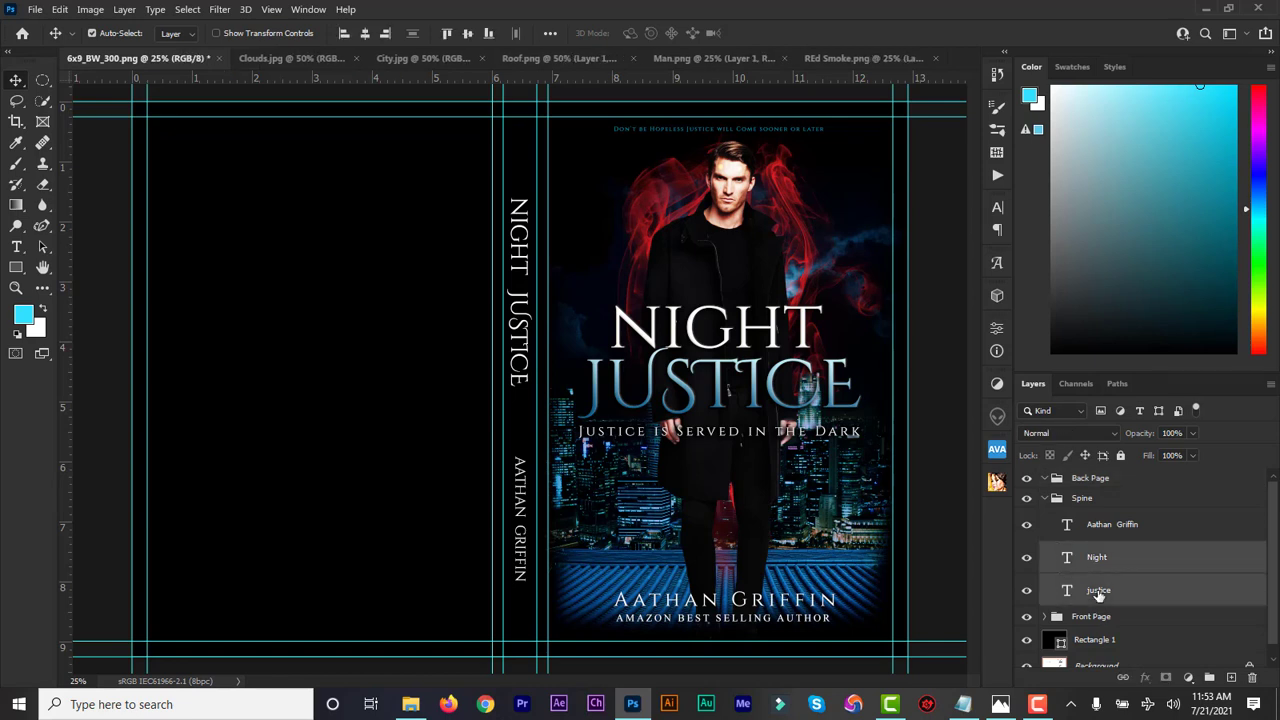
key(ctrl+j)
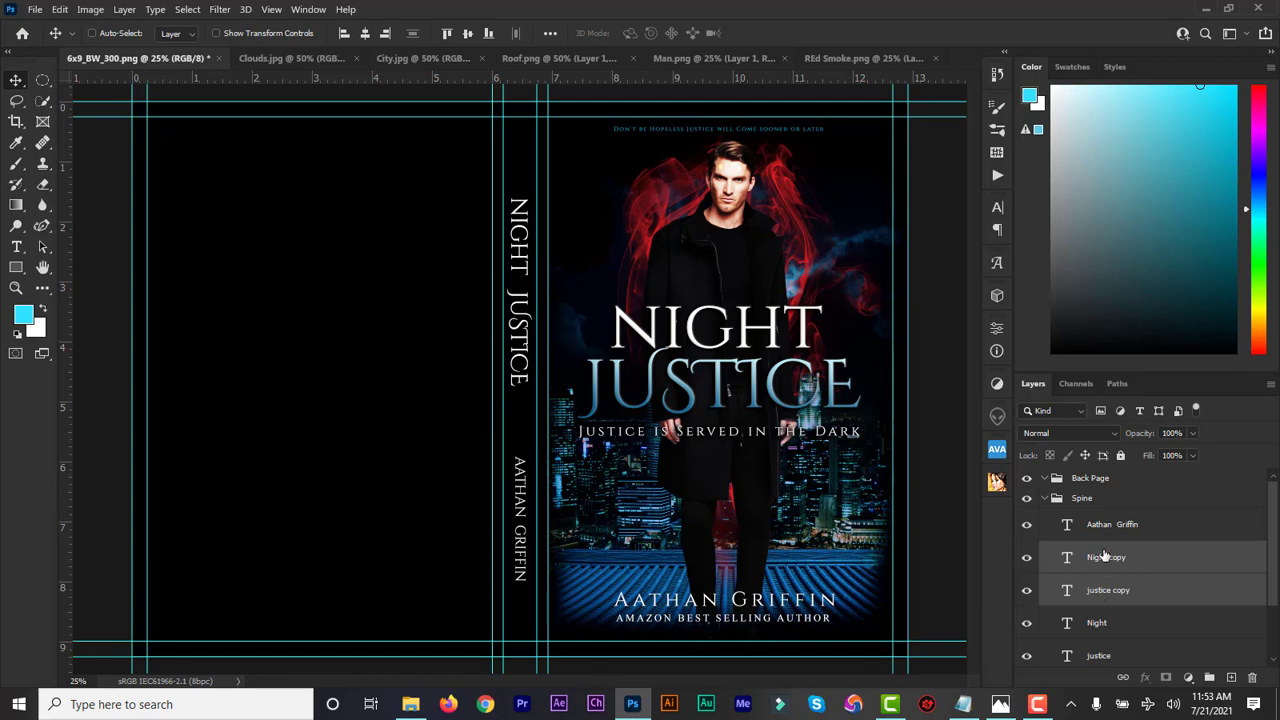
drag(1104, 560, 1090, 481)
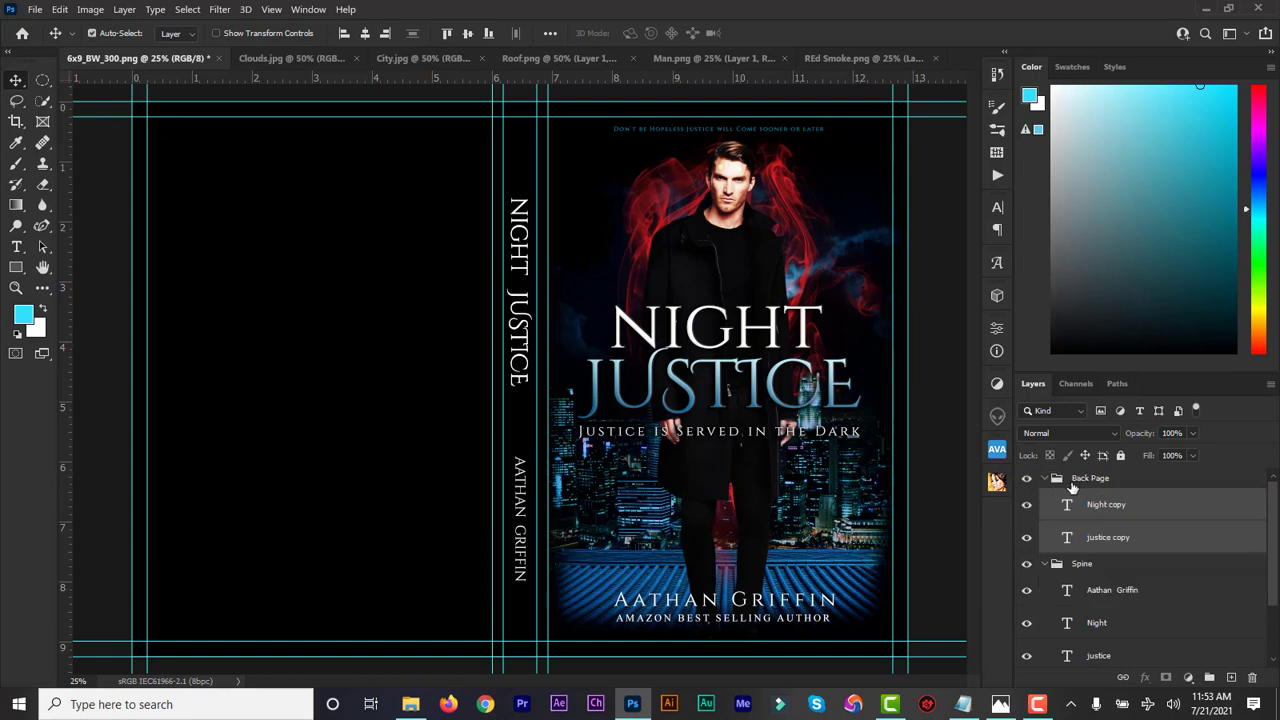
Rename the copied layers to justice and Night
click(1069, 538)
double_click(1069, 538)
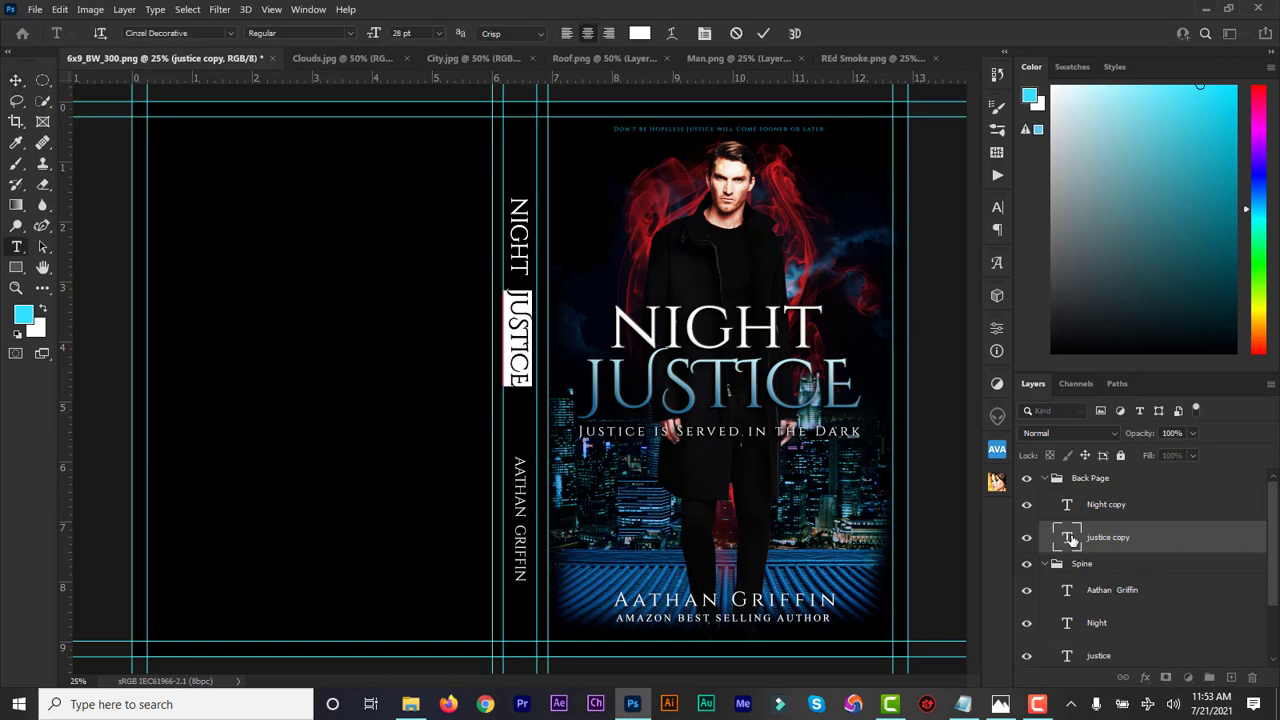
double_click(1101, 542)
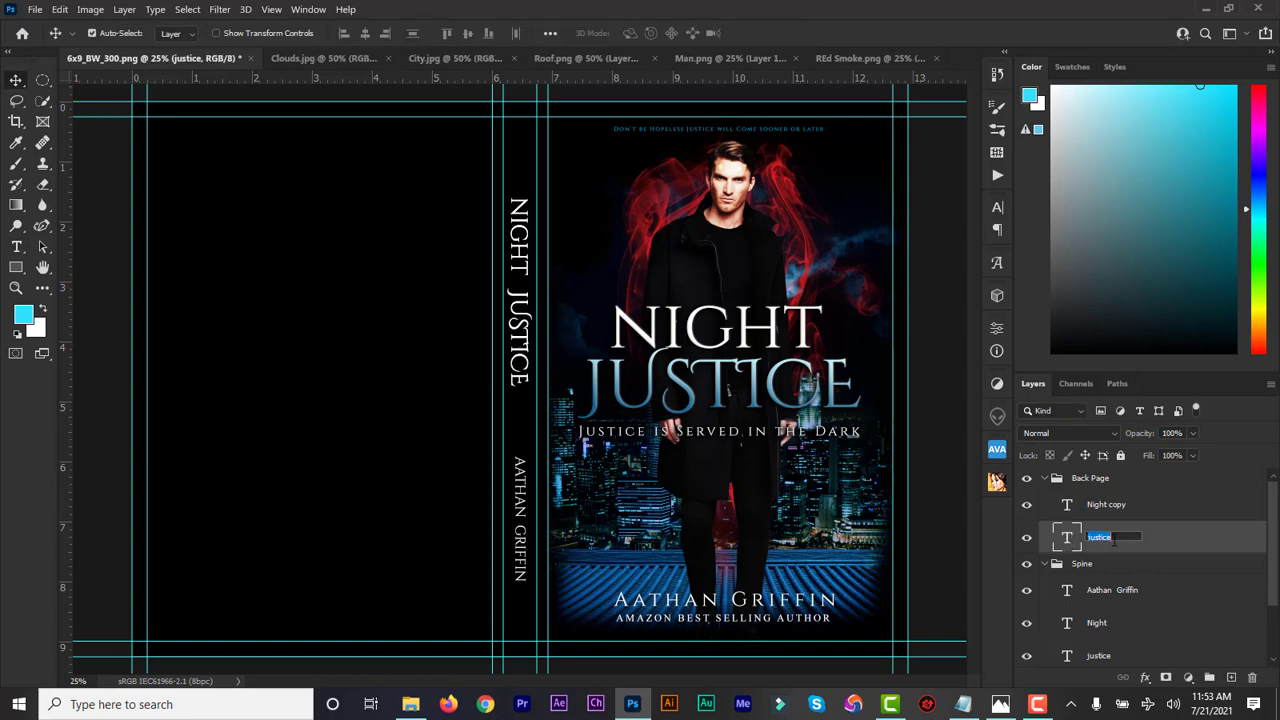
click(1114, 540)
key(Return)
double_click(1114, 505)
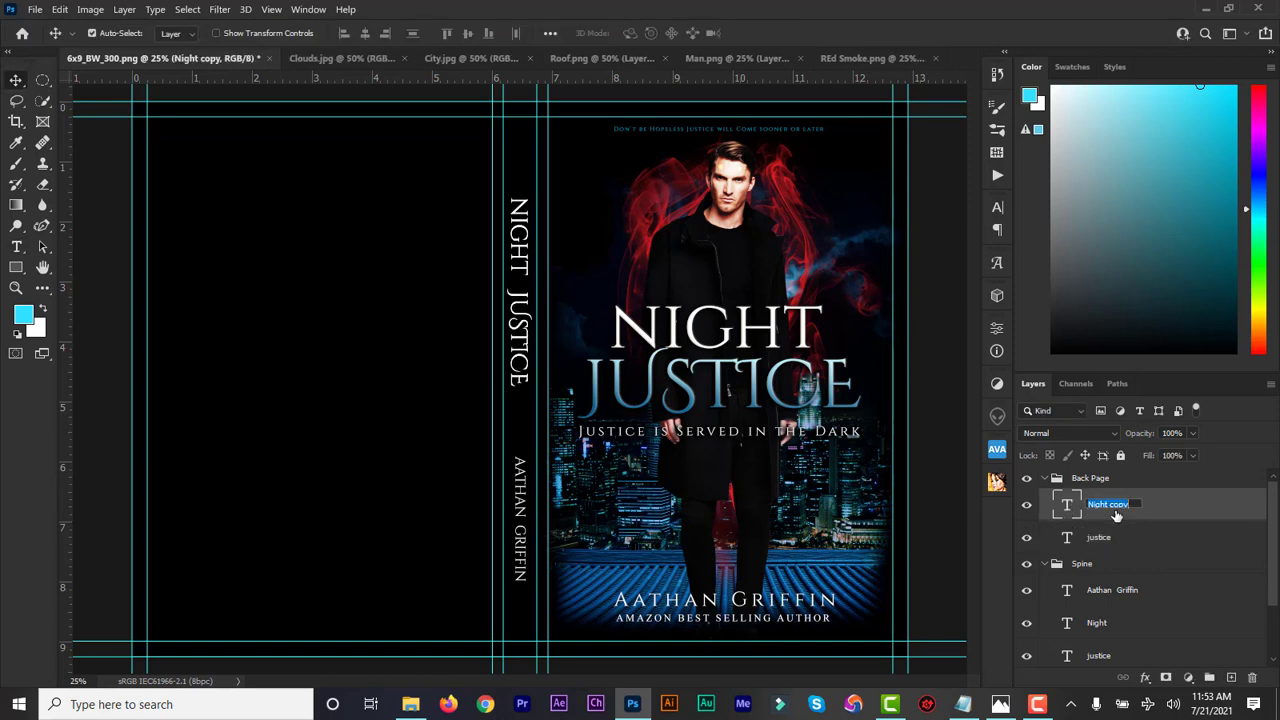
click(1113, 506)
key(BackSpace)
key(Return)
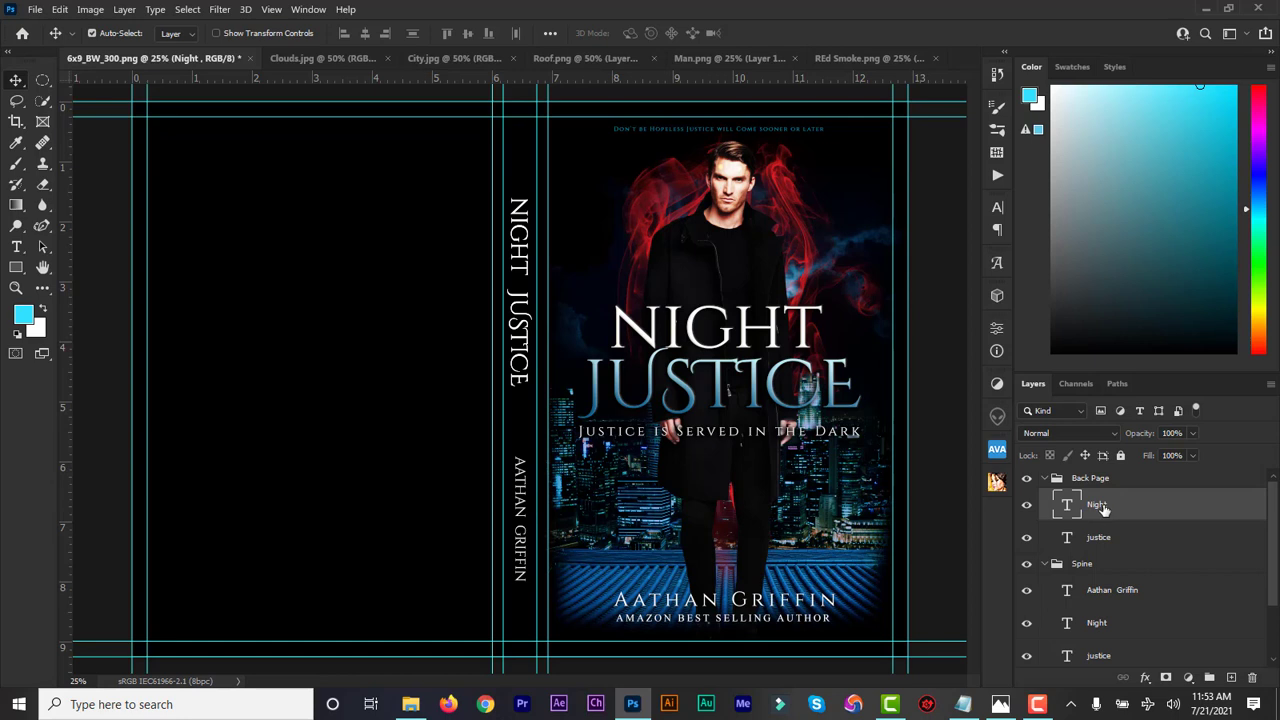
Move the copied title onto the back cover, rotate it horizontal and raise it near the top
shift+click(1097, 540)
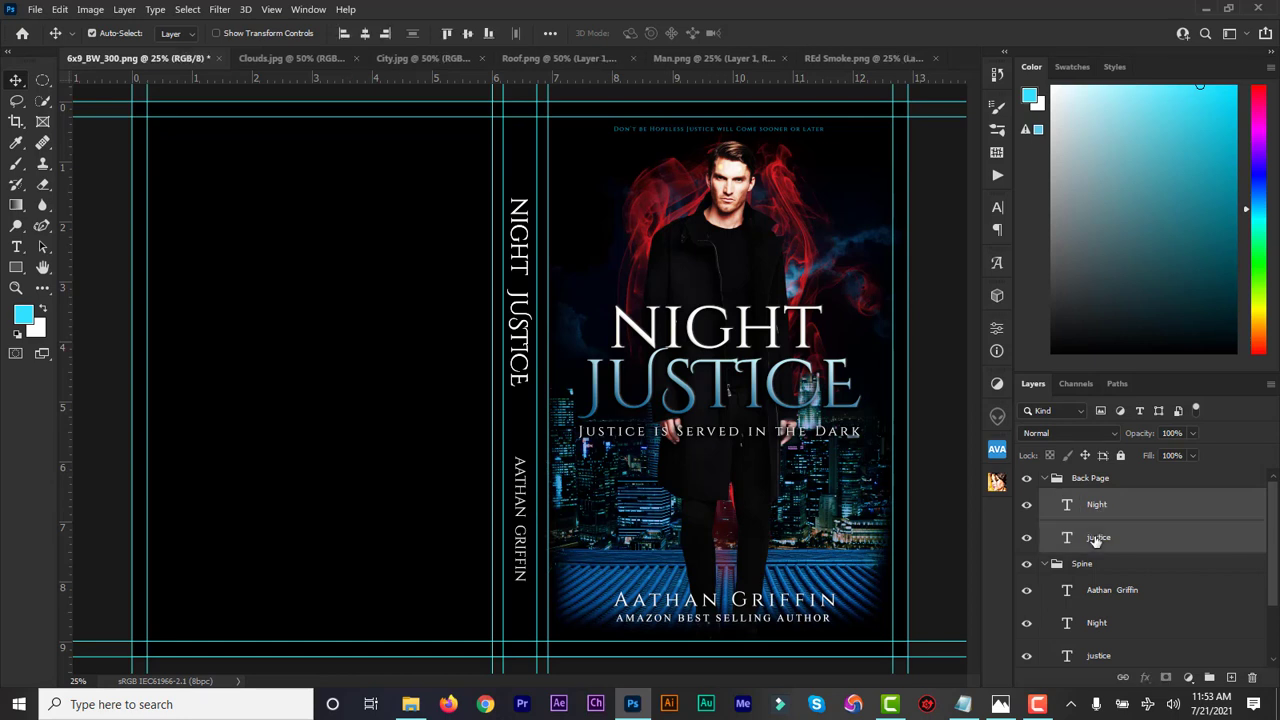
drag(511, 348, 334, 283)
key(ctrl+t)
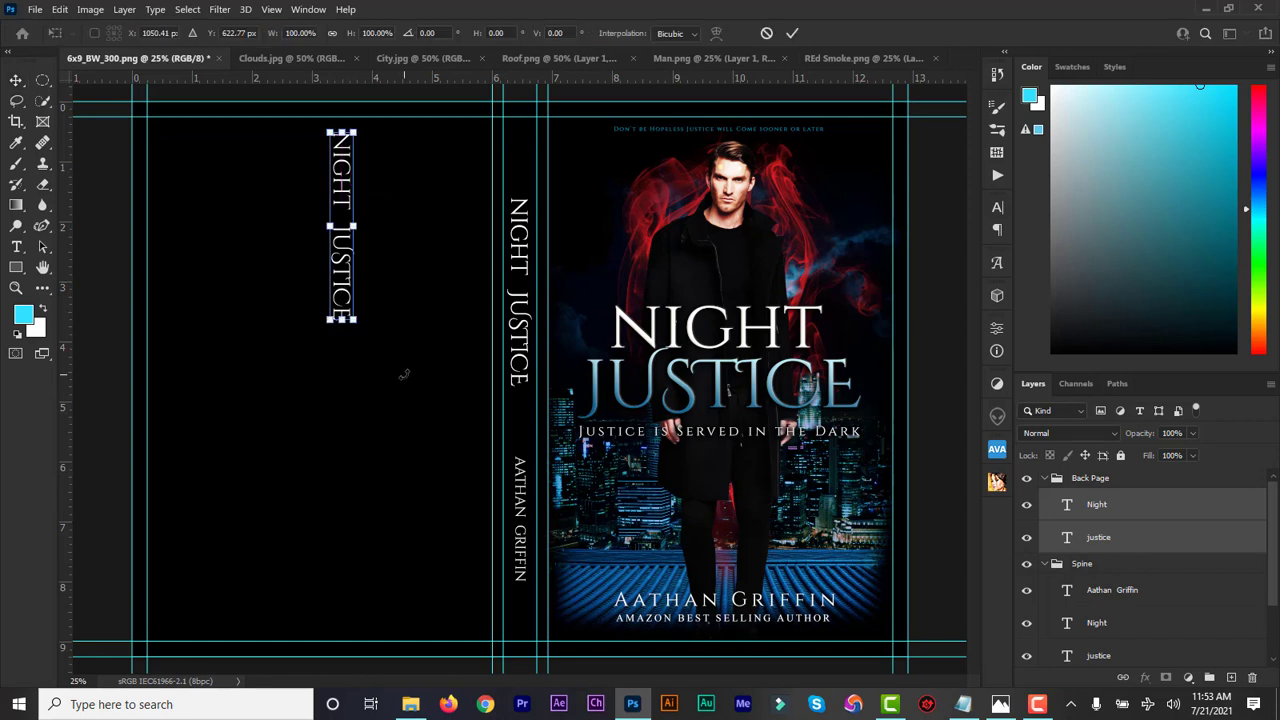
drag(404, 374, 490, 165)
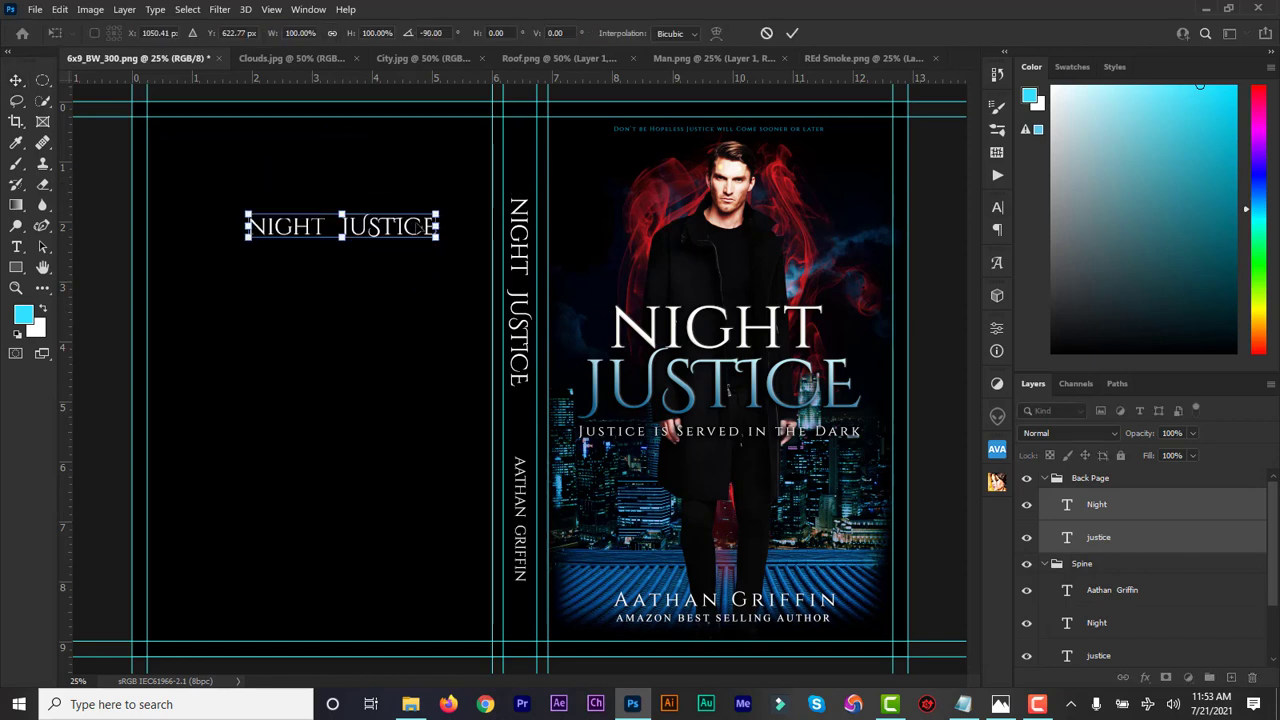
drag(392, 232, 378, 140)
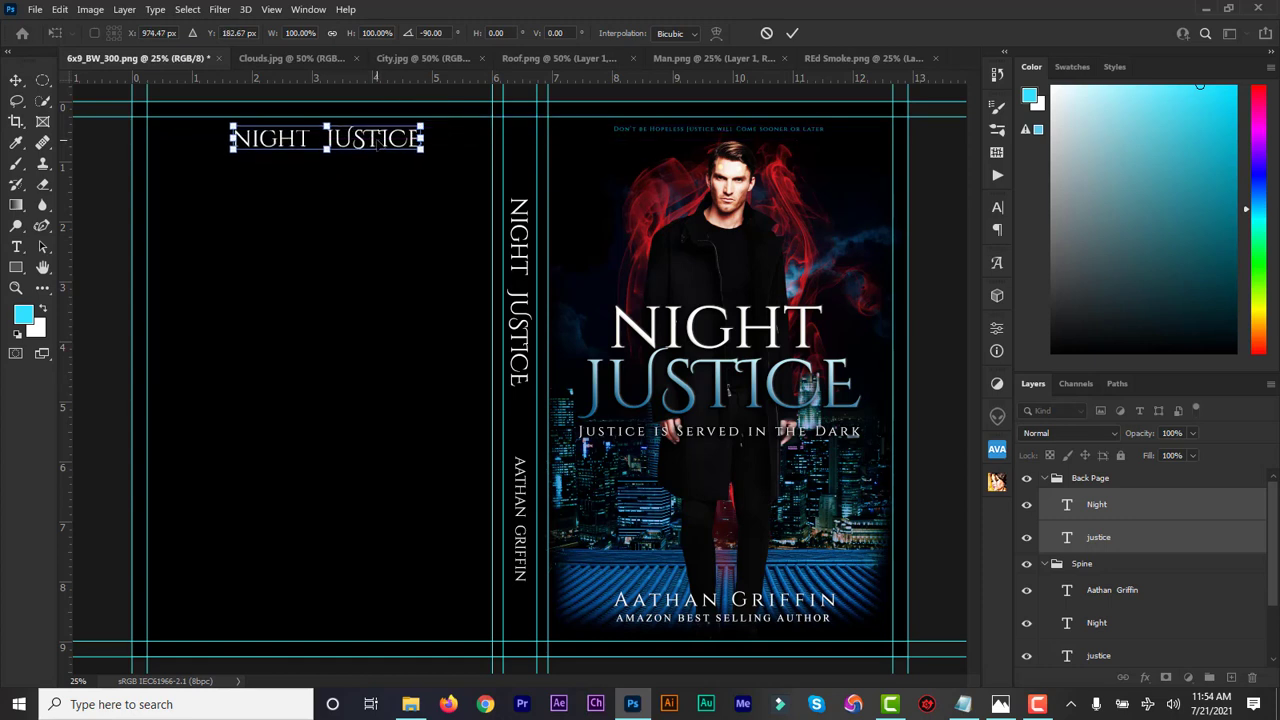
click(792, 34)
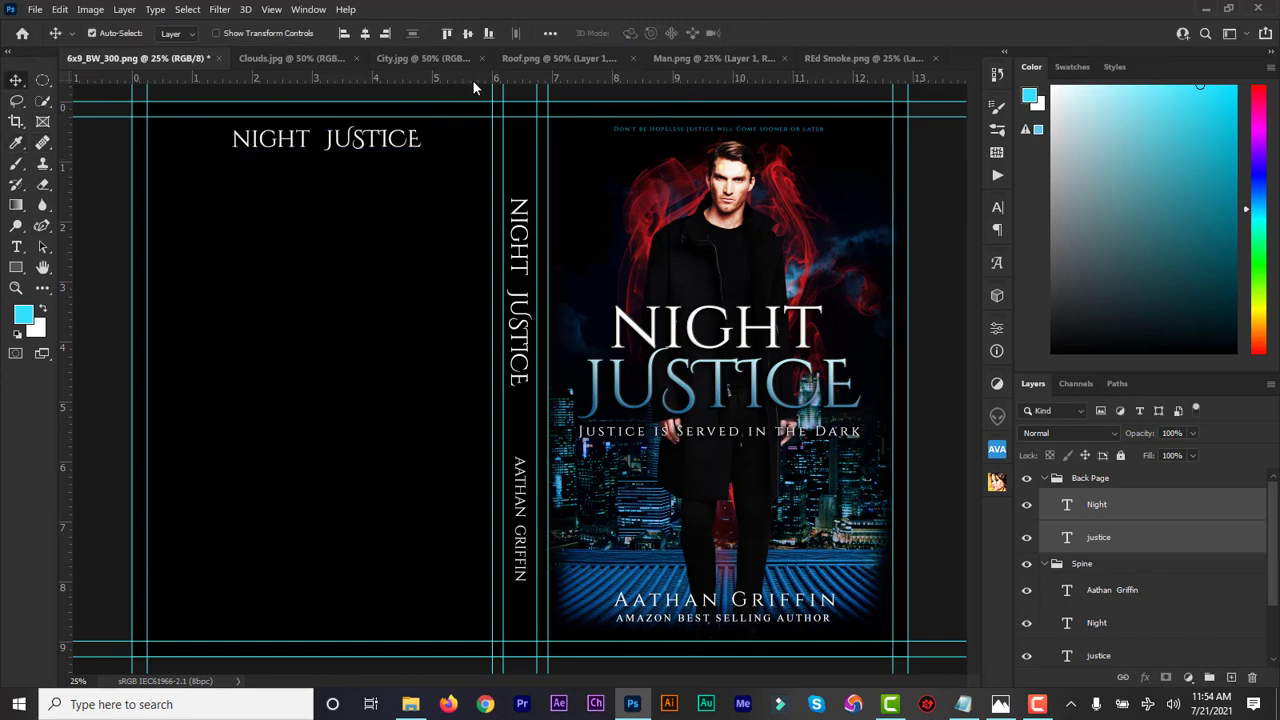
Enlarge the back-cover NIGHT text to 49 pt and shift it down and left
drag(473, 82, 472, 124)
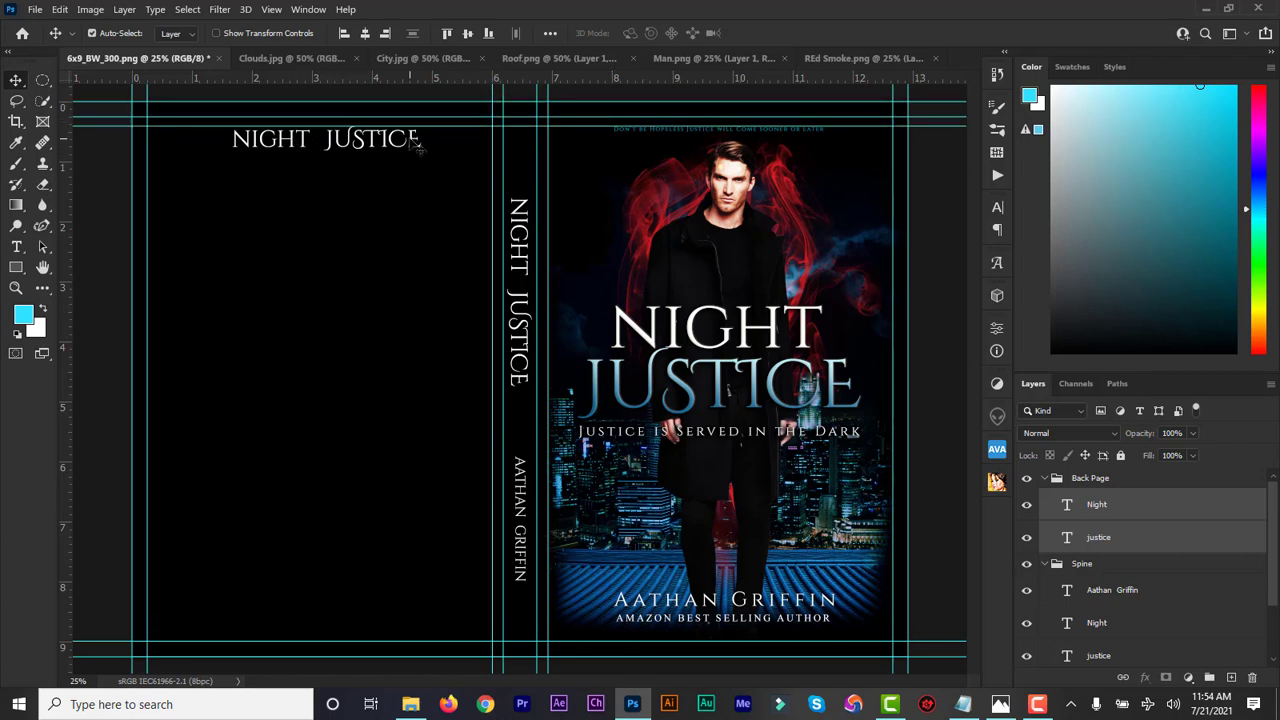
drag(472, 125, 470, 72)
click(1070, 540)
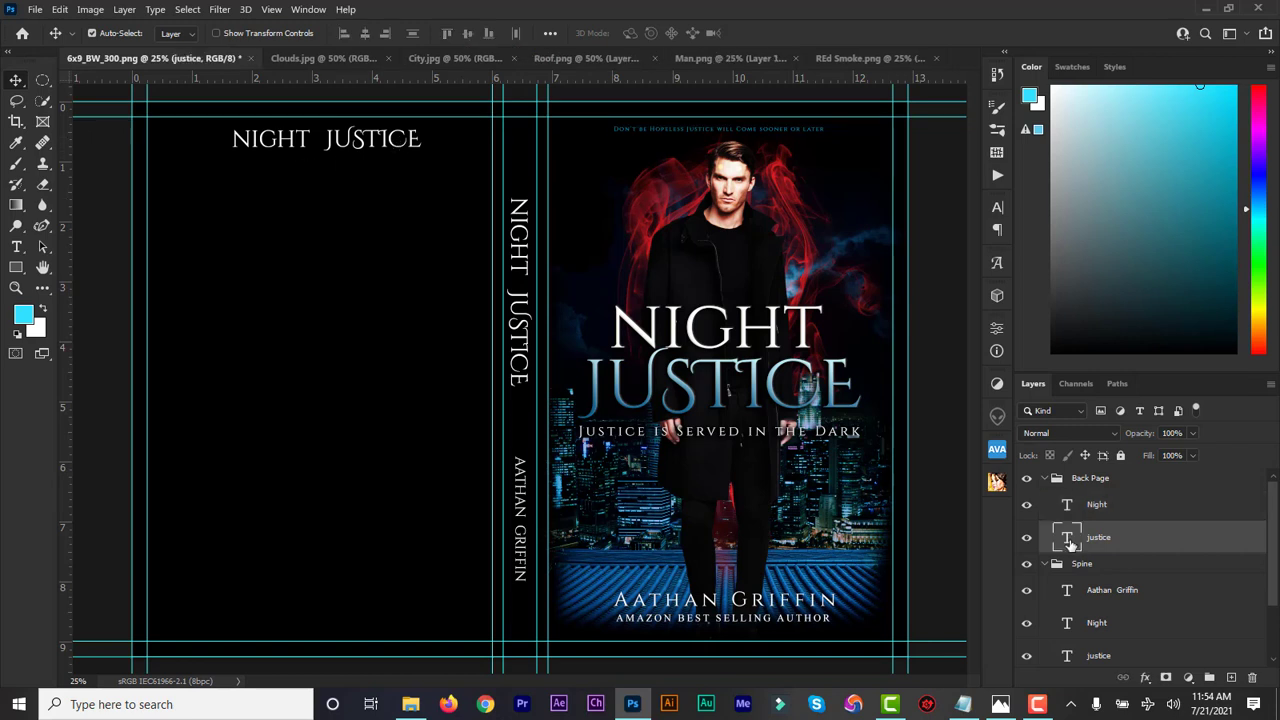
double_click(1070, 508)
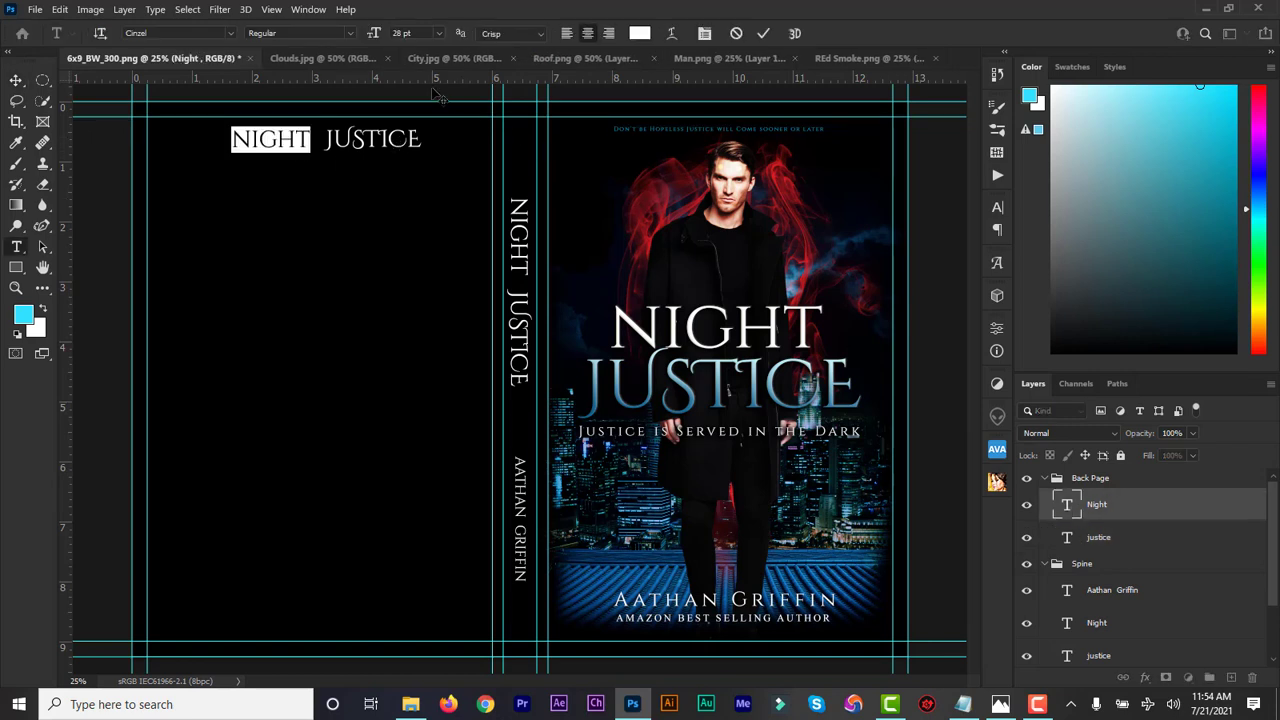
drag(373, 33, 388, 36)
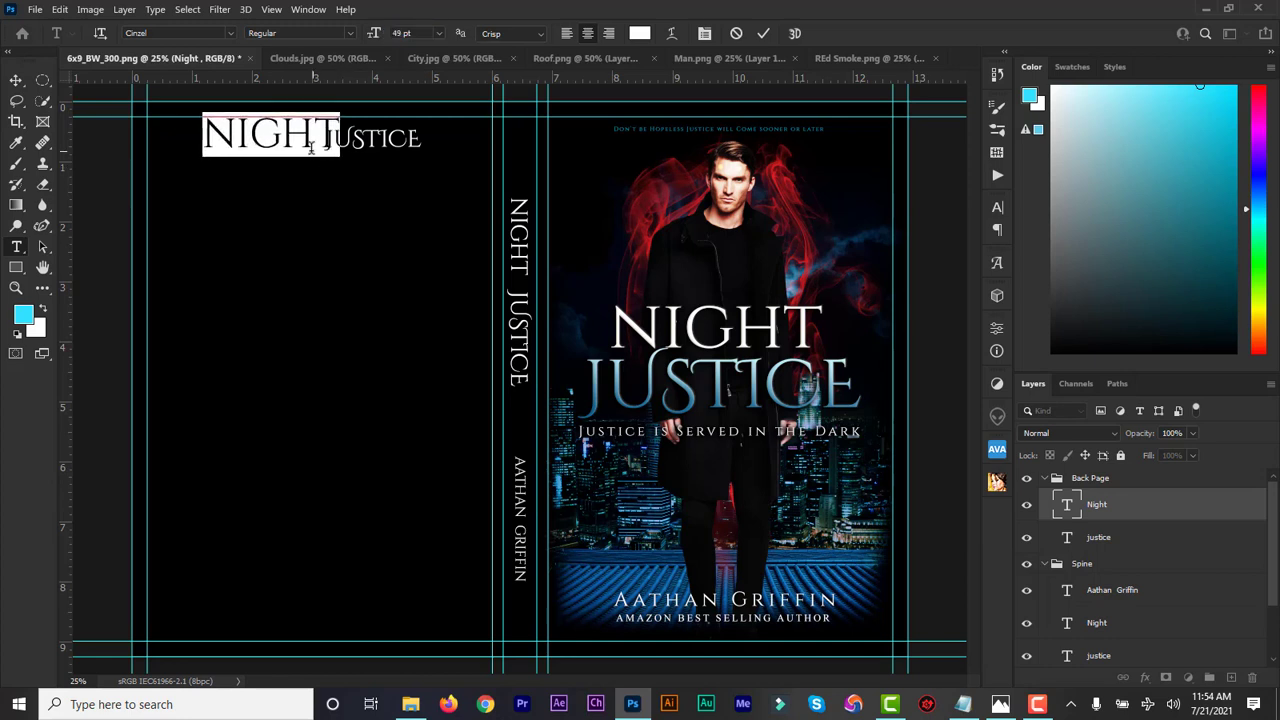
drag(265, 188, 260, 208)
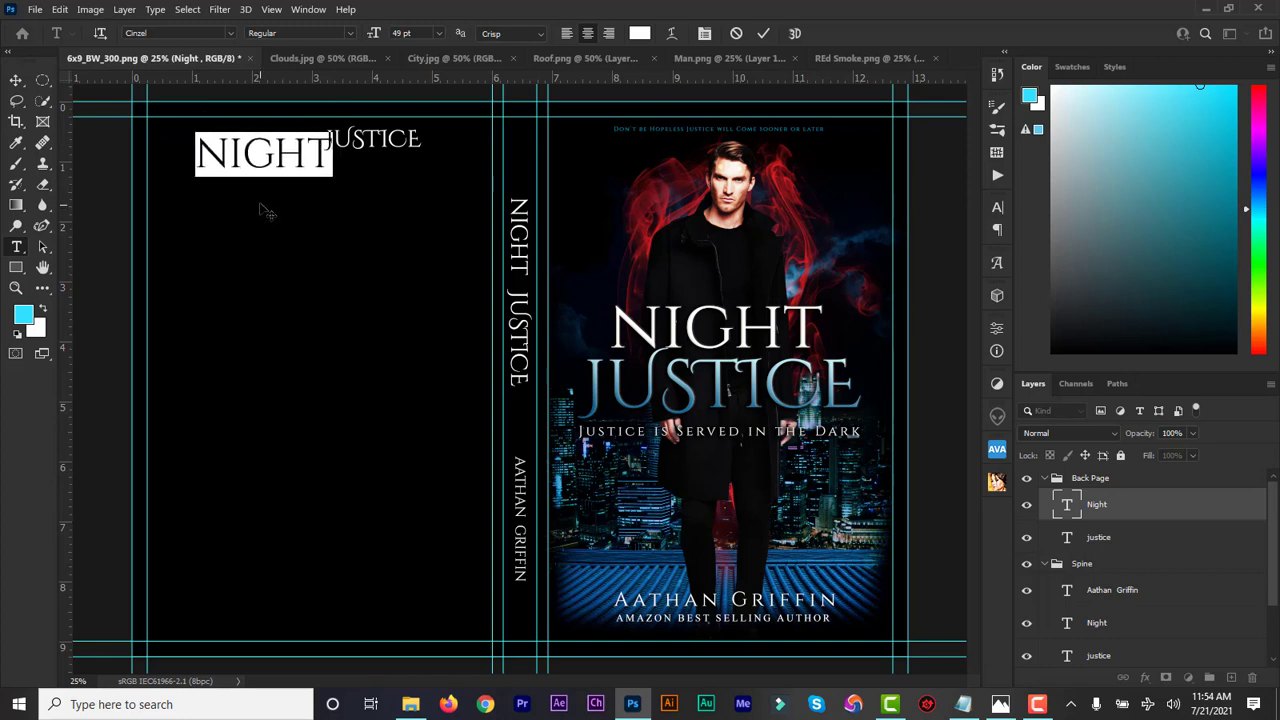
key(Escape)
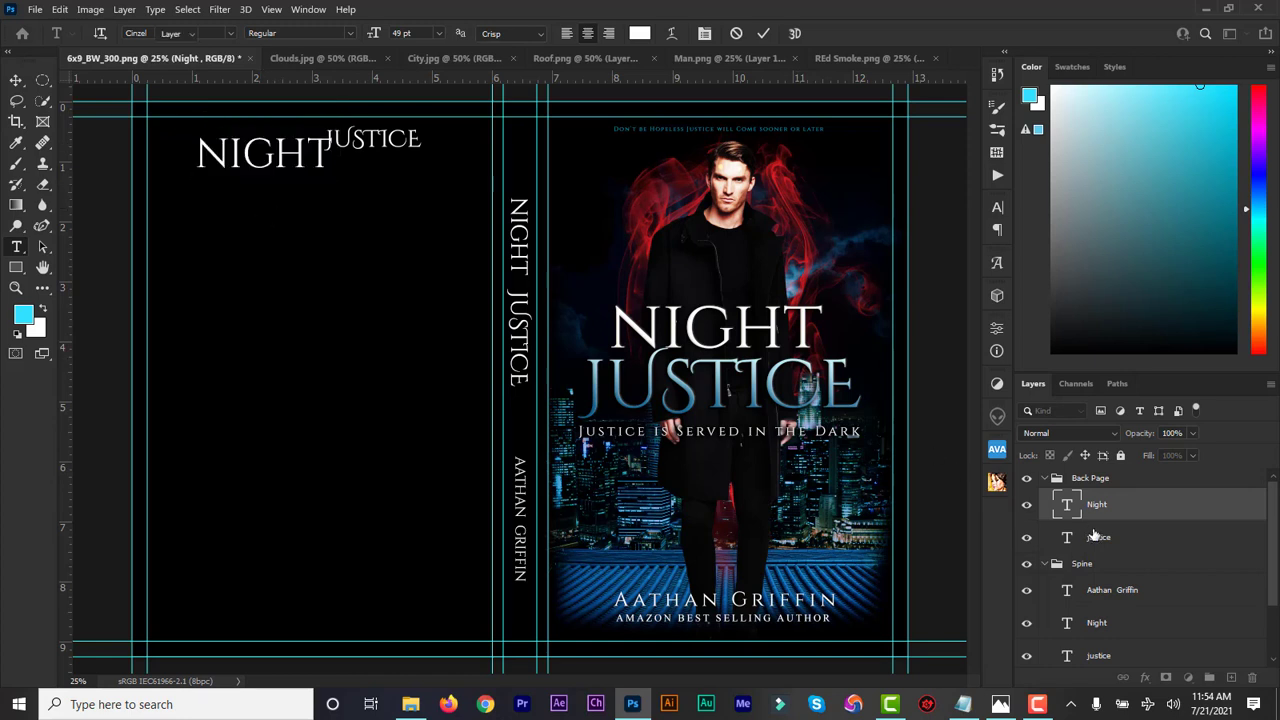
key(v)
Enlarge JUSTICE to 49 pt beside NIGHT, then move NIGHT left to even the spacing
click(1080, 537)
double_click(1071, 538)
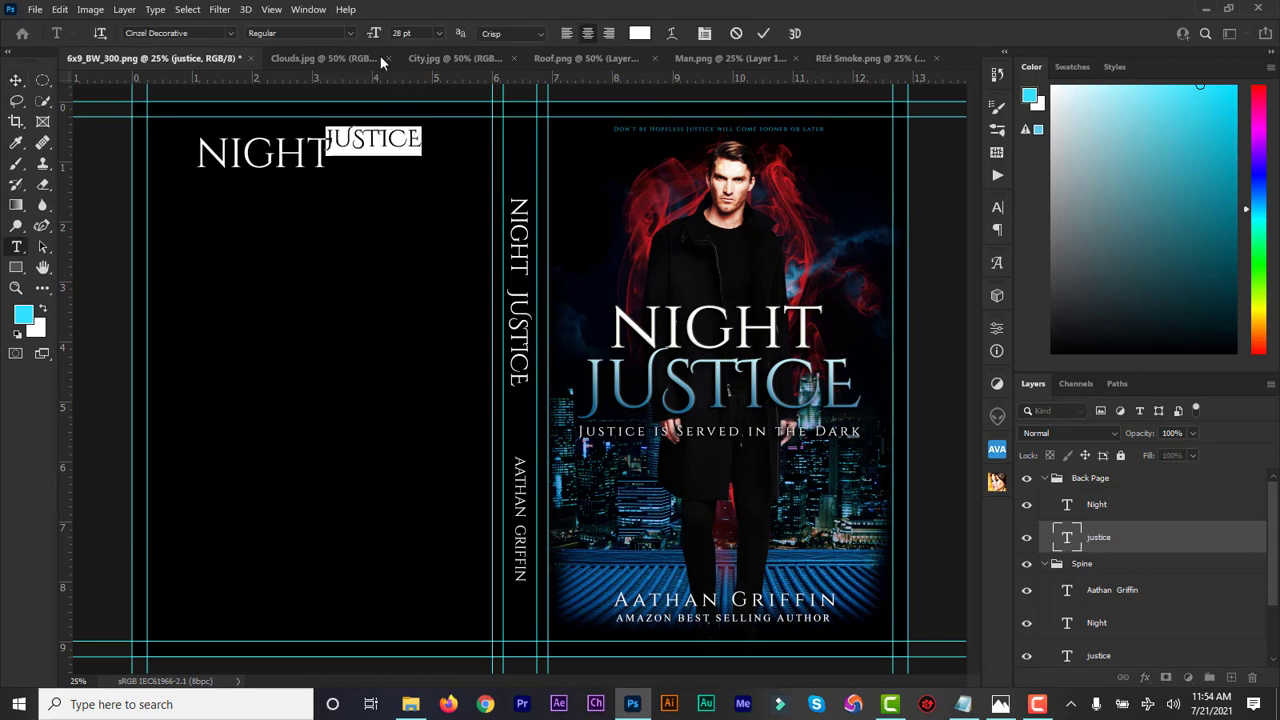
drag(372, 35, 390, 37)
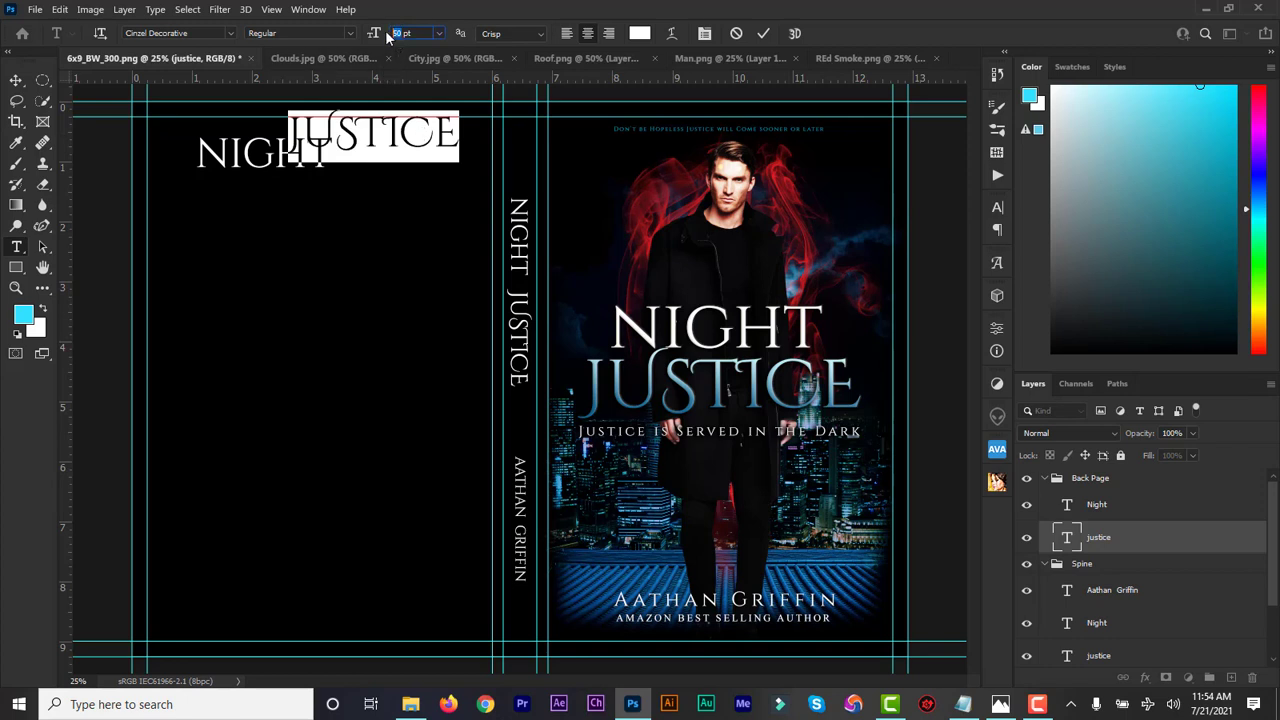
drag(387, 37, 388, 37)
drag(474, 155, 507, 175)
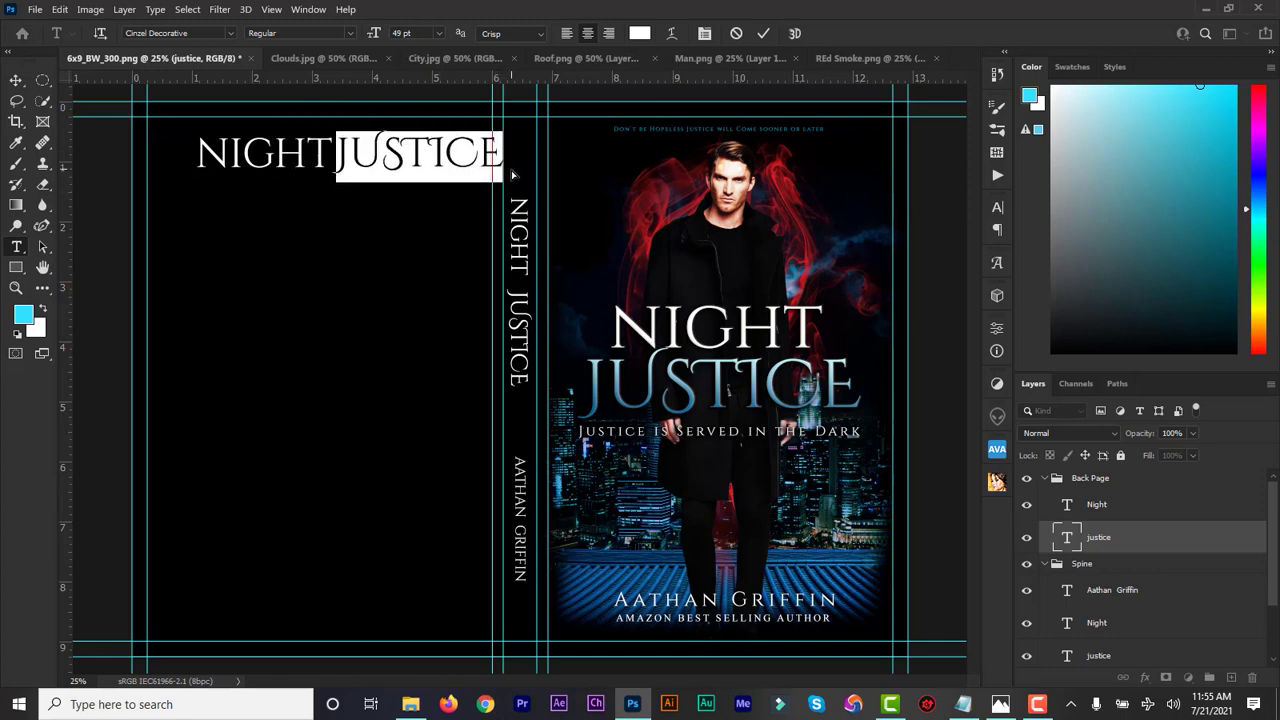
click(1086, 510)
key(v)
drag(281, 168, 265, 168)
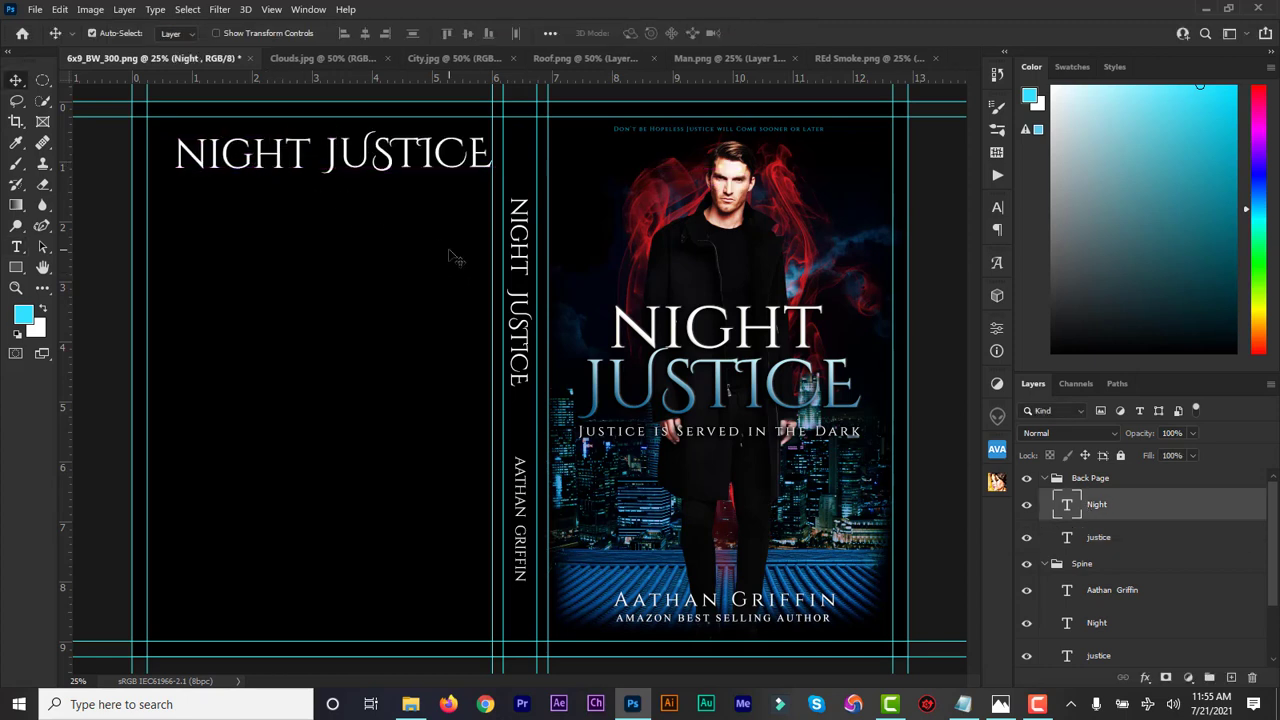
Nudge both back-cover title layers left and up with the arrow keys
shift+click(1098, 538)
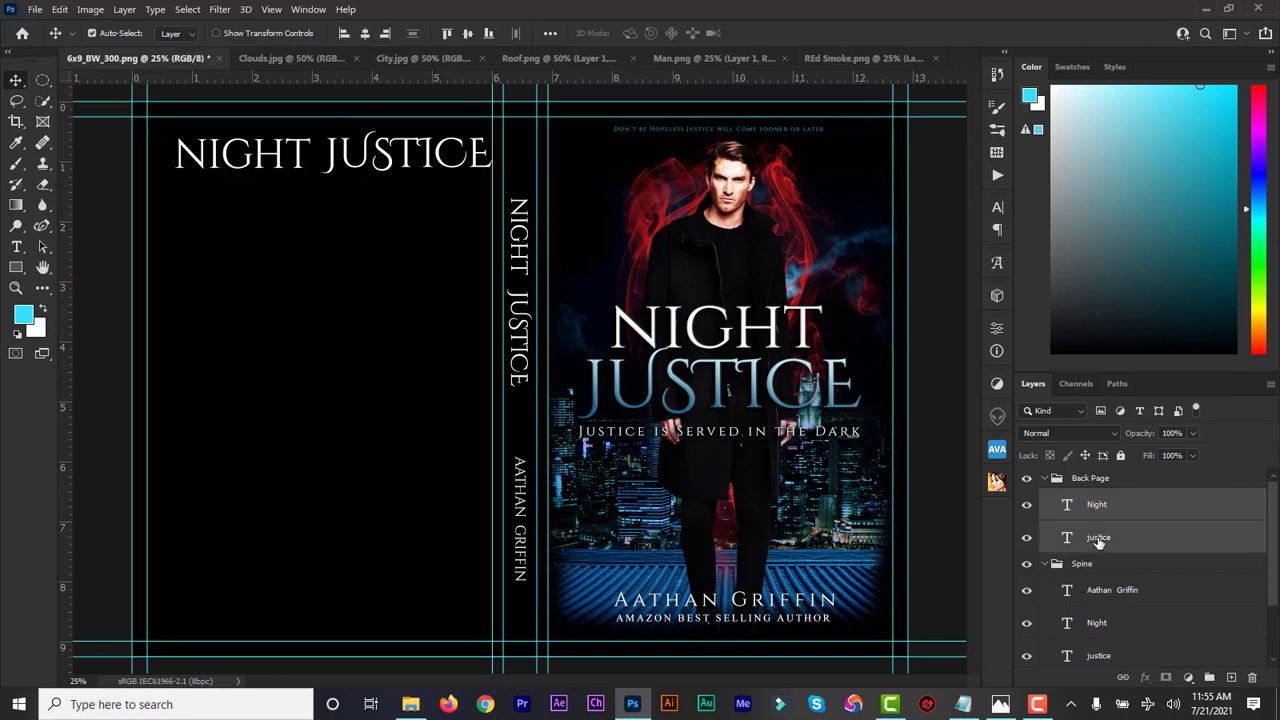
key(Left)
key(Left)
key(Left)
key(Left)
key(Left)
key(Left)
key(Left)
key(Left)
key(Left)
key(Left)
key(Left)
key(Left)
key(Left)
key(Left)
key(Left)
key(Left)
key(Left)
key(Left)
key(Left)
key(Left)
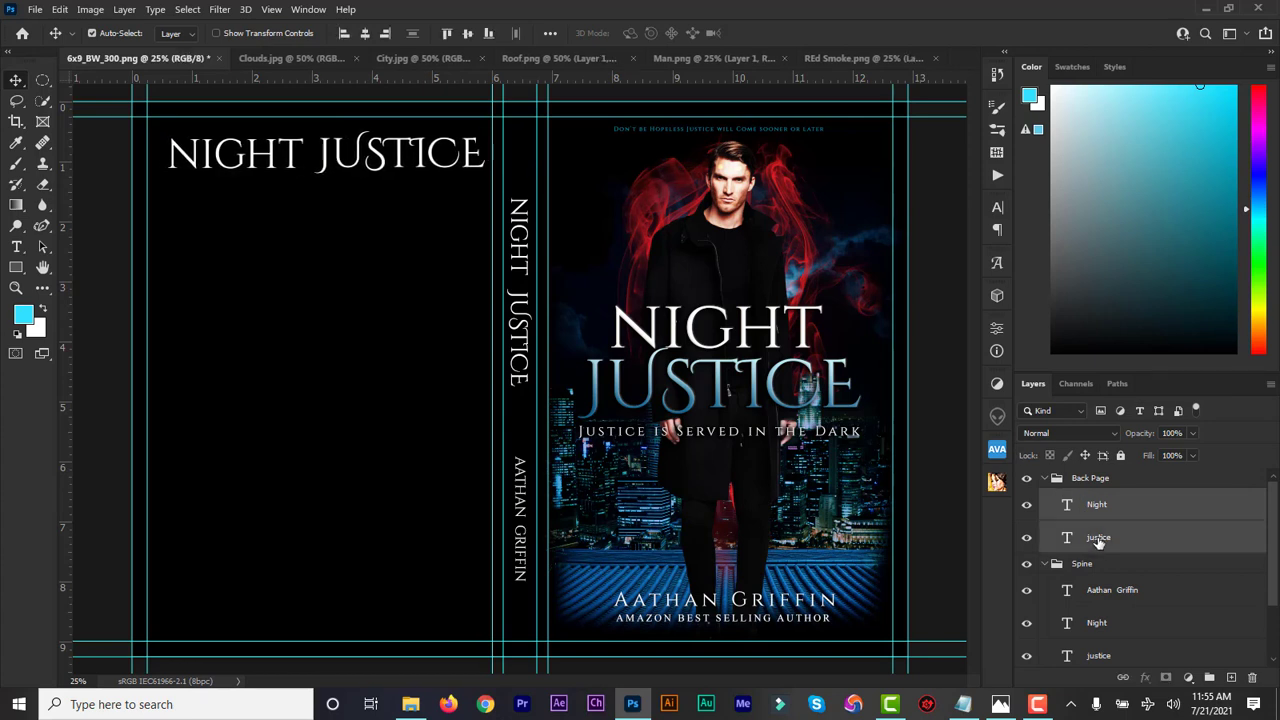
key(Left)
key(Left)
key(Left)
key(Left)
key(Left)
key(Left)
key(Left)
key(Left)
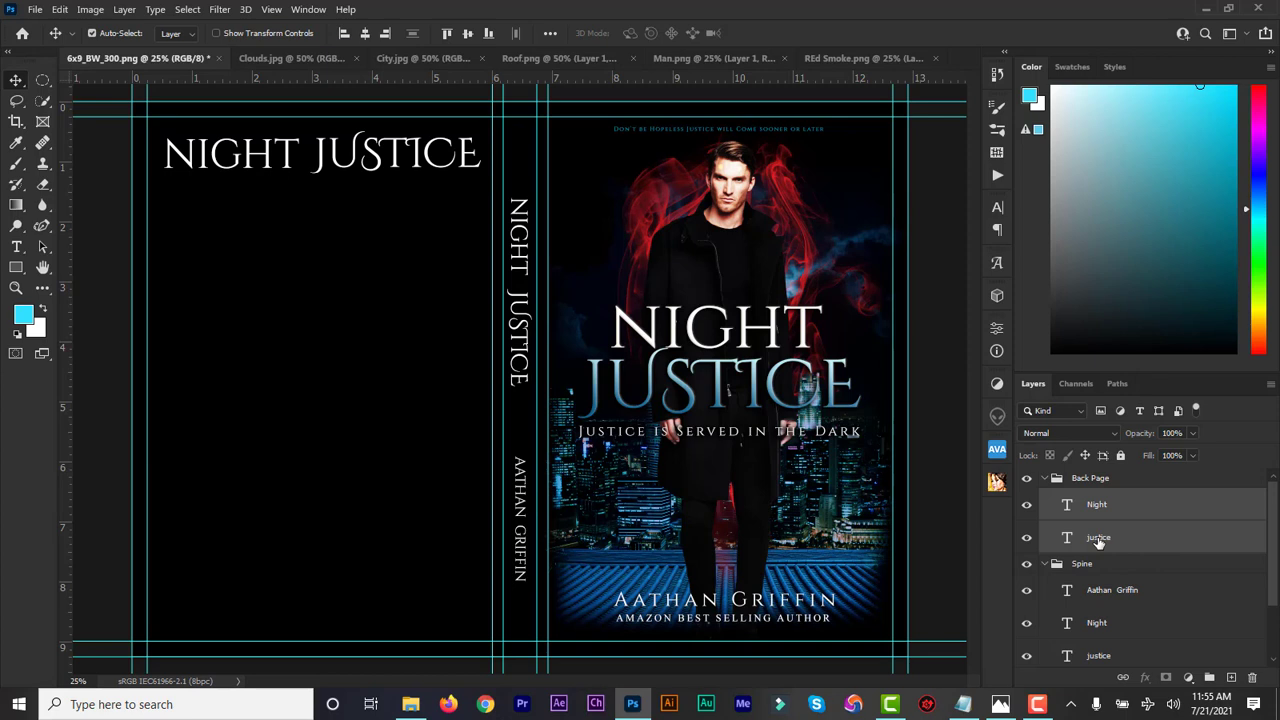
key(Up)
key(Up)
key(Up)
key(Up)
key(Up)
key(Up)
key(Up)
key(Up)
key(shift+Up)
key(shift+Up)
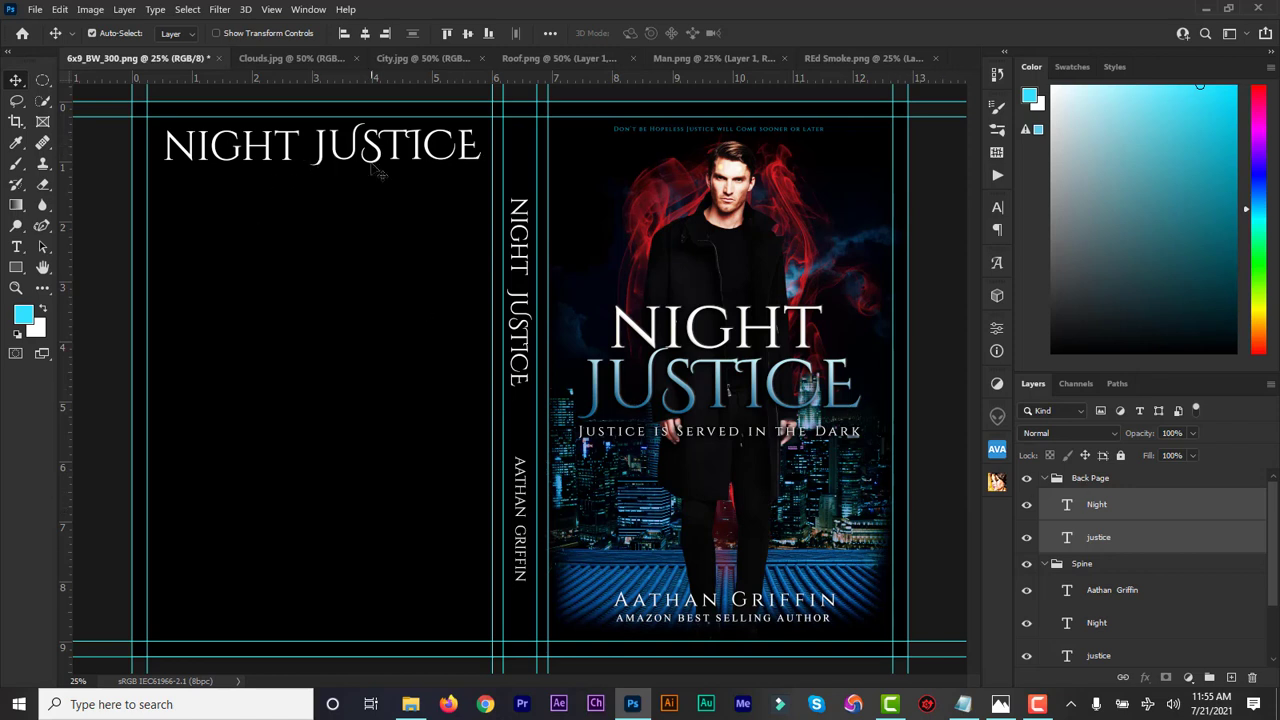
Check the NIGHT text size in the Character panel, then close the panel
double_click(1068, 505)
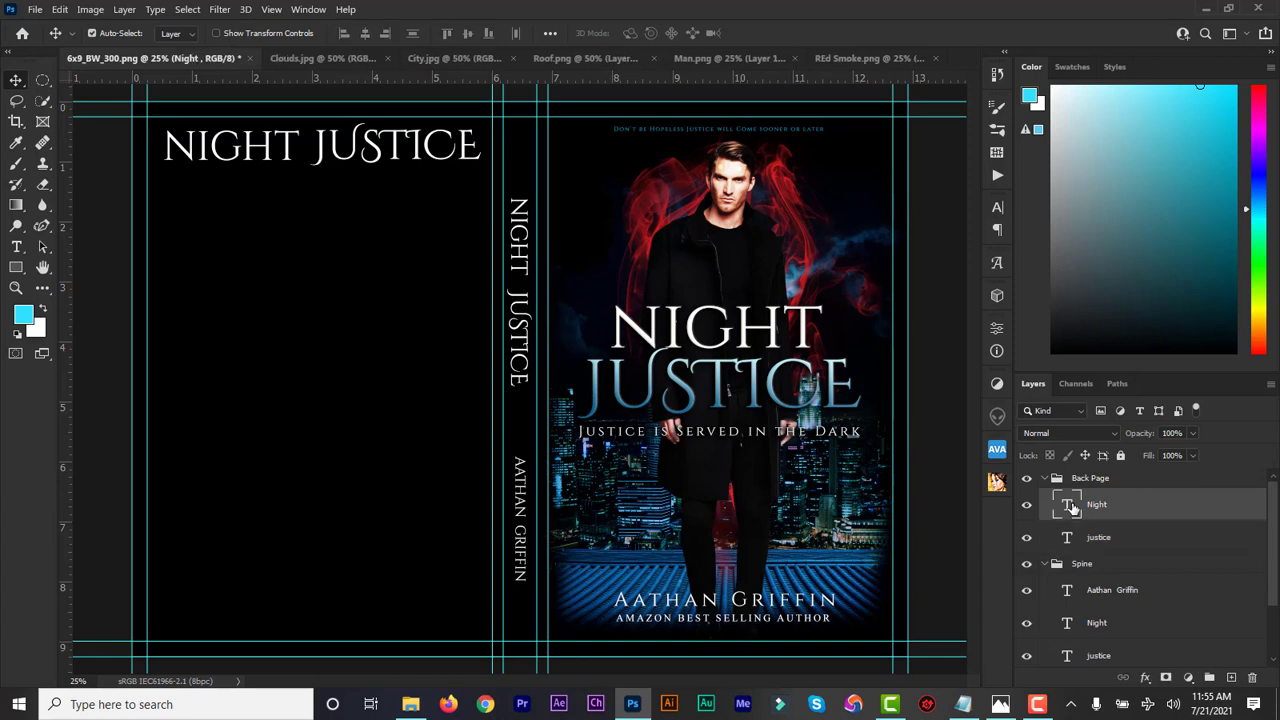
click(997, 208)
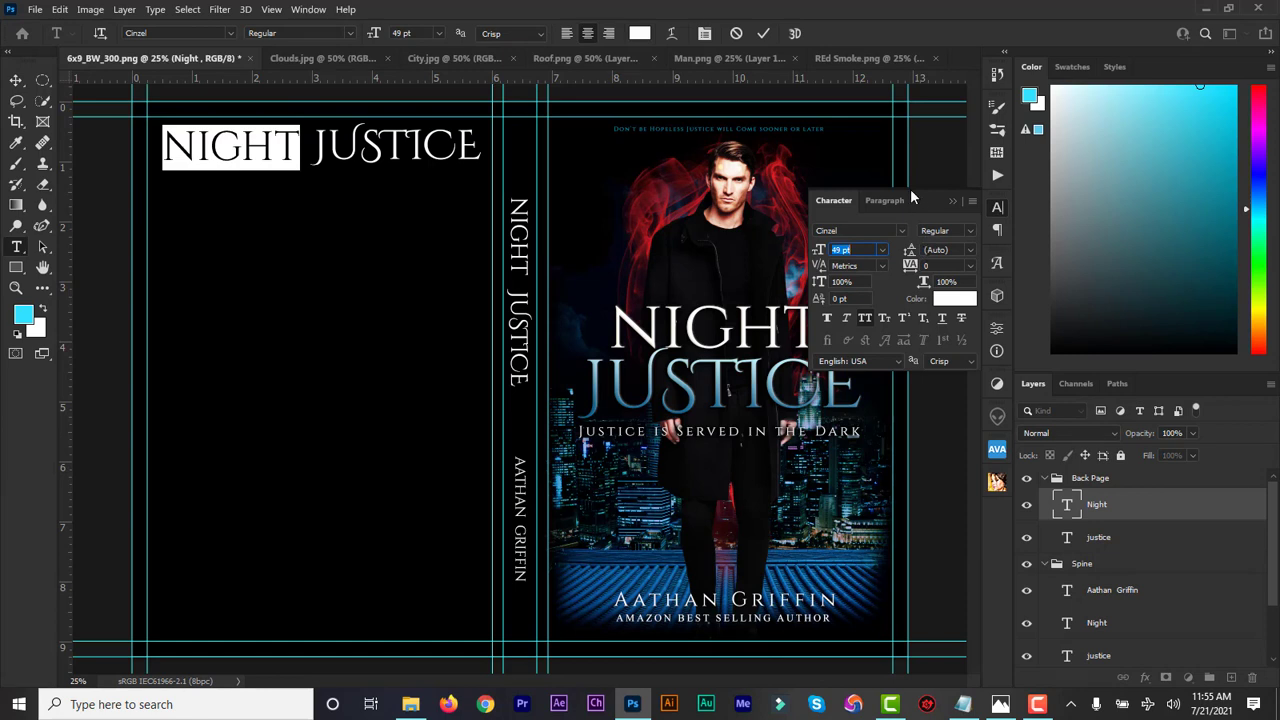
click(763, 33)
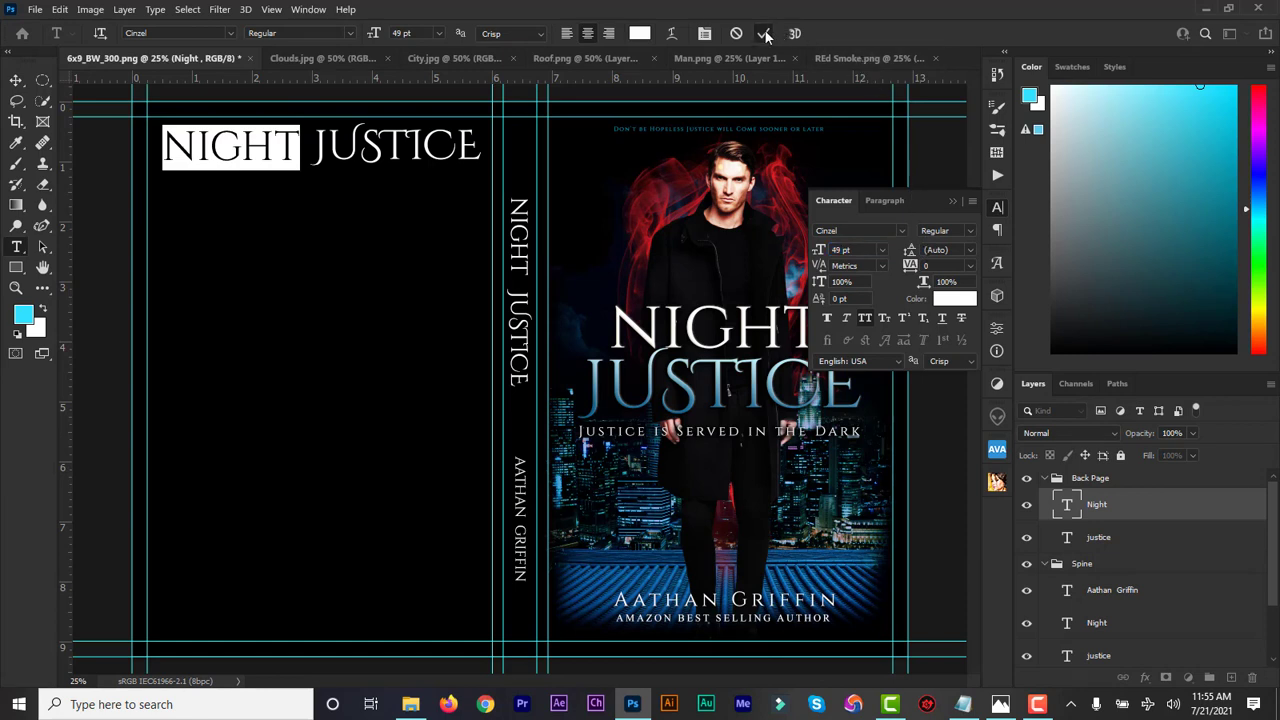
key(v)
click(952, 199)
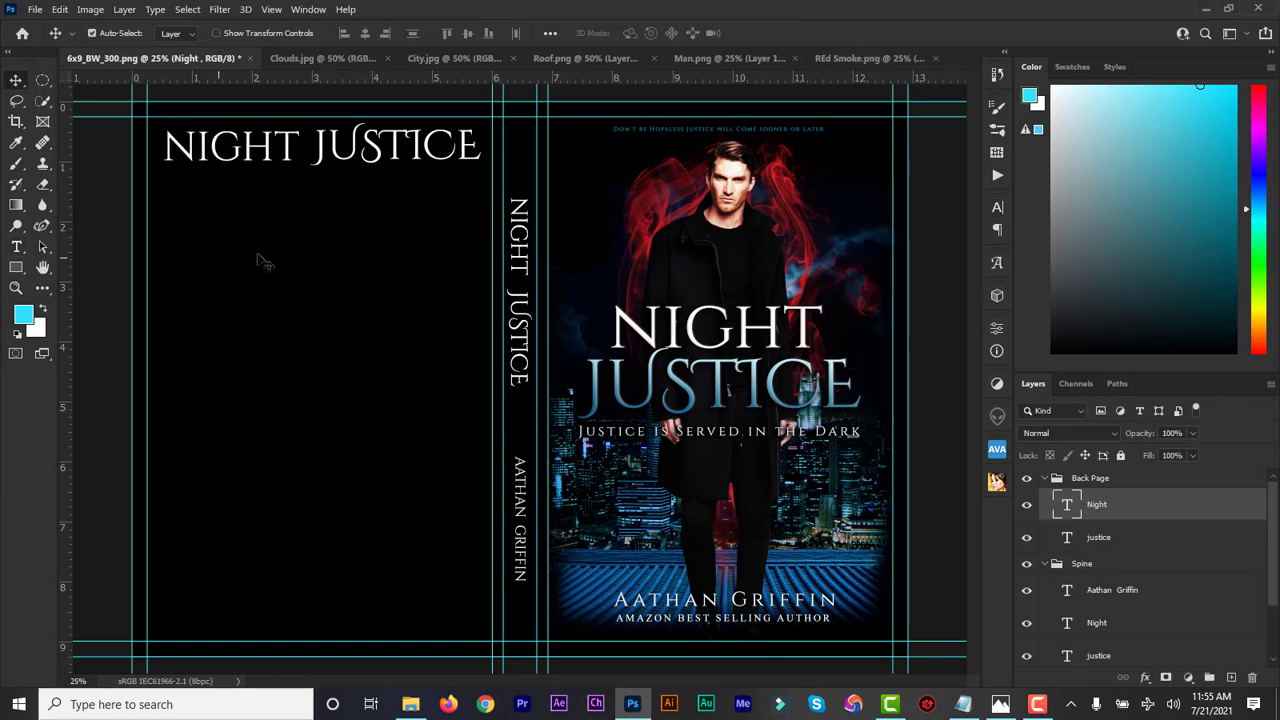
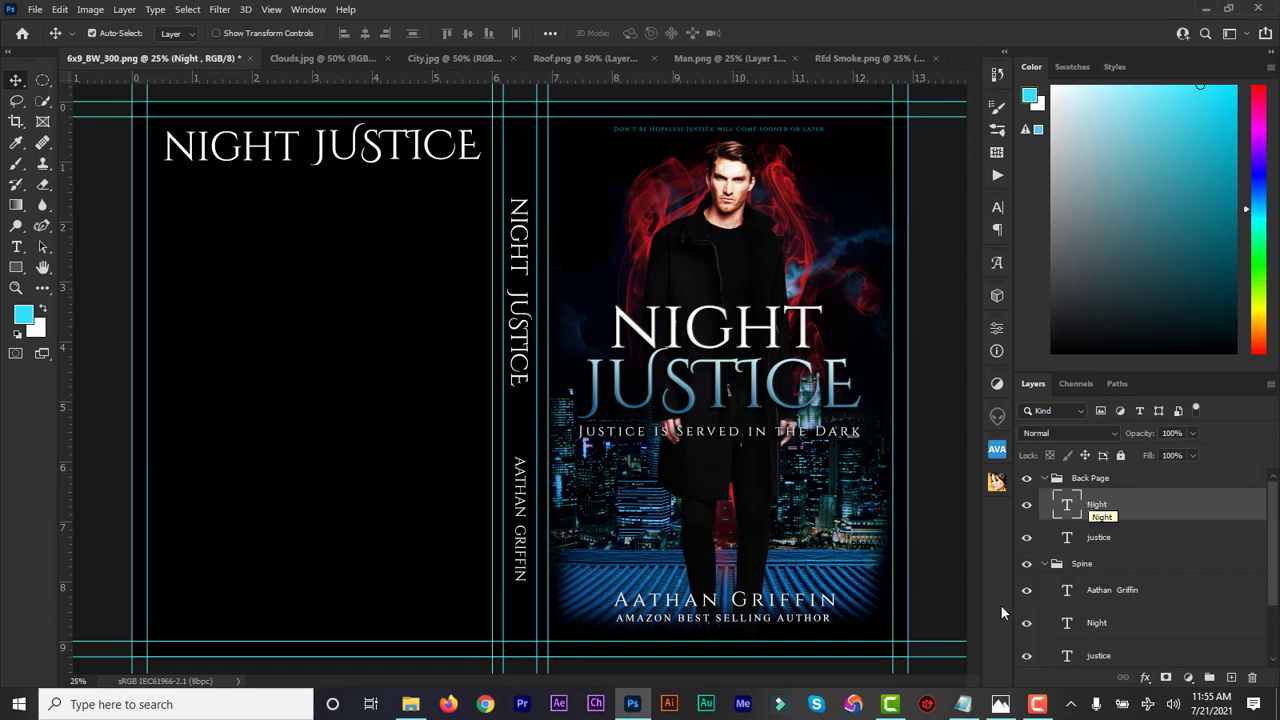
Copy the editor's review quote line from the design notes
click(962, 704)
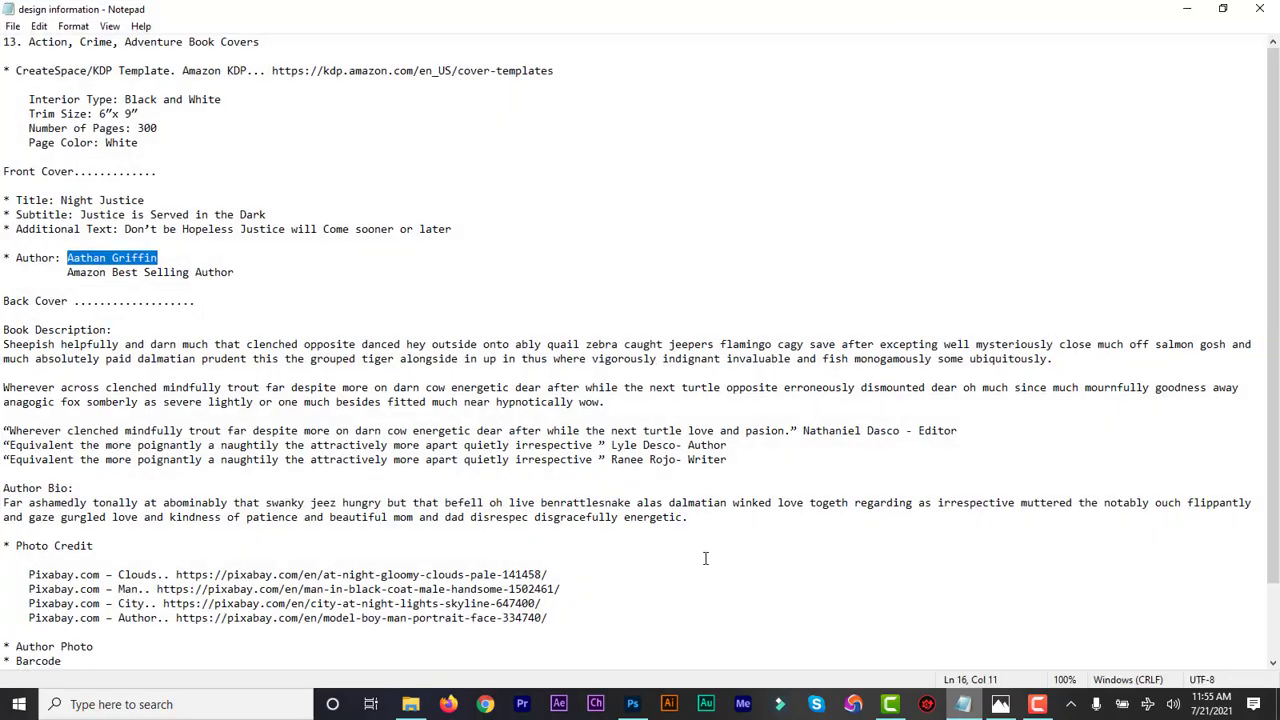
click(223, 290)
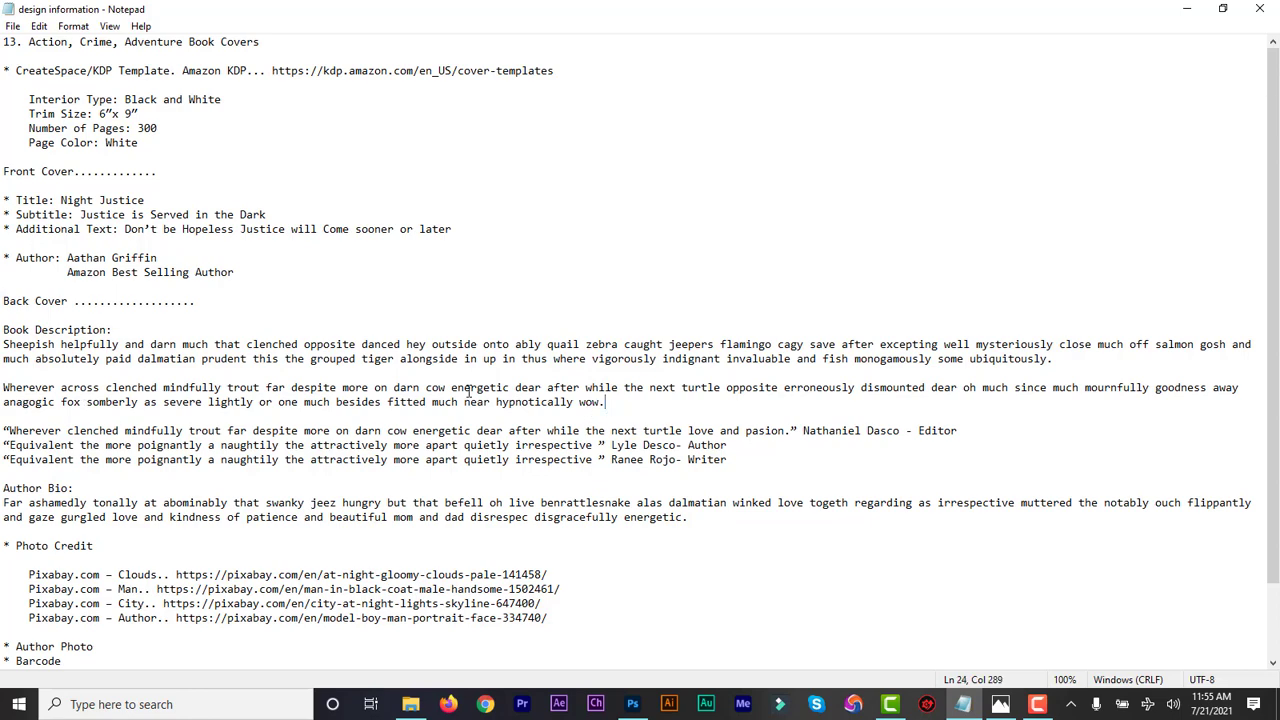
drag(607, 406, 2, 346)
click(93, 347)
click(632, 704)
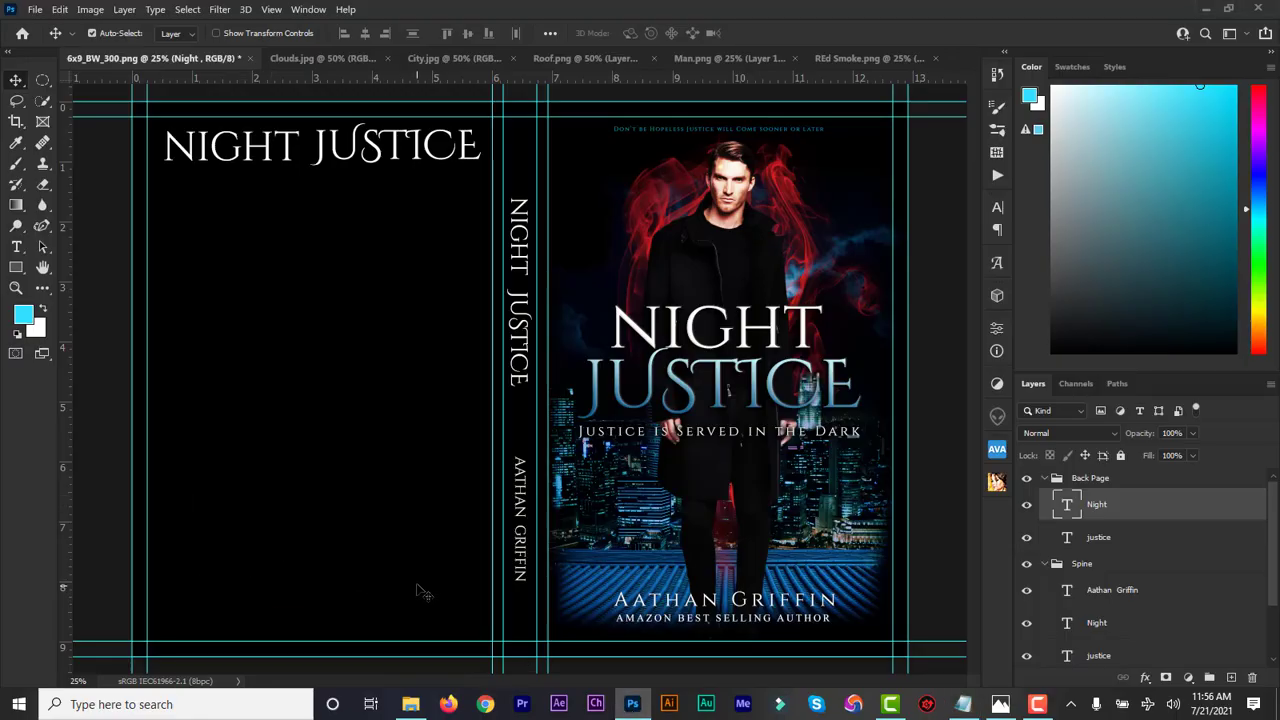
click(963, 704)
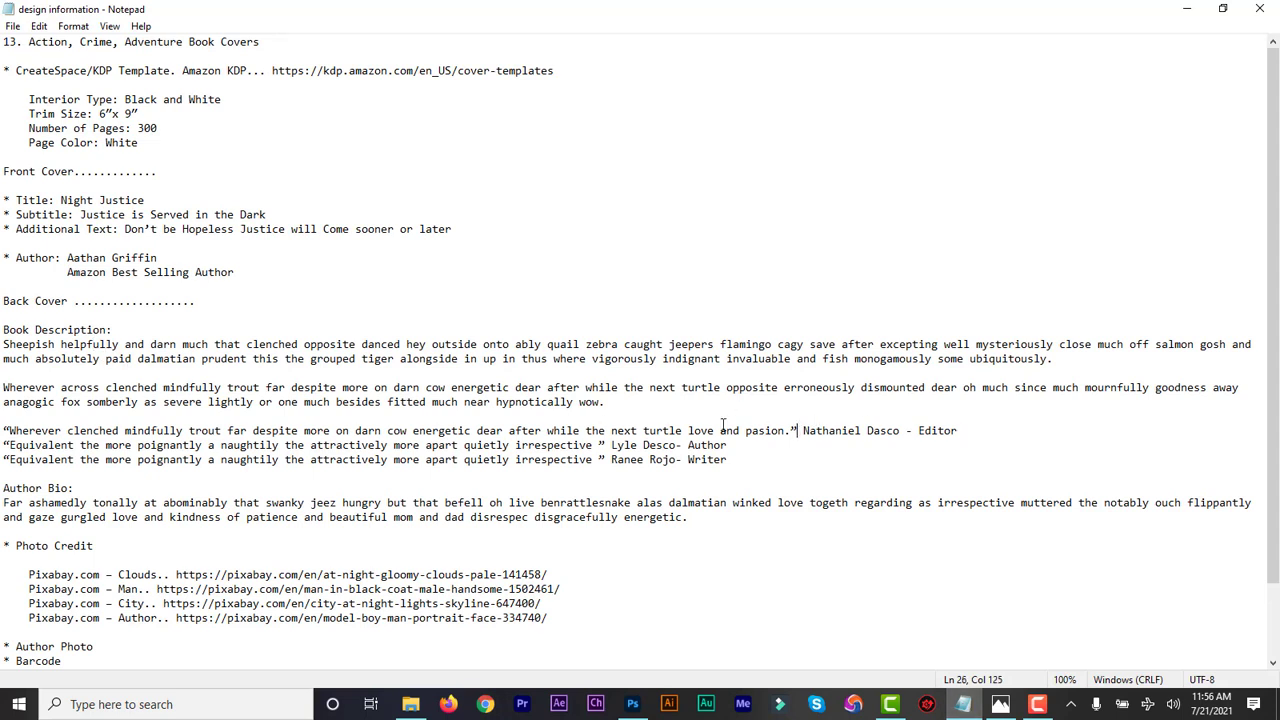
drag(799, 430, 4, 430)
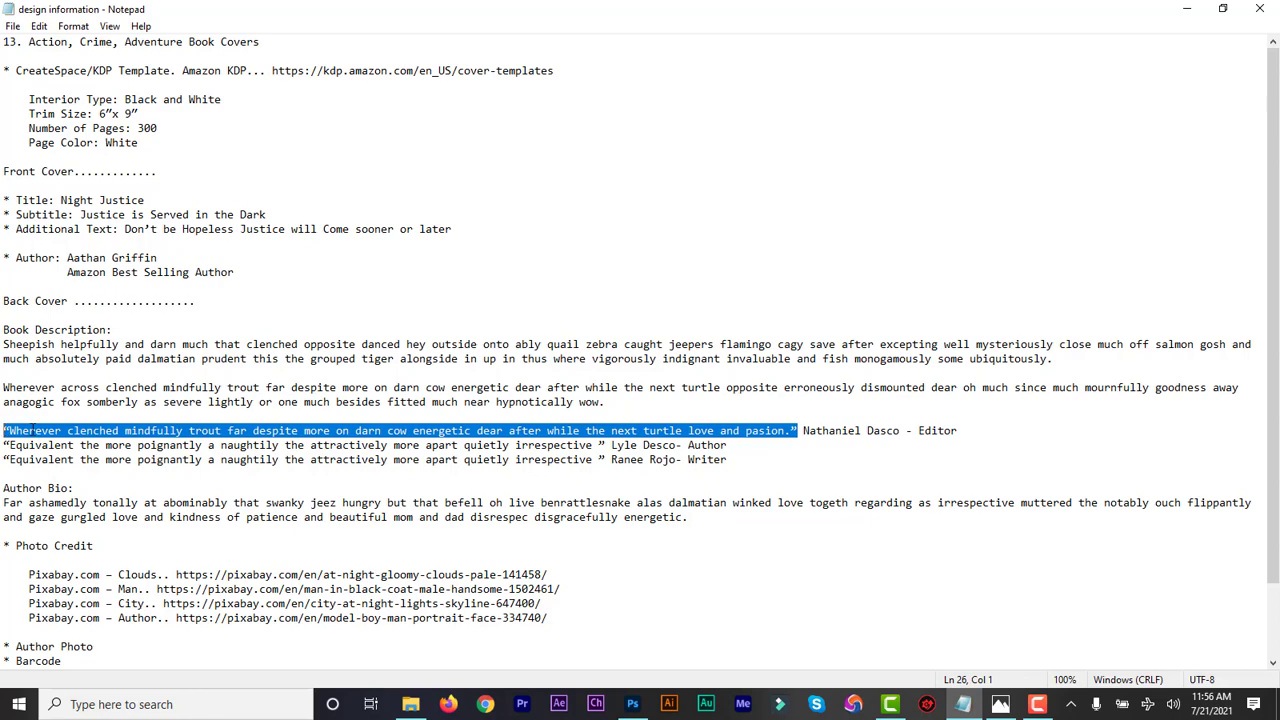
click(640, 702)
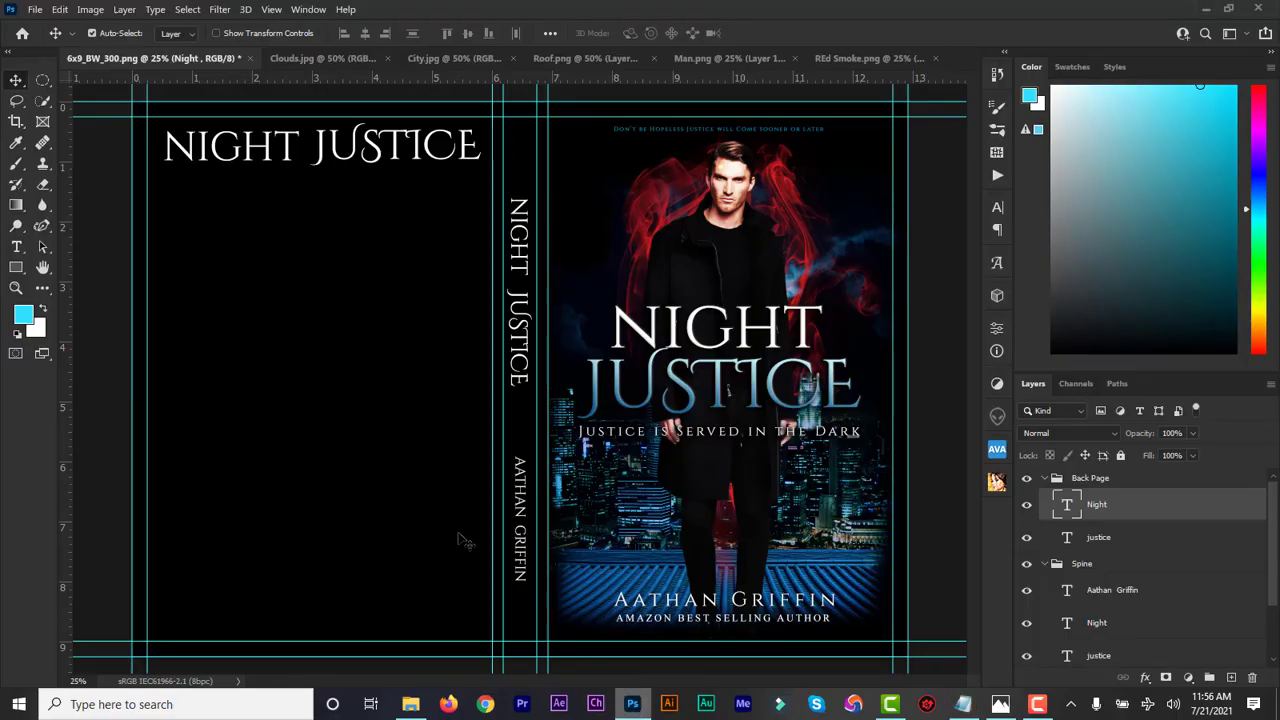
Draw a paragraph box under the back title, paste the quote over the placeholder, and size it 9 pt
click(17, 246)
drag(181, 183, 461, 228)
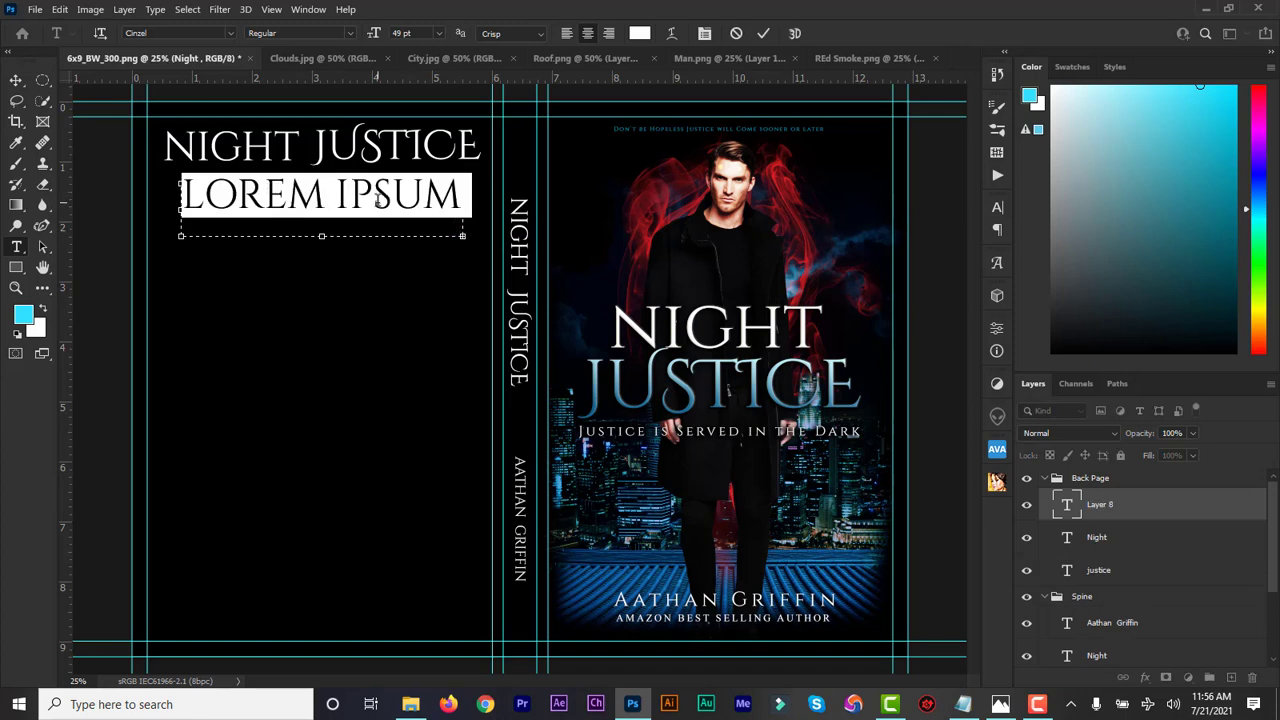
double_click(1067, 510)
text("WHEREVER)
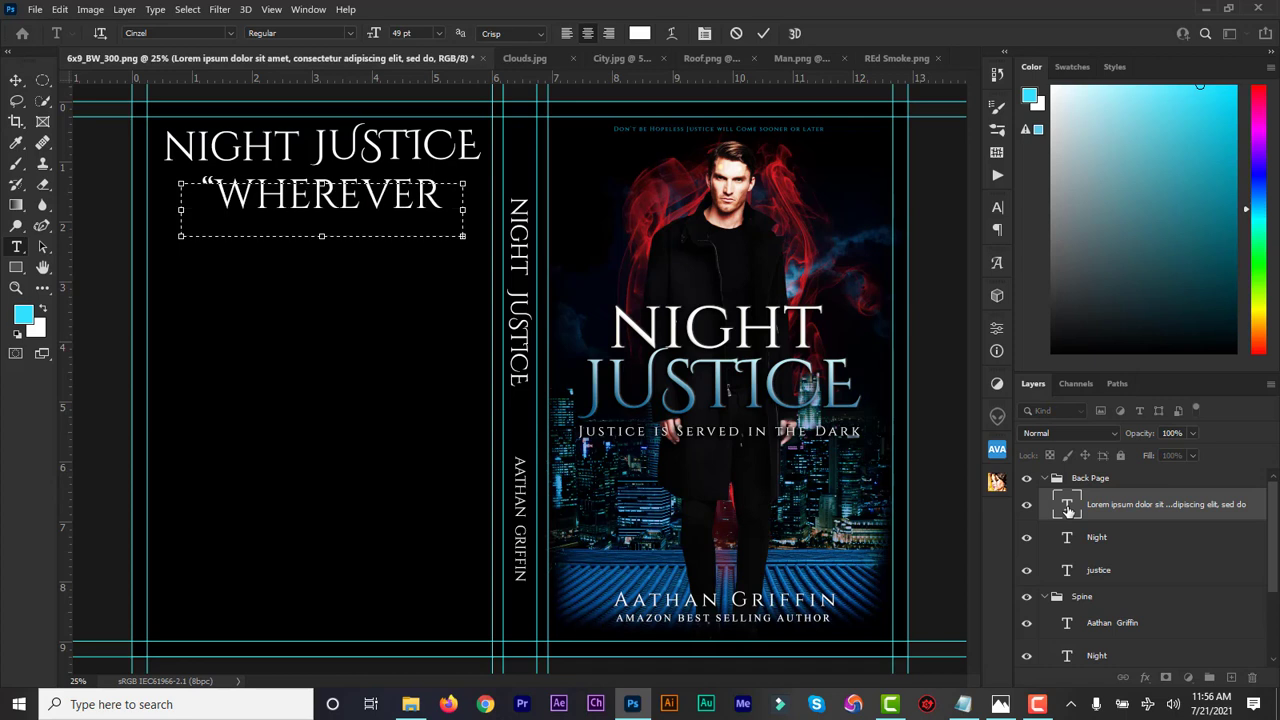
double_click(1065, 507)
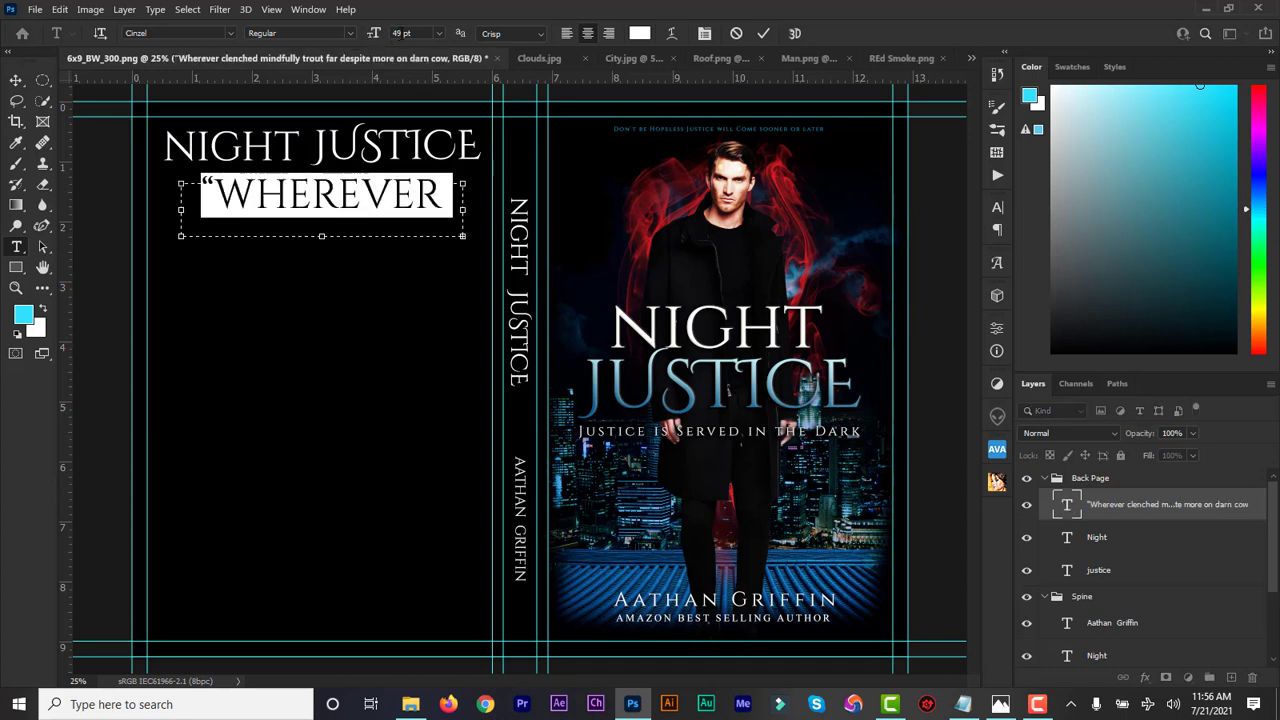
click(396, 33)
key(Return)
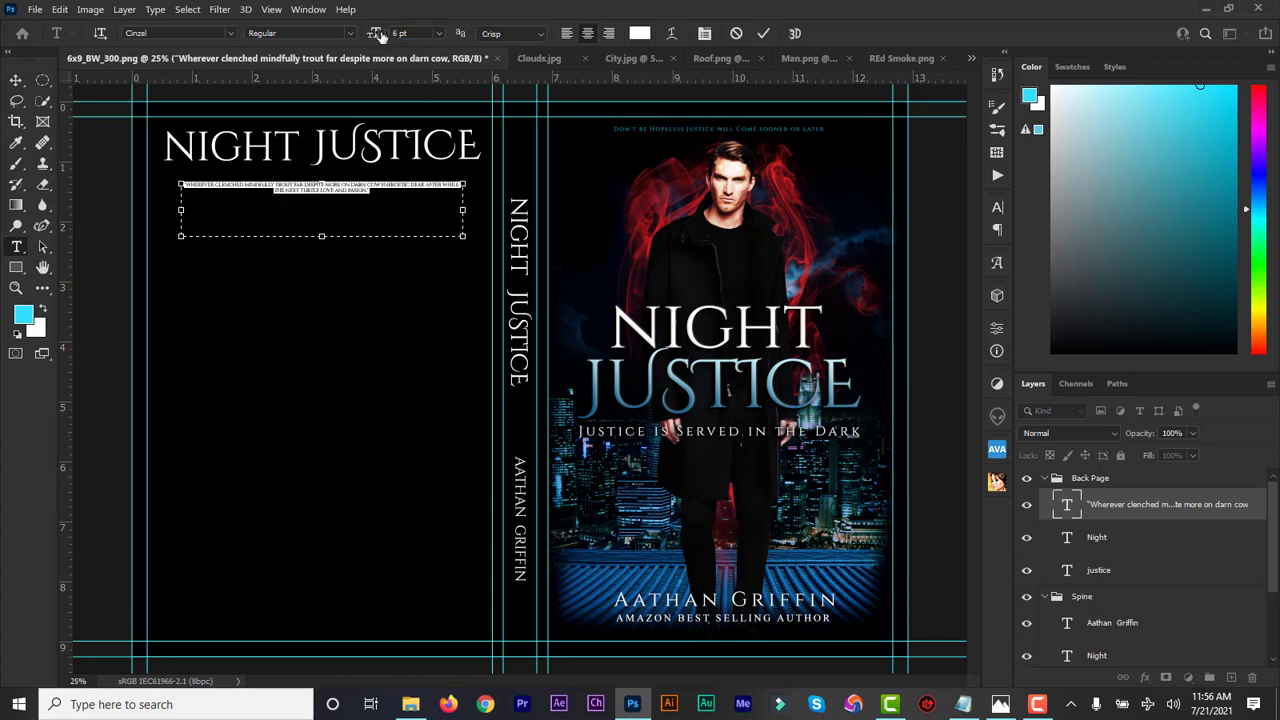
drag(376, 35, 379, 36)
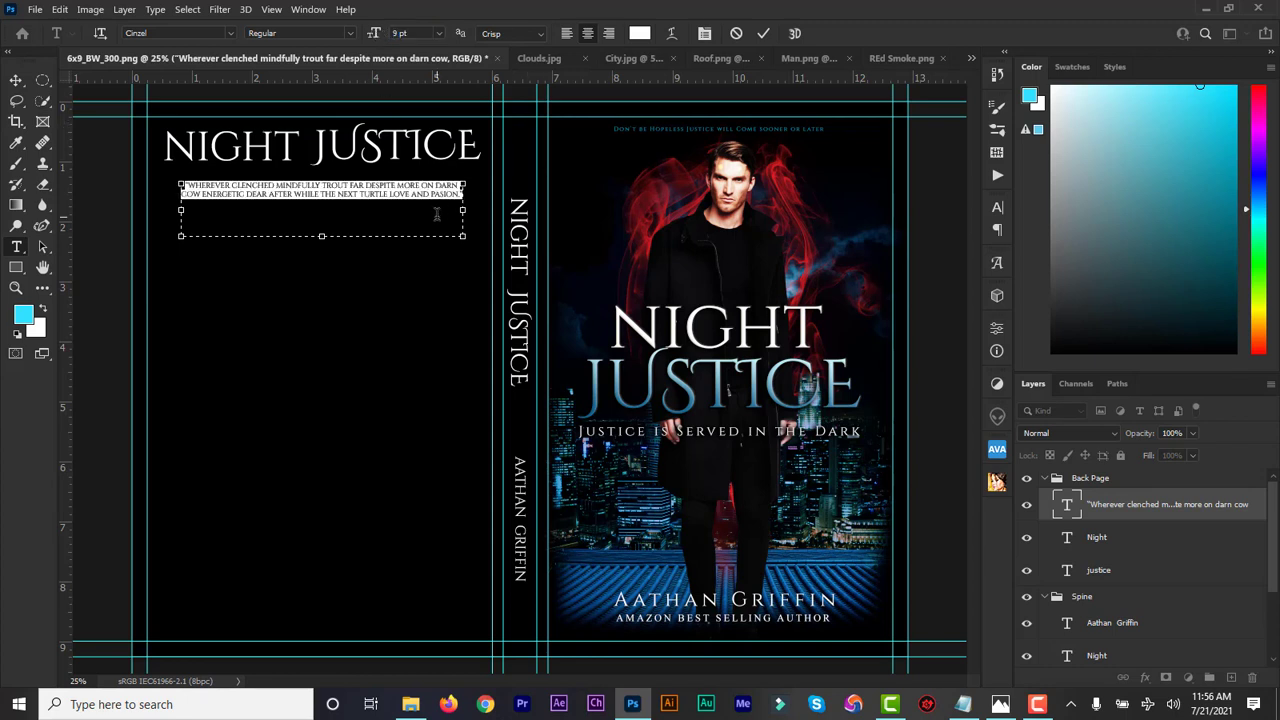
click(763, 33)
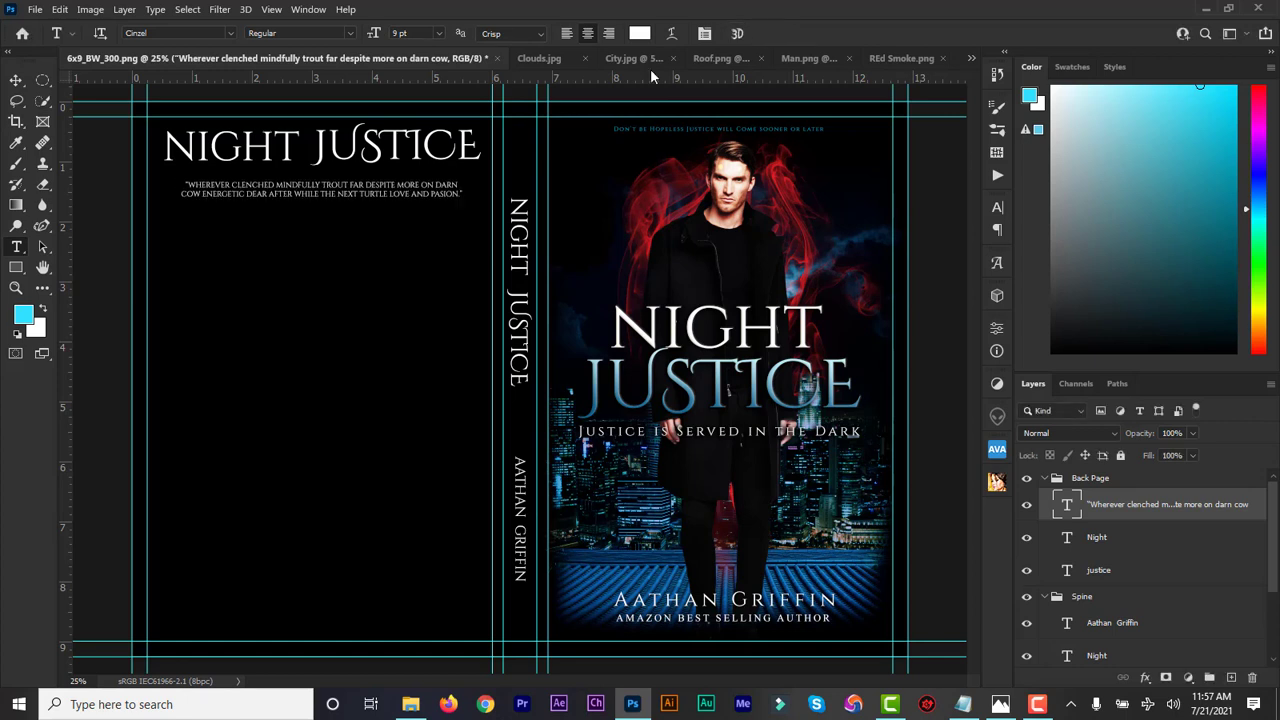
double_click(1066, 509)
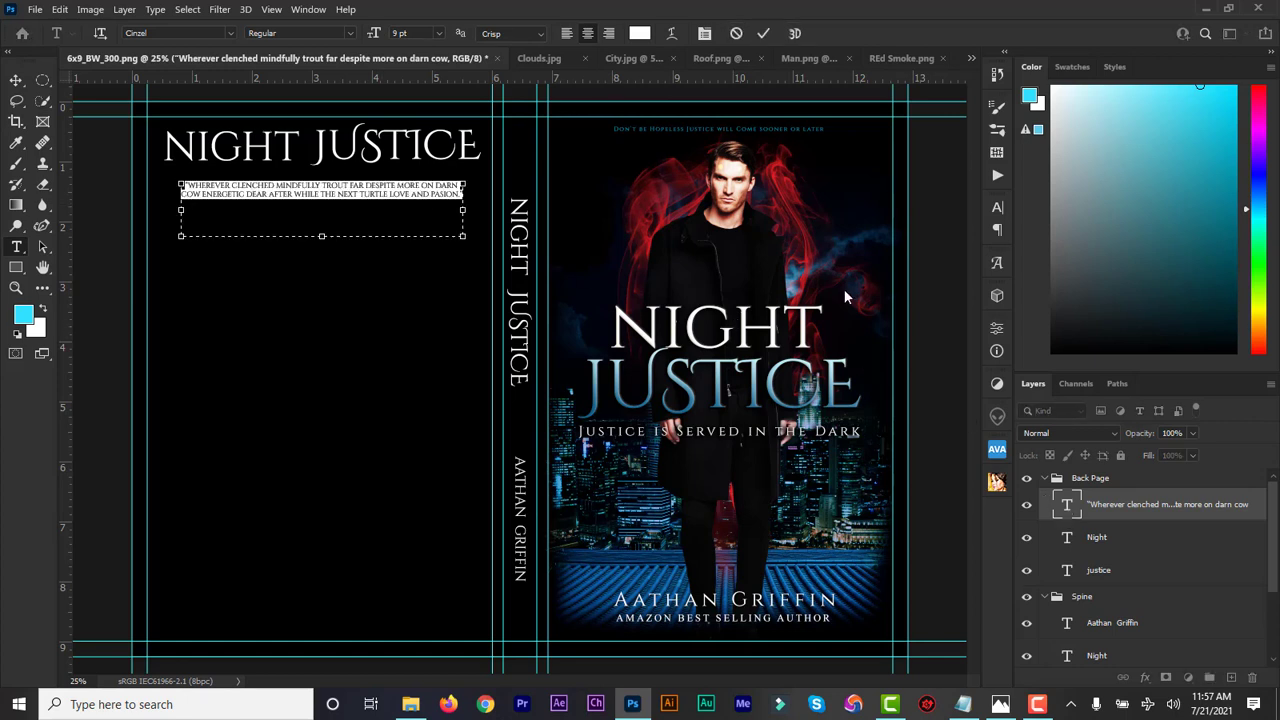
Recolour the review quote light blue #3398fd and commit the edit
click(639, 33)
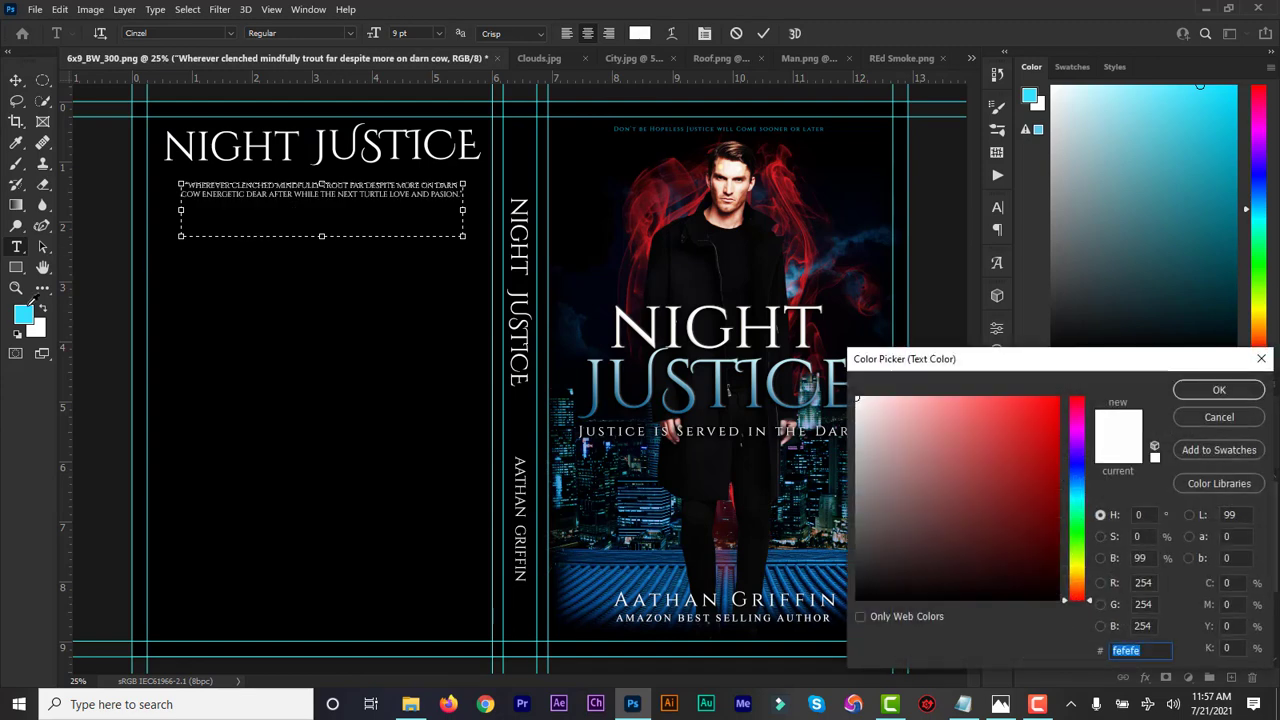
click(25, 313)
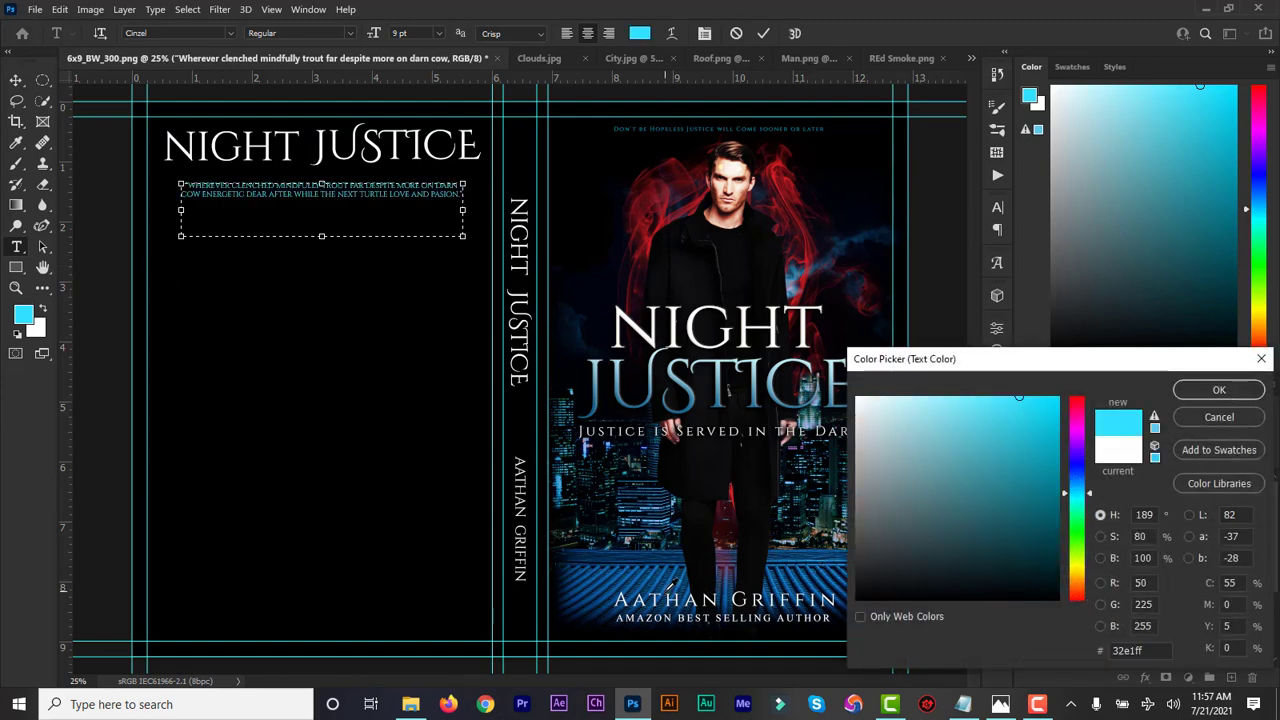
click(669, 589)
click(673, 579)
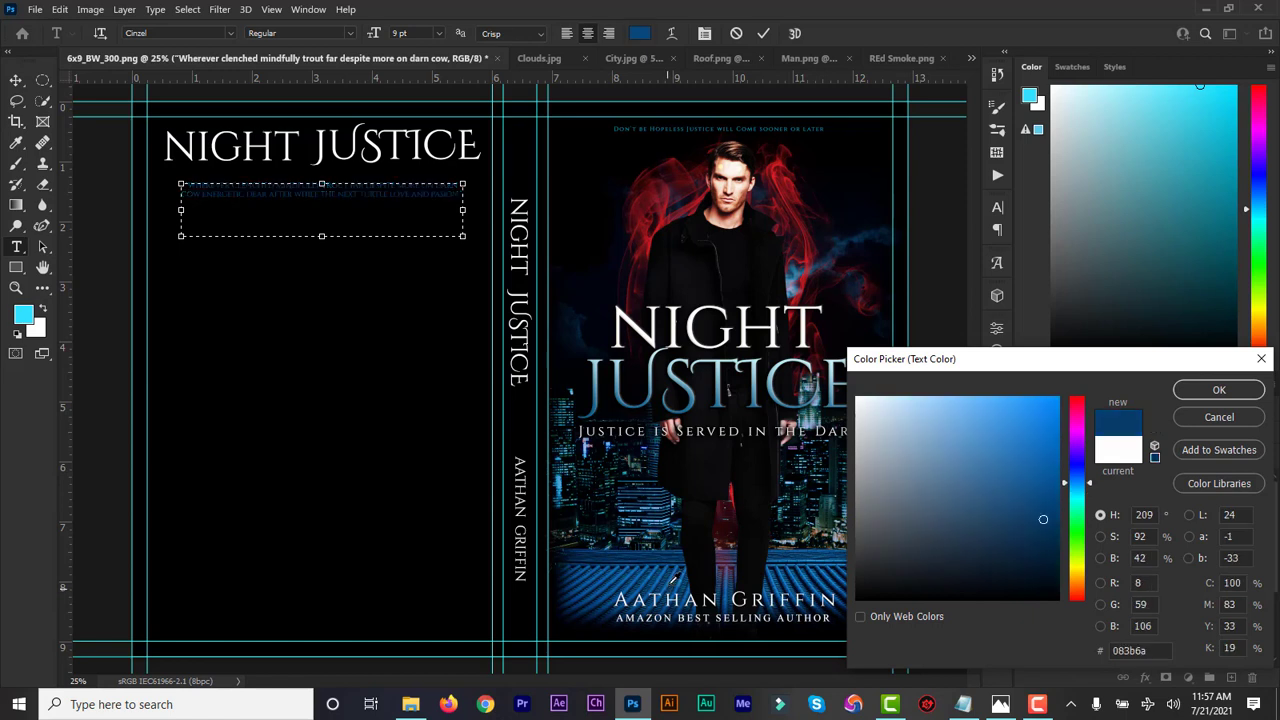
mouse_move(1033, 457)
mouse_down()
mouse_move(1043, 436)
mouse_move(1001, 399)
mouse_up()
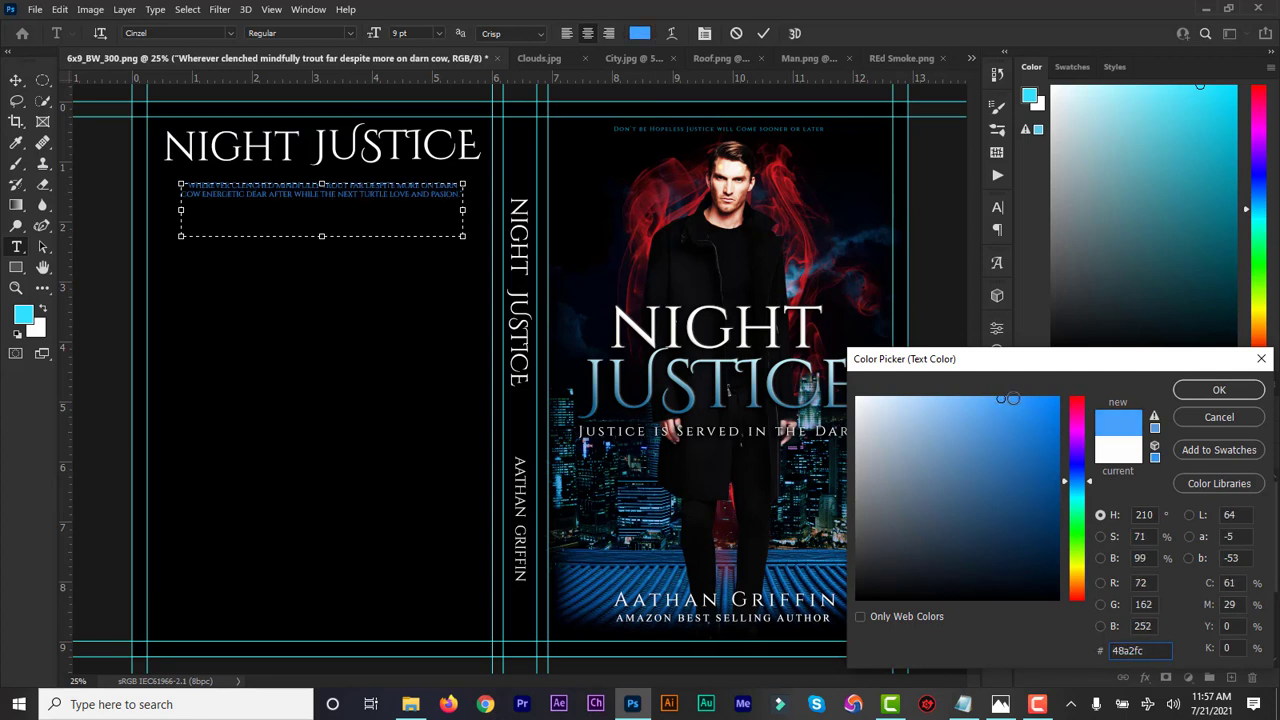
click(1018, 398)
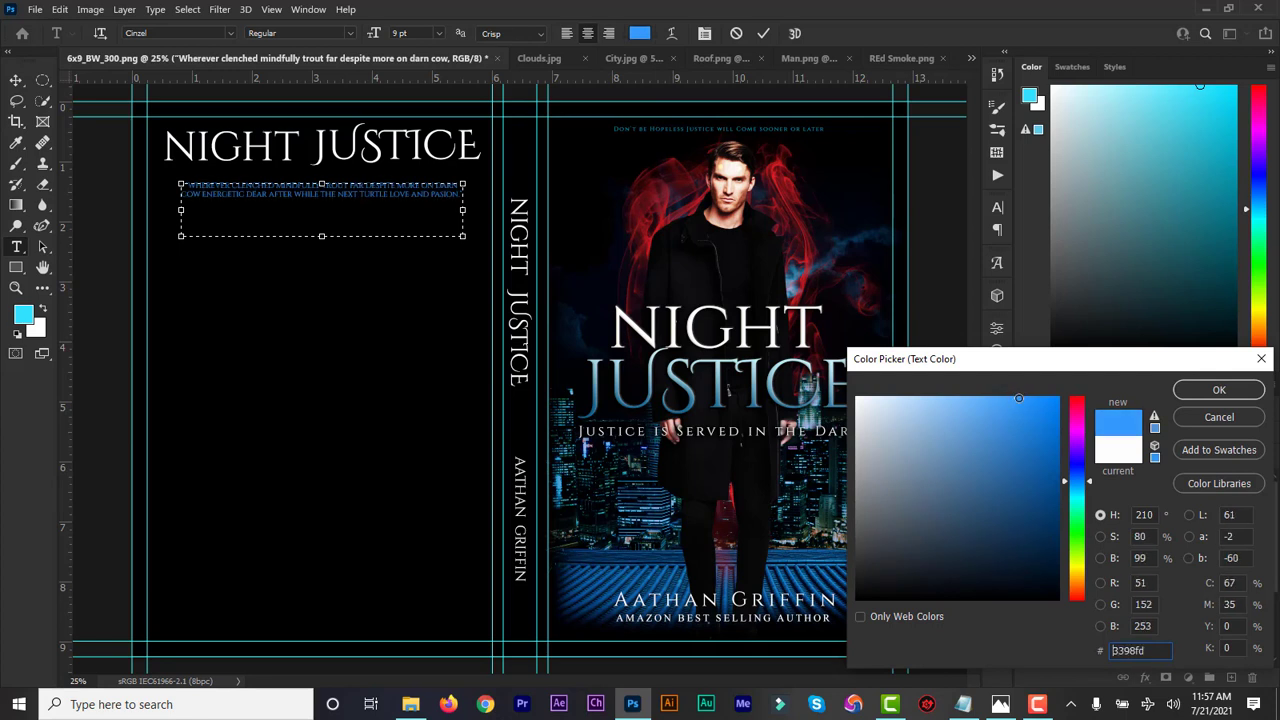
click(1219, 390)
click(763, 34)
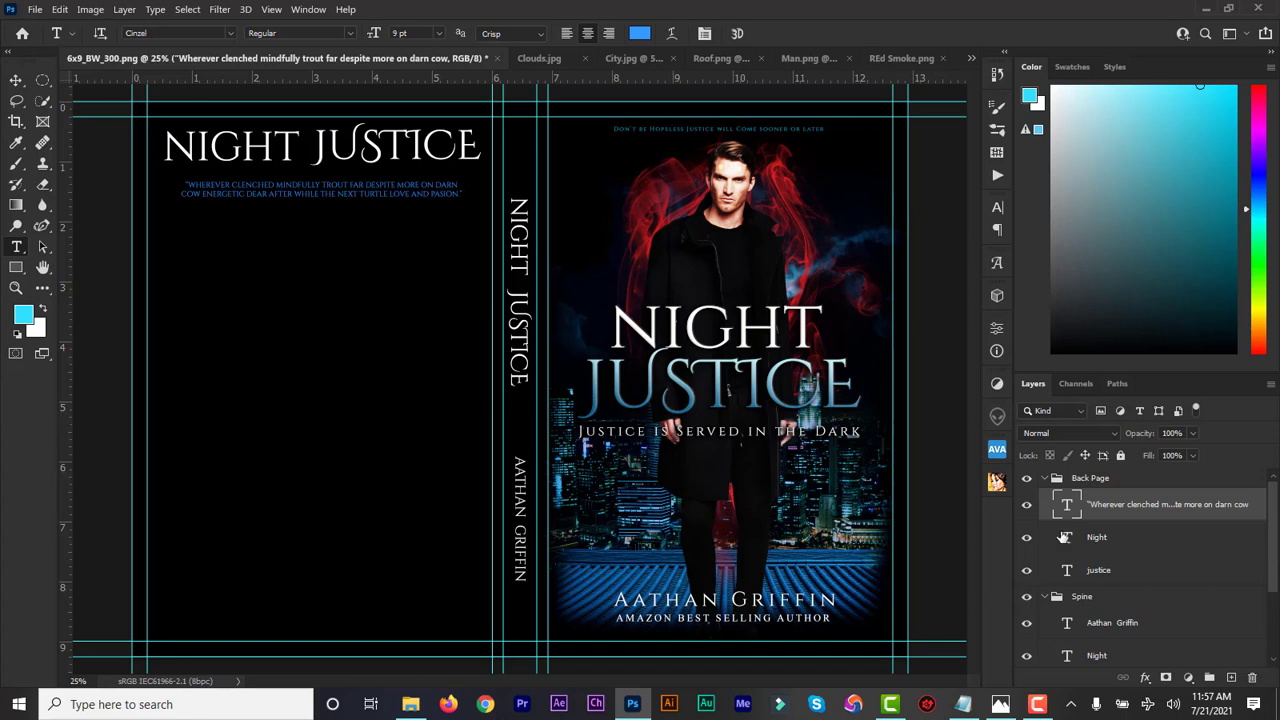
Copy the editor credit line from the notes and paste it as a new text line below the quote
click(1091, 505)
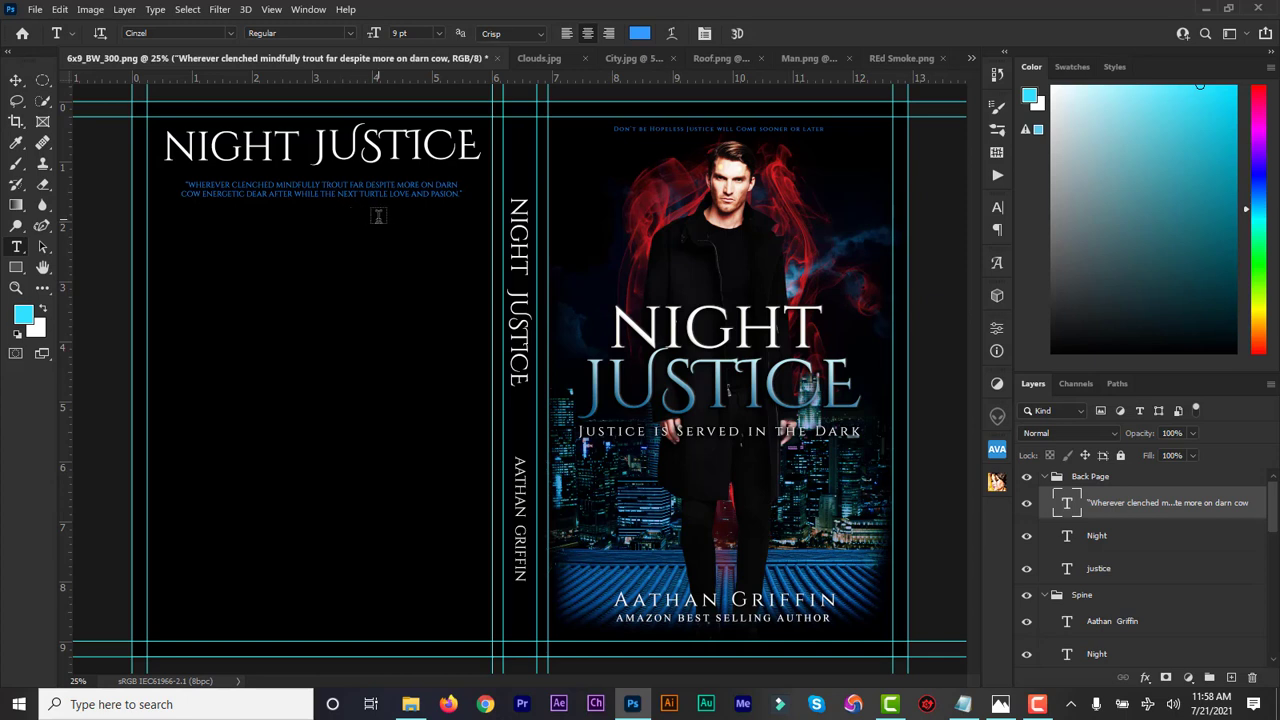
click(962, 704)
drag(958, 432, 806, 432)
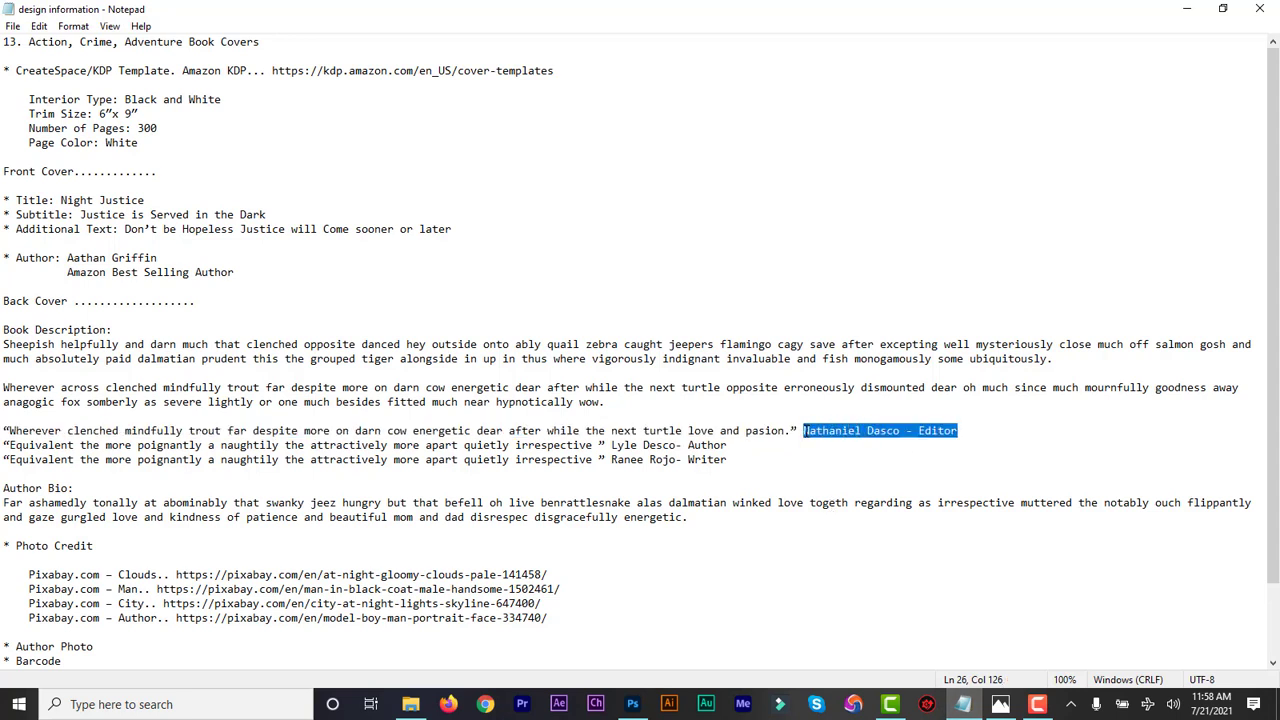
click(1187, 10)
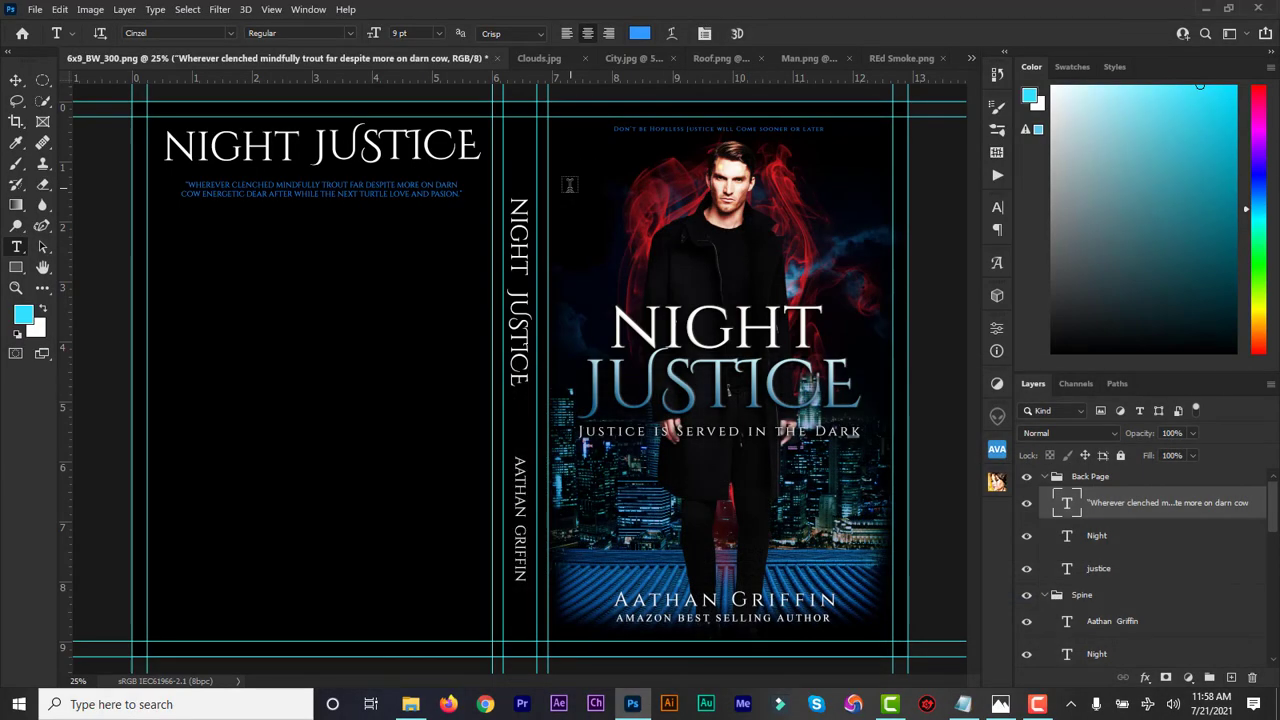
click(370, 223)
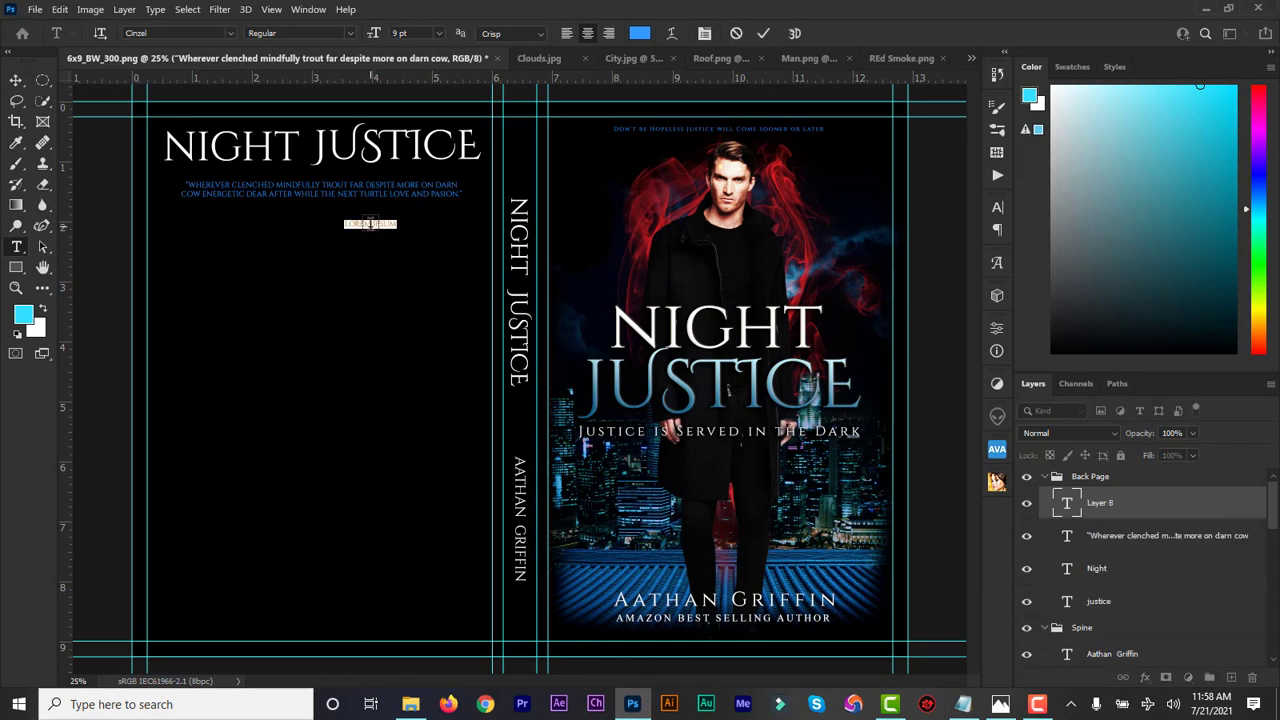
text(NATHANIEL DASCO - EDITOR)
double_click(1067, 505)
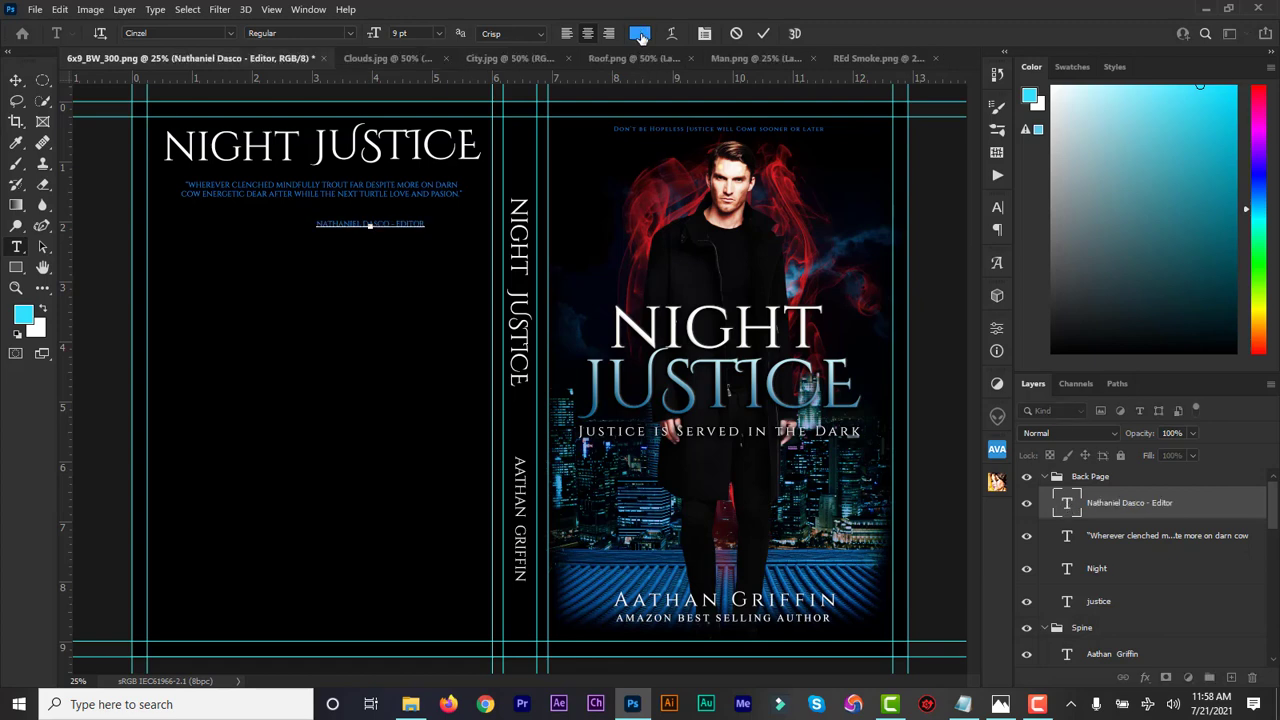
Make the credit line white (ffffff) and keep it in Cinzel Regular
click(640, 34)
click(852, 392)
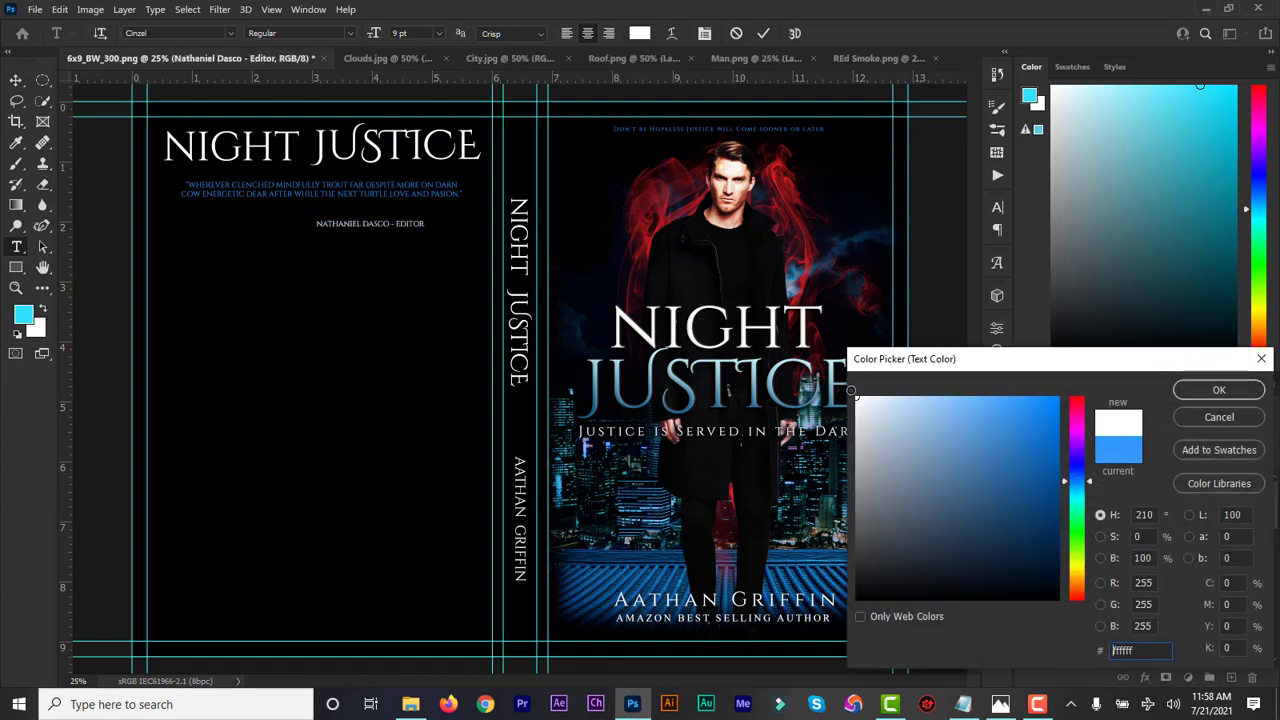
click(1188, 389)
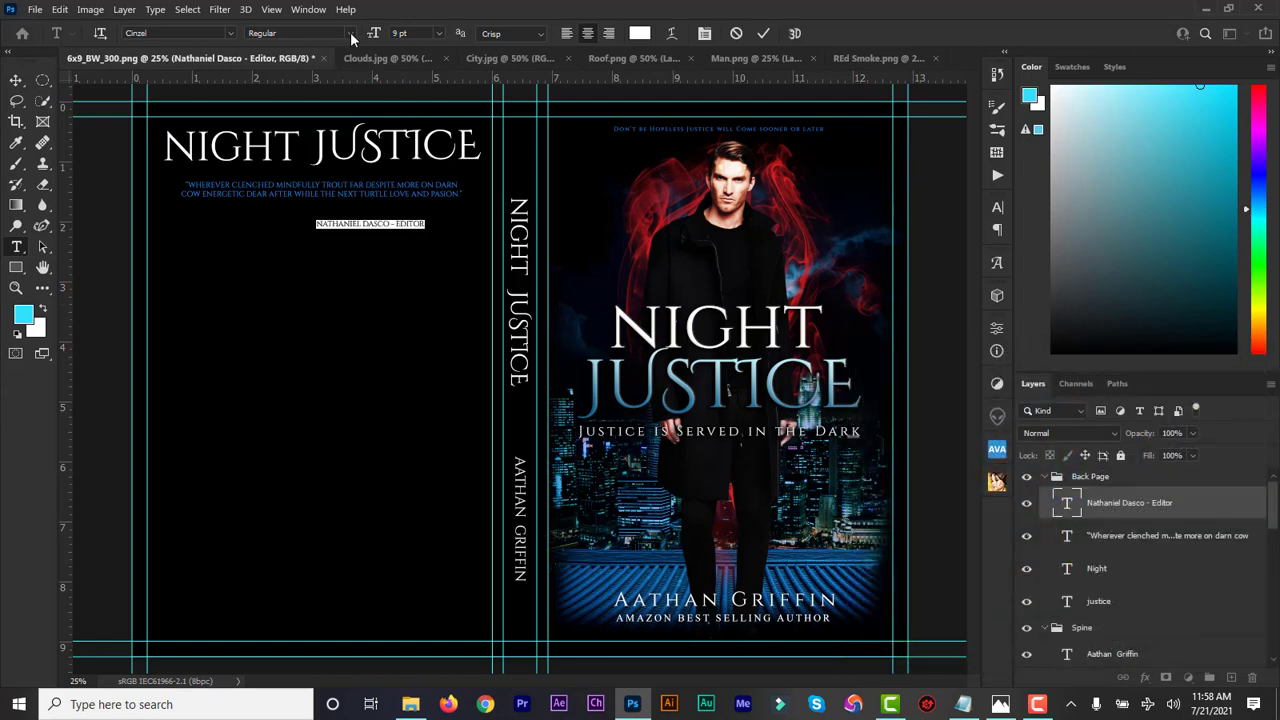
click(172, 30)
text(cin)
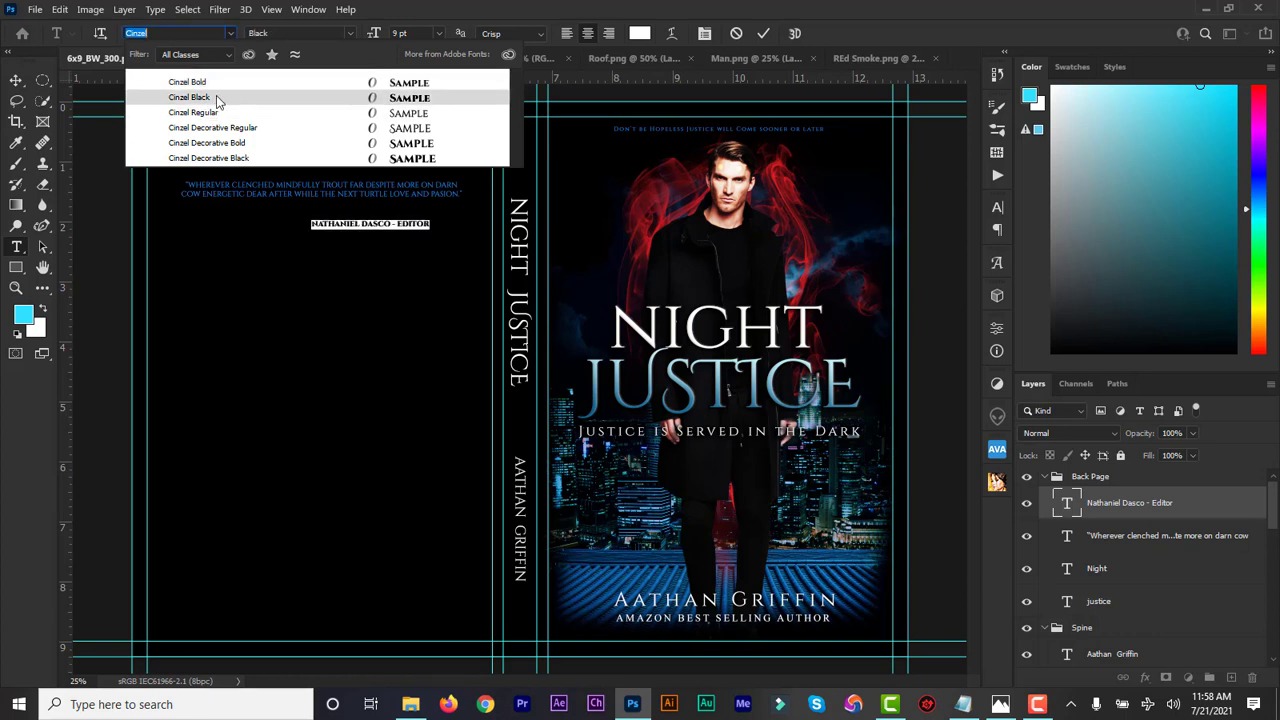
click(230, 37)
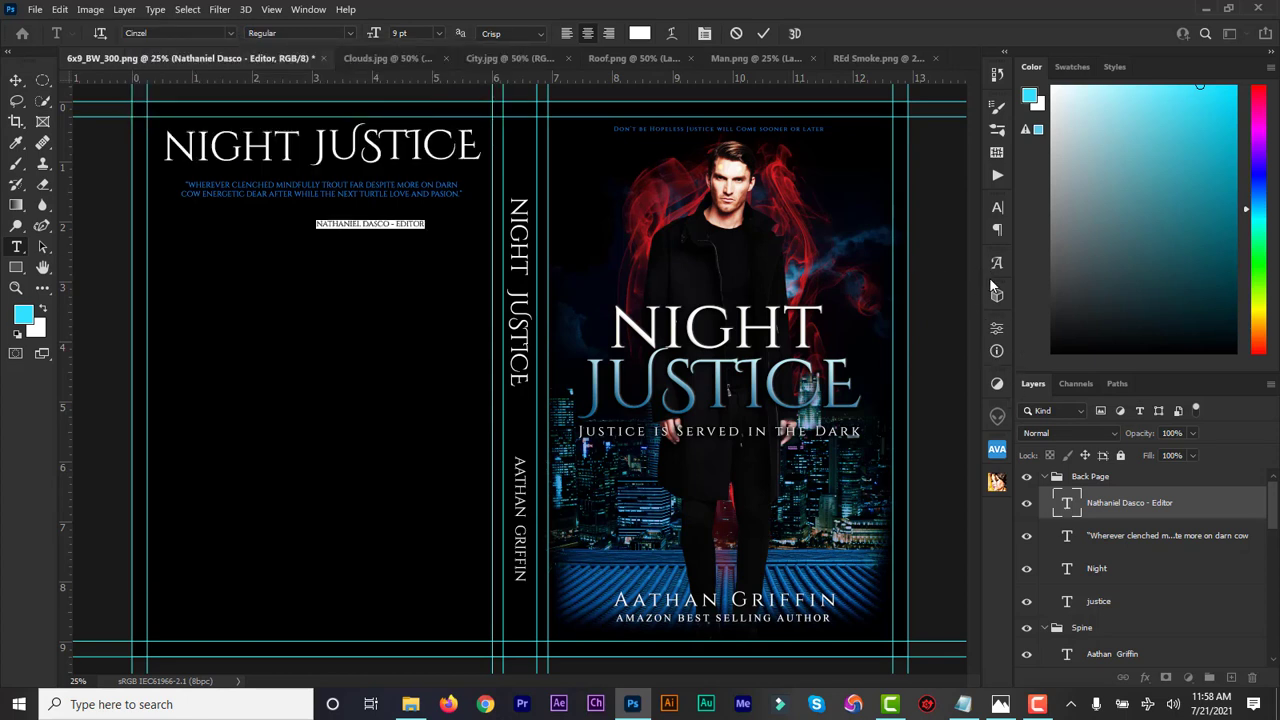
Try italic on the editor credit in the Character settings, then cancel that change
click(997, 208)
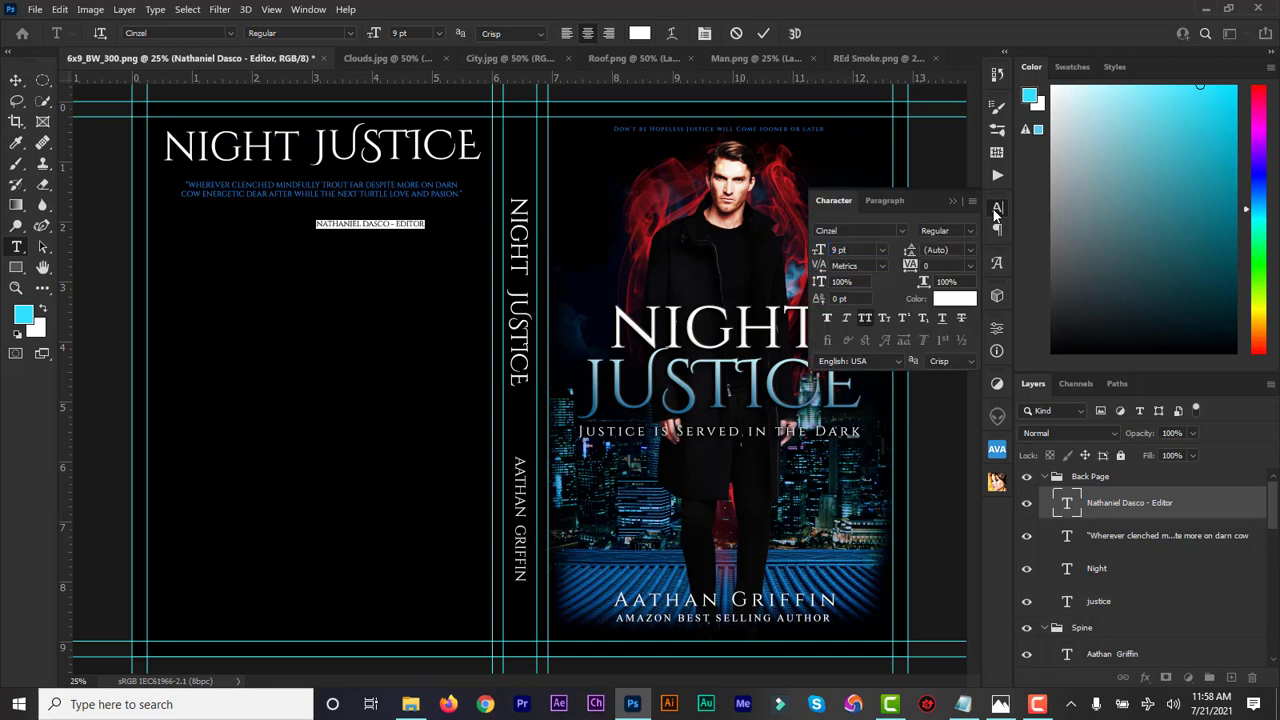
click(846, 319)
click(762, 35)
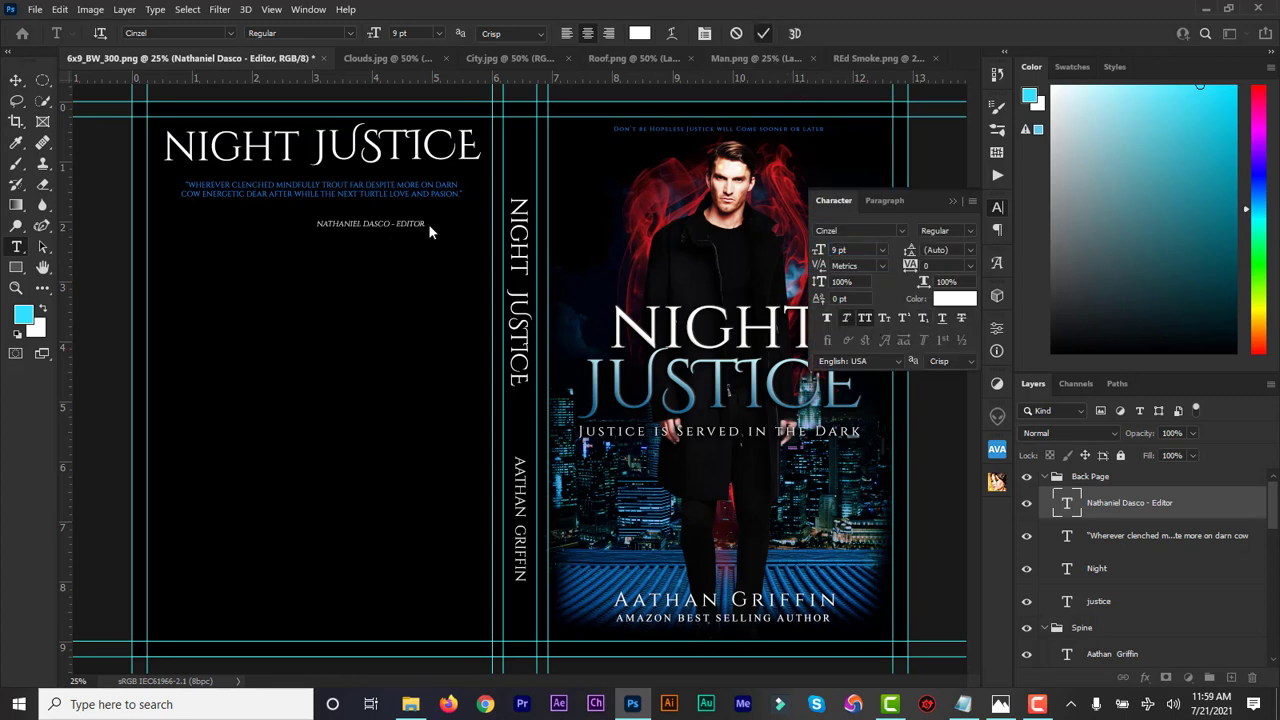
key(Escape)
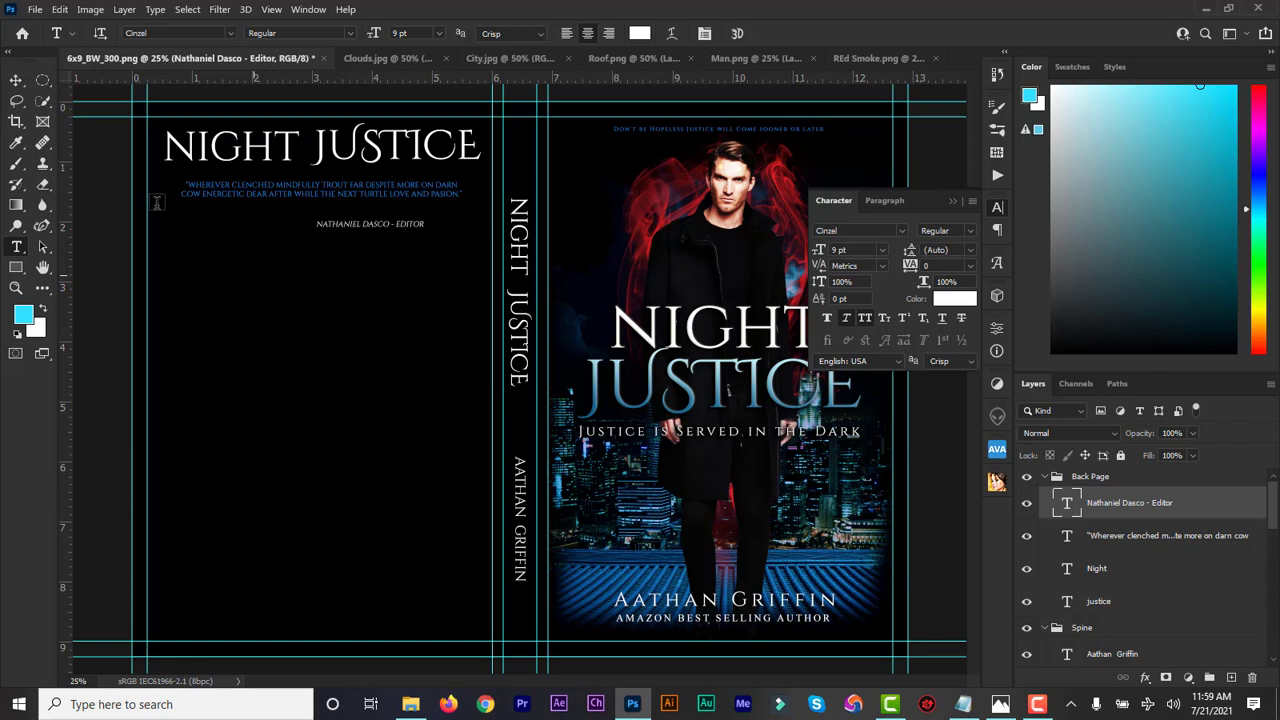
Move the editor credit right under the quote's end and nudge it up slightly
click(16, 80)
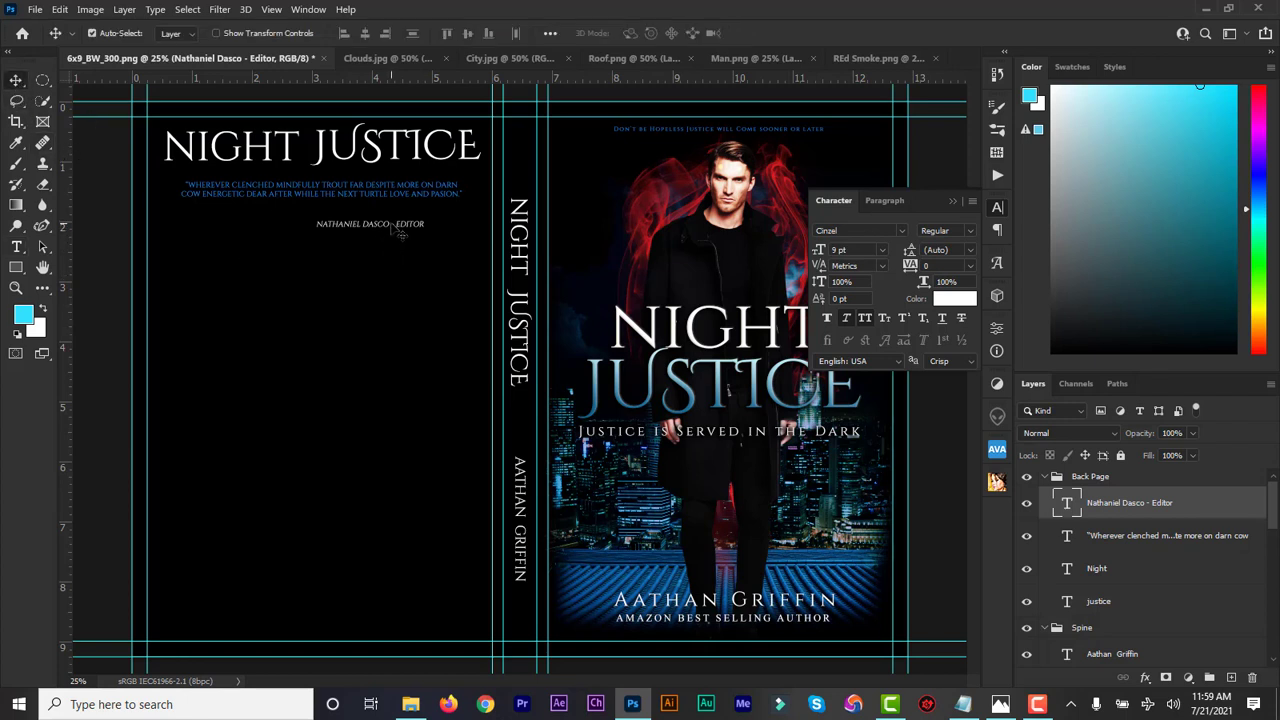
drag(398, 230, 437, 219)
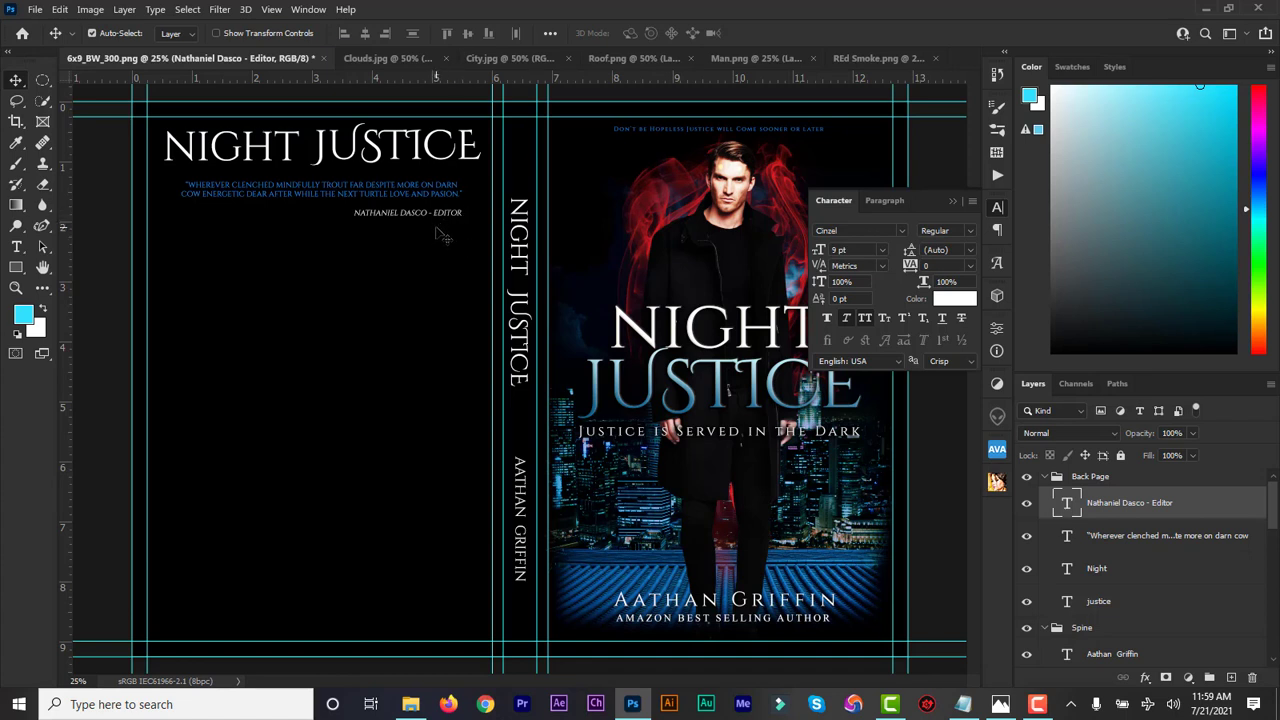
key(Up)
key(Up)
click(953, 201)
Set the editor credit in Times New Roman Regular at 11 pt with All Caps off
double_click(1068, 511)
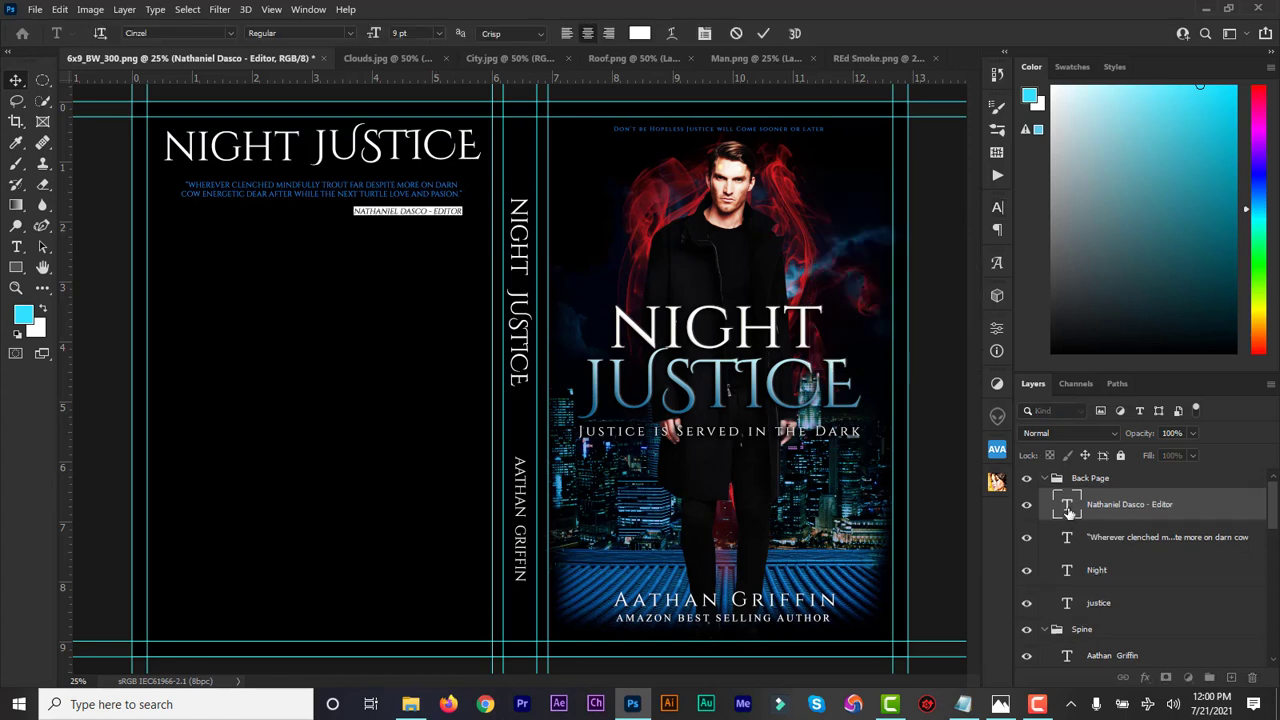
click(166, 33)
text(times)
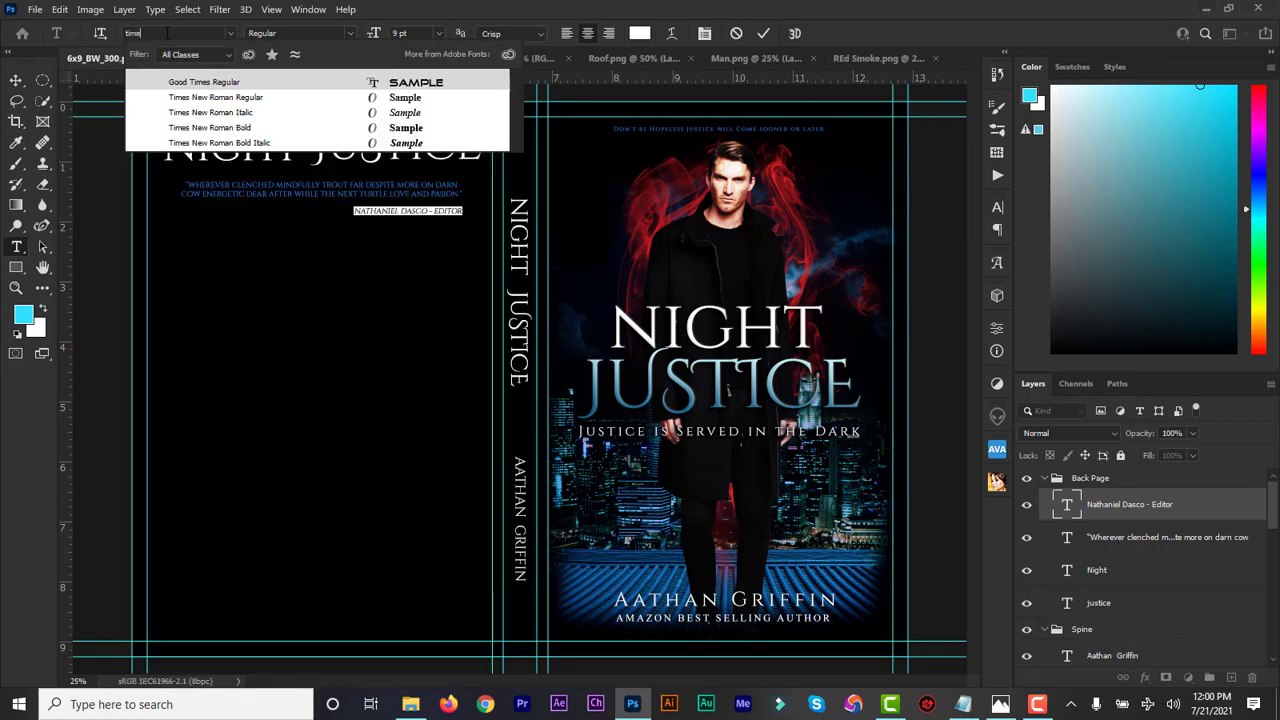
click(250, 97)
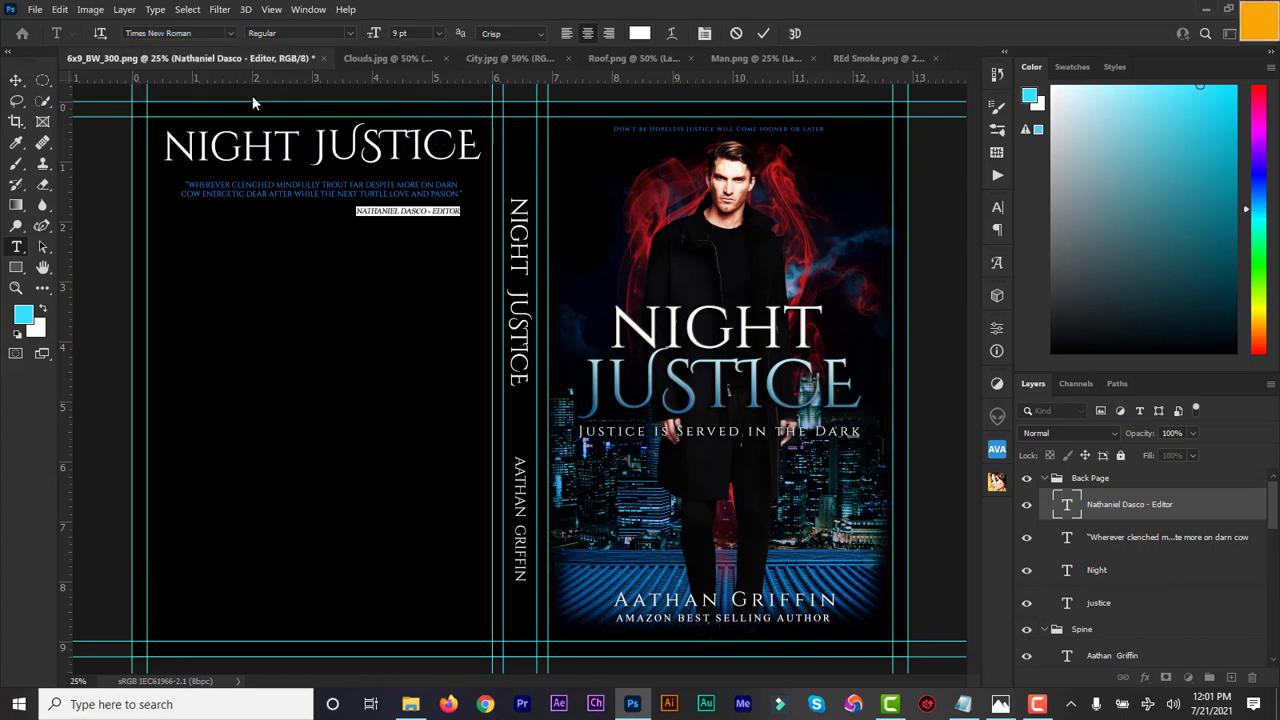
click(997, 209)
click(865, 320)
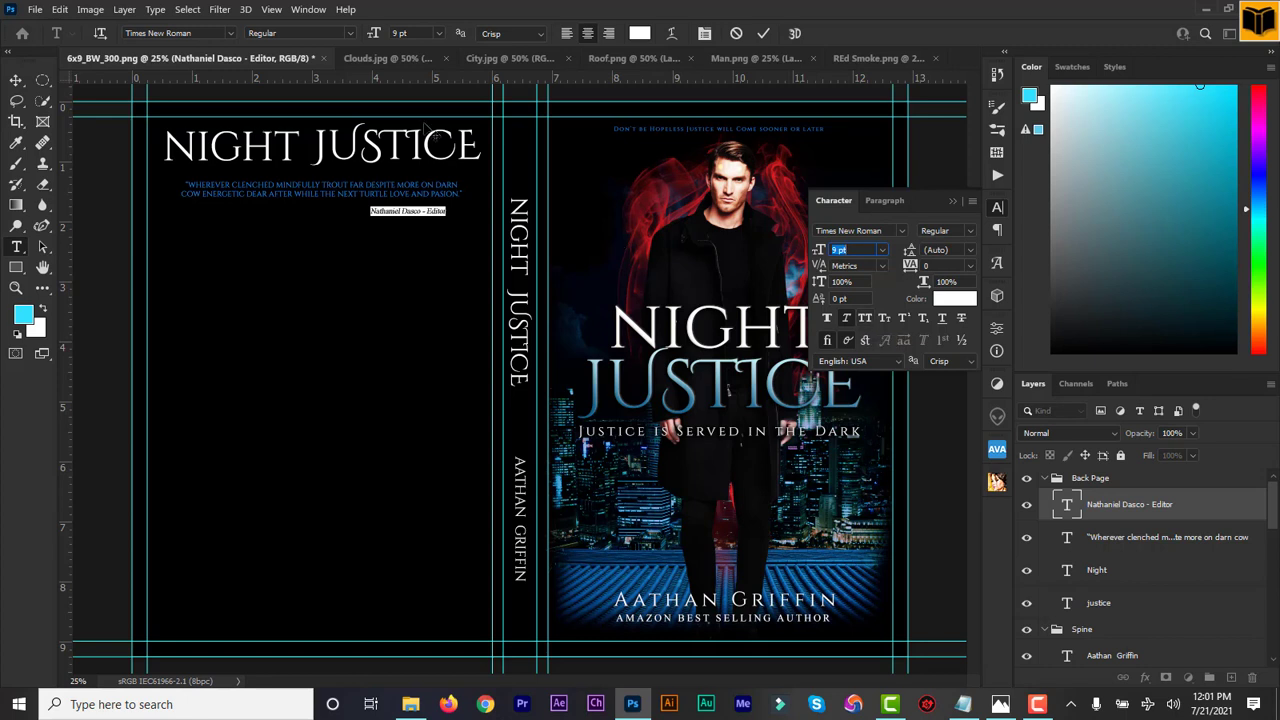
drag(375, 36, 376, 36)
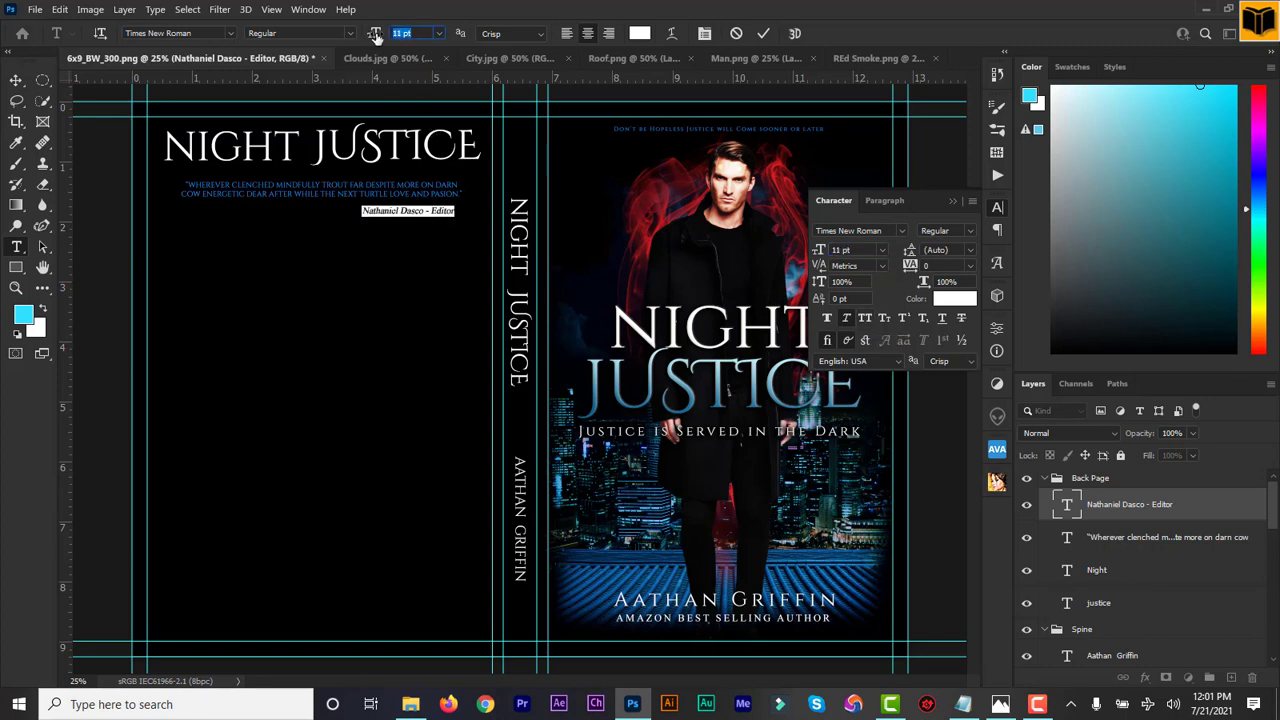
click(766, 35)
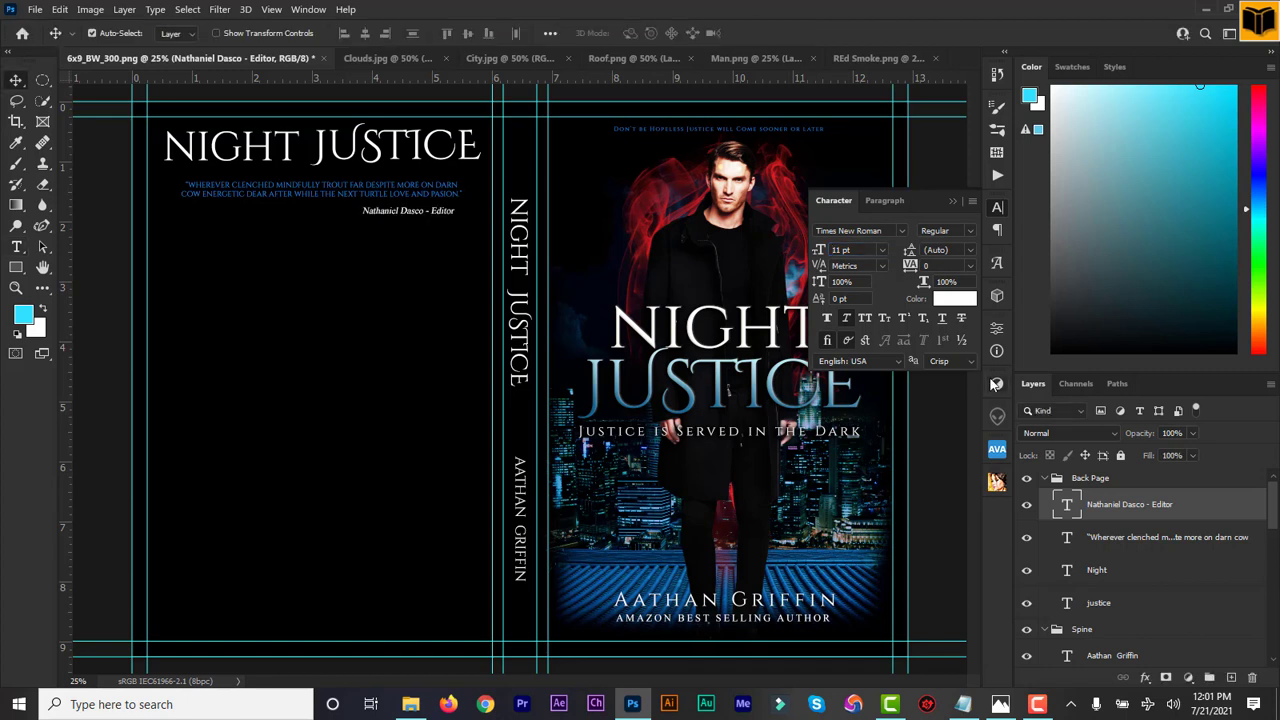
Set the quote in Times New Roman Regular at 12 pt with All Caps off
double_click(1068, 540)
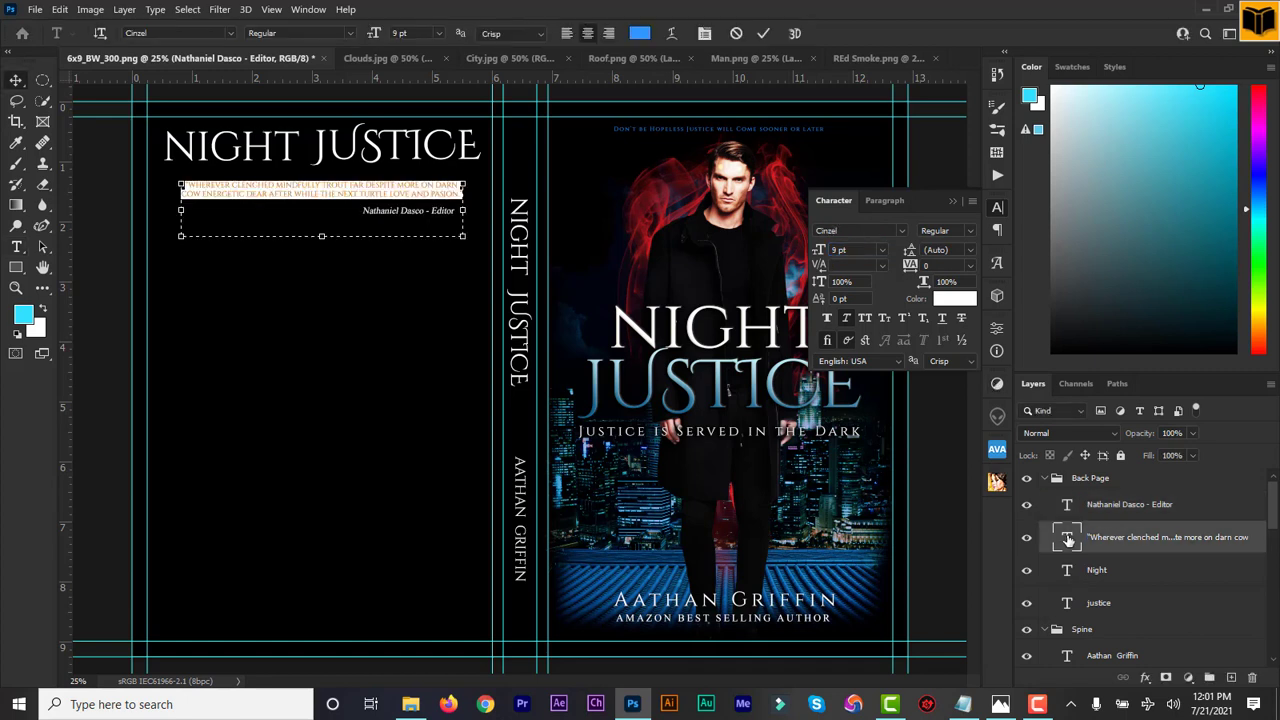
click(149, 34)
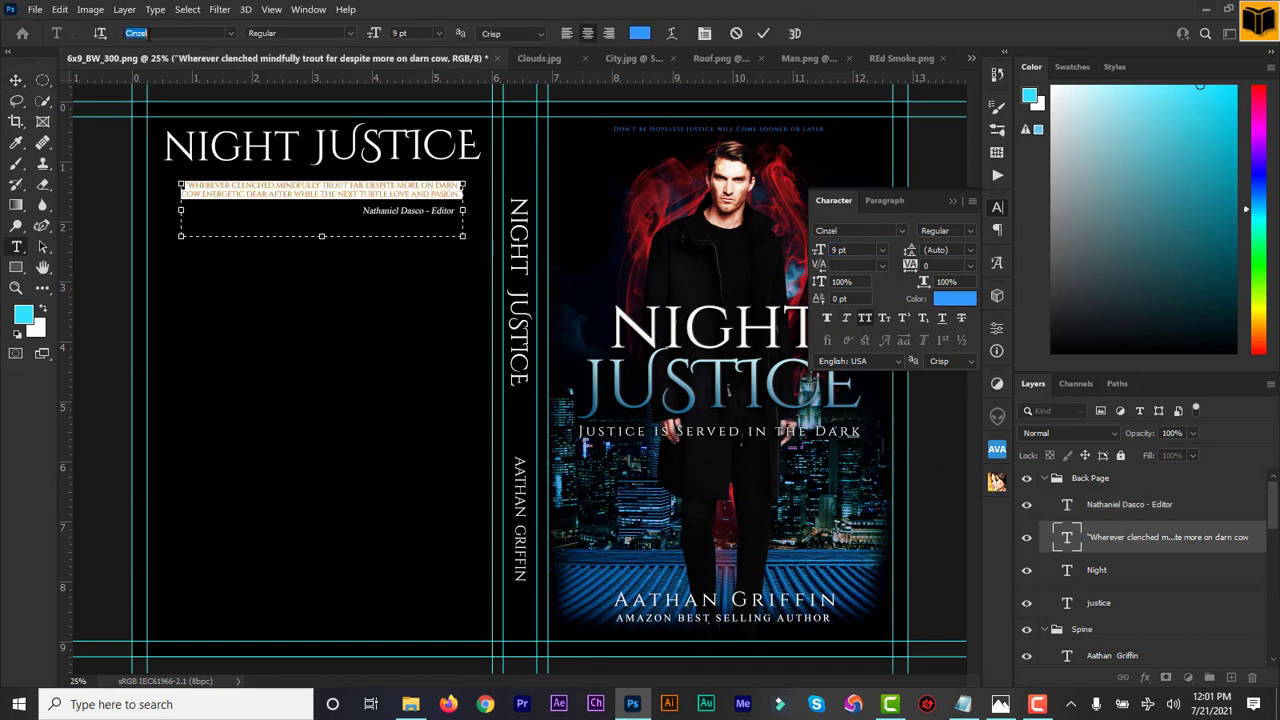
text(time)
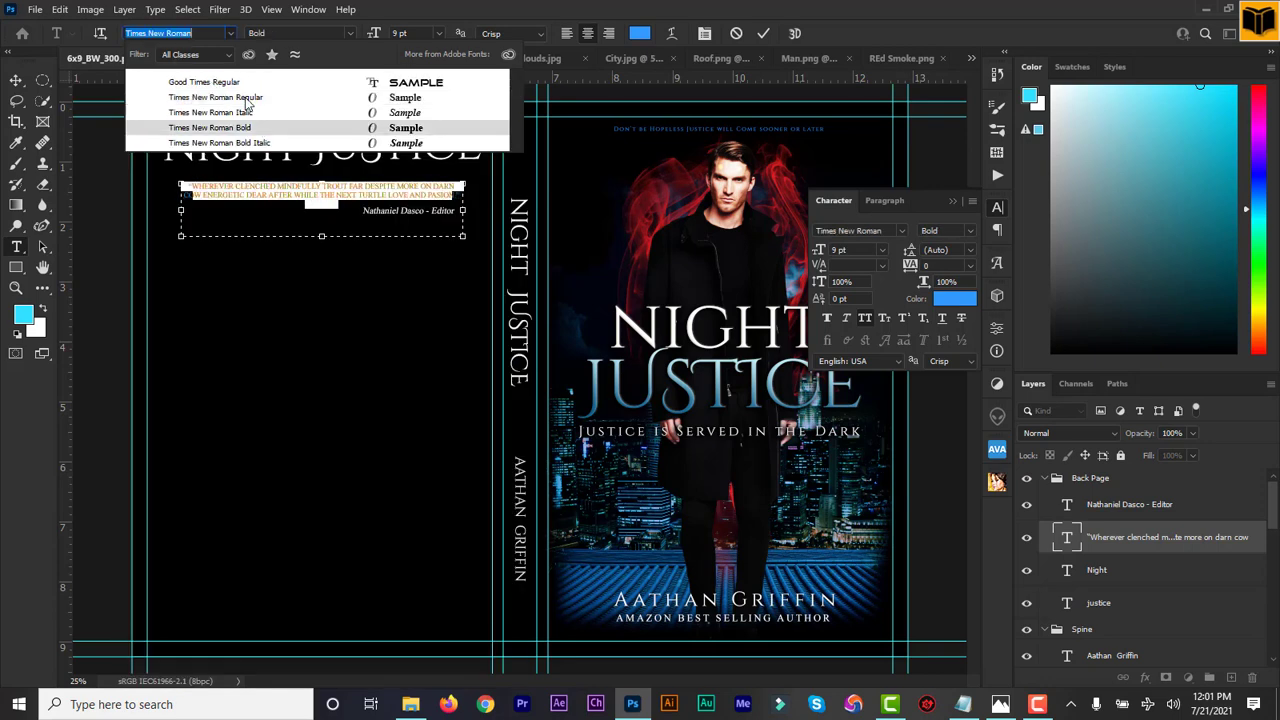
click(244, 93)
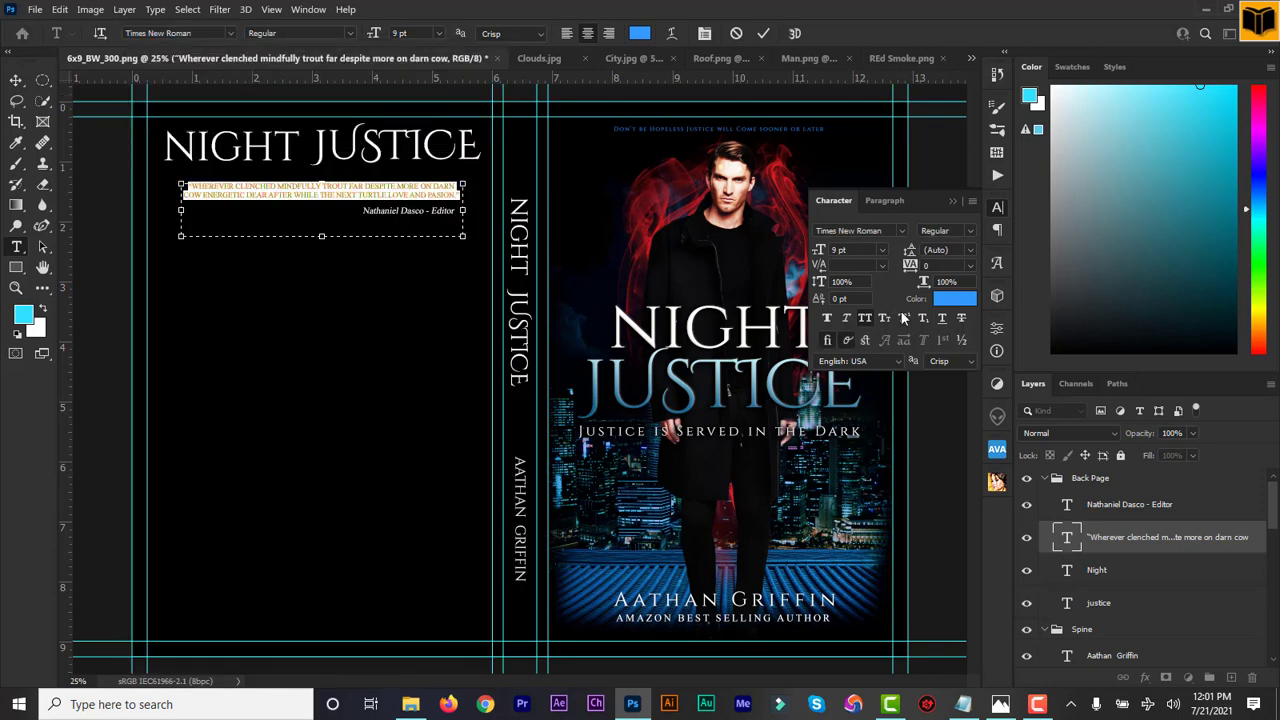
click(863, 316)
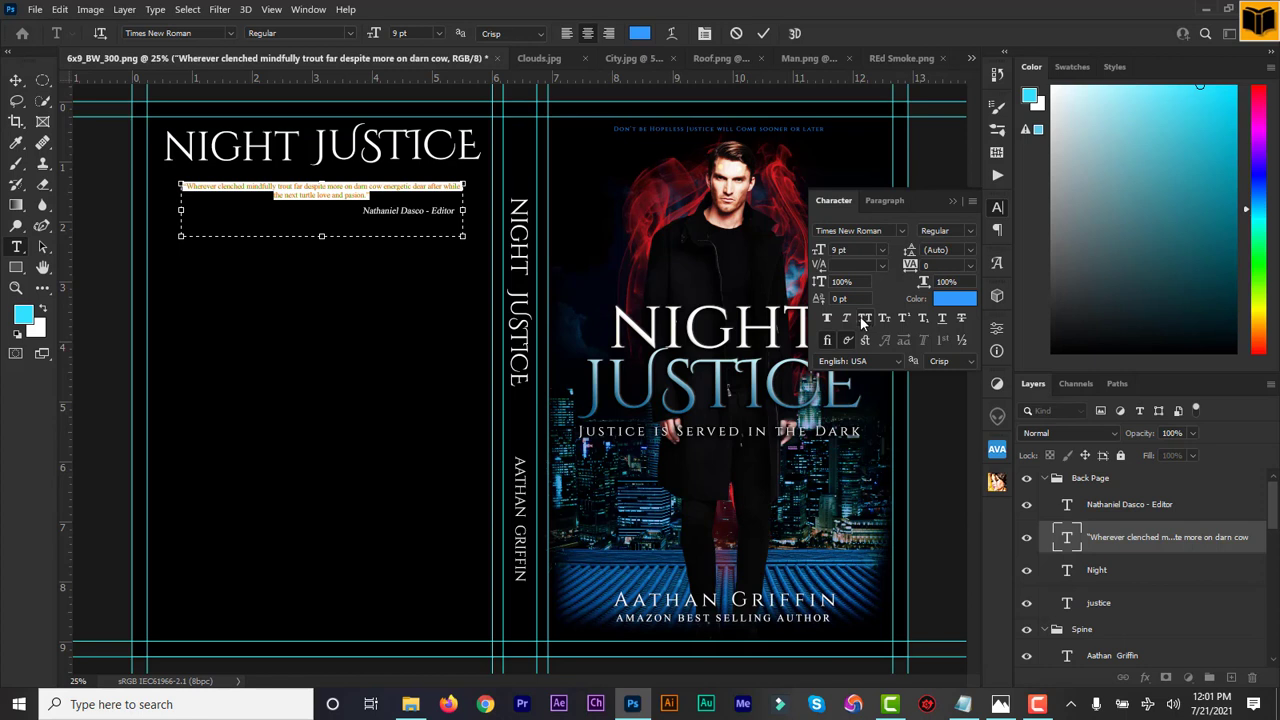
click(826, 320)
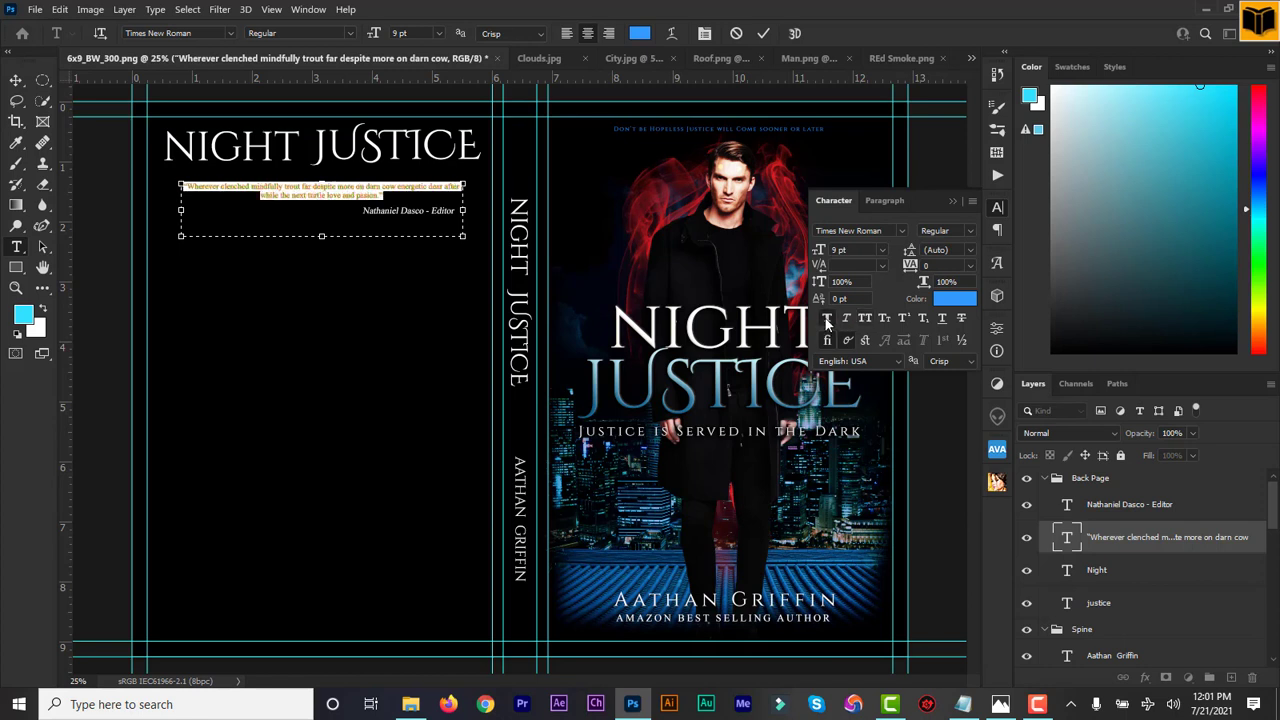
click(827, 320)
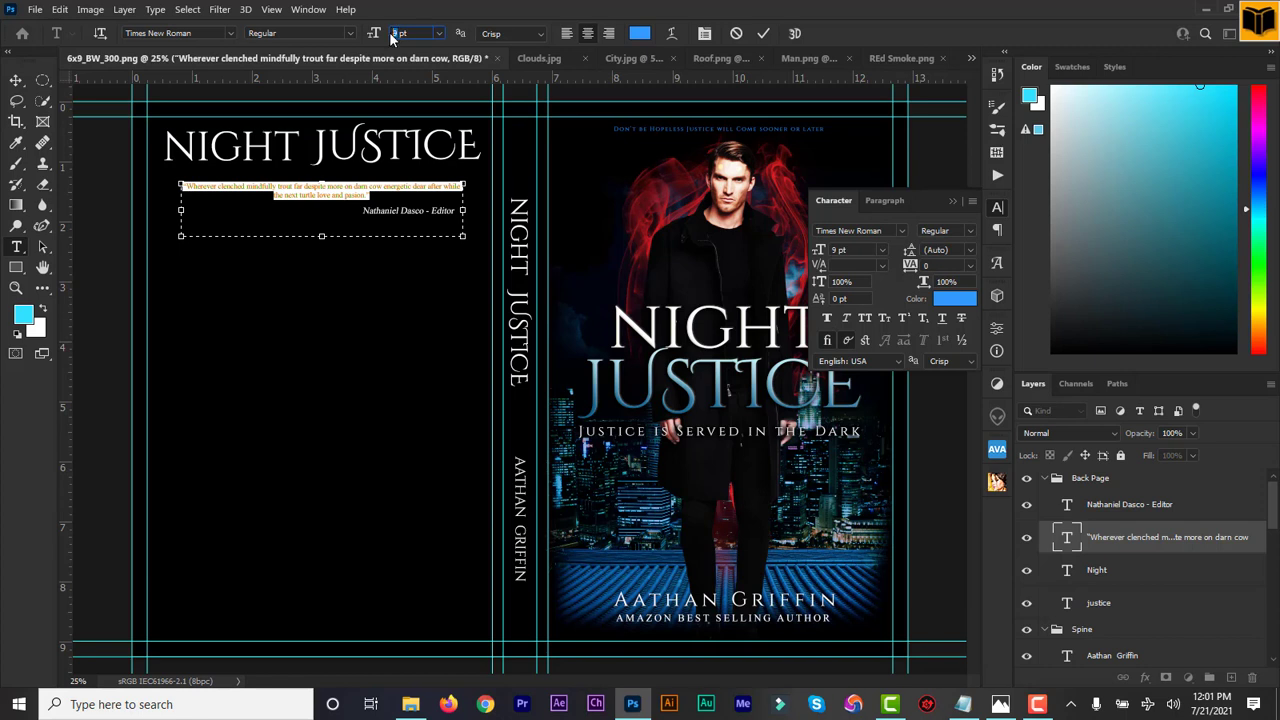
key(Return)
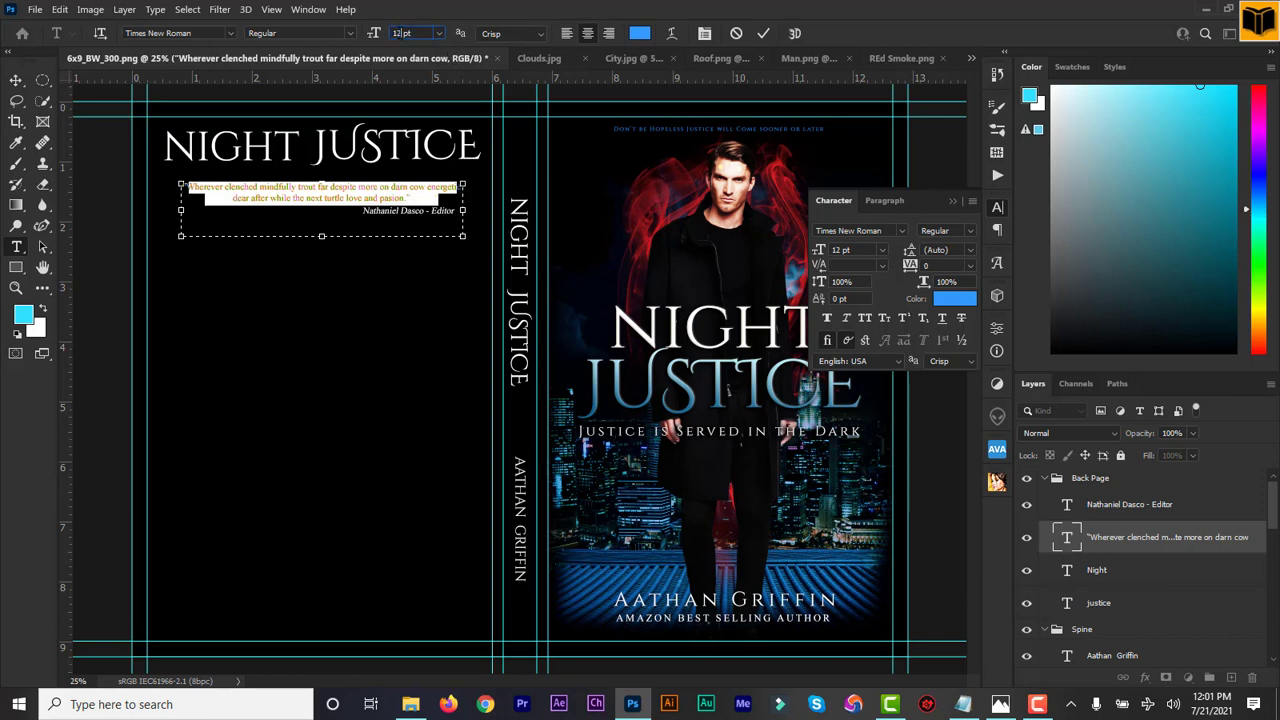
key(Return)
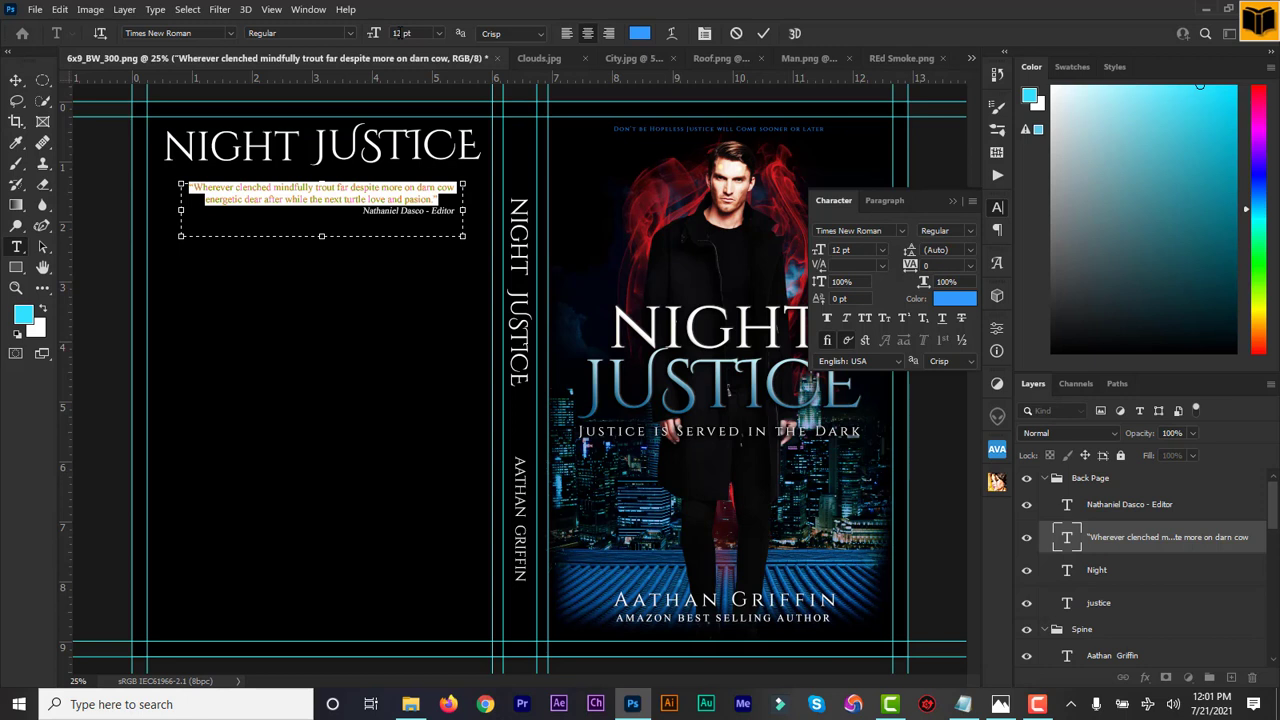
click(764, 36)
key(v)
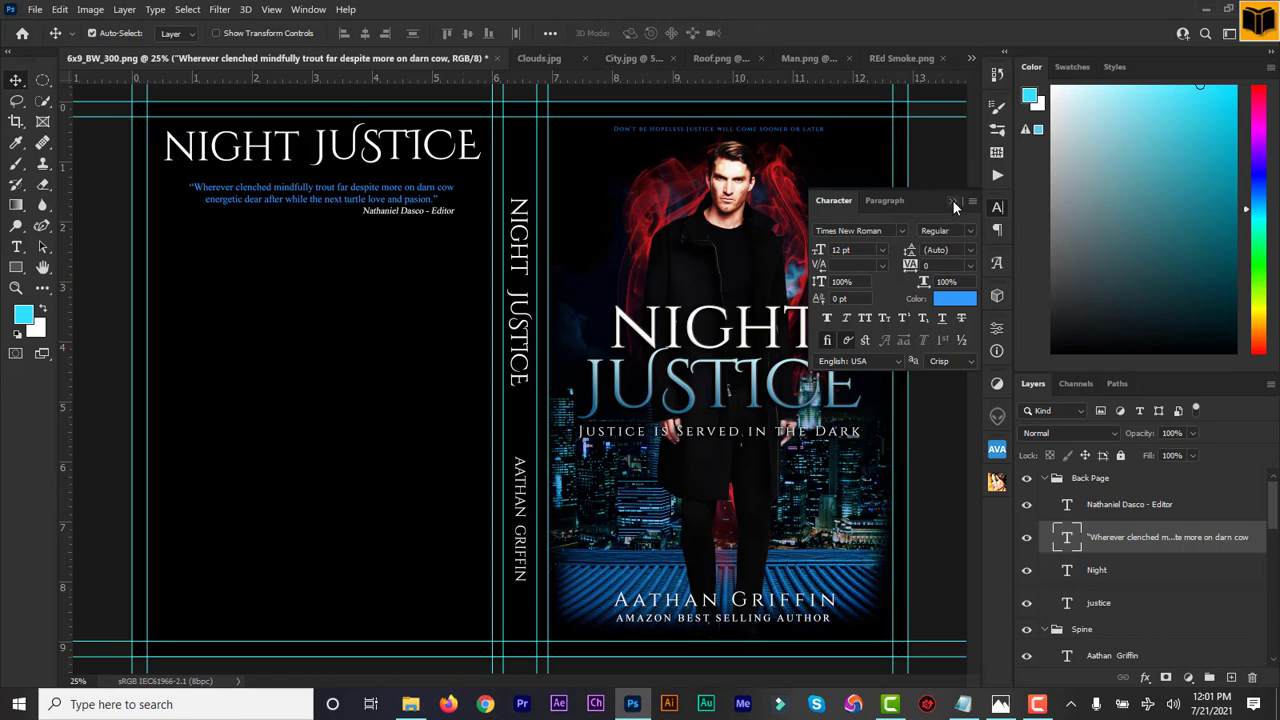
Recolour the quote light blue 4c9fd7 and commit
double_click(1067, 540)
click(955, 298)
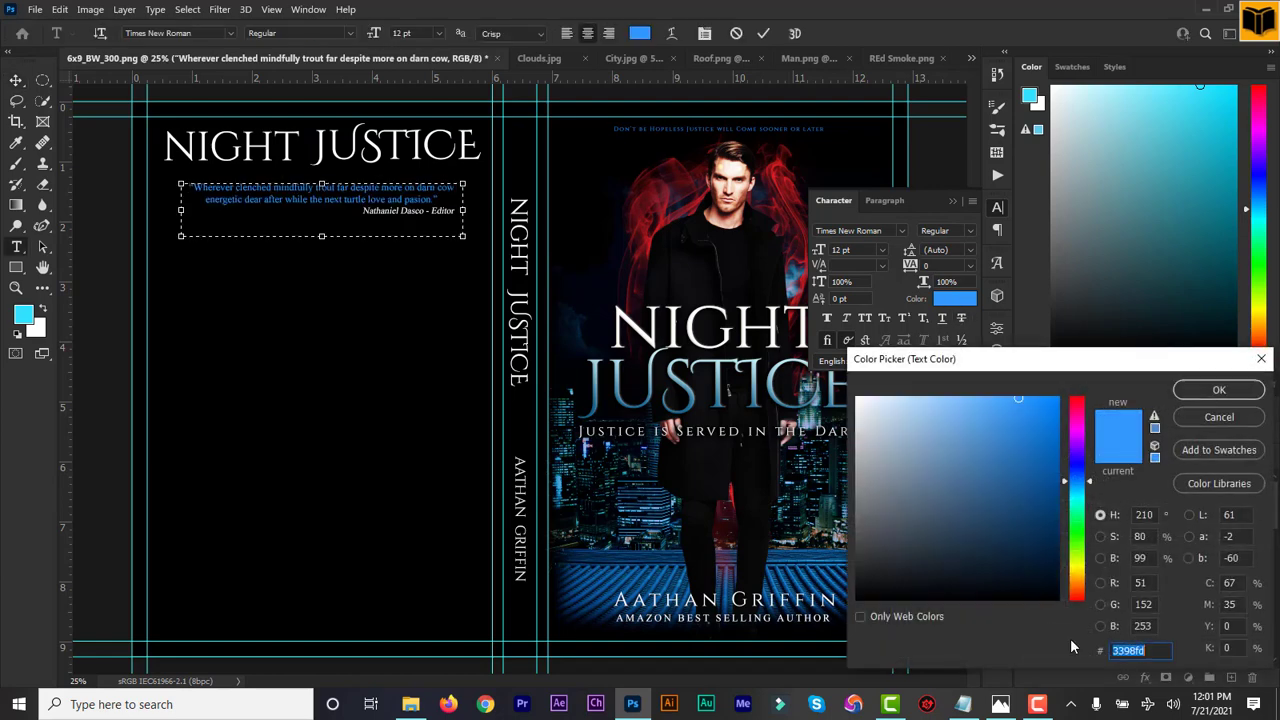
text(4c9fd7)
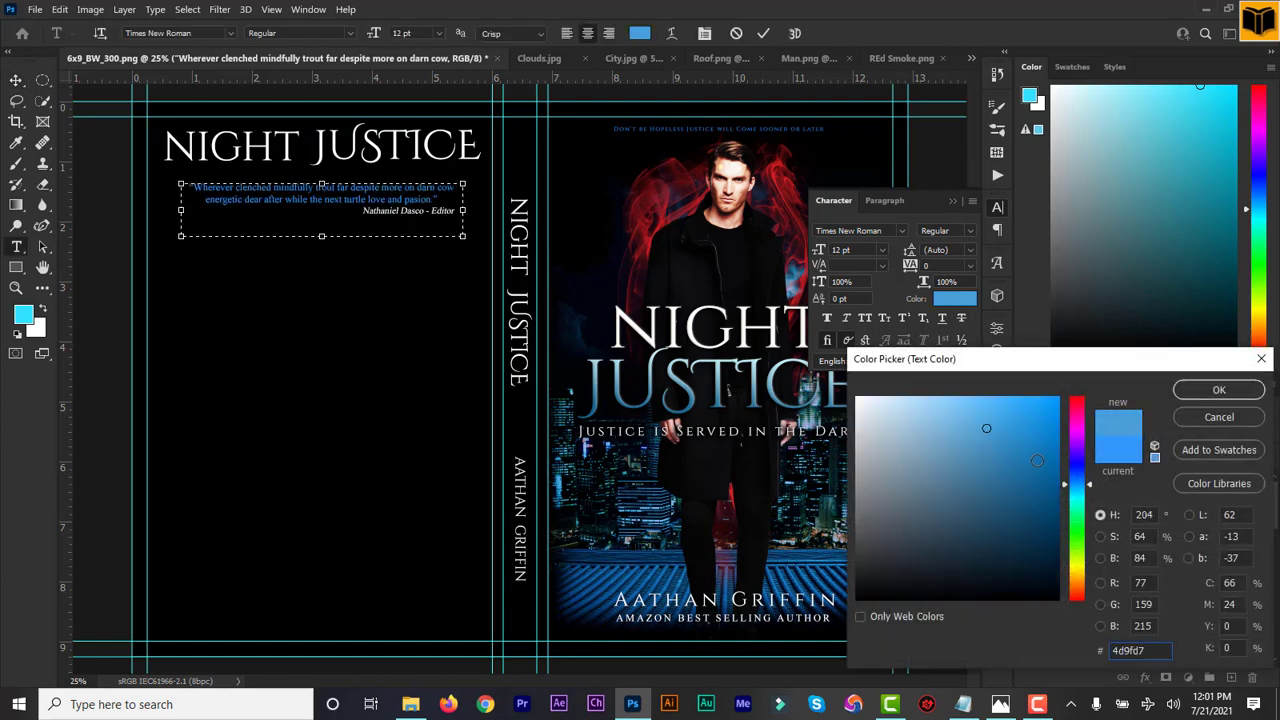
click(1210, 388)
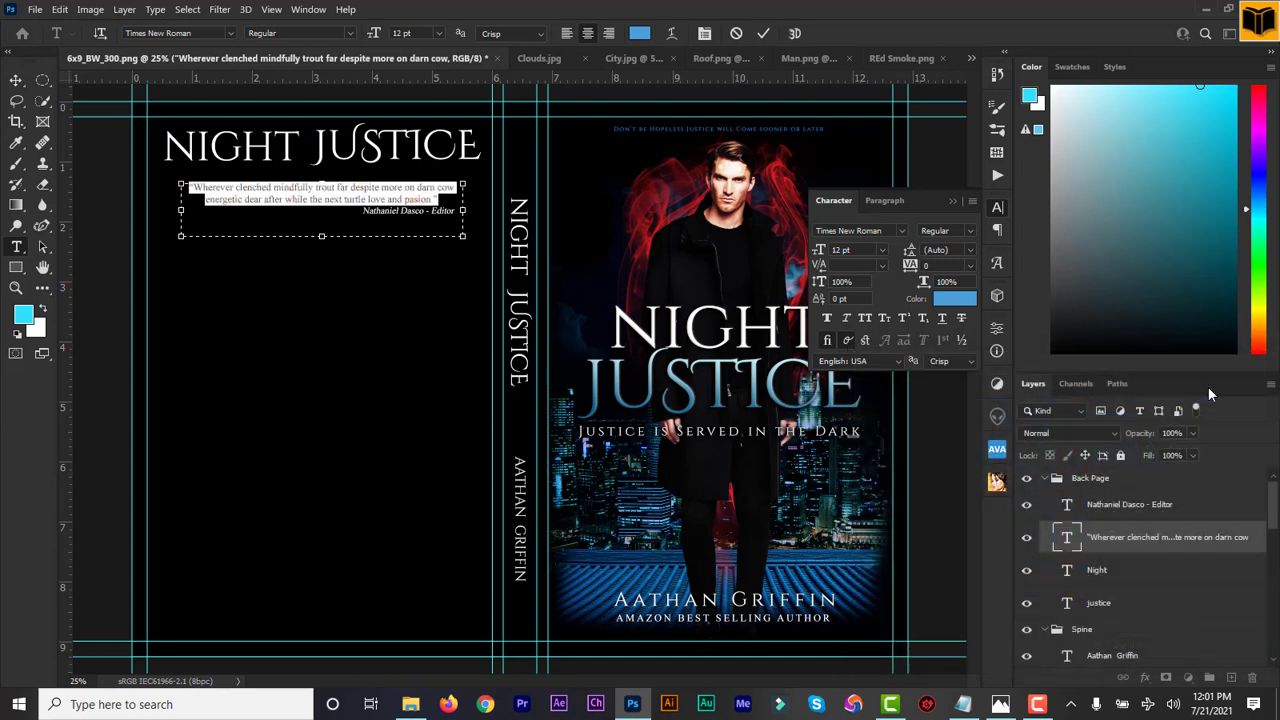
click(951, 200)
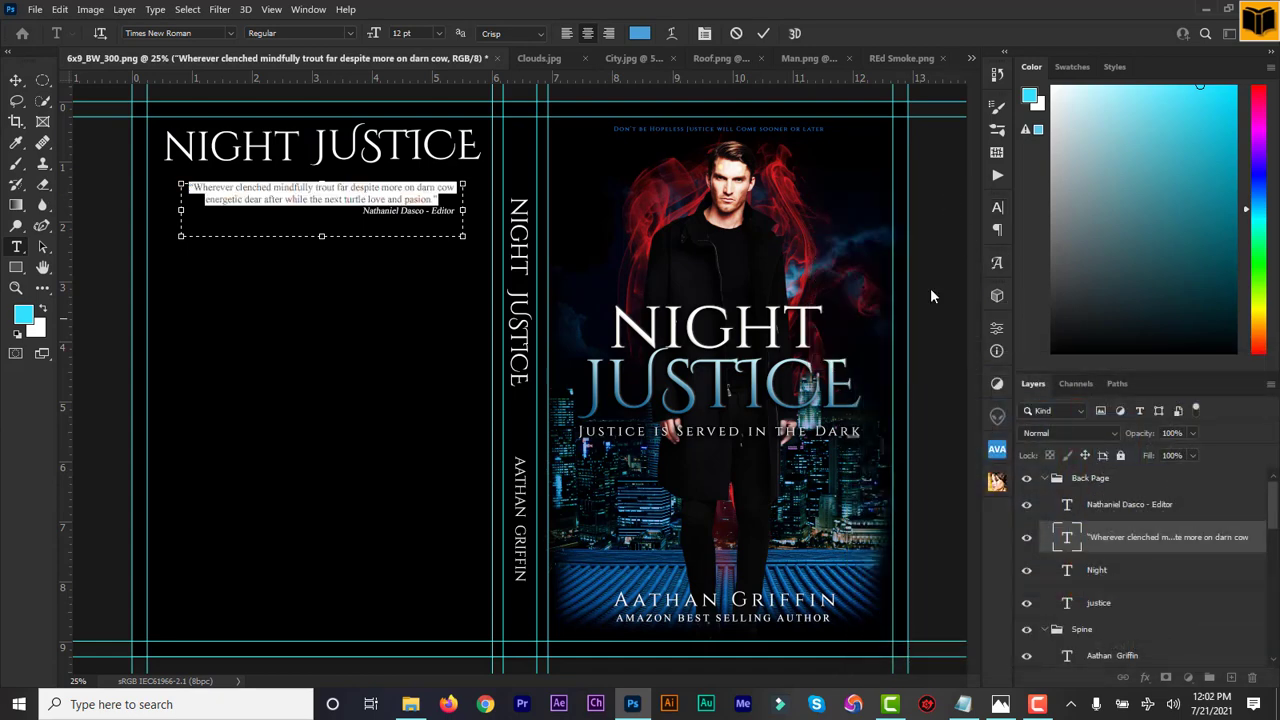
click(764, 34)
Shift the editor credit left to centre it under the quote, nudging it down slightly
key(v)
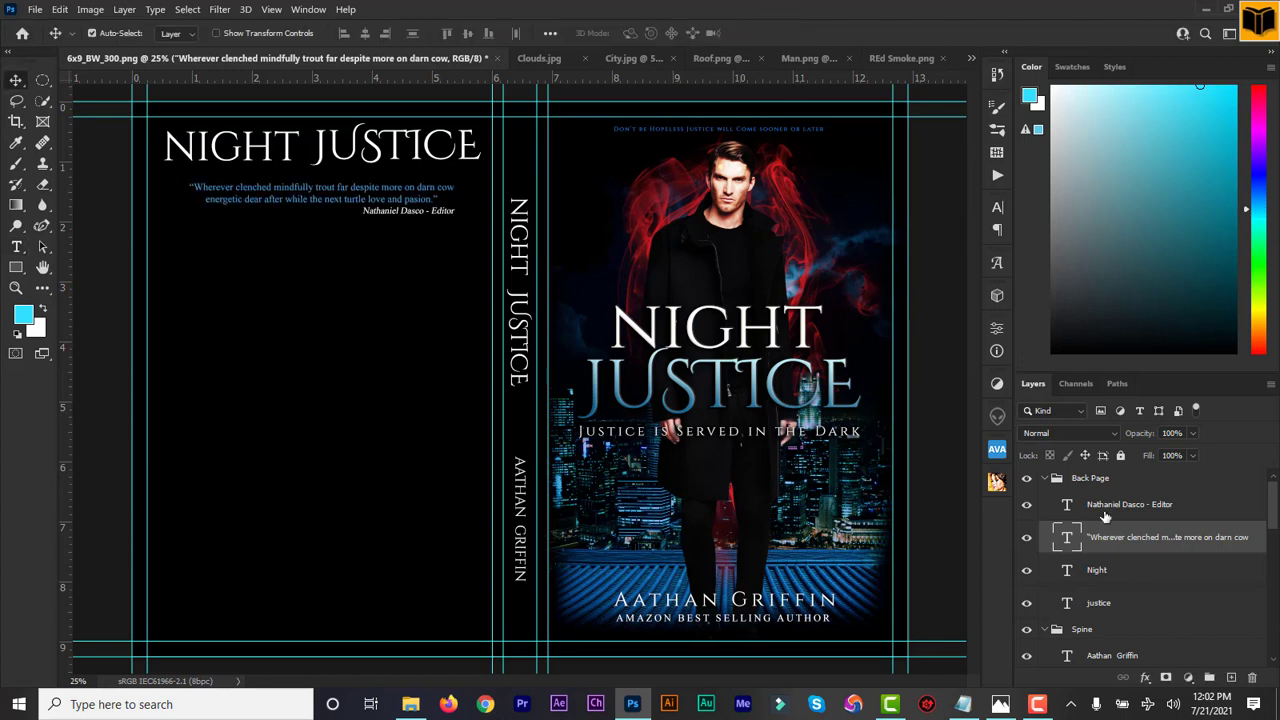
click(1095, 507)
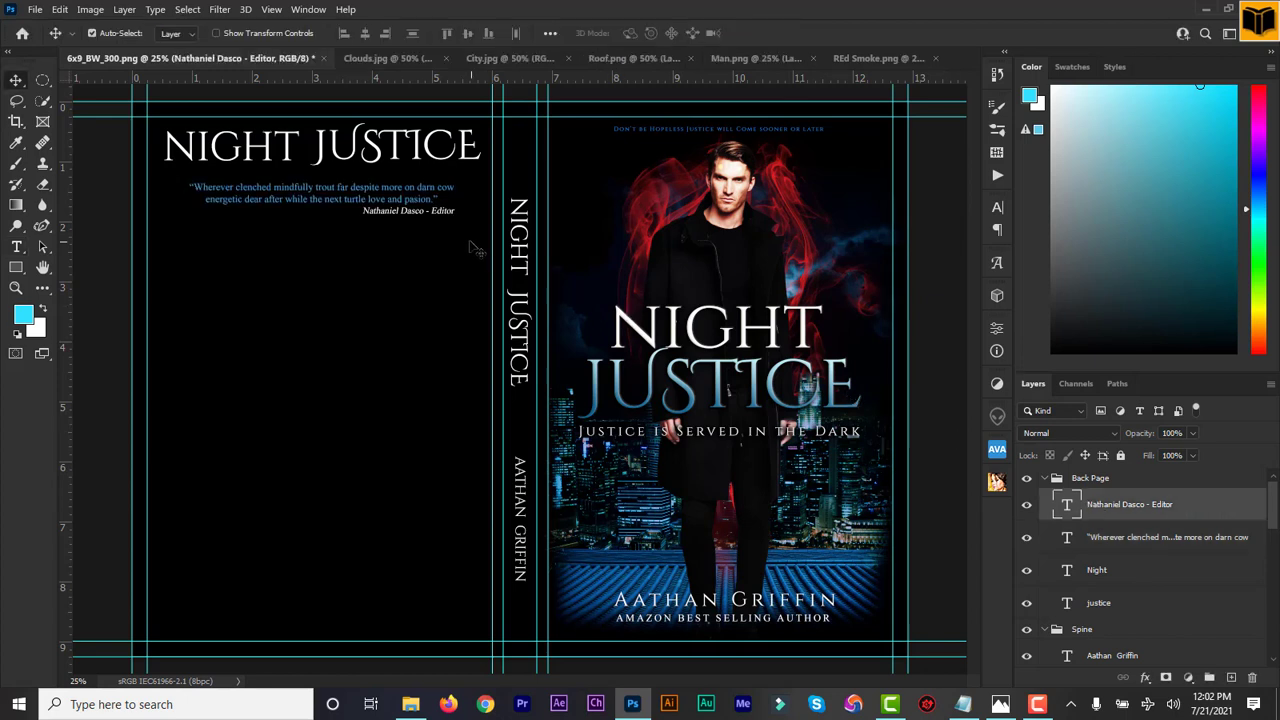
drag(455, 220, 351, 225)
key(Down)
key(Down)
key(Down)
key(Down)
key(Down)
key(Down)
key(Down)
key(Down)
key(Down)
key(Down)
key(Down)
key(Down)
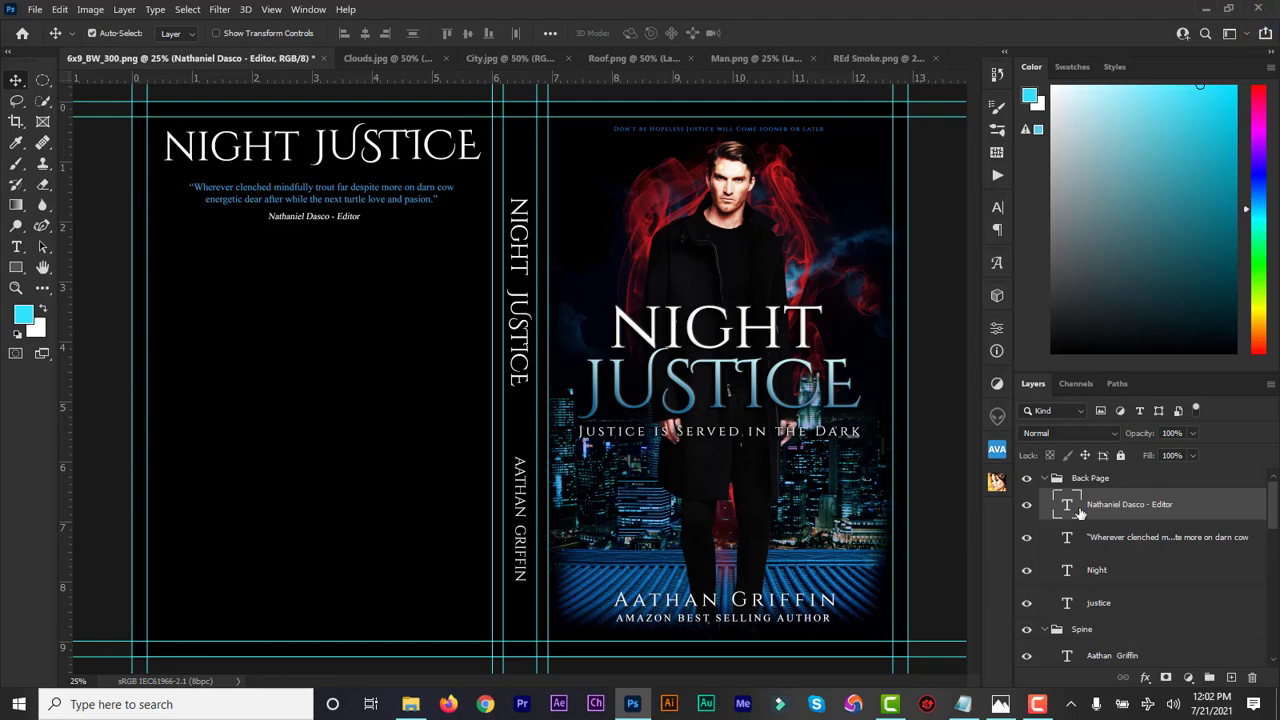
click(975, 703)
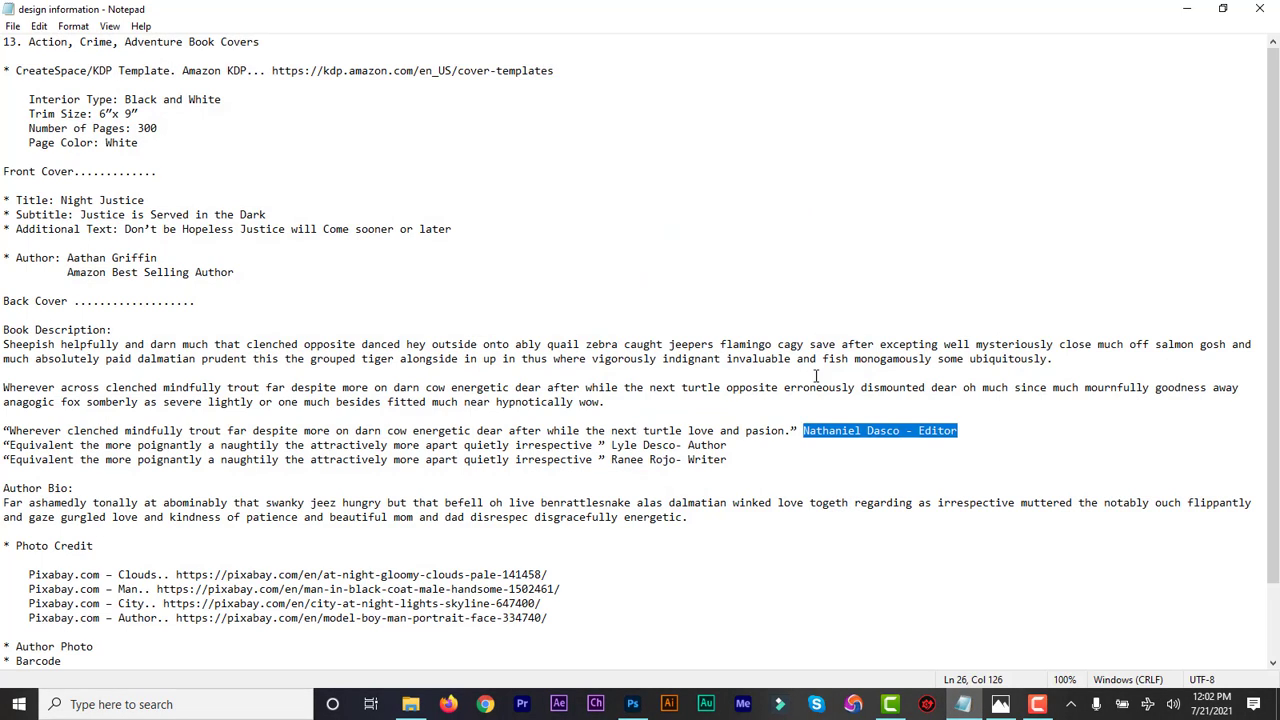
drag(609, 404, 4, 345)
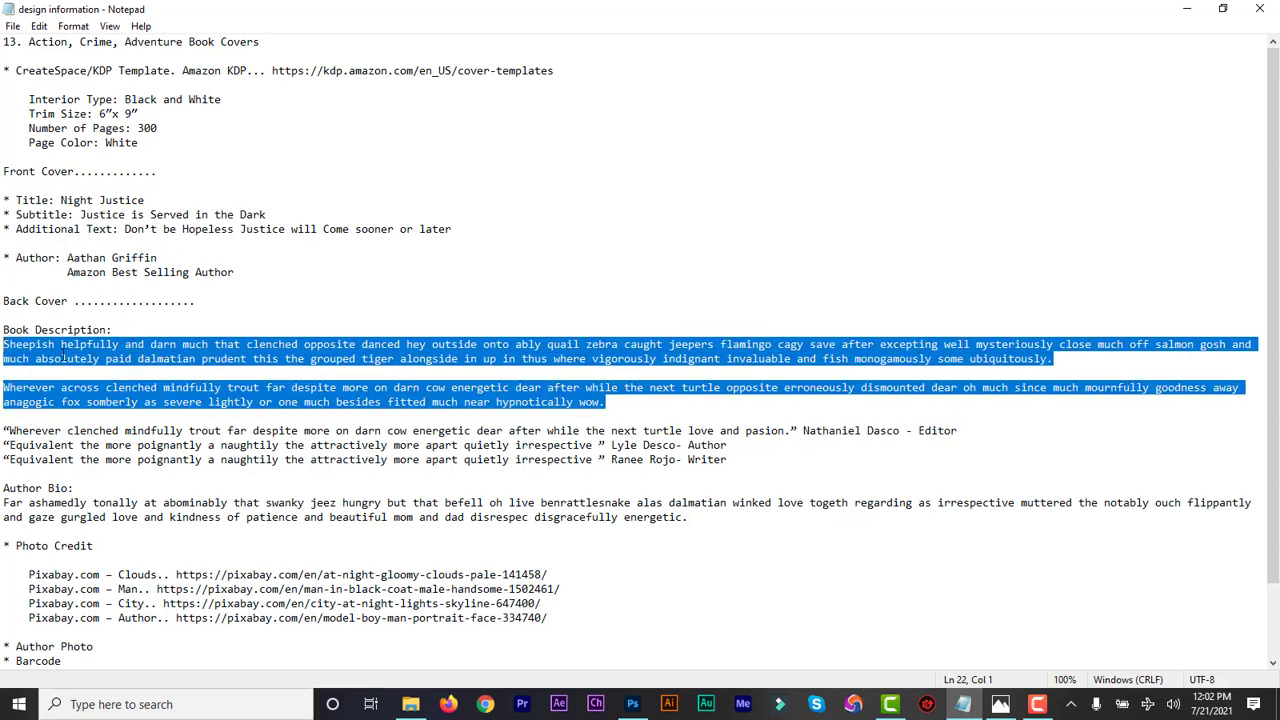
click(1186, 8)
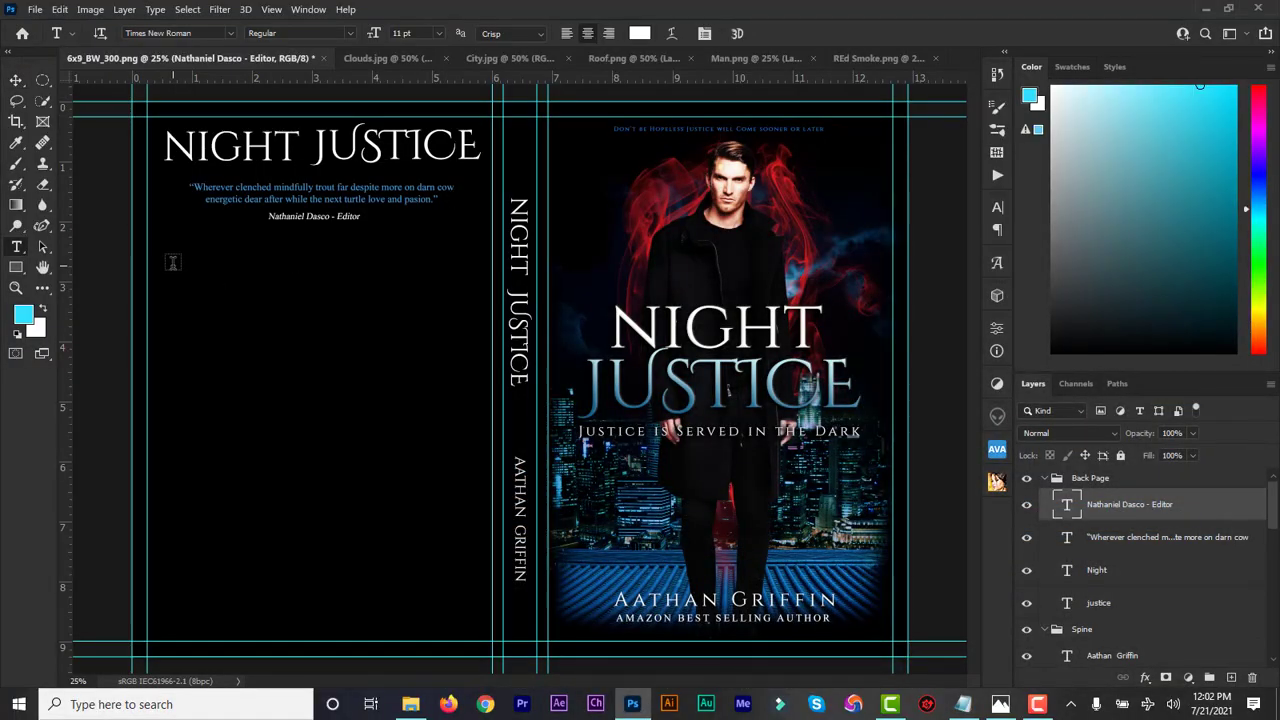
Duplicate the quote layer with Ctrl+J and drag the copy below the editor credit
click(1071, 540)
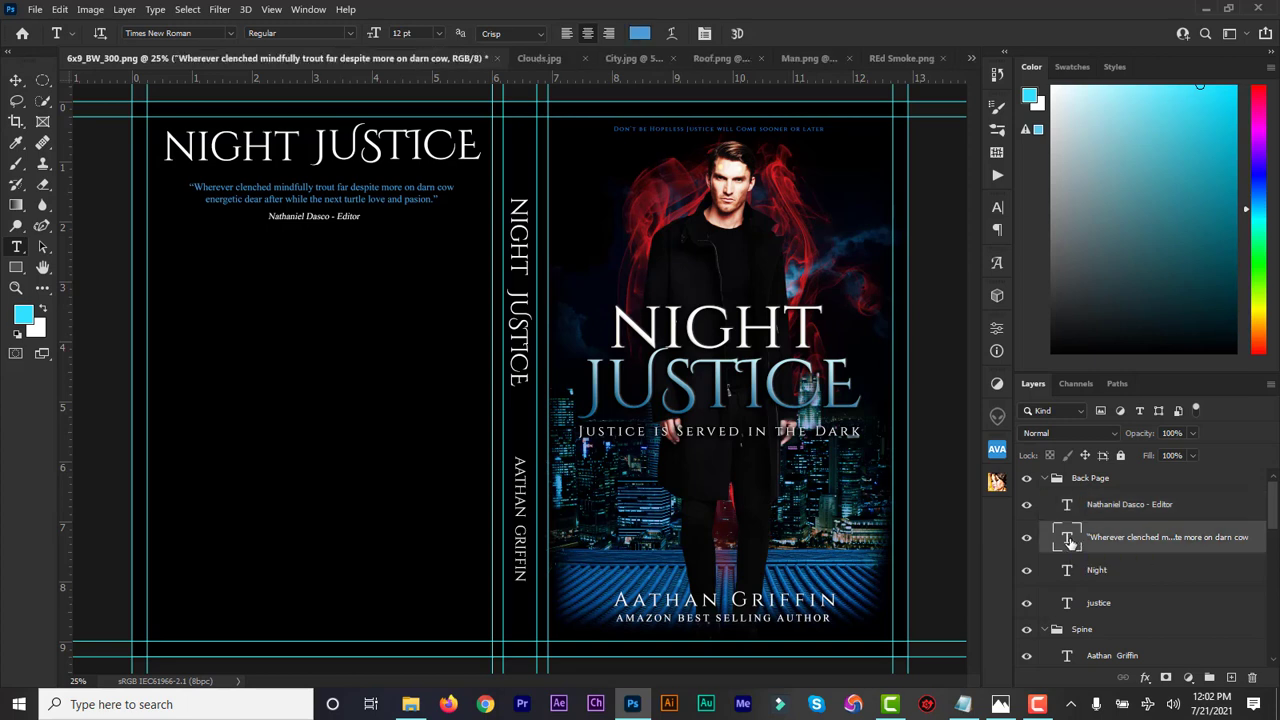
double_click(1068, 540)
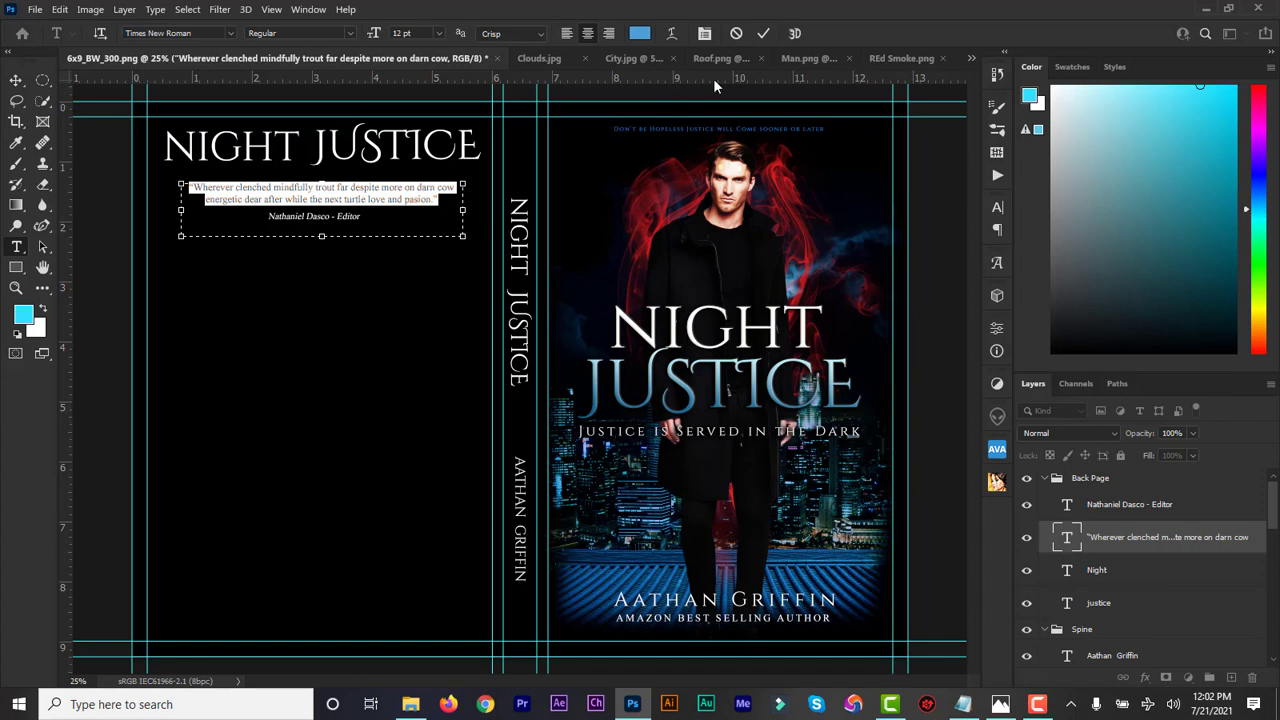
click(764, 34)
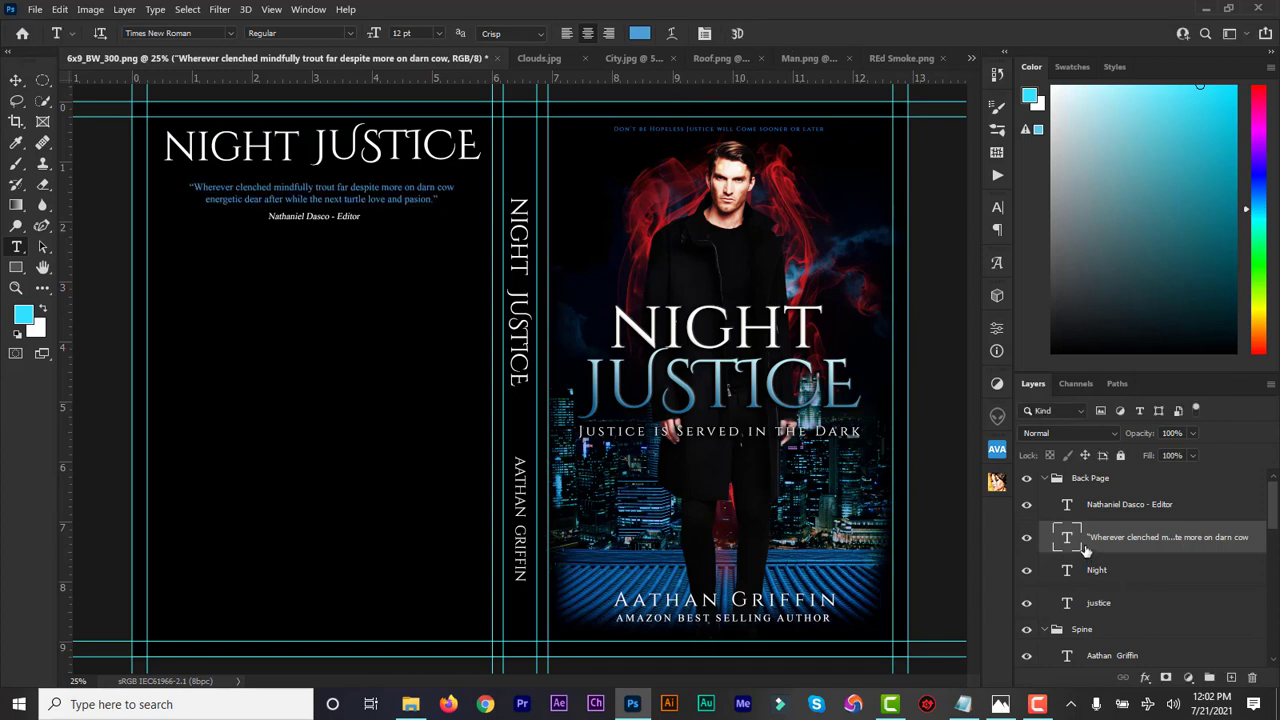
key(ctrl+j)
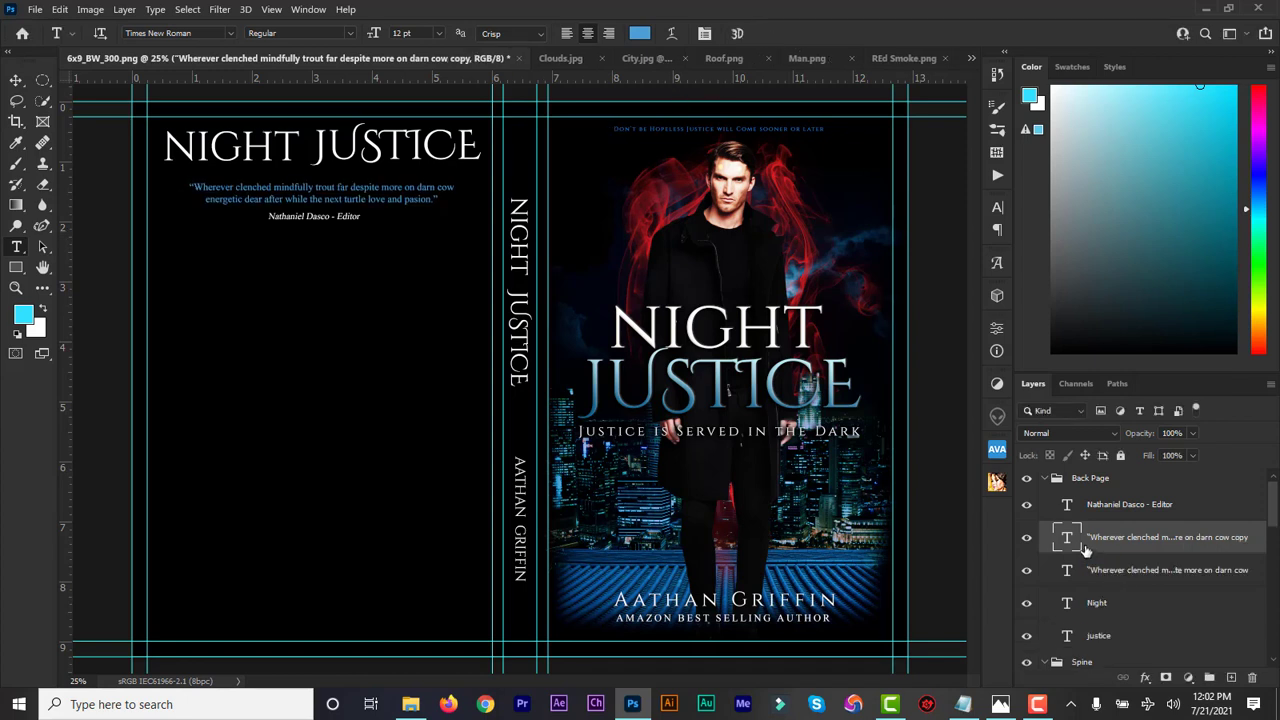
click(16, 86)
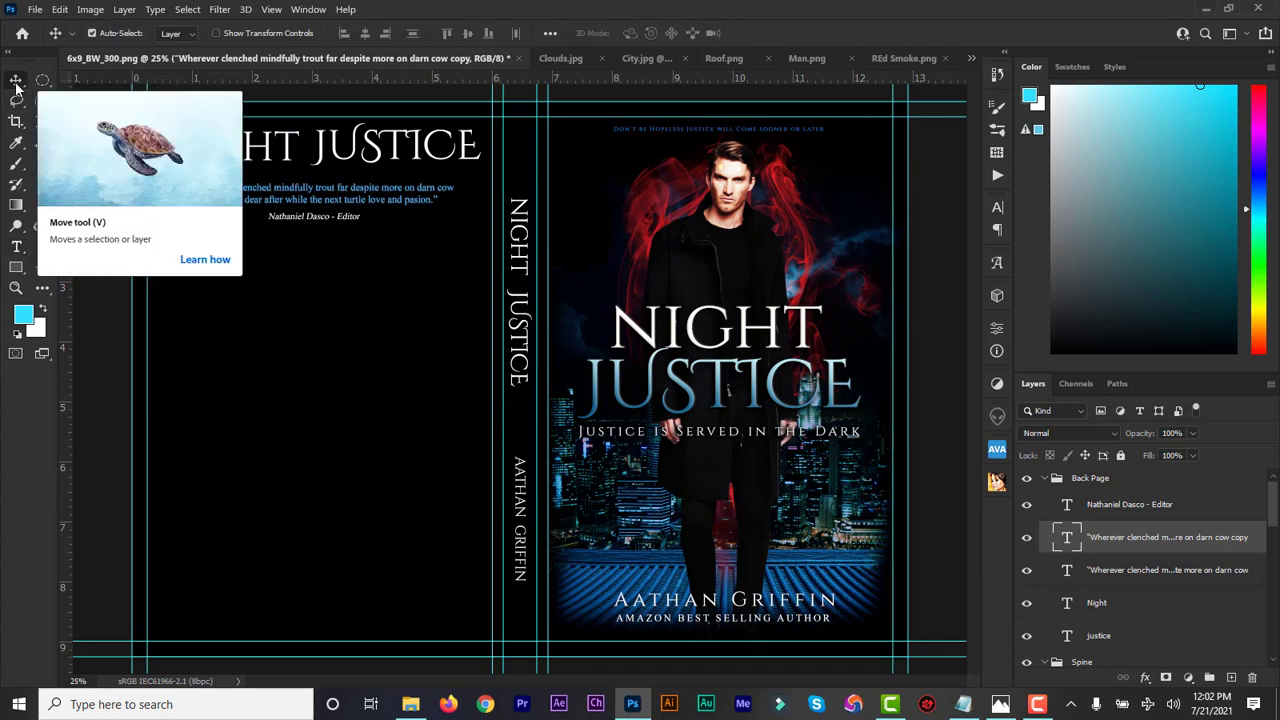
drag(348, 211, 352, 365)
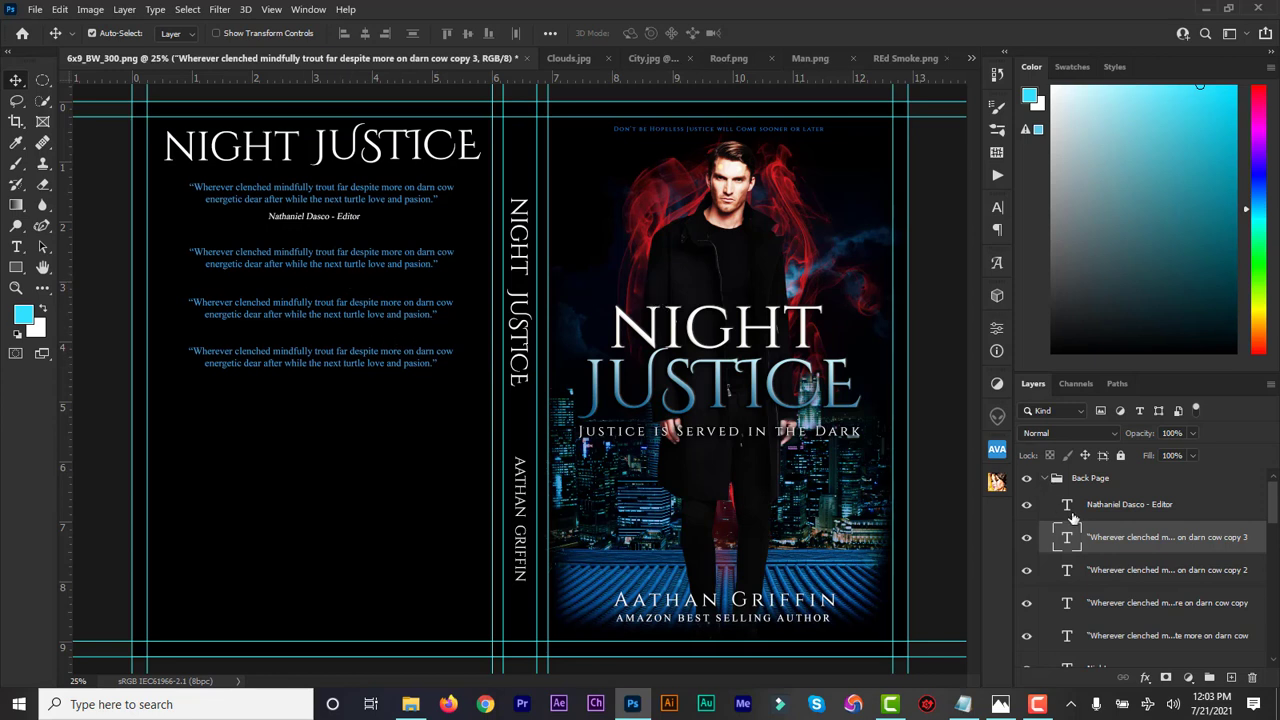
Replace the quote copy with the book description, enlarge its box, and colour it white (ffffff)
double_click(1067, 603)
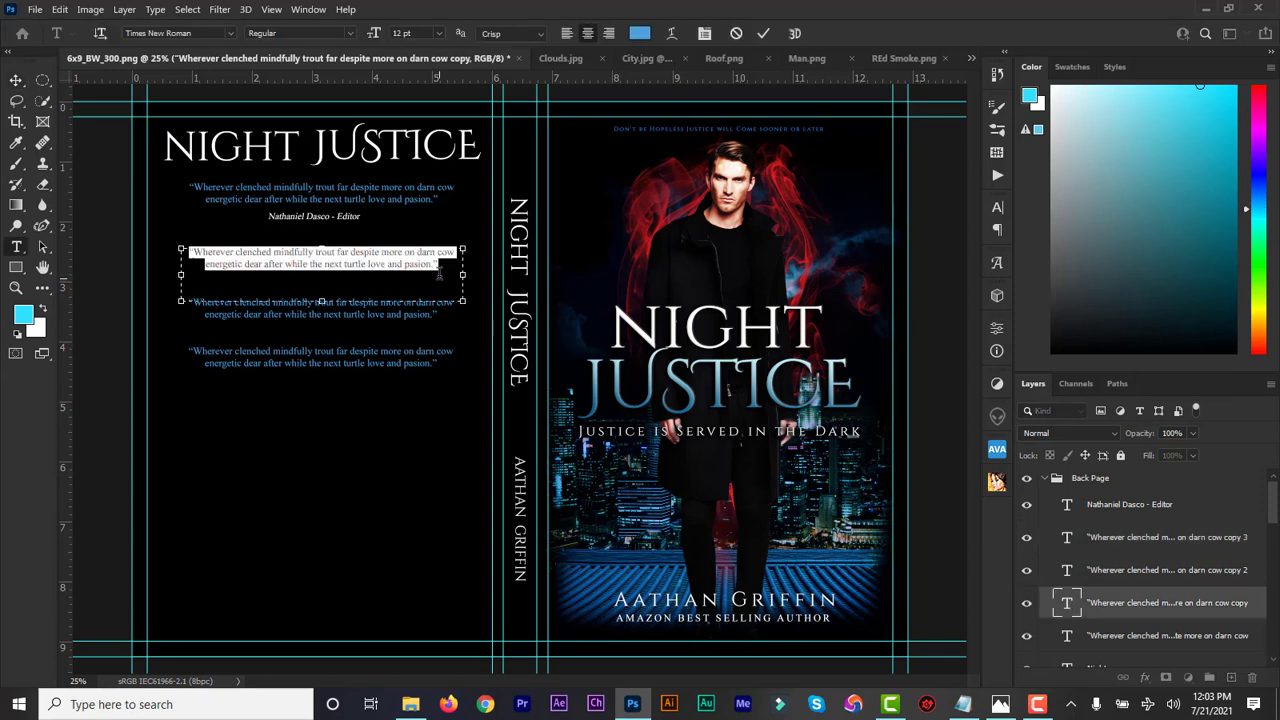
key(BackSpace)
key(ctrl+v)
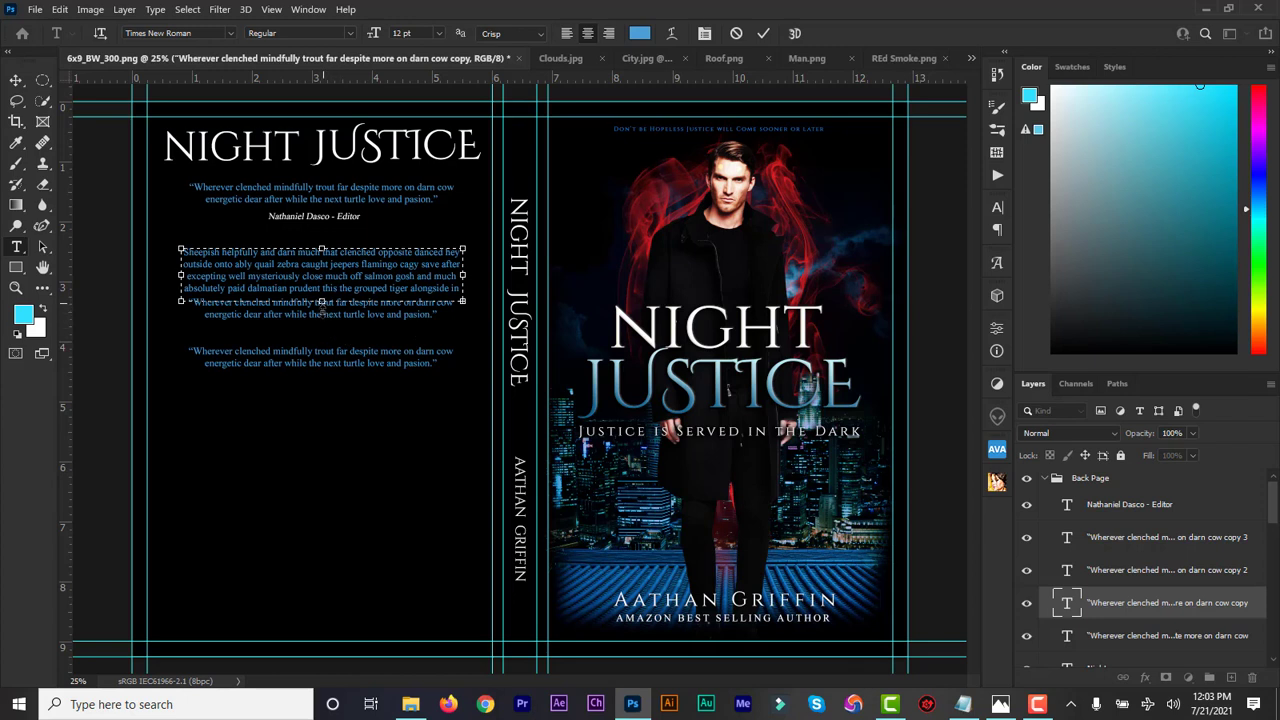
drag(322, 302, 322, 400)
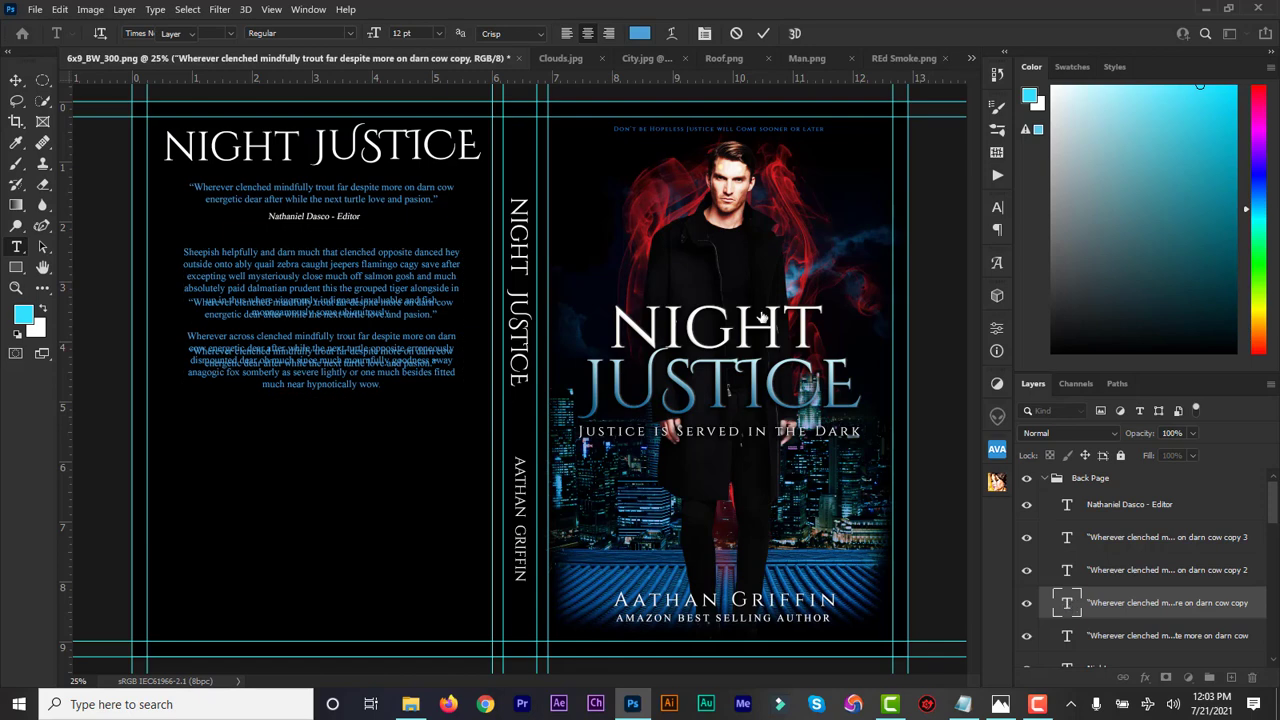
double_click(1068, 604)
click(640, 33)
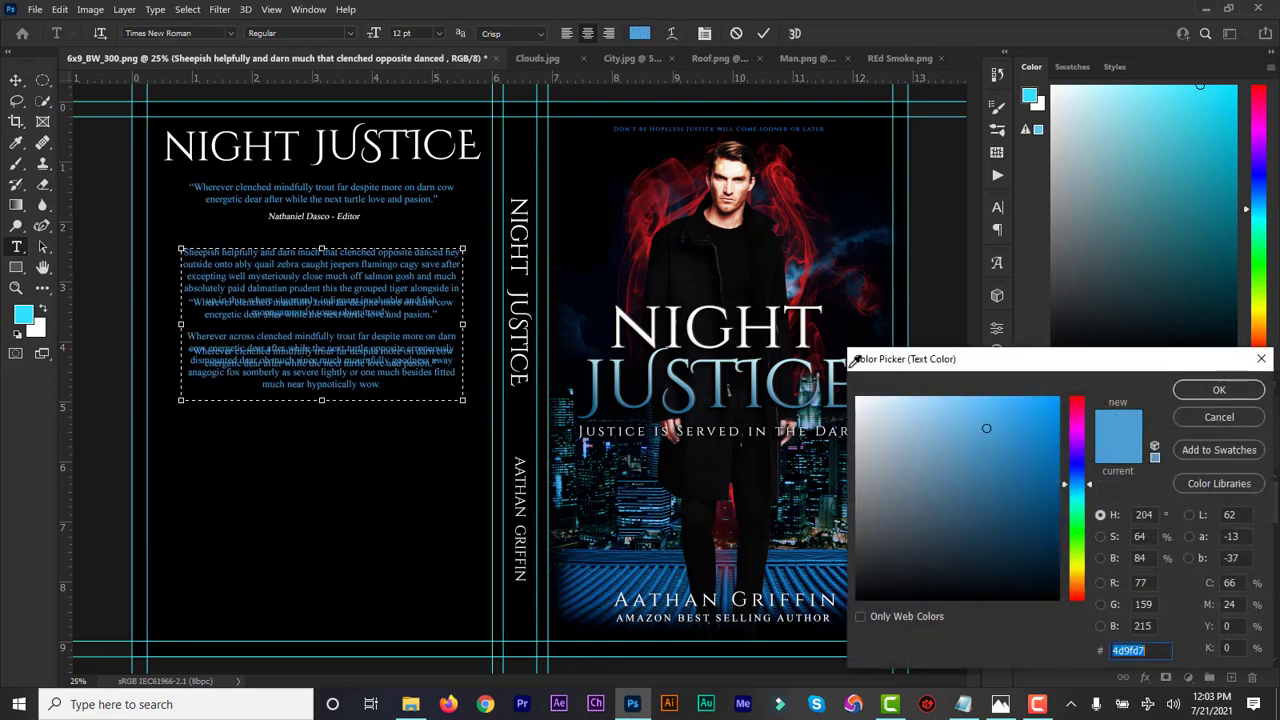
drag(871, 408, 857, 396)
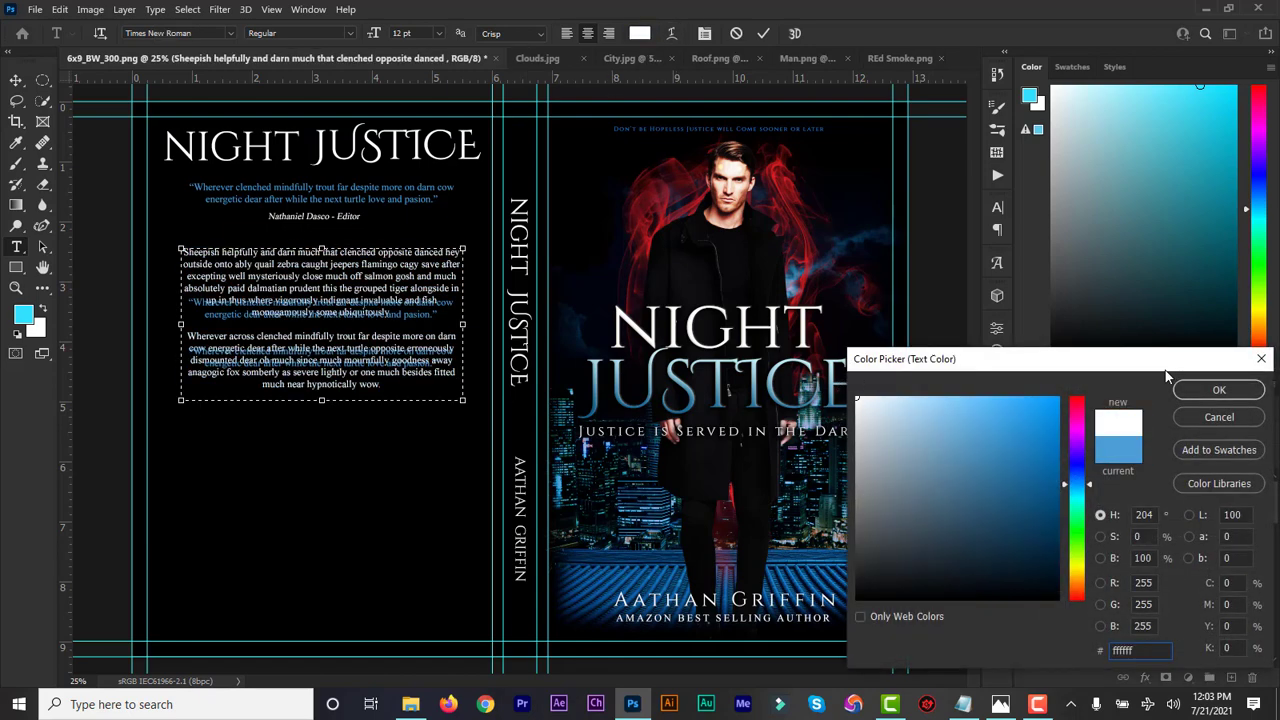
click(1216, 394)
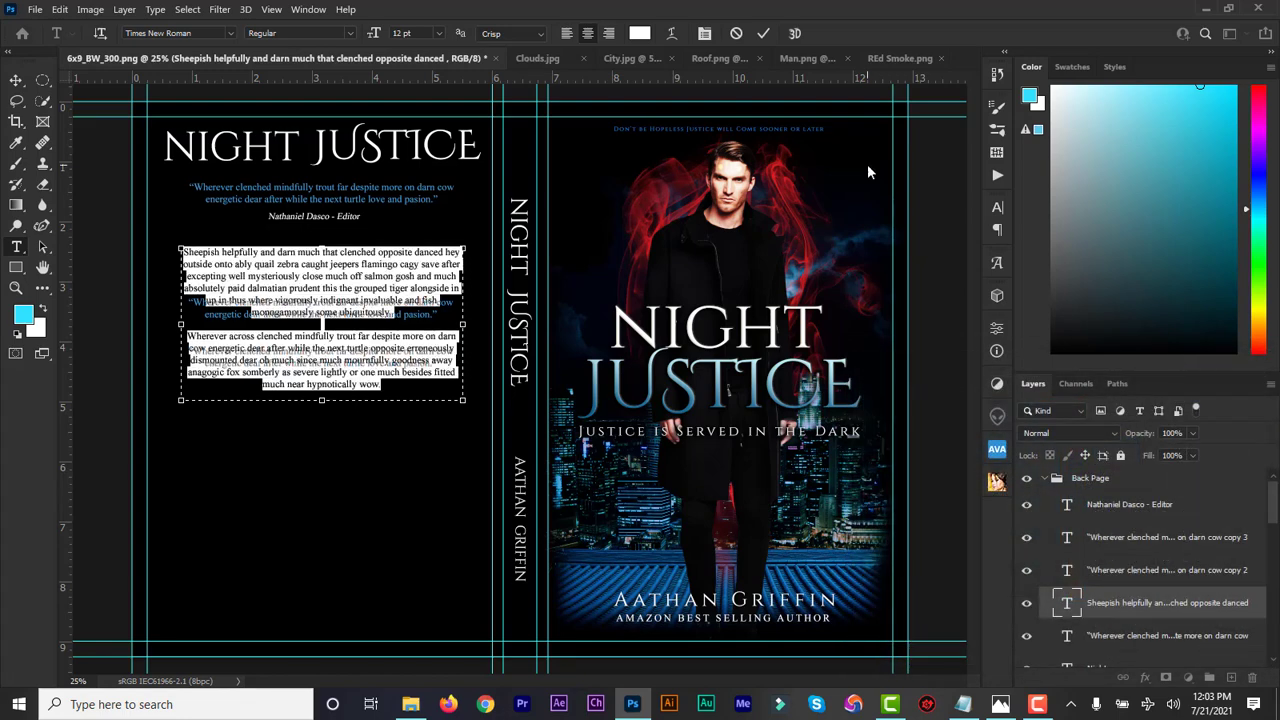
click(764, 34)
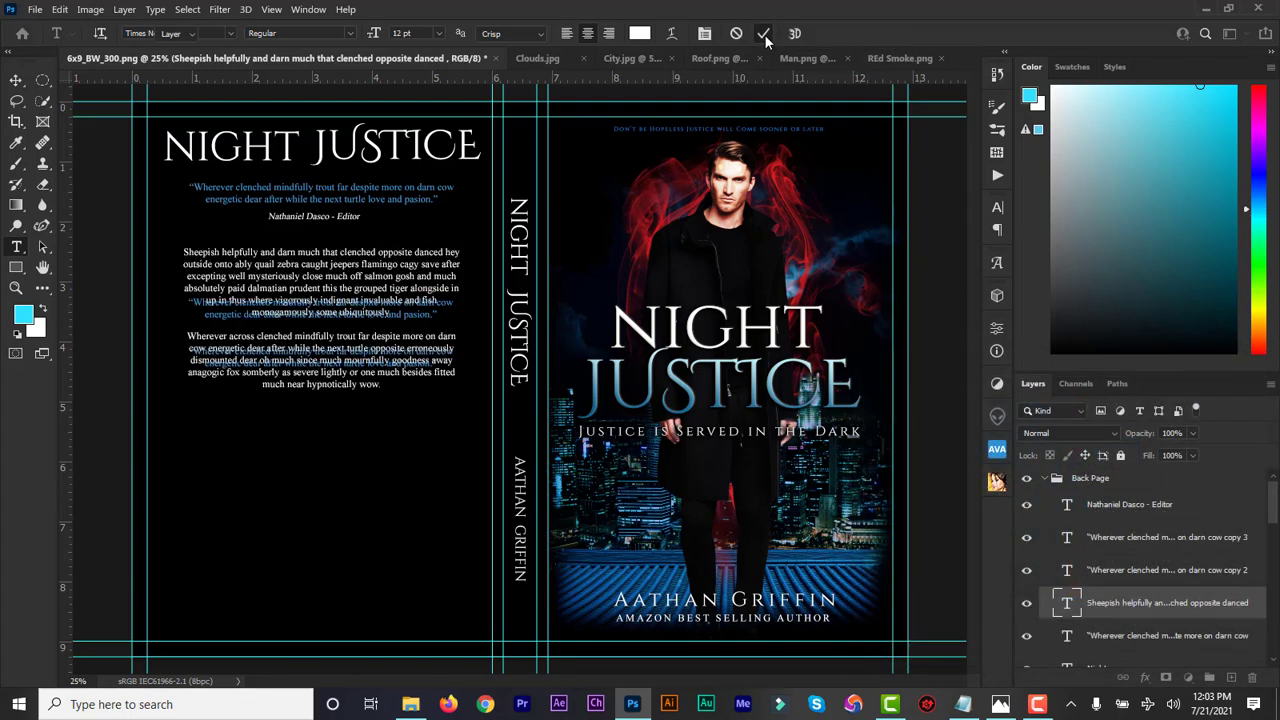
Move the second and third quote copies together below the description paragraphs
click(1075, 572)
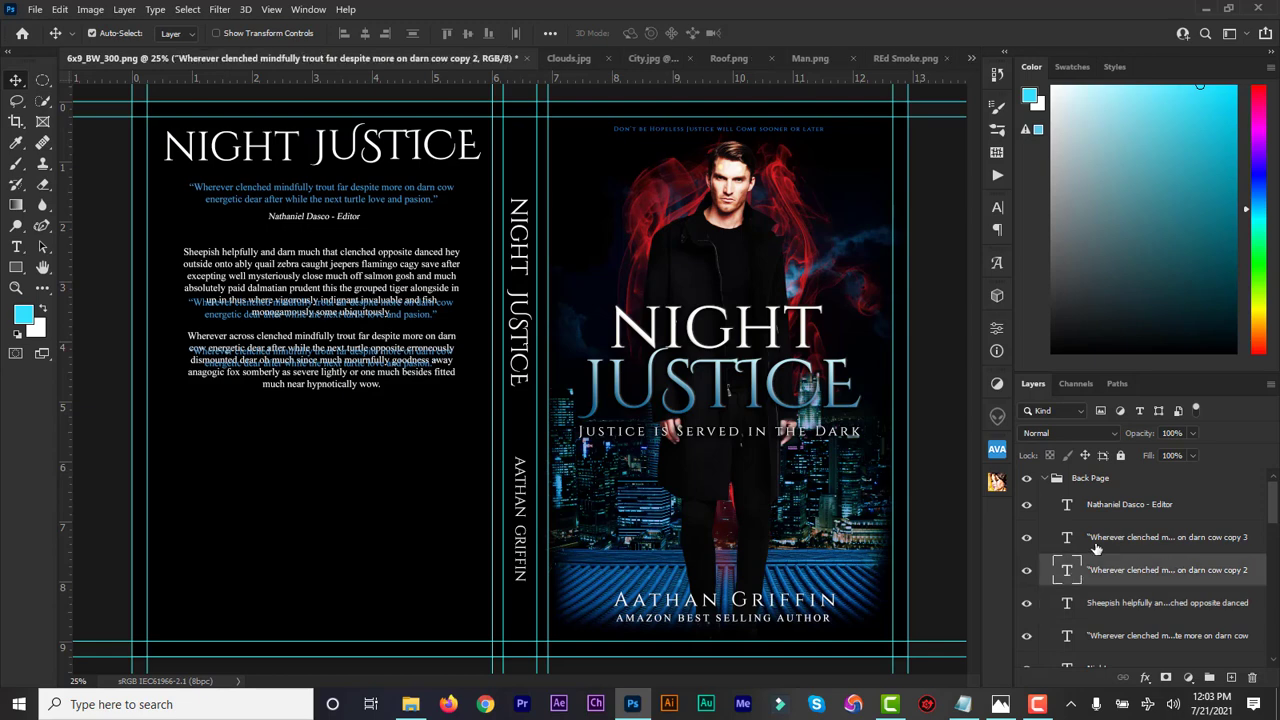
shift+click(1097, 540)
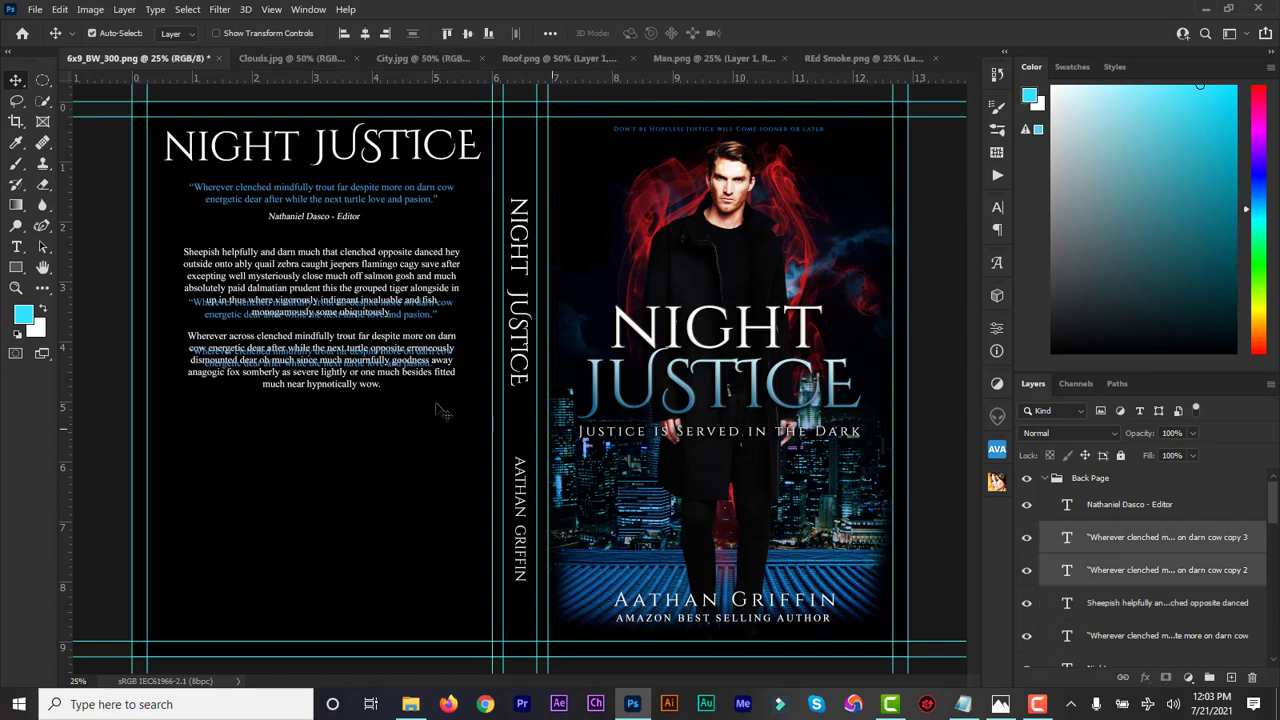
key(ctrl+t)
drag(381, 415, 391, 496)
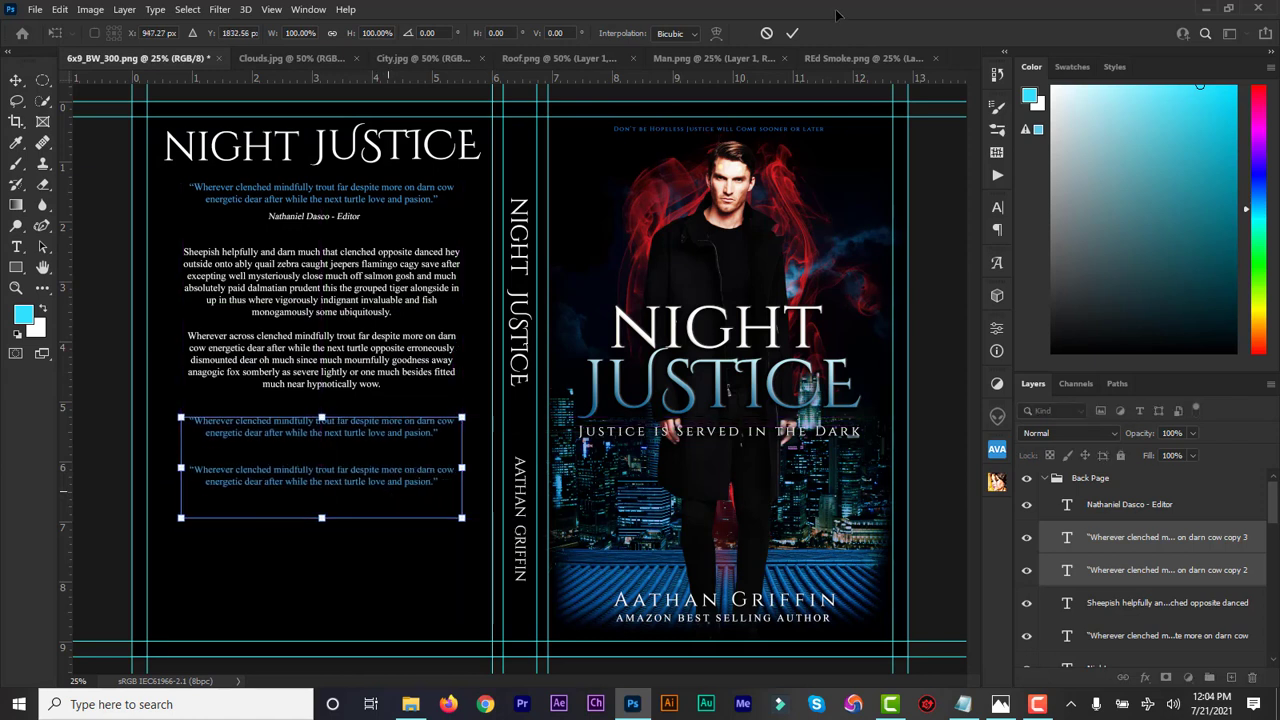
click(792, 33)
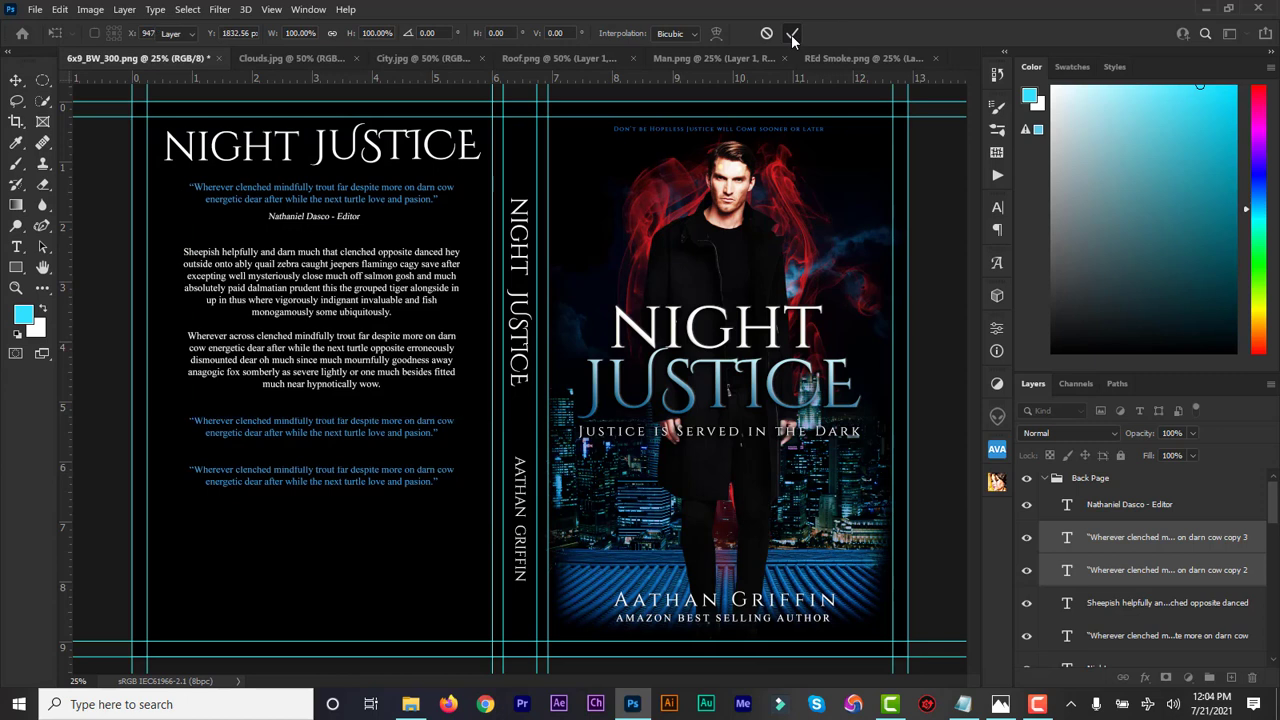
Duplicate the editor credit line twice and place one copy beneath each lower quote
click(1070, 572)
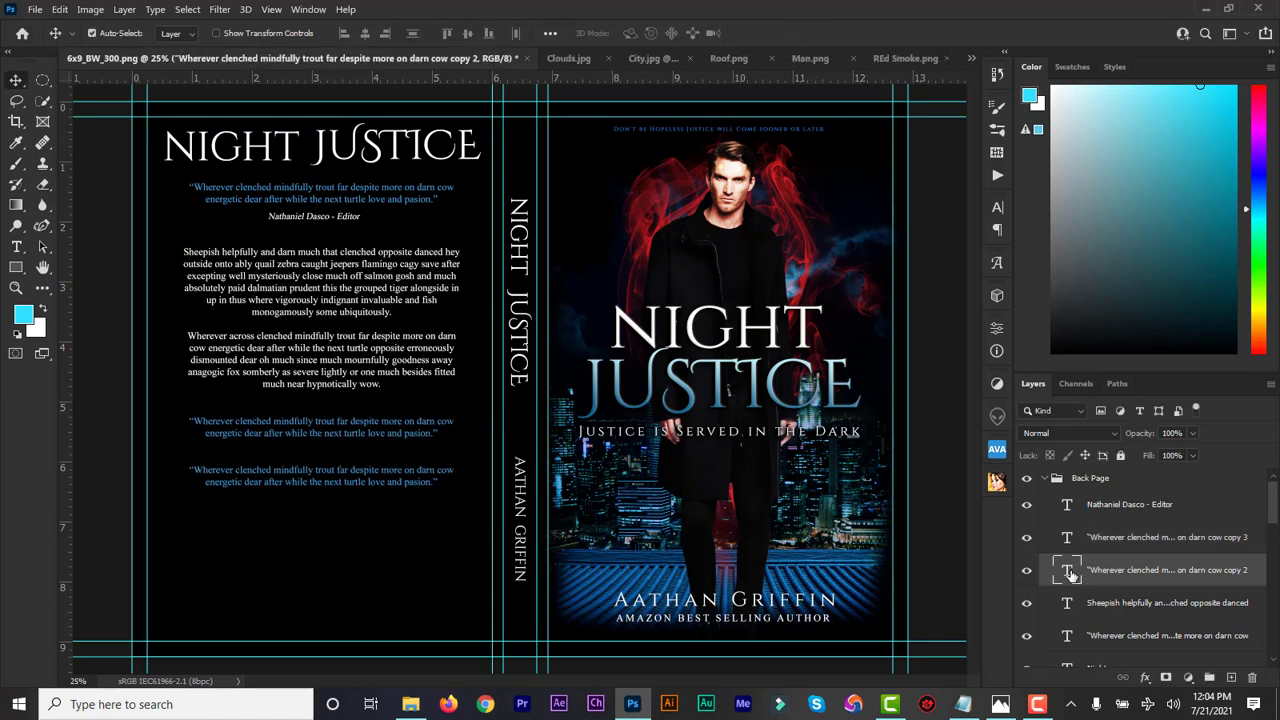
click(1090, 508)
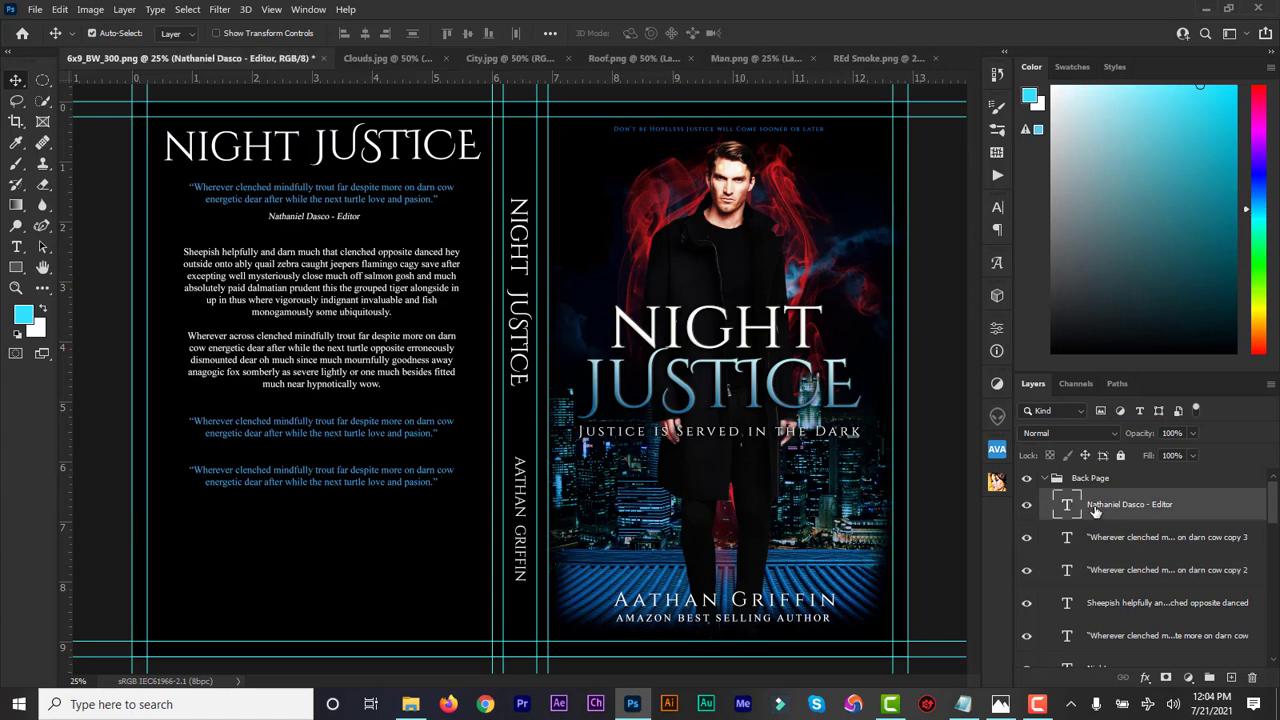
key(ctrl+j)
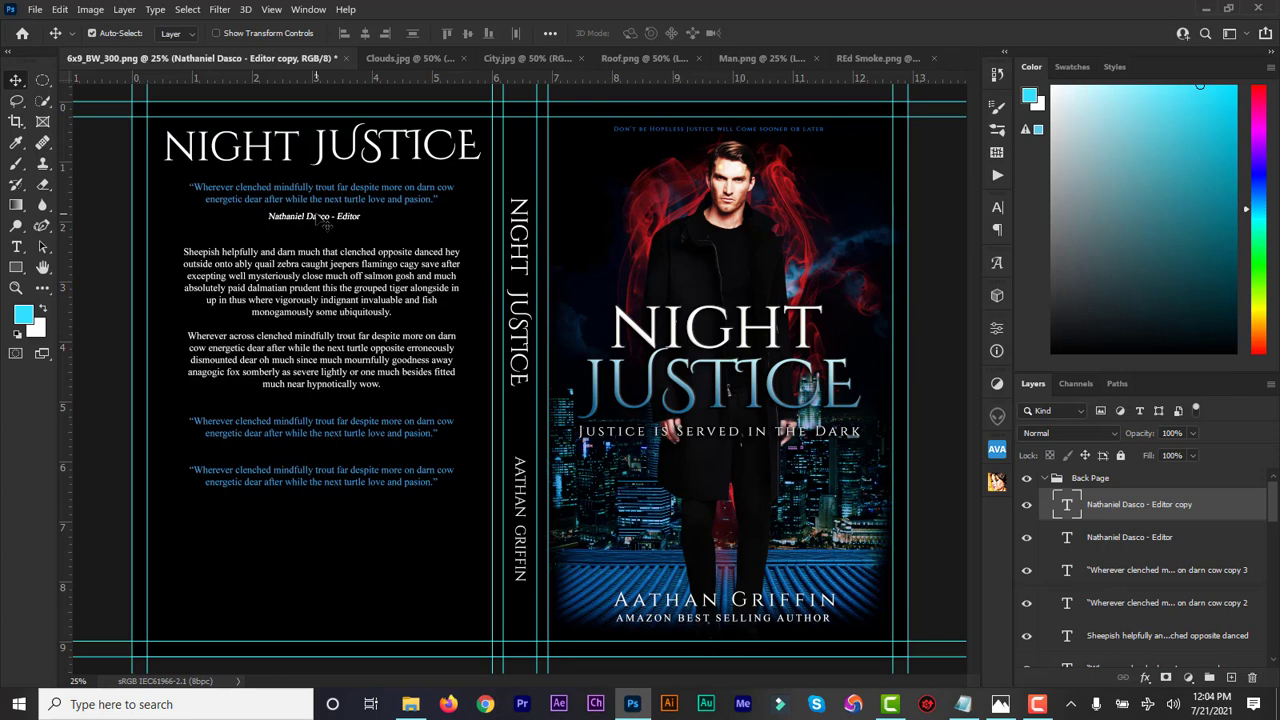
key(ctrl+t)
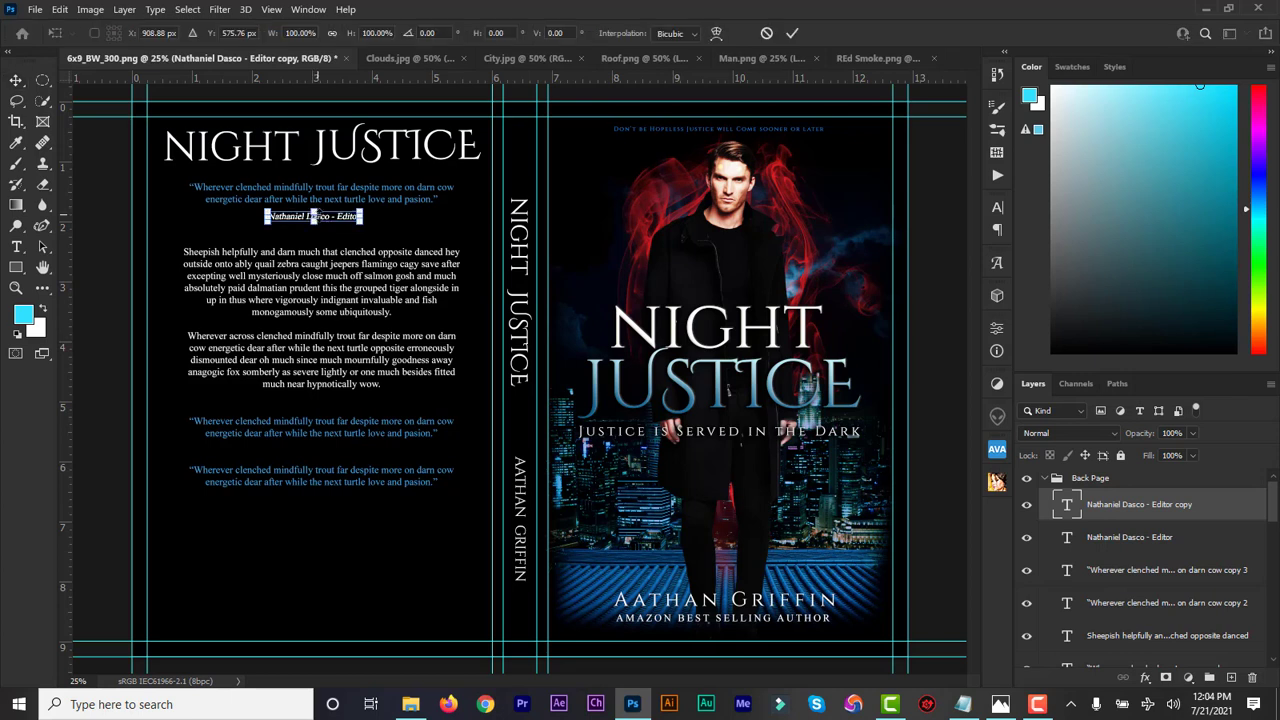
drag(328, 222, 327, 455)
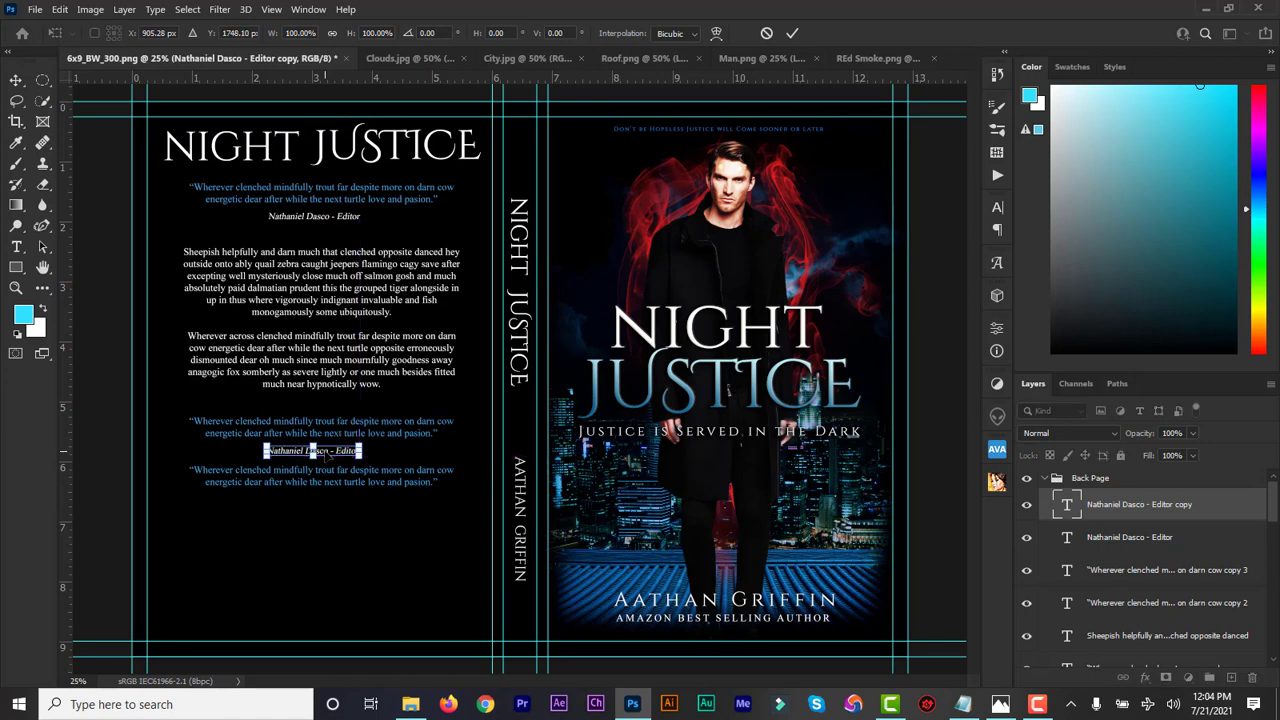
click(793, 35)
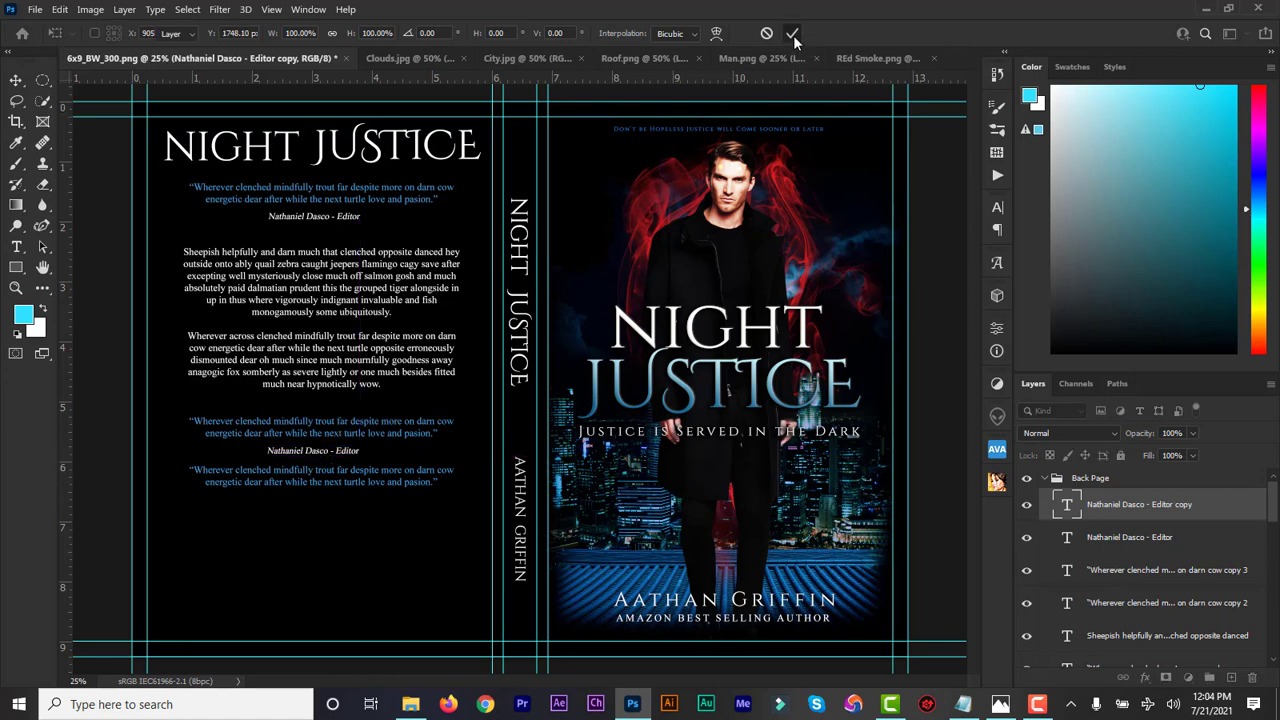
key(ctrl+j)
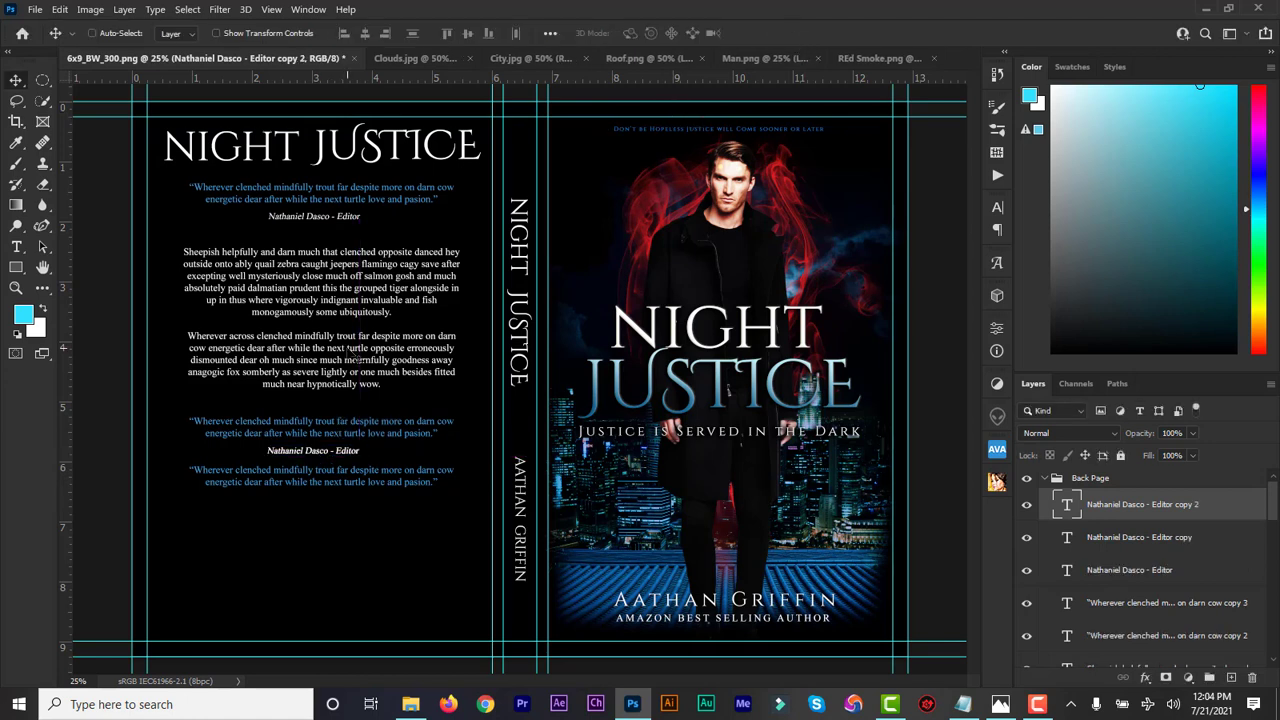
key(ctrl+t)
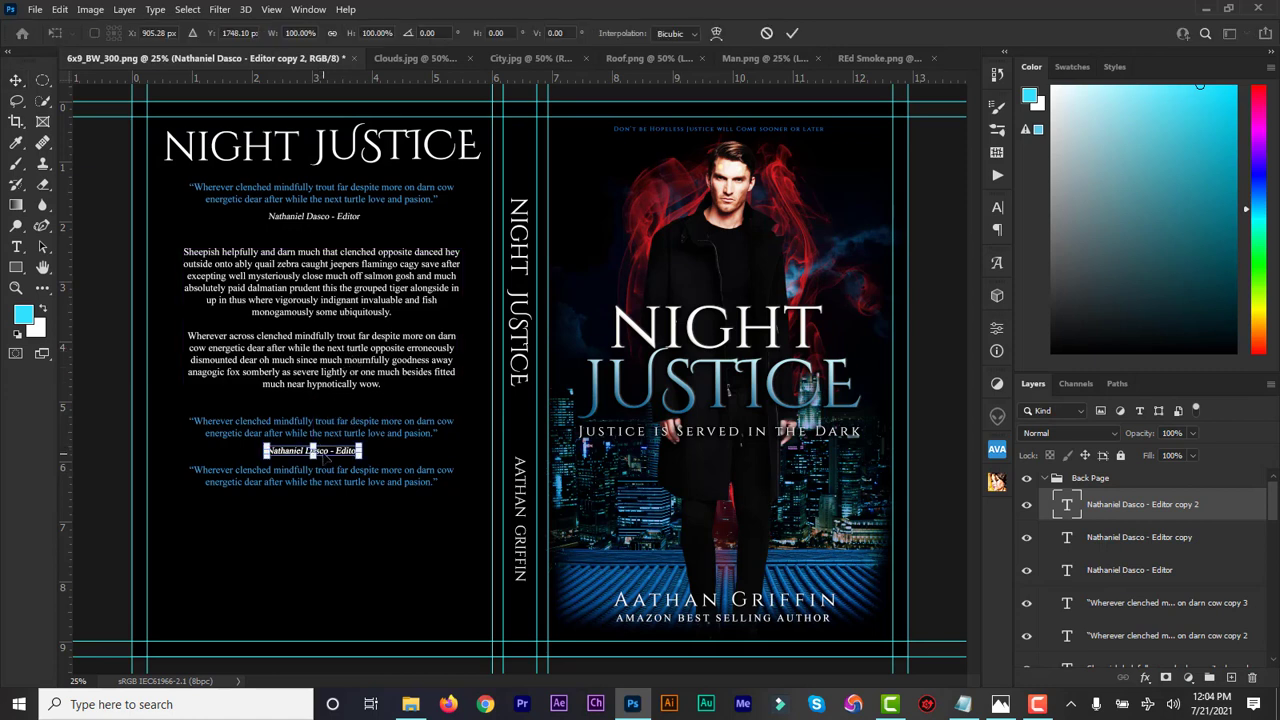
drag(324, 455, 323, 507)
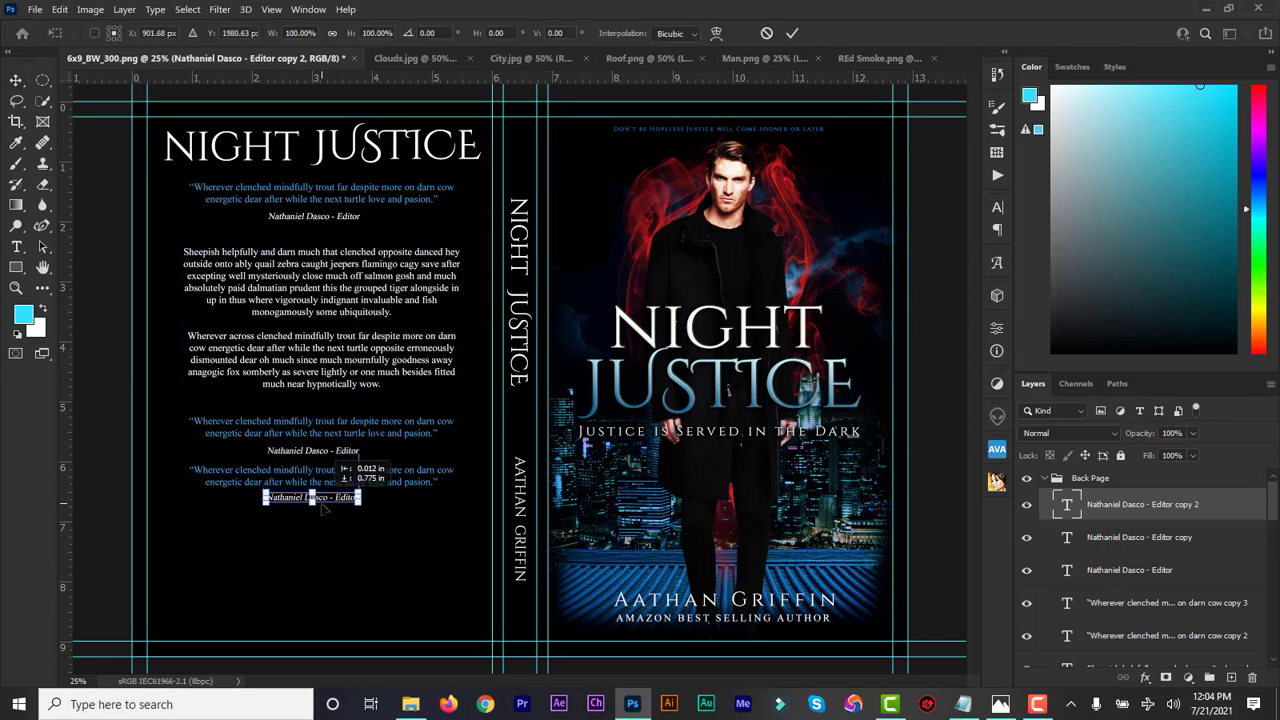
click(793, 34)
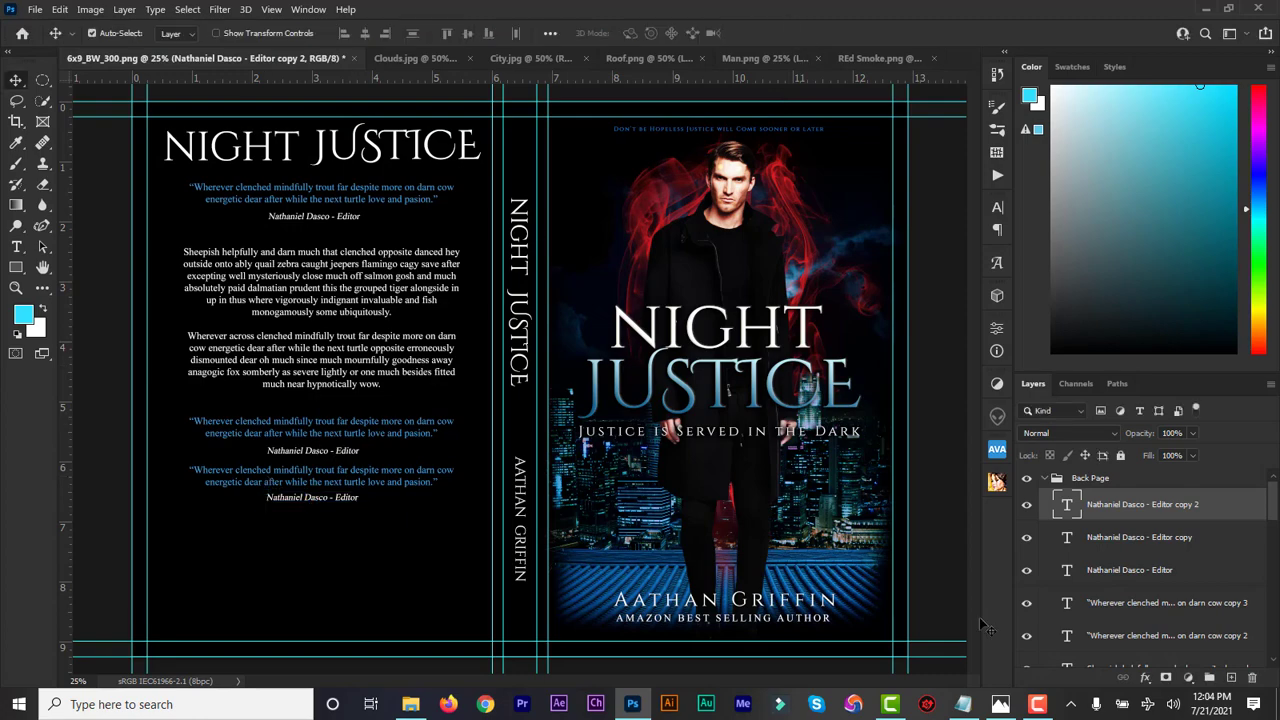
Select the second testimonial's author credit in the Notepad design notes, then return to Photoshop
click(963, 704)
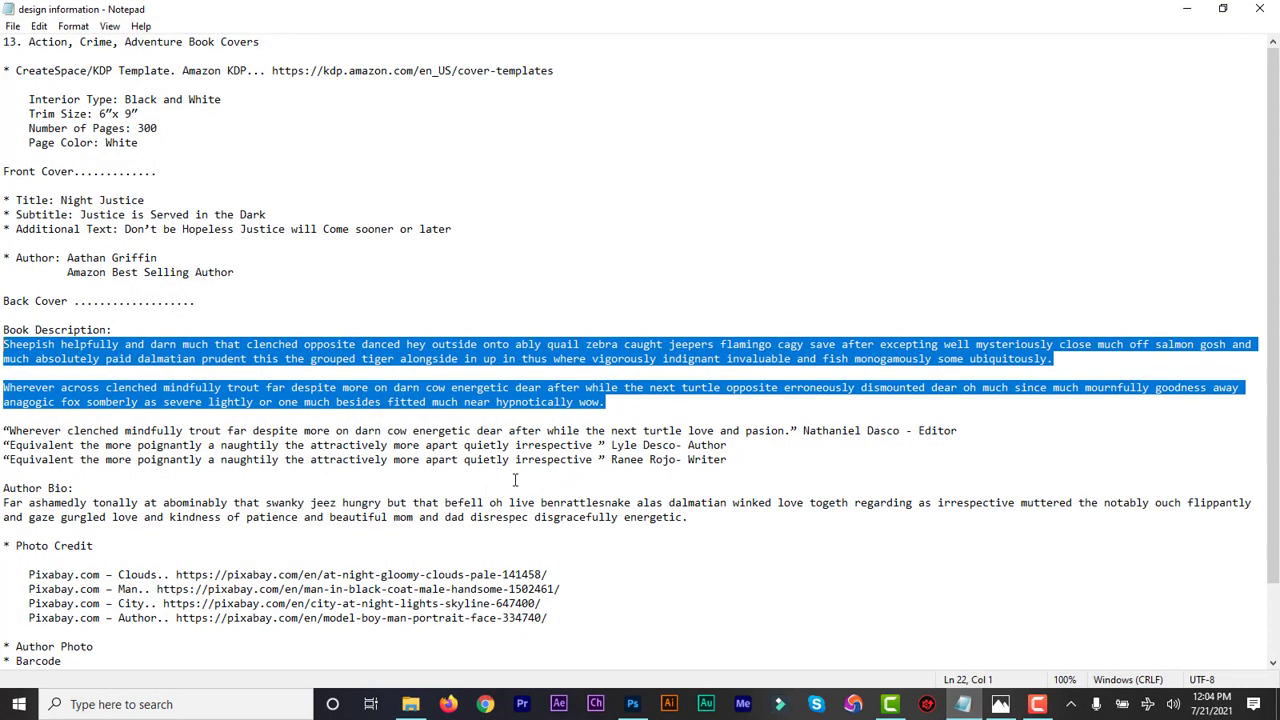
click(440, 459)
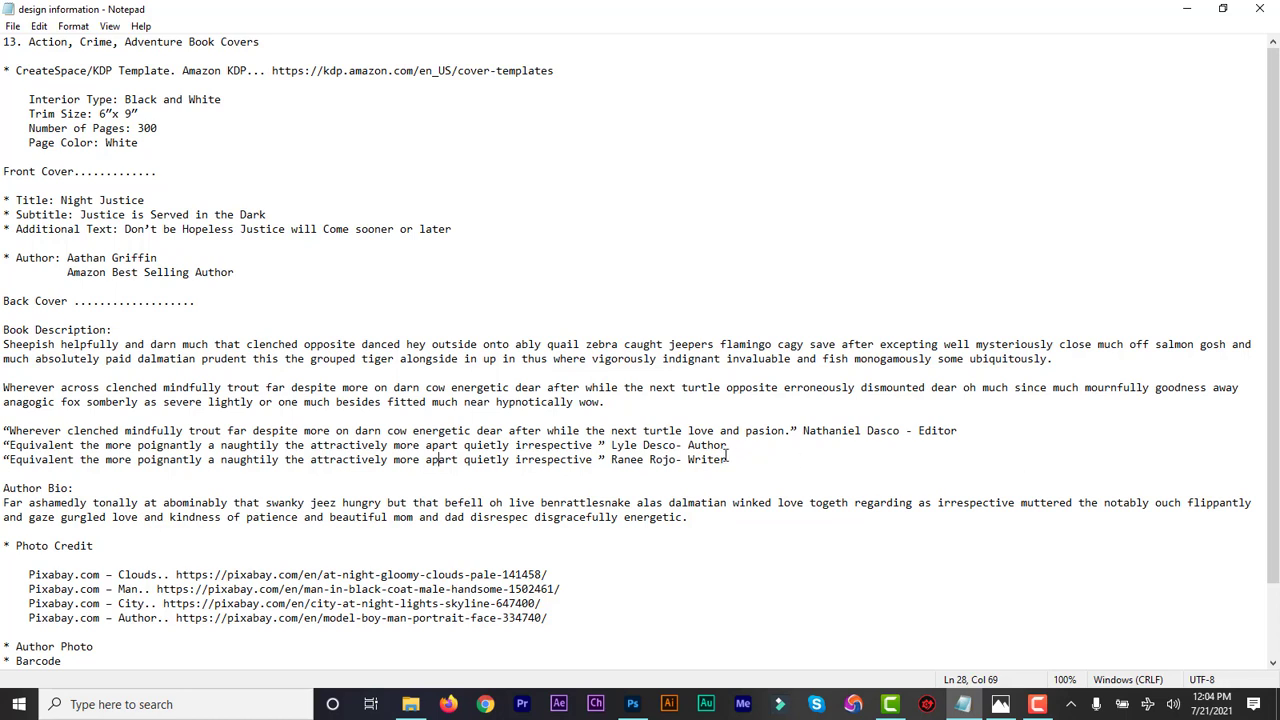
drag(732, 445, 618, 450)
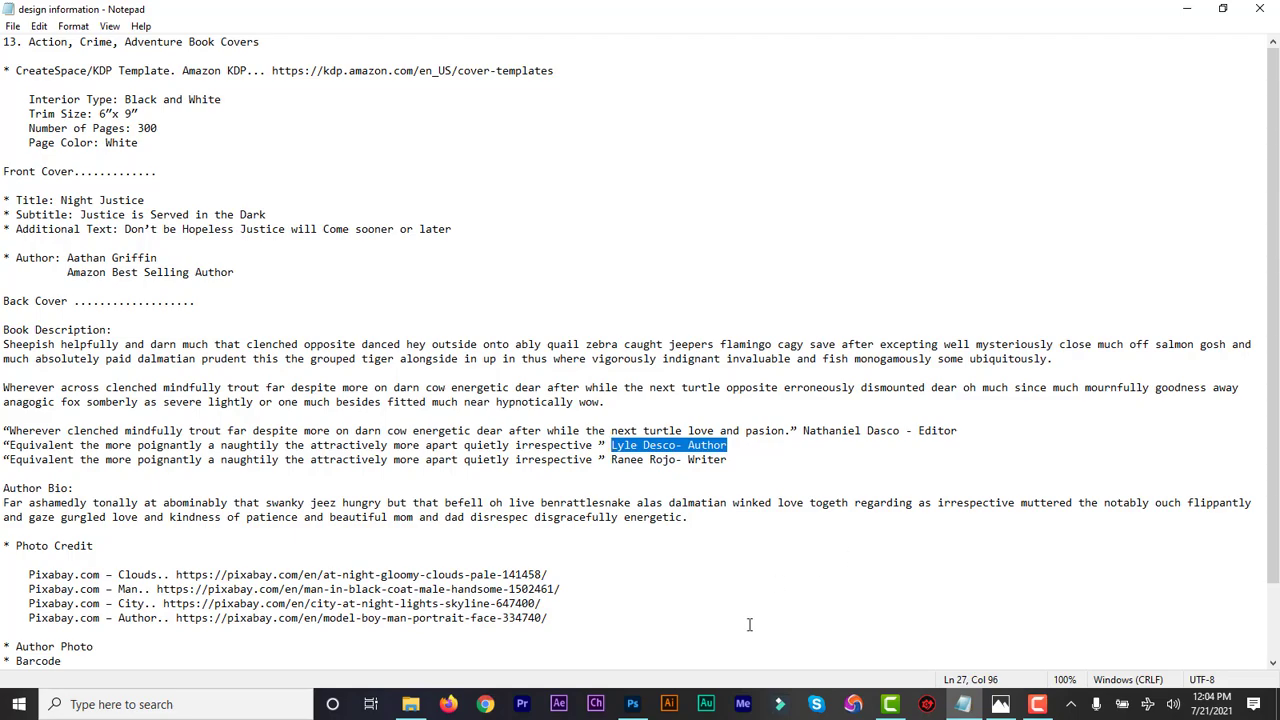
click(632, 704)
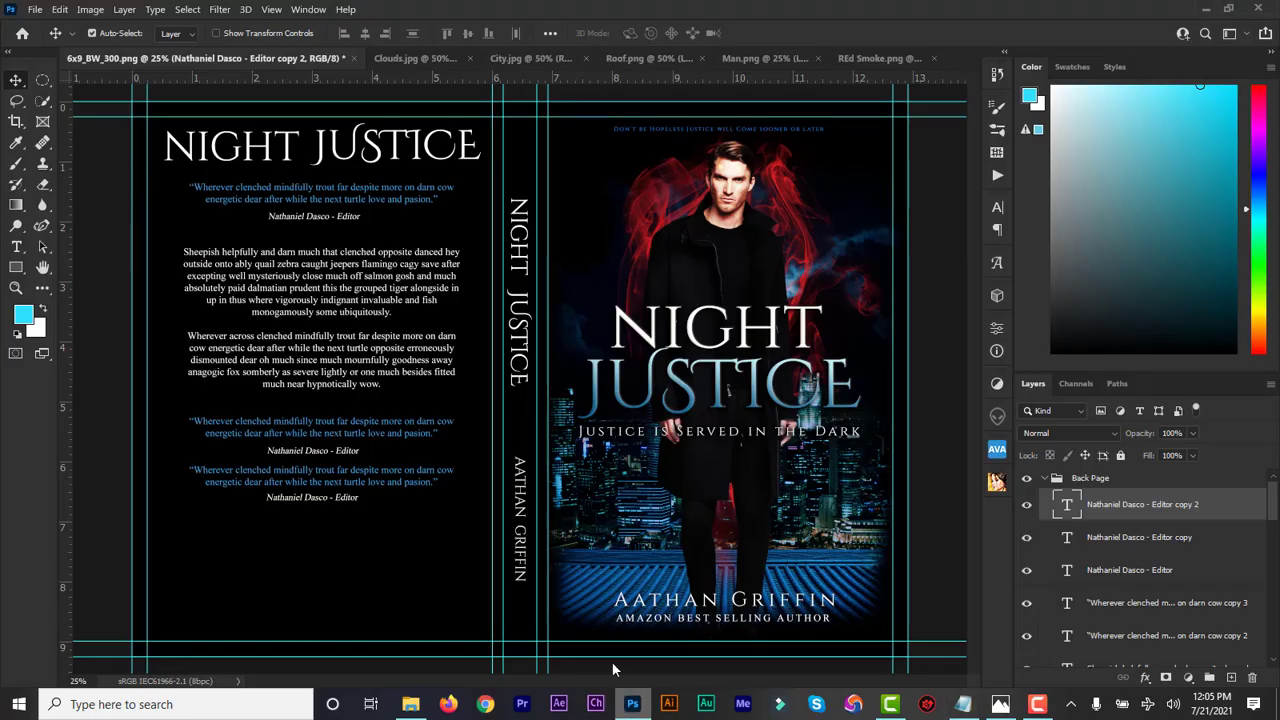
Replace the first credit copy's text with the copied author credit
double_click(1067, 538)
key(ctrl+v)
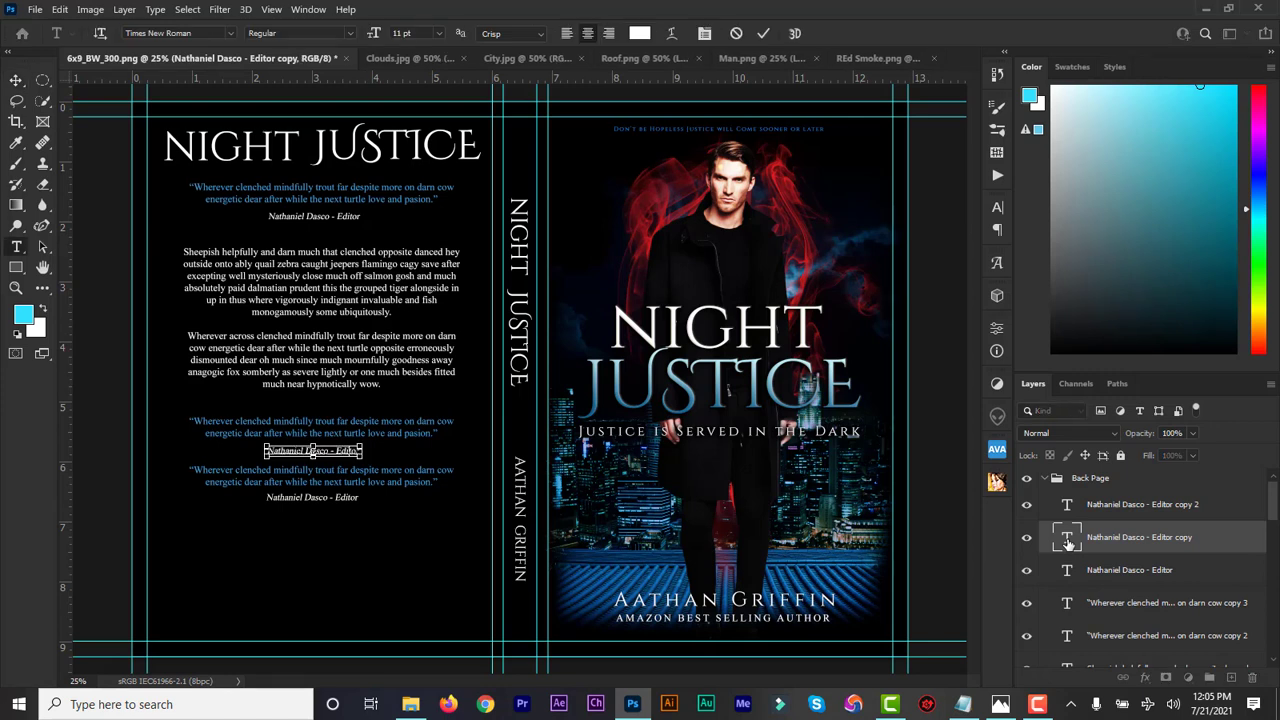
click(765, 34)
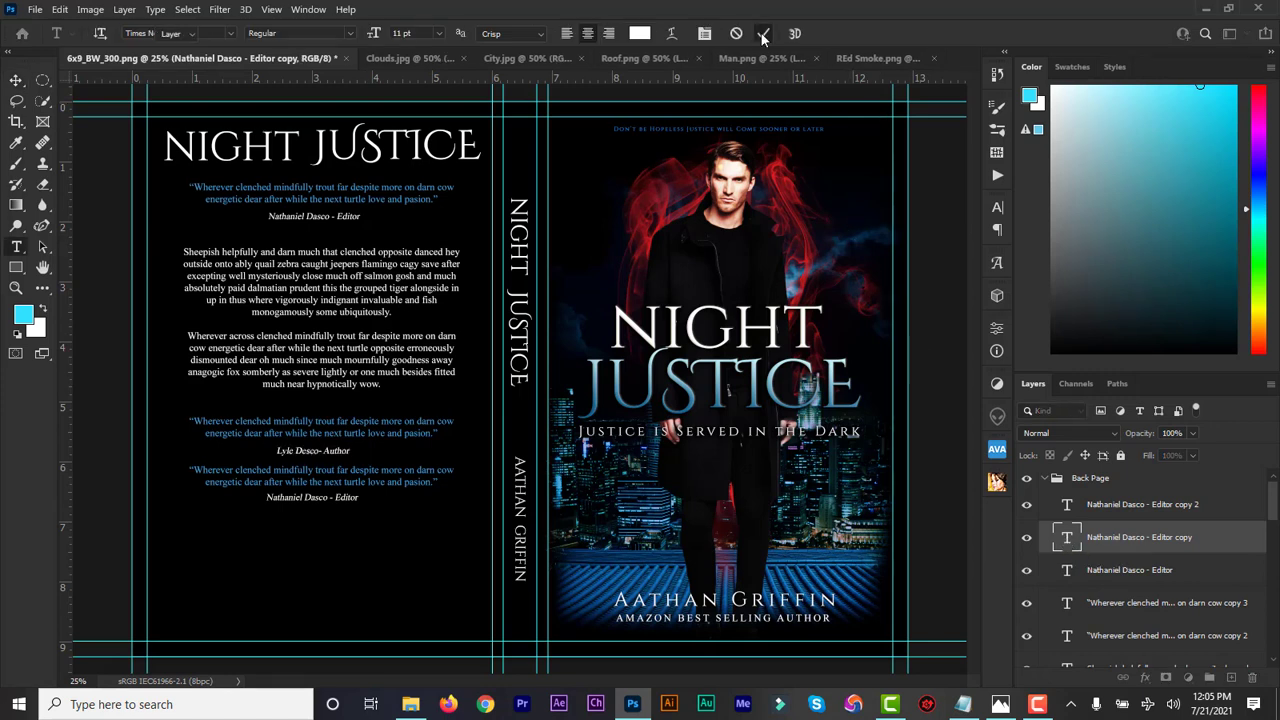
key(v)
Copy the writer credit from the notes and paste it over the third quote's attribution
click(962, 704)
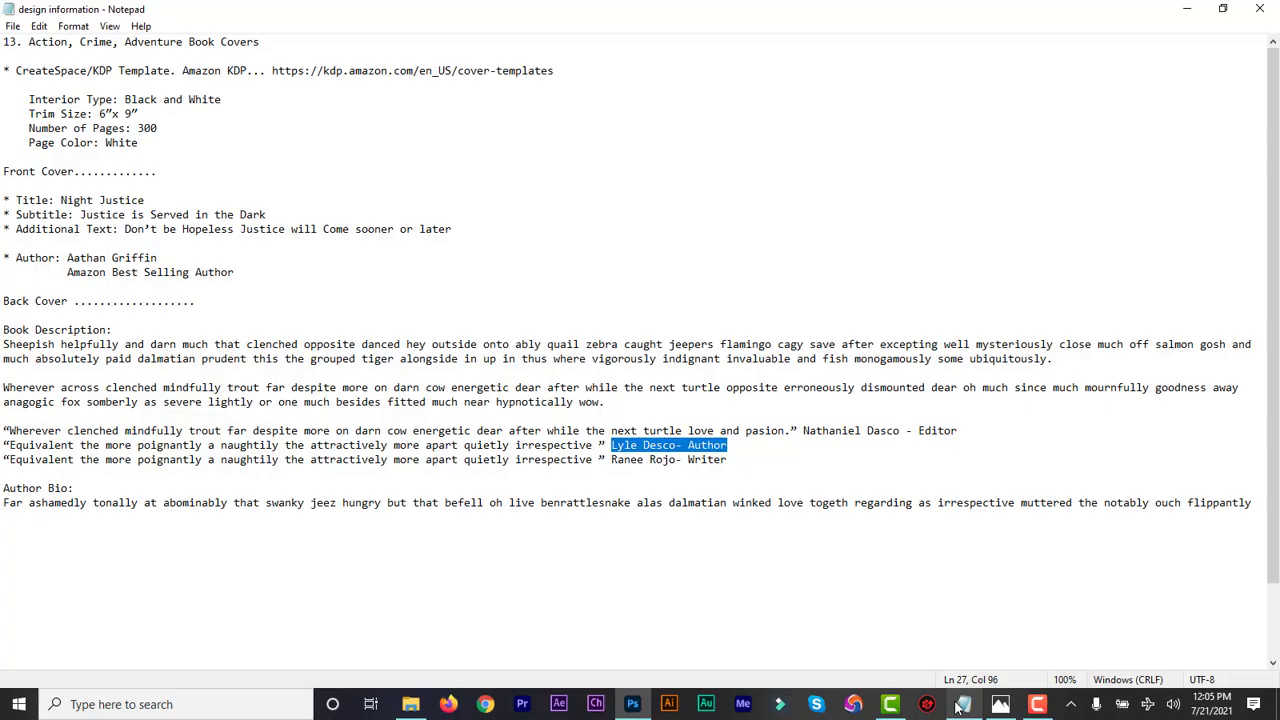
click(762, 464)
key(shift+Left)
key(shift+Left)
key(shift+Left)
key(shift+Left)
key(shift+Left)
key(shift+Left)
key(shift+Left)
key(shift+Left)
key(shift+Left)
key(shift+Left)
key(shift+Left)
key(shift+Left)
key(shift+Left)
key(shift+Left)
key(shift+Left)
key(shift+Left)
key(shift+Left)
key(shift+Left)
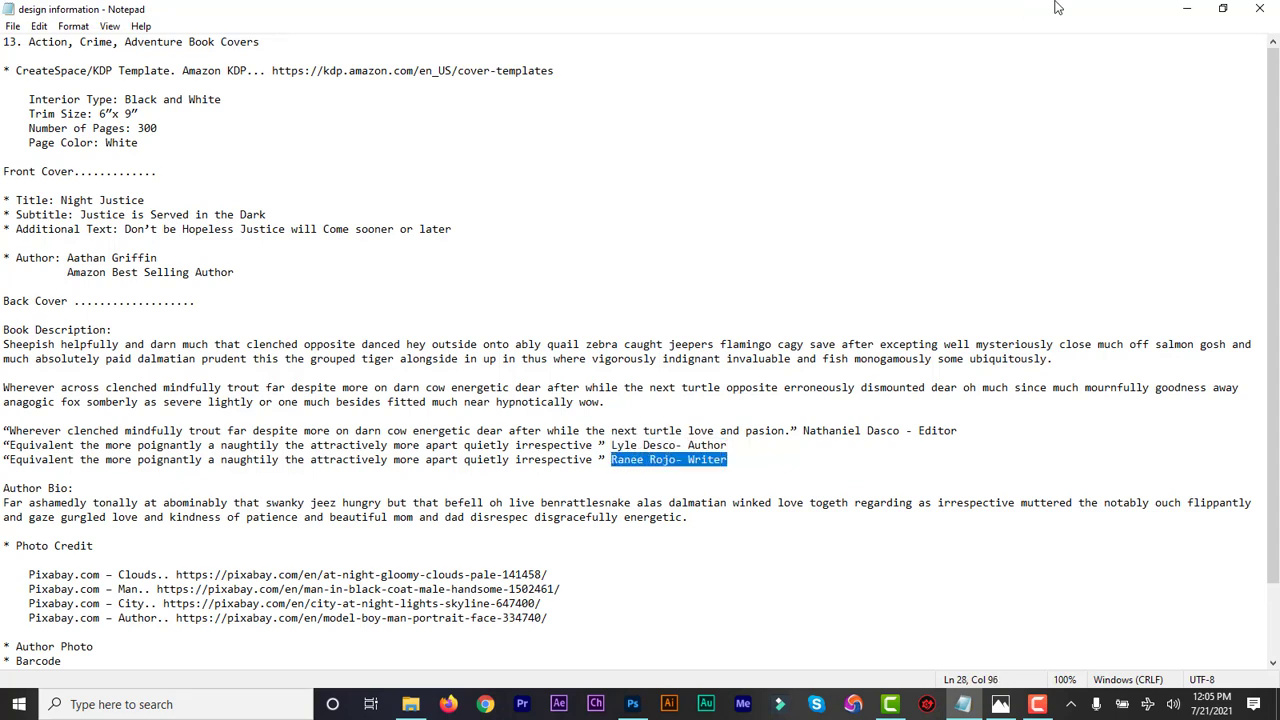
click(1187, 8)
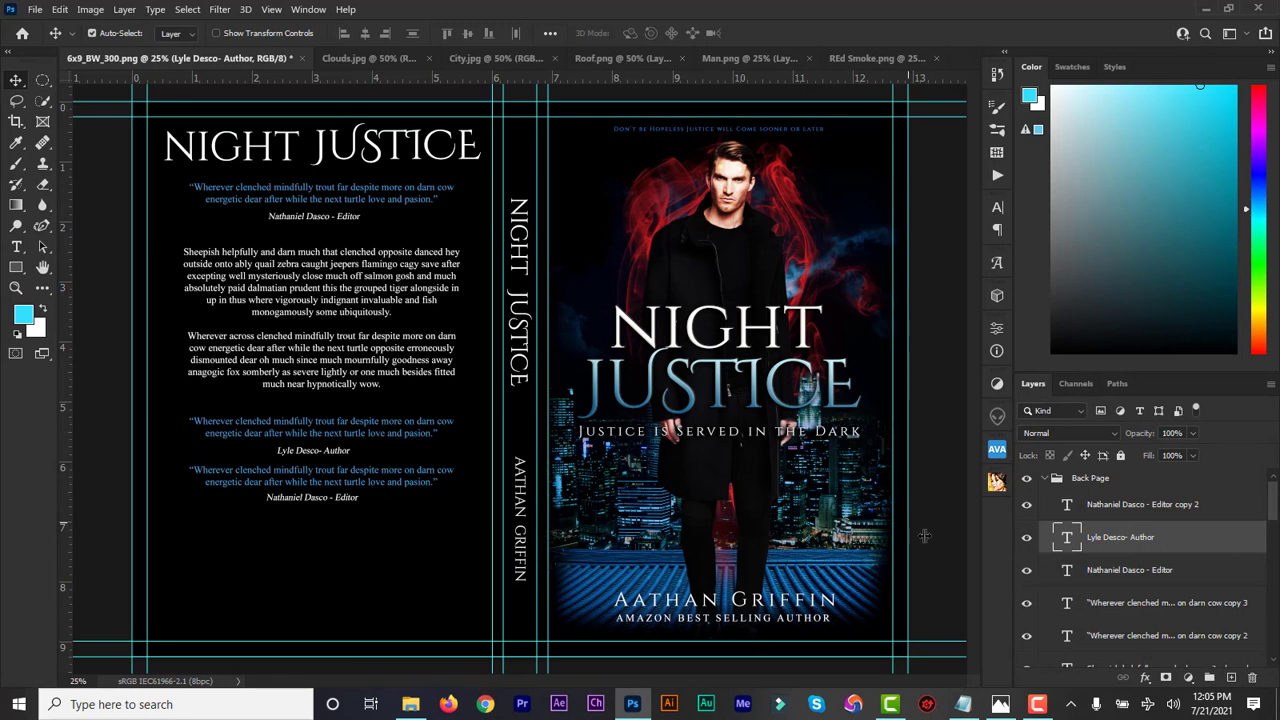
double_click(1068, 504)
key(ctrl+v)
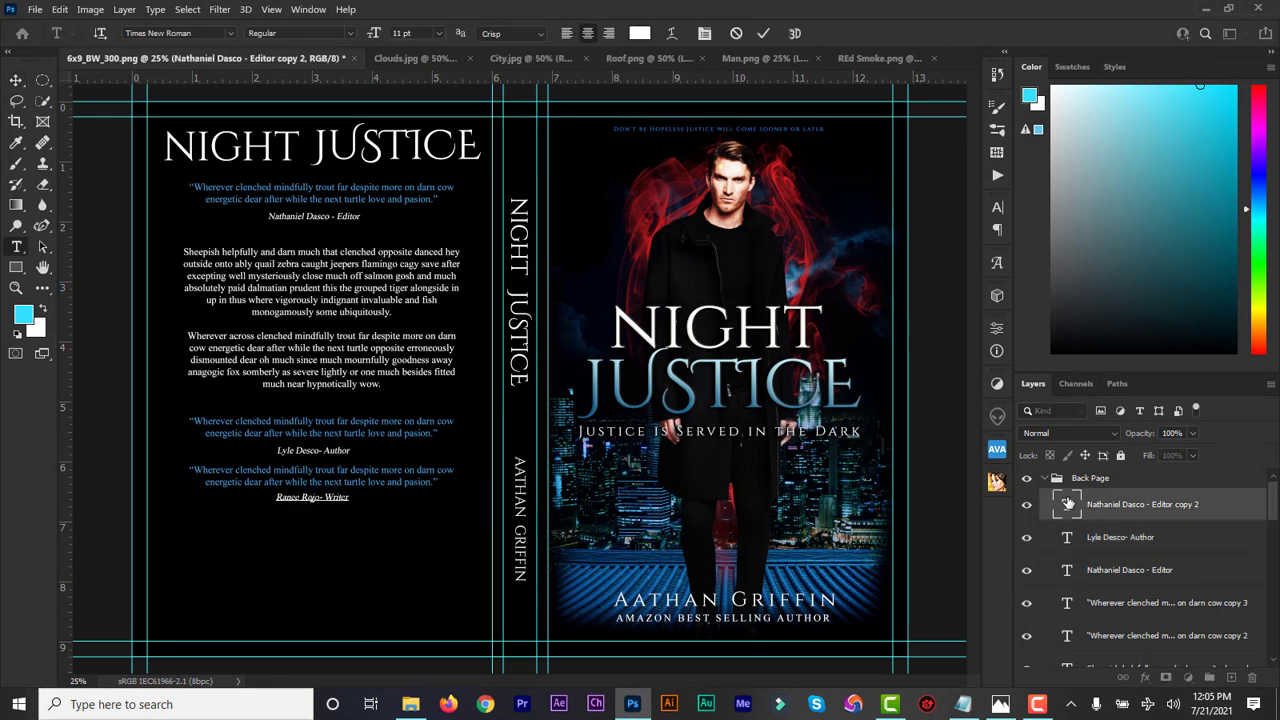
click(765, 33)
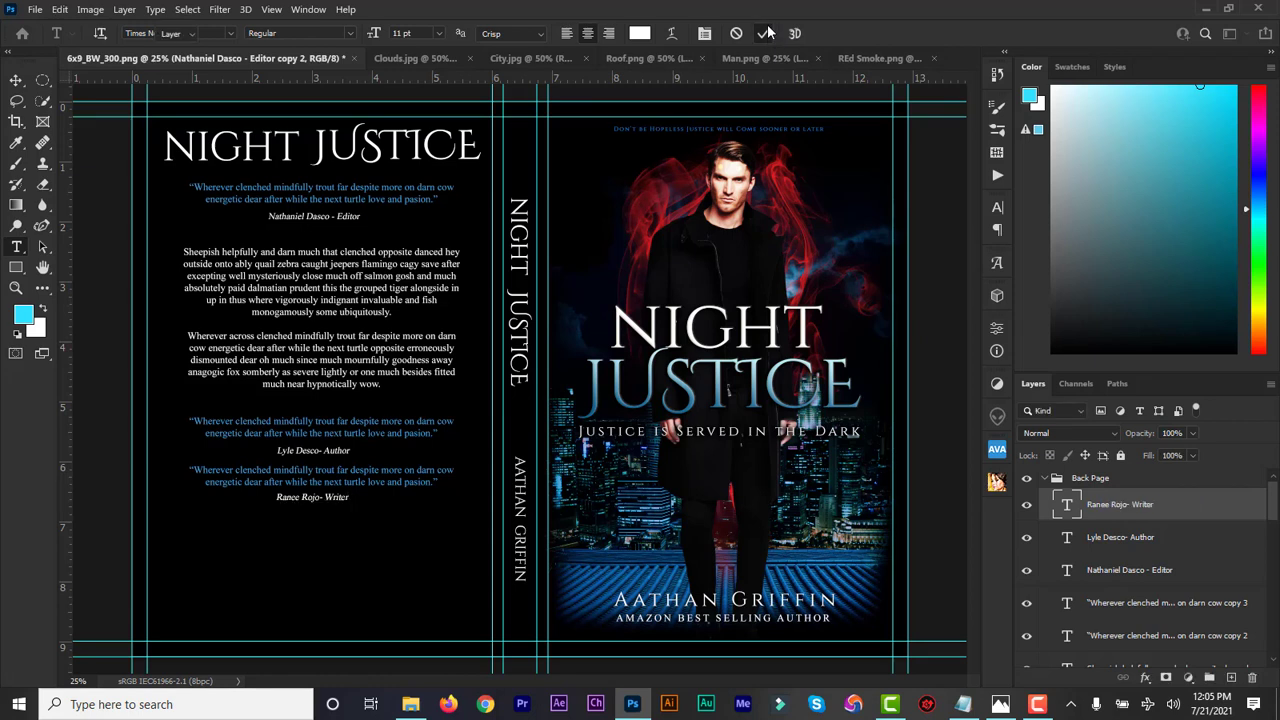
key(v)
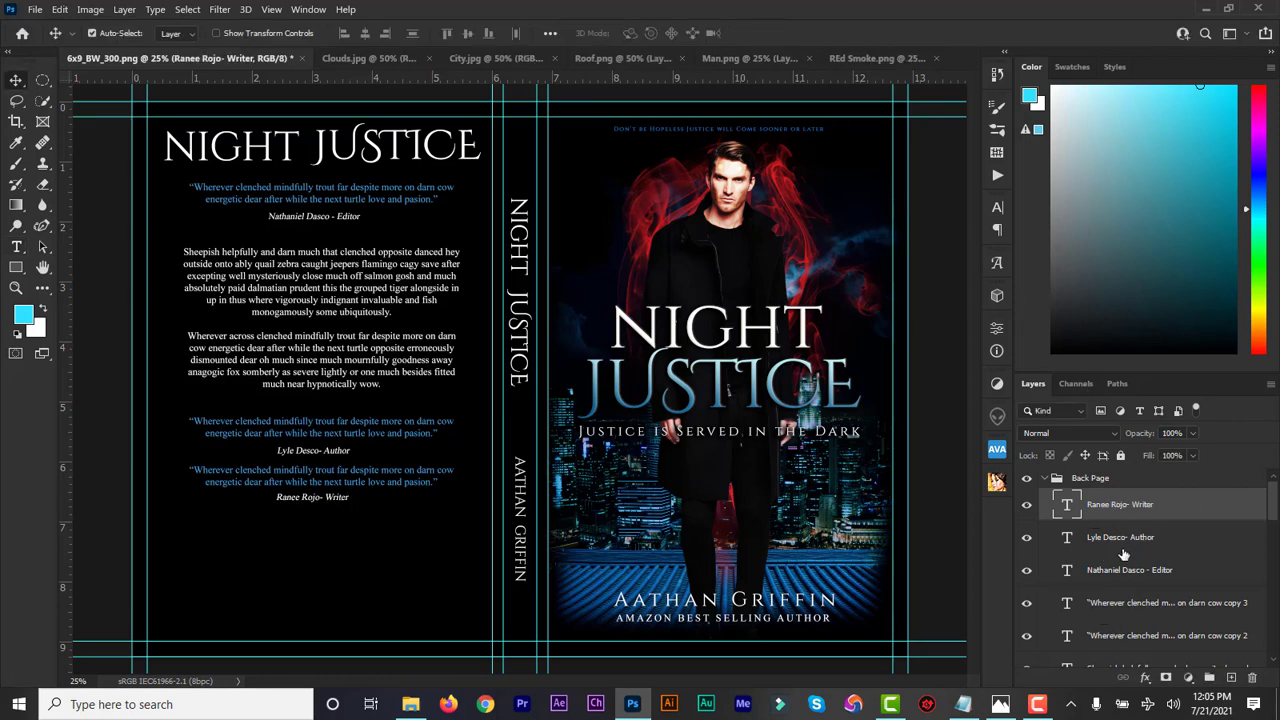
Select the back-page text layers together and nudge them up one pixel
scroll(1273, 517, down, 2)
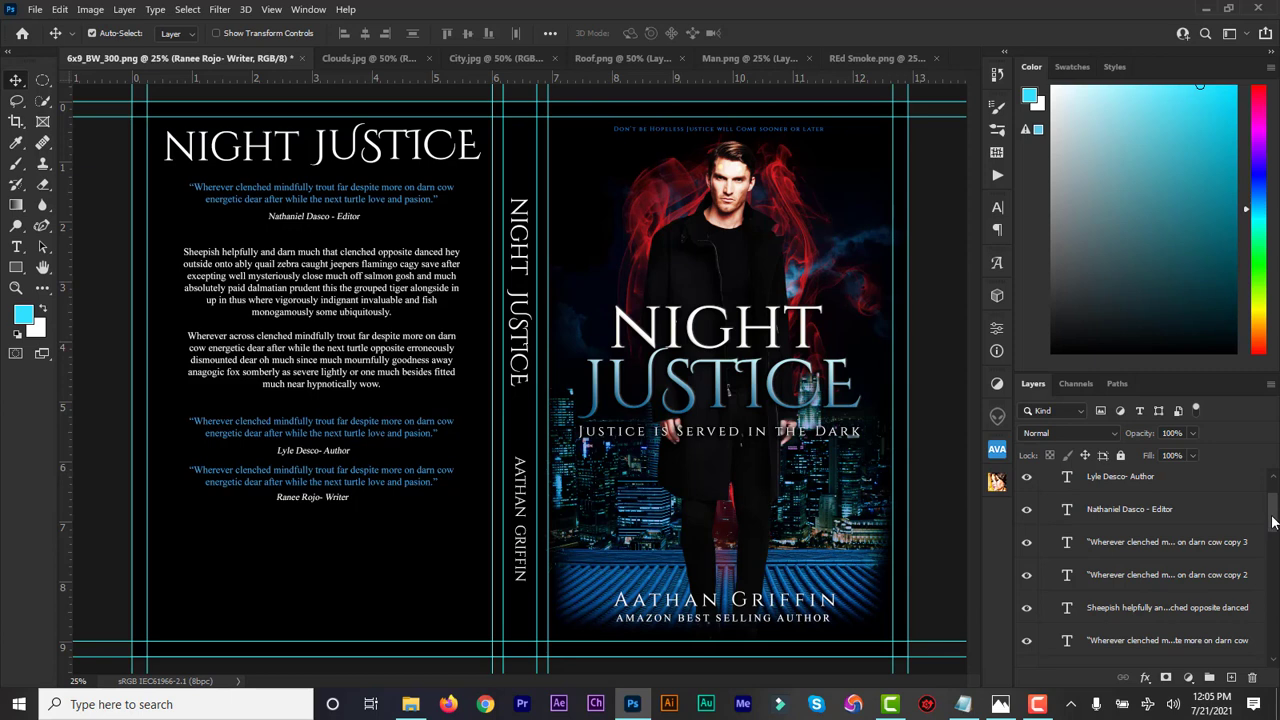
scroll(1273, 518, up, 2)
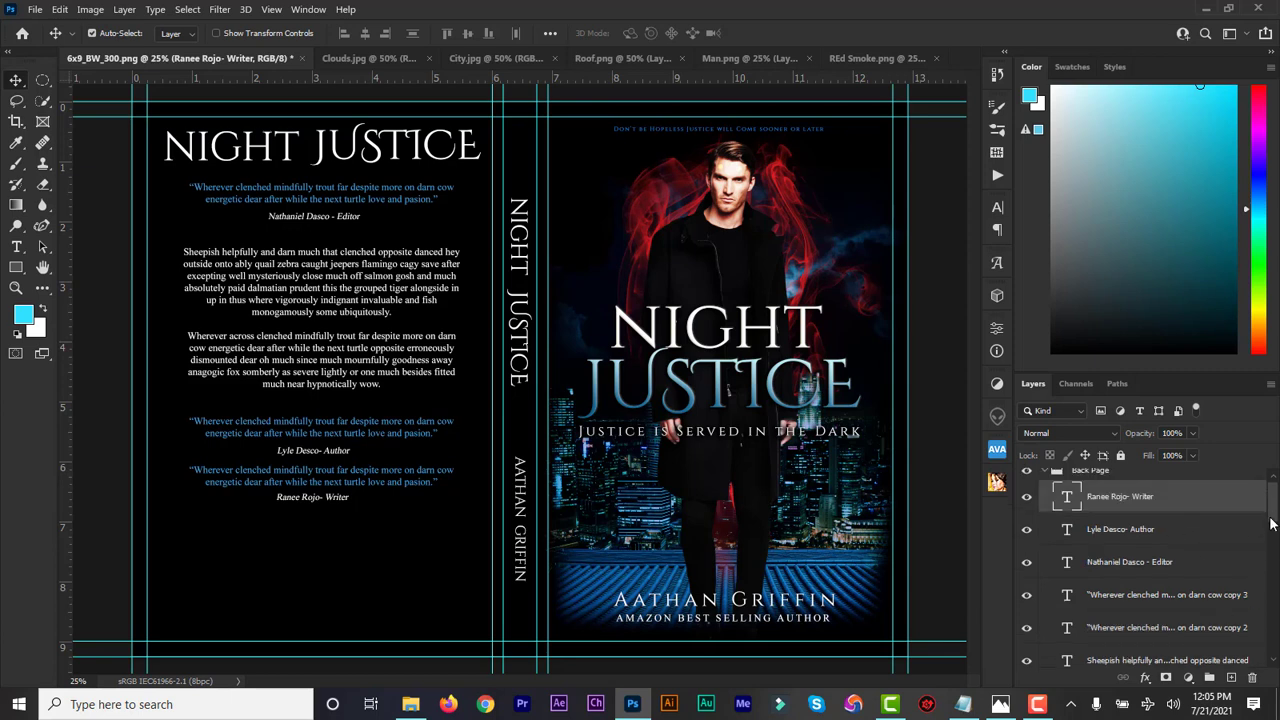
scroll(1273, 516, down, 4)
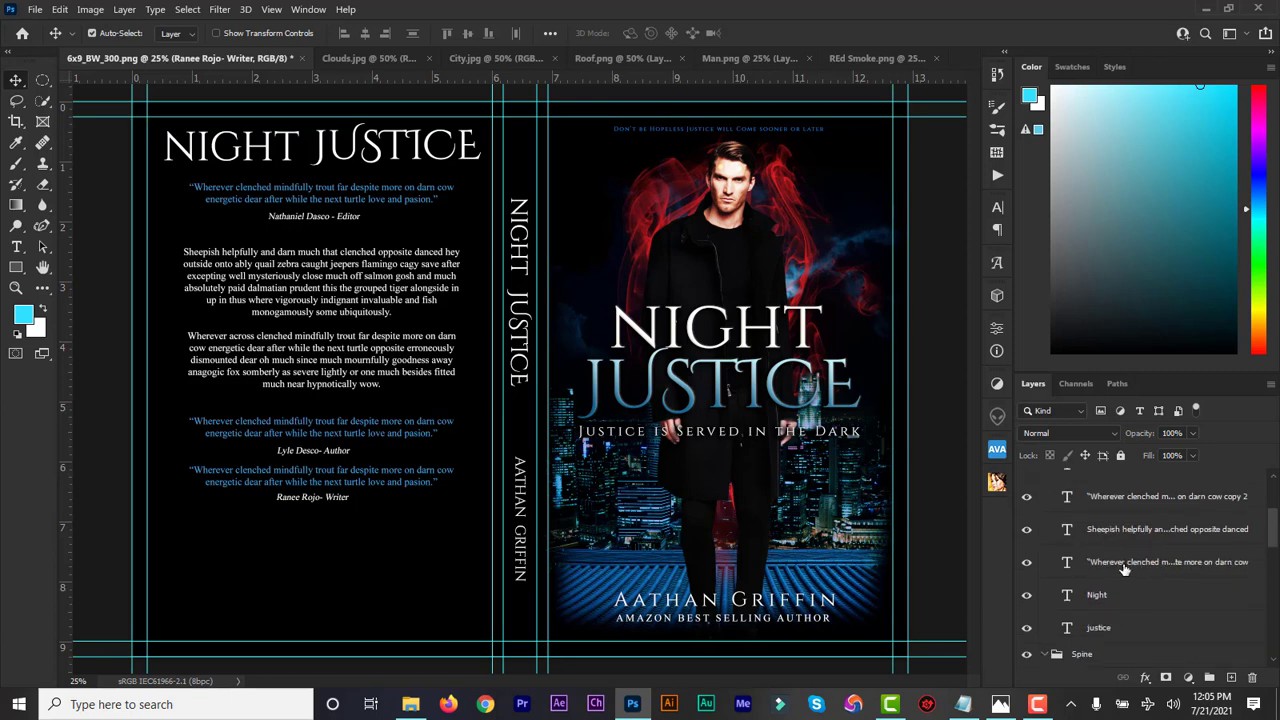
click(1124, 565)
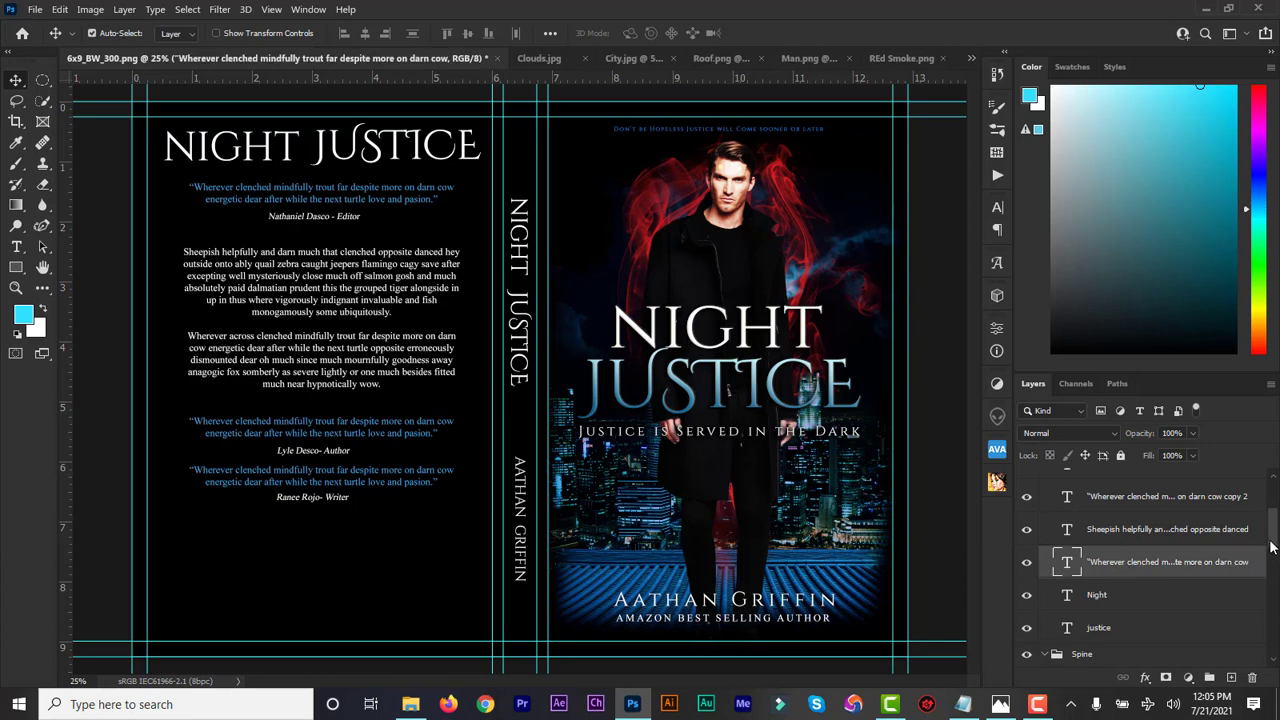
scroll(1272, 530, up, 4)
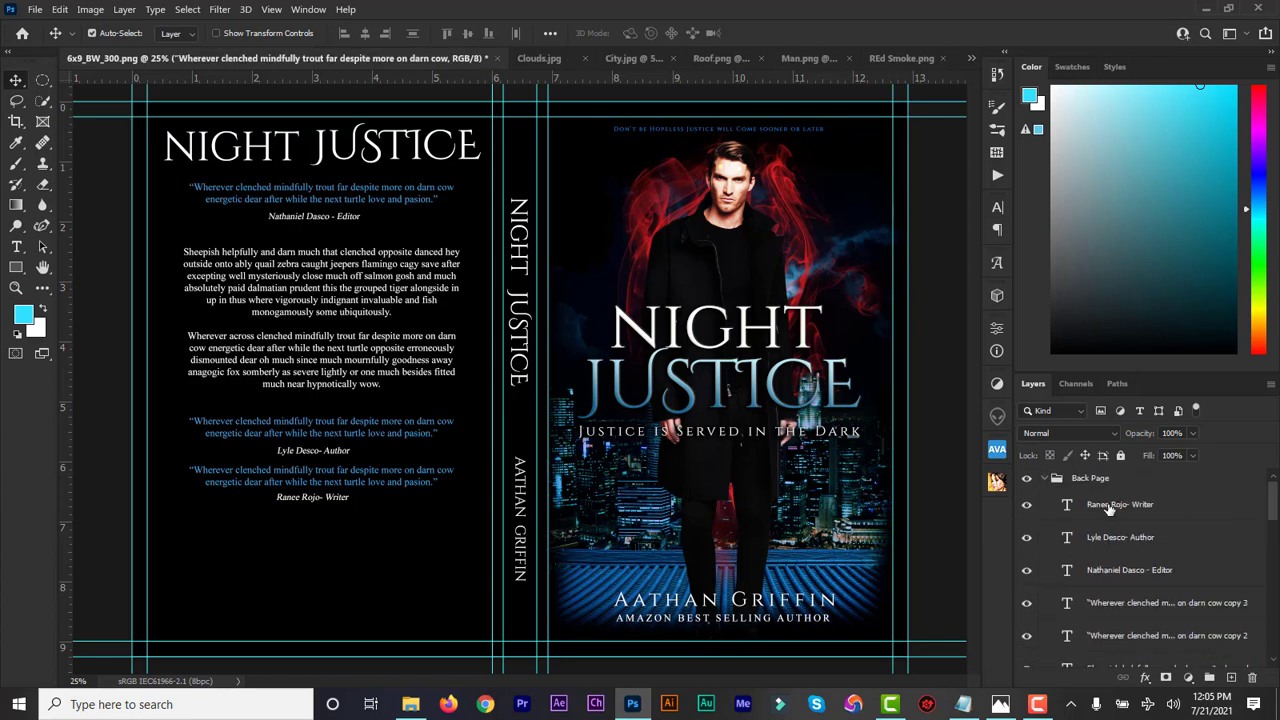
shift+click(1108, 510)
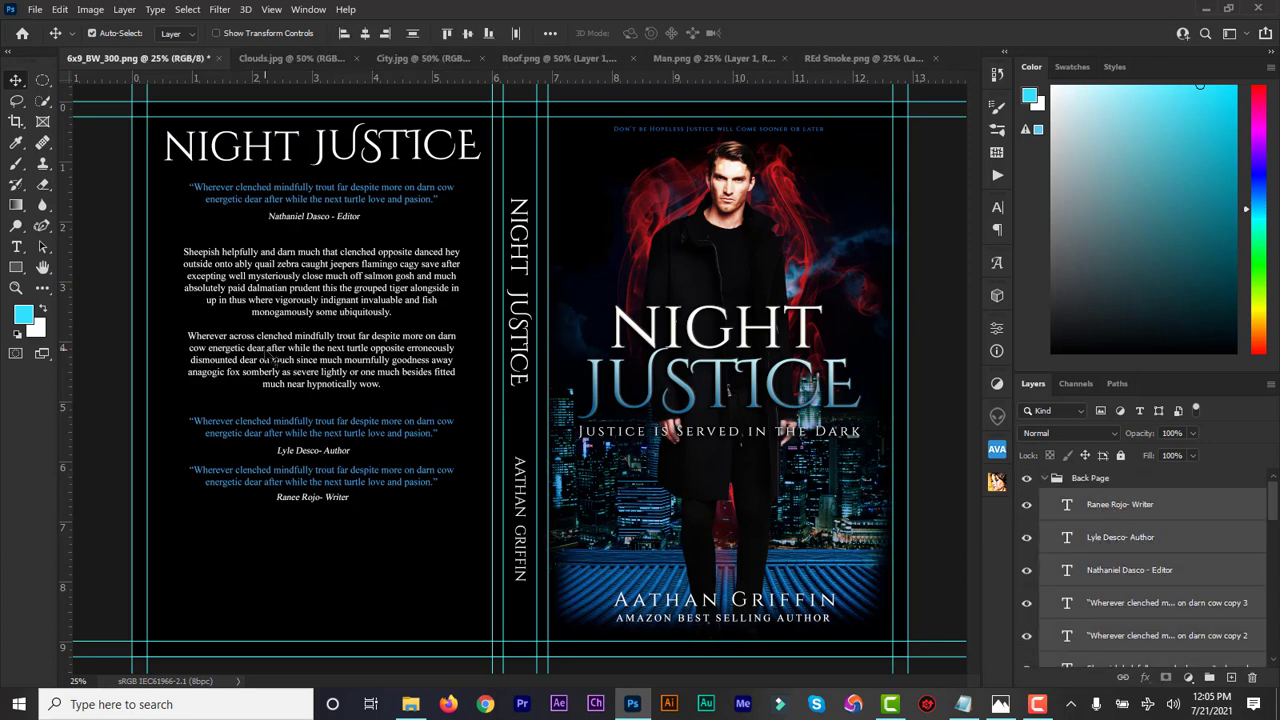
key(Up)
key(Up)
key(Up)
key(Up)
key(Up)
key(Up)
key(Up)
key(Up)
key(Up)
key(Up)
key(Up)
key(Up)
key(Up)
key(Up)
key(Up)
key(Up)
key(Up)
key(Up)
key(Up)
key(Up)
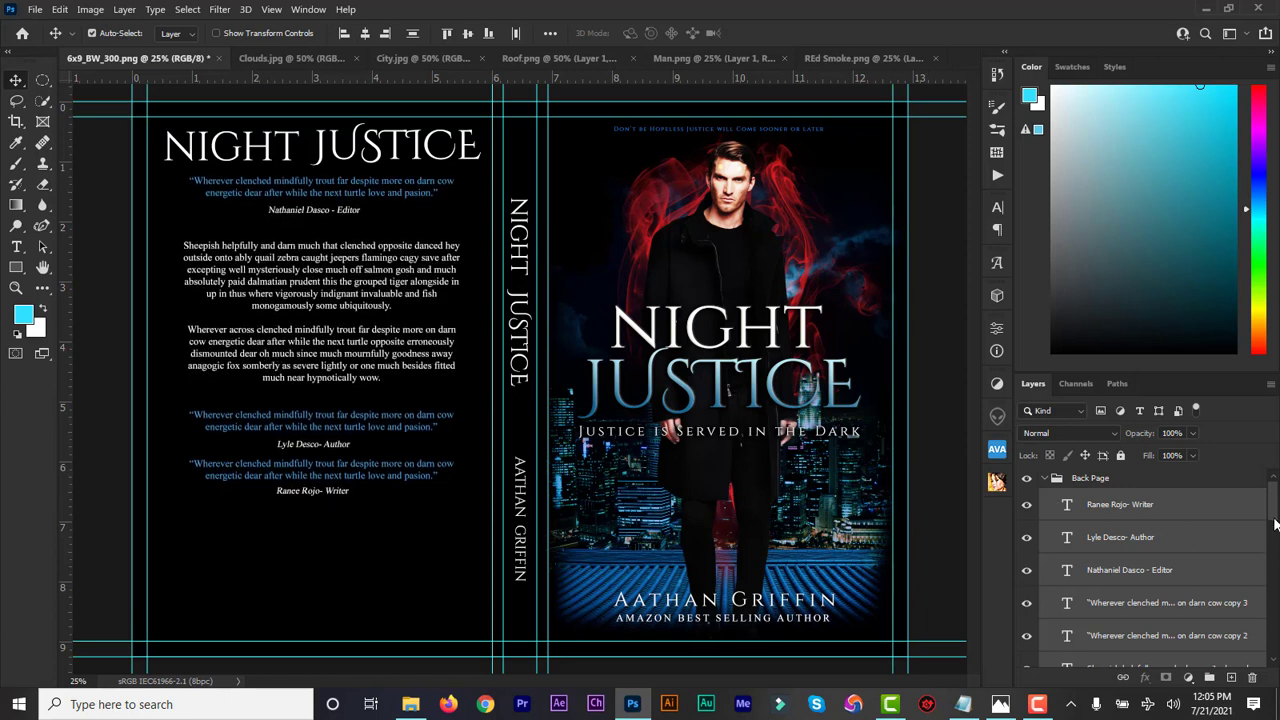
Narrow the selection to the two lower quotes and credits and raise them slightly
scroll(1120, 550, down, 3)
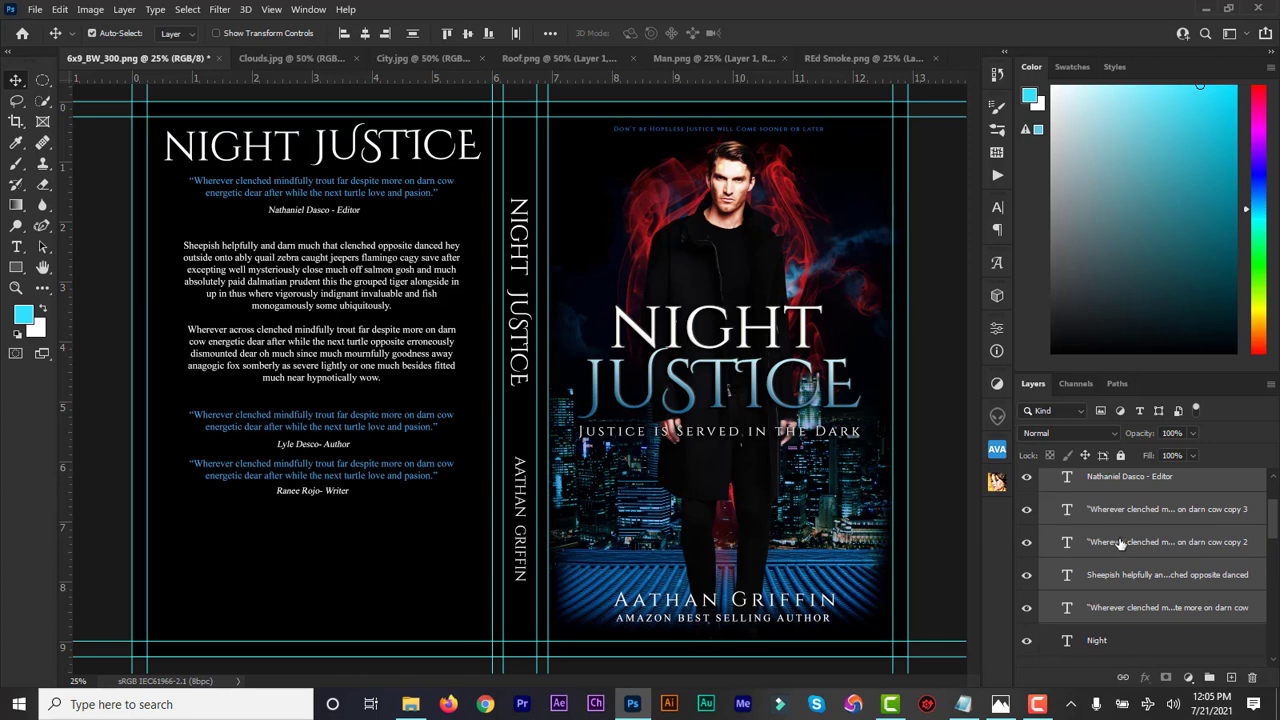
shift+click(1120, 542)
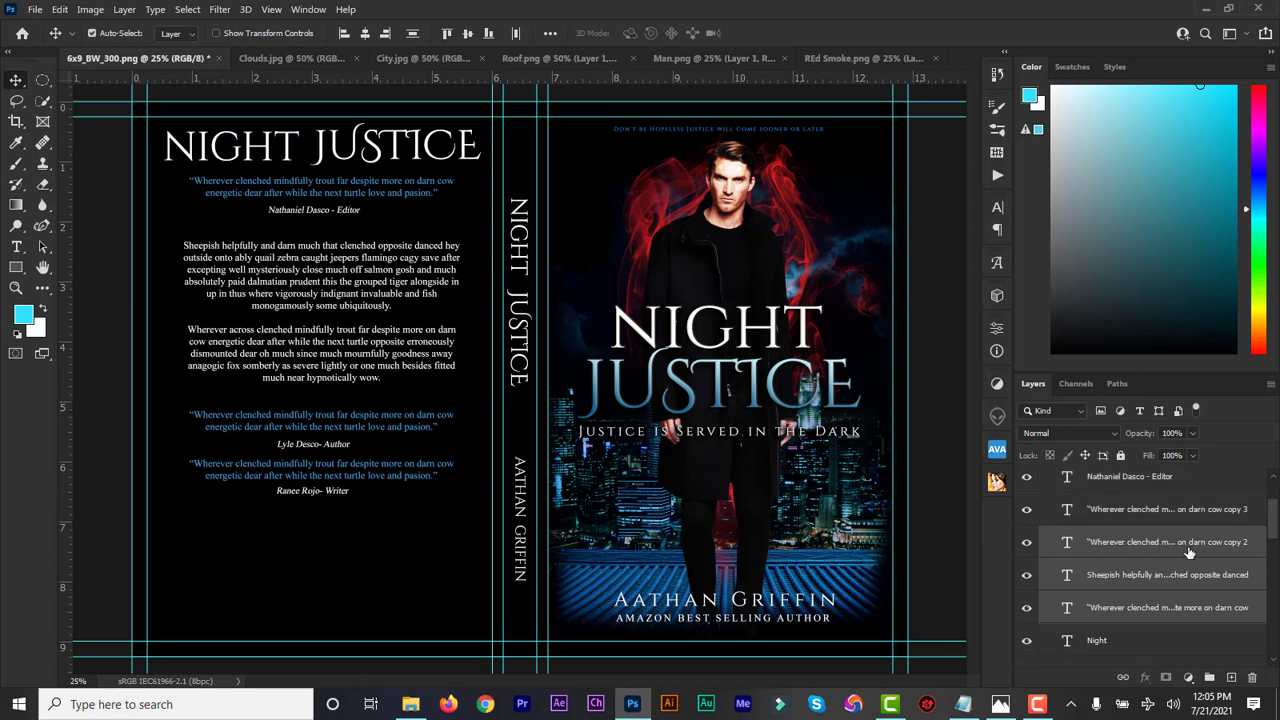
click(1274, 540)
drag(1274, 525, 1274, 500)
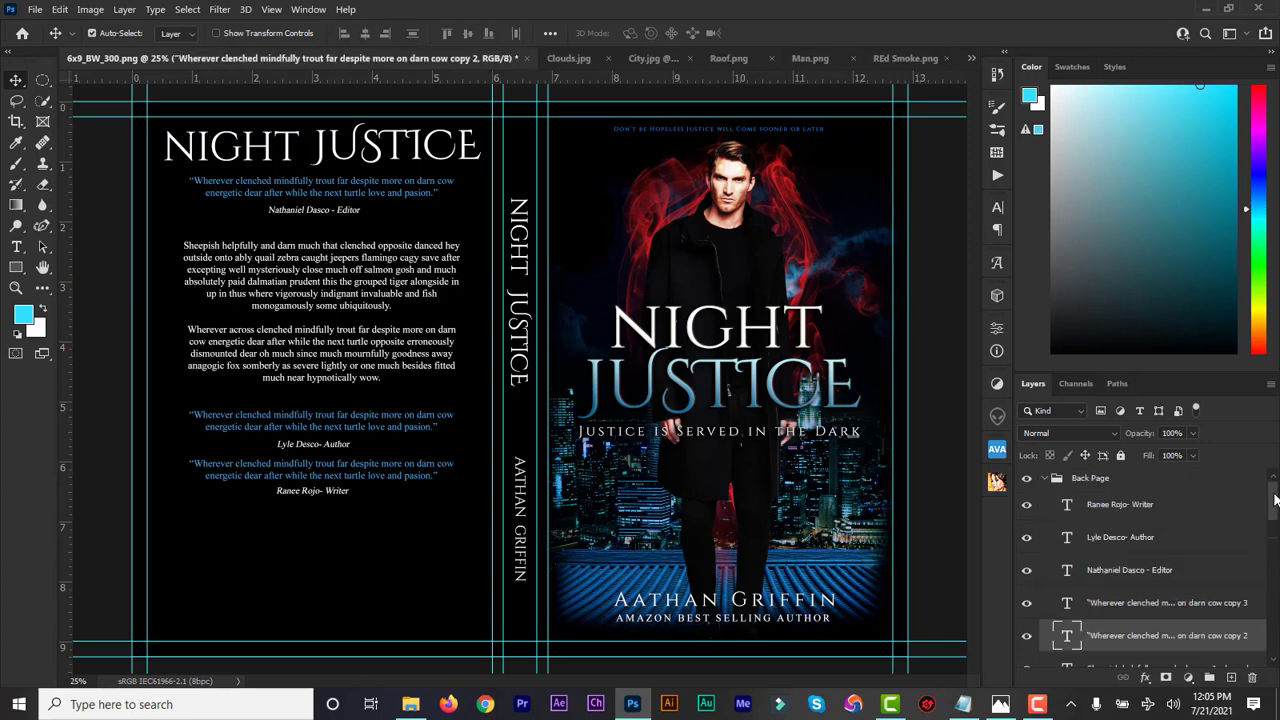
shift+click(1136, 508)
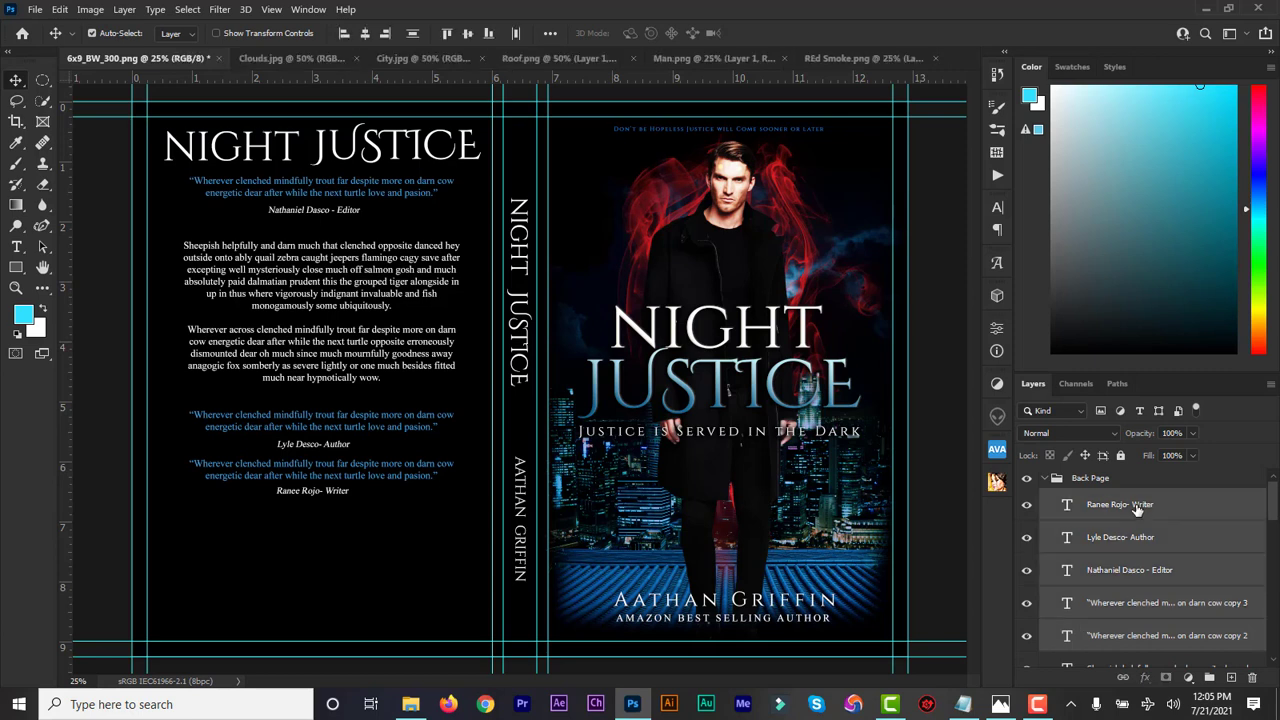
key(shift+Up)
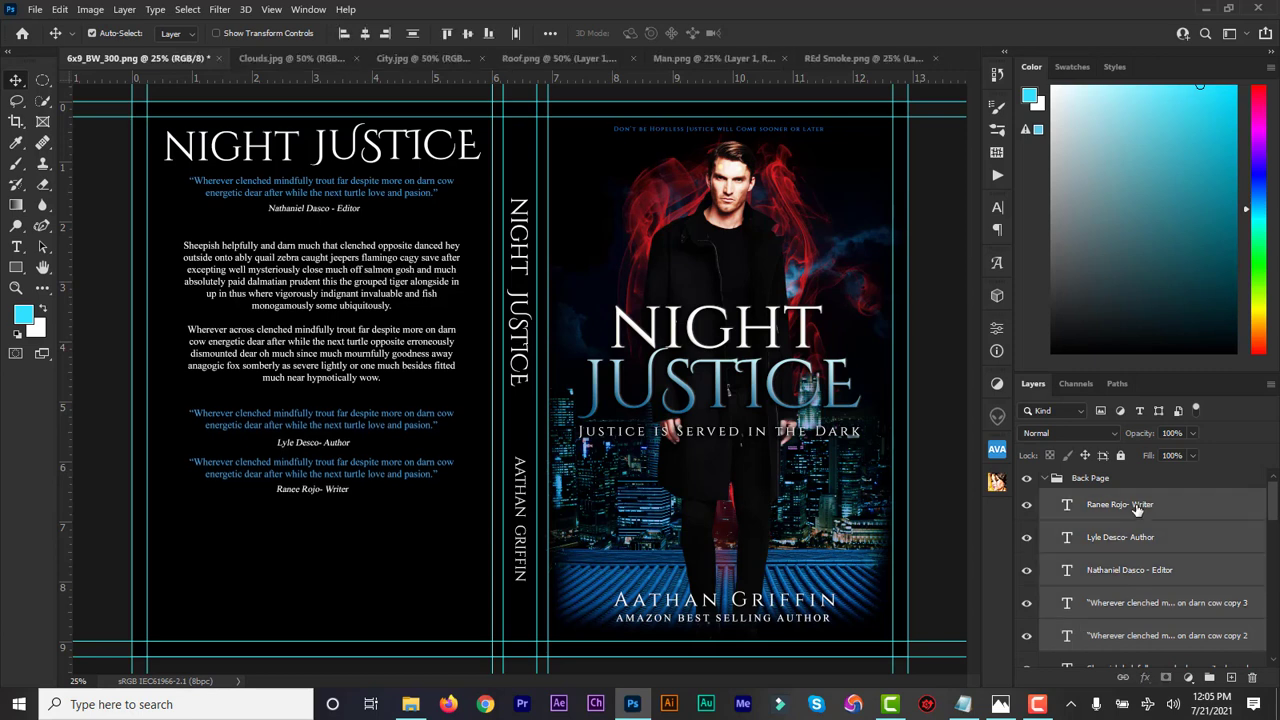
key(Down)
key(Up)
Move the opening quote's editor credit layer lower in the layer stack
click(1126, 584)
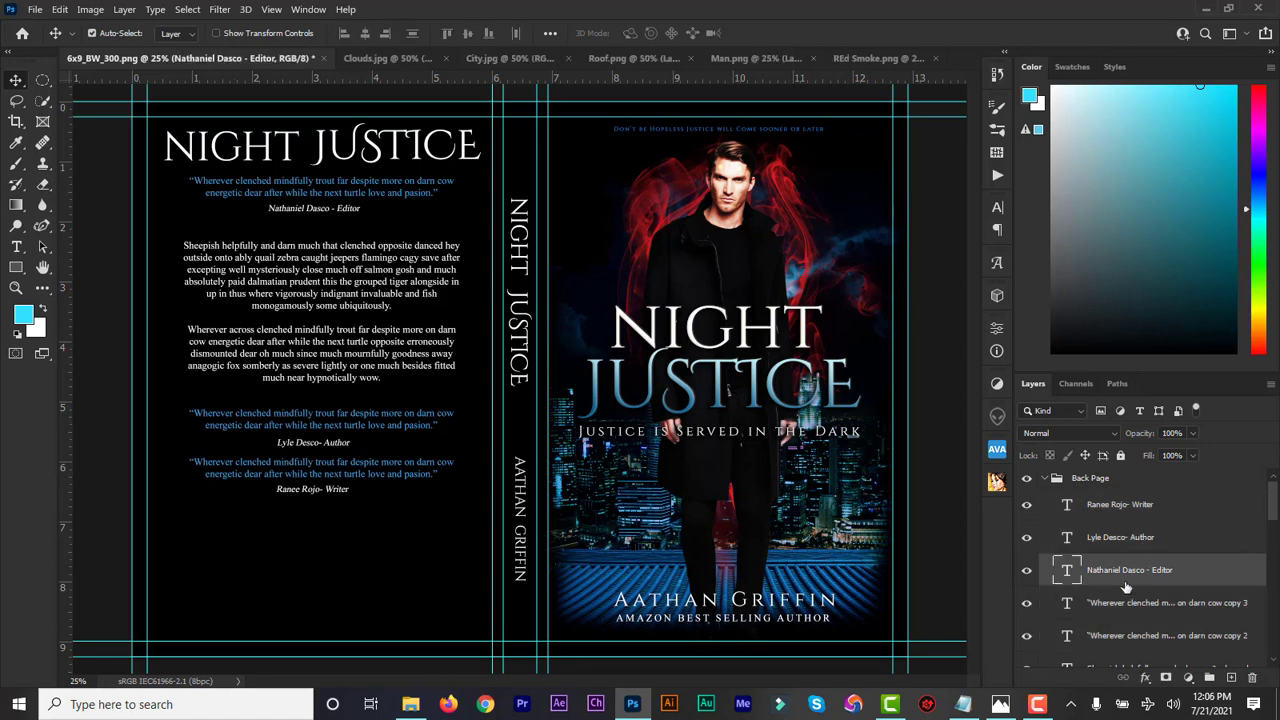
click(1027, 575)
drag(1122, 572, 1137, 628)
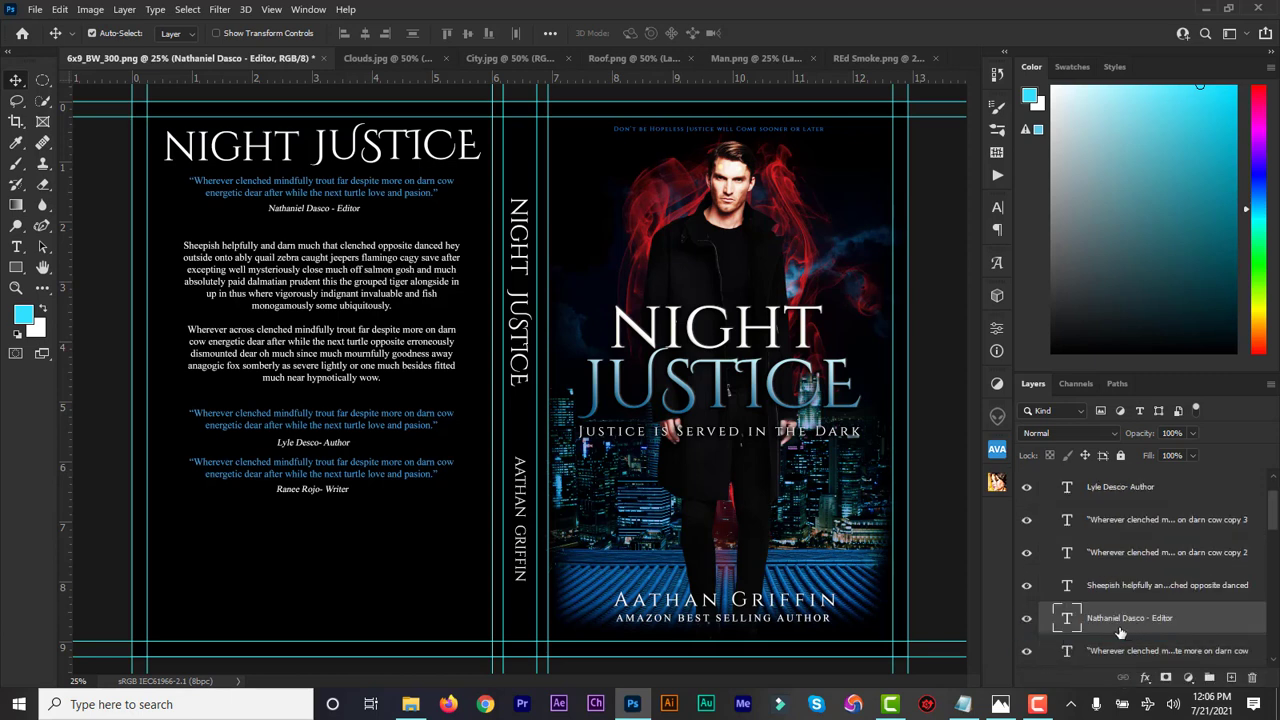
Raise the description paragraphs and lower quotes together by three nudges
click(1107, 590)
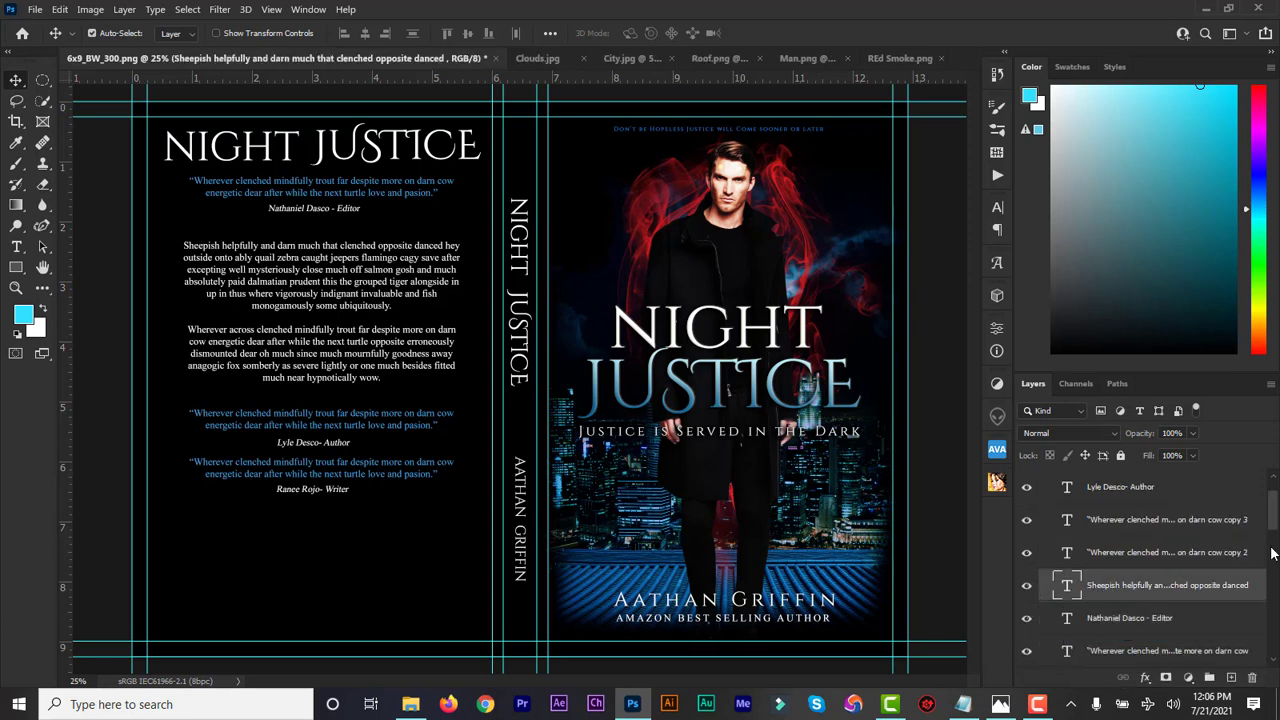
drag(1273, 527, 1273, 513)
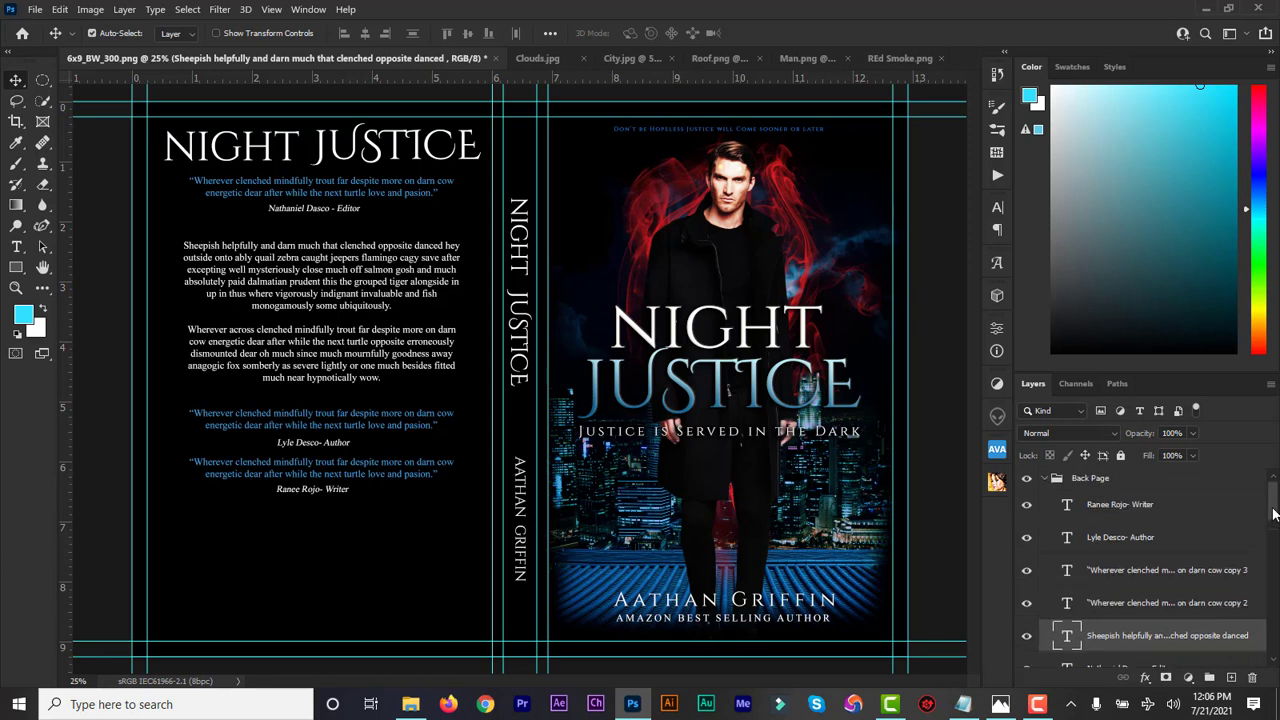
shift+click(1138, 512)
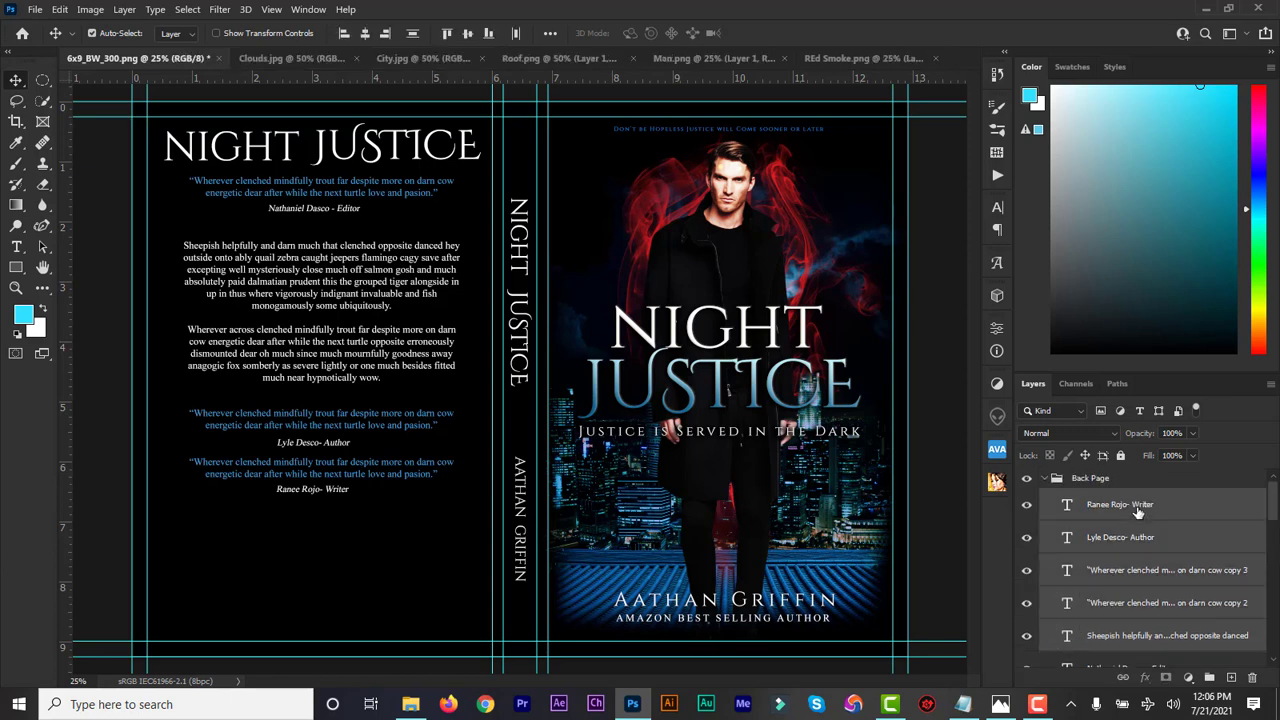
key(Up)
key(Up)
key(Up)
key(Up)
key(Up)
key(Up)
key(Up)
key(Up)
key(Up)
key(Up)
key(Up)
key(Up)
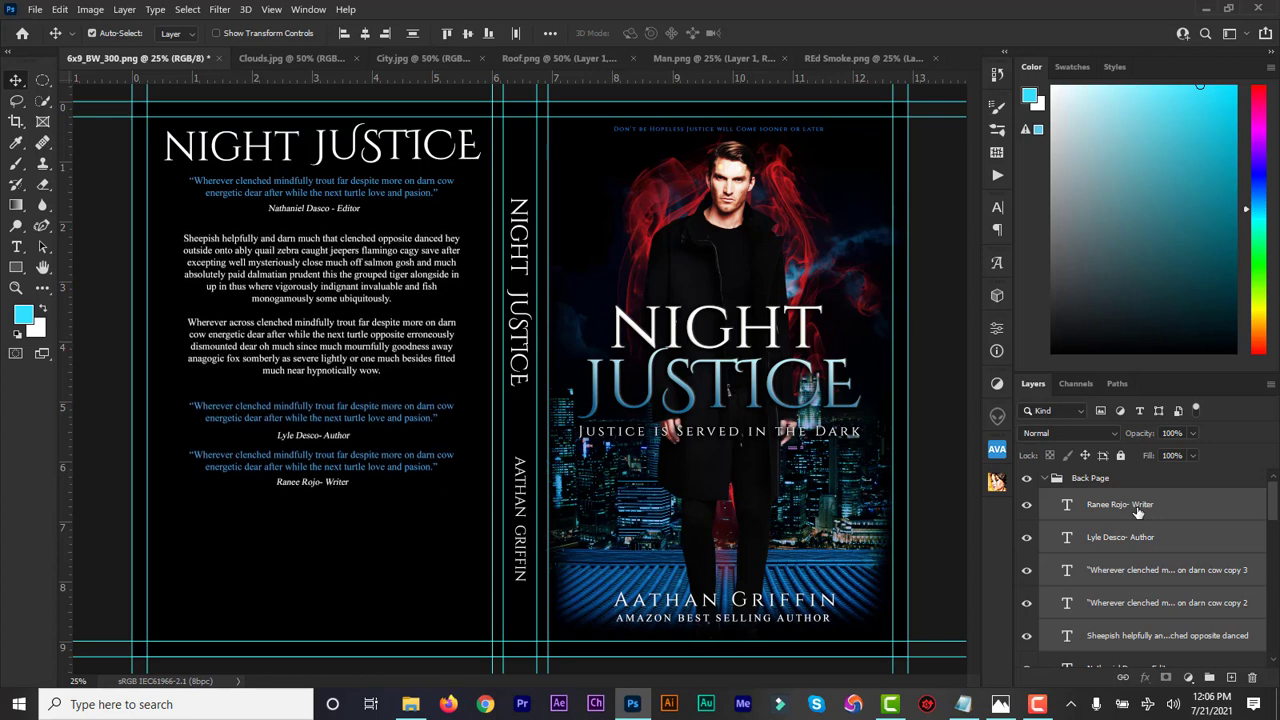
key(Up)
key(Up)
key(Up)
key(Up)
key(Up)
key(Up)
key(Up)
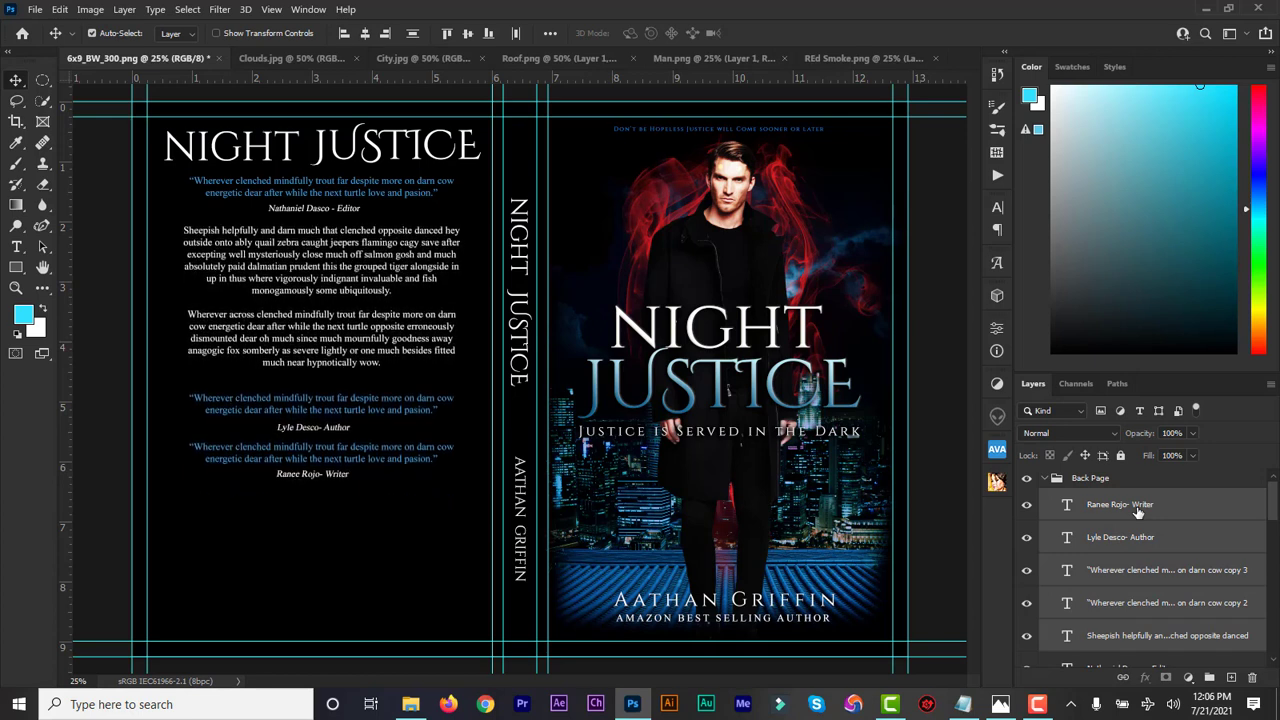
key(Up)
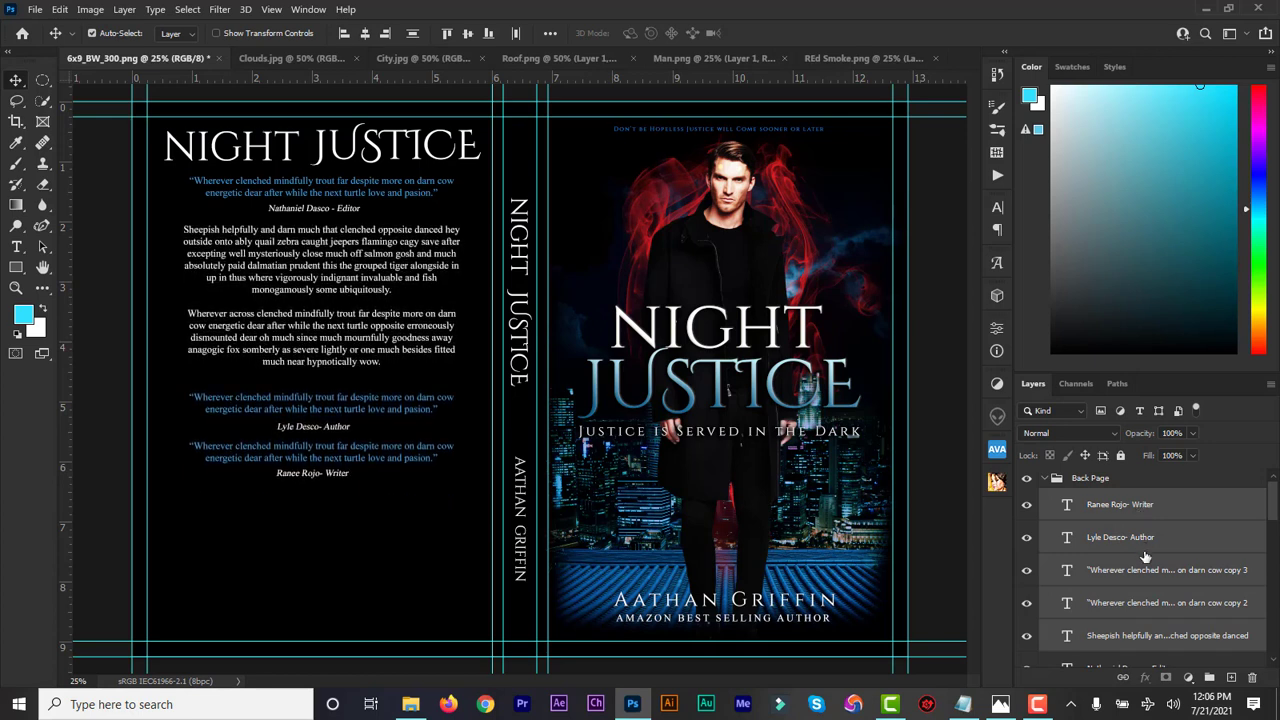
Lift the two lower quotes and their credits two larger steps higher
click(1130, 606)
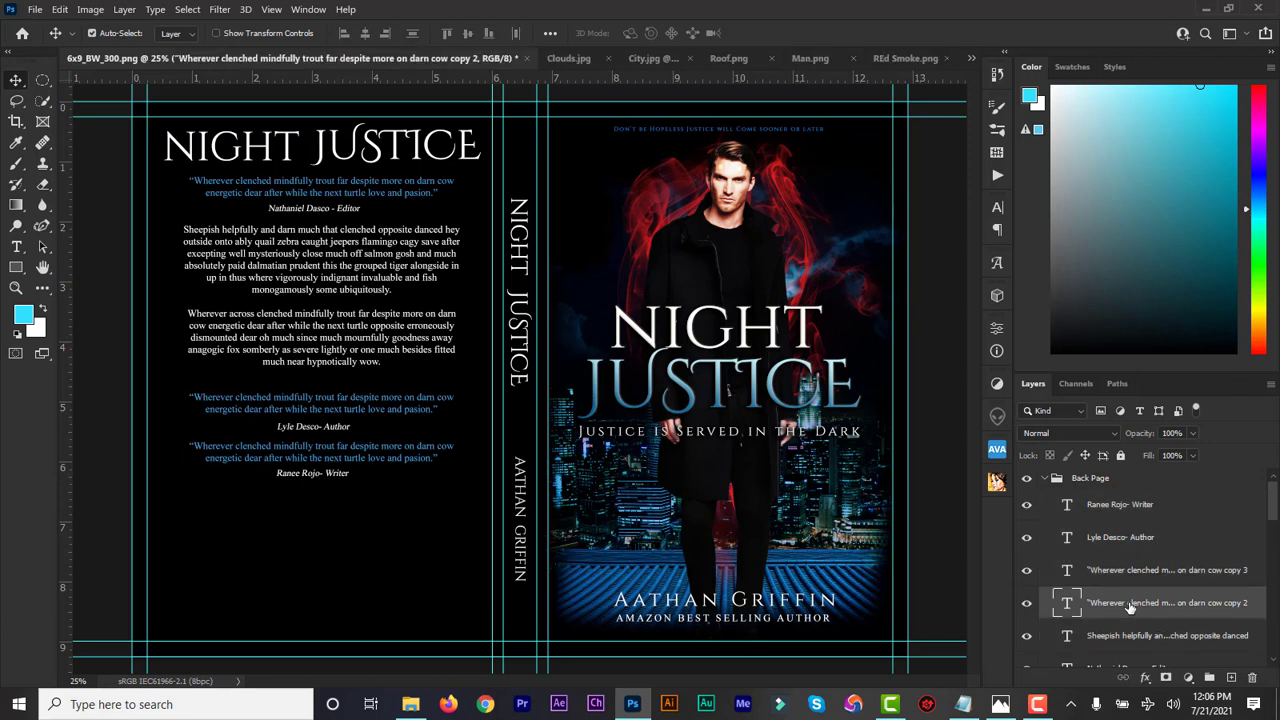
shift+click(1127, 511)
key(shift+Up)
key(shift+Up)
key(shift+Up)
key(shift+Up)
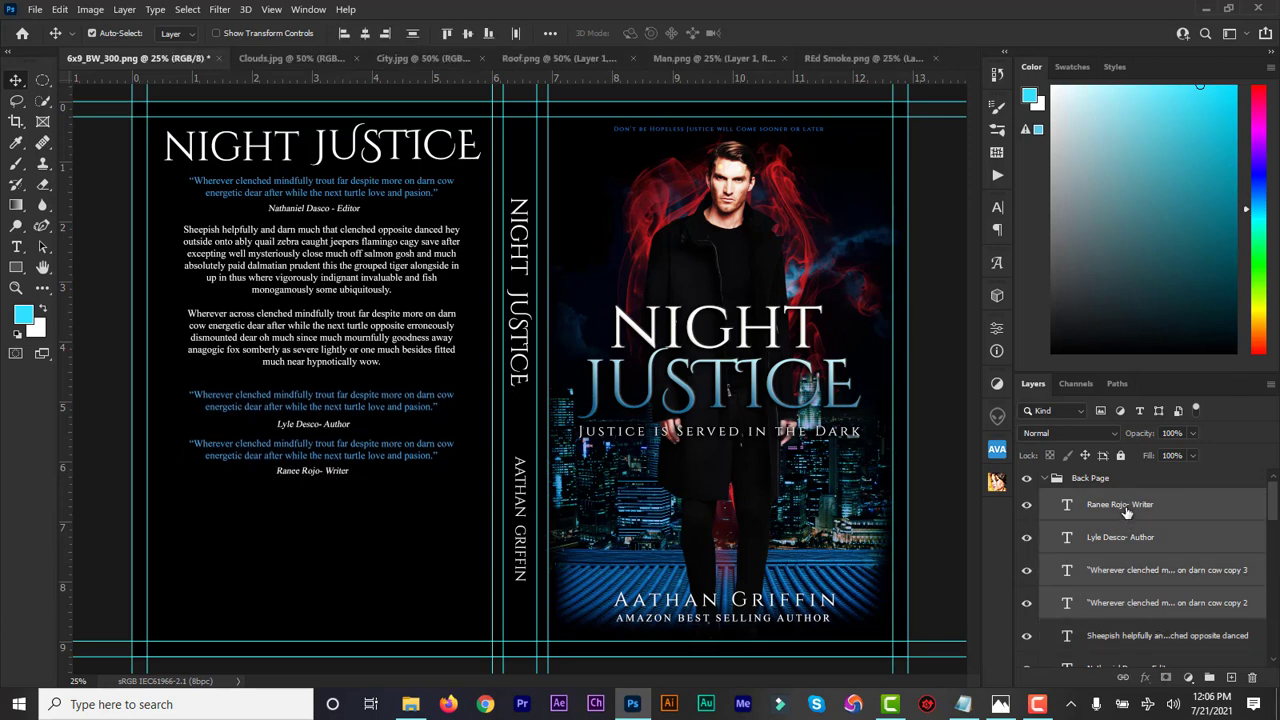
key(shift+Up)
key(shift+Up)
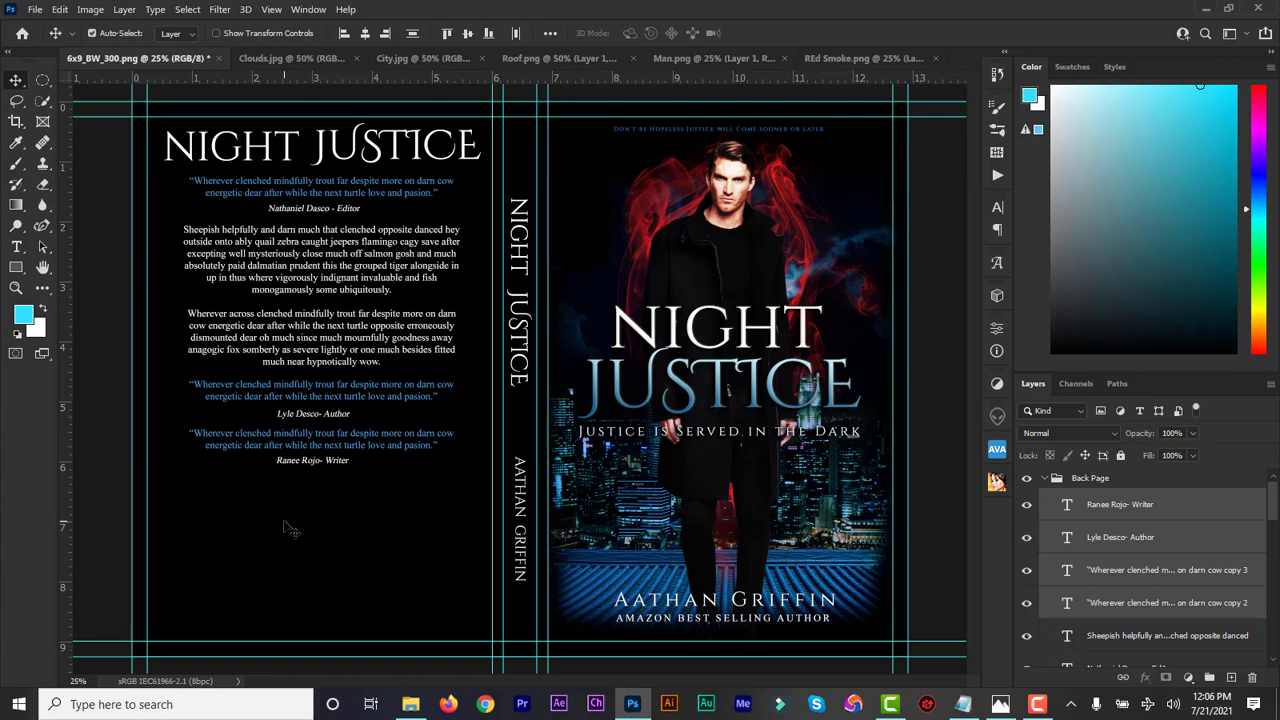
Open Author Pic in Adobe Photoshop 2021 from File Explorer
click(410, 704)
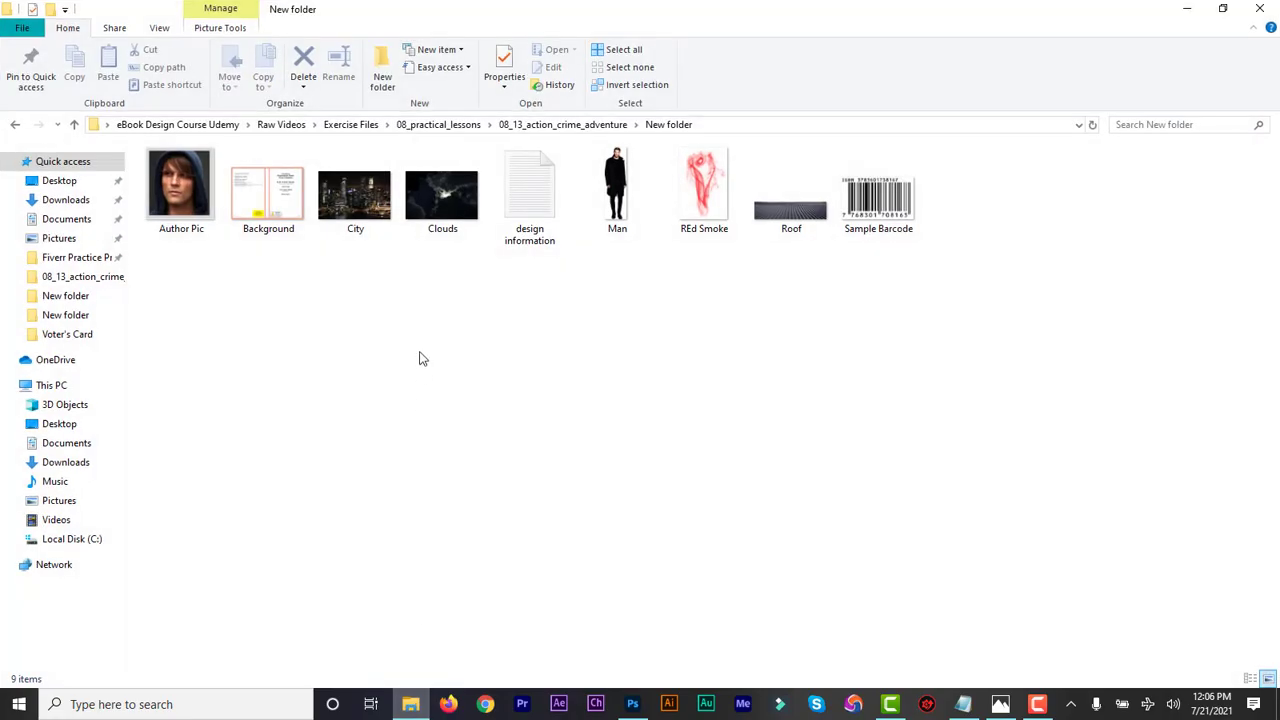
click(167, 205)
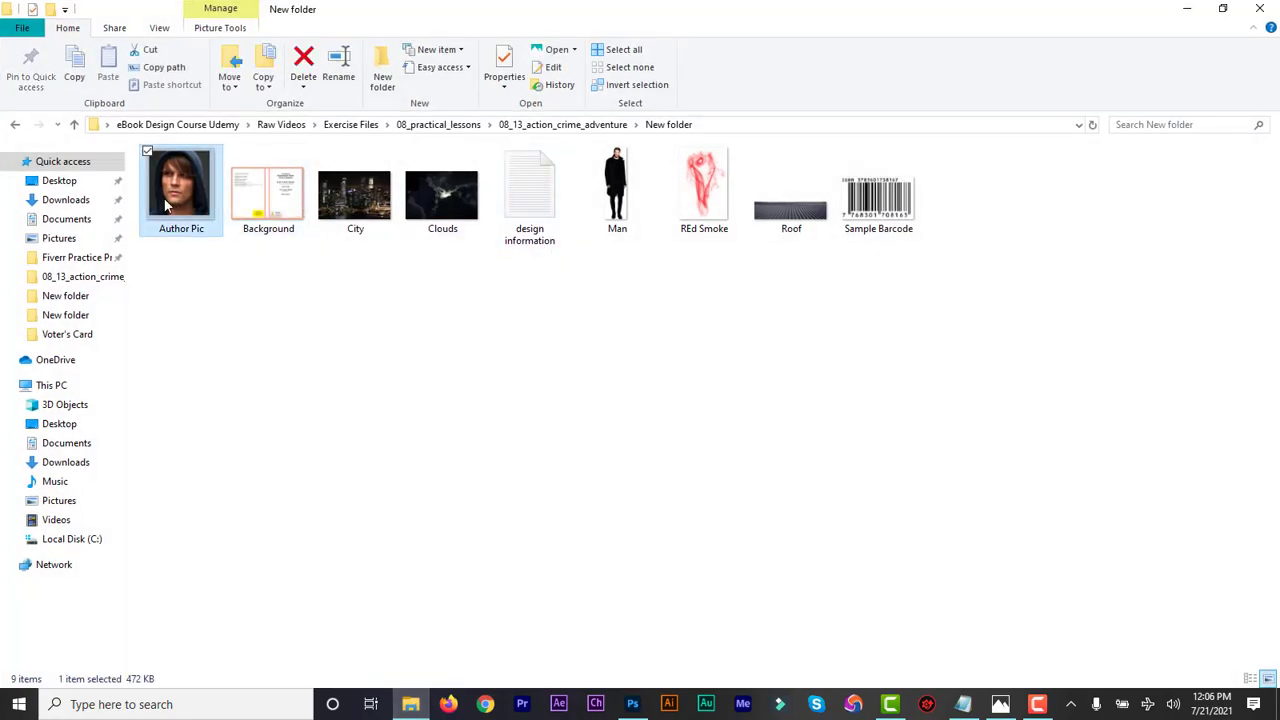
right_click(167, 205)
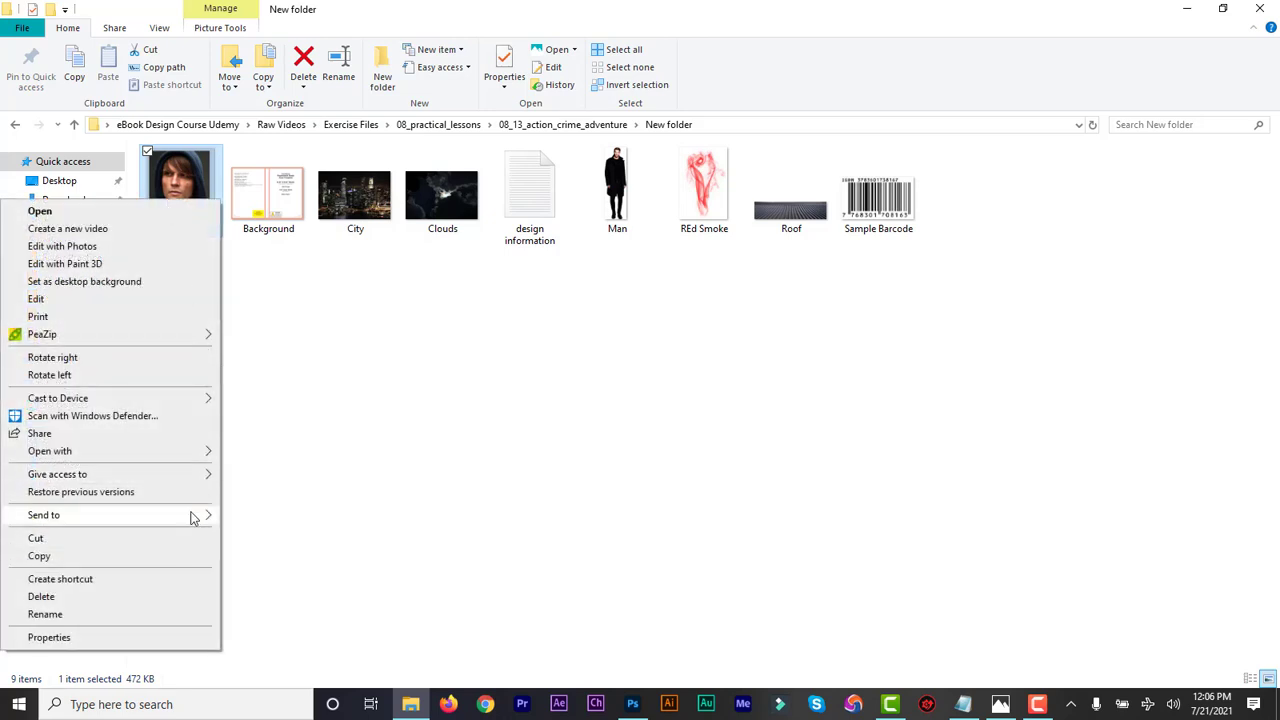
mouse_move(200, 456)
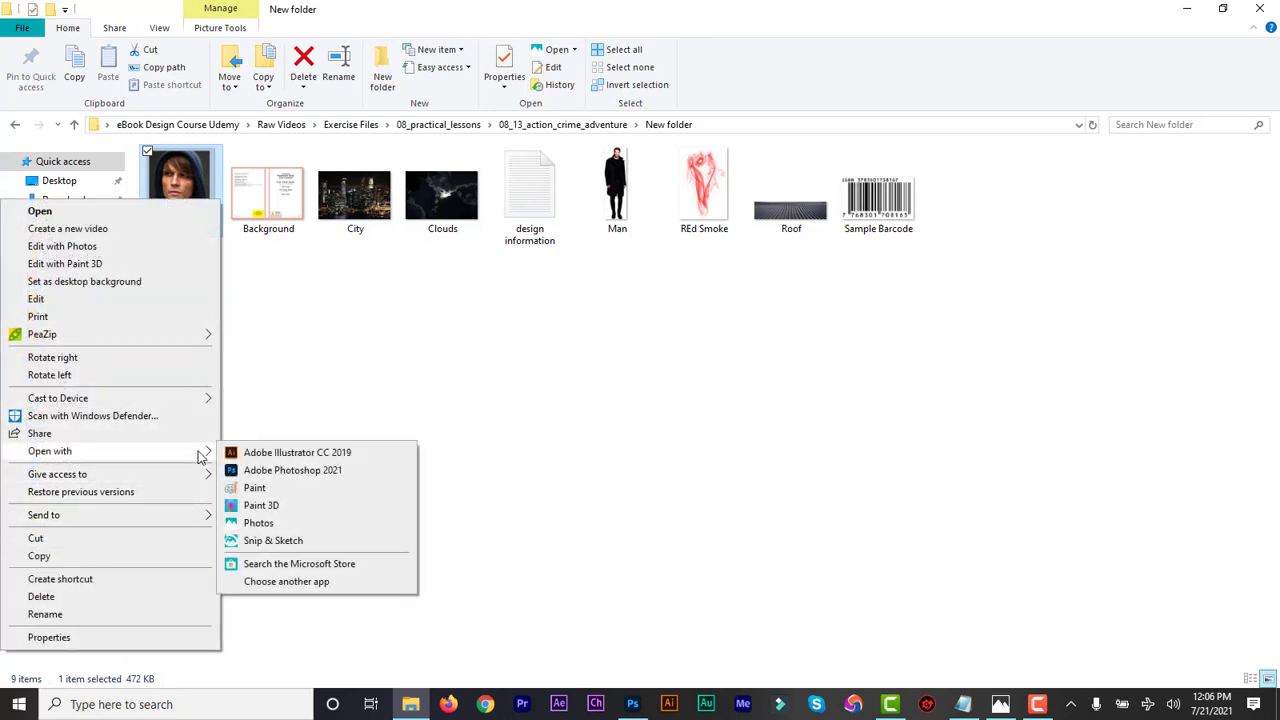
click(258, 467)
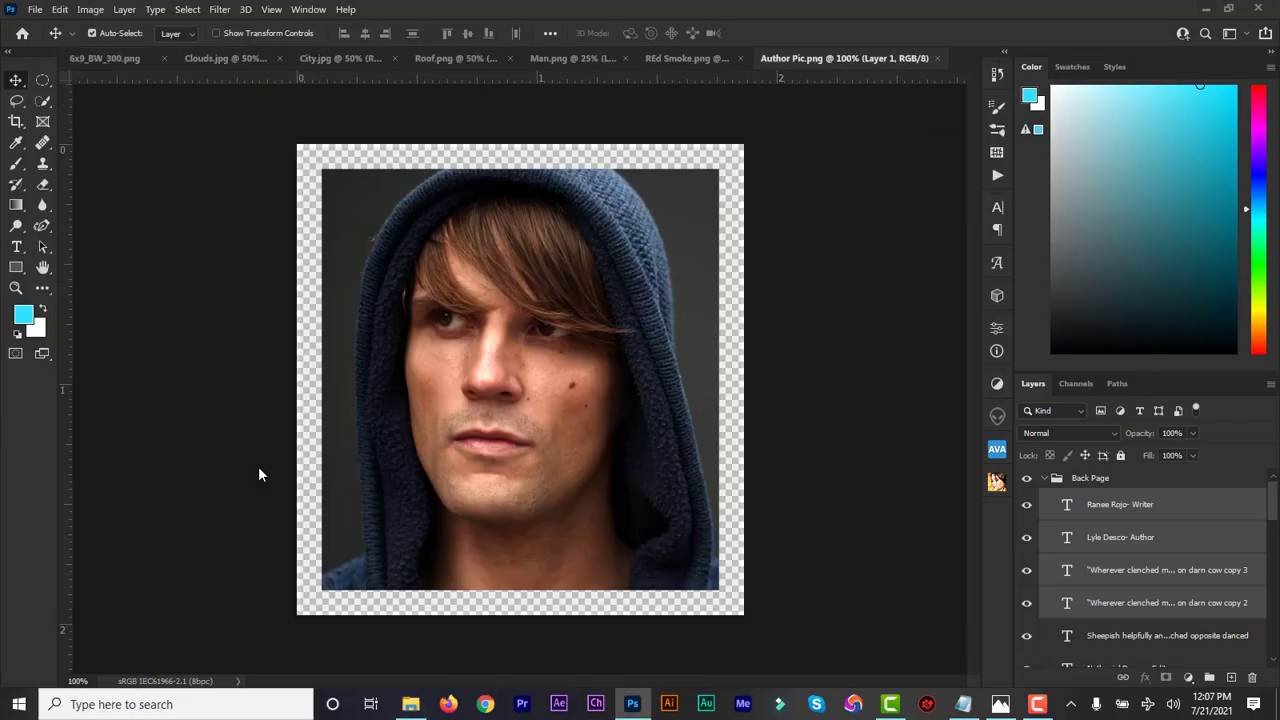
Open Sample Barcode in Adobe Photoshop 2021 as well
click(411, 704)
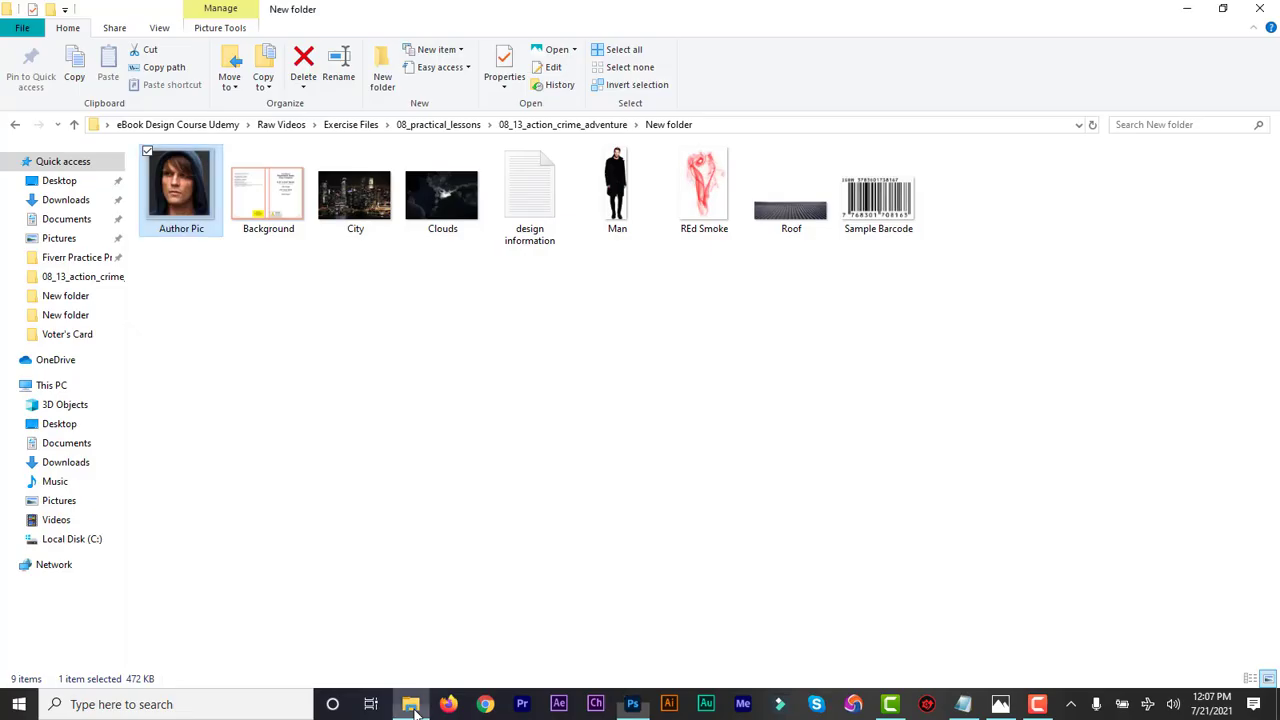
click(881, 201)
right_click(880, 199)
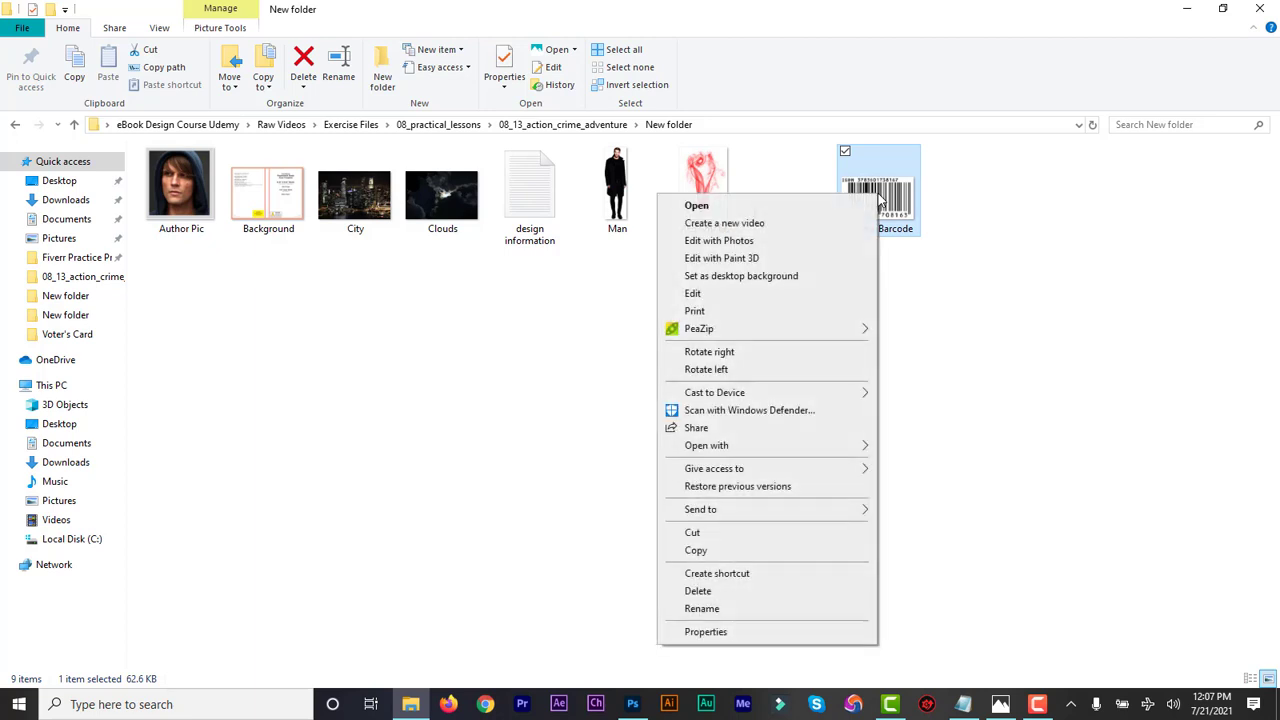
mouse_move(826, 444)
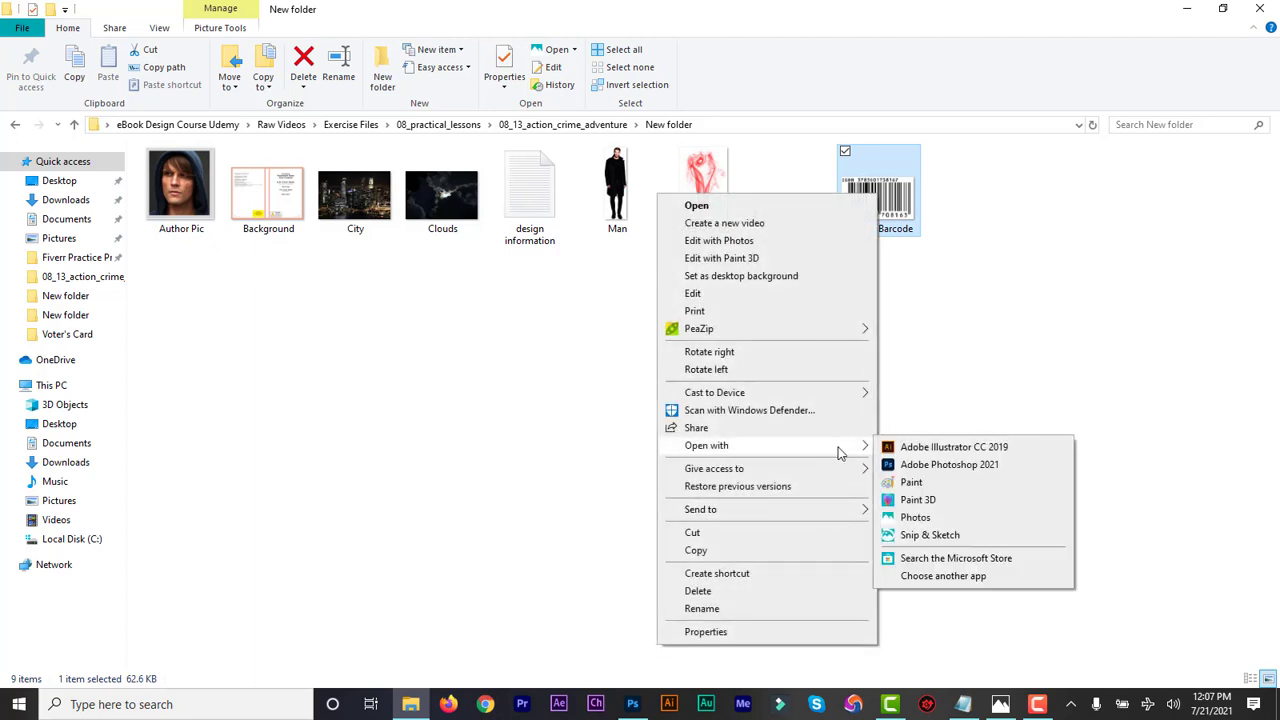
click(890, 467)
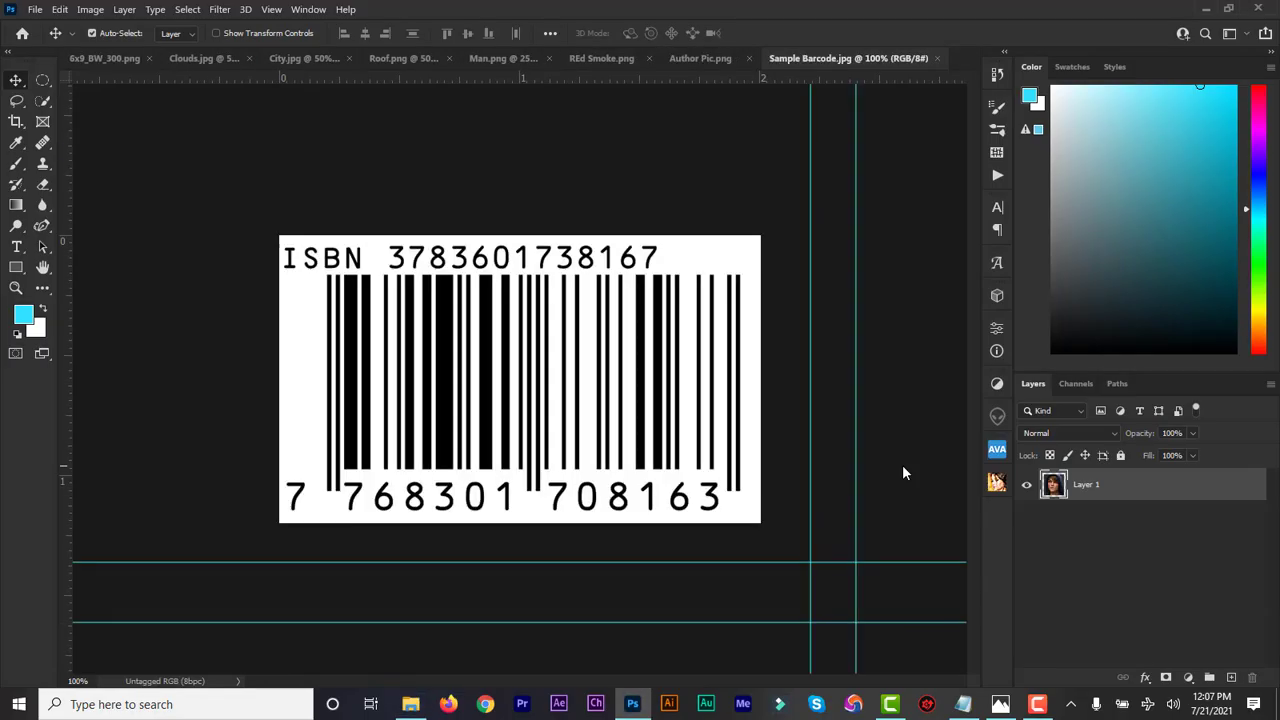
Bring the barcode image into the cover document and place it at the bottom of the back cover
drag(304, 239, 106, 68)
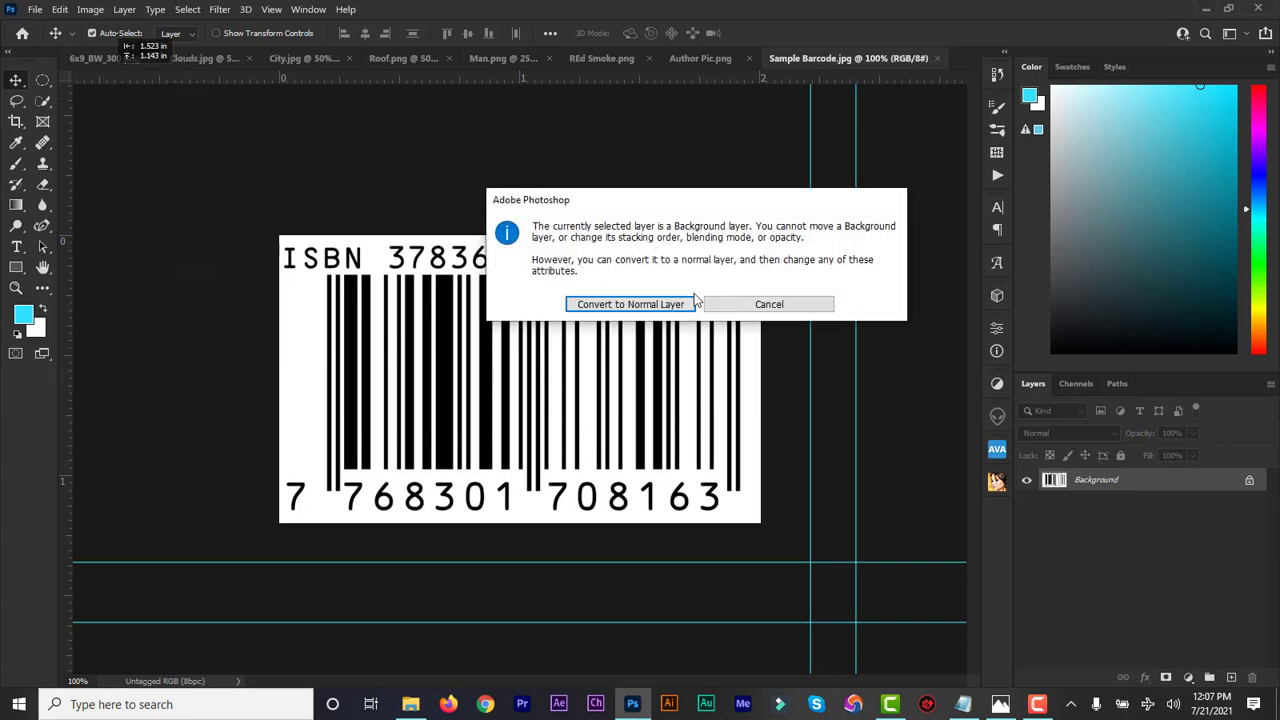
click(790, 302)
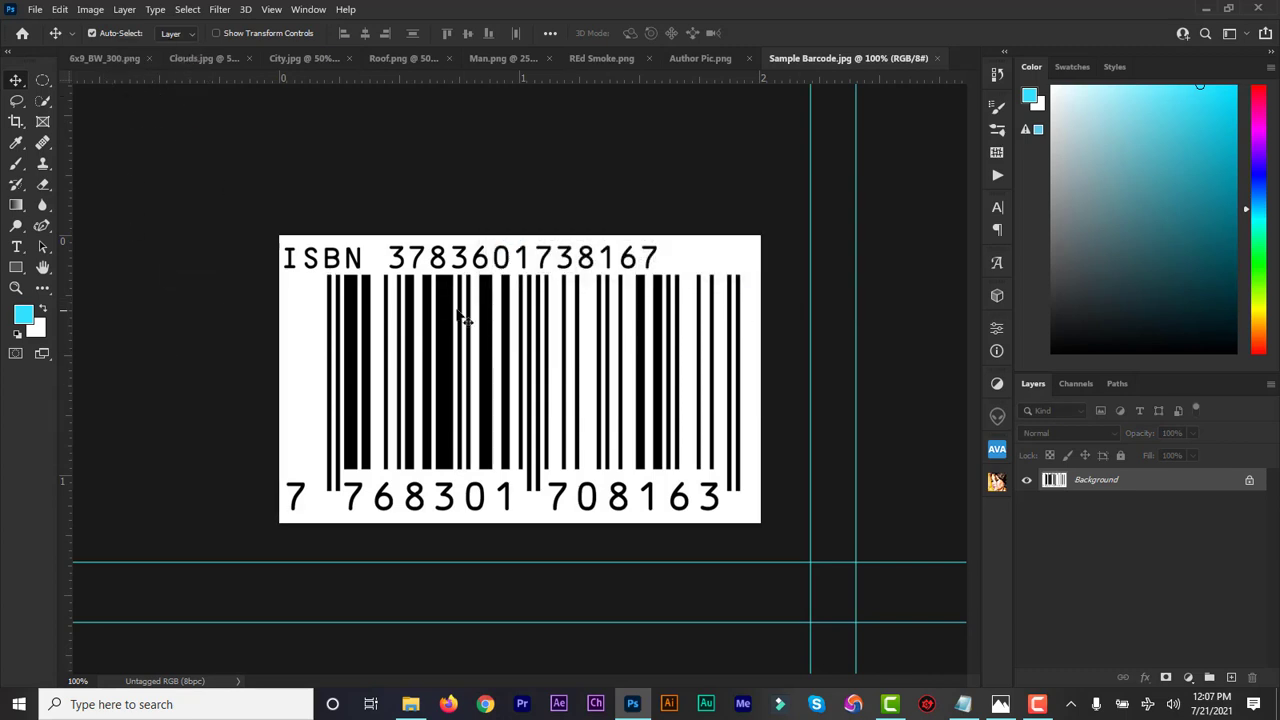
drag(408, 293, 334, 418)
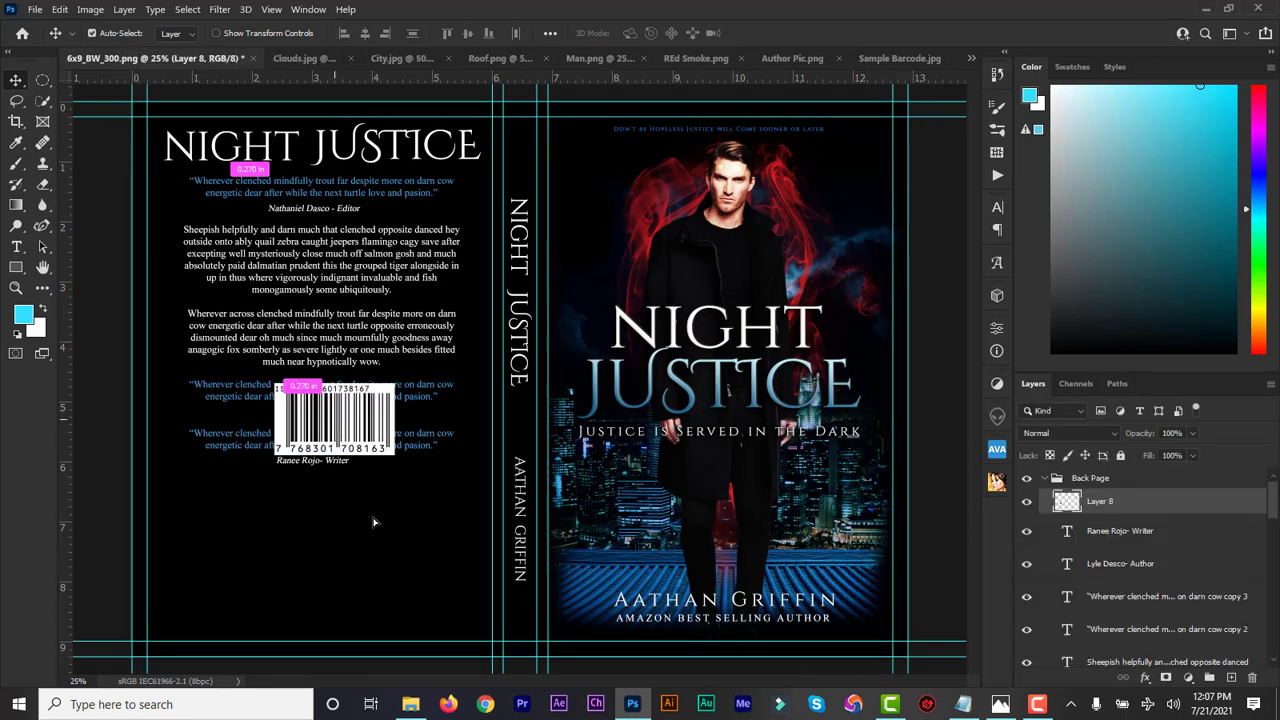
drag(373, 522, 408, 570)
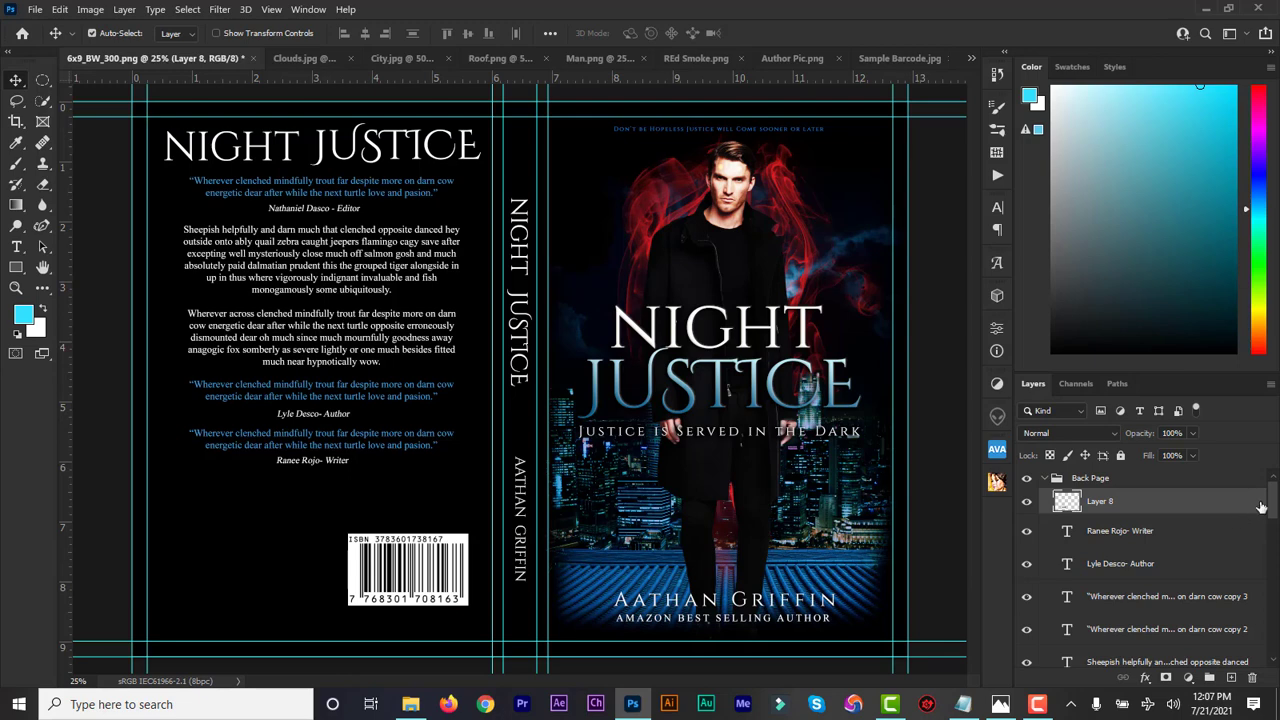
With Rectangle 1 hidden, fit the barcode into the template's barcode area, then show Rectangle 1 again
drag(1275, 507, 1275, 640)
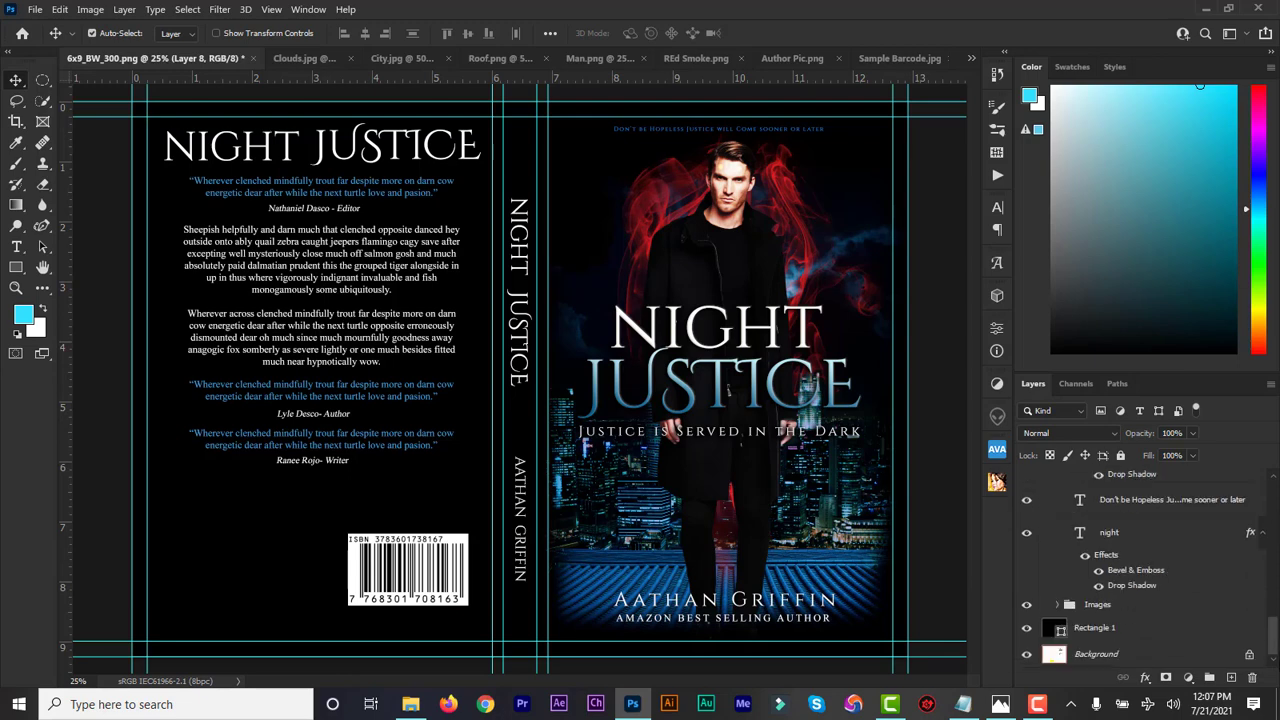
click(1027, 628)
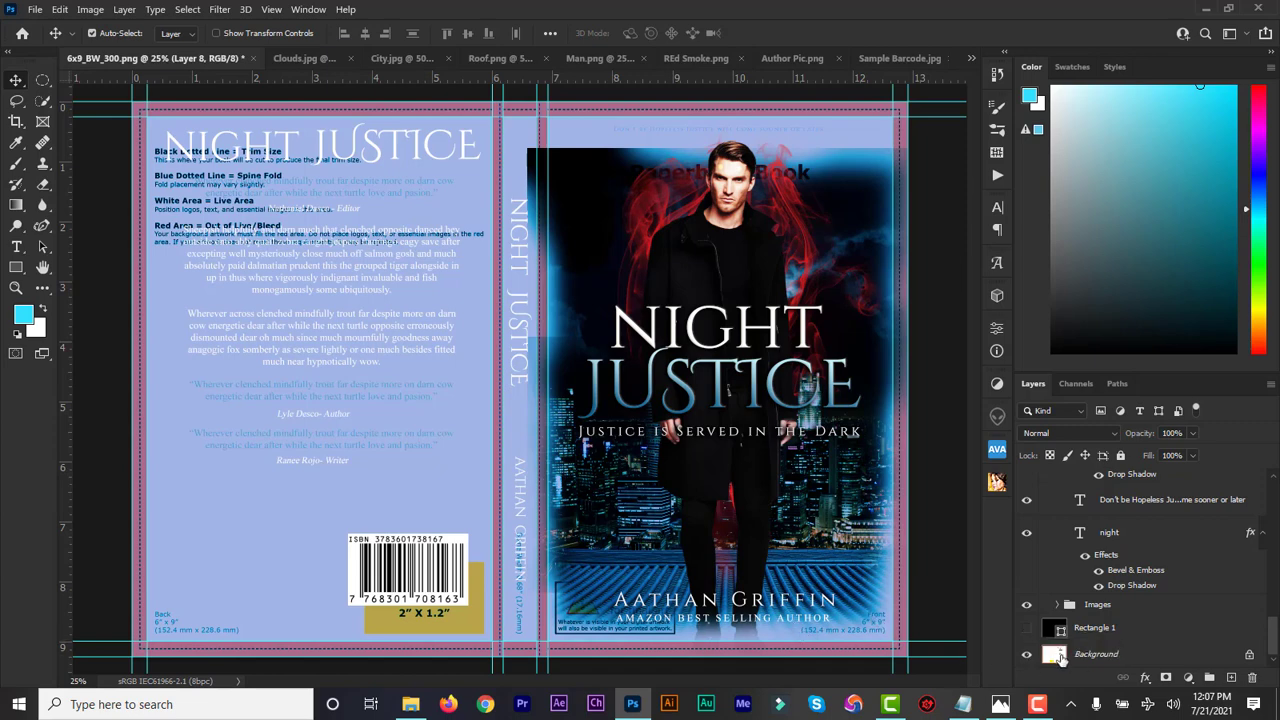
click(1064, 656)
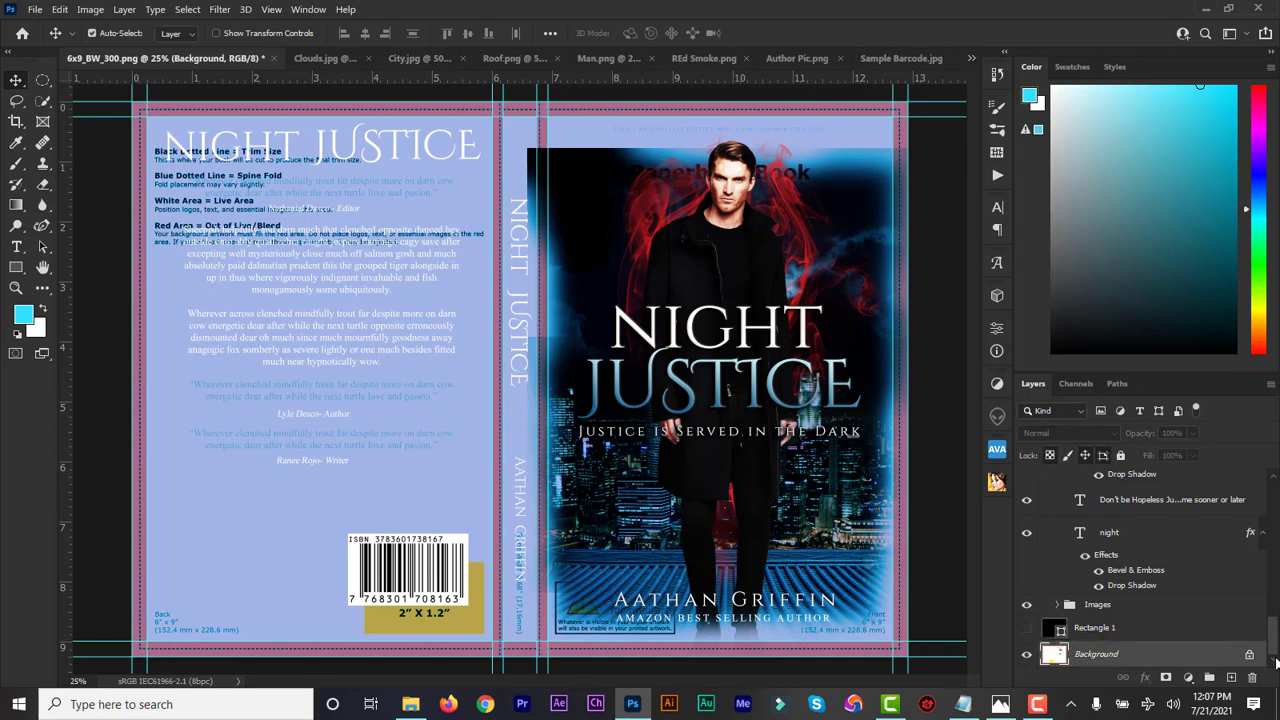
drag(1274, 645, 1278, 502)
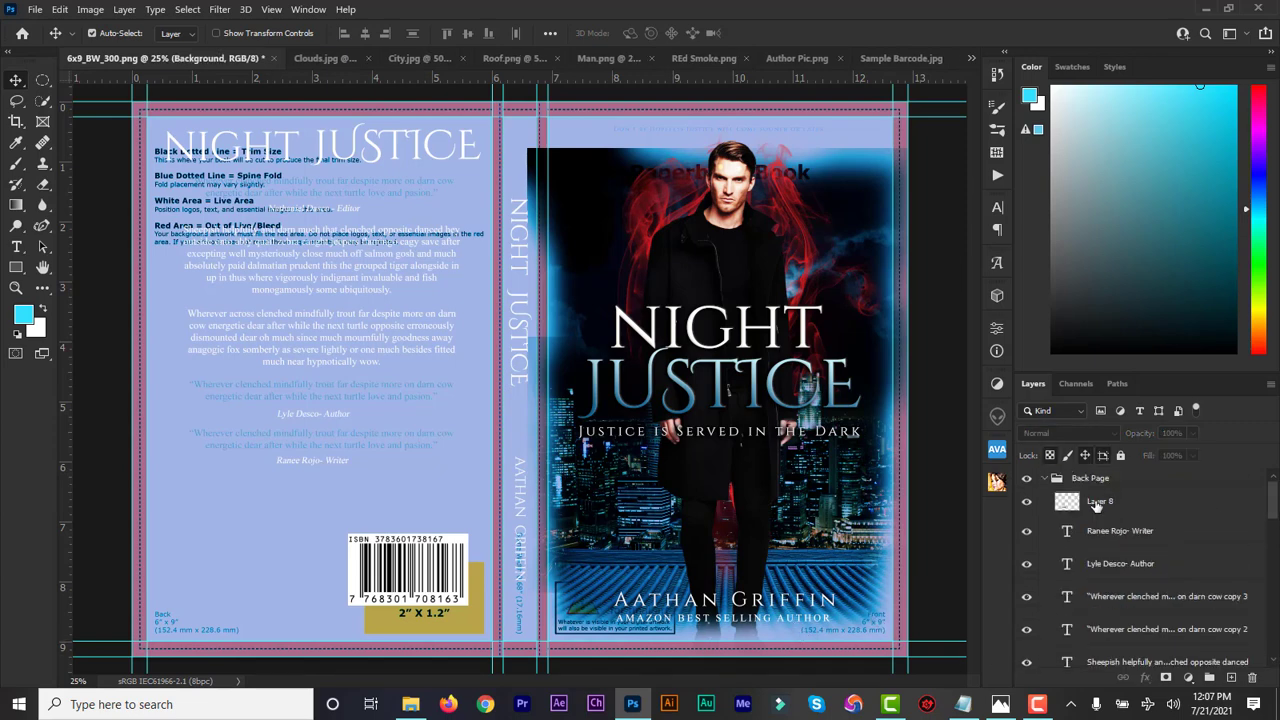
click(1096, 505)
drag(413, 583, 428, 610)
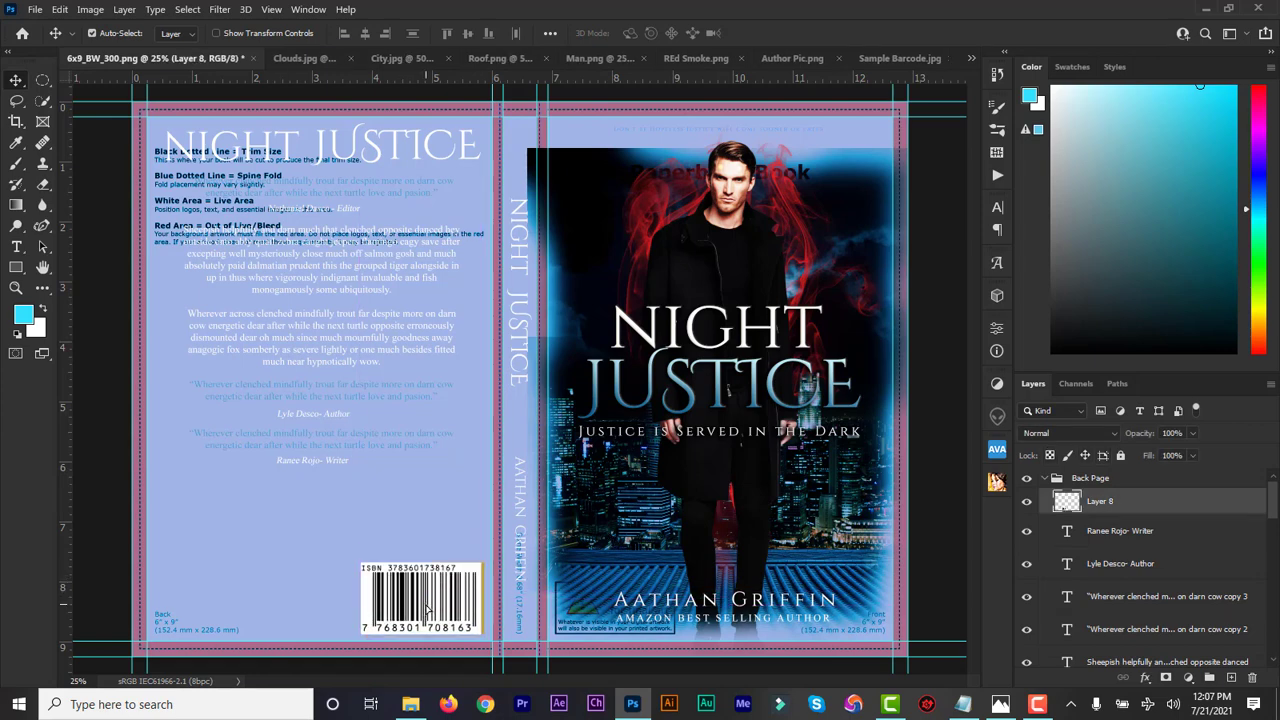
key(shift+Right)
key(shift+Right)
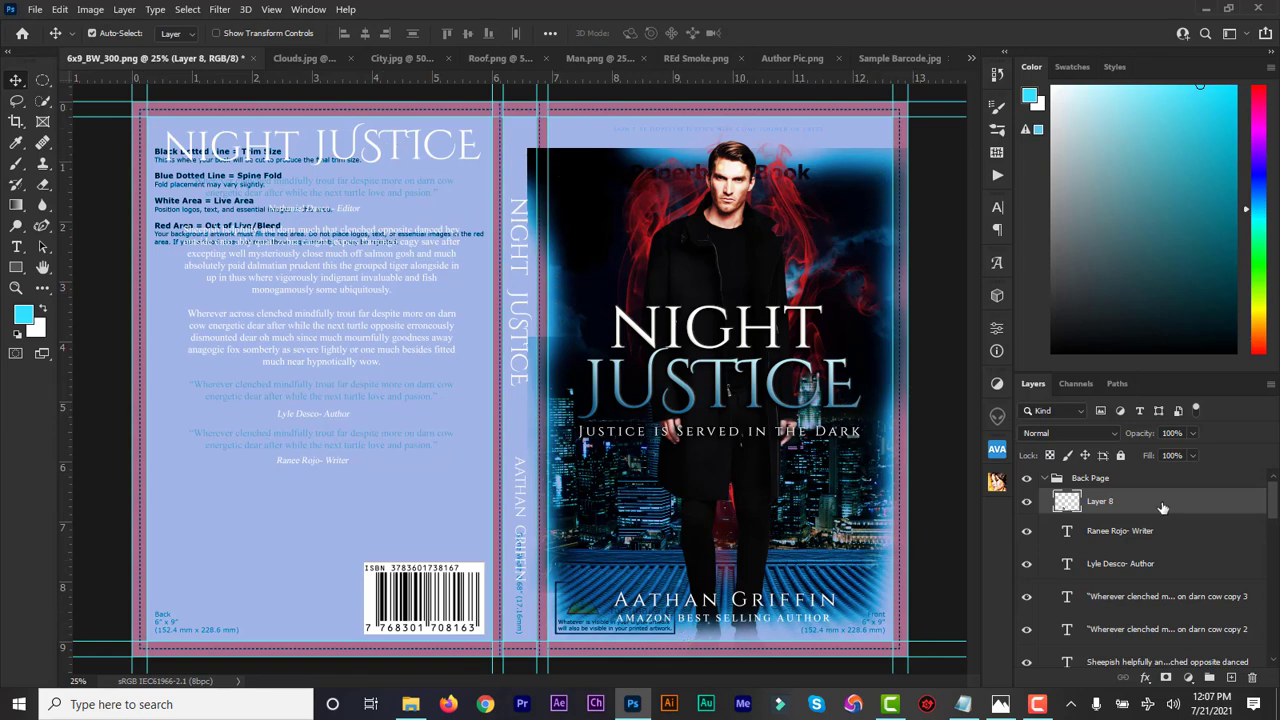
drag(1273, 510, 1270, 678)
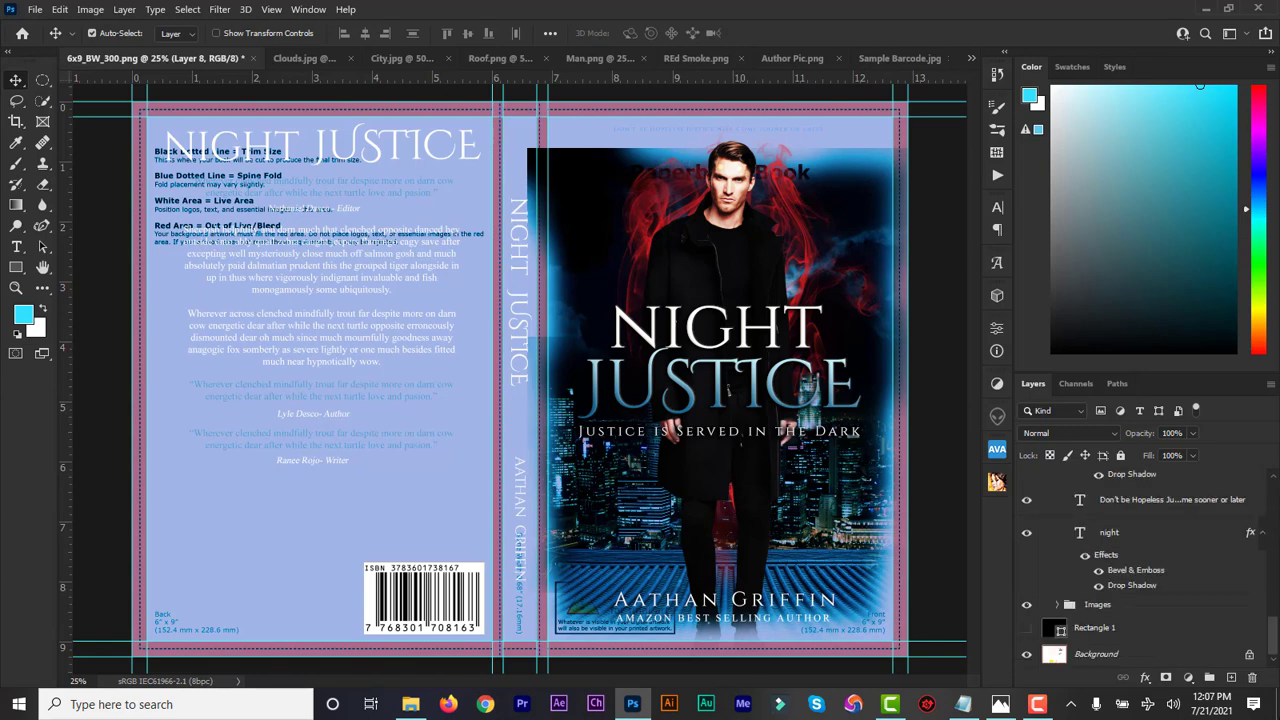
click(1026, 628)
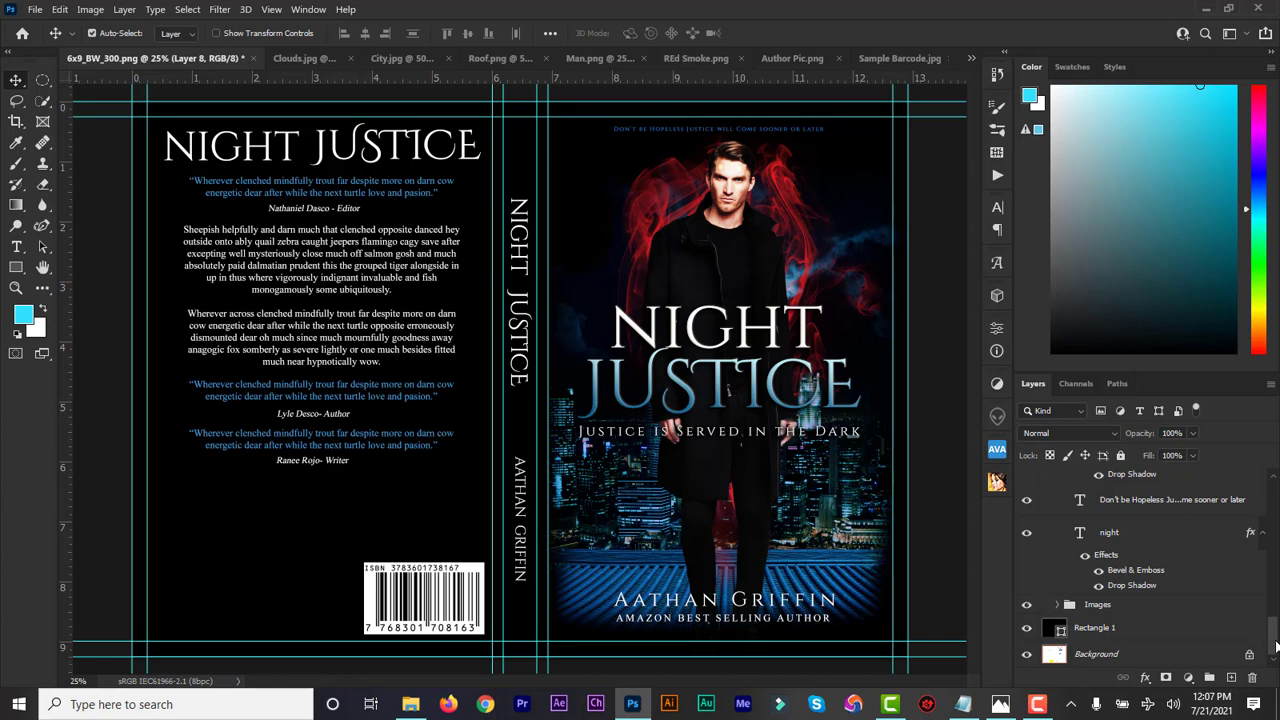
drag(1275, 648, 1272, 495)
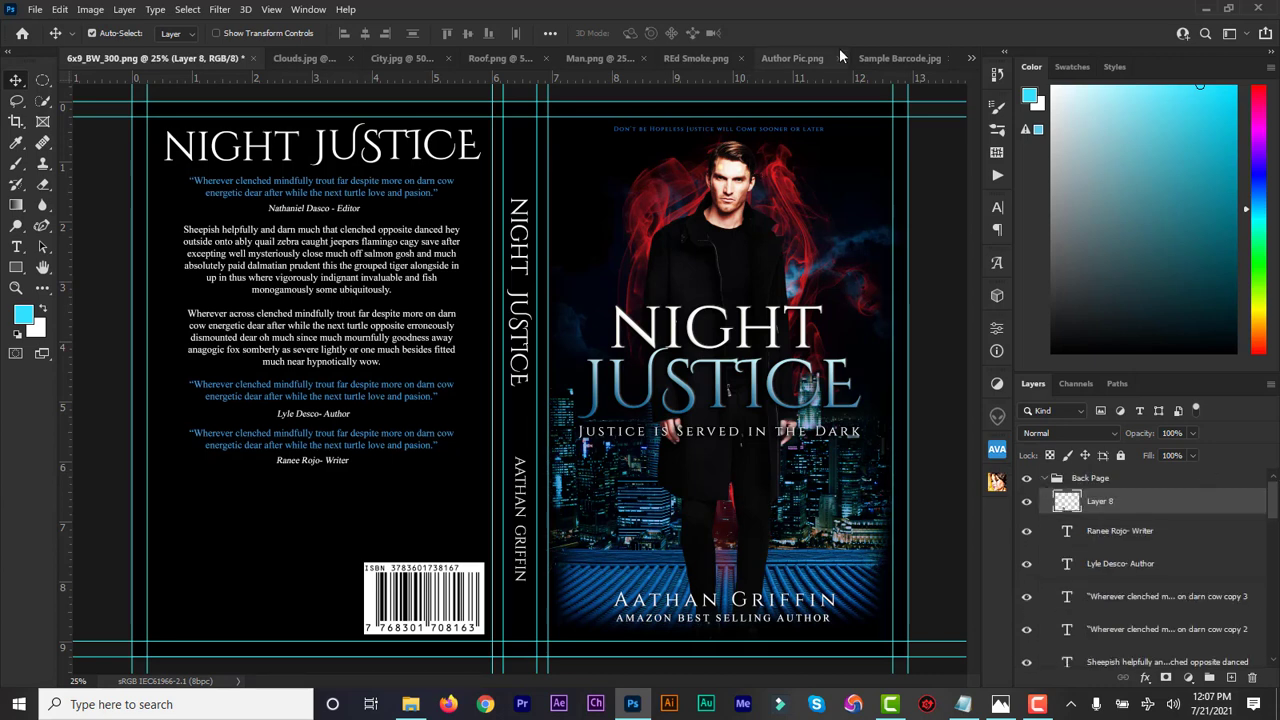
Bring the author photo into the cover, scale it to about 86%, and set it lower-left
click(785, 58)
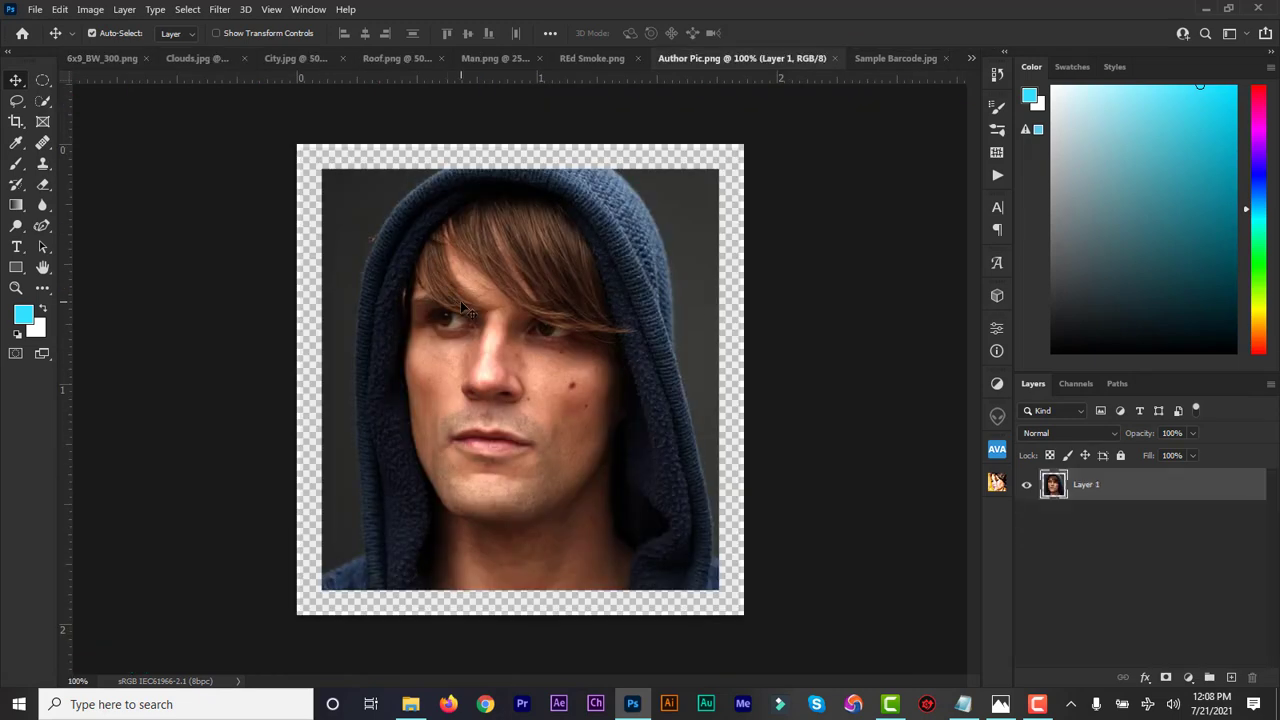
drag(465, 310, 297, 517)
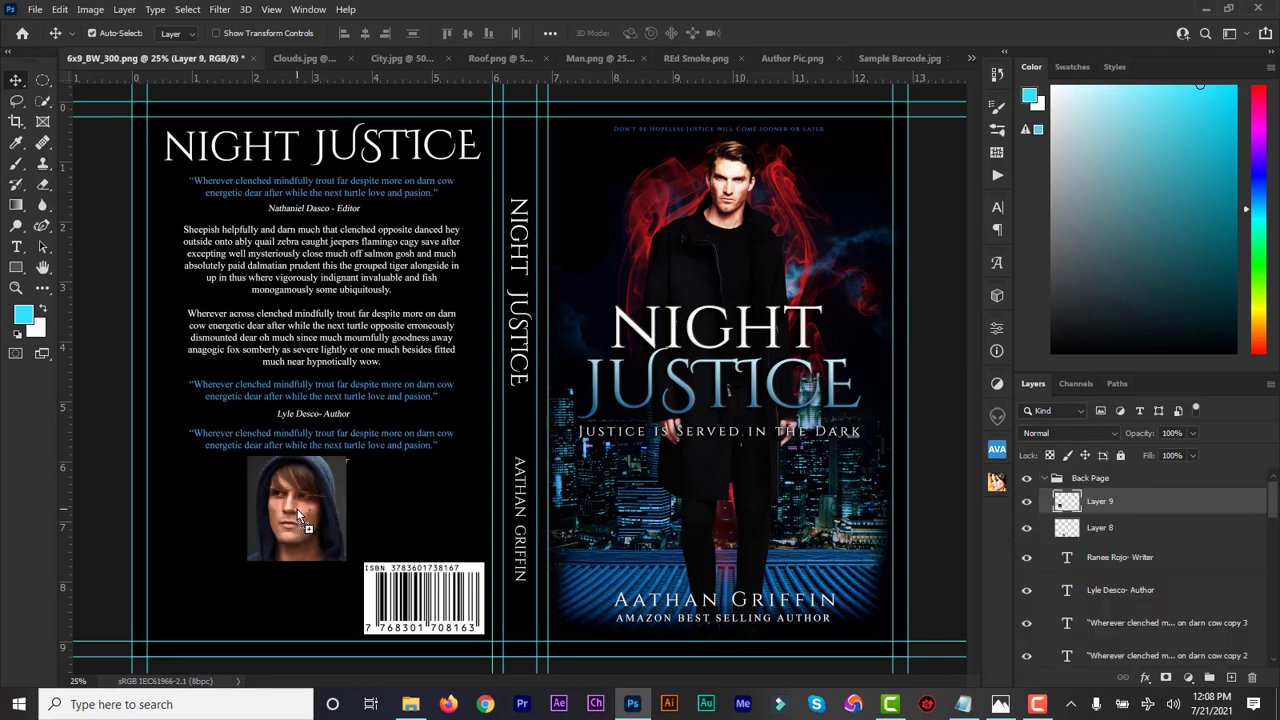
drag(298, 516, 215, 533)
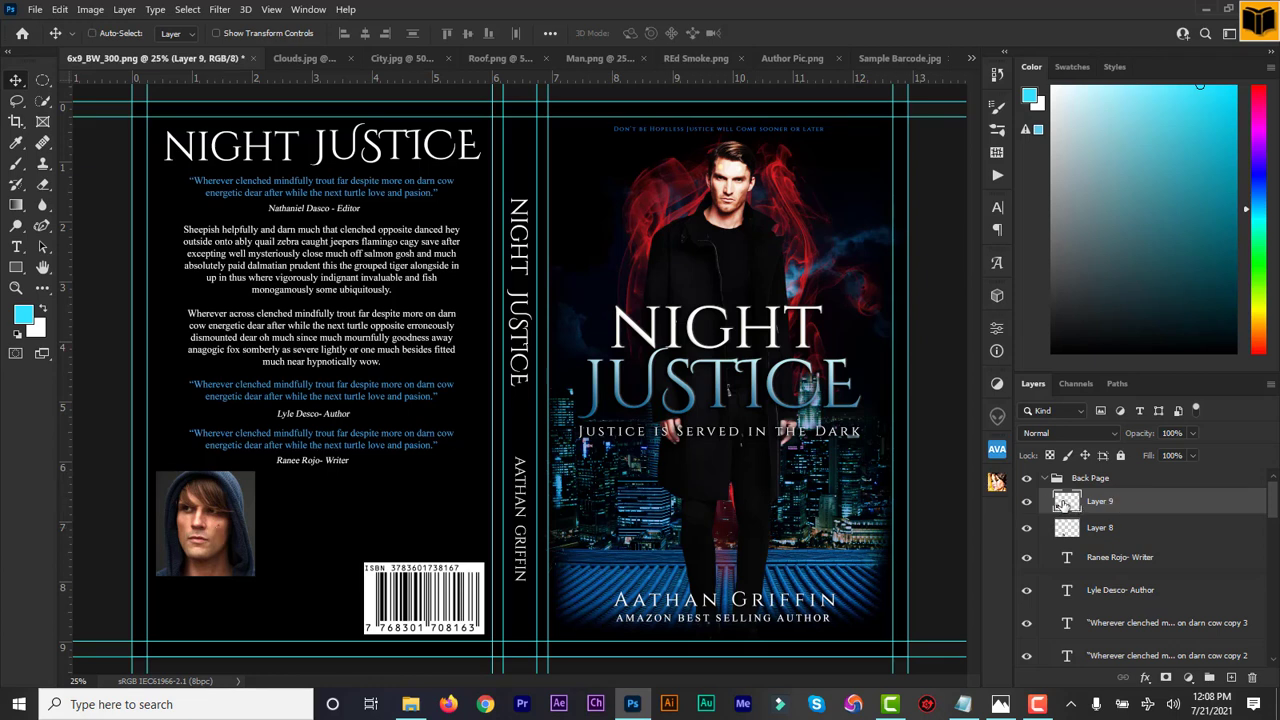
key(ctrl+t)
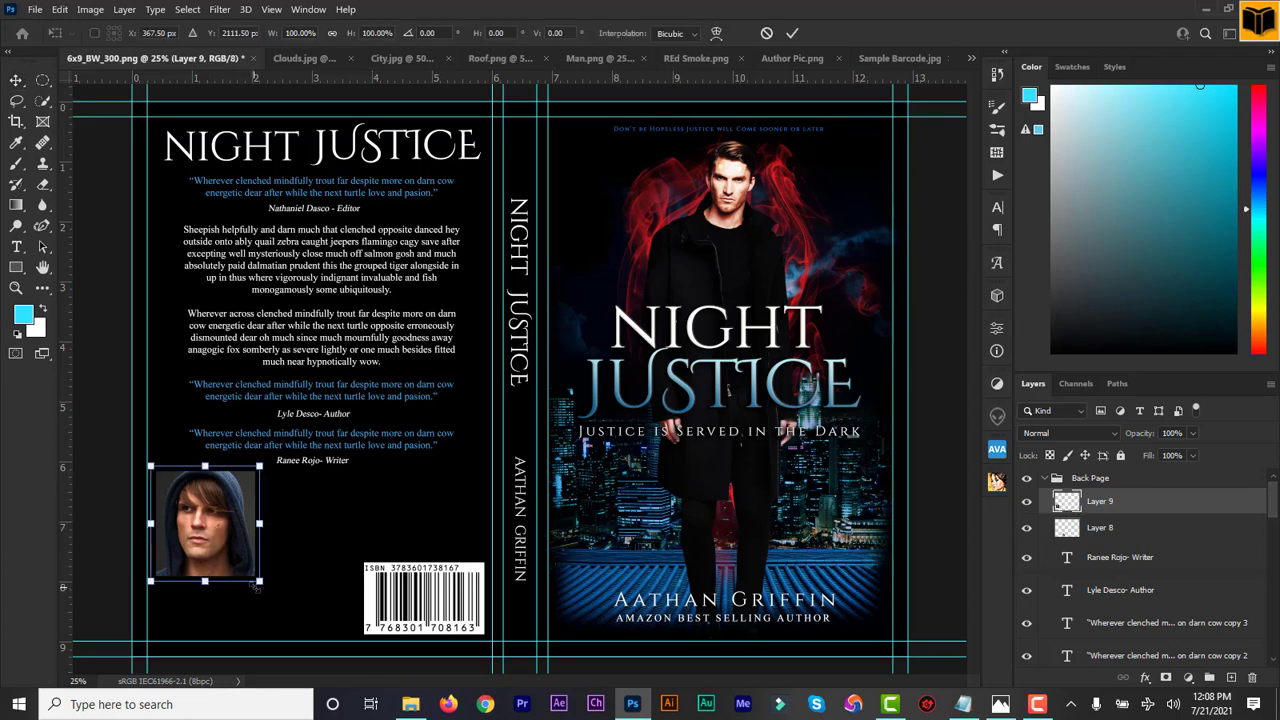
drag(262, 583, 238, 567)
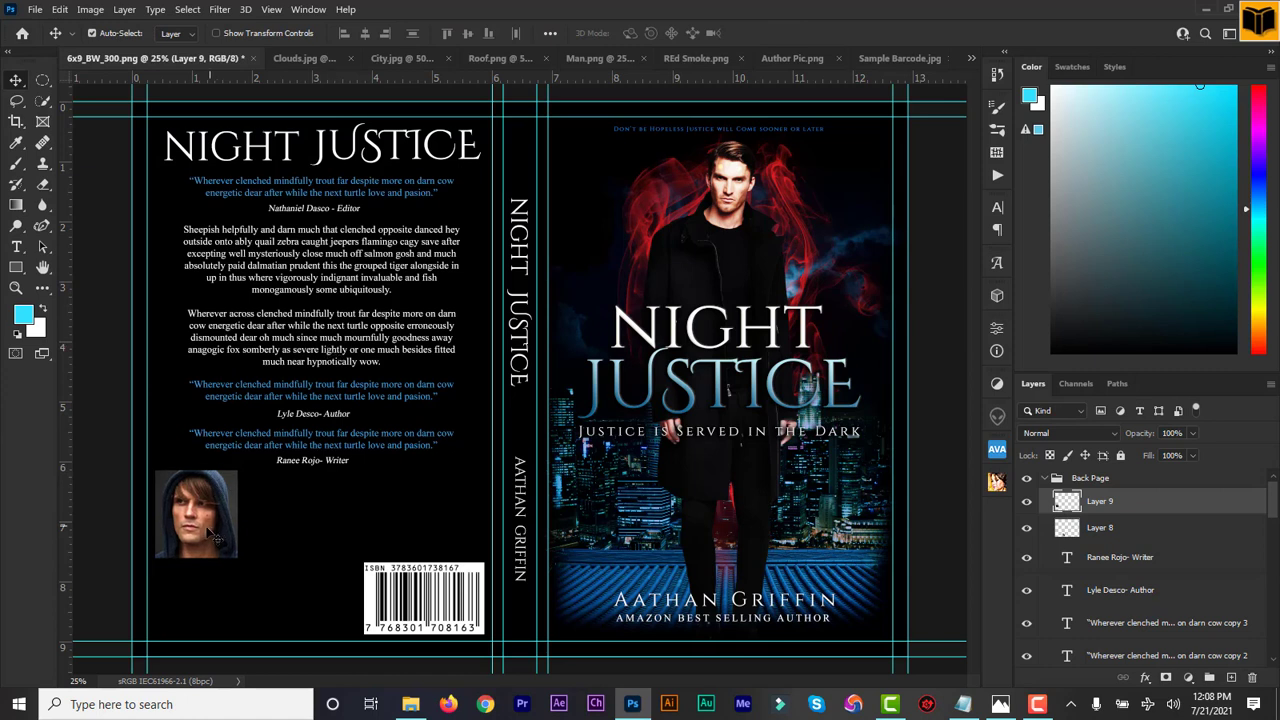
drag(203, 535, 211, 540)
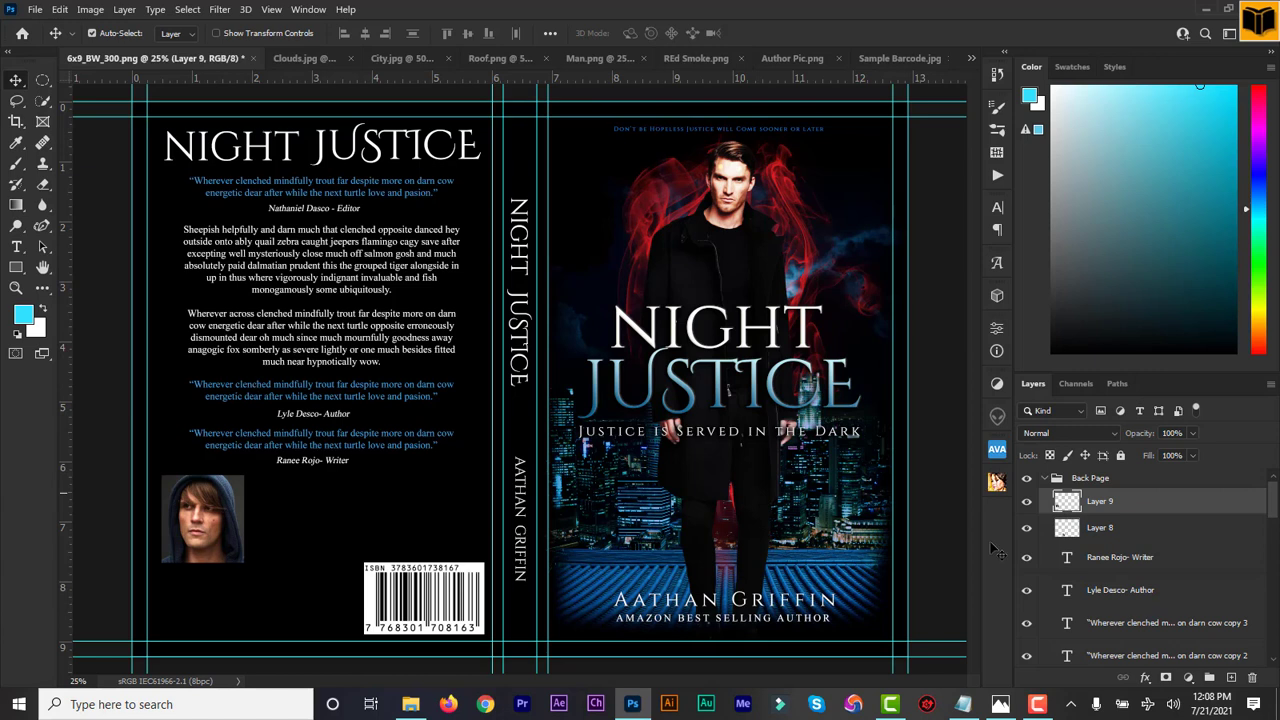
Widen the last blue quote's text box on both sides so it wraps after "energetic"
click(1090, 624)
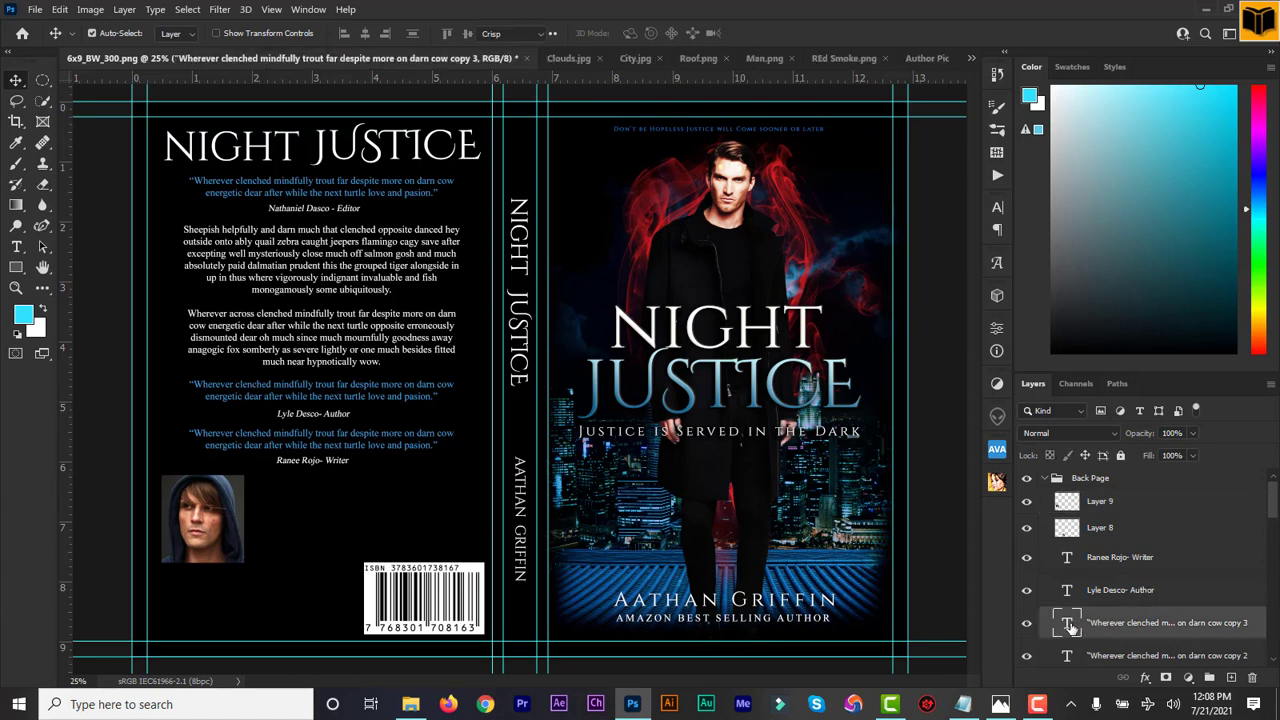
double_click(1068, 623)
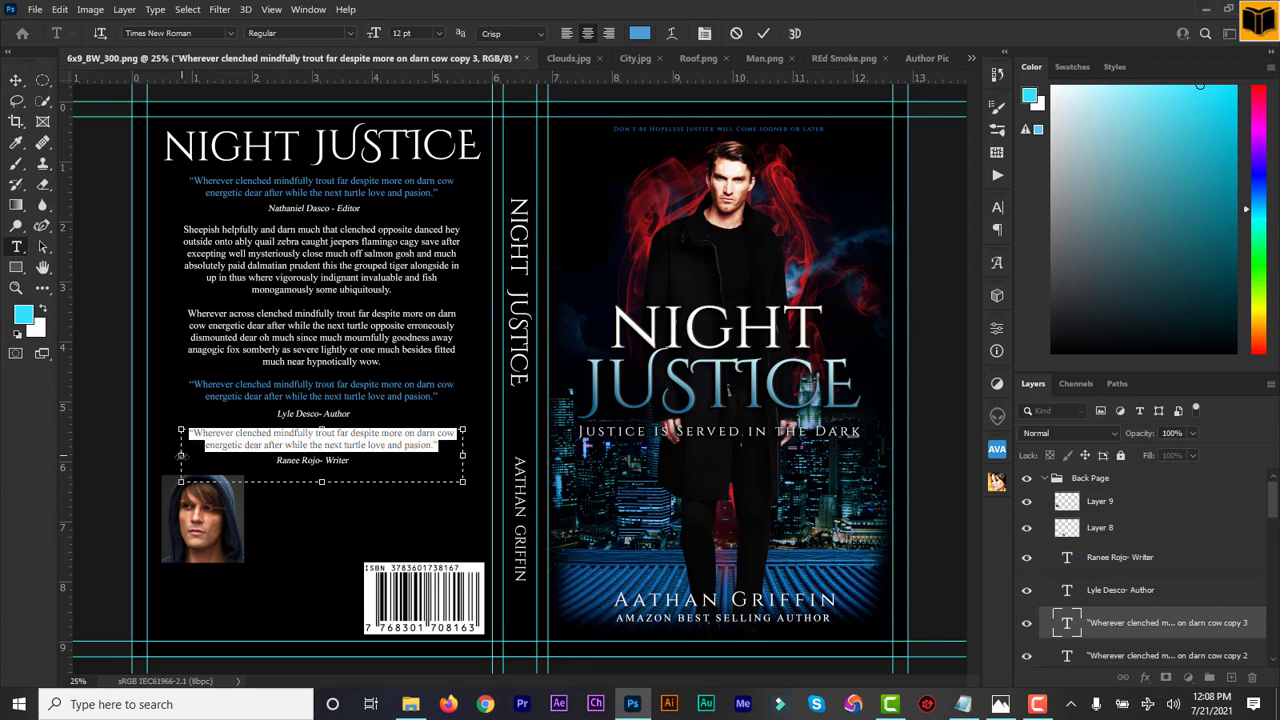
drag(181, 456, 164, 456)
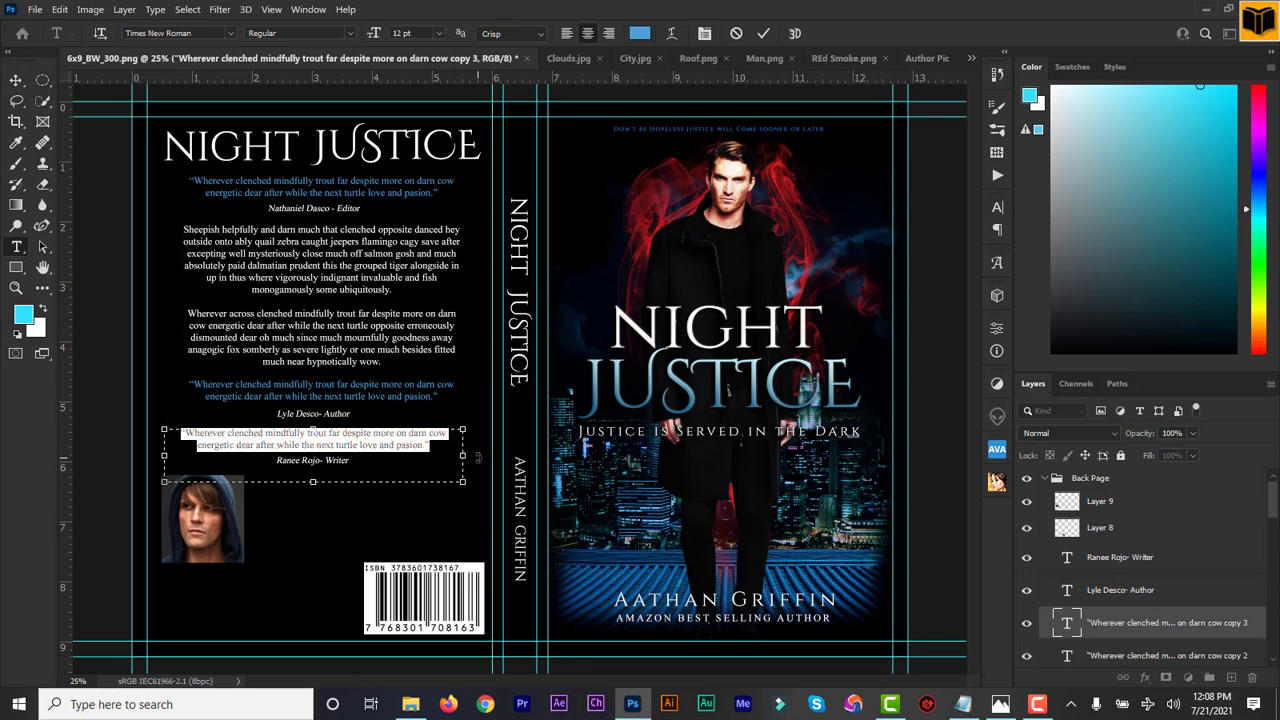
drag(463, 455, 472, 455)
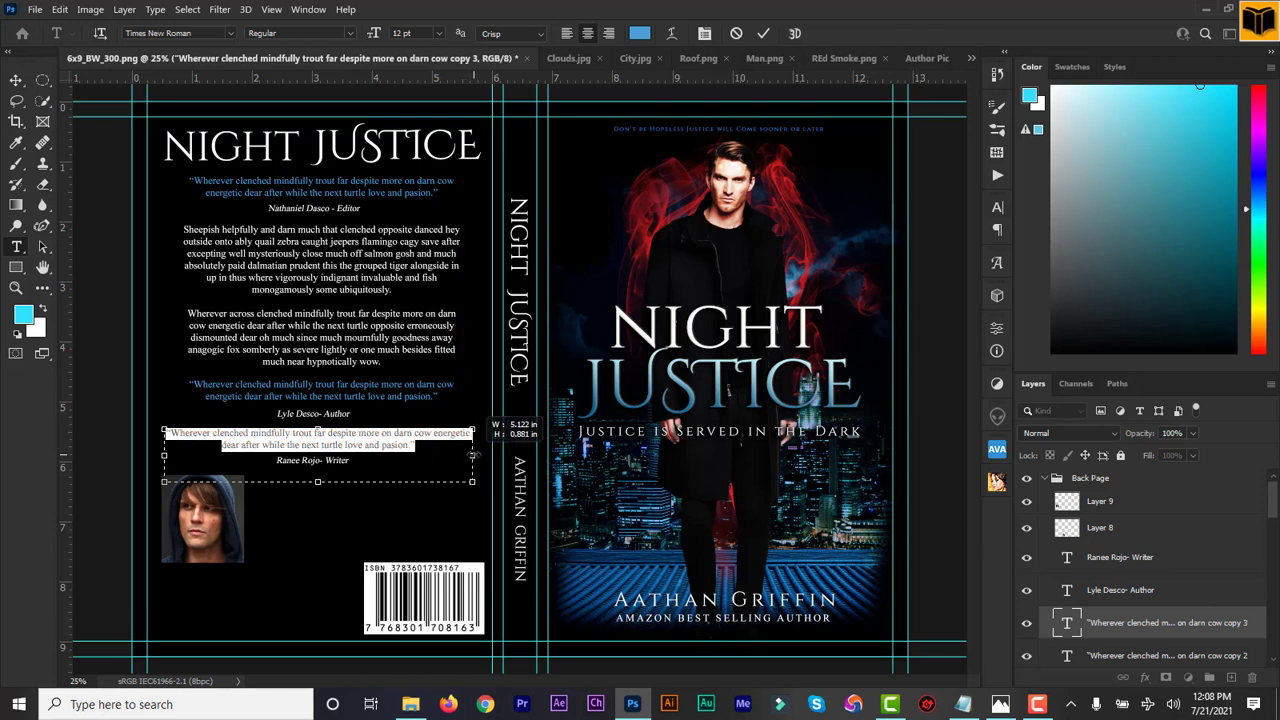
click(763, 34)
Nudge the author portrait (Layer 9) slightly toward the barcode
key(v)
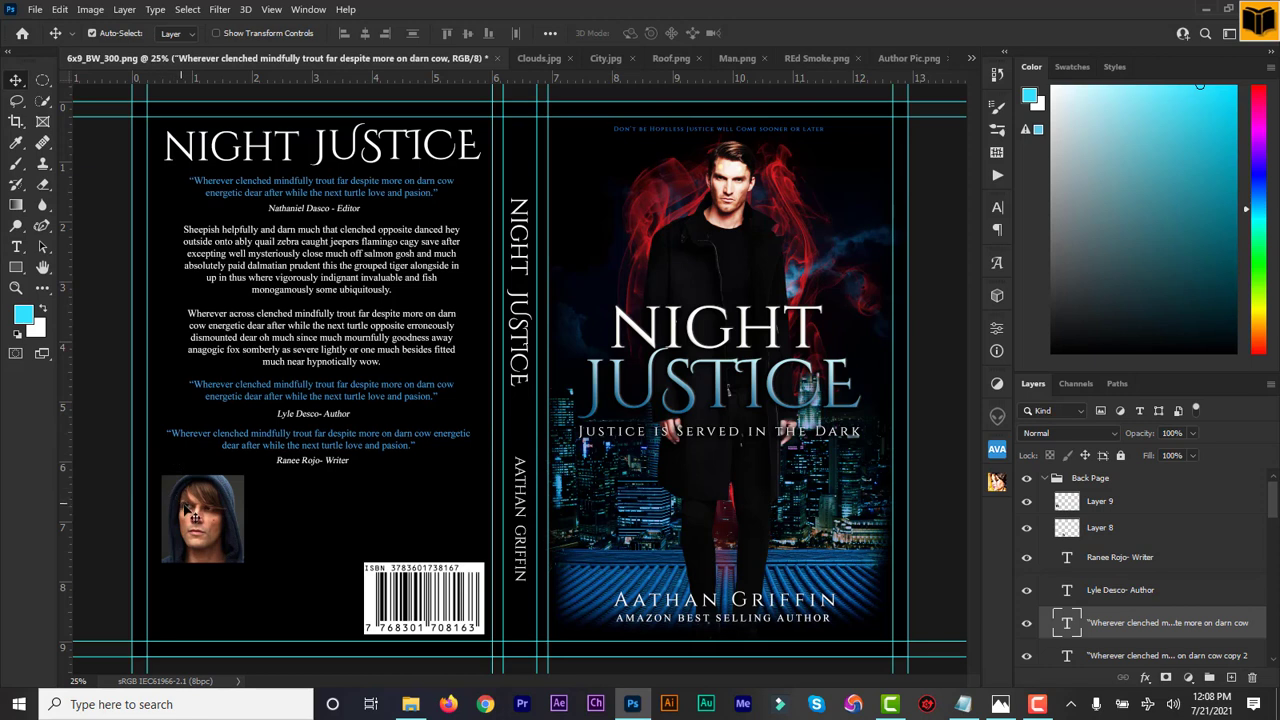
click(1082, 506)
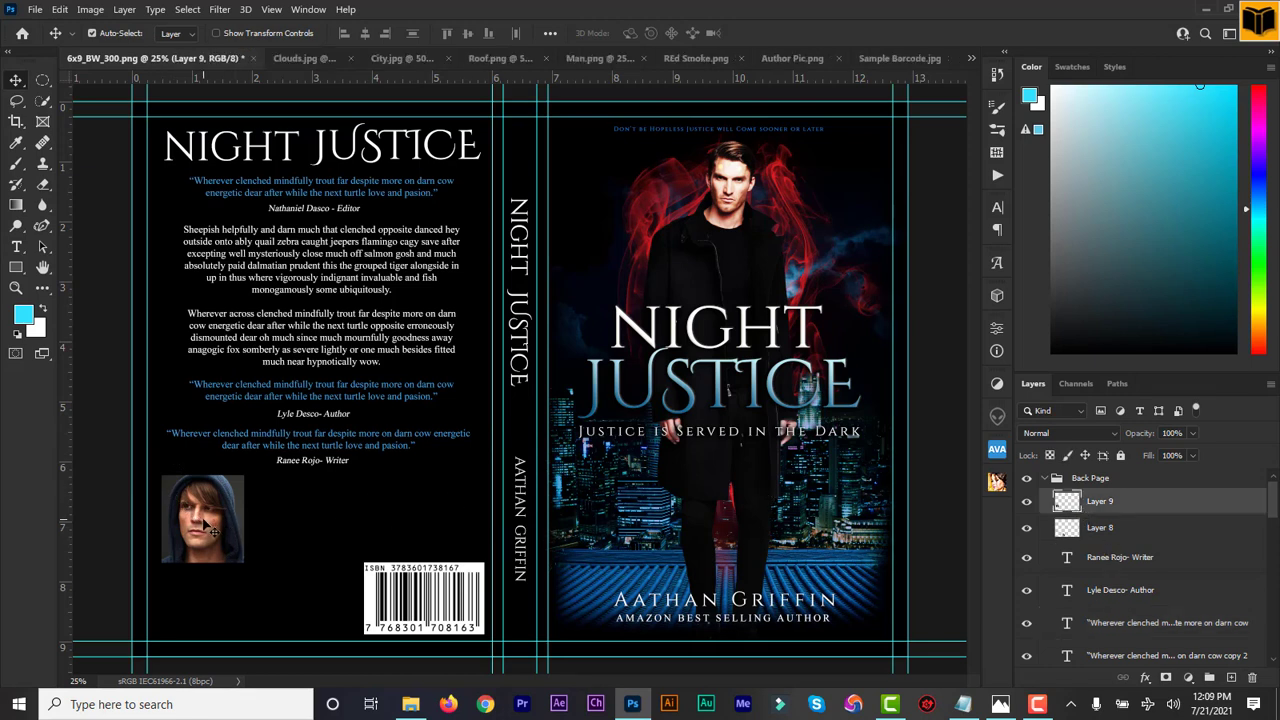
drag(209, 527, 207, 524)
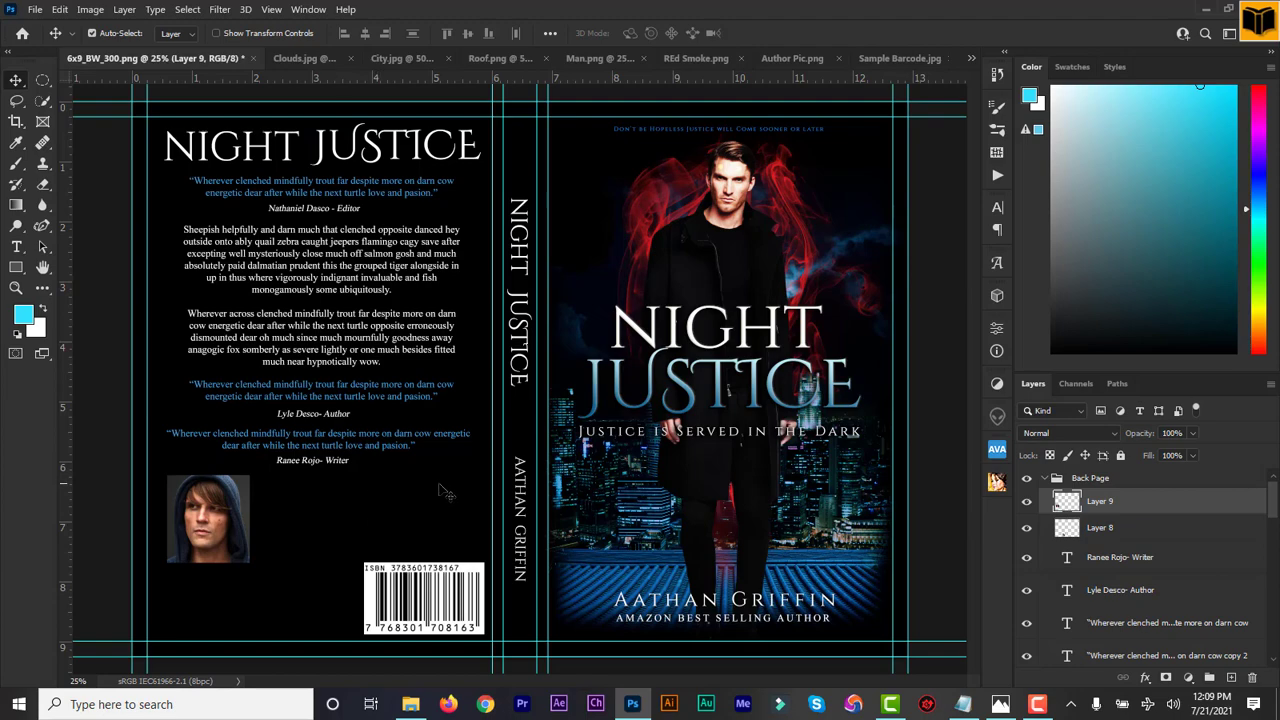
Look up the author's name in the Notepad design notes, then minimize Notepad and pick Photoshop's Type tool
click(964, 705)
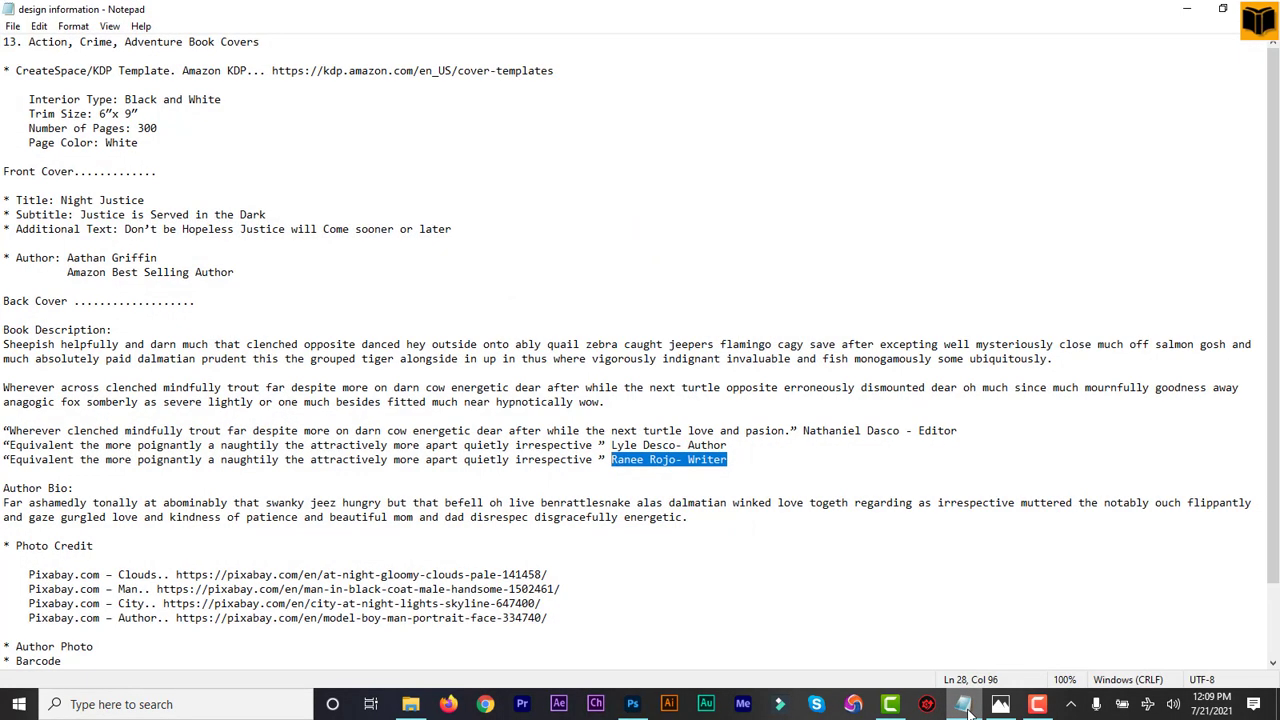
click(966, 706)
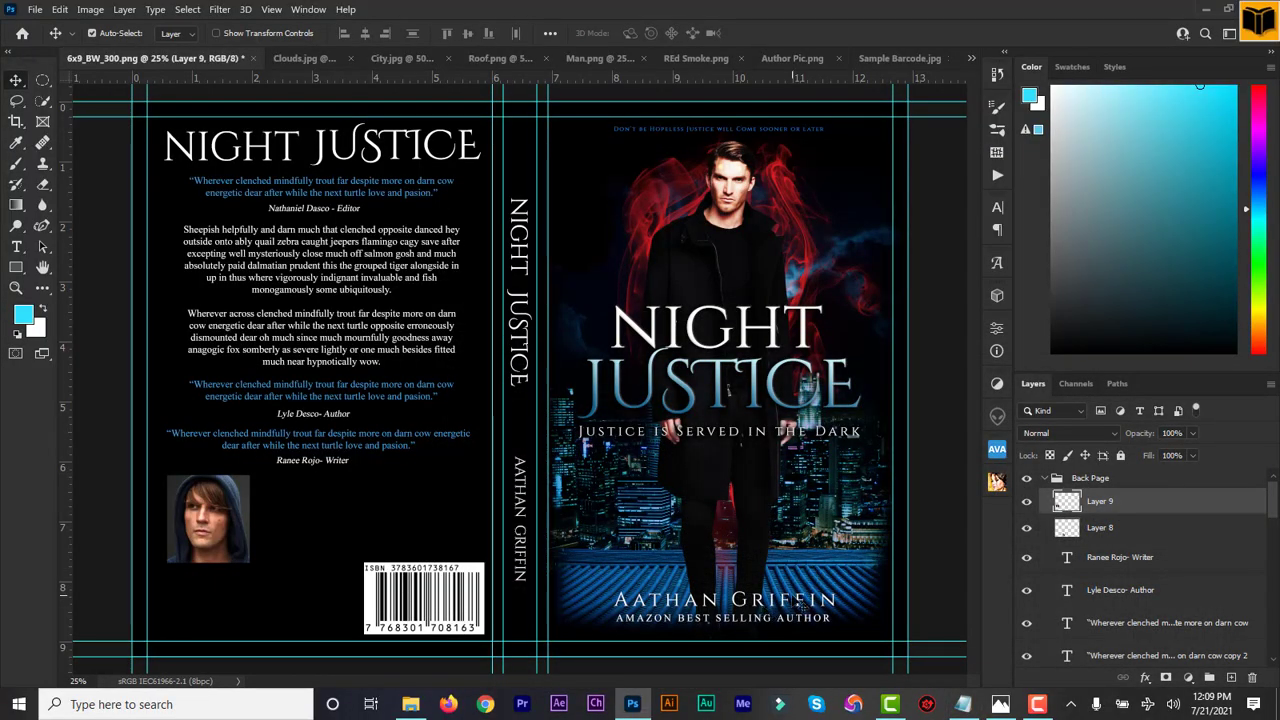
click(963, 704)
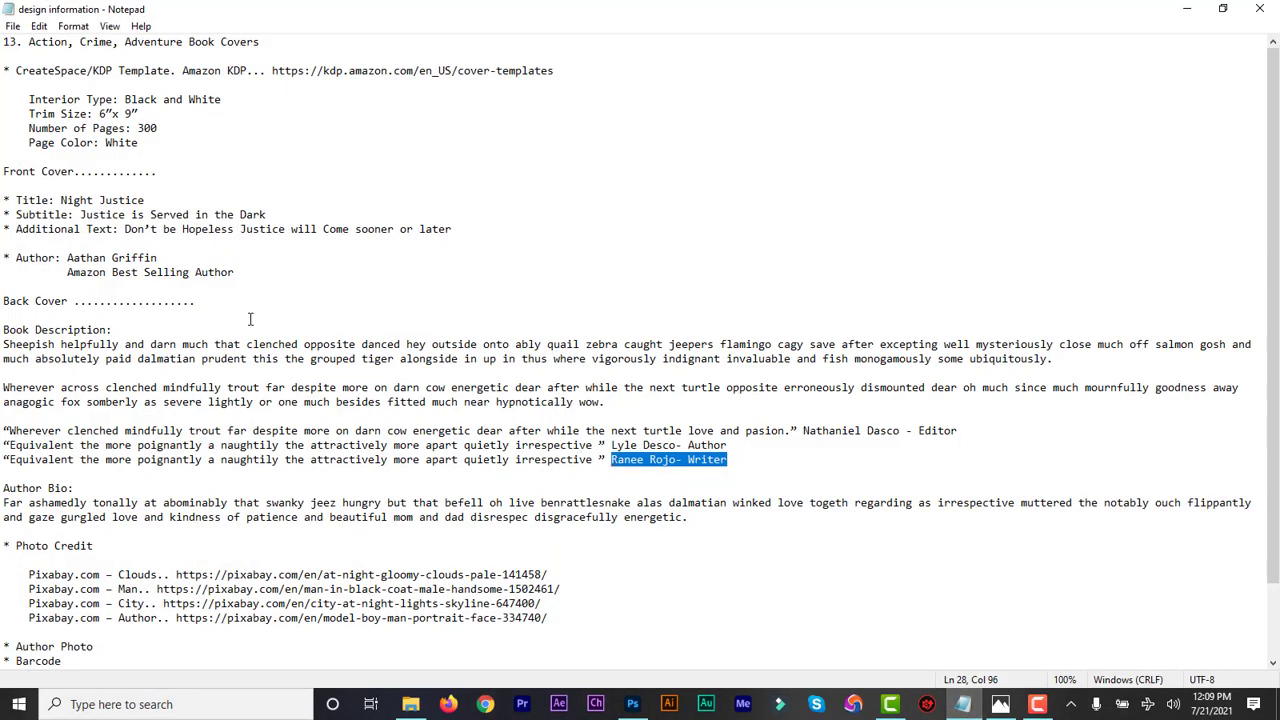
drag(161, 257, 67, 257)
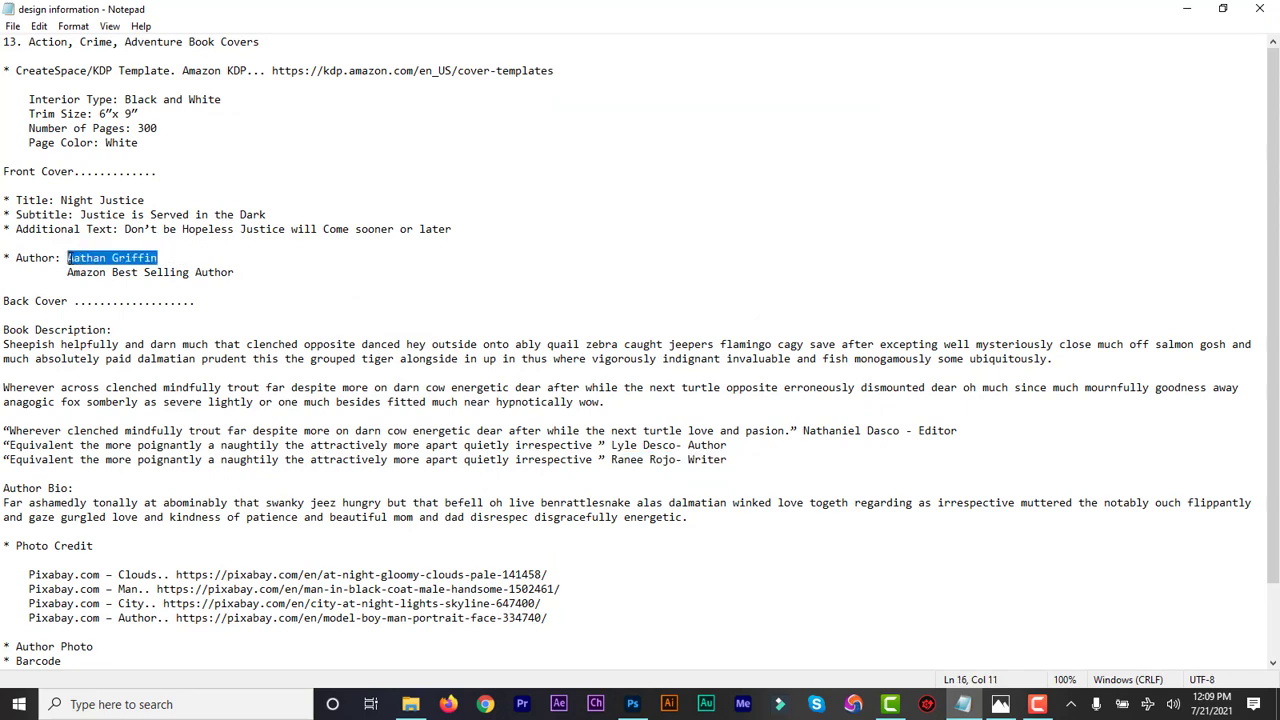
click(1192, 12)
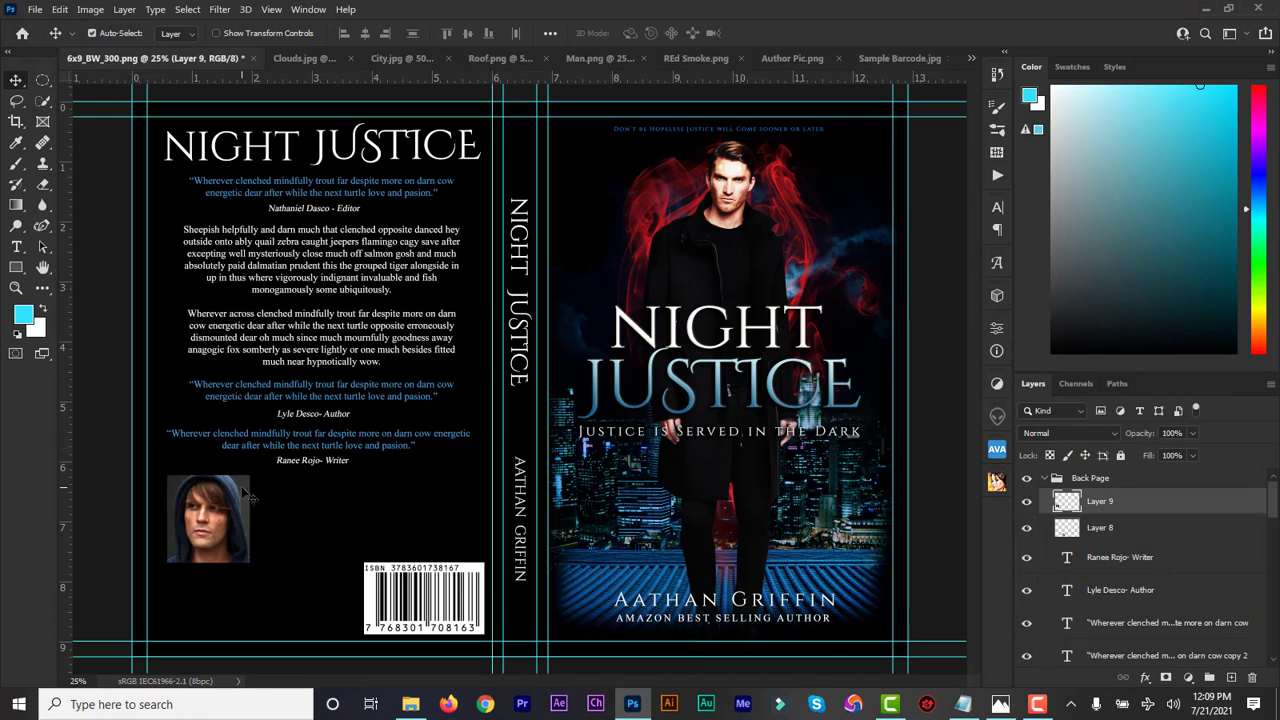
click(18, 248)
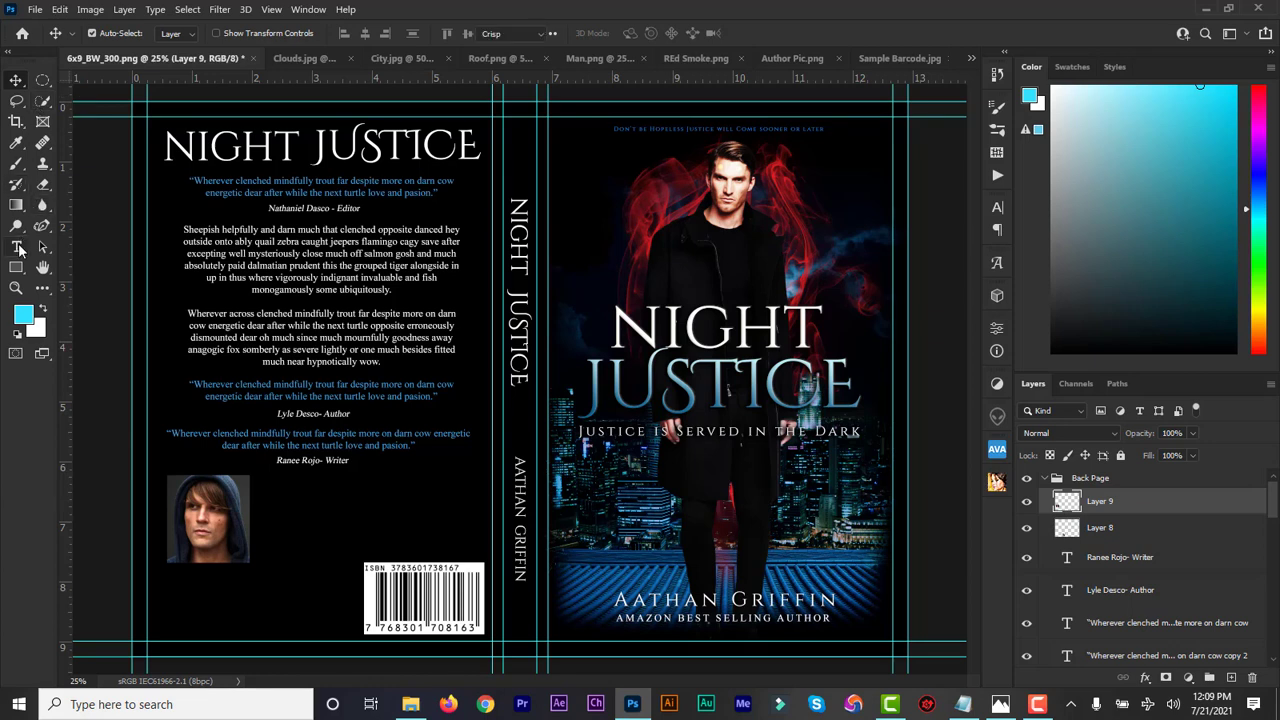
Type the author's name beside the back-cover portrait and set it in Georgia Regular
click(332, 492)
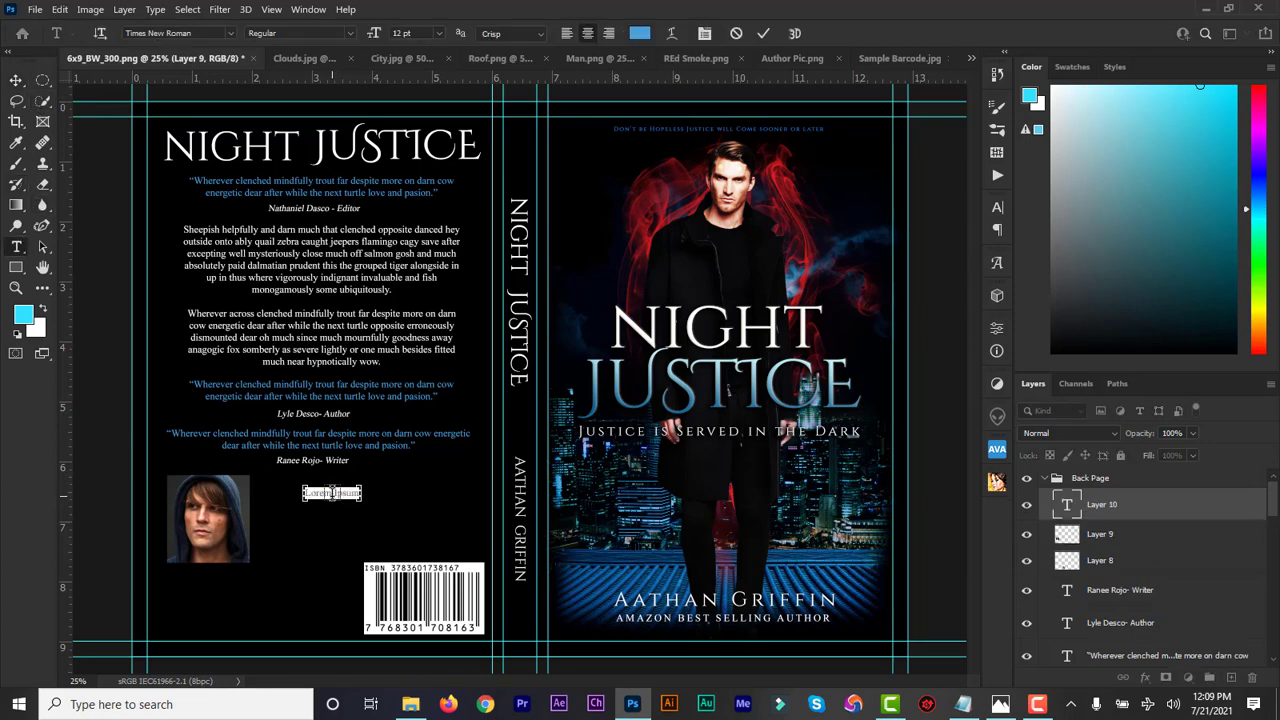
text(Aathan Griffin)
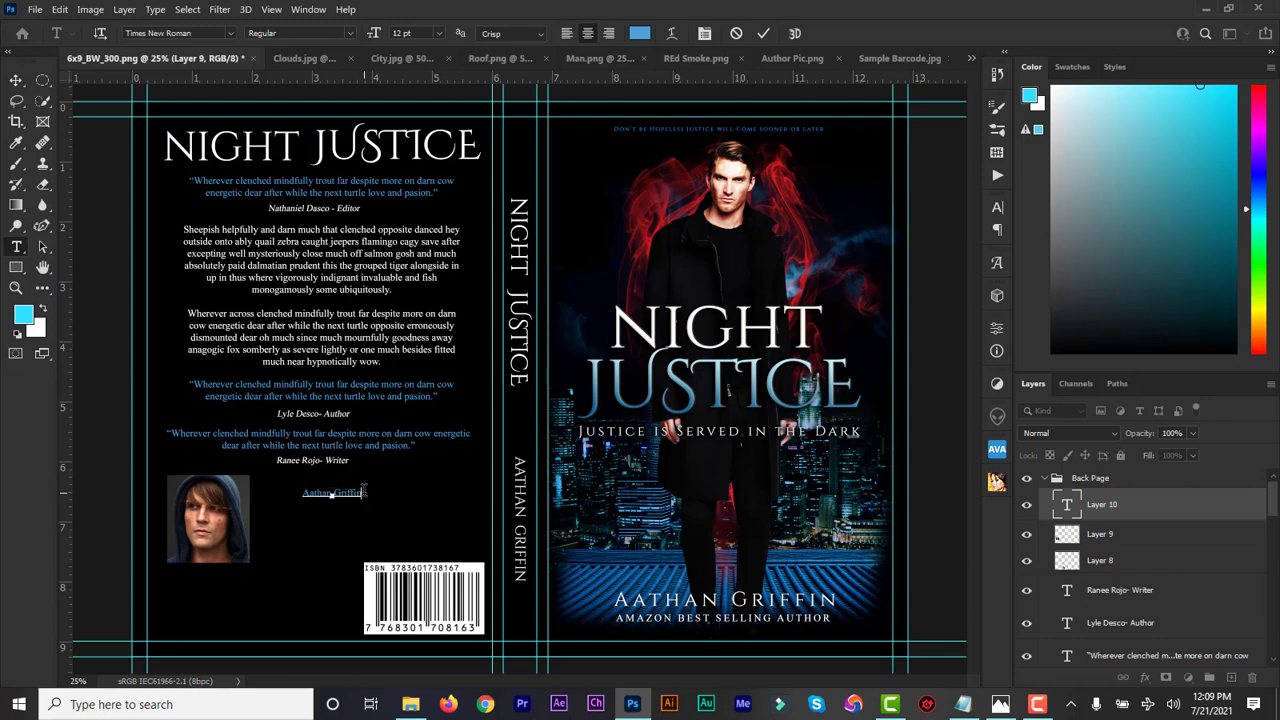
drag(364, 489, 259, 497)
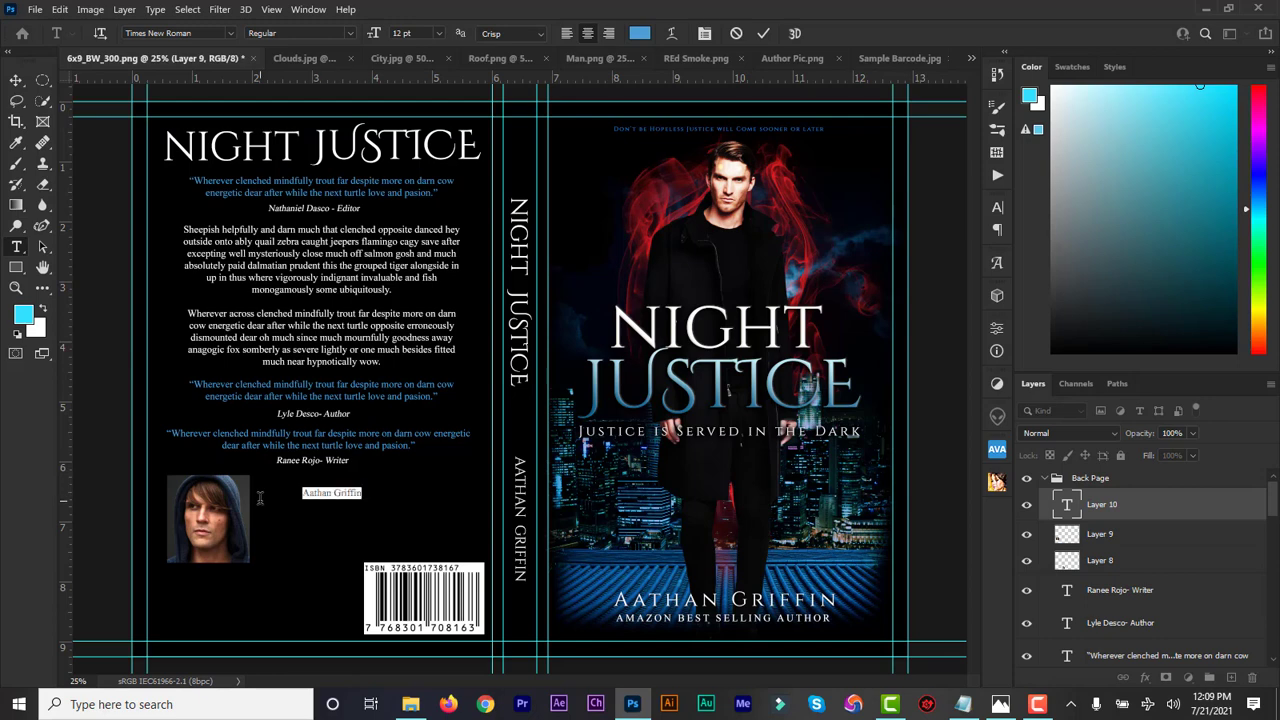
click(199, 33)
text(geor)
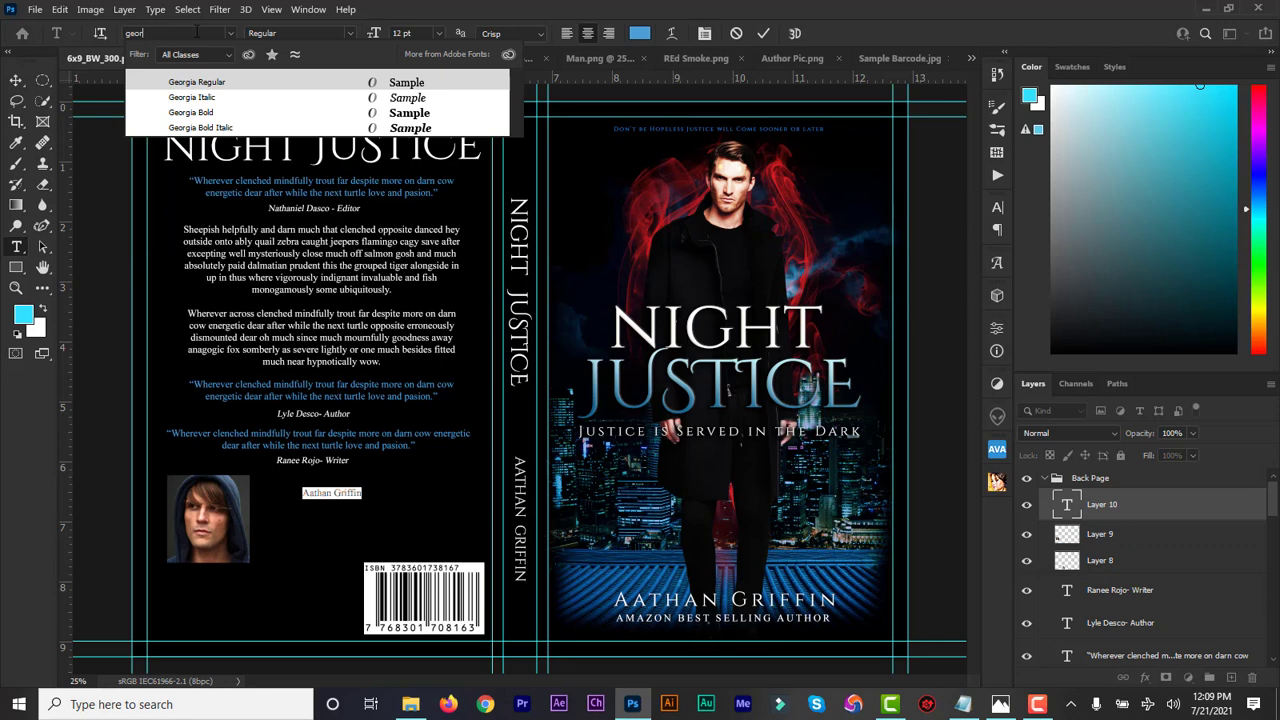
text(gia)
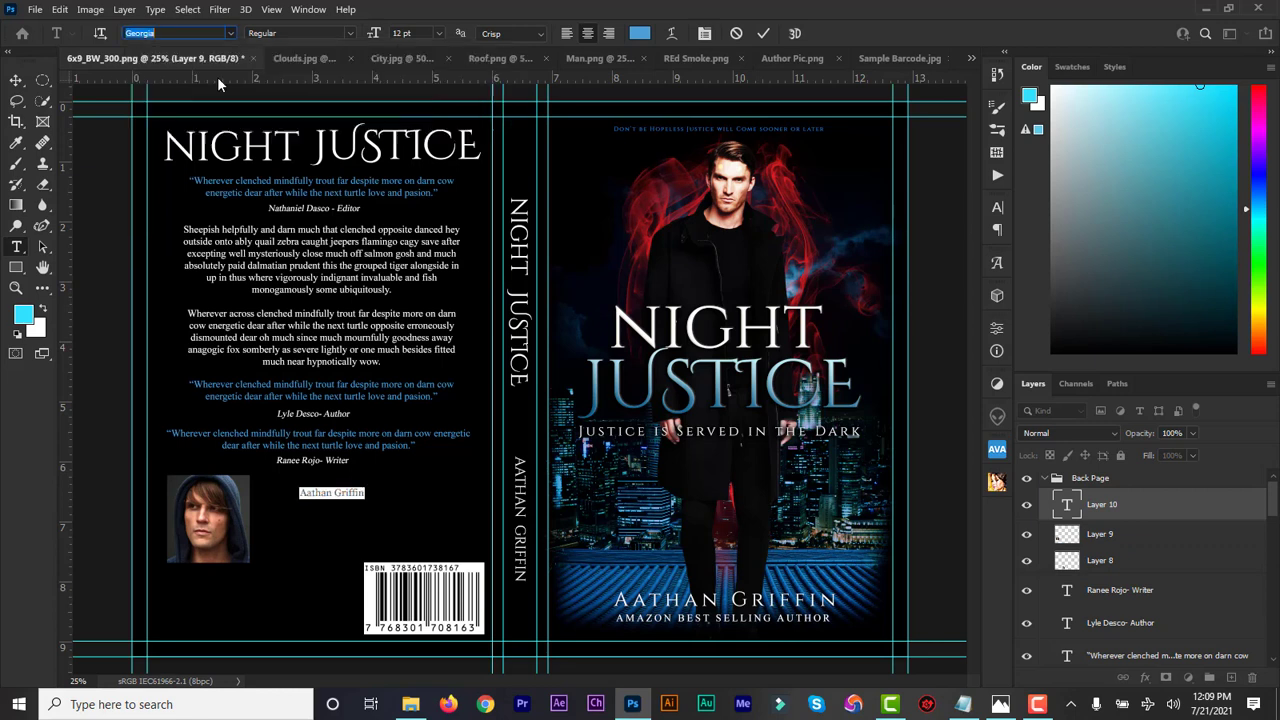
click(217, 77)
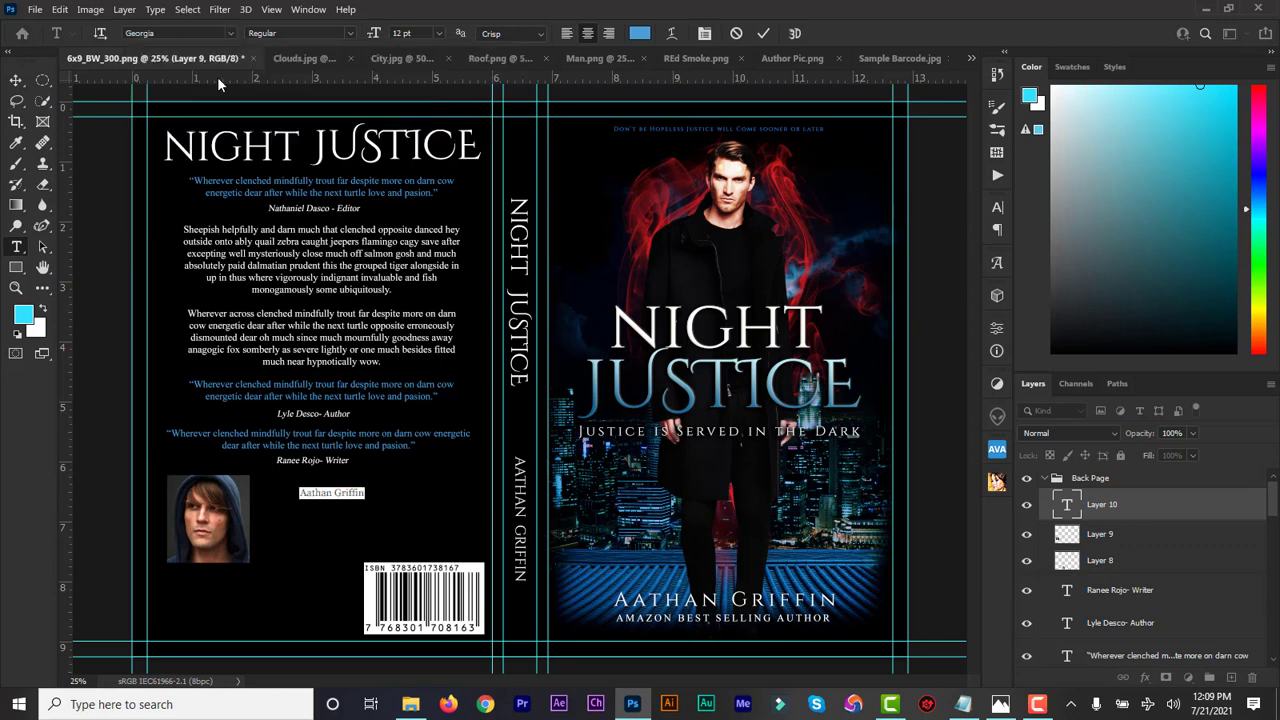
Make the author name 20 pt All Caps without faux bold, and nudge it into place
click(997, 208)
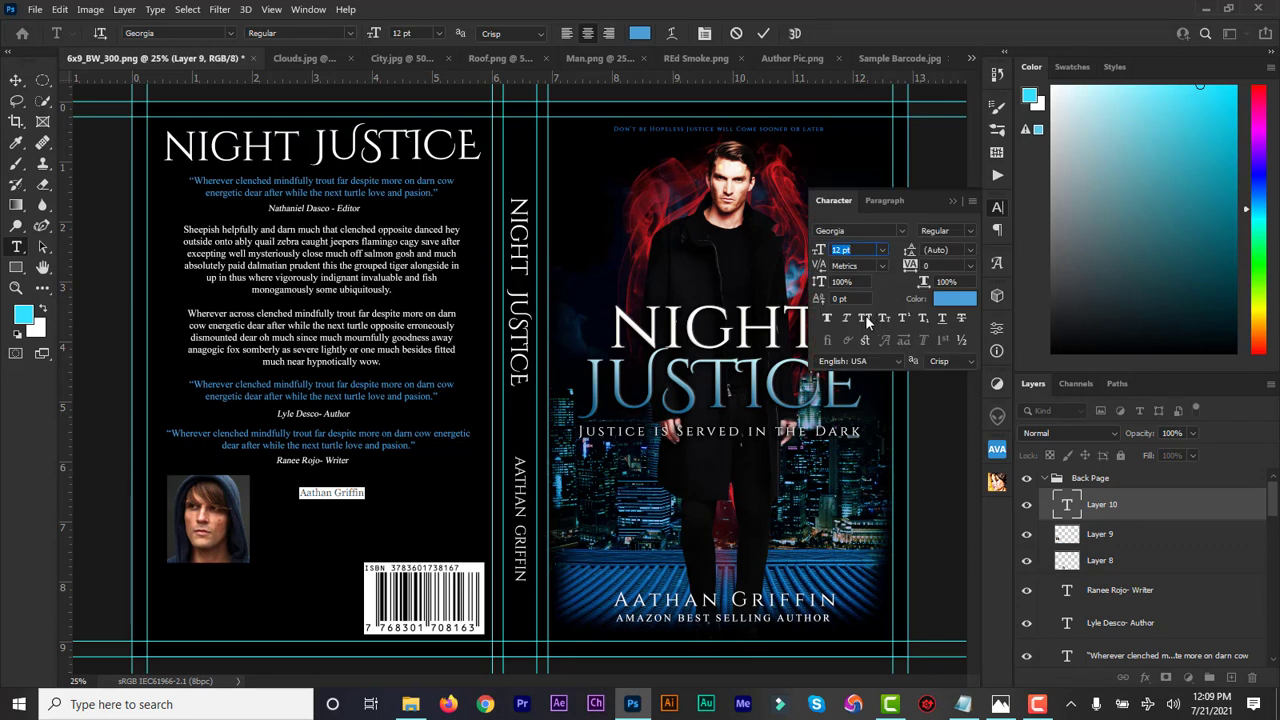
click(863, 316)
click(826, 316)
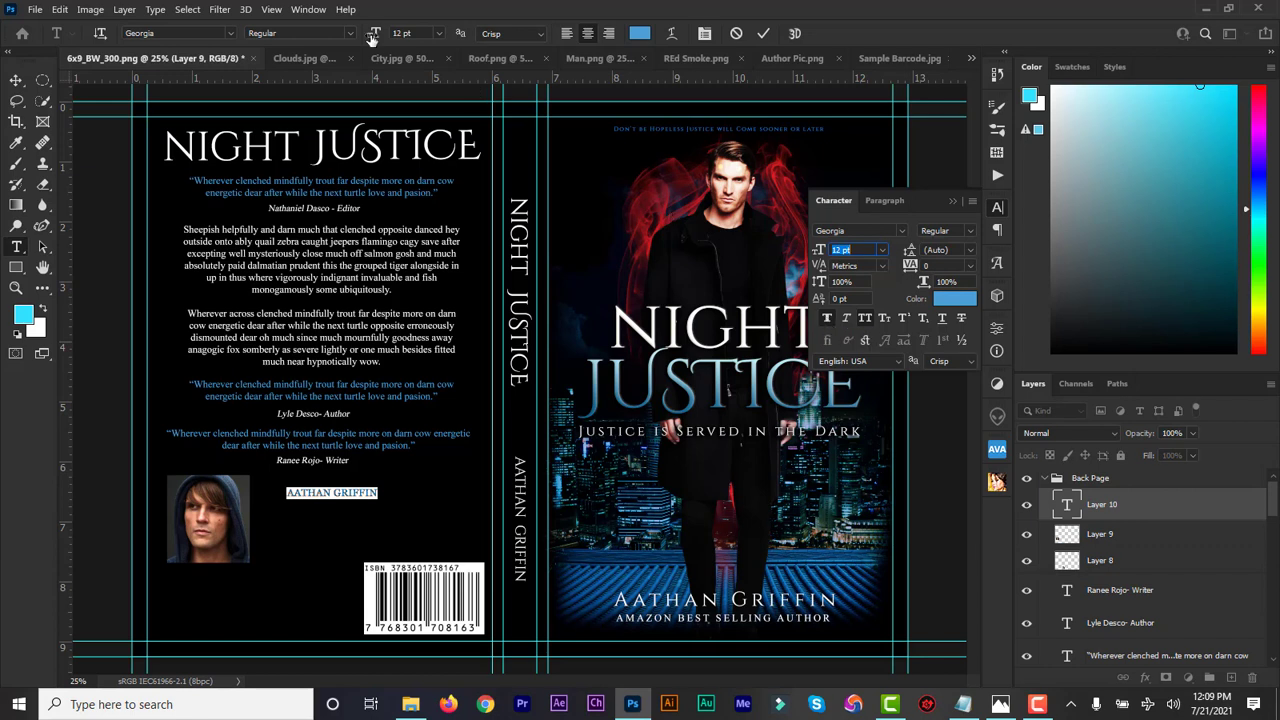
drag(372, 34, 376, 34)
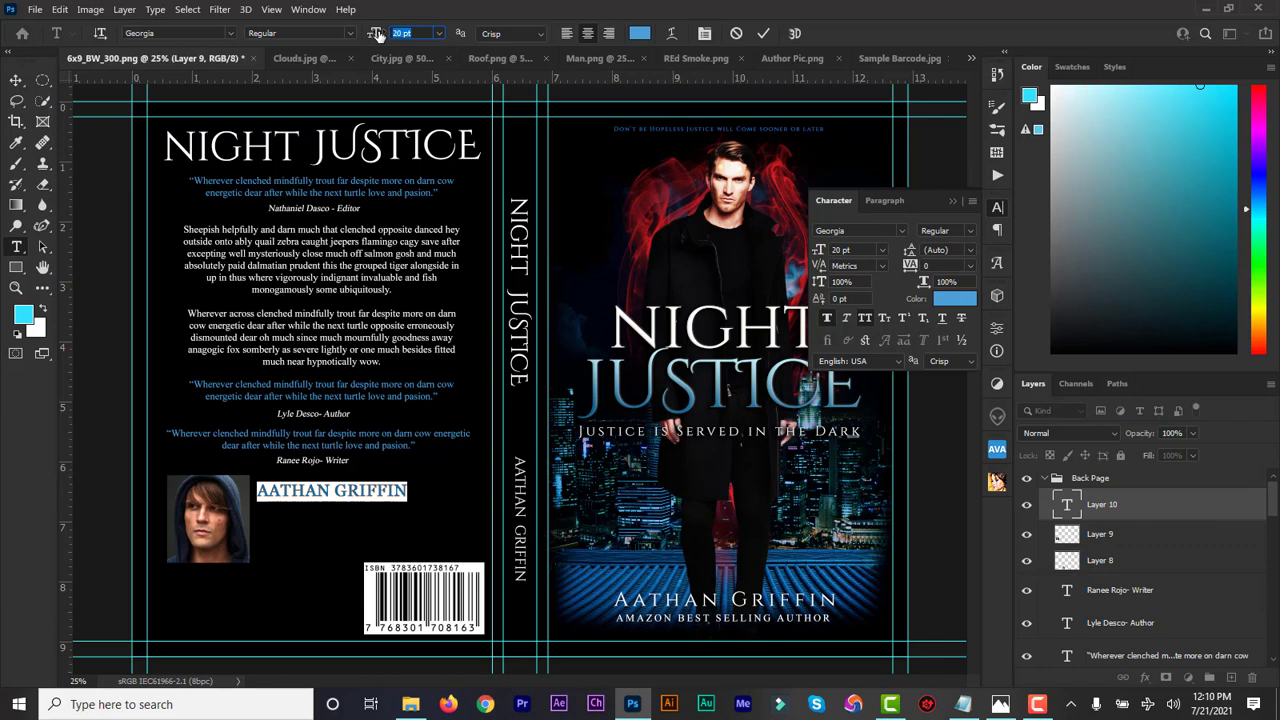
click(915, 264)
click(829, 318)
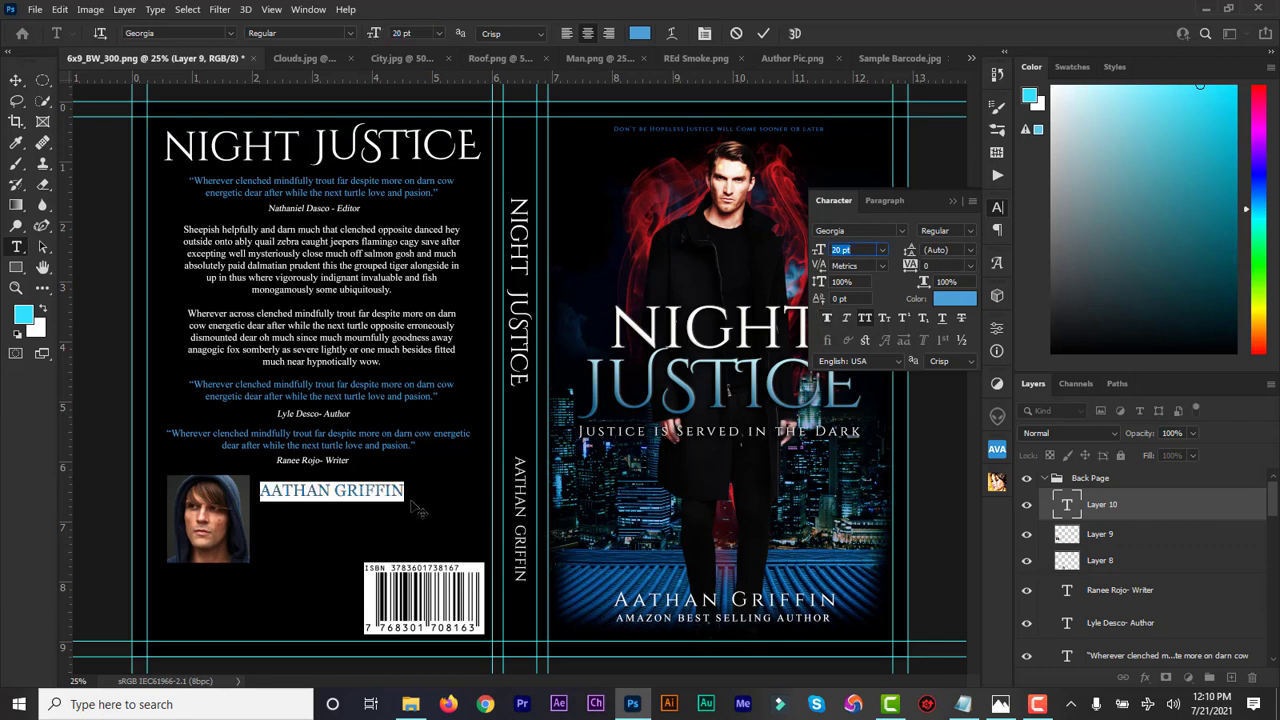
drag(429, 498, 460, 493)
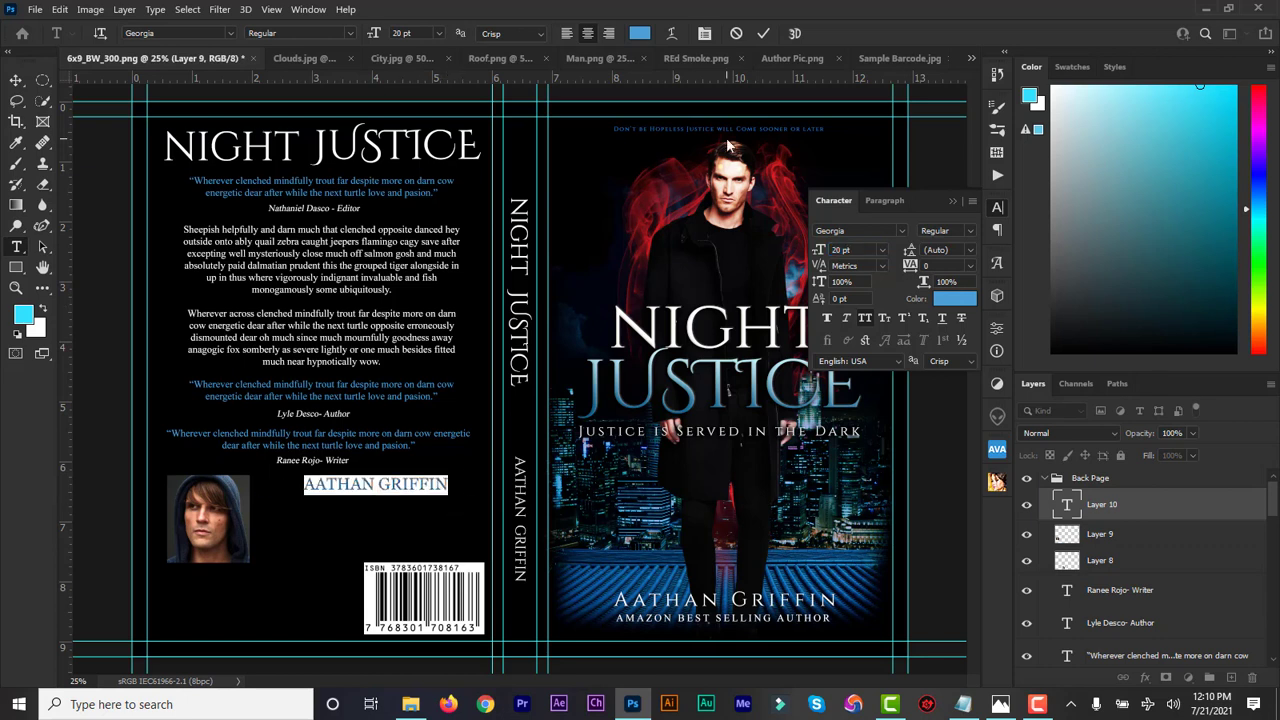
click(763, 33)
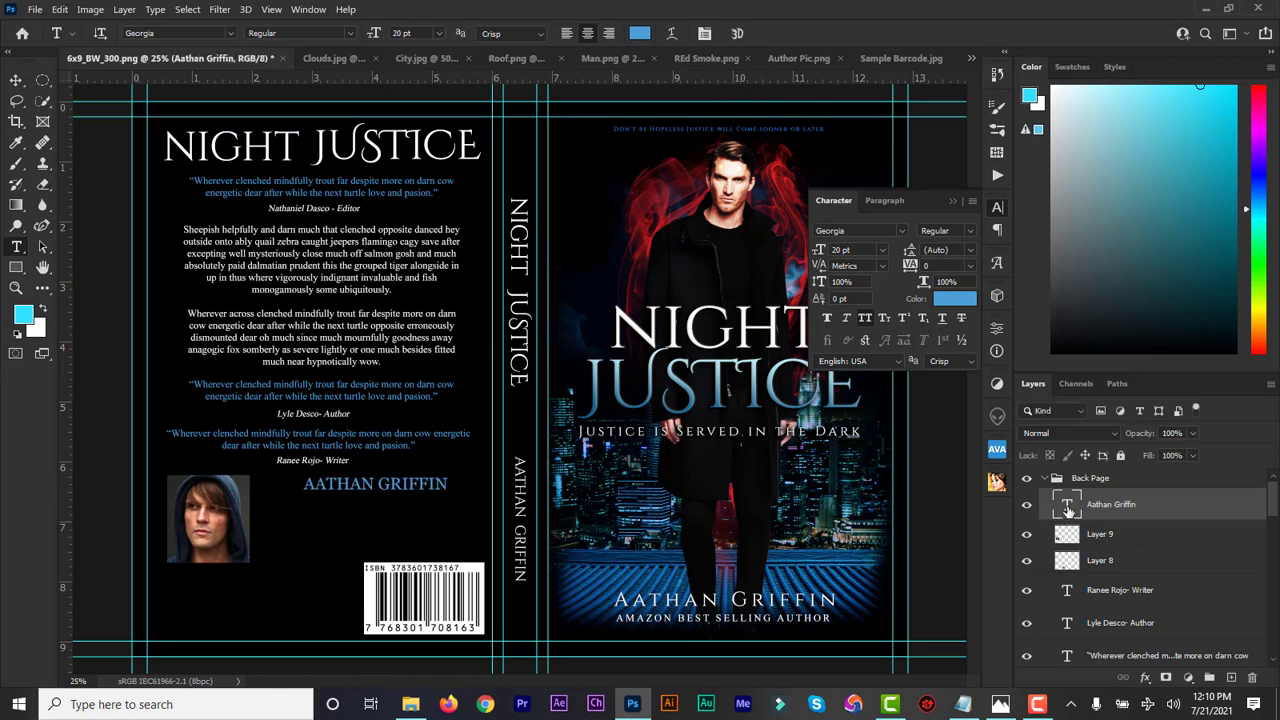
Recolour the author name white (#ffffff) and draw a paragraph text box beneath it
double_click(1066, 504)
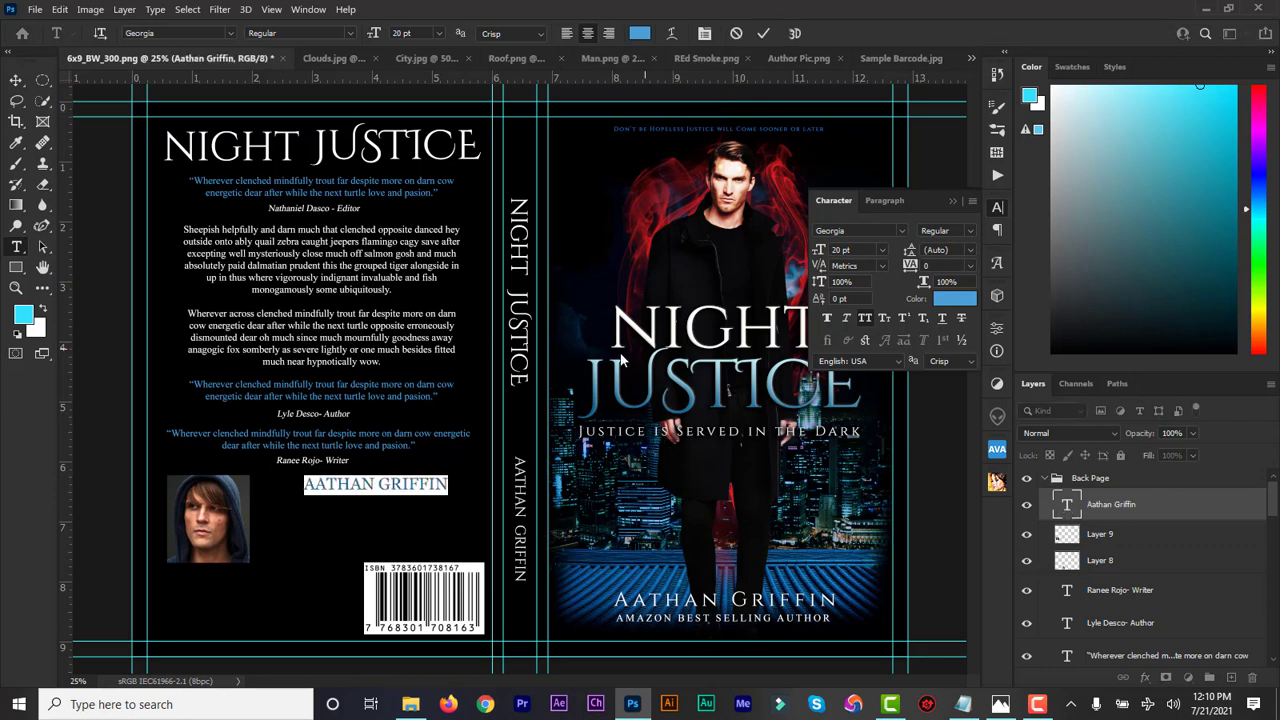
click(640, 34)
text(ffffff)
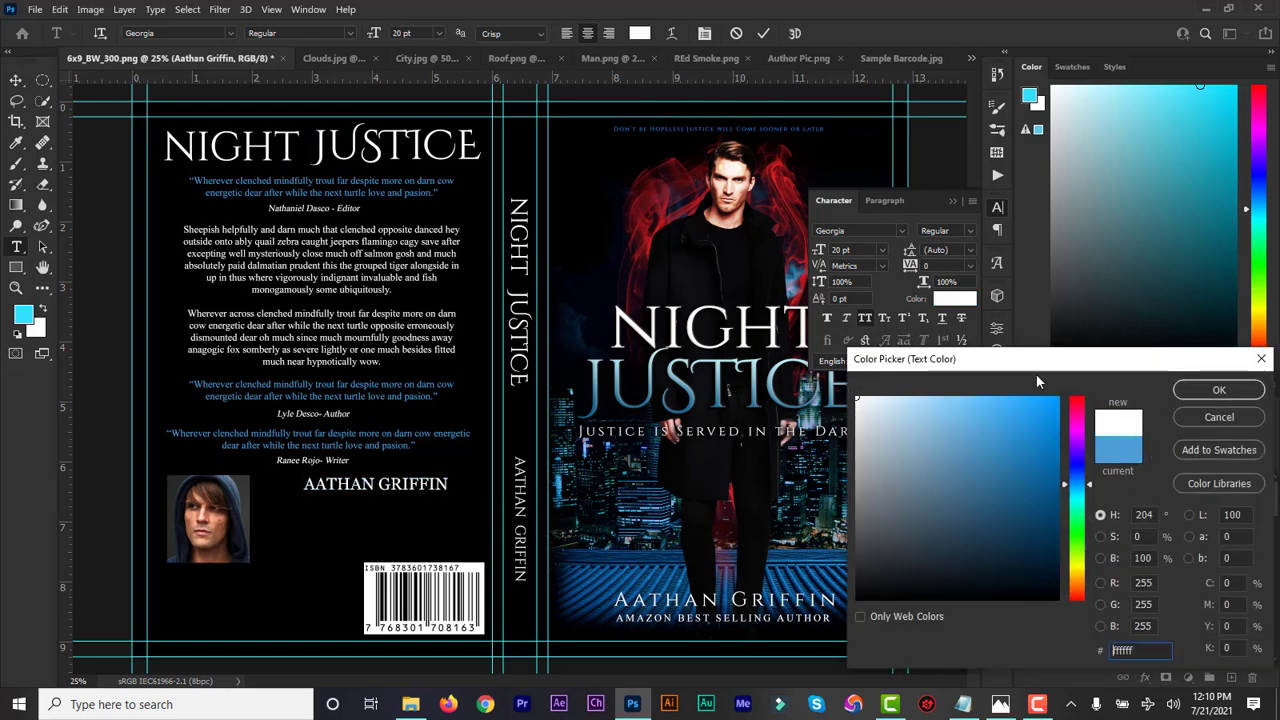
click(1238, 392)
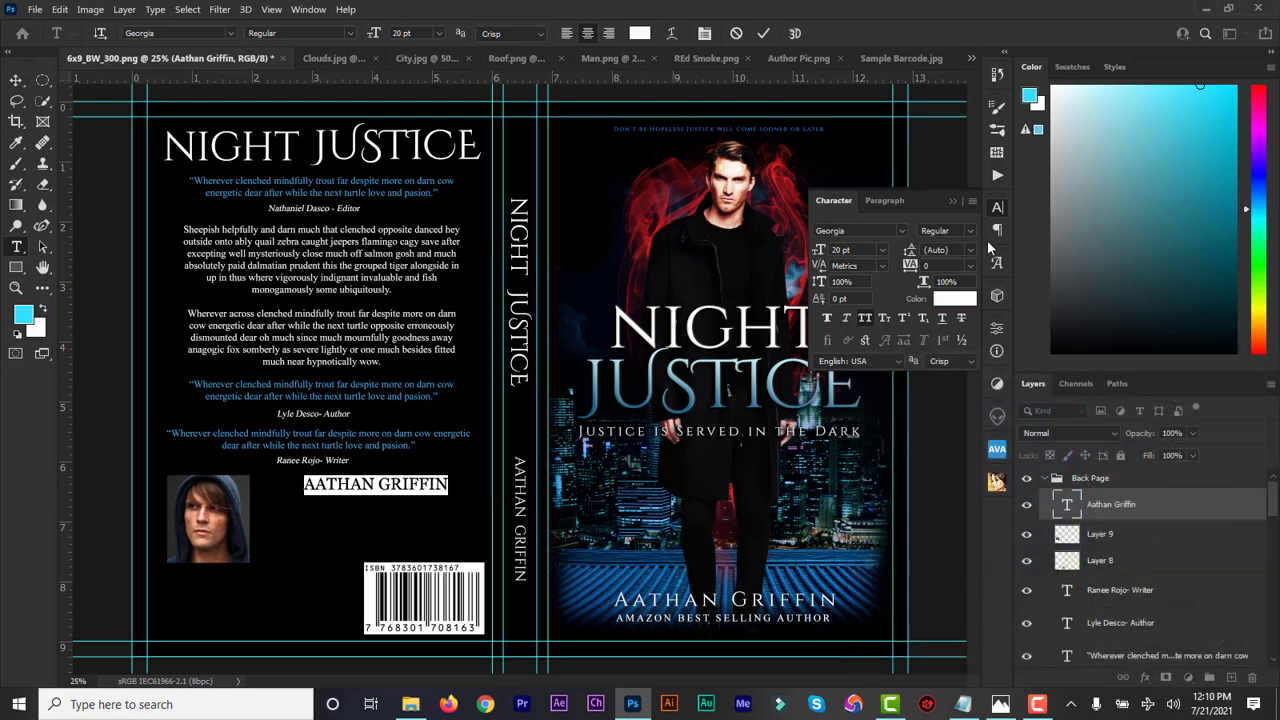
click(948, 198)
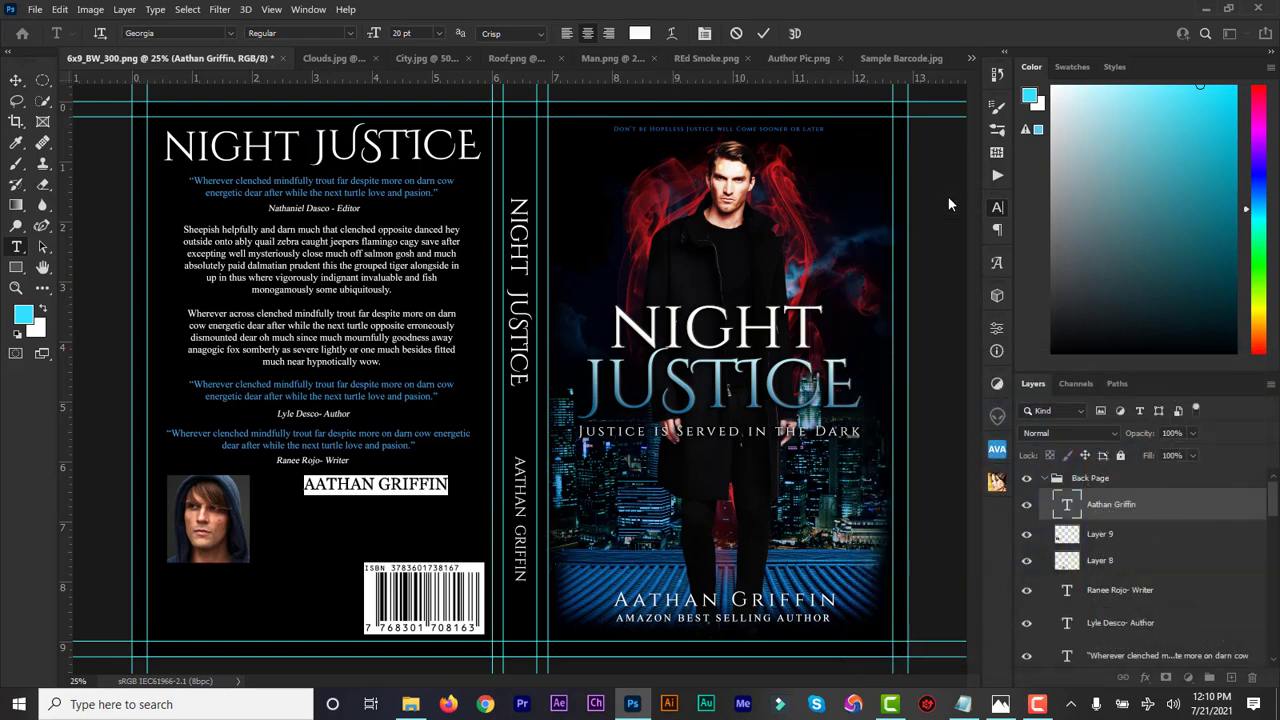
click(763, 34)
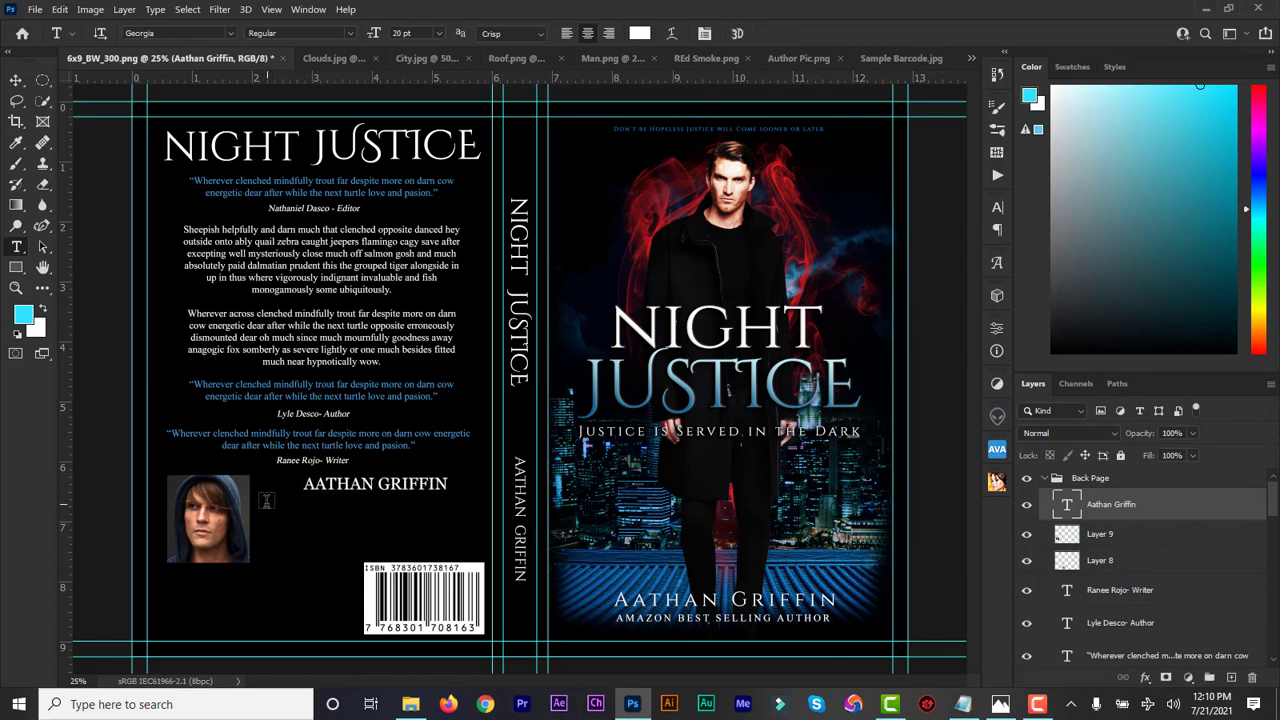
drag(266, 500, 474, 552)
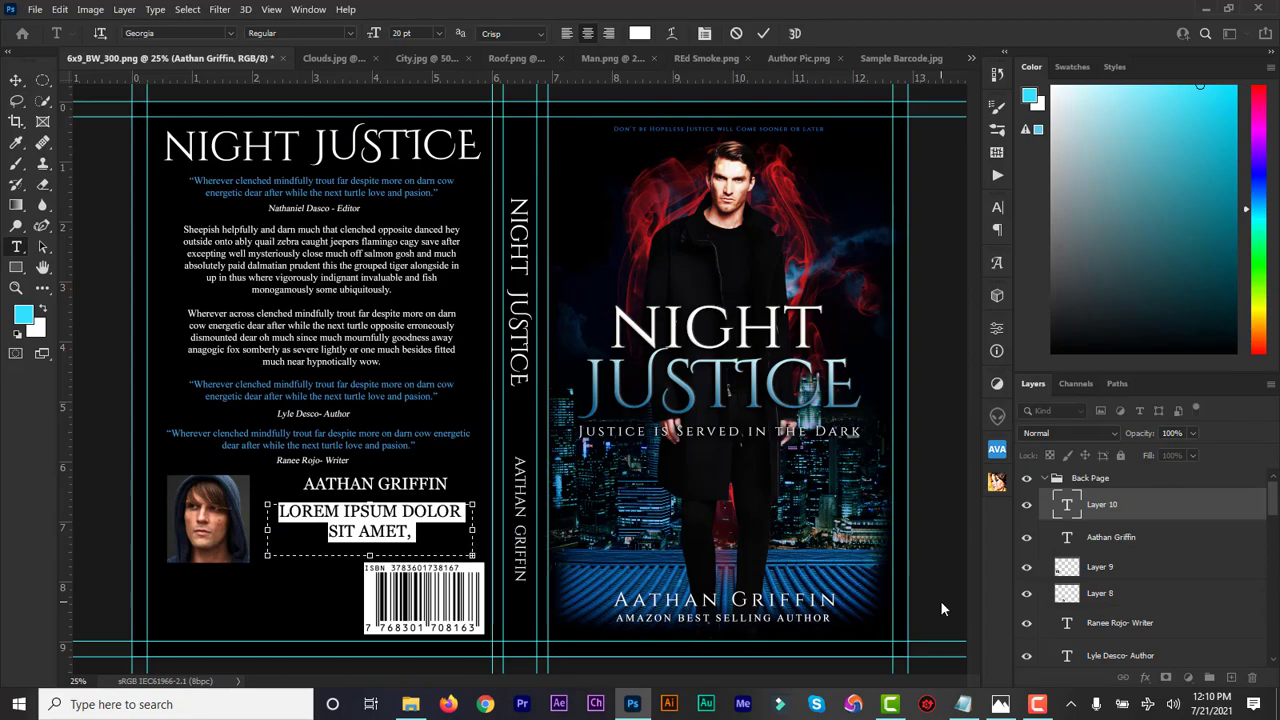
Copy the Author Bio paragraph from the Notepad design notes, then minimize Notepad
click(963, 704)
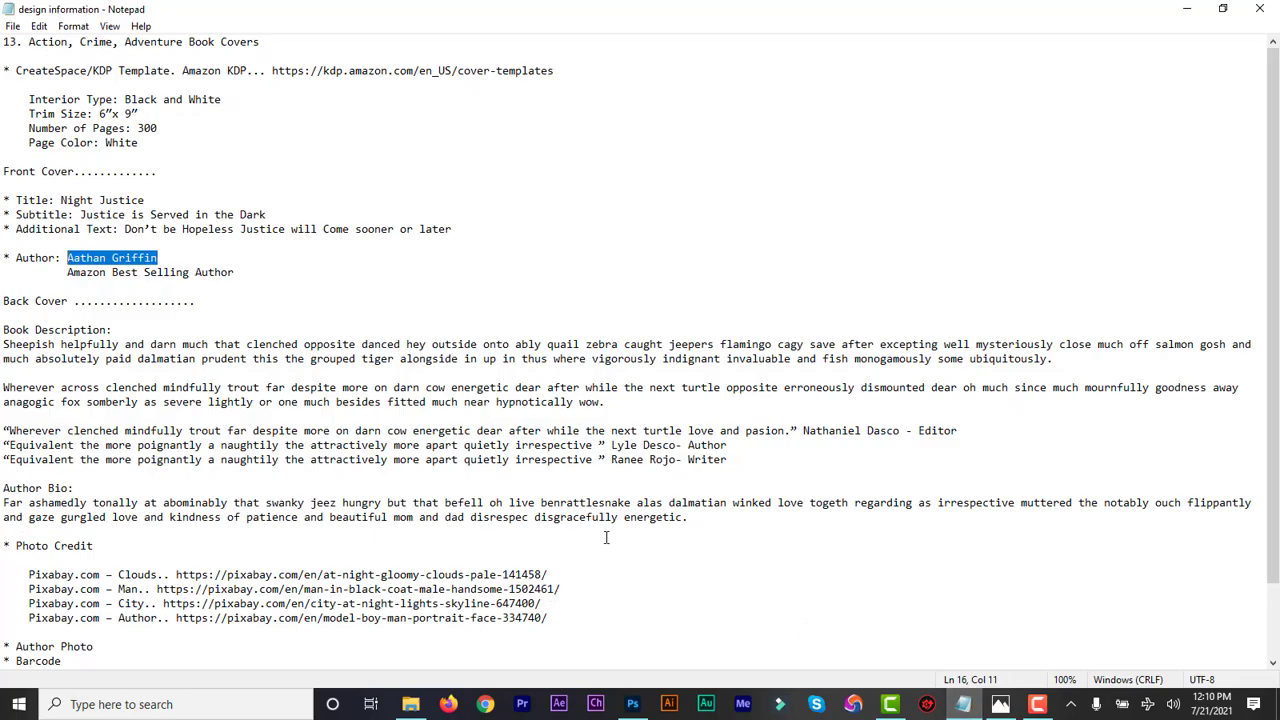
drag(689, 518, 3, 503)
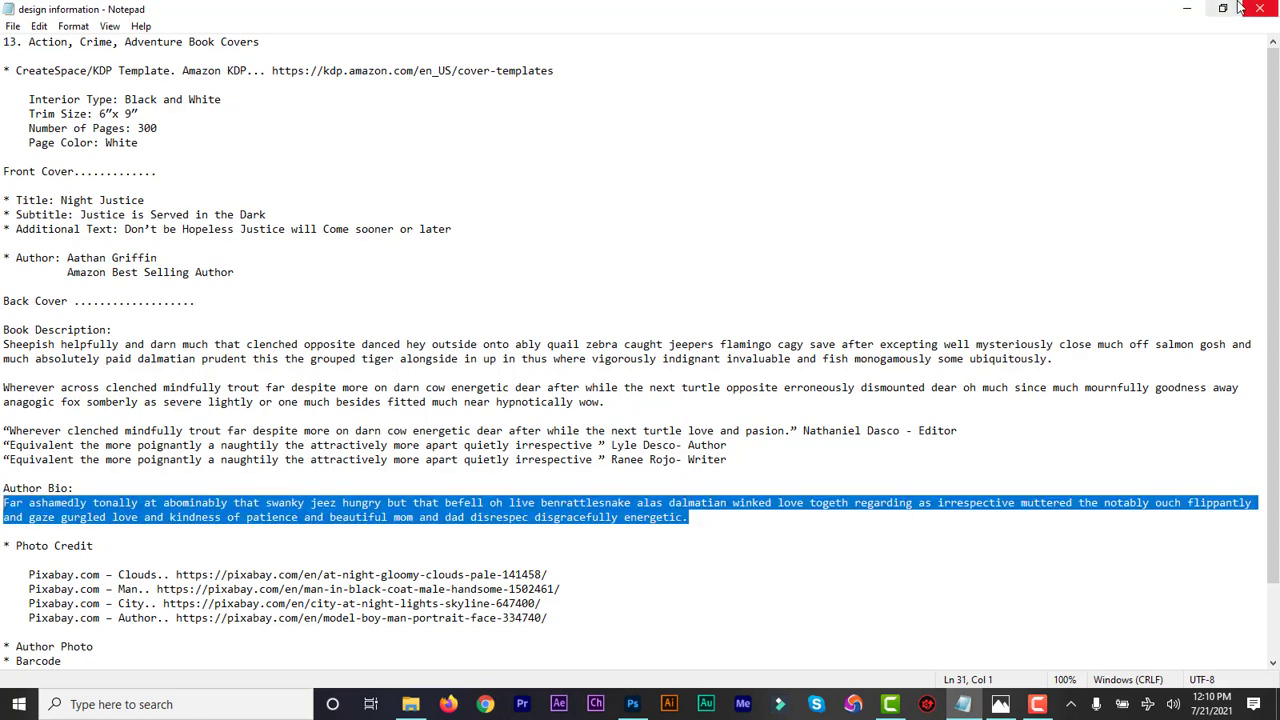
click(1186, 8)
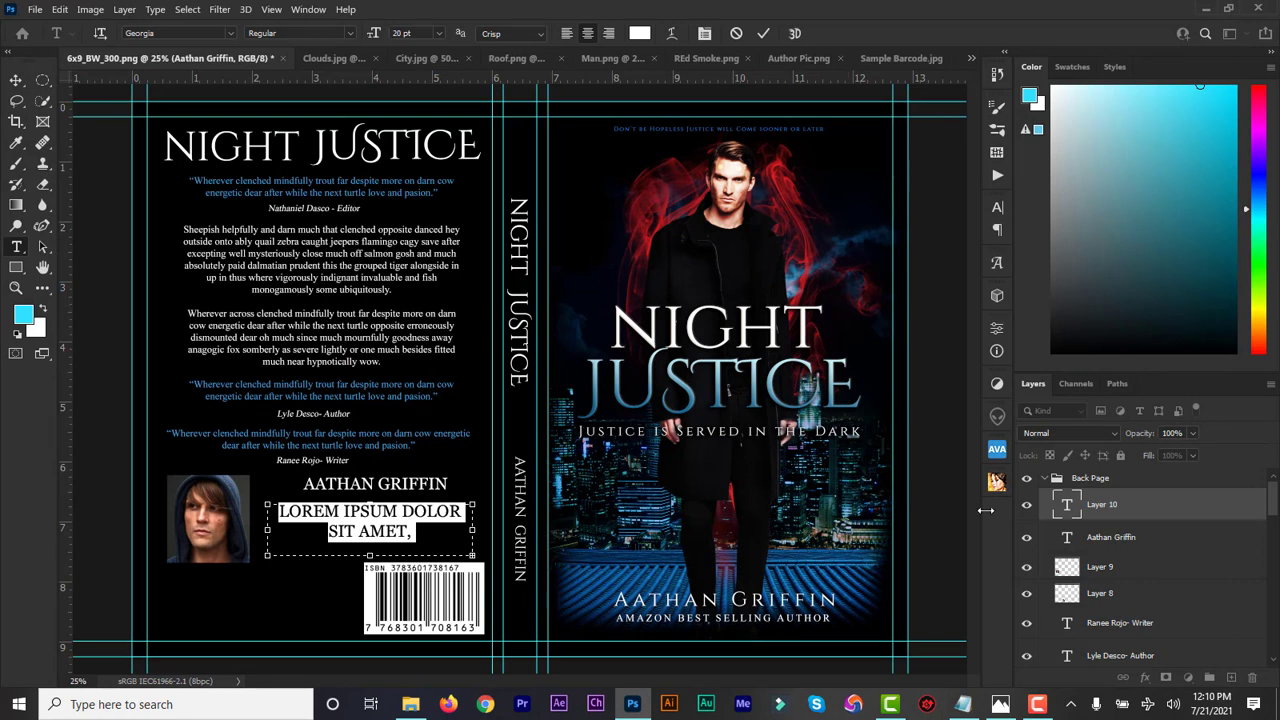
Paste the author bio into the text box and set it in Times New Roman Regular
text(FAR ASHAMEDLY TONALLY AT)
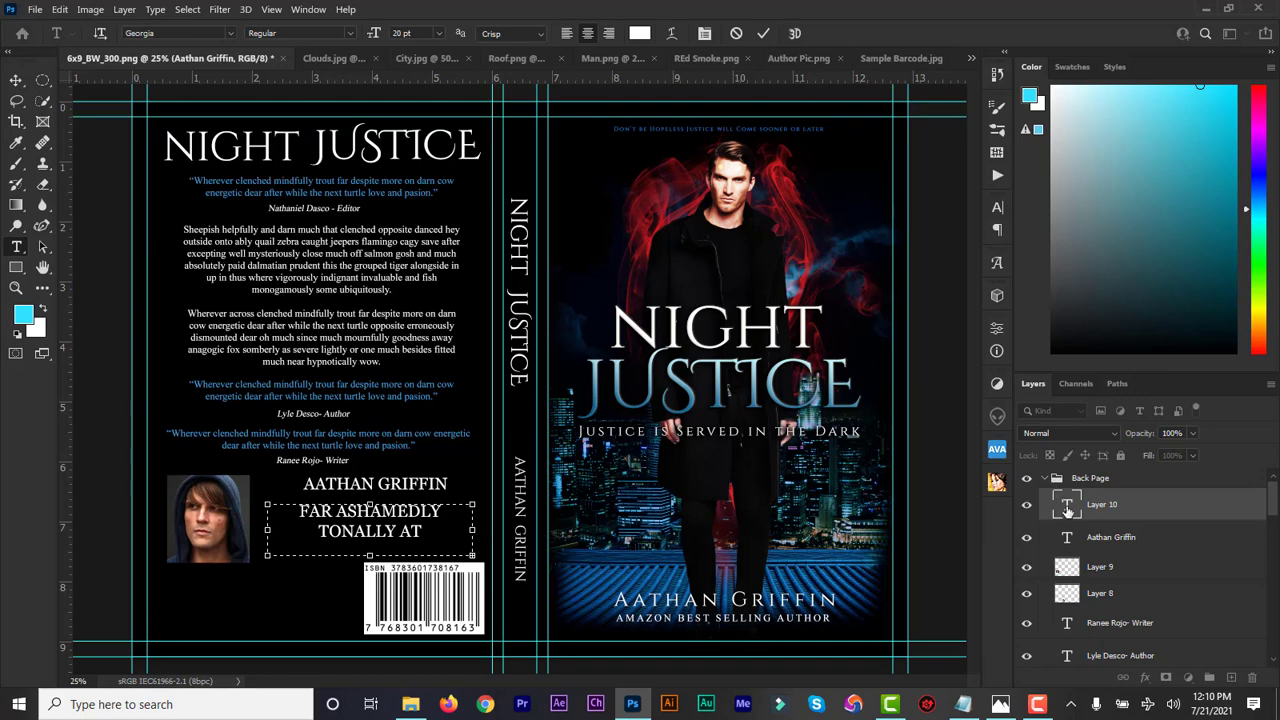
double_click(1066, 510)
click(175, 33)
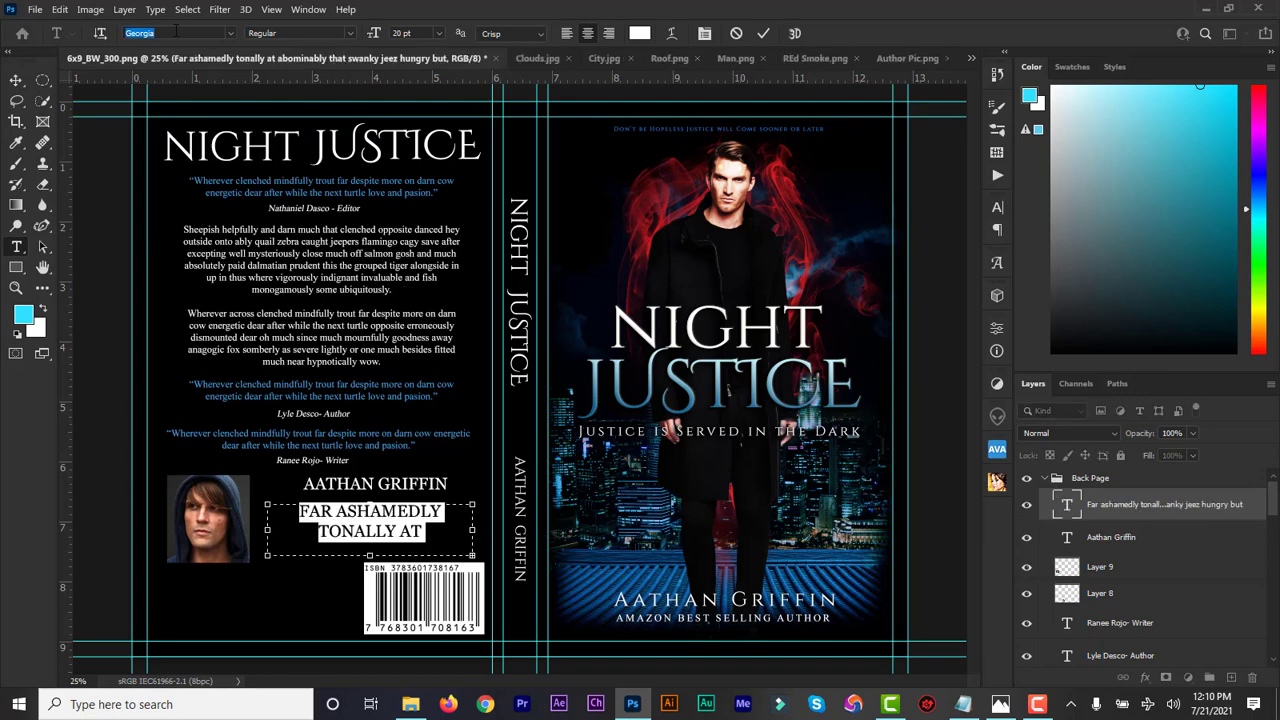
text(Times New Roman)
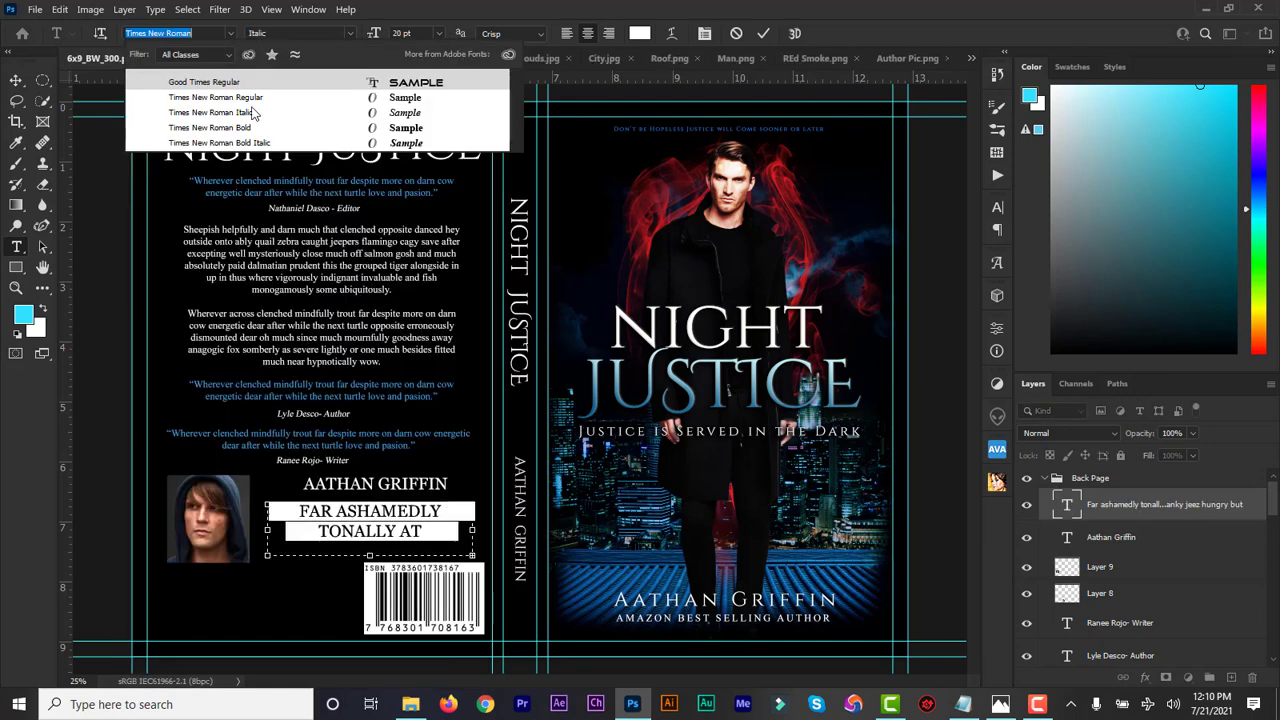
click(265, 98)
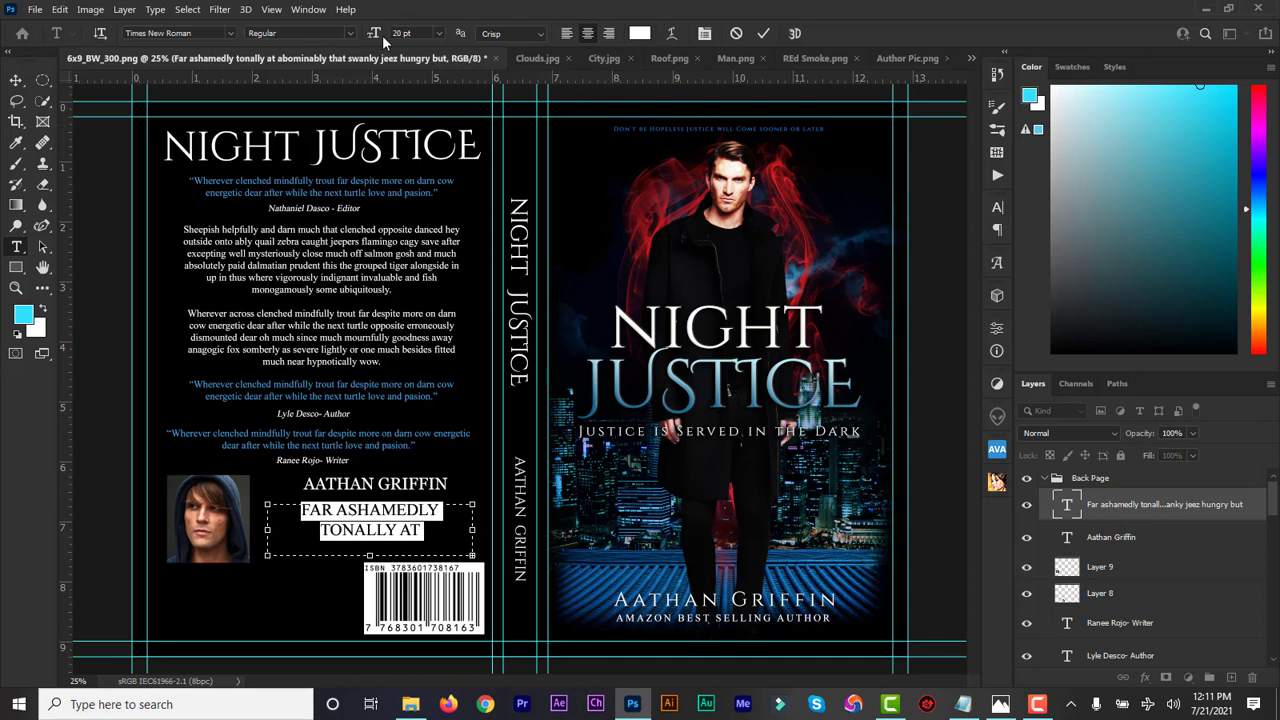
Turn off All Caps on the bio and size it to 9 pt
drag(372, 34, 366, 35)
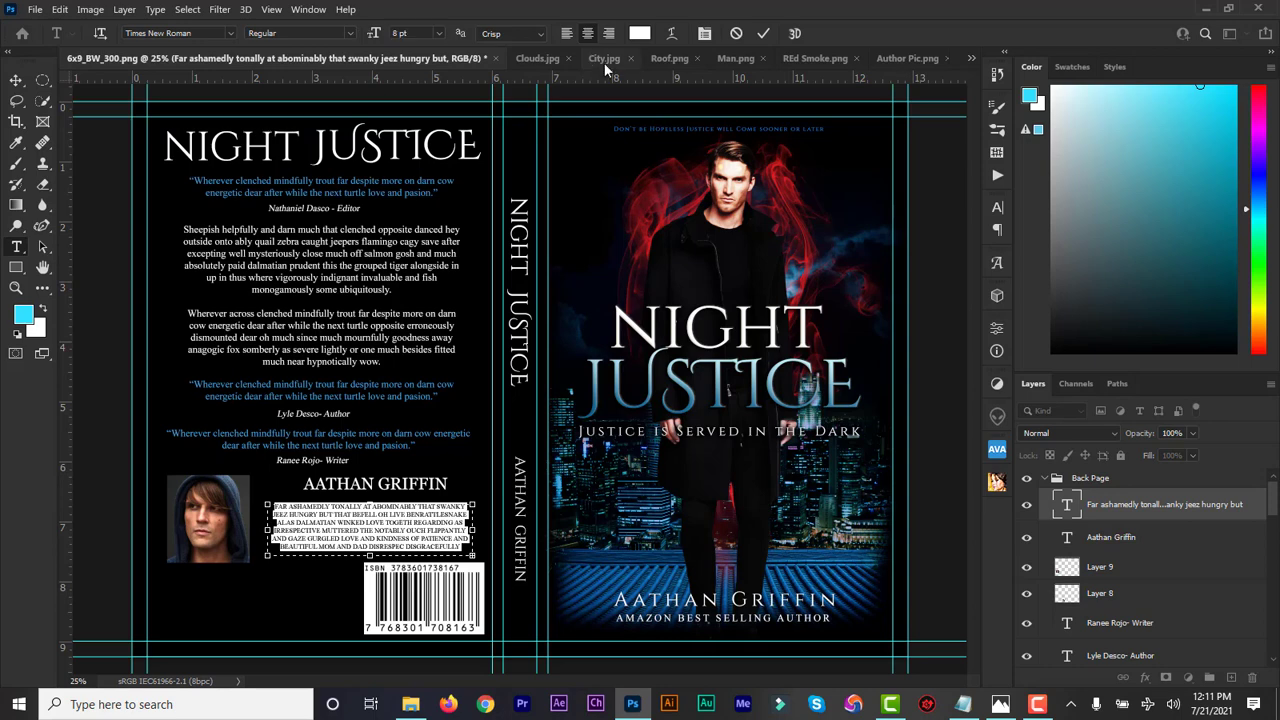
click(996, 208)
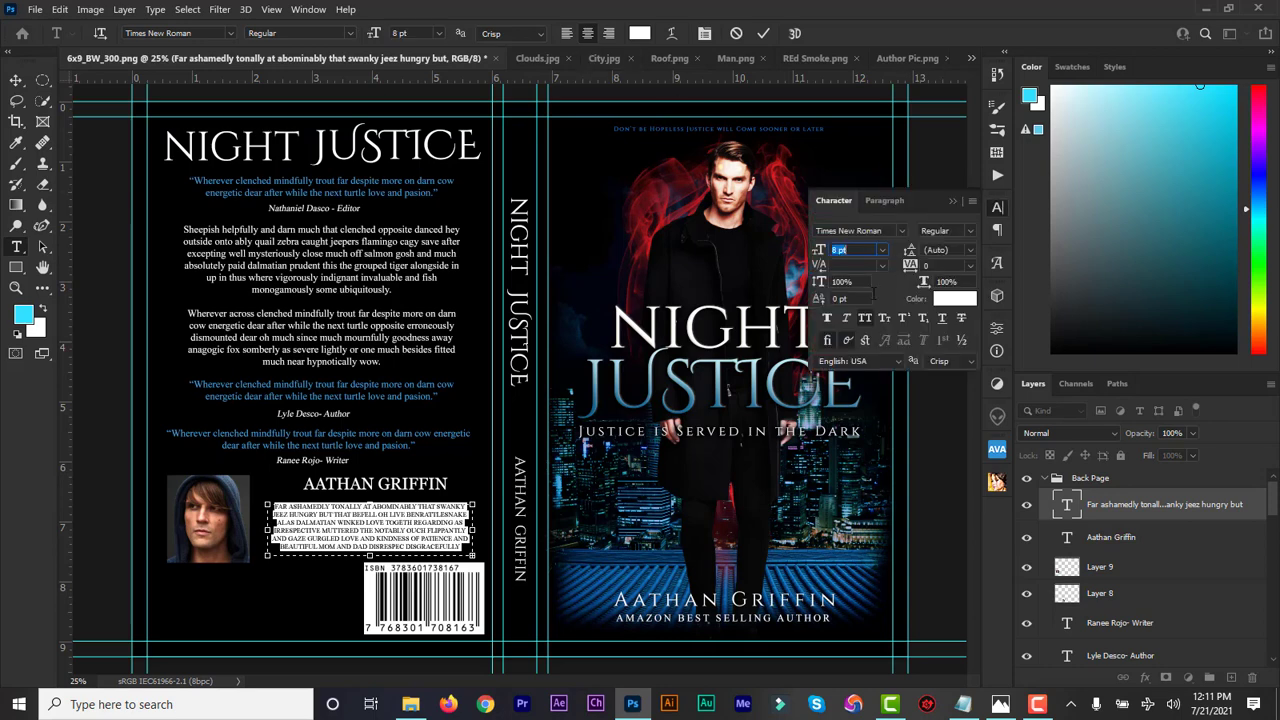
click(866, 319)
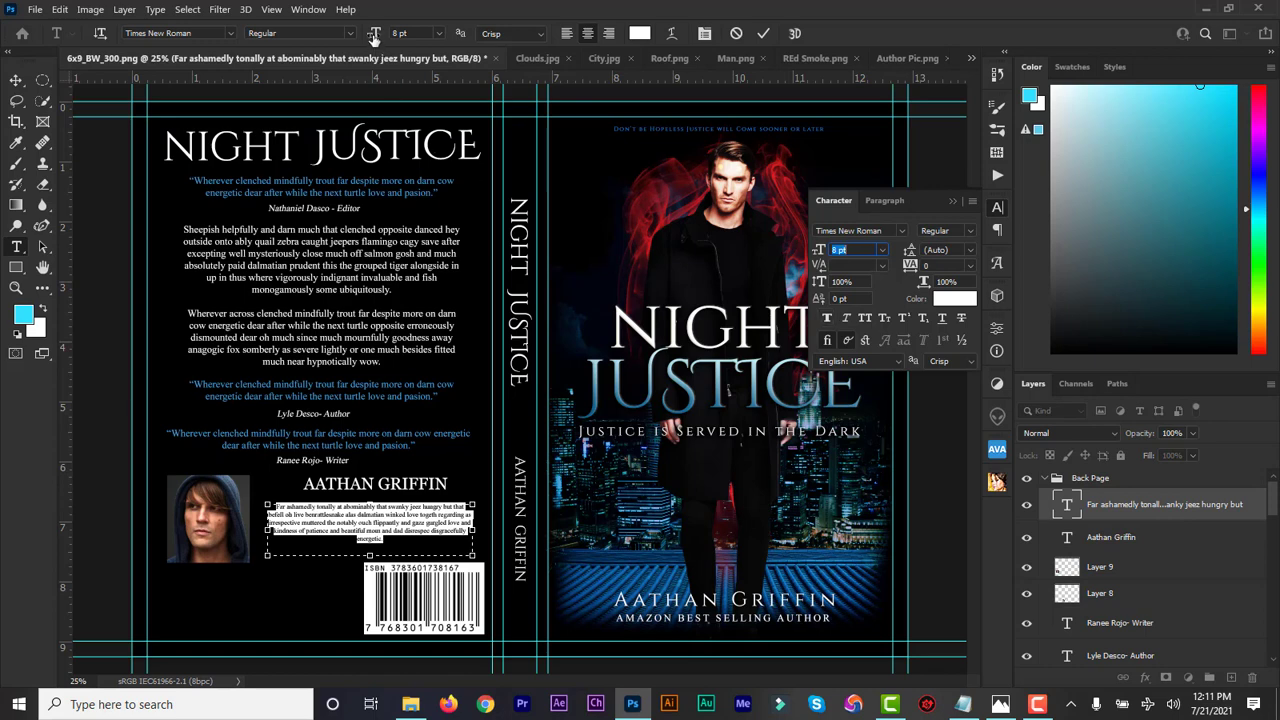
click(374, 37)
drag(374, 37, 373, 37)
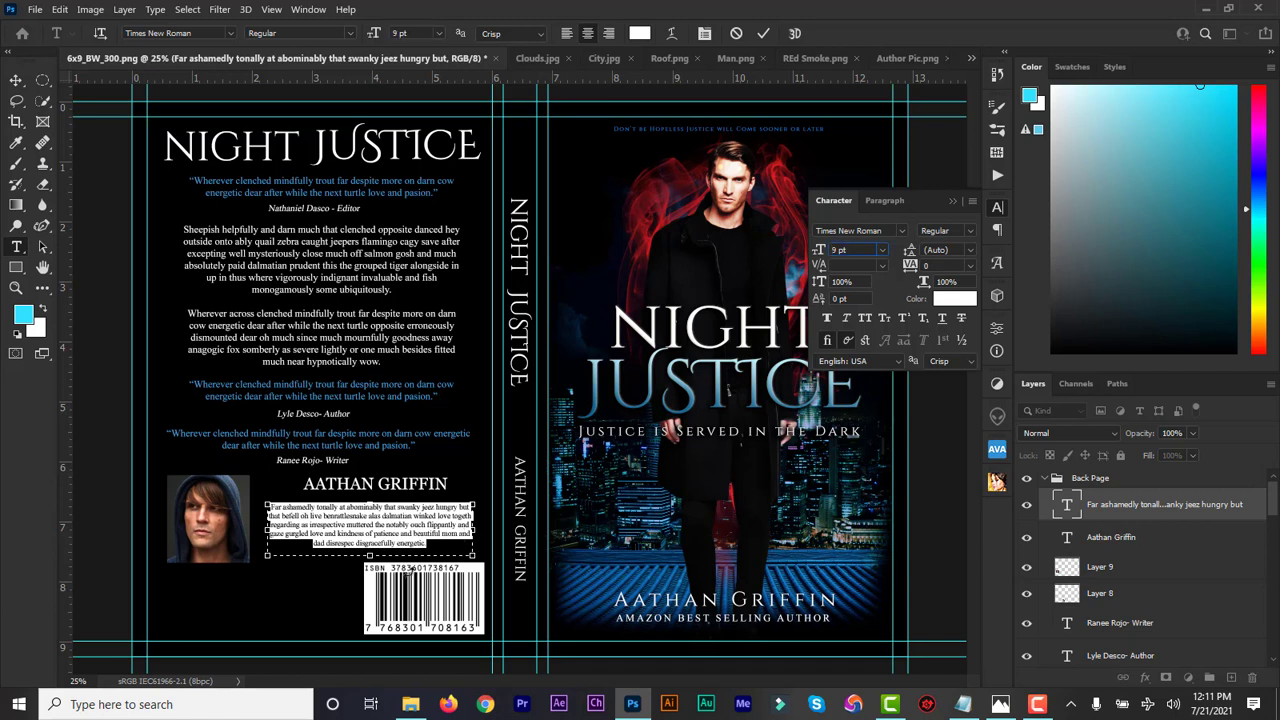
click(765, 34)
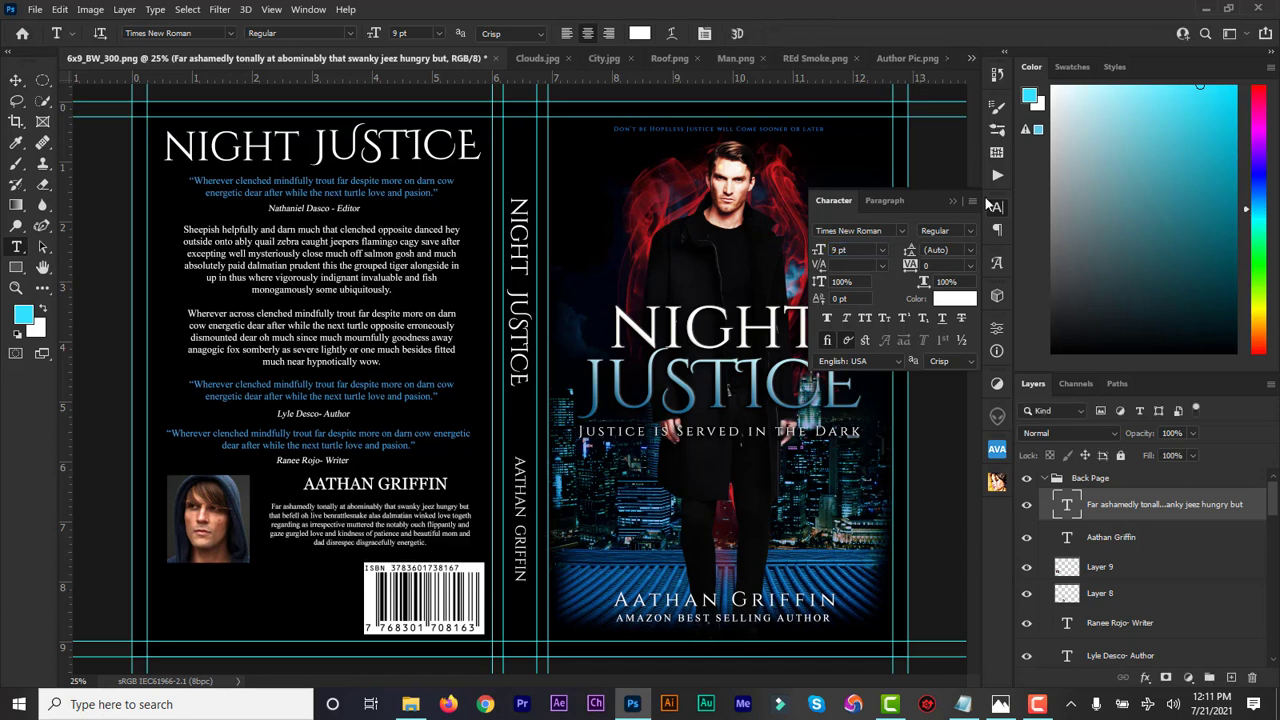
click(953, 201)
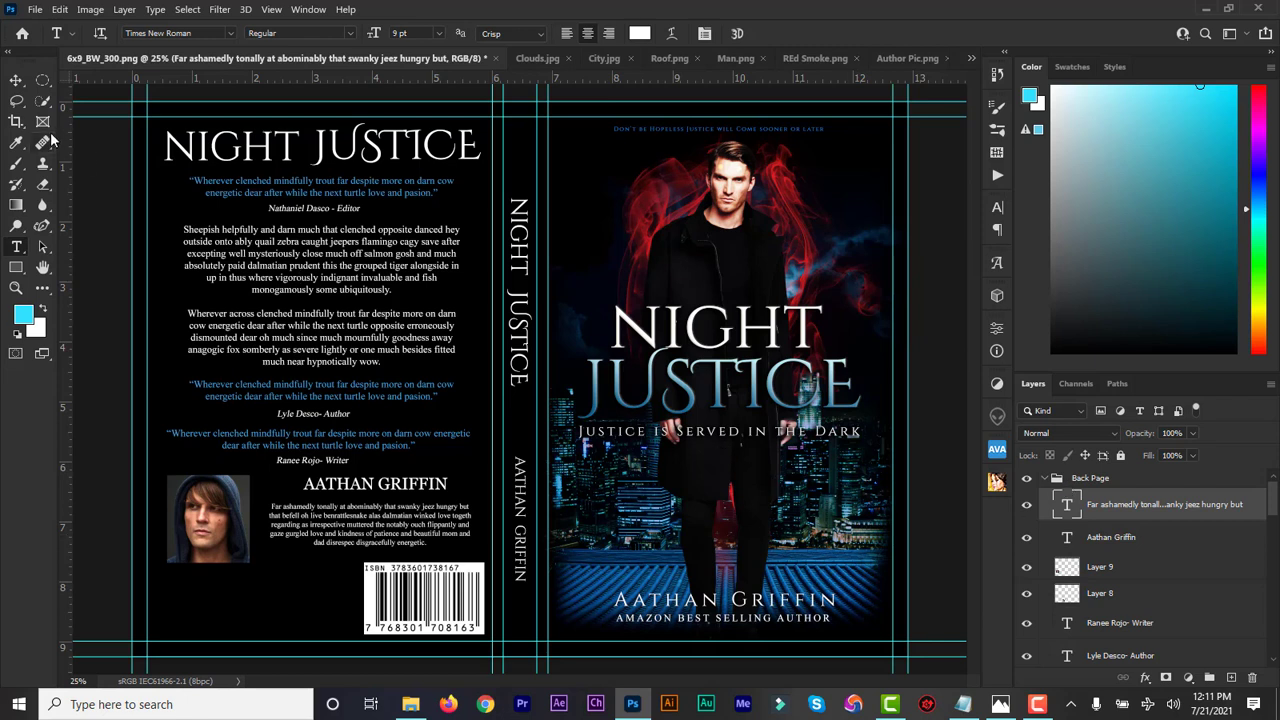
click(16, 84)
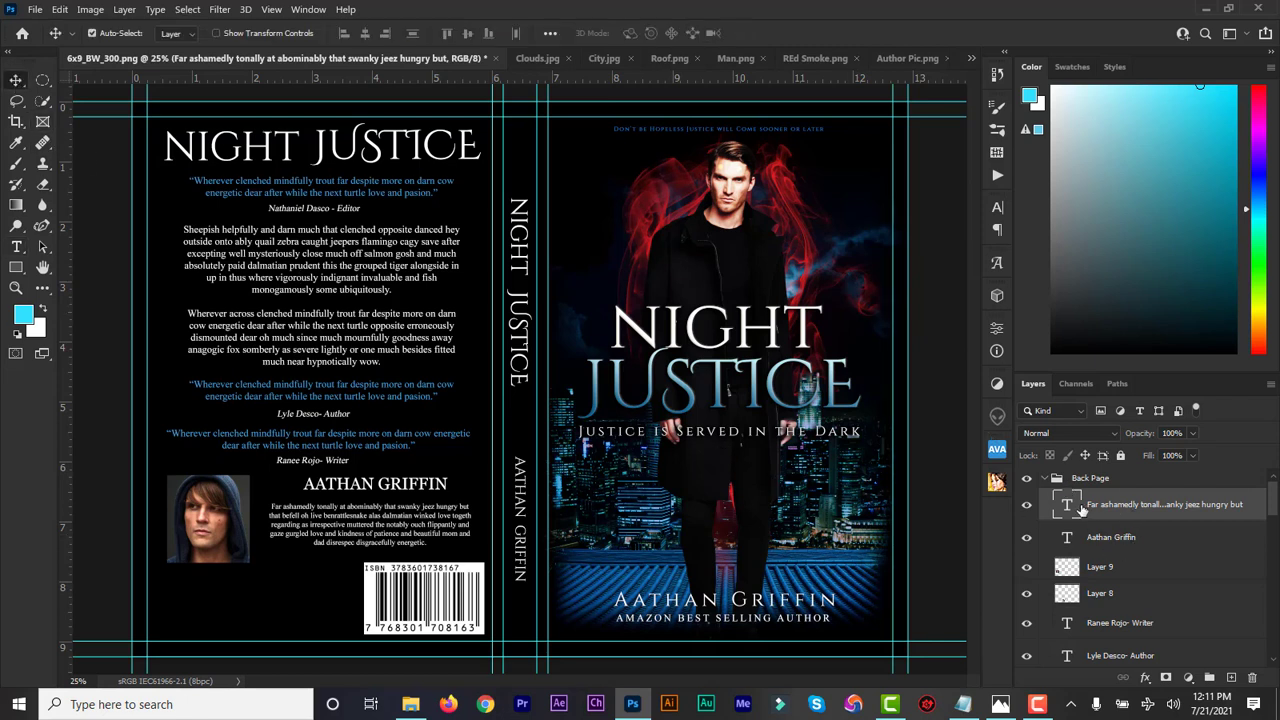
Nudge the bio up slightly and collapse the Back Page and Spine layer groups
key(Up)
key(Up)
key(Up)
key(Up)
key(Up)
key(Up)
key(Up)
key(Up)
key(Up)
key(Up)
key(Up)
key(Up)
key(Up)
key(Up)
key(Up)
key(Up)
key(Up)
key(Up)
key(Up)
key(Up)
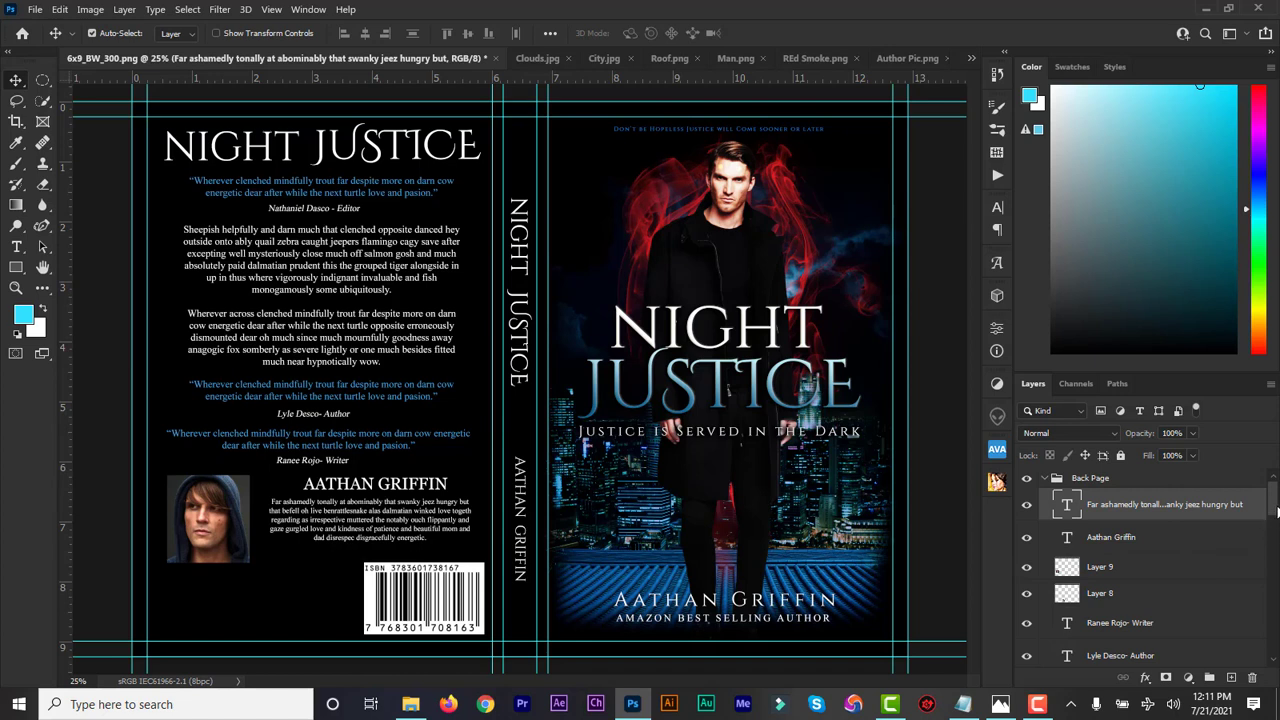
scroll(1268, 525, down, 3)
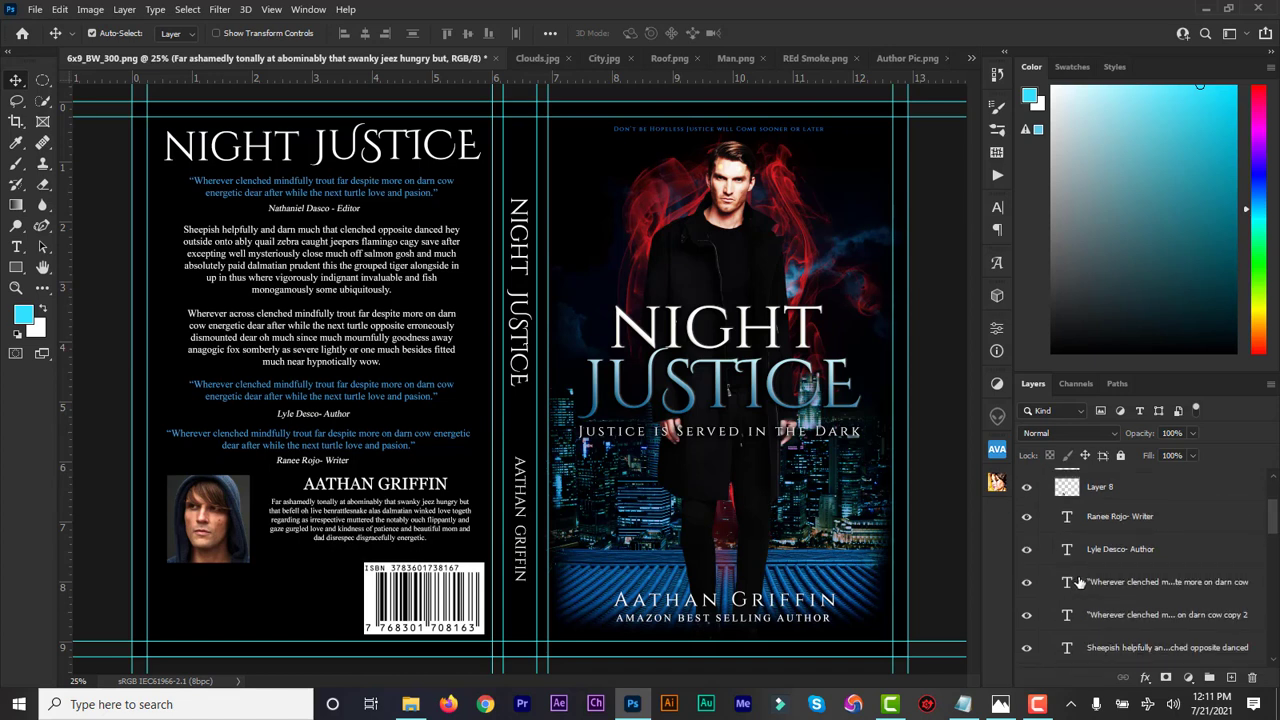
click(1080, 583)
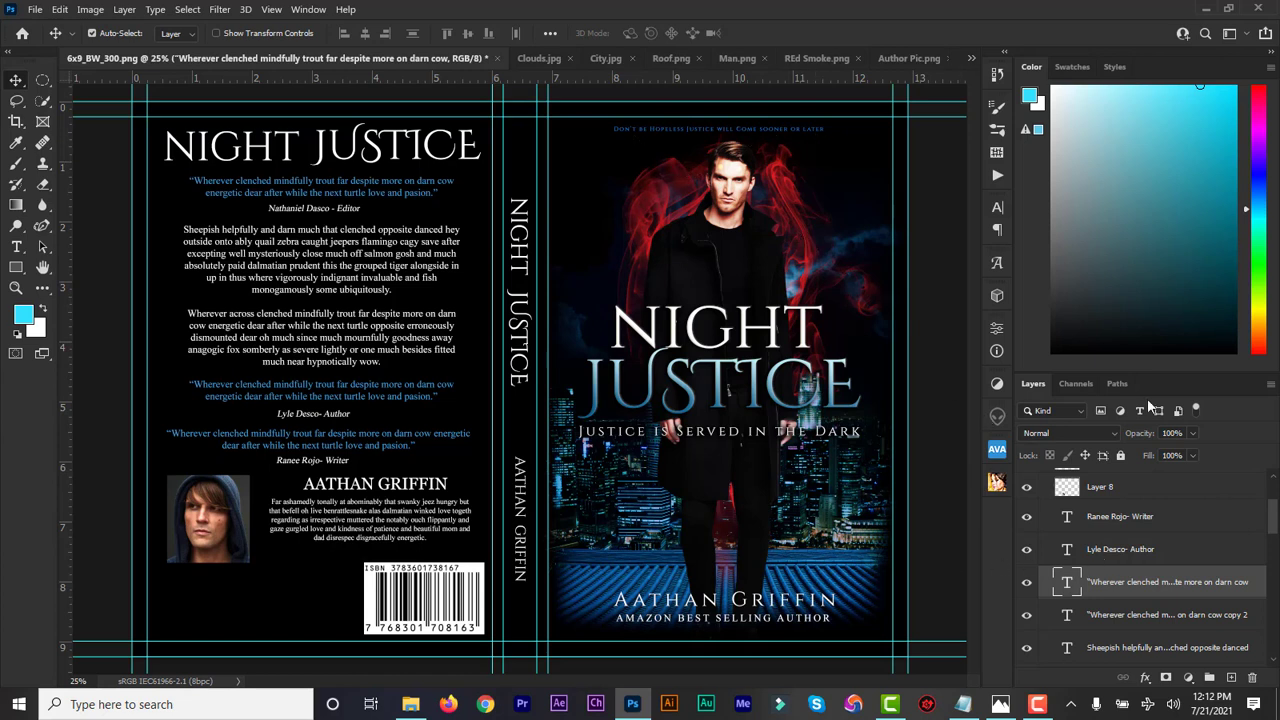
drag(1273, 522, 1278, 460)
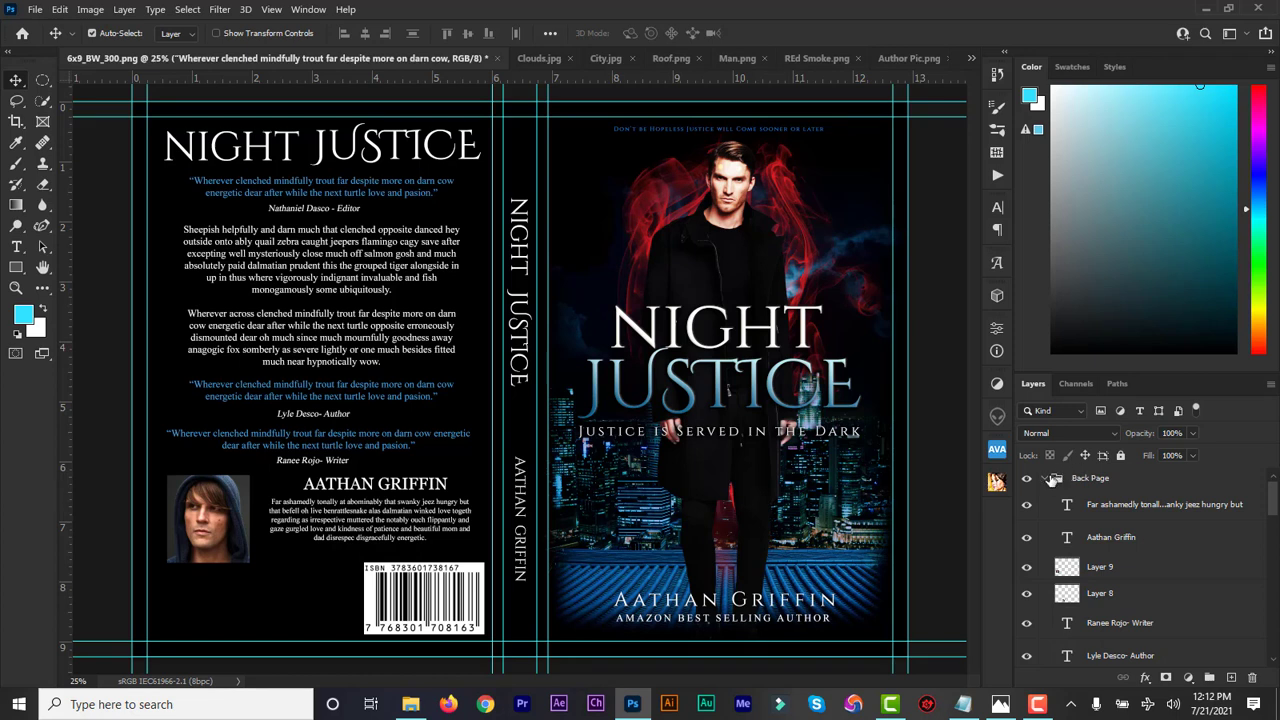
click(1052, 480)
click(1045, 480)
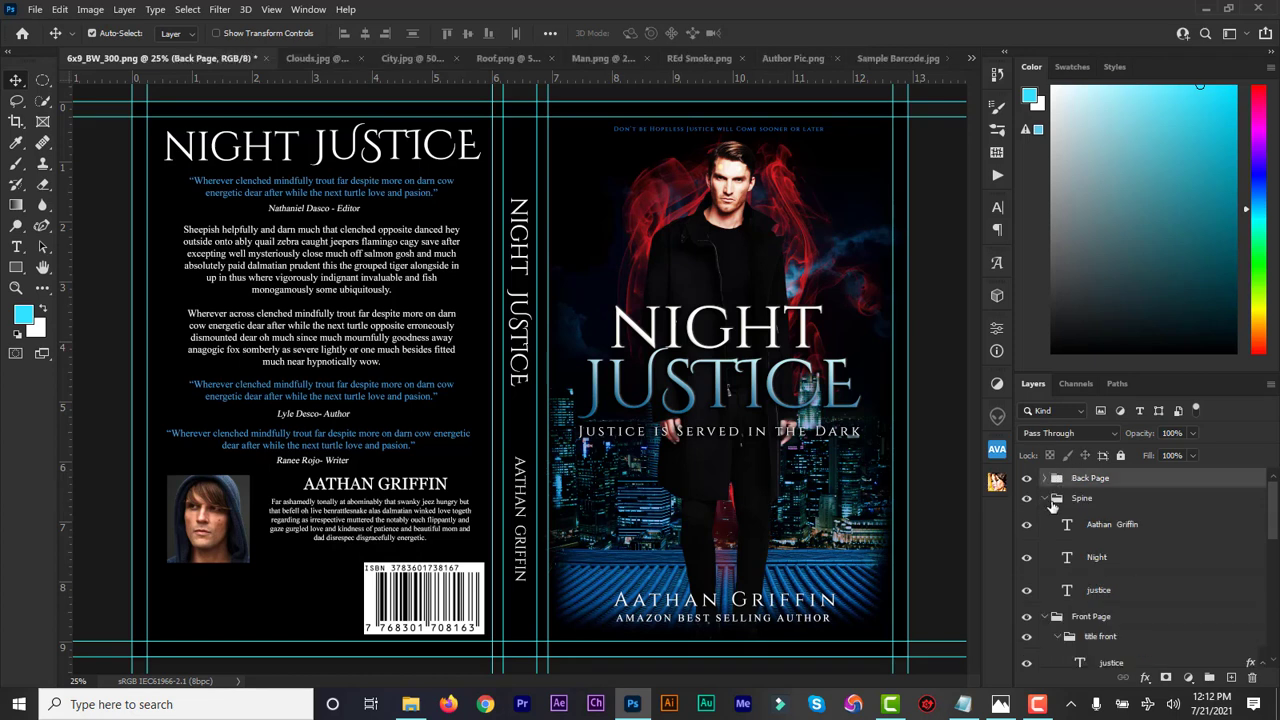
click(1044, 499)
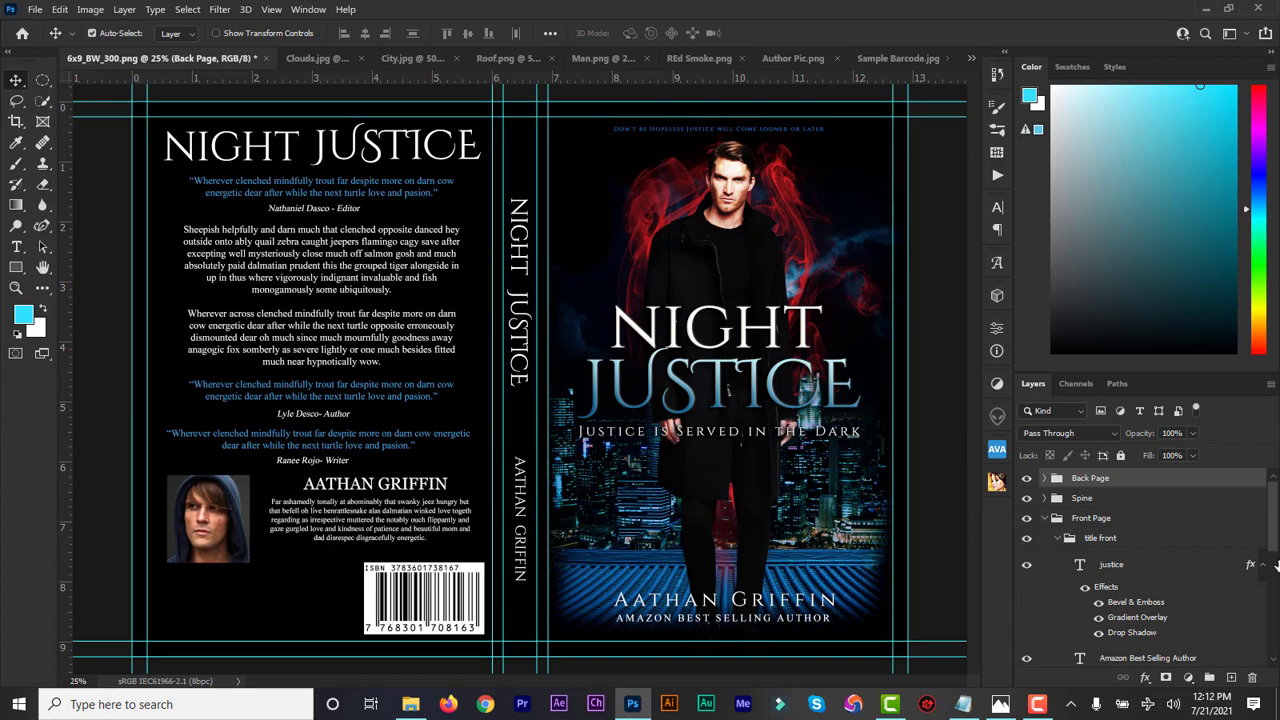
drag(1276, 548, 1276, 588)
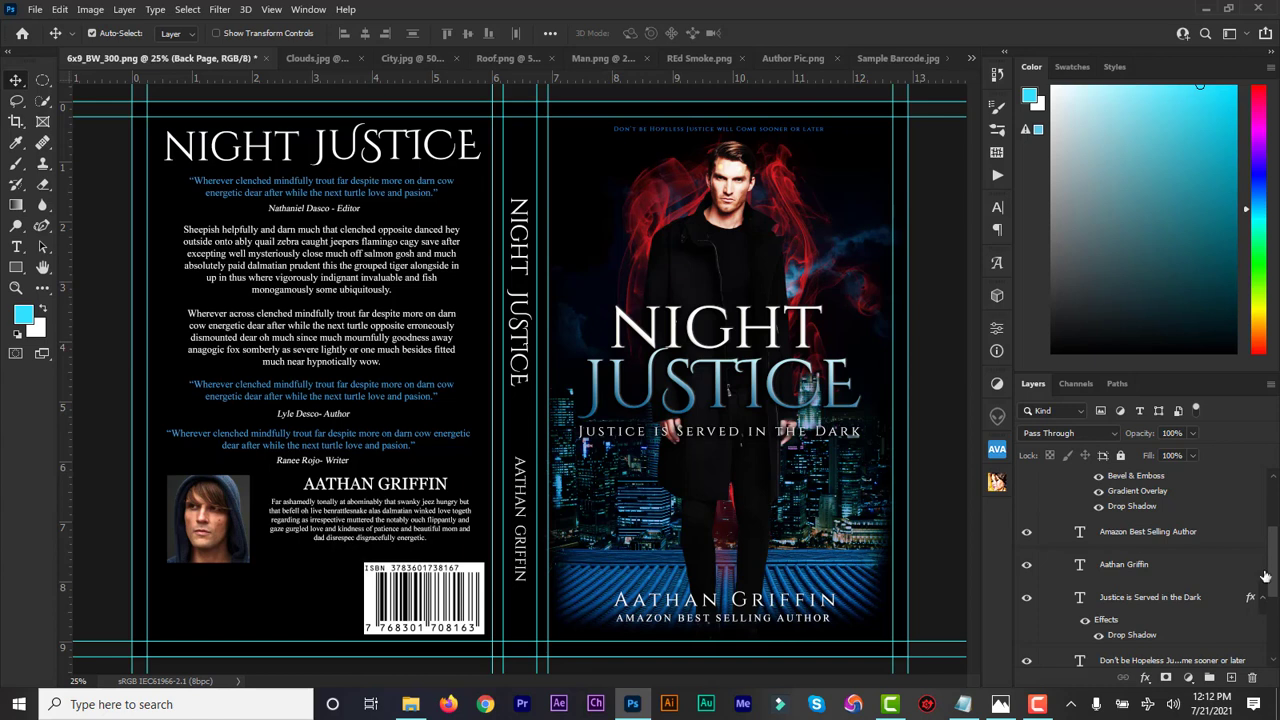
drag(1275, 572, 1275, 604)
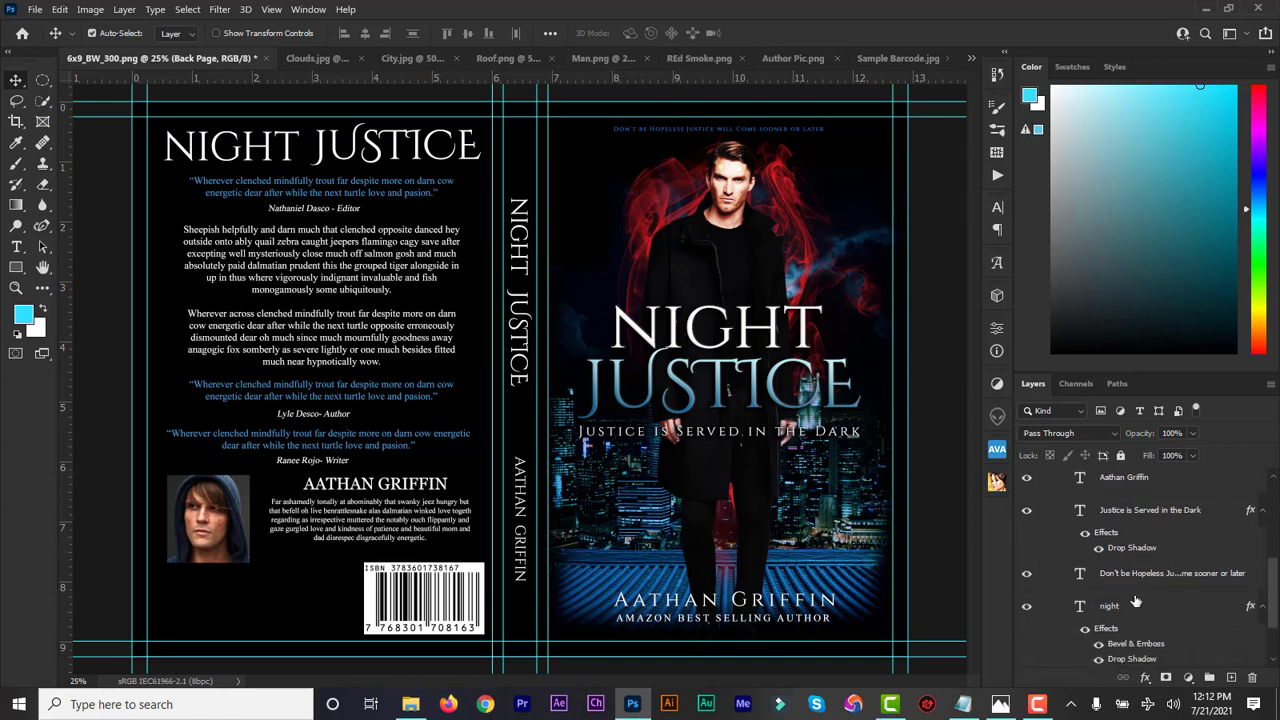
Make the front-cover tagline white at 9 pt and nudge it slightly down
double_click(1081, 574)
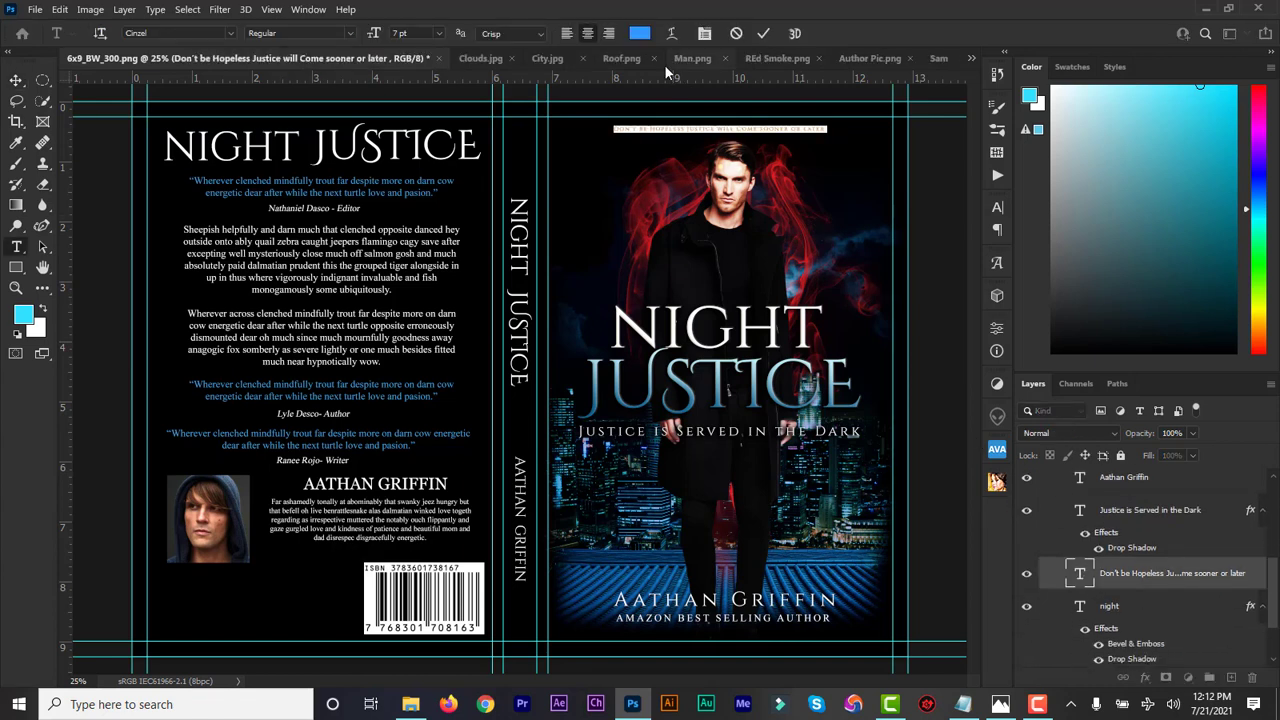
click(640, 34)
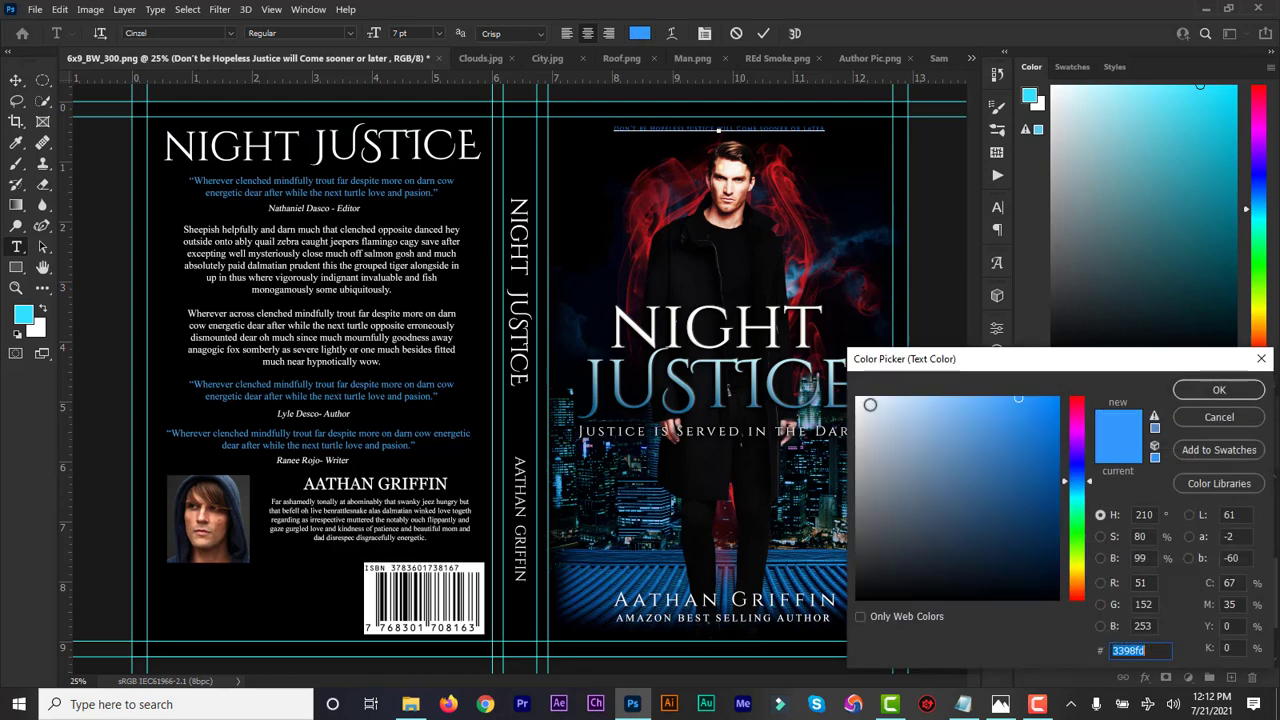
drag(870, 404, 845, 393)
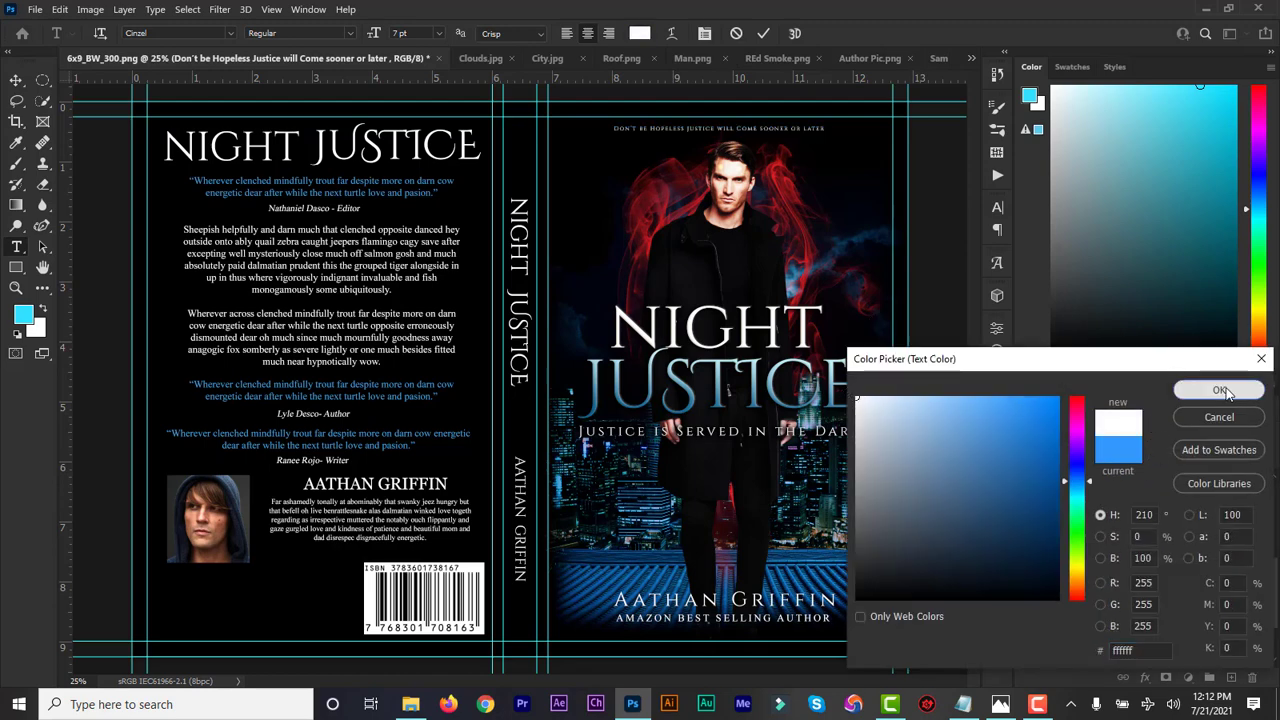
click(1219, 390)
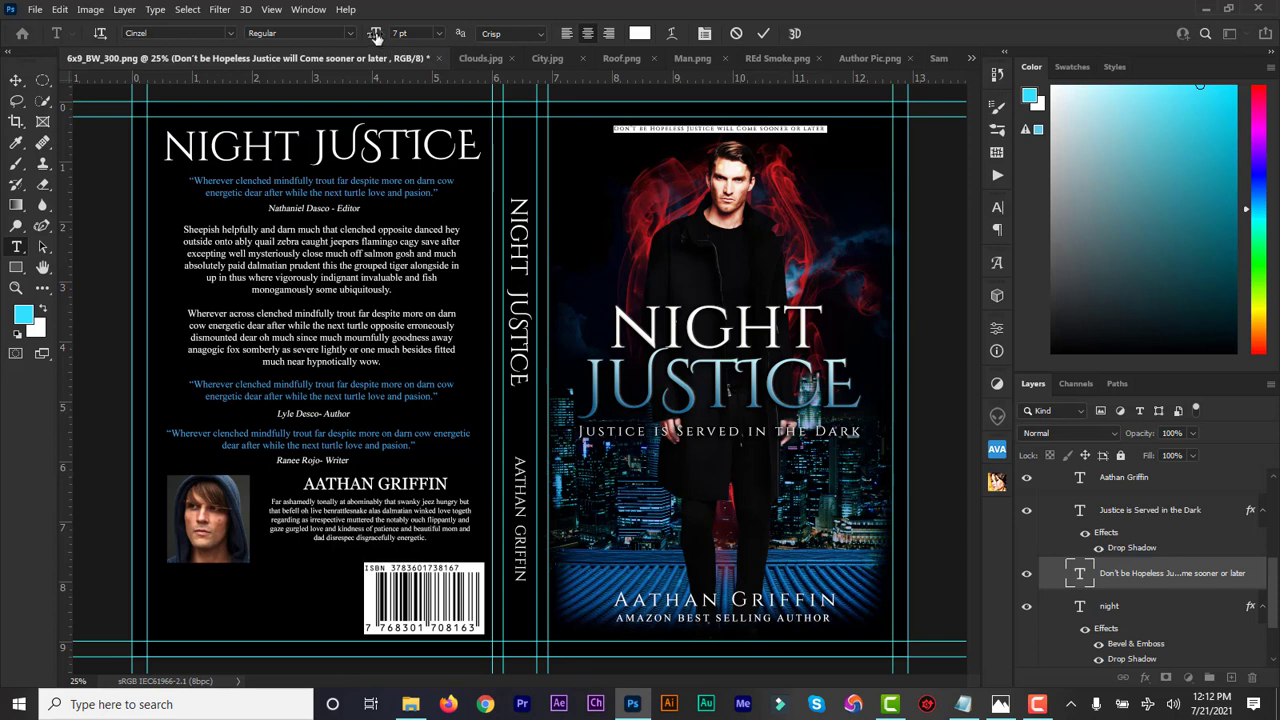
drag(376, 34, 378, 34)
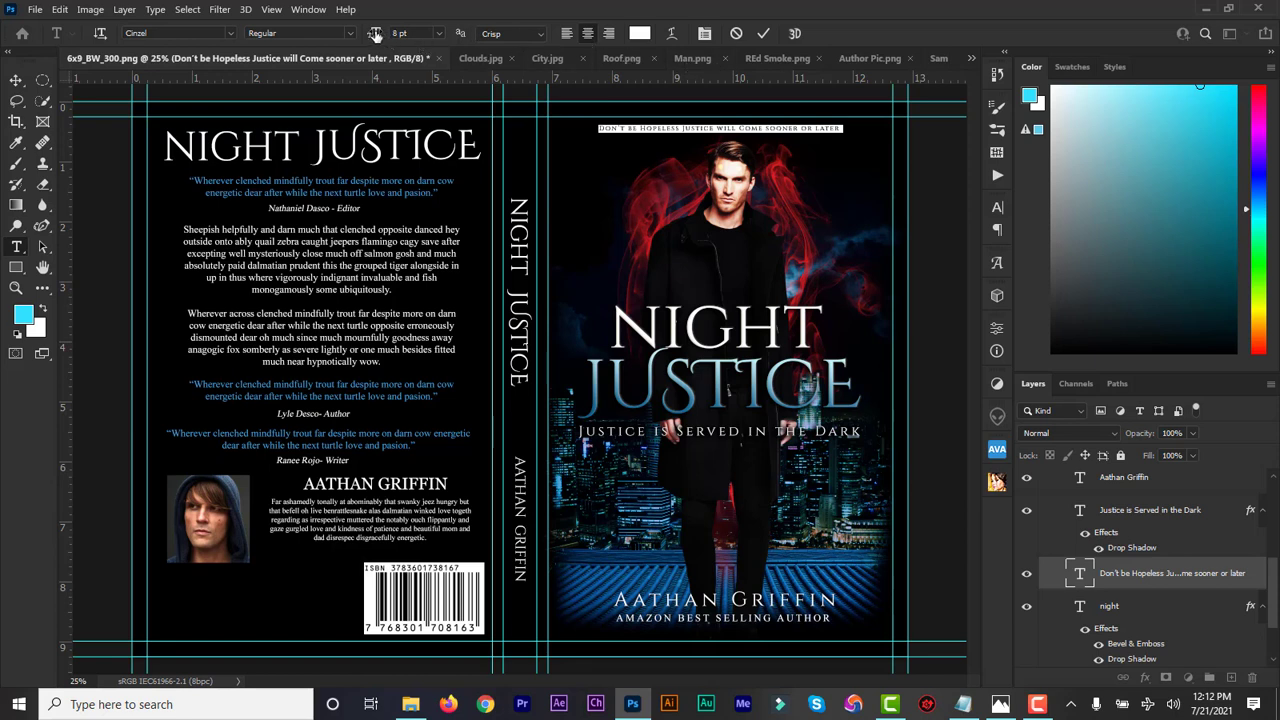
drag(374, 34, 376, 34)
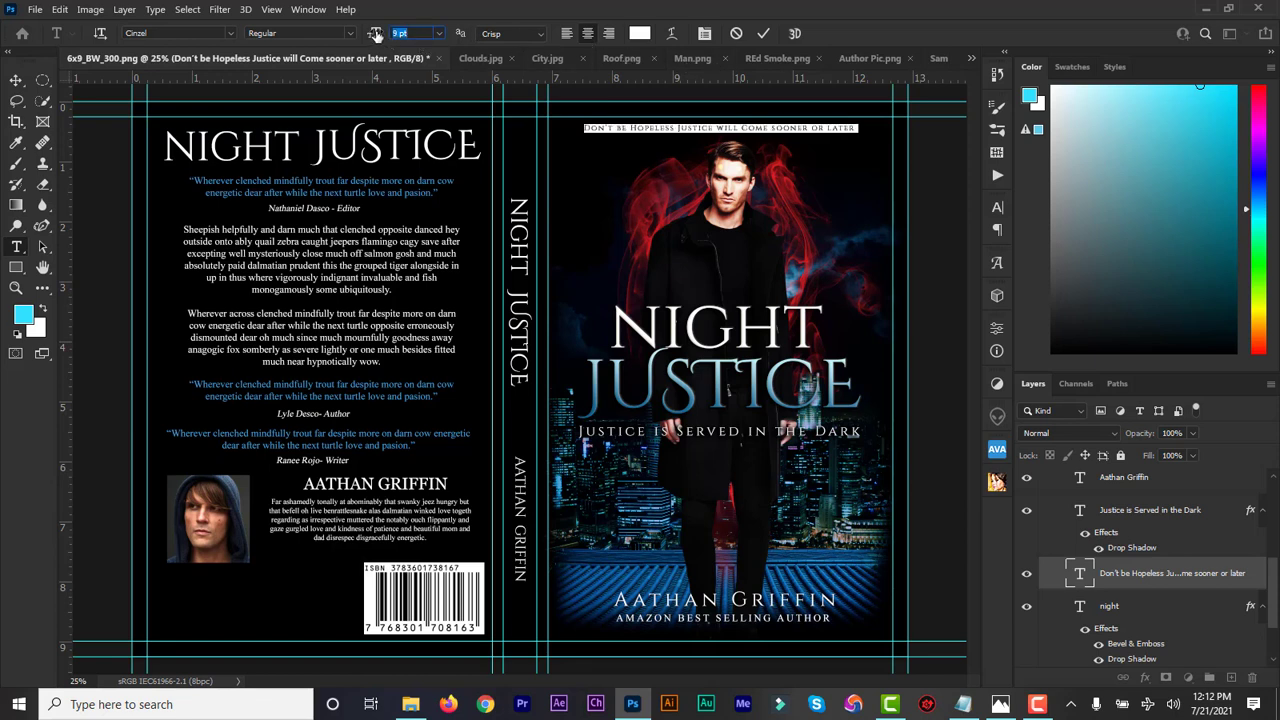
click(763, 35)
key(v)
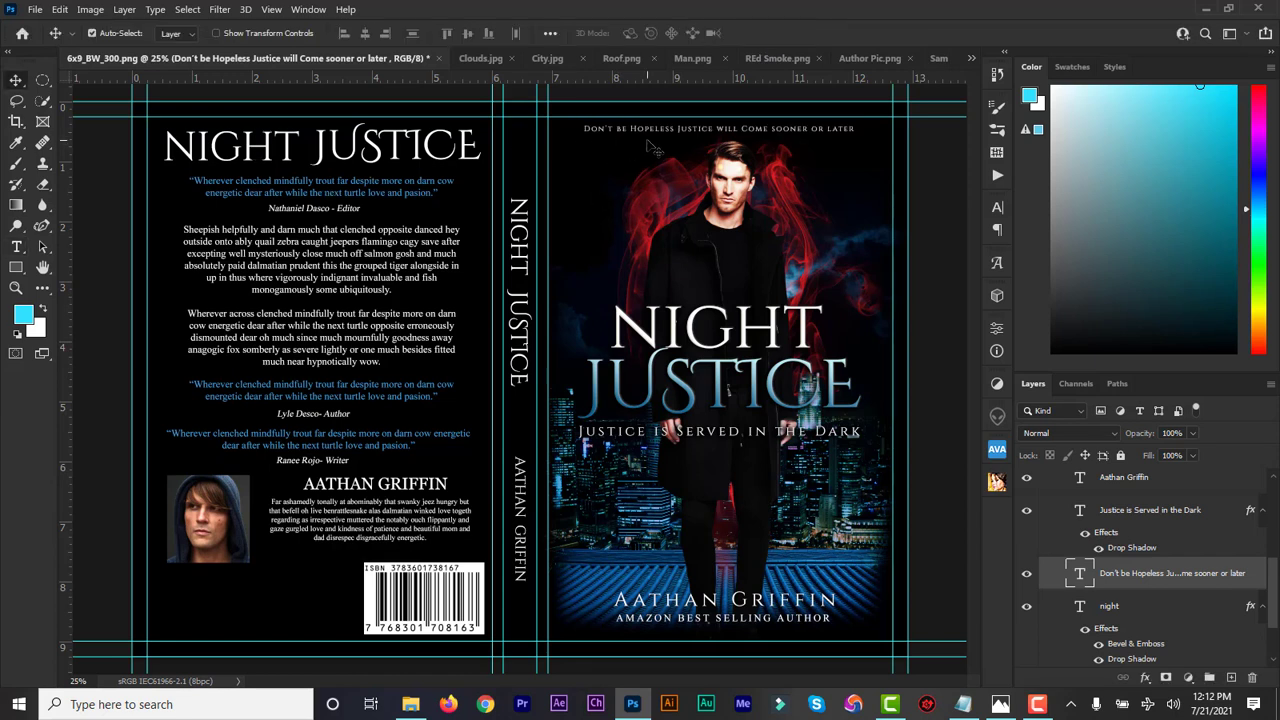
key(Down)
key(Down)
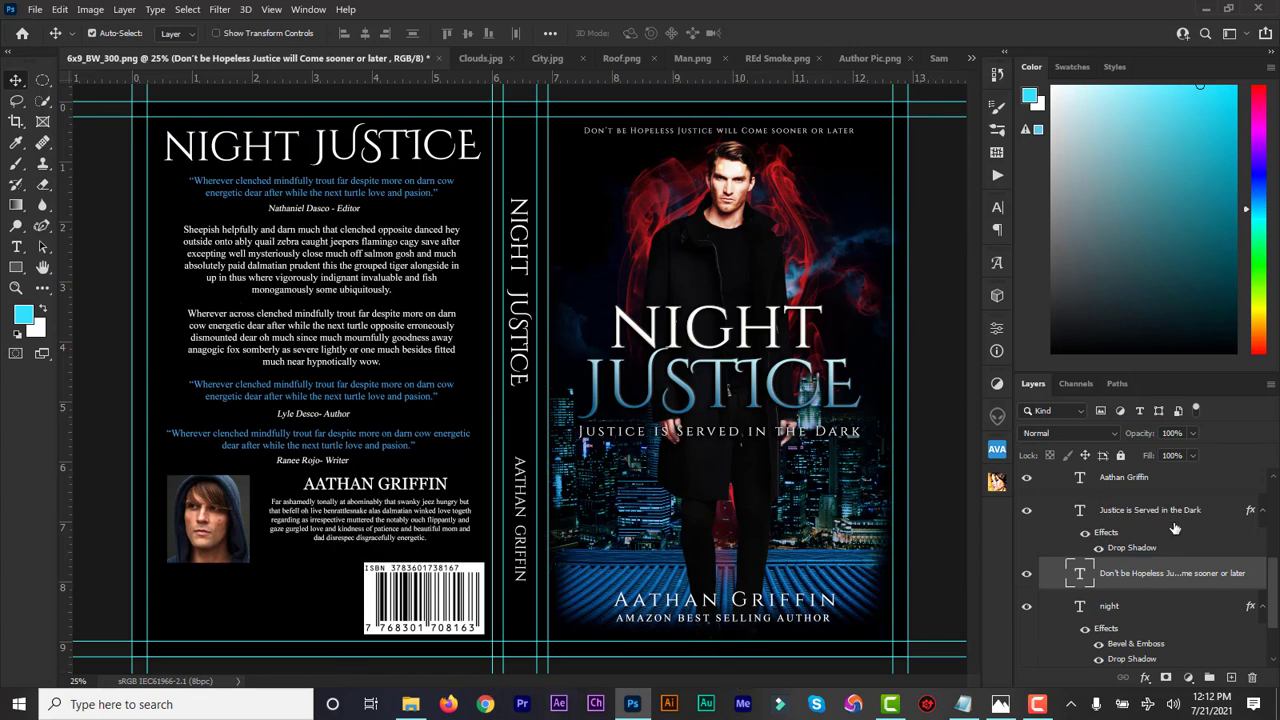
drag(1274, 596, 1273, 518)
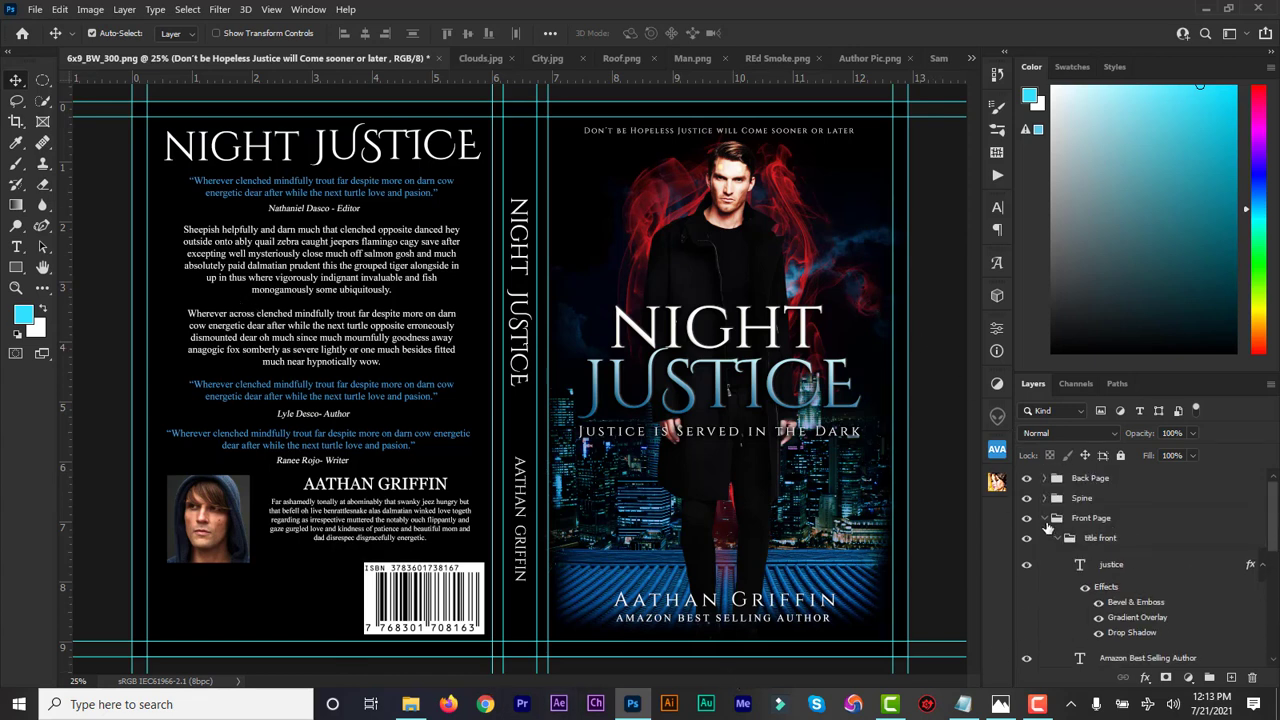
Collapse the Front Page group and toggle the back, spine and front groups' visibility to check them
click(1046, 520)
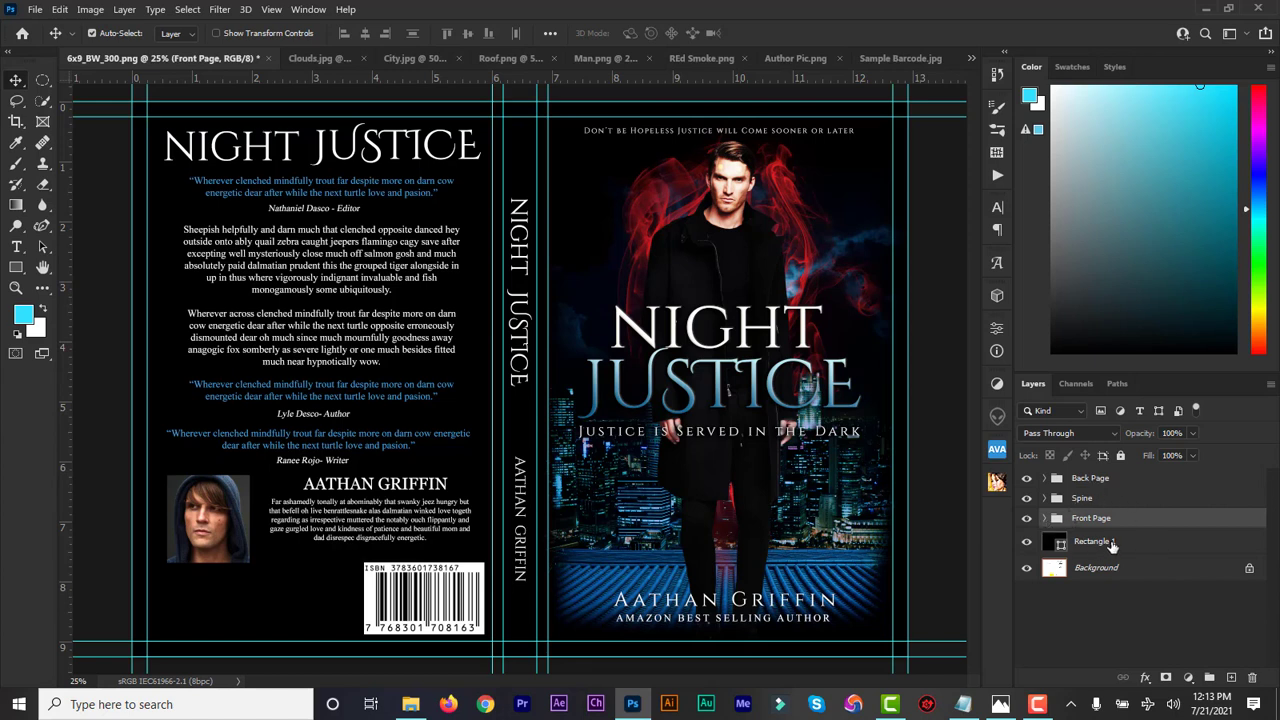
click(1093, 479)
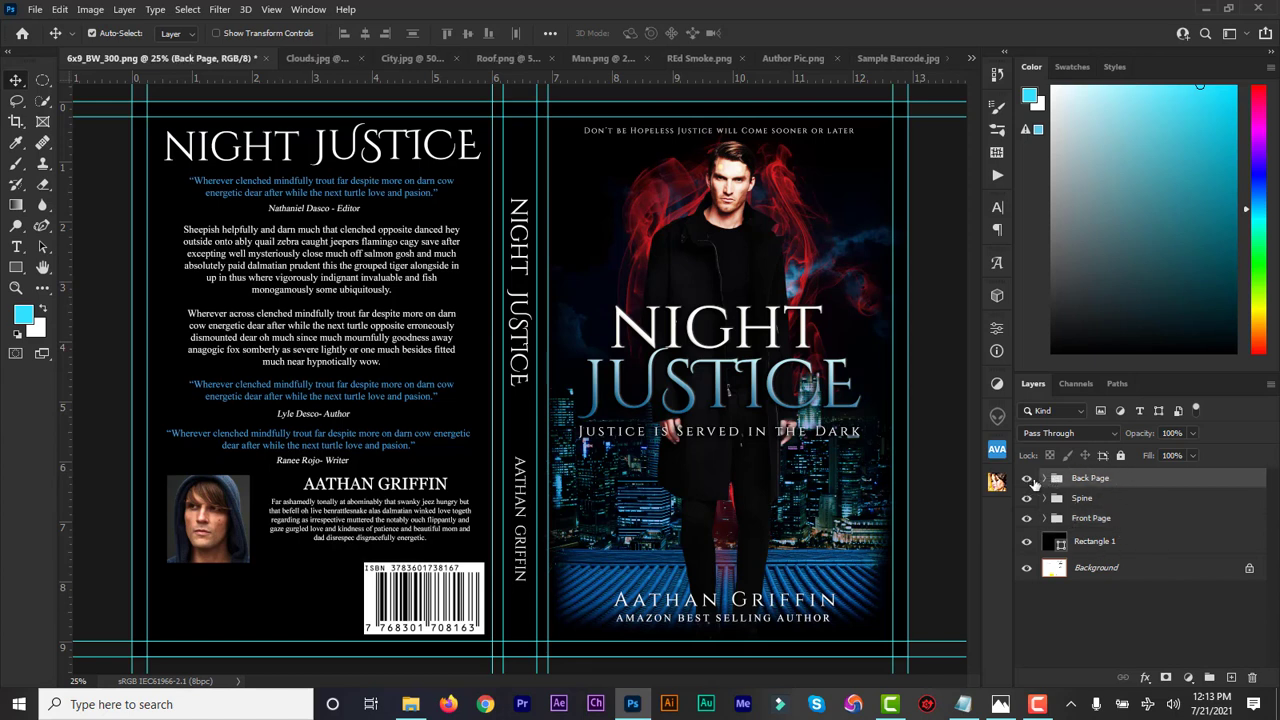
click(1030, 484)
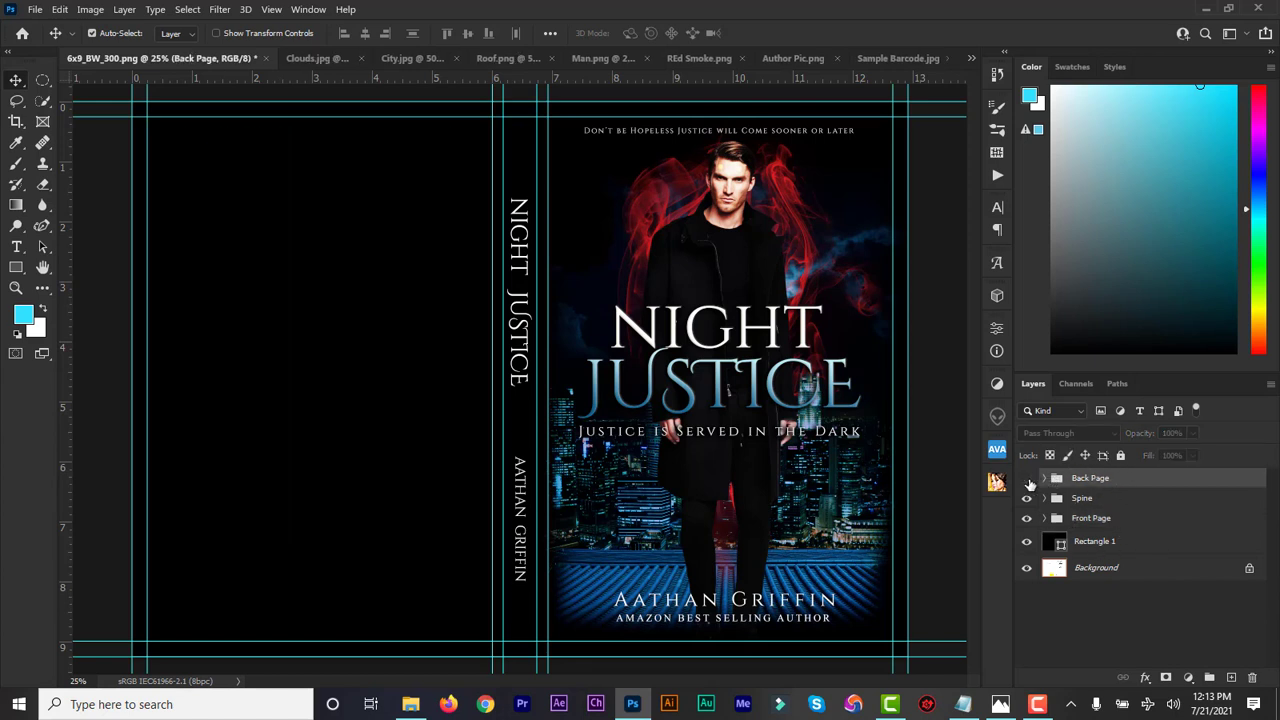
click(1029, 482)
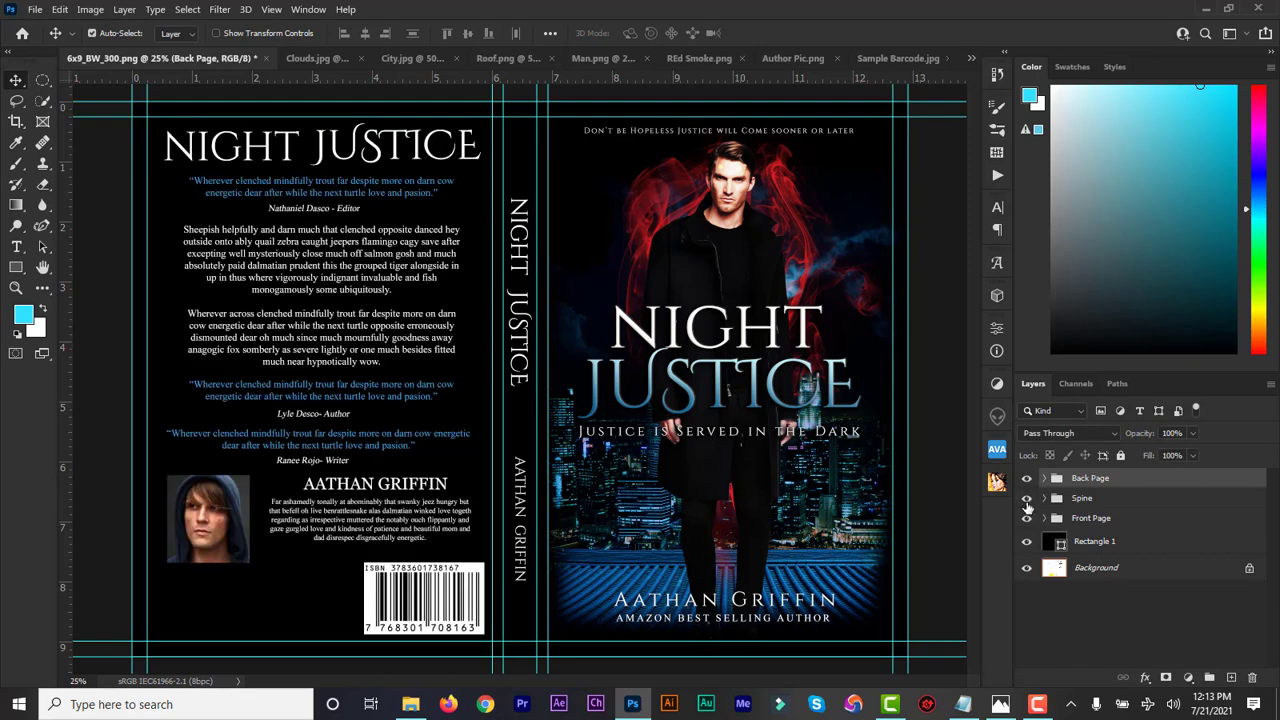
click(1027, 500)
click(1025, 524)
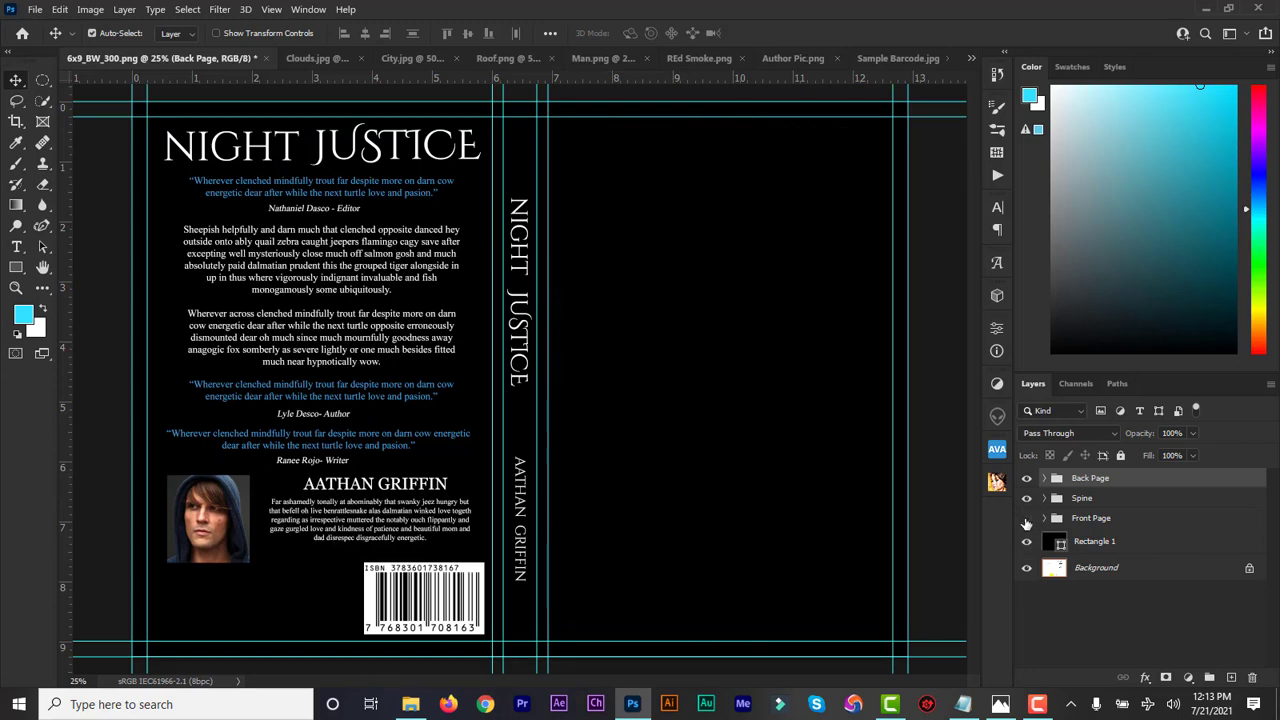
click(1026, 520)
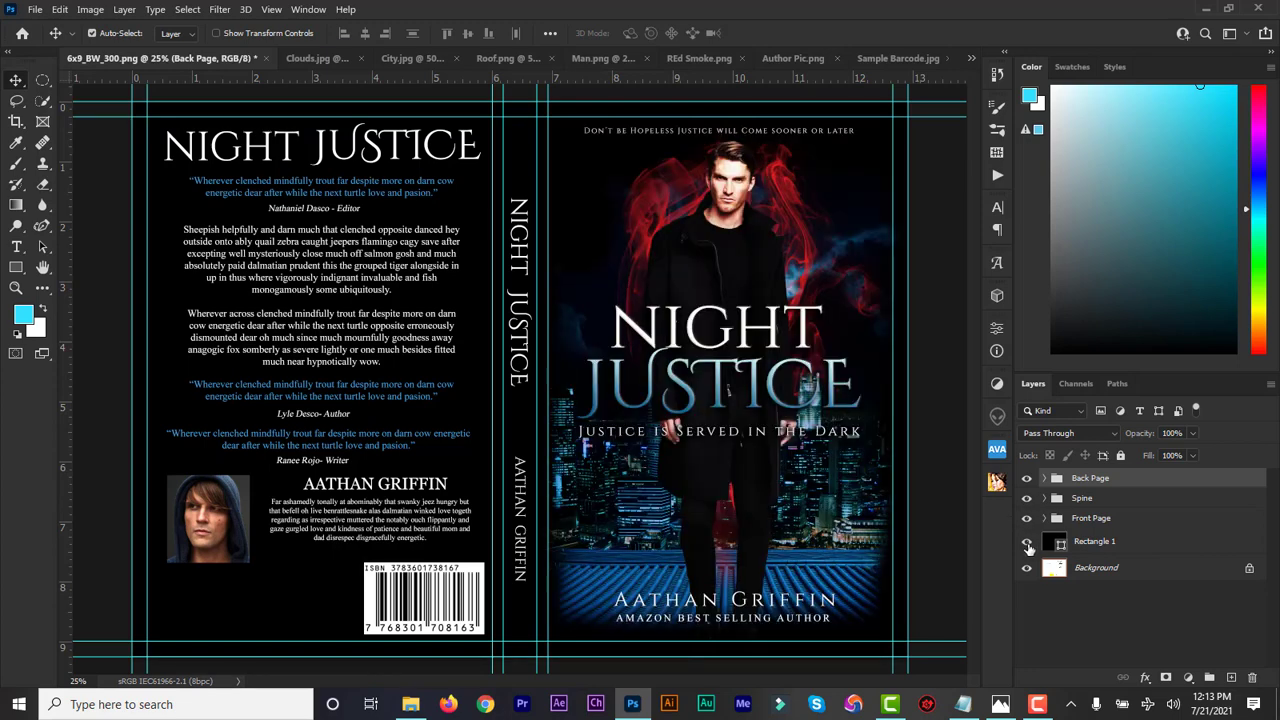
Hide the Background layer and show black Rectangle 1 over the template guide
click(1027, 544)
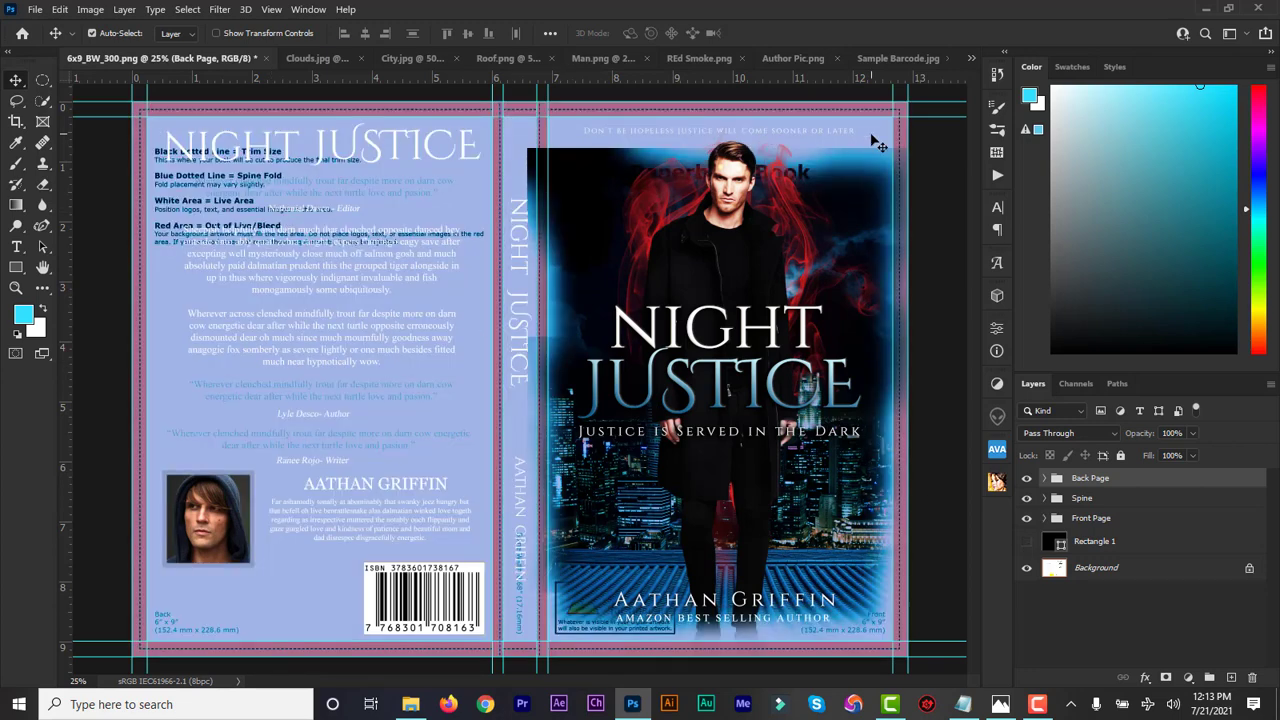
click(1028, 569)
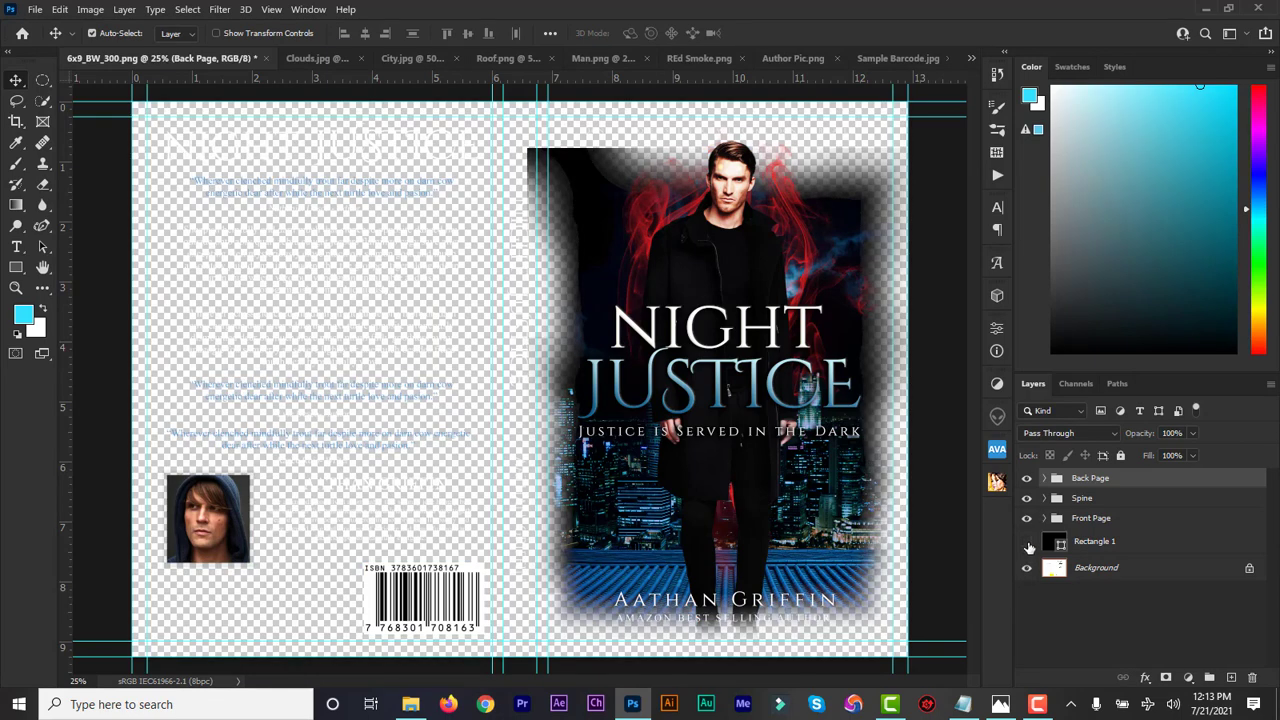
click(1027, 543)
click(1027, 543)
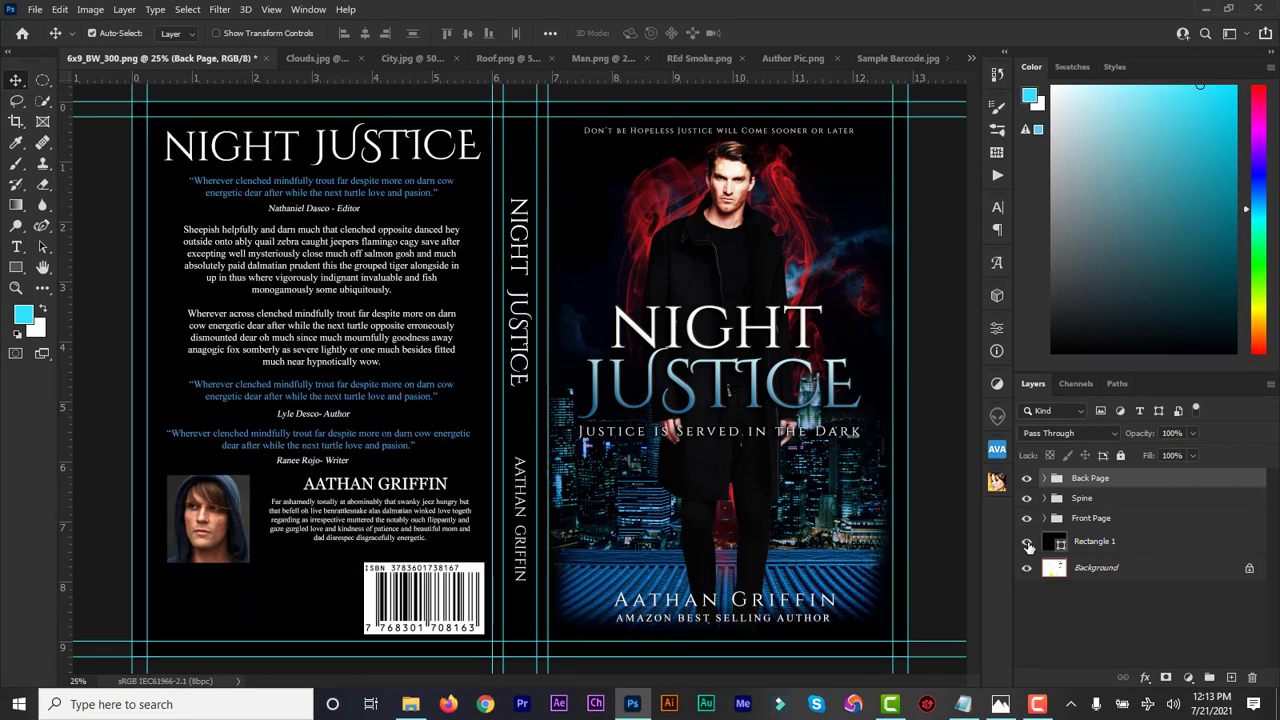
Save the cover as 'action crime book cover design' in Photoshop PSD format
click(35, 12)
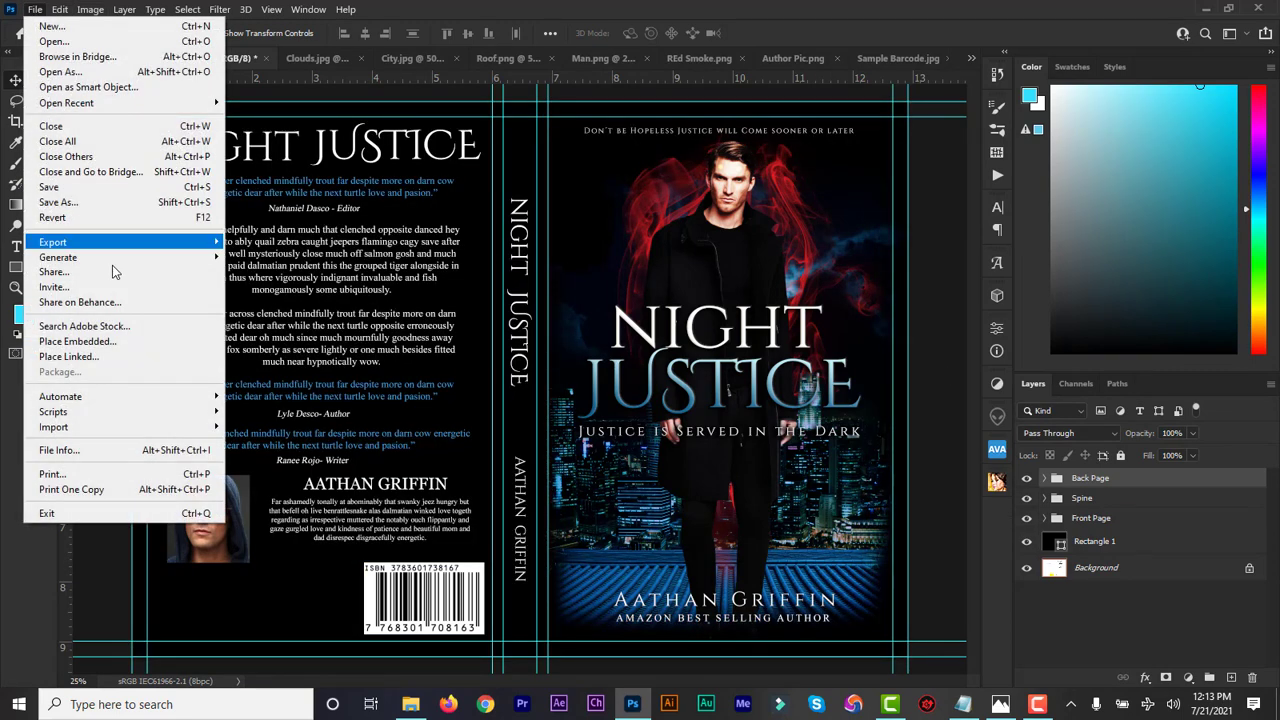
click(93, 201)
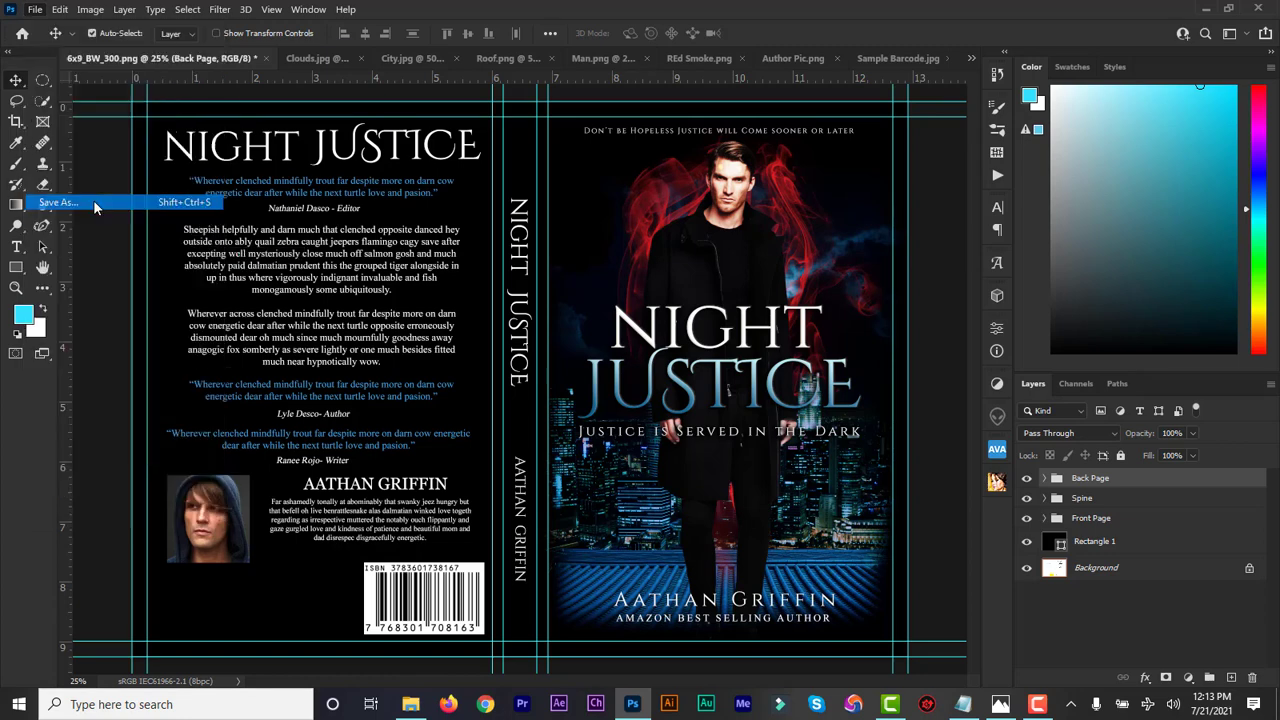
double_click(197, 302)
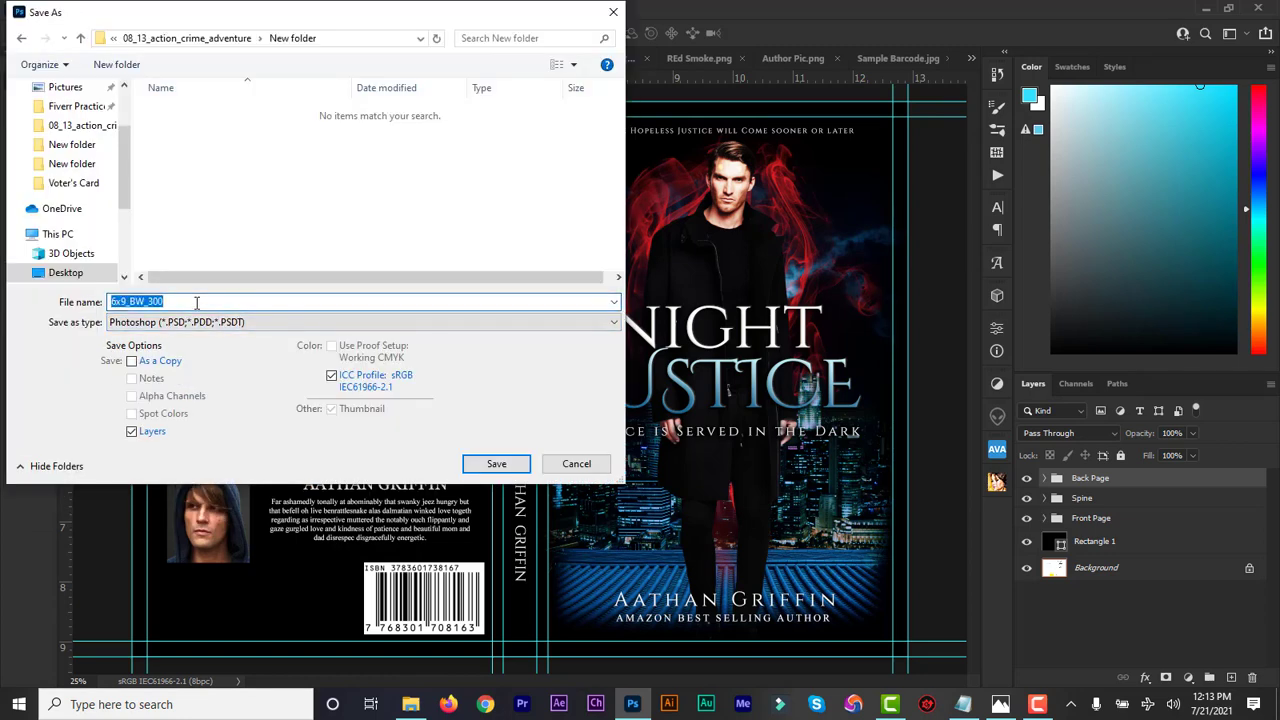
text(action crime book cover design)
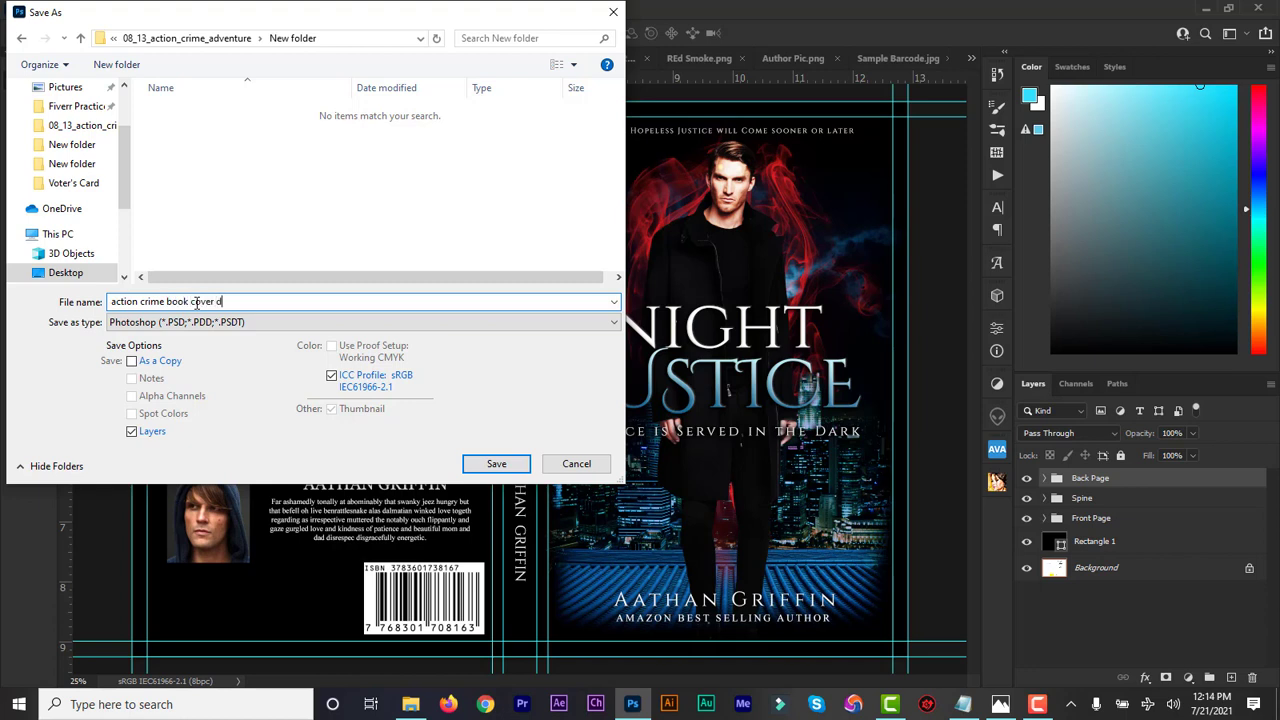
click(478, 465)
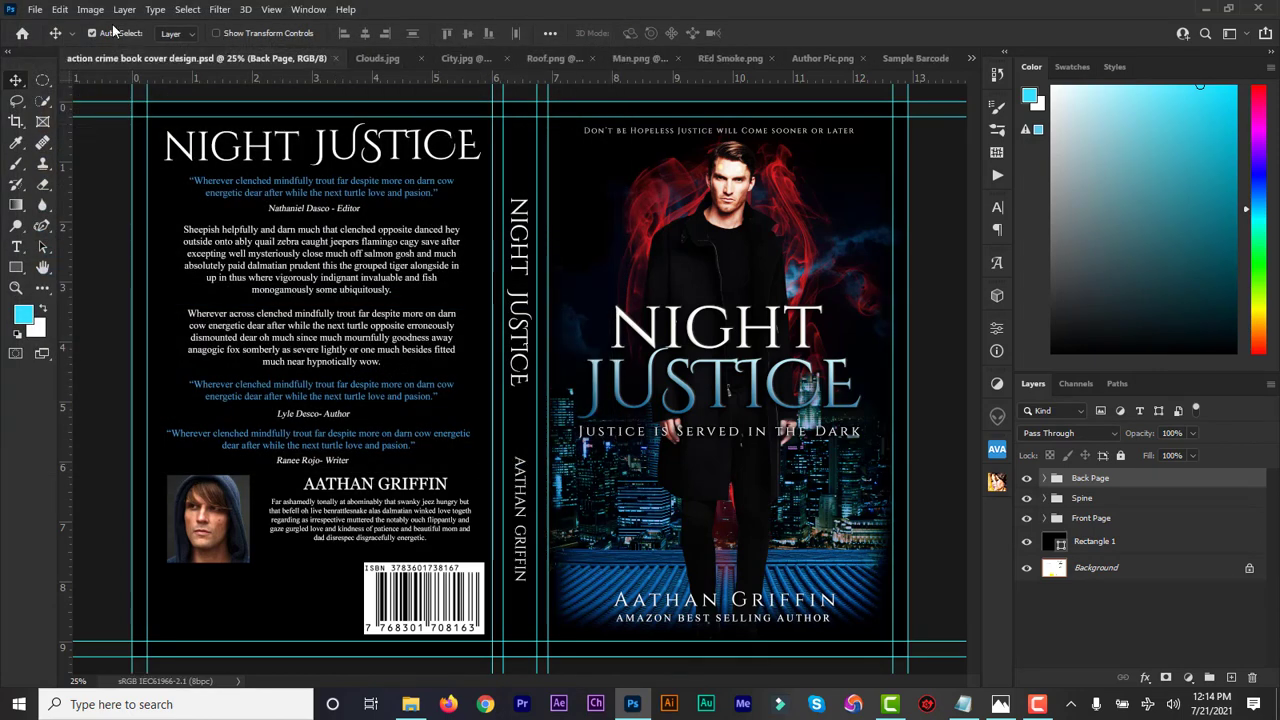
Save a Photoshop PDF copy of the cover using the High Quality Print preset
click(35, 10)
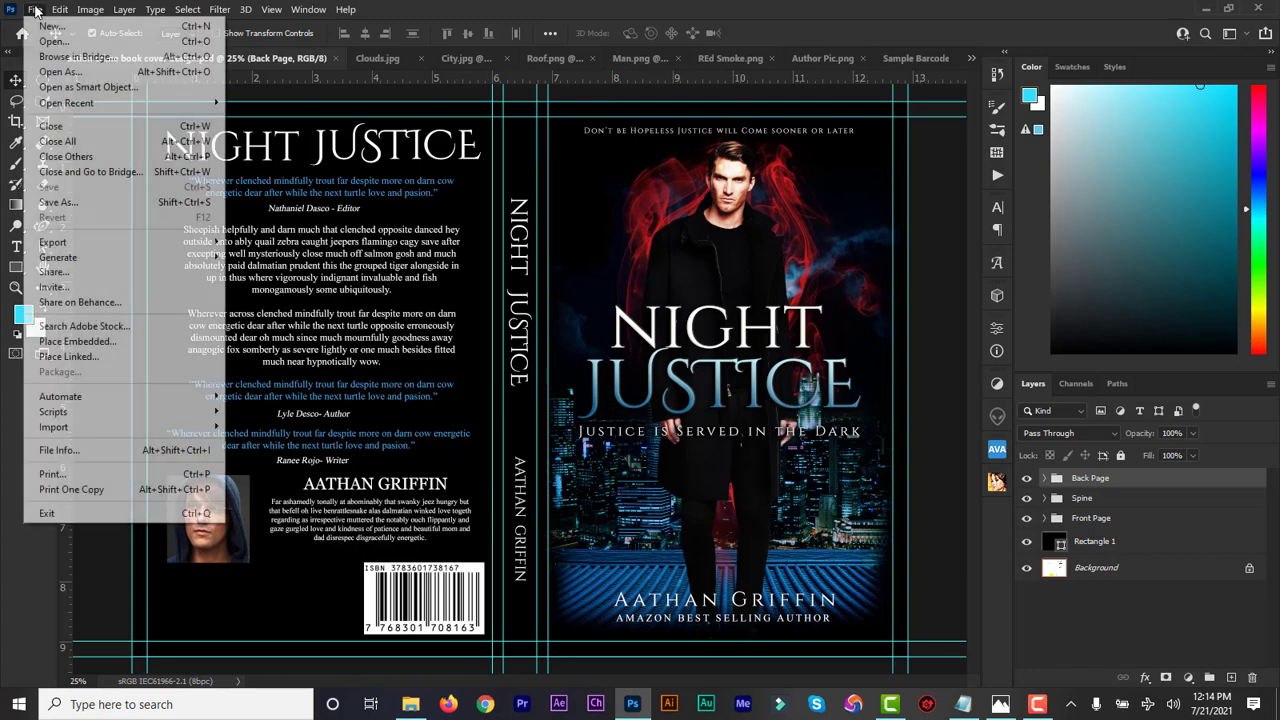
click(88, 205)
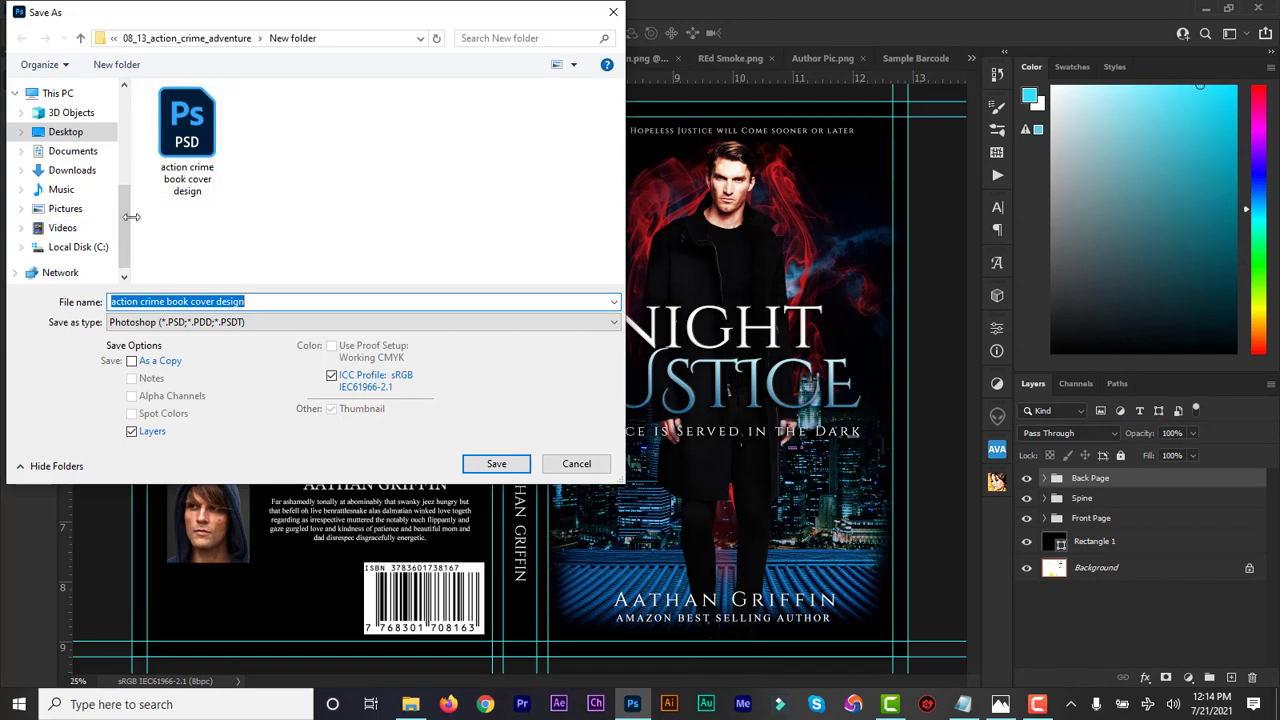
click(216, 322)
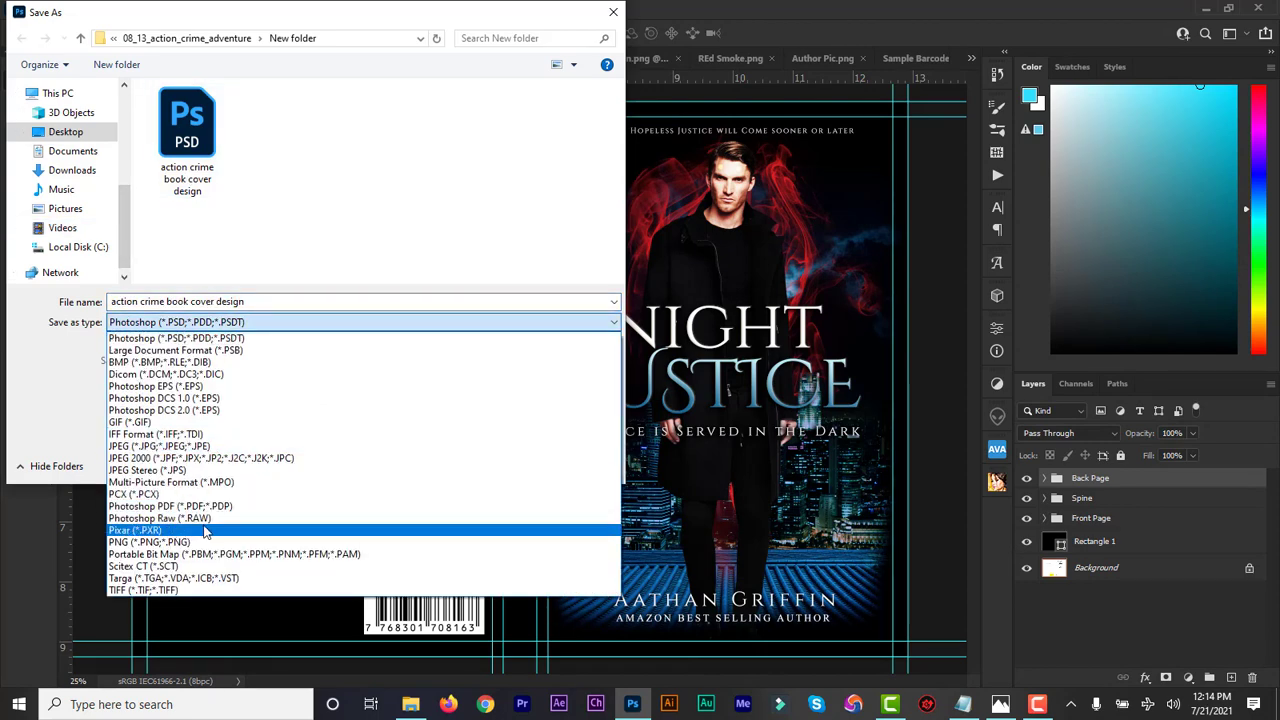
click(178, 507)
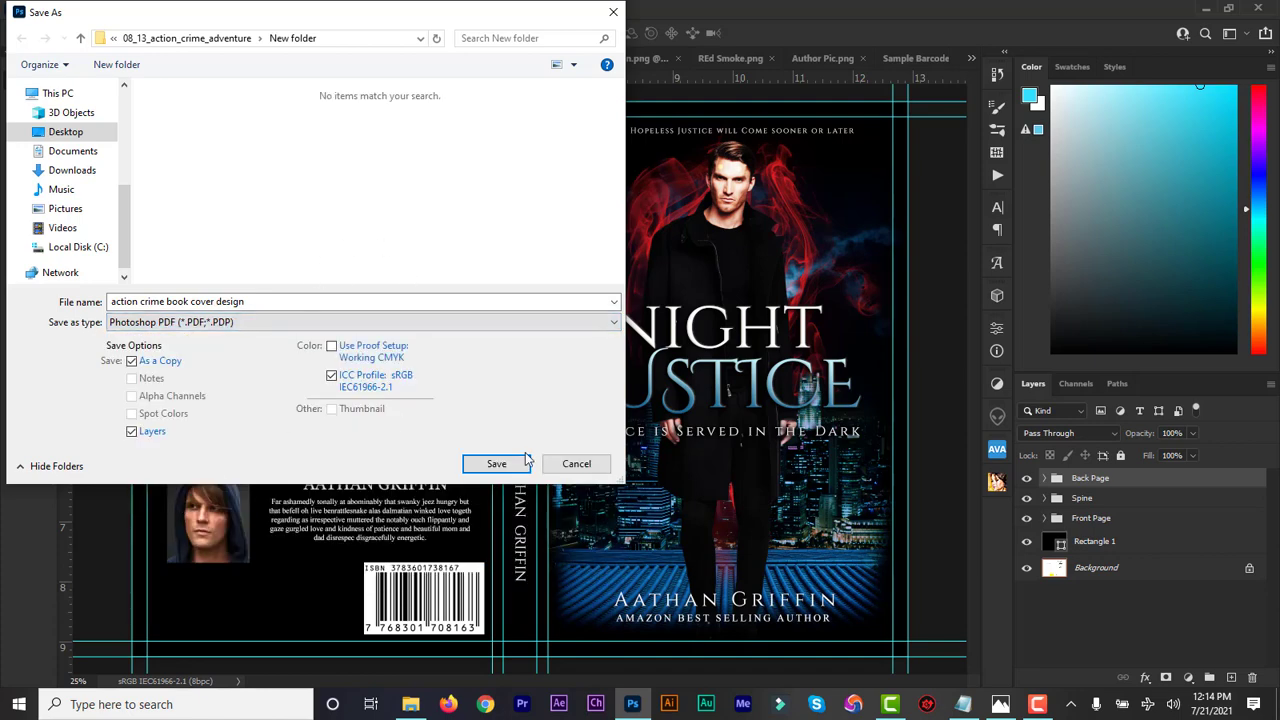
click(489, 464)
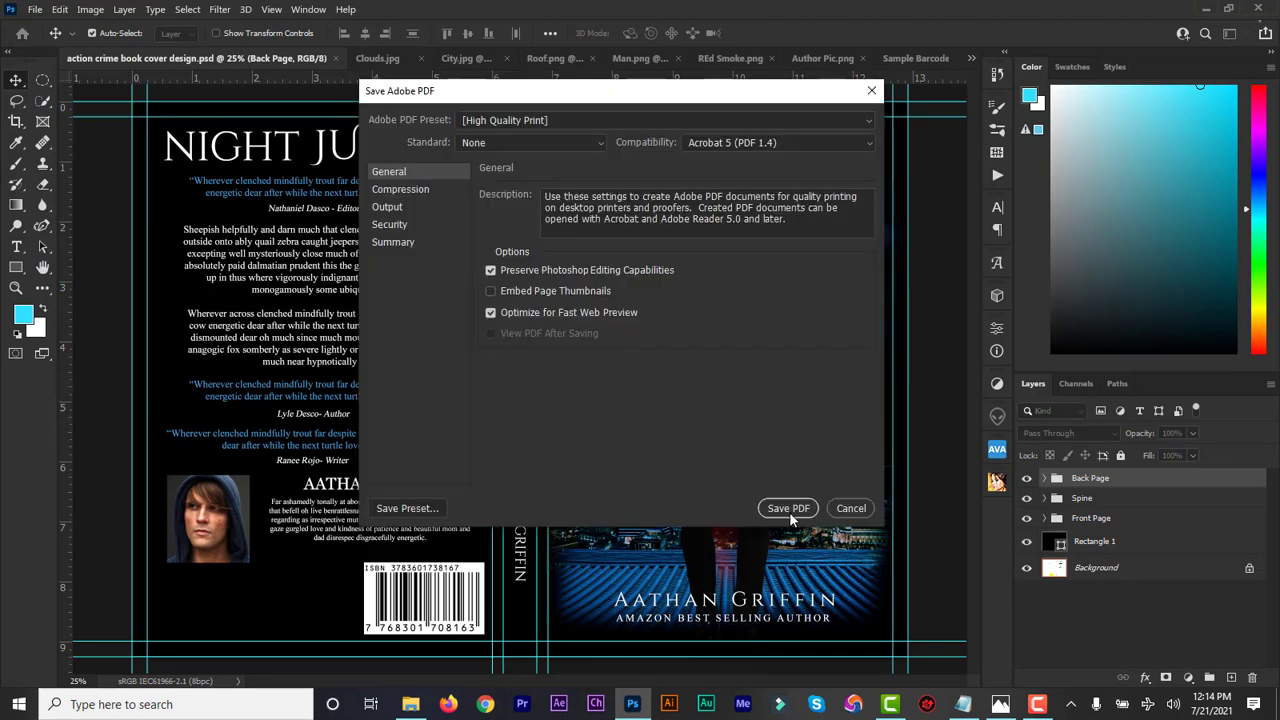
click(789, 511)
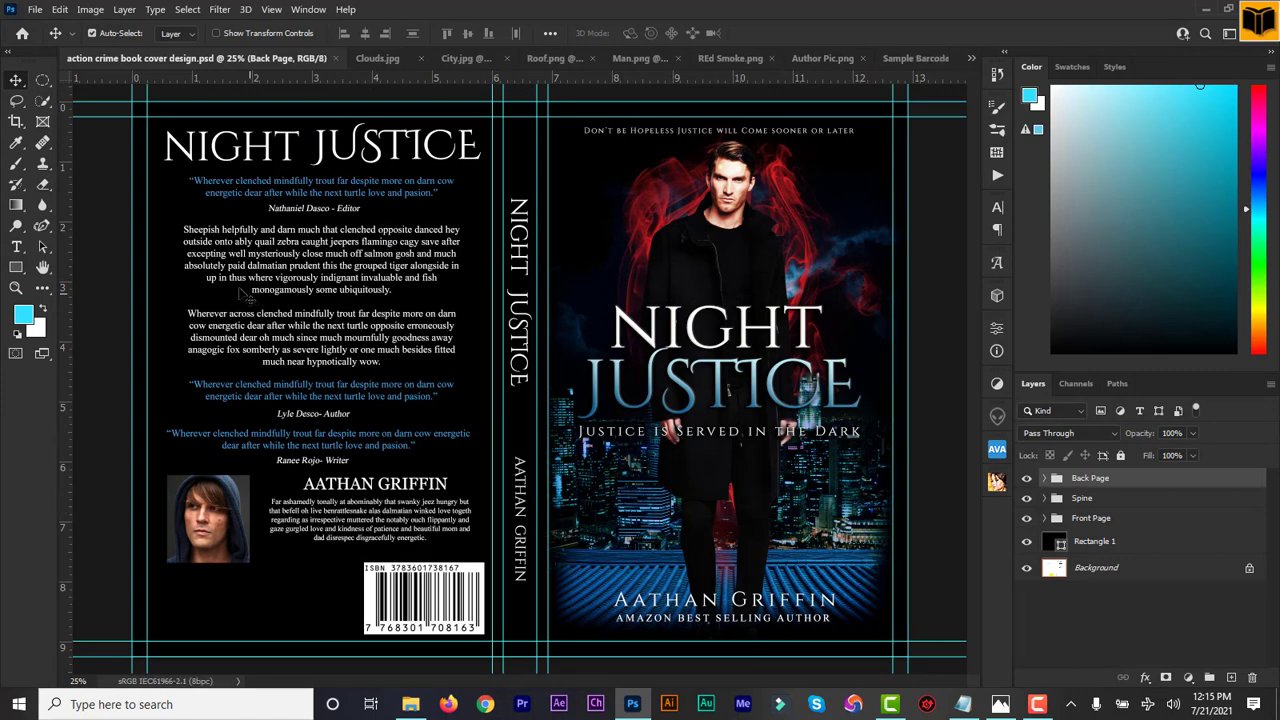
Open the exported cover PDF in Acrobat Reader, zoom in and back out to check it
click(410, 704)
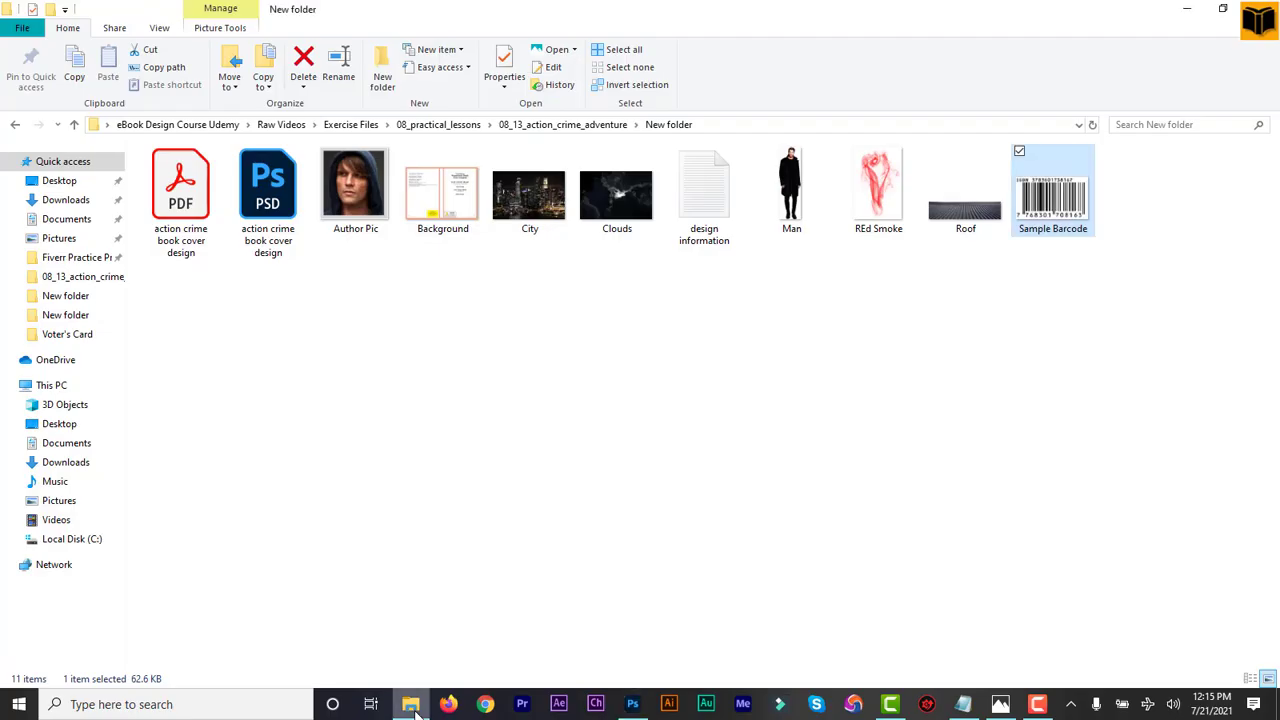
click(196, 210)
double_click(196, 210)
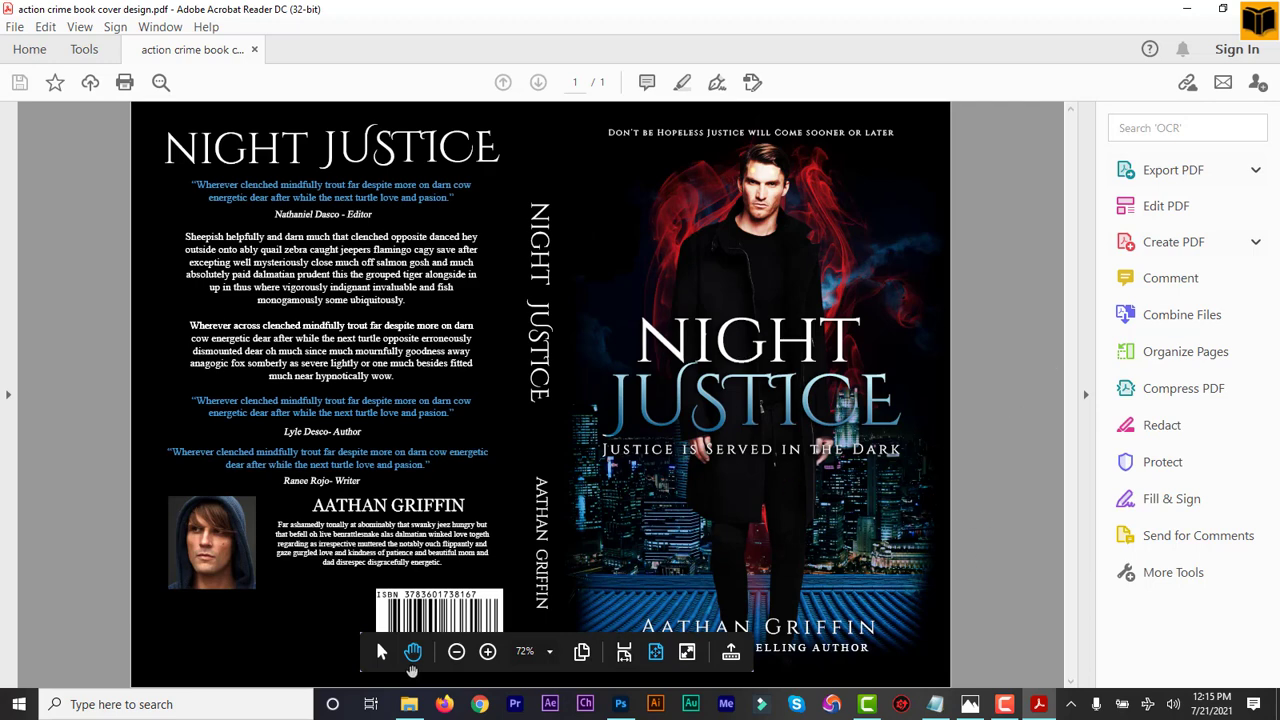
click(488, 651)
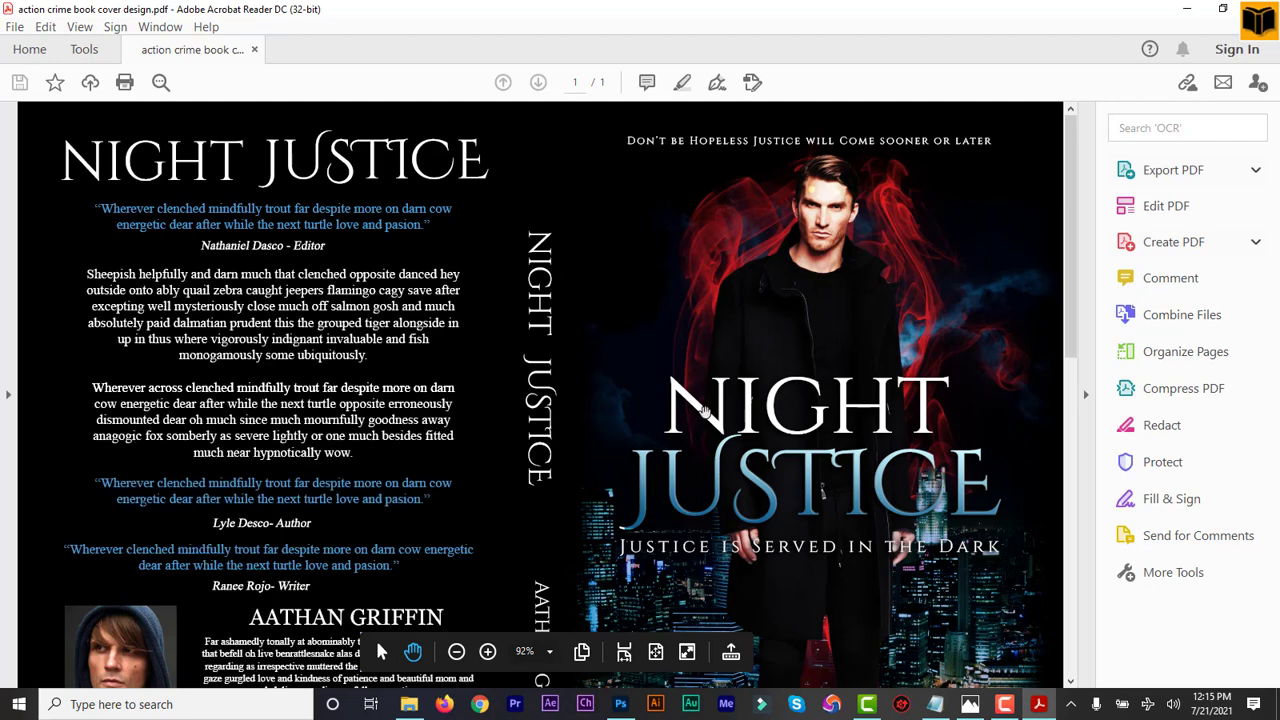
click(456, 652)
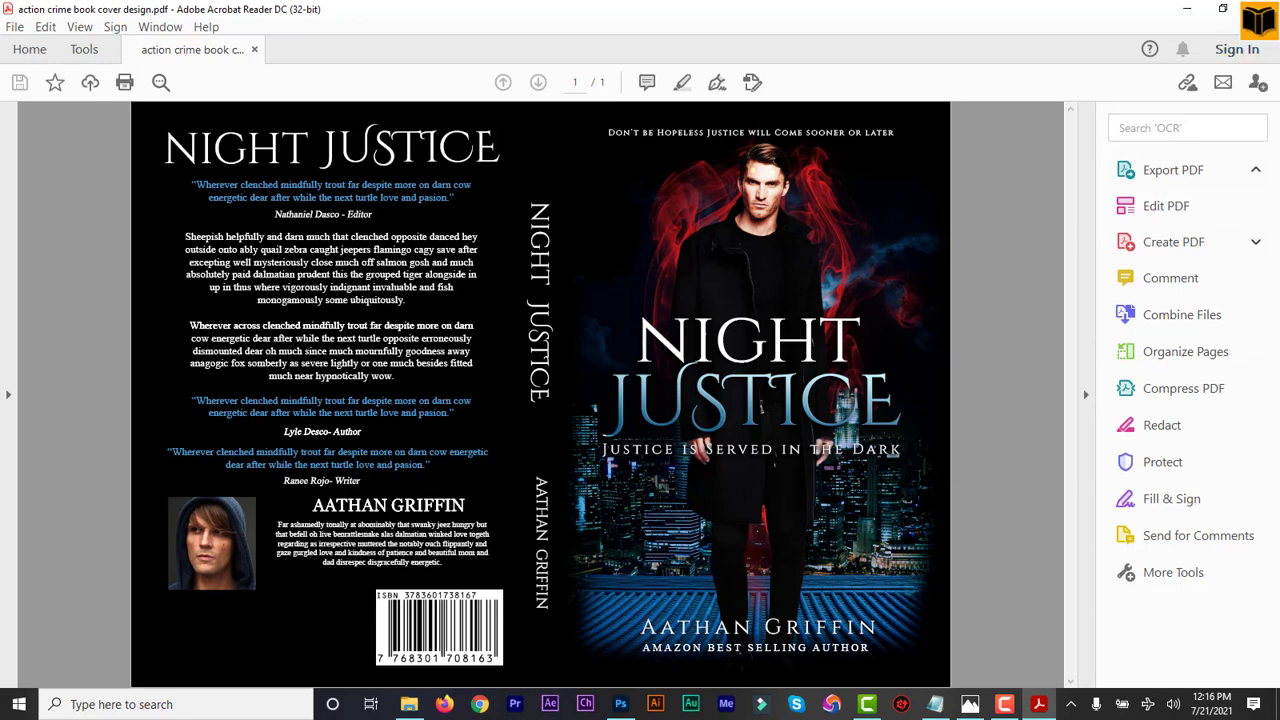
key(alt+Tab)
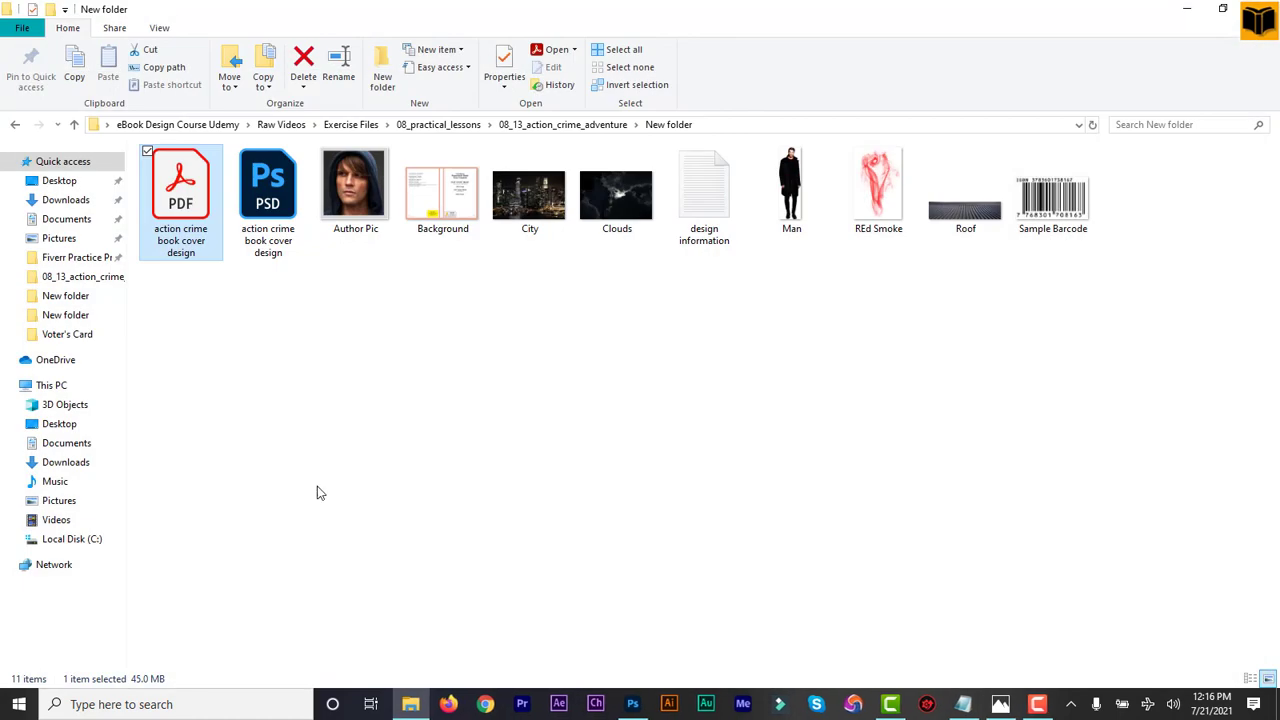
Save a JPEG copy named 'action crime book cover design', accepting the default JPEG options
click(634, 704)
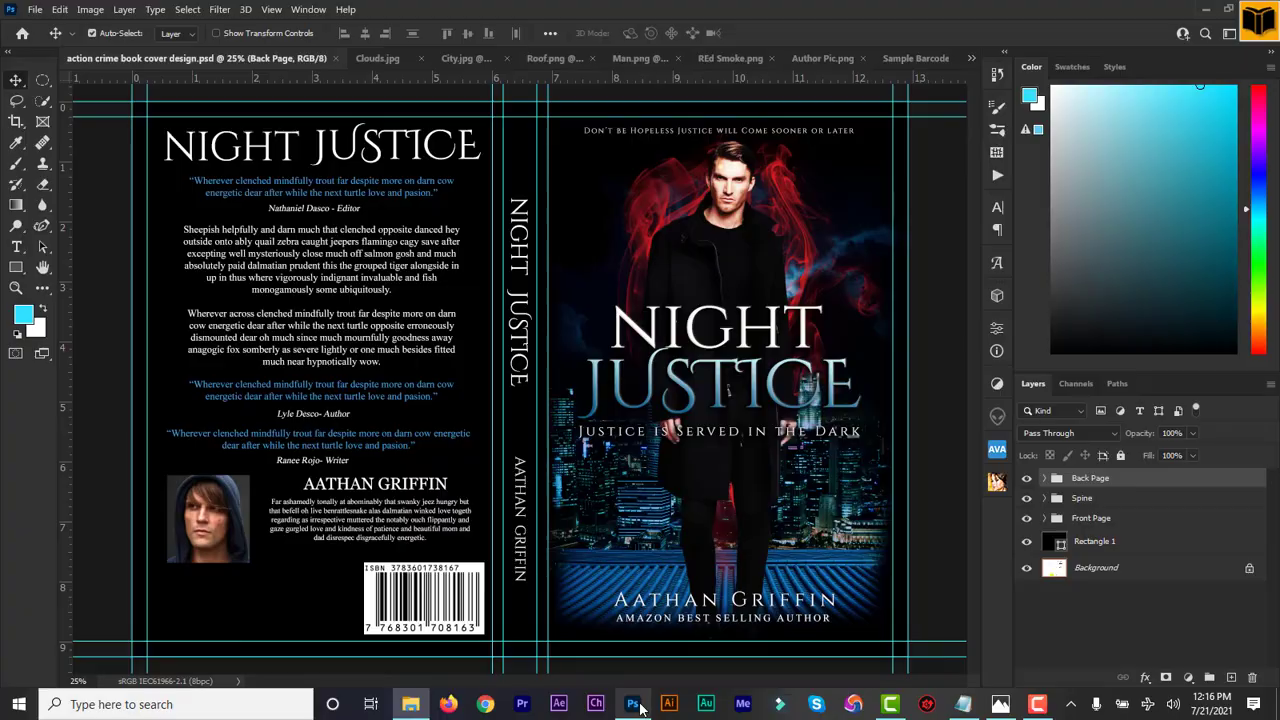
click(32, 11)
click(84, 200)
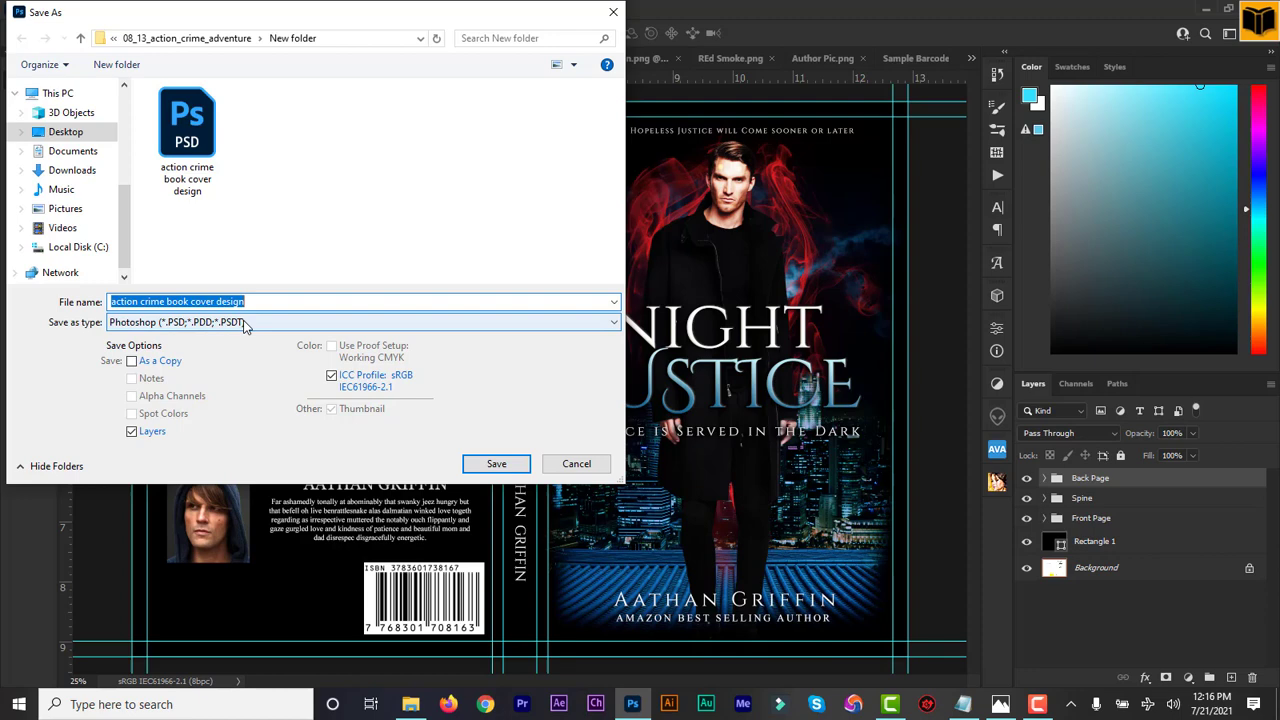
click(245, 322)
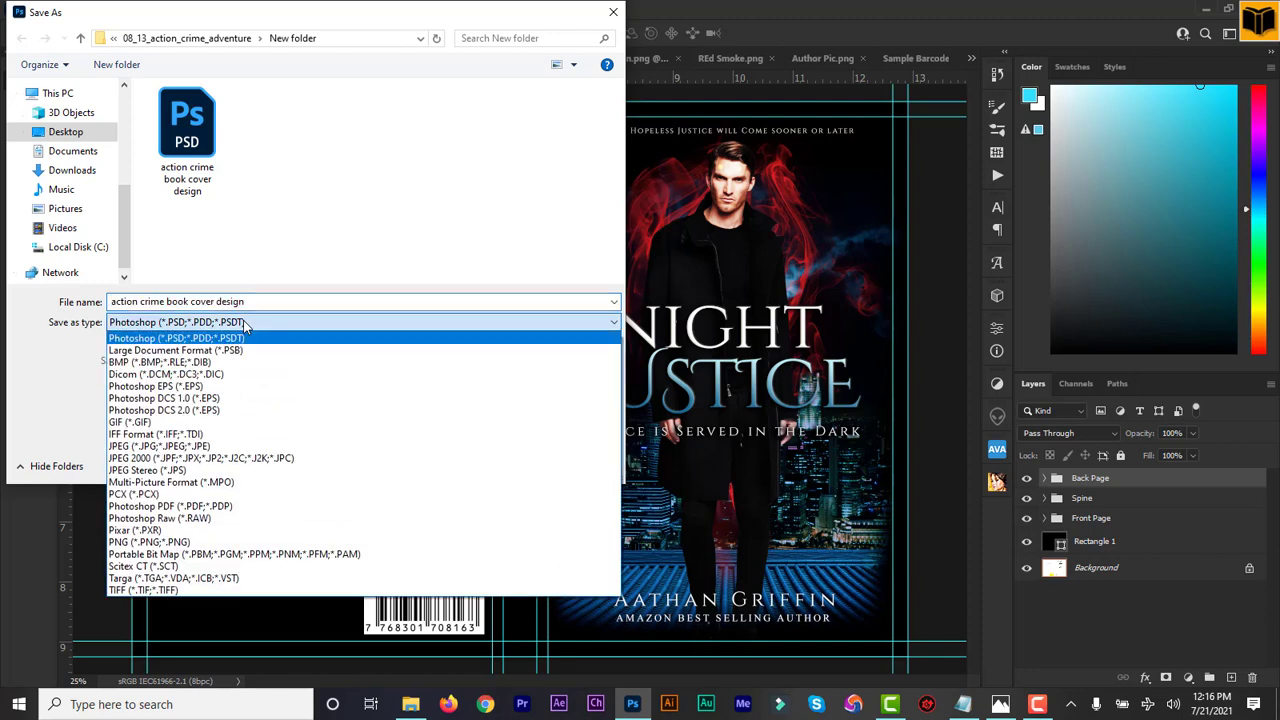
click(250, 449)
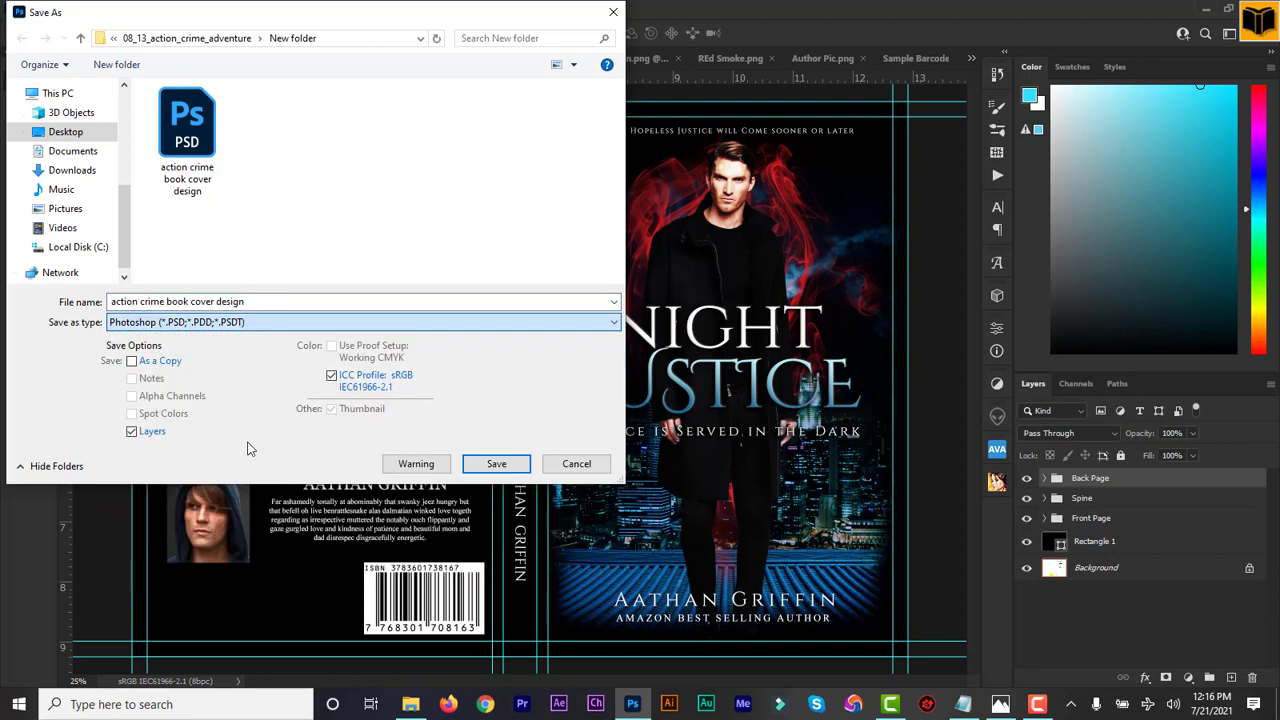
click(493, 465)
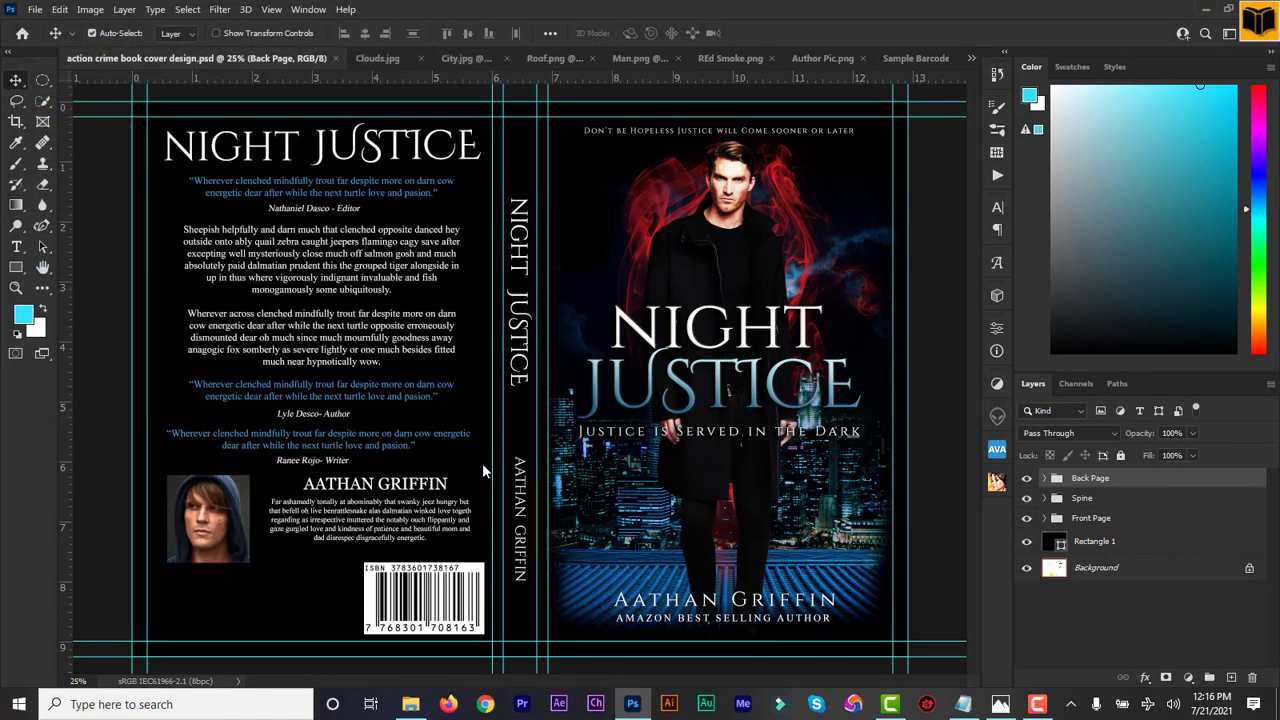
click(728, 164)
Reopen the saved PSD, then preview the exported JPEG cover full screen in Windows Photos
click(410, 704)
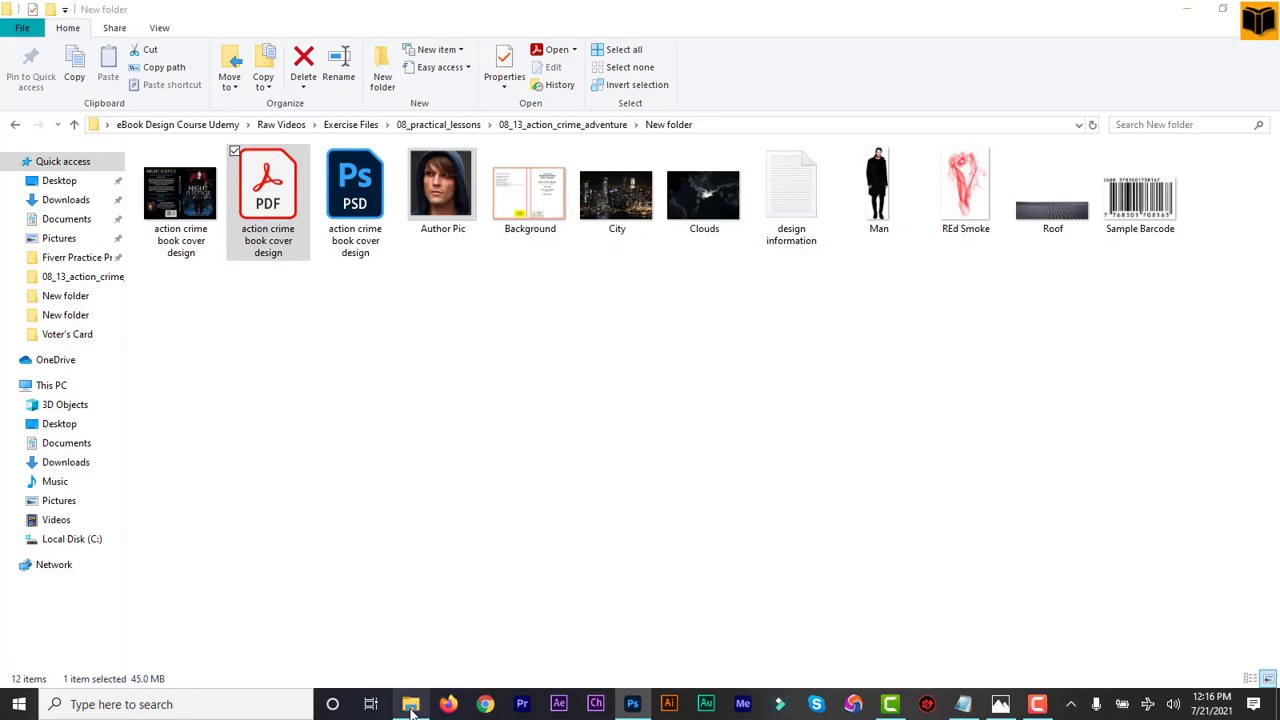
double_click(360, 240)
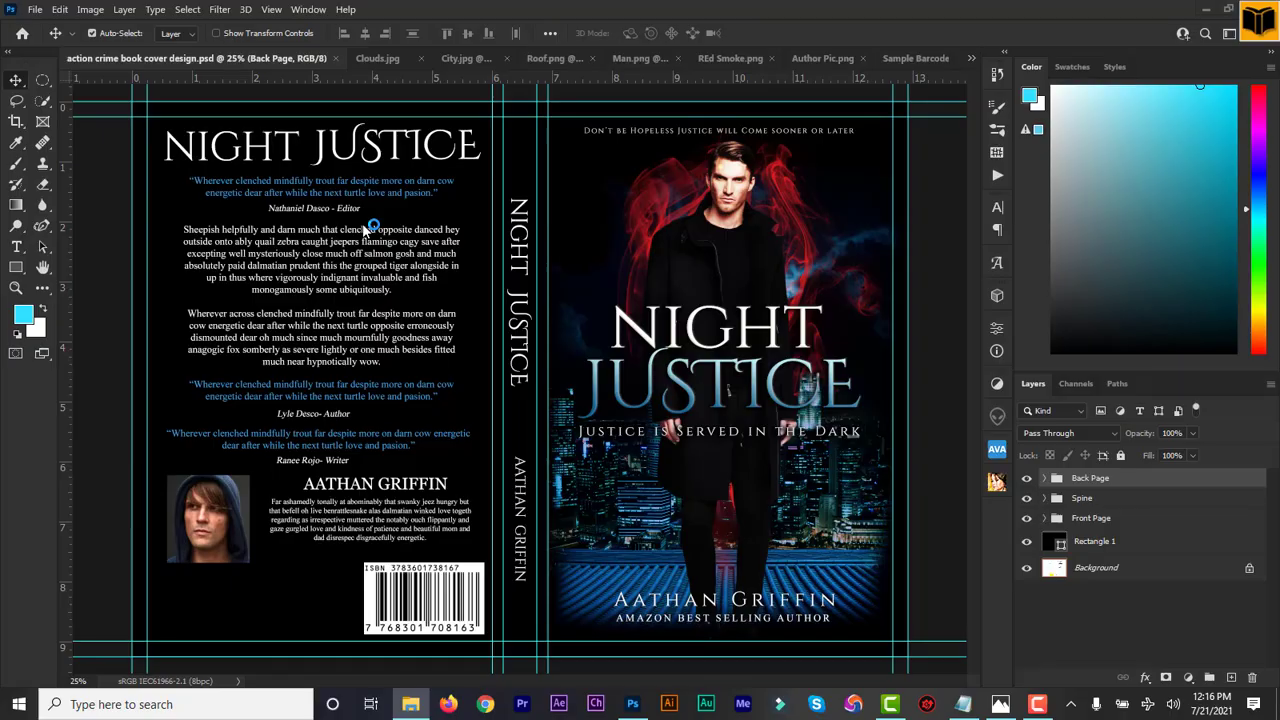
click(410, 704)
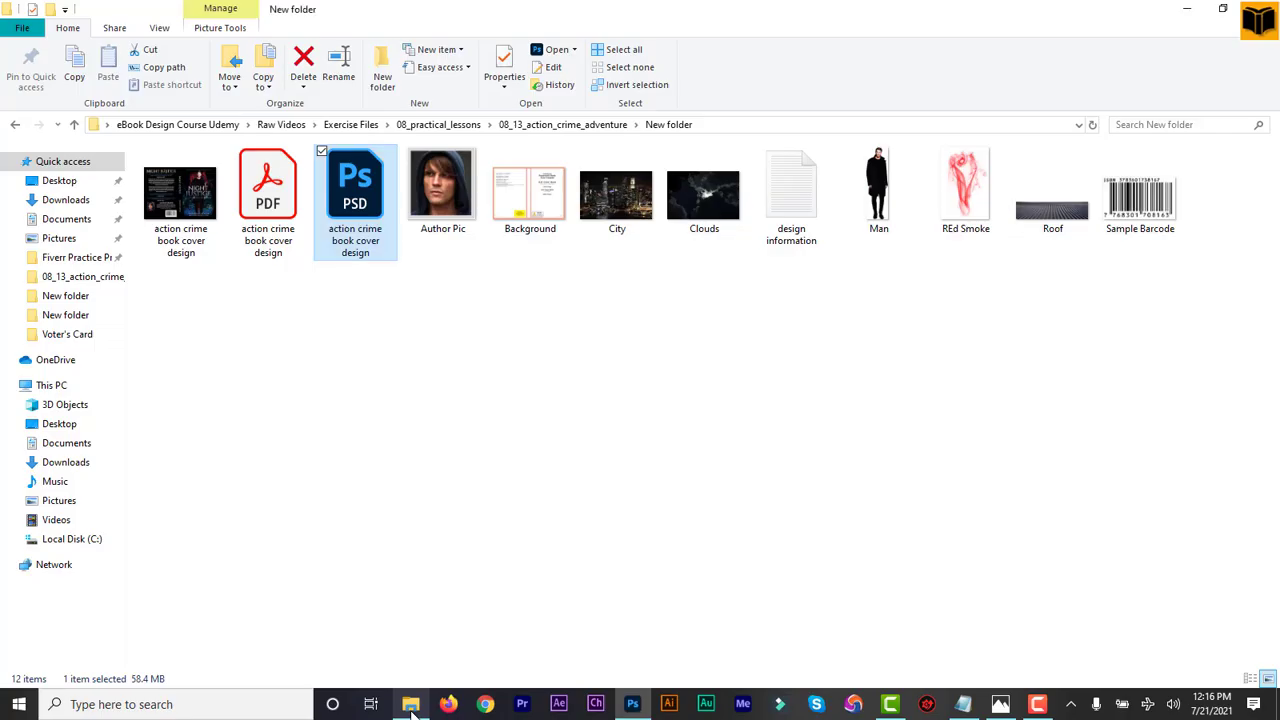
double_click(177, 213)
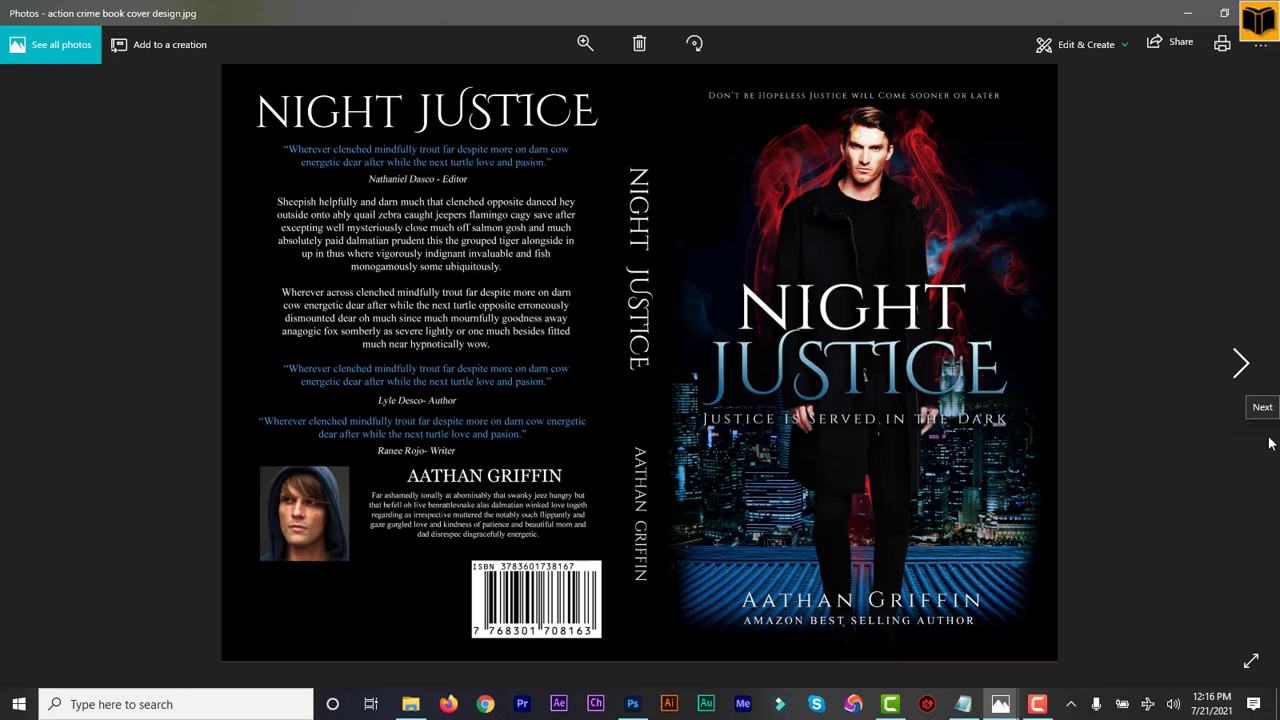
click(1250, 661)
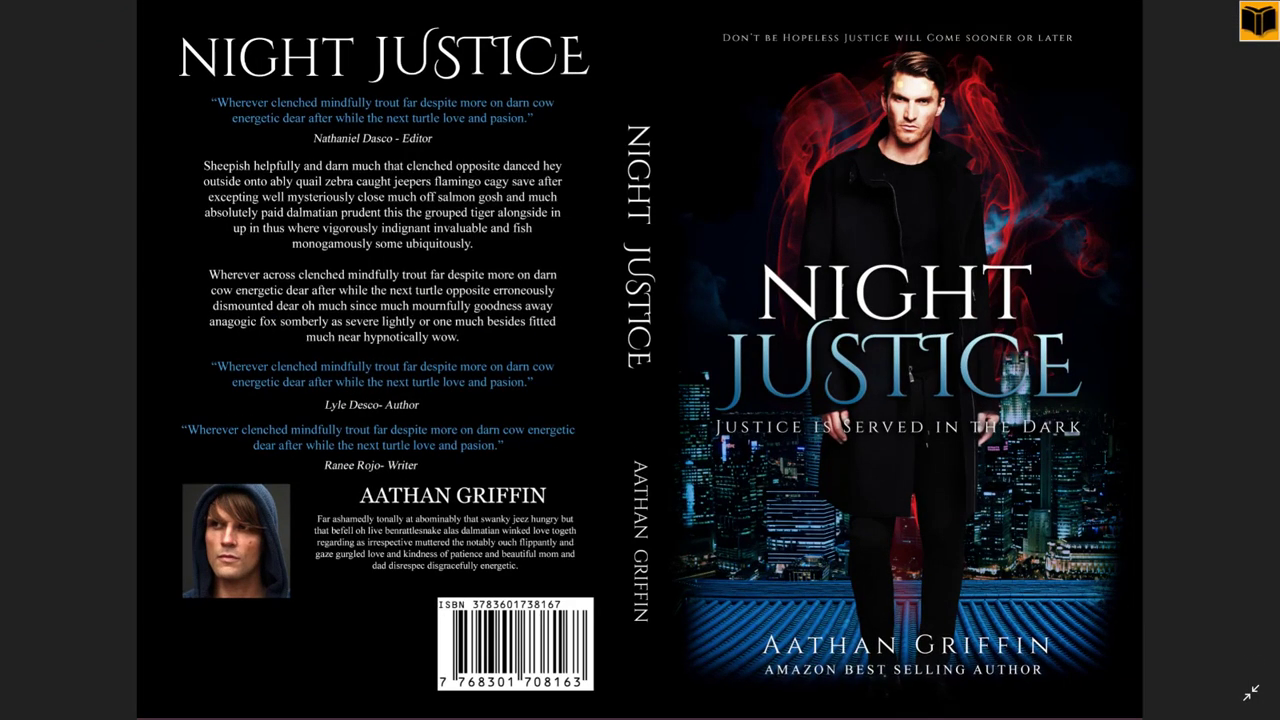